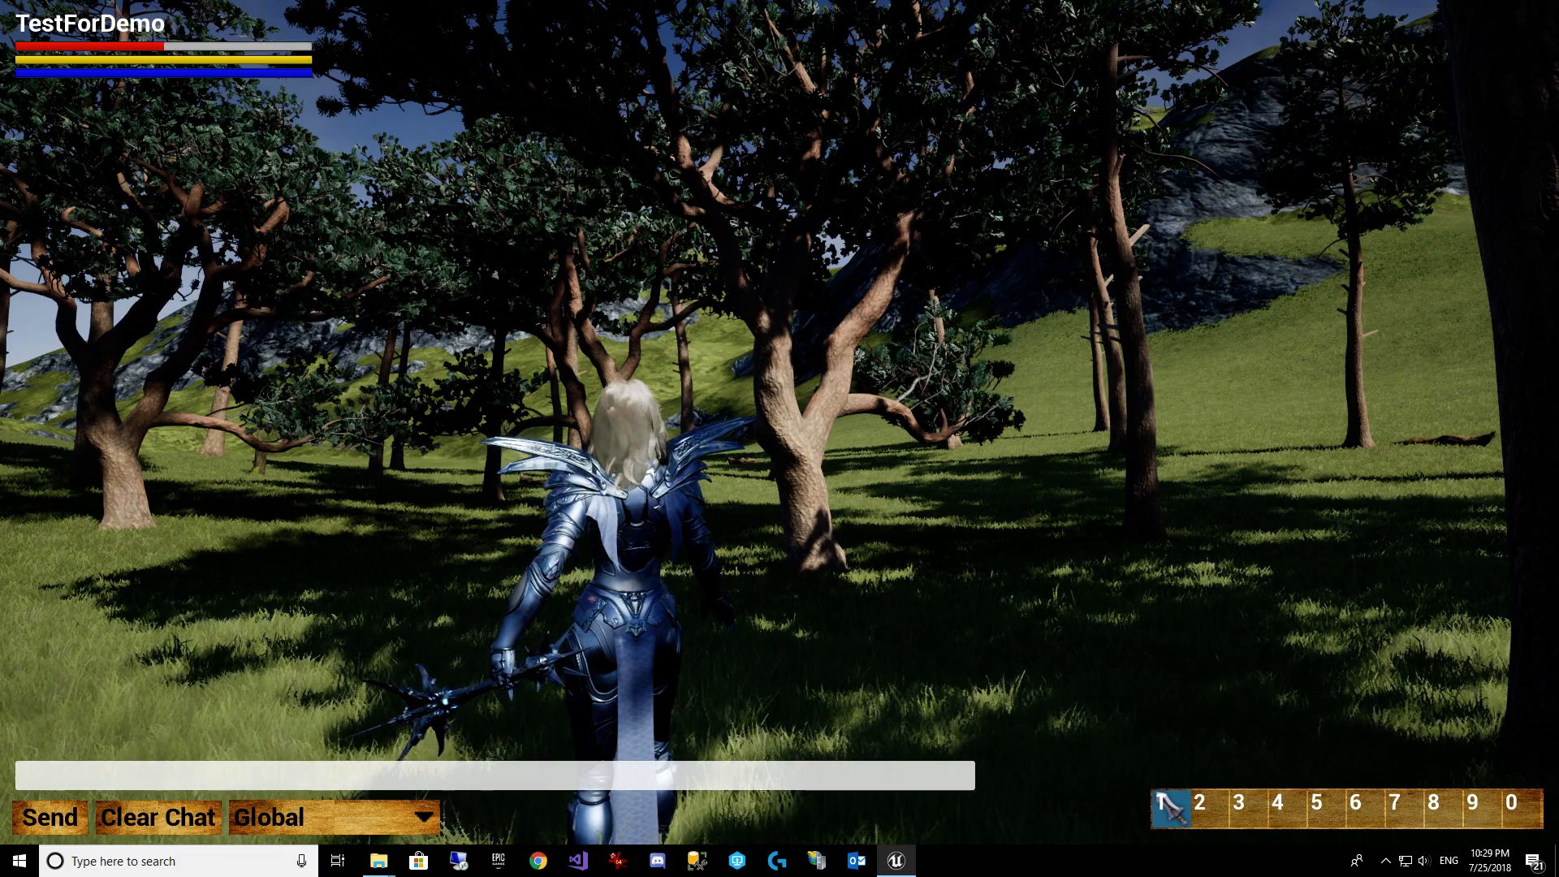
Leave the full-screen view and stop the running play session.
key(F11)
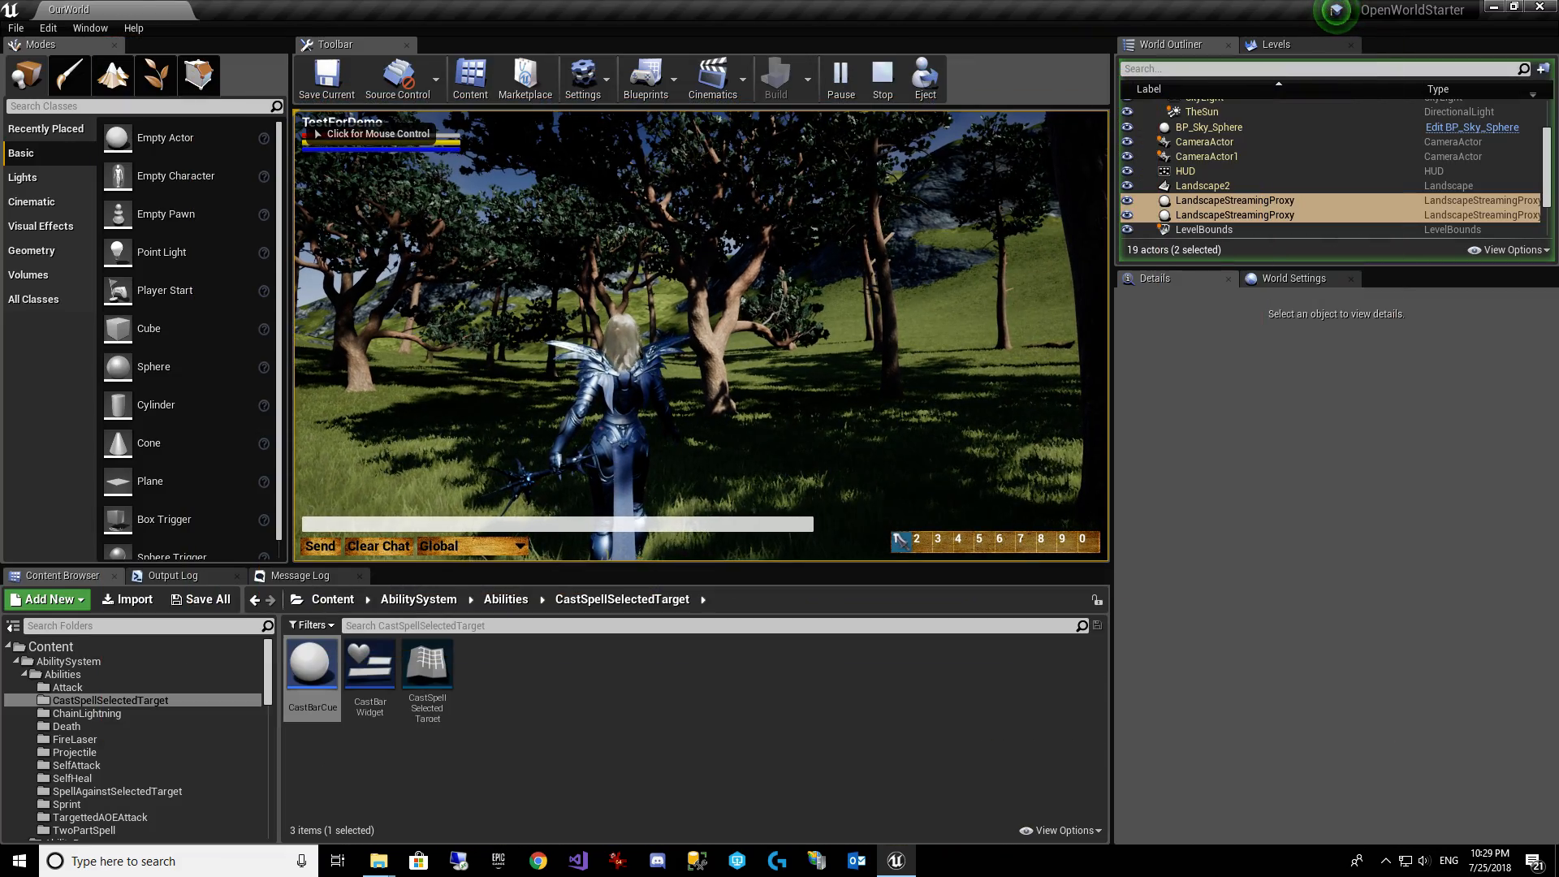
key(Escape)
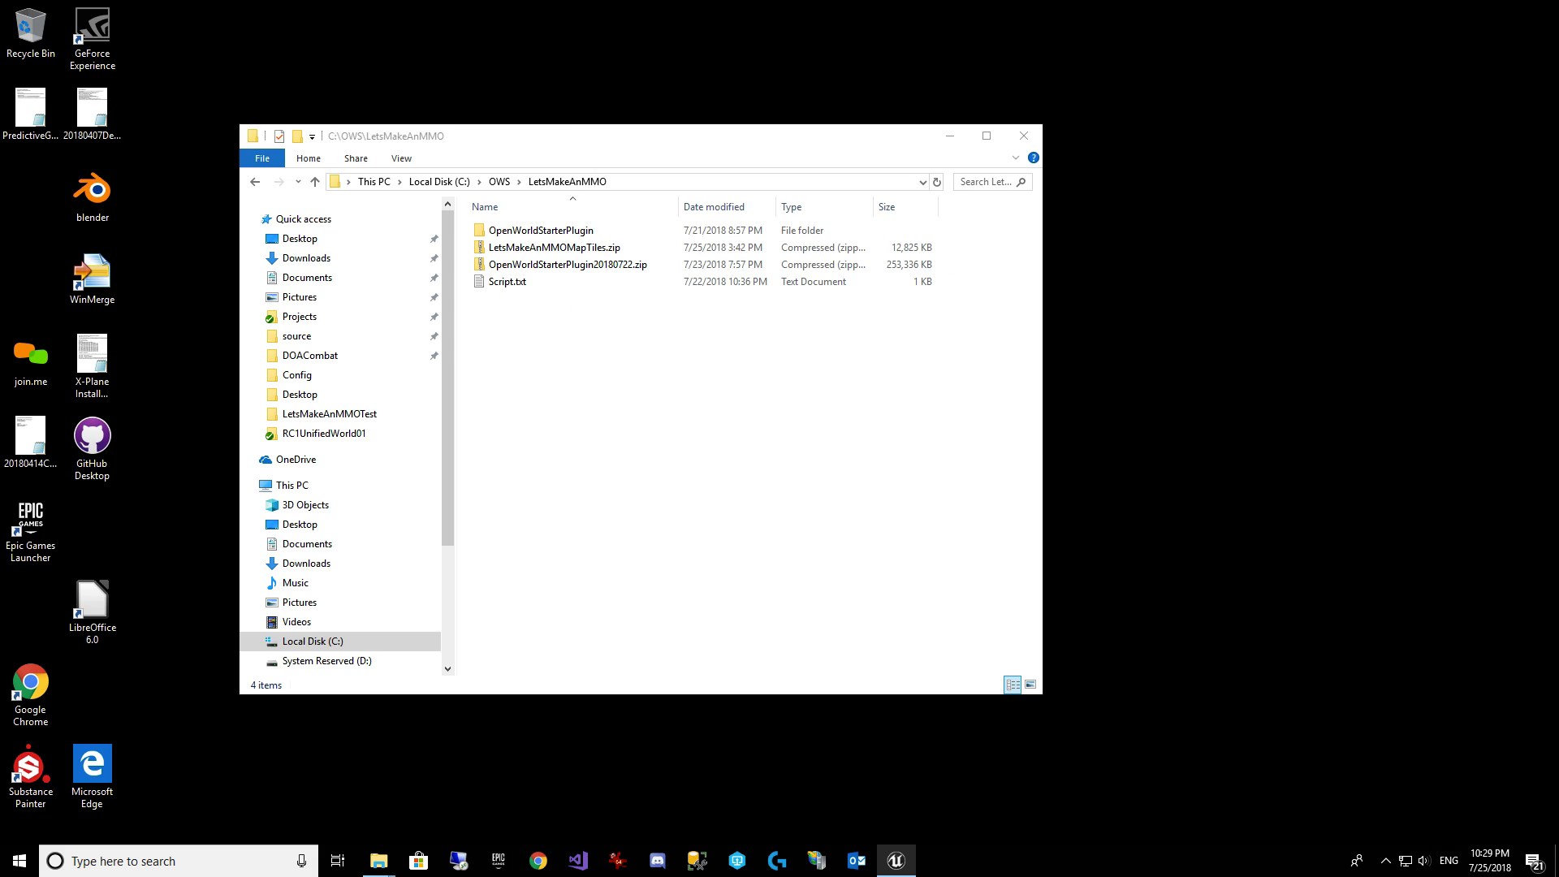
Open the LetsMakeAnMMOMapTiles.zip archive in the LetsMakeAnMMO folder in File Explorer.
click(626, 365)
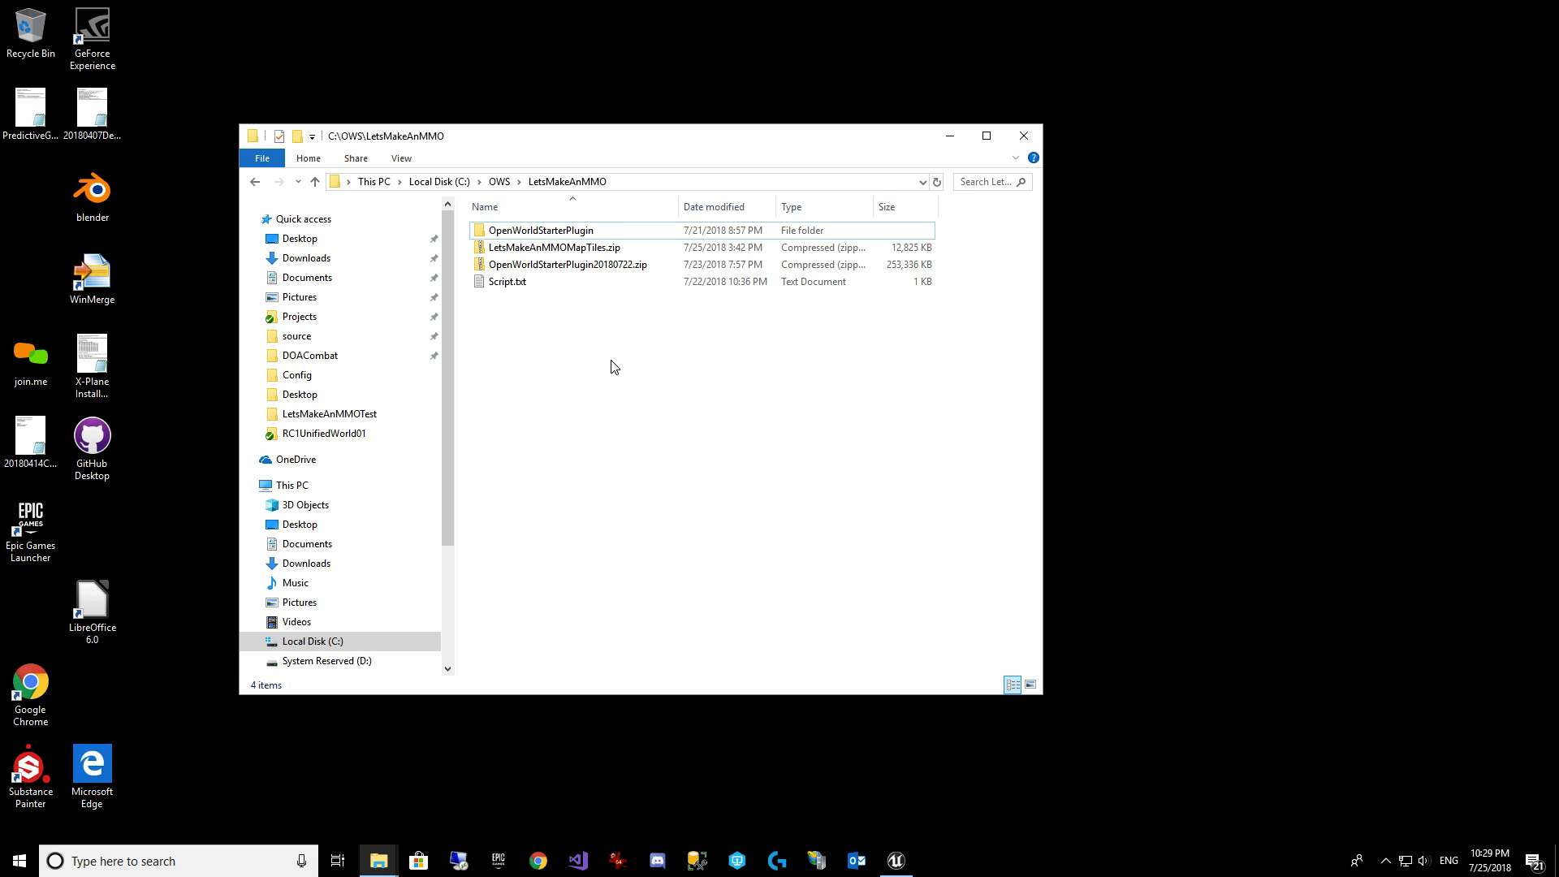
click(585, 250)
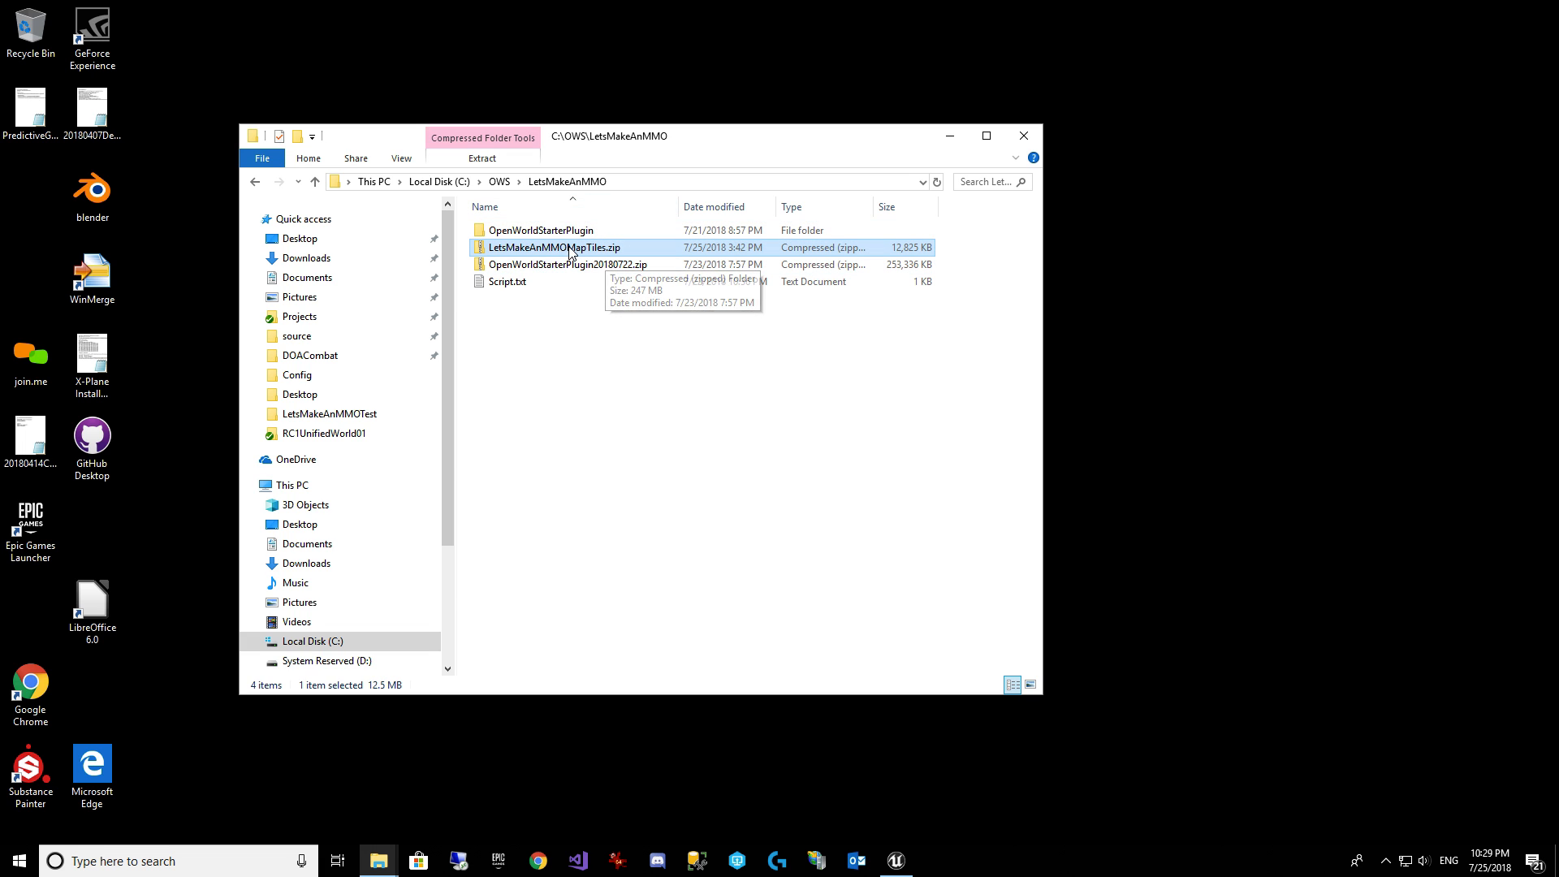
double_click(612, 250)
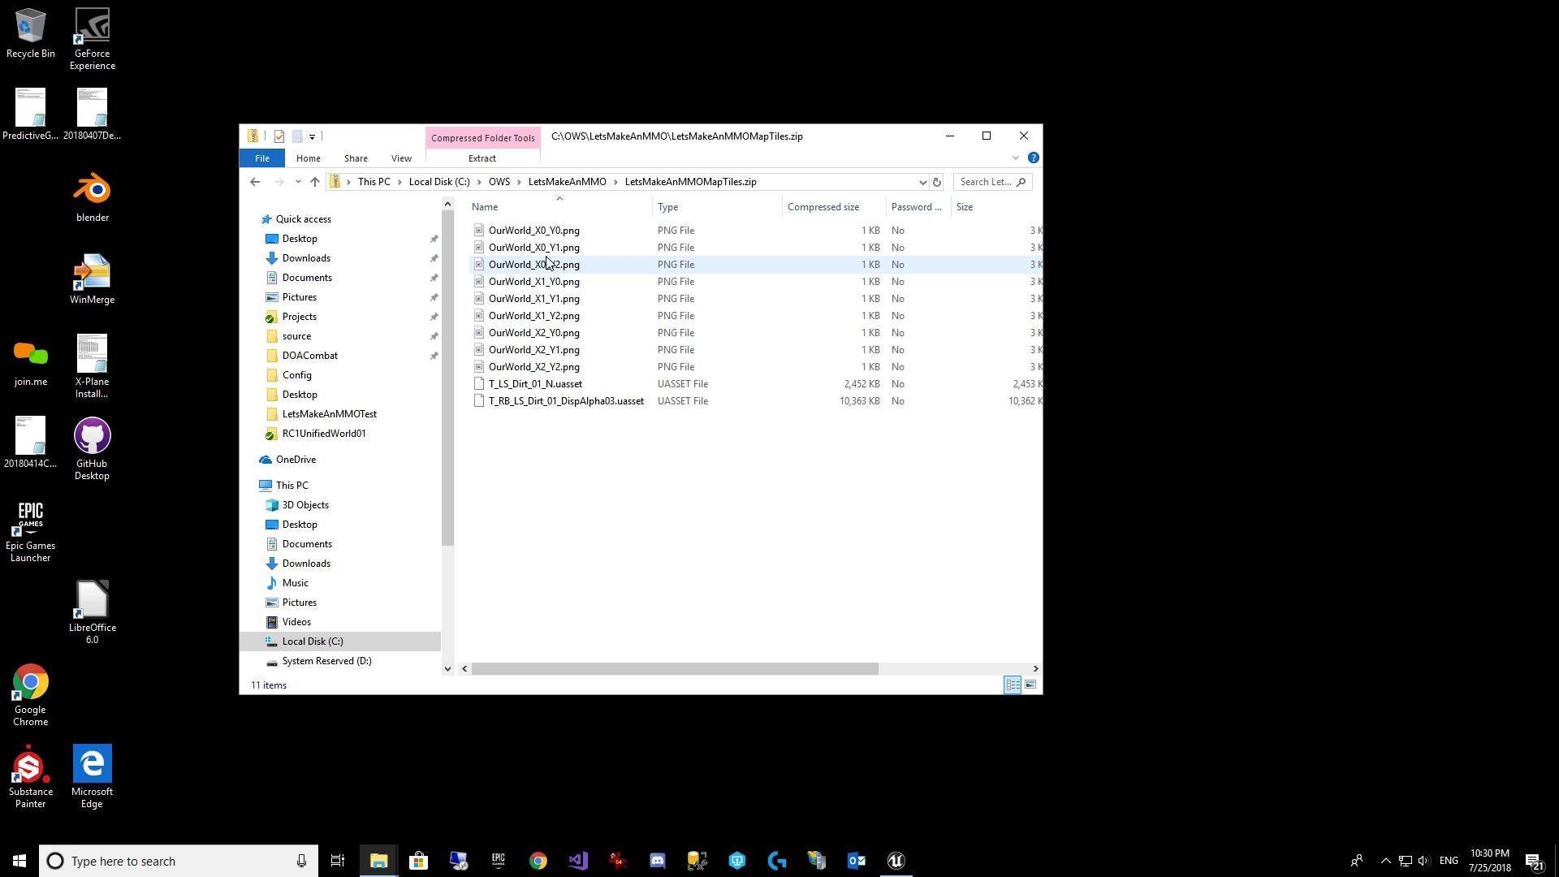
Copy all the OurWorld tile PNGs and the two T_ dirt .uasset files from the archive.
click(579, 236)
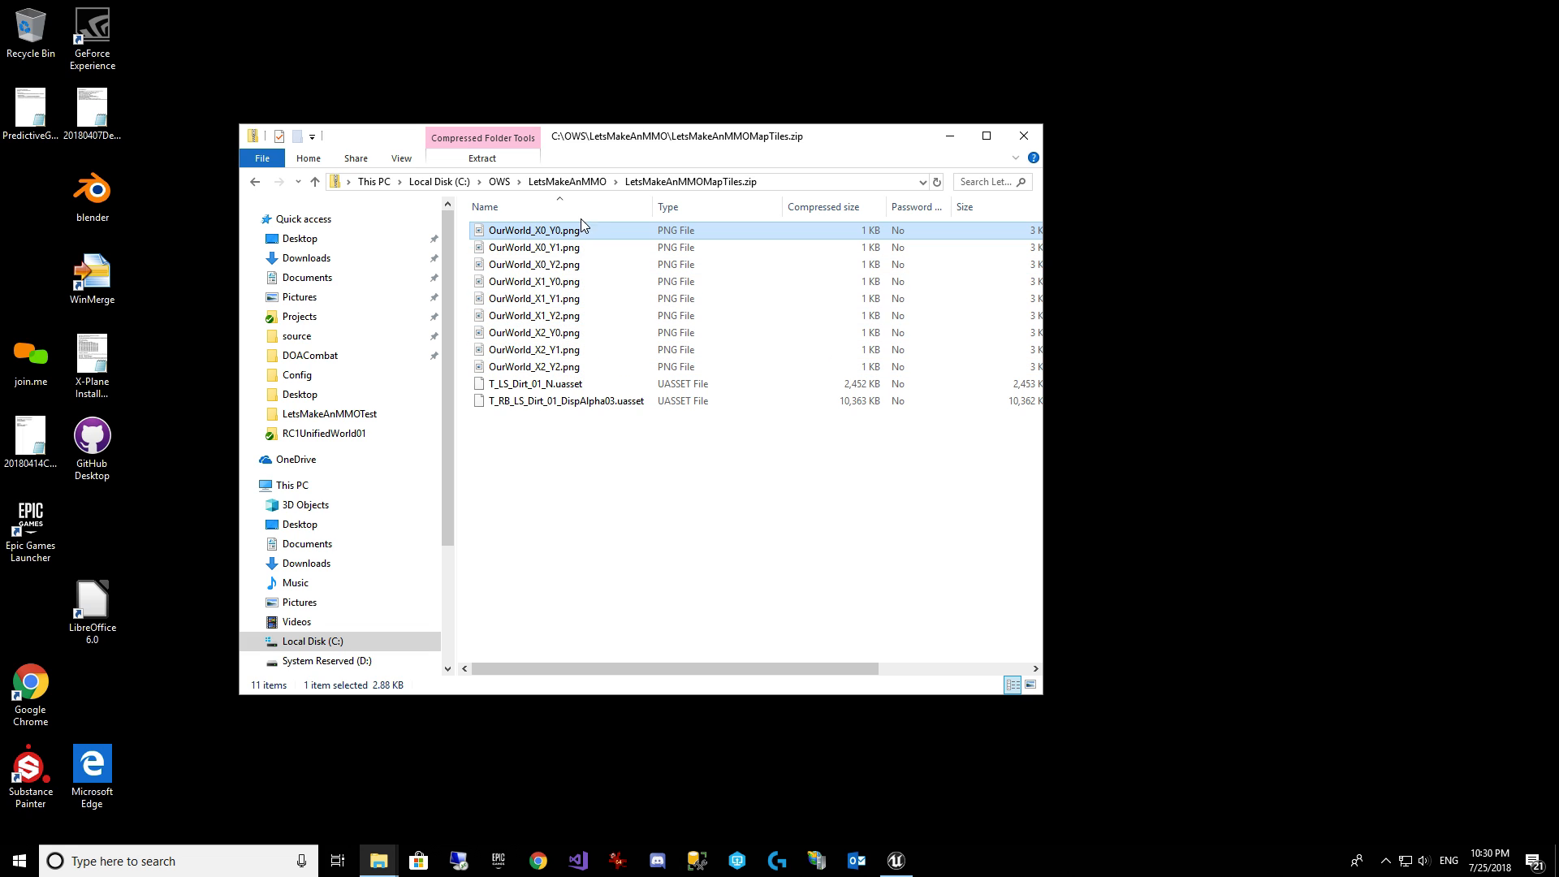
click(565, 401)
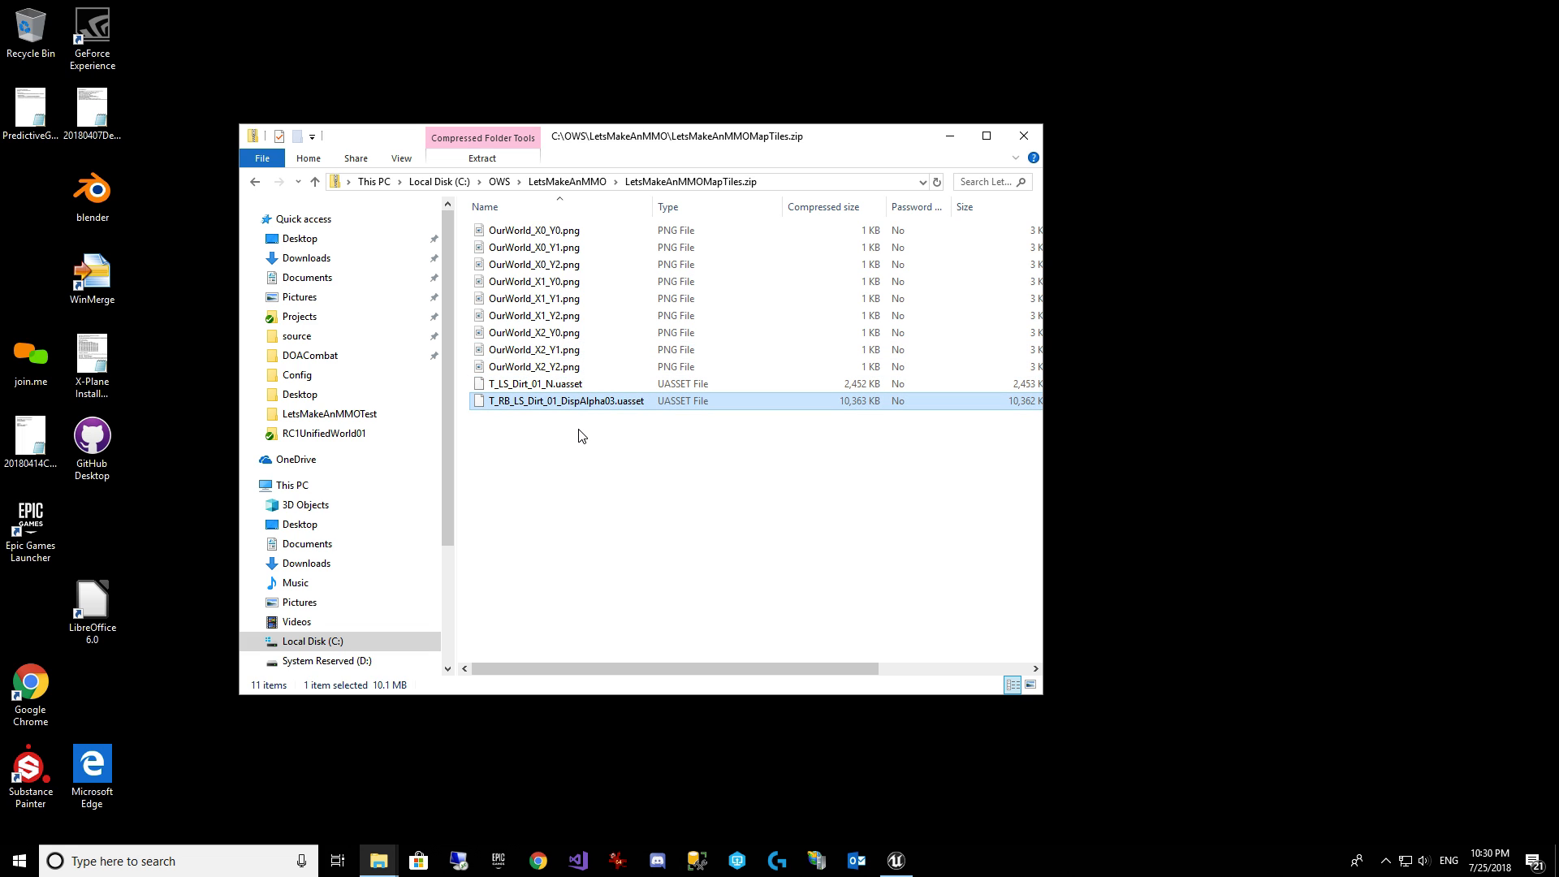
click(571, 388)
click(573, 396)
click(570, 388)
click(574, 397)
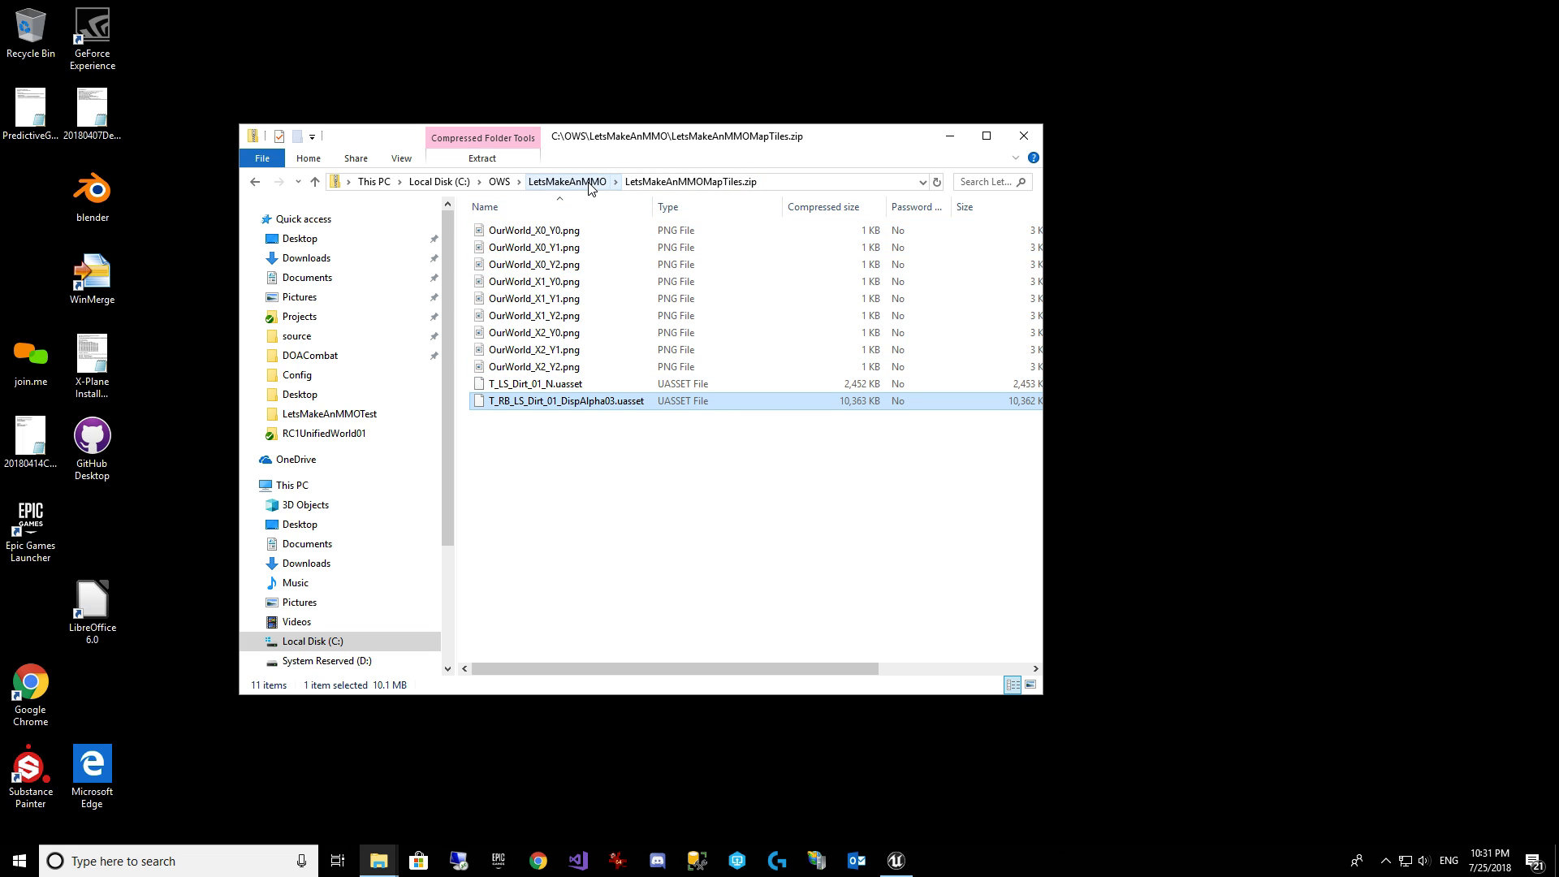
shift+click(567, 231)
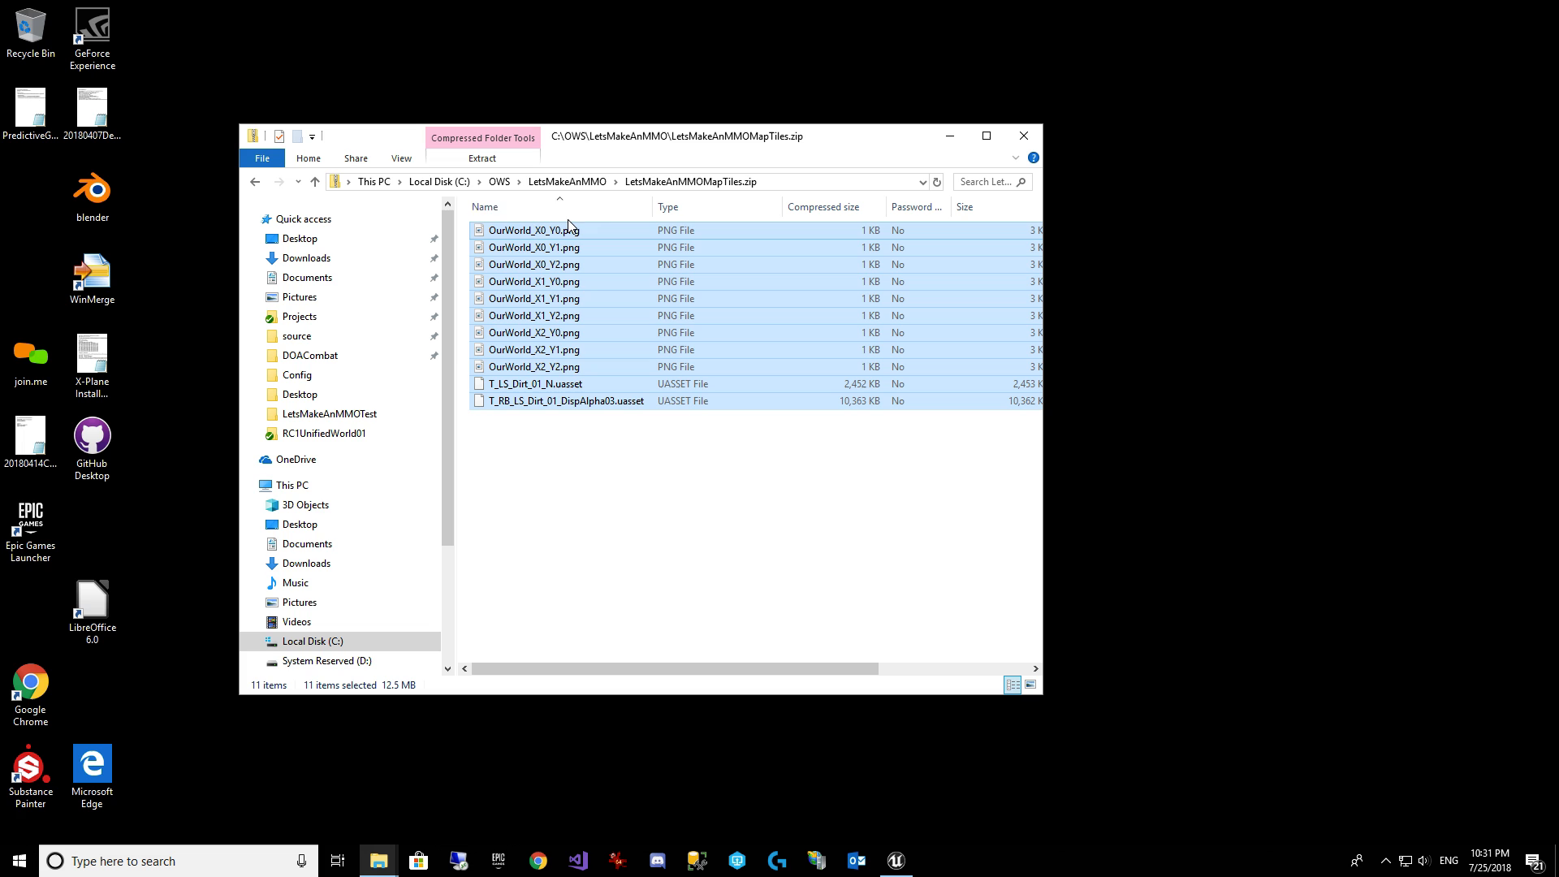
Create a folder named MapTileSource inside LetsMakeAnMMO\OpenWorldStarterPlugin.
click(591, 186)
double_click(520, 230)
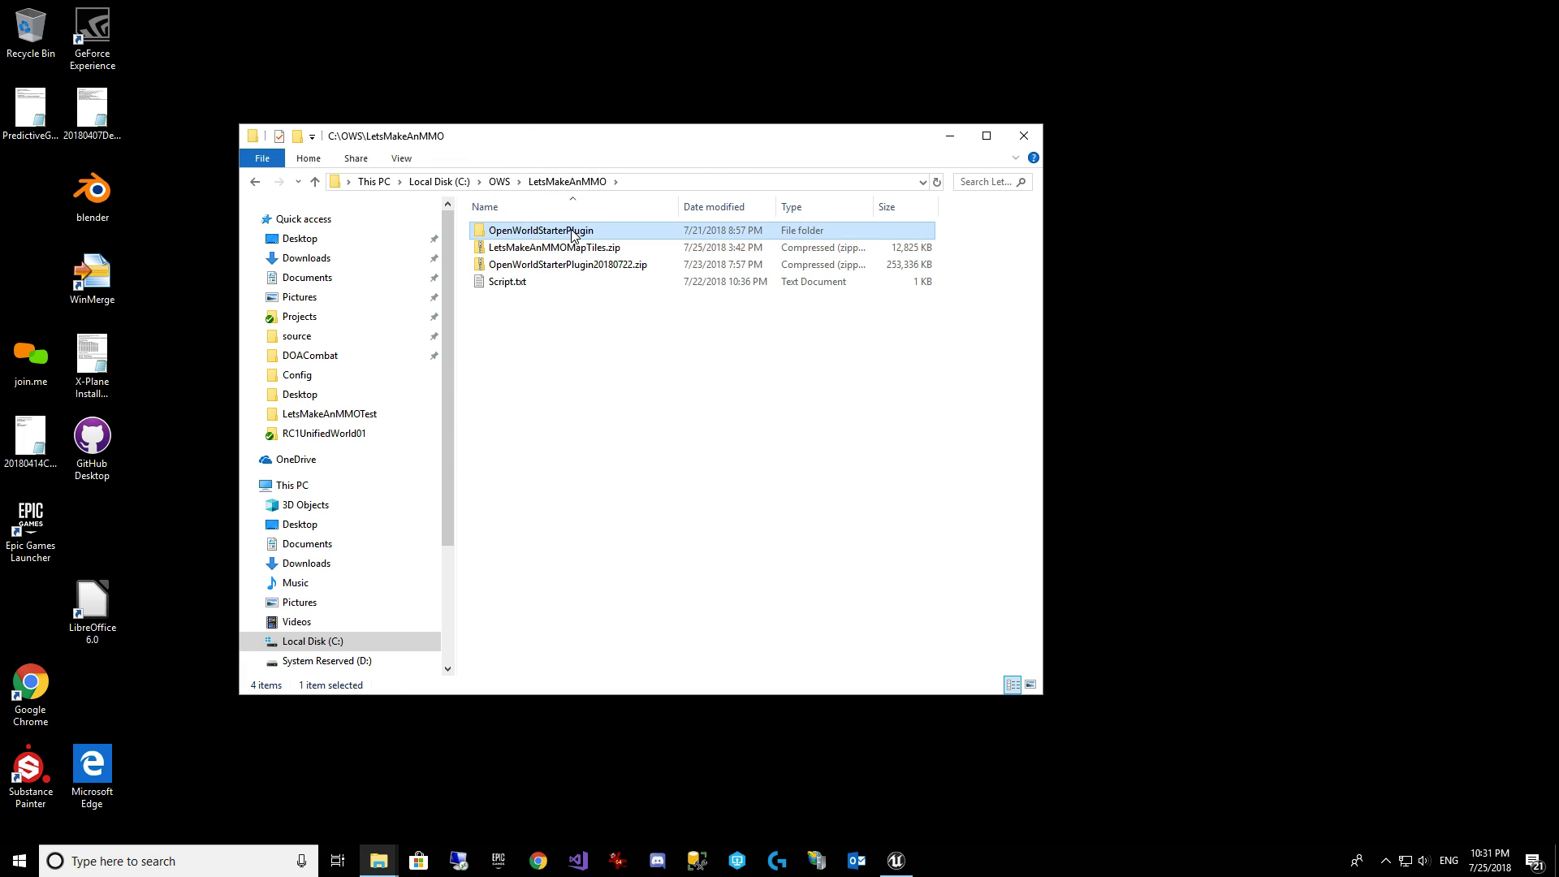
right_click(636, 636)
mouse_move(759, 592)
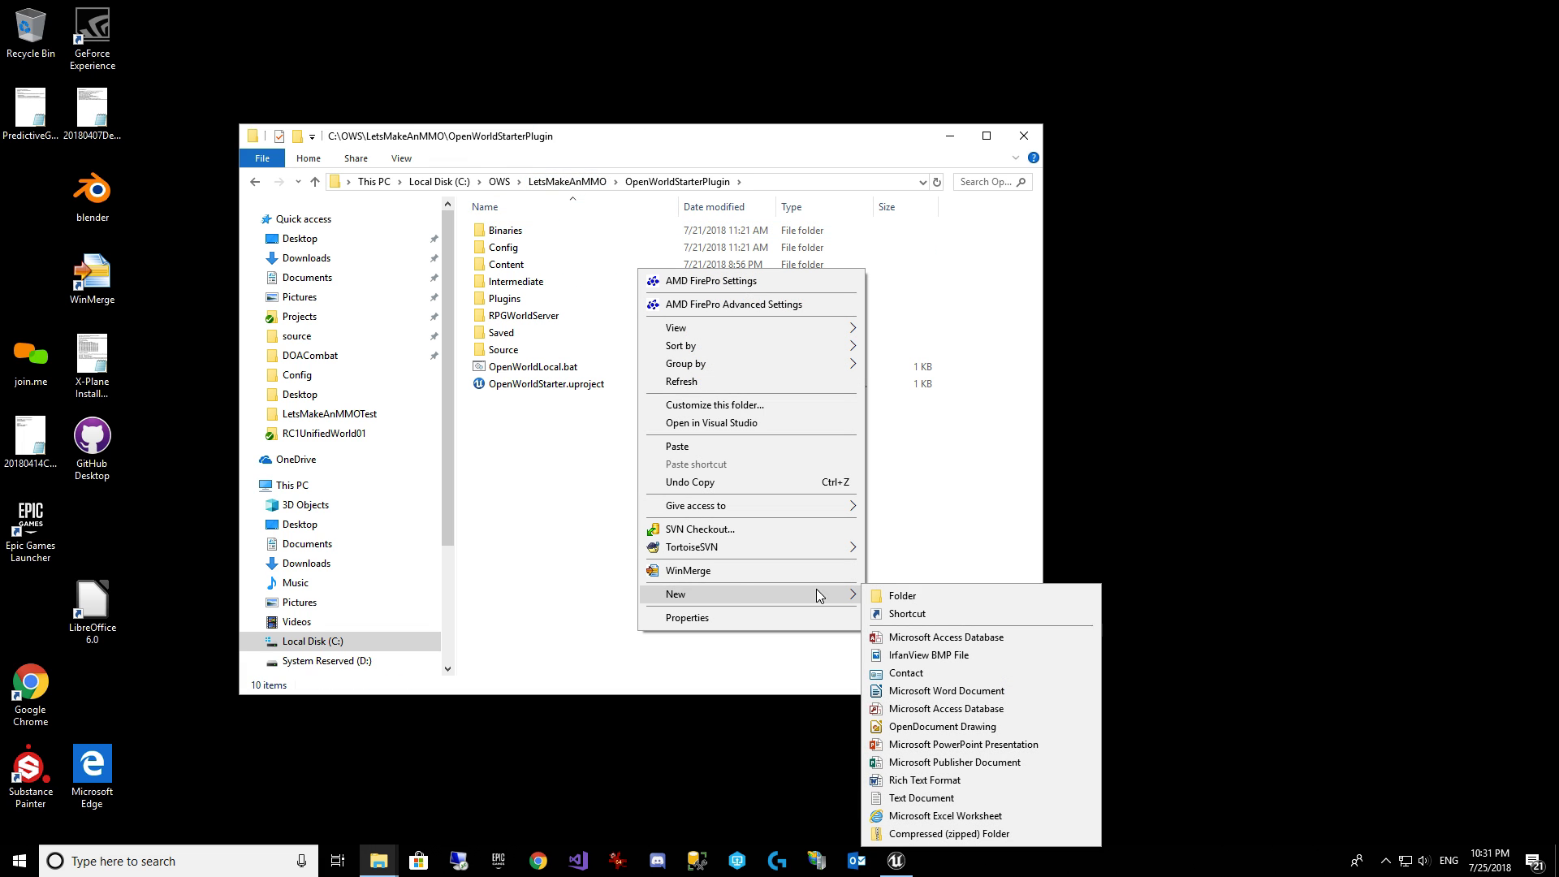
click(914, 590)
text(Map)
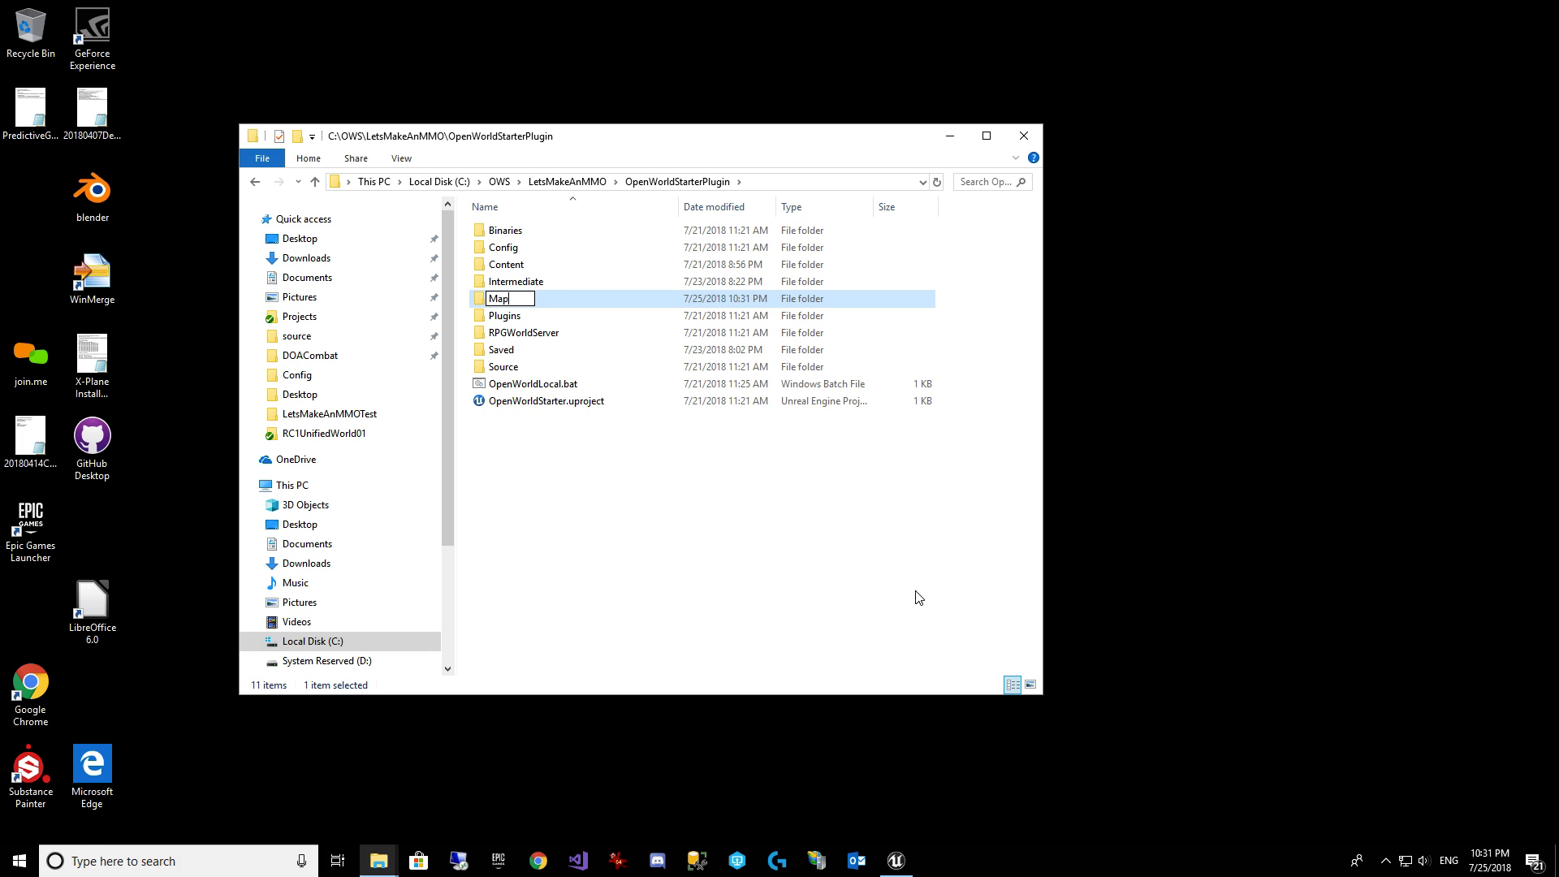
text(TileSource)
key(Return)
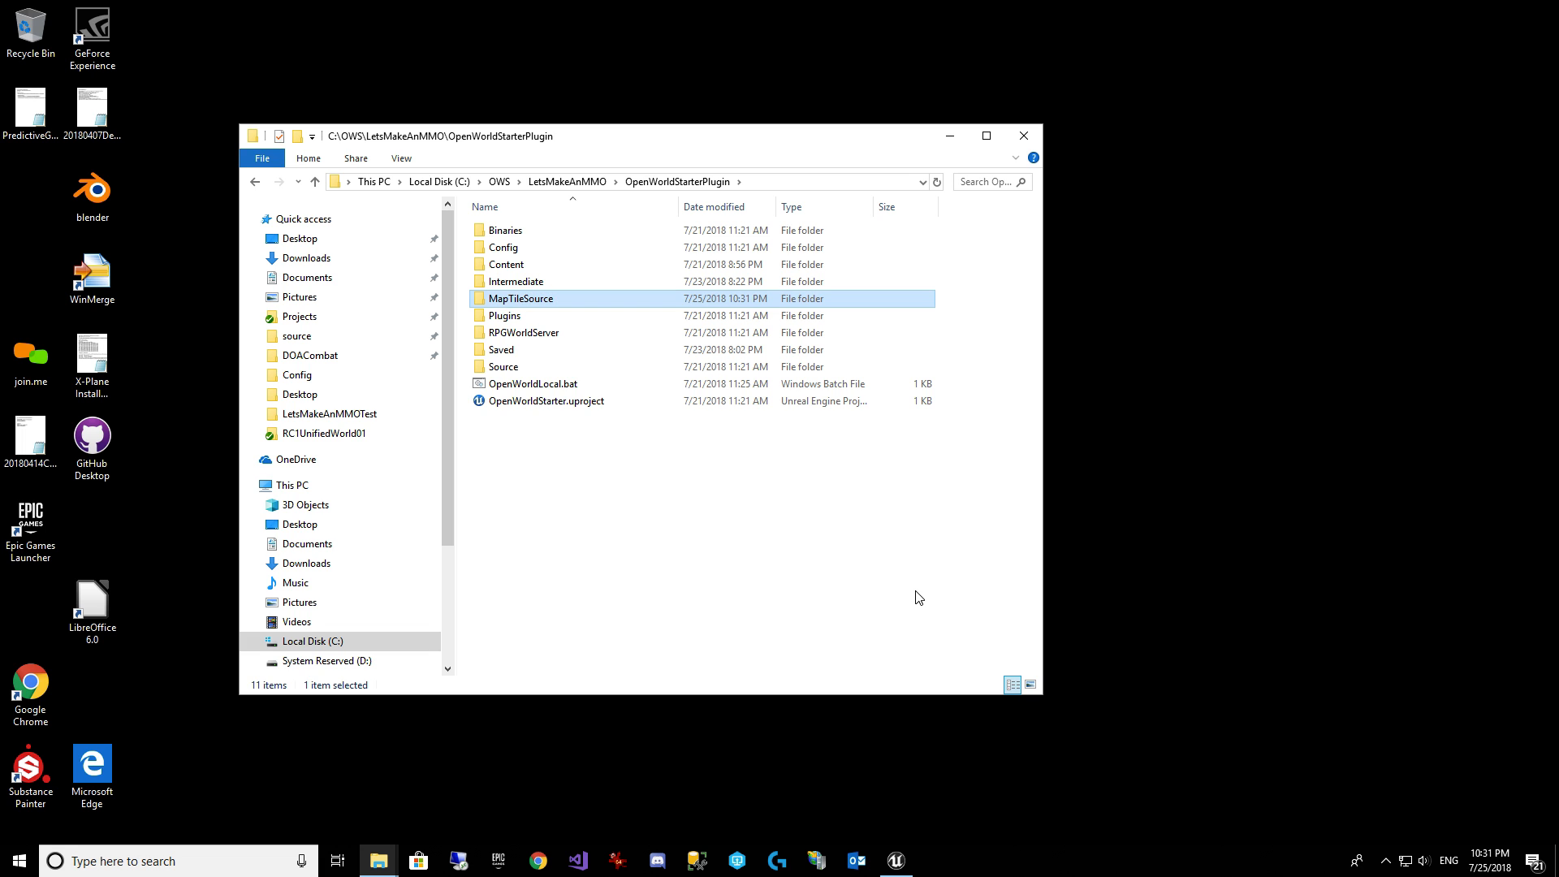
Paste the copied map tile PNGs and .uasset files into the MapTileSource folder.
key(Return)
key(ctrl+v)
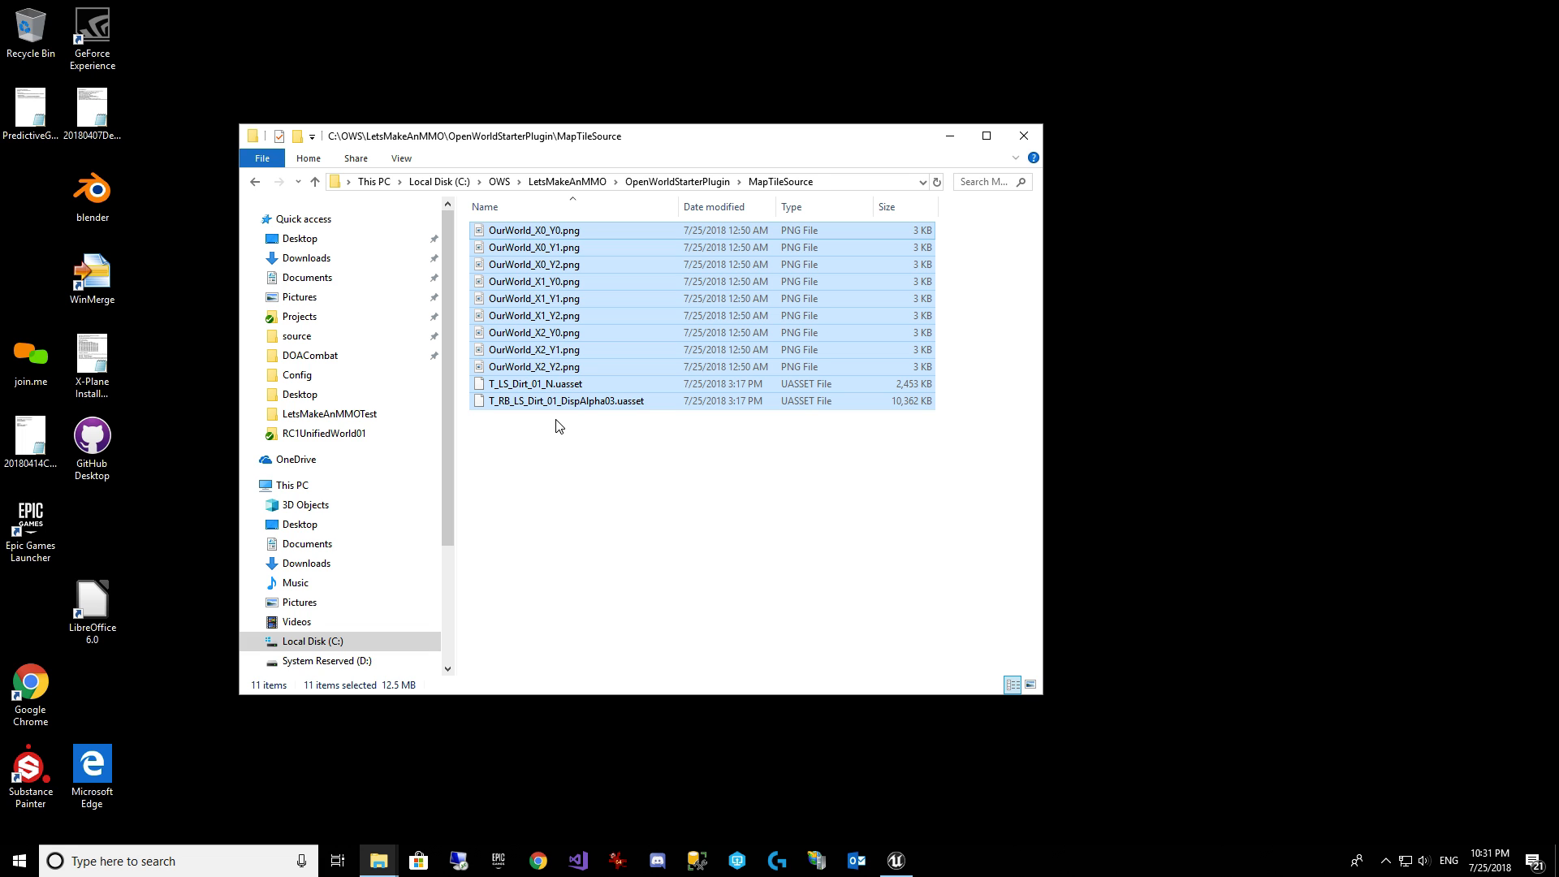
click(639, 481)
Return to the OpenWorldStarterPlugin folder and open OpenWorldStarter.uproject in Unreal Editor.
click(677, 181)
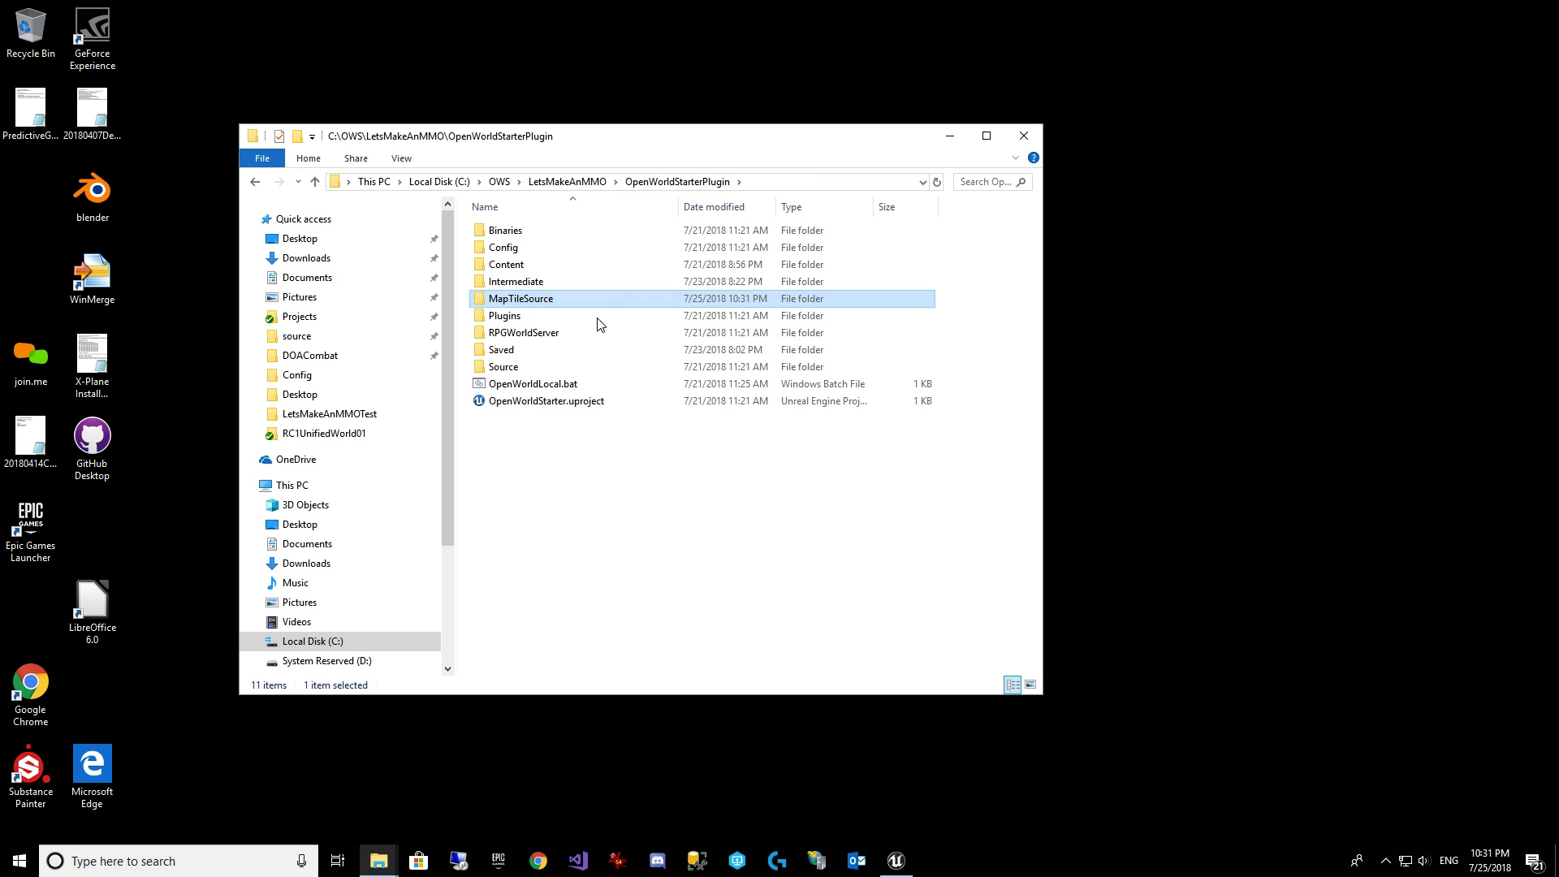
double_click(571, 402)
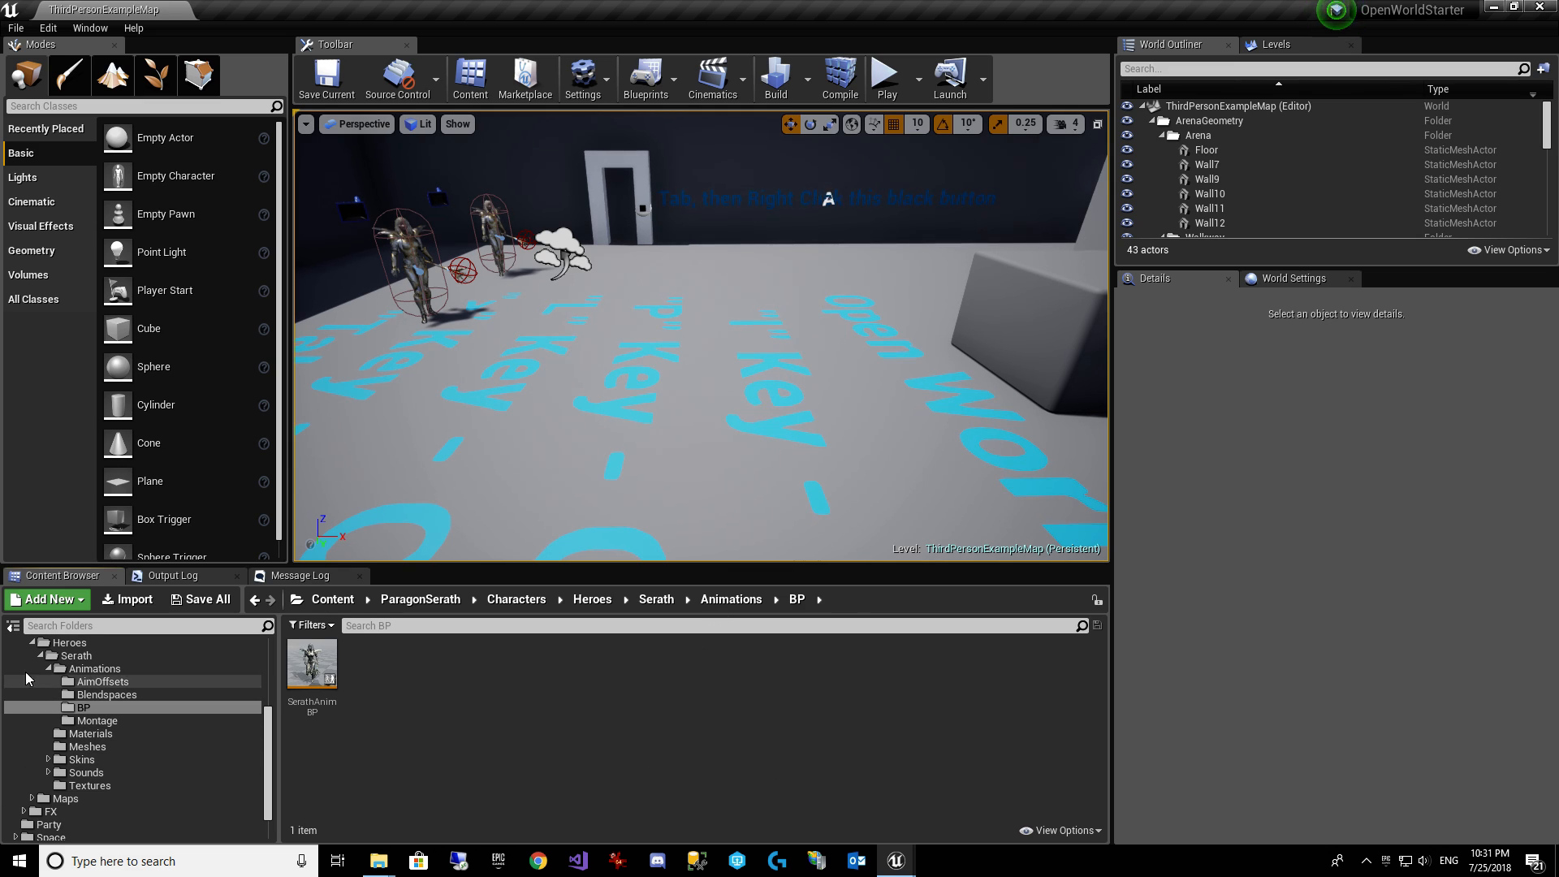
Collapse the ParagonSerath Heroes folder and show the contents of ThirdPersonBP/Maps.
click(33, 643)
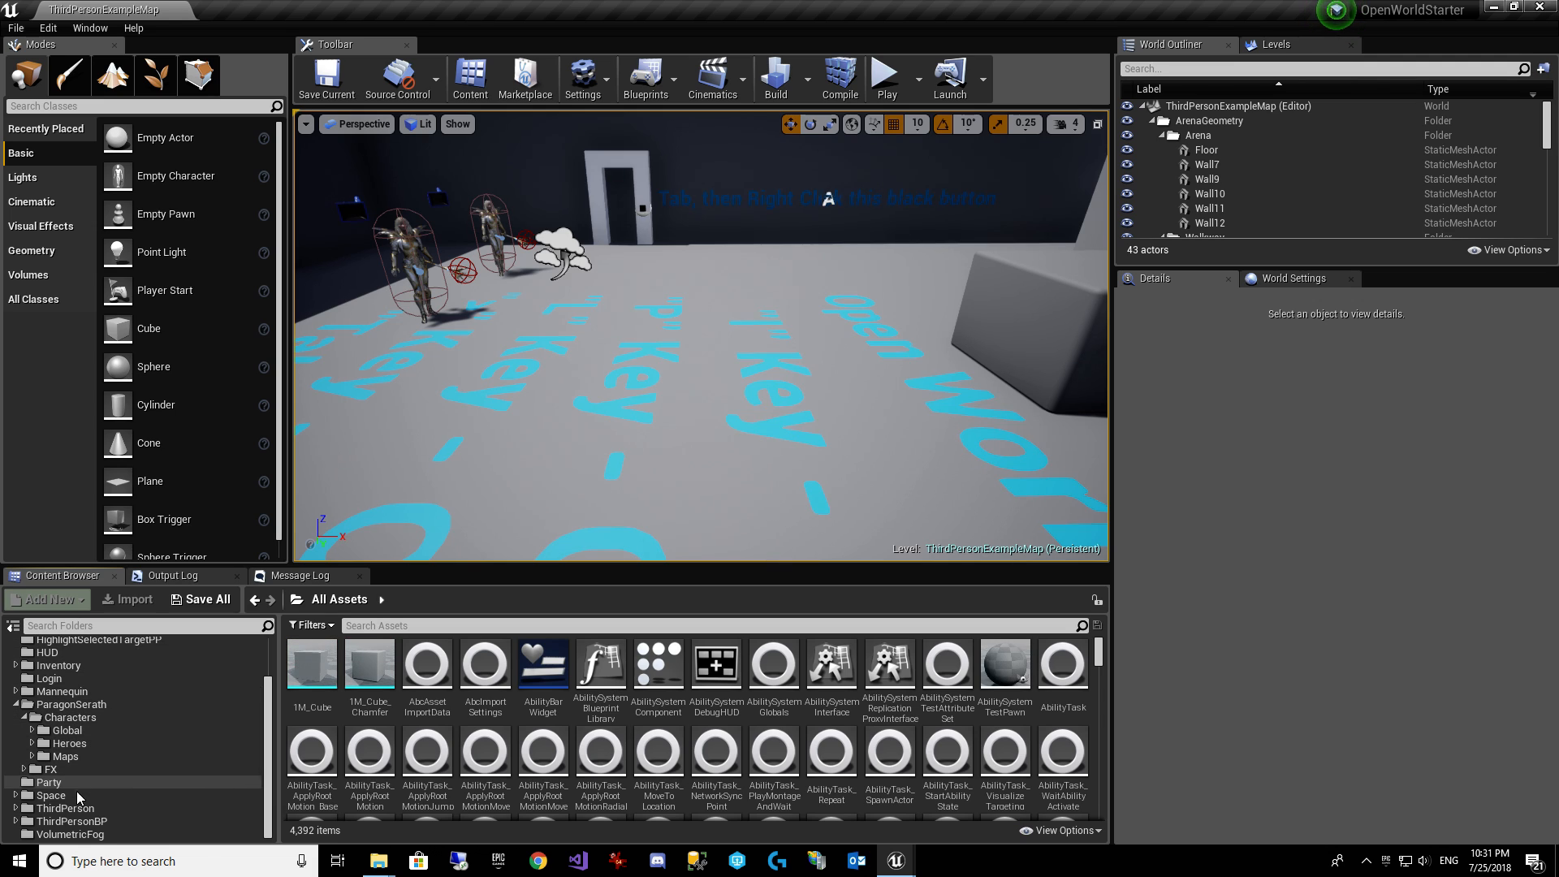
double_click(81, 821)
click(57, 821)
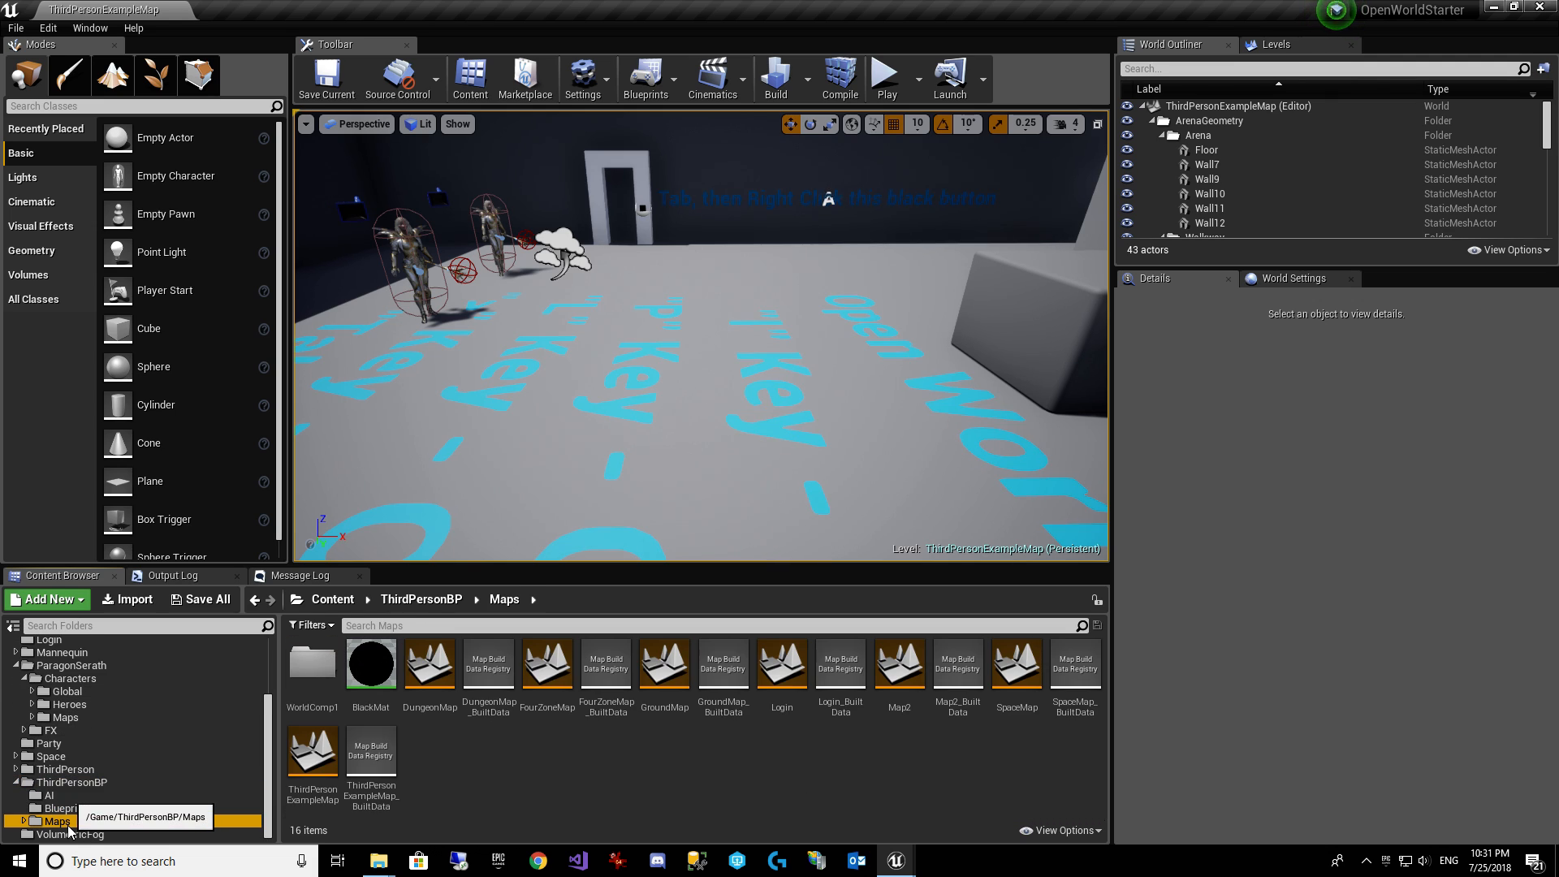
Examine the contents of the existing WorldComp1 folder and return to the Maps folder.
click(322, 678)
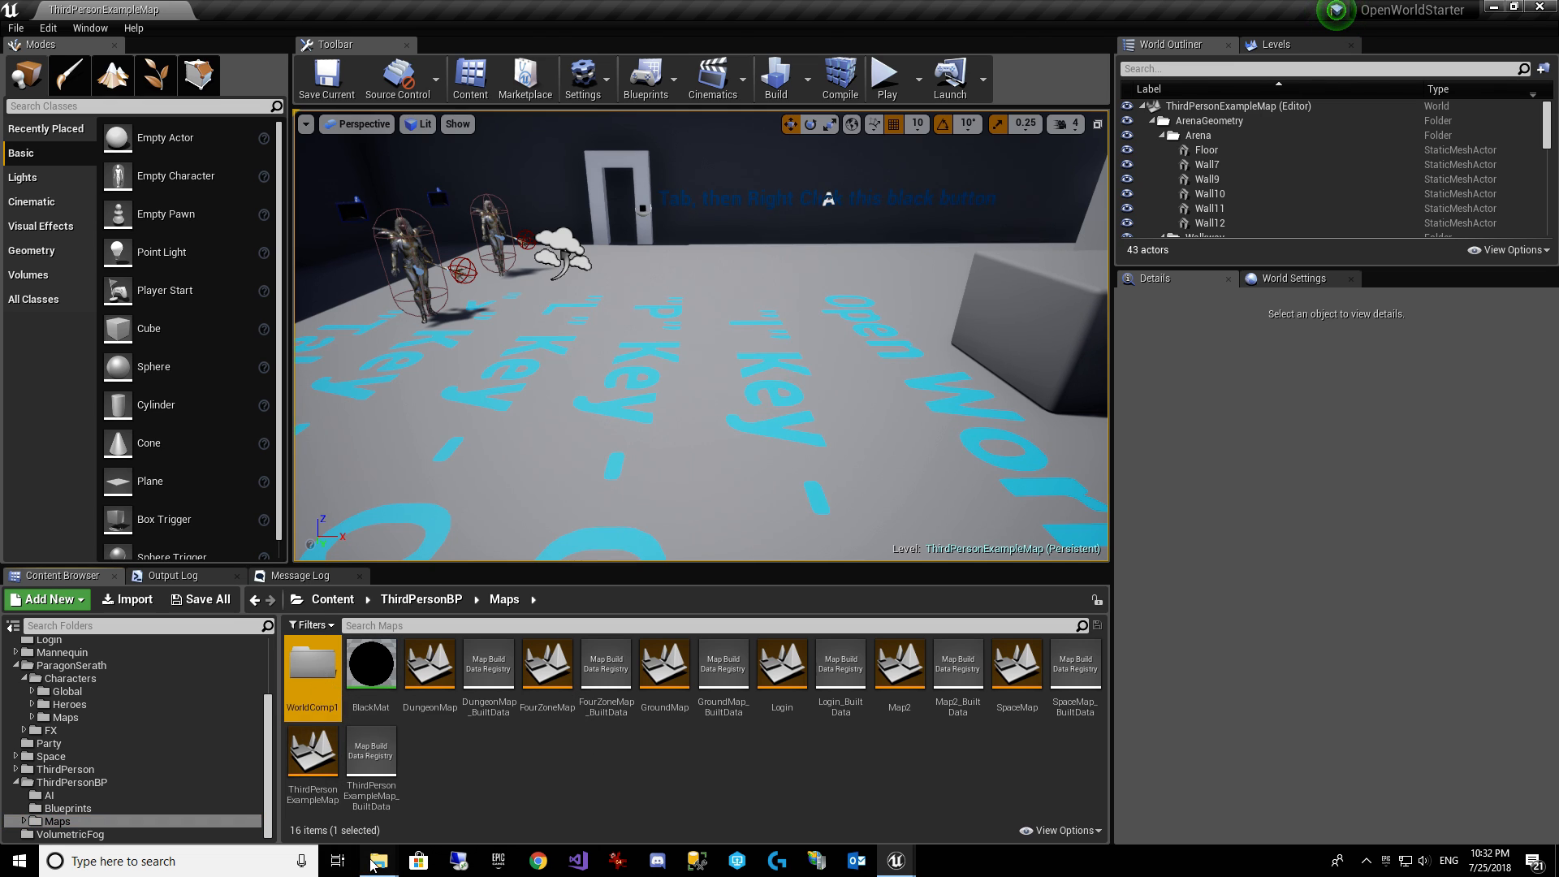
mouse_move(379, 860)
mouse_move(426, 824)
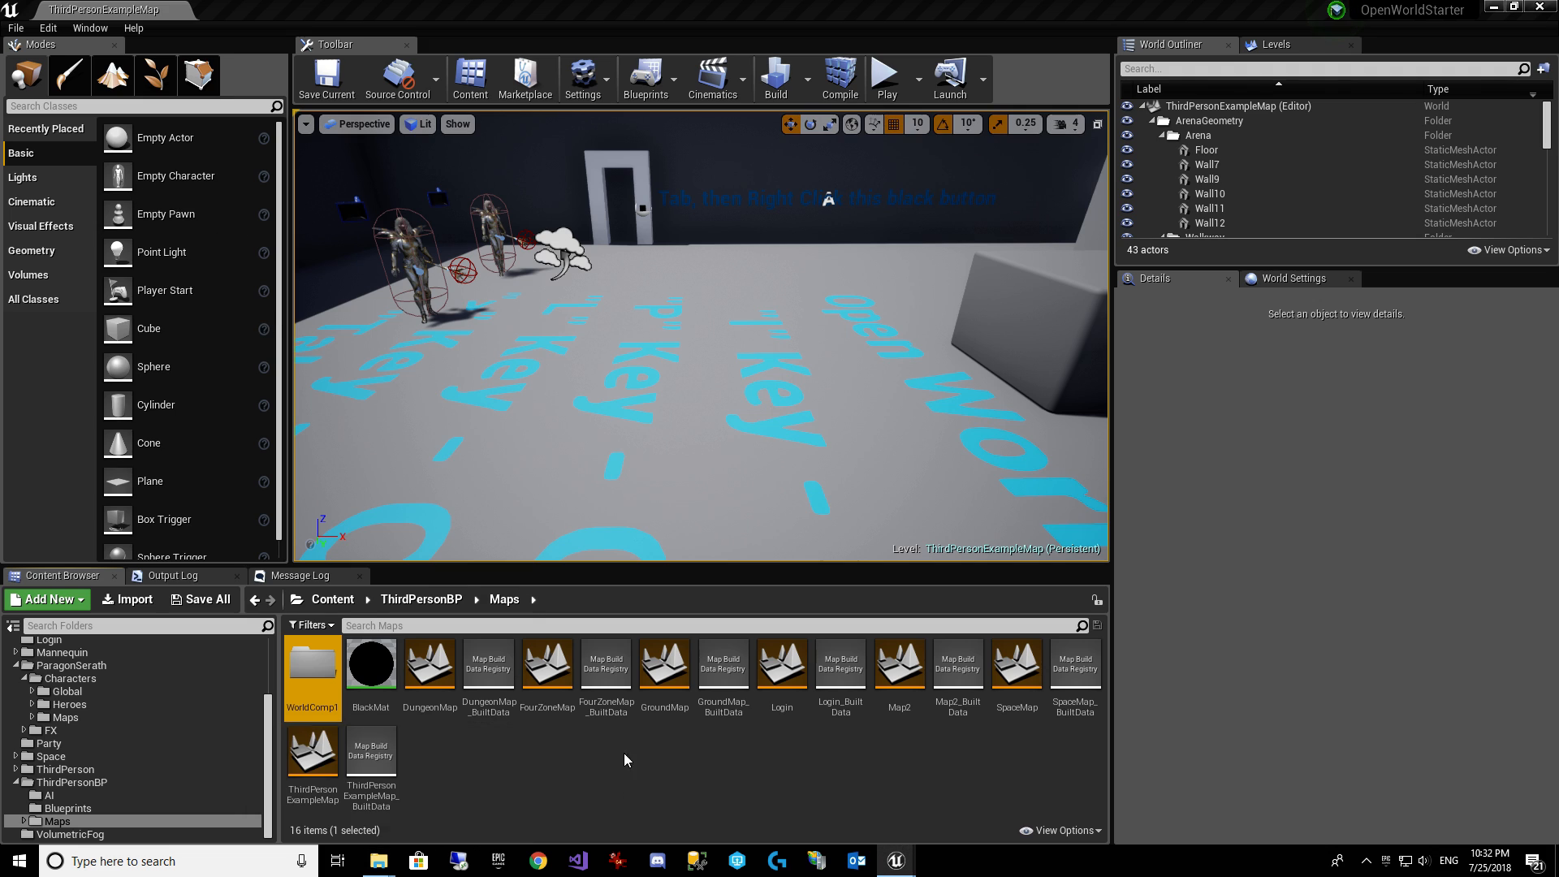
double_click(302, 670)
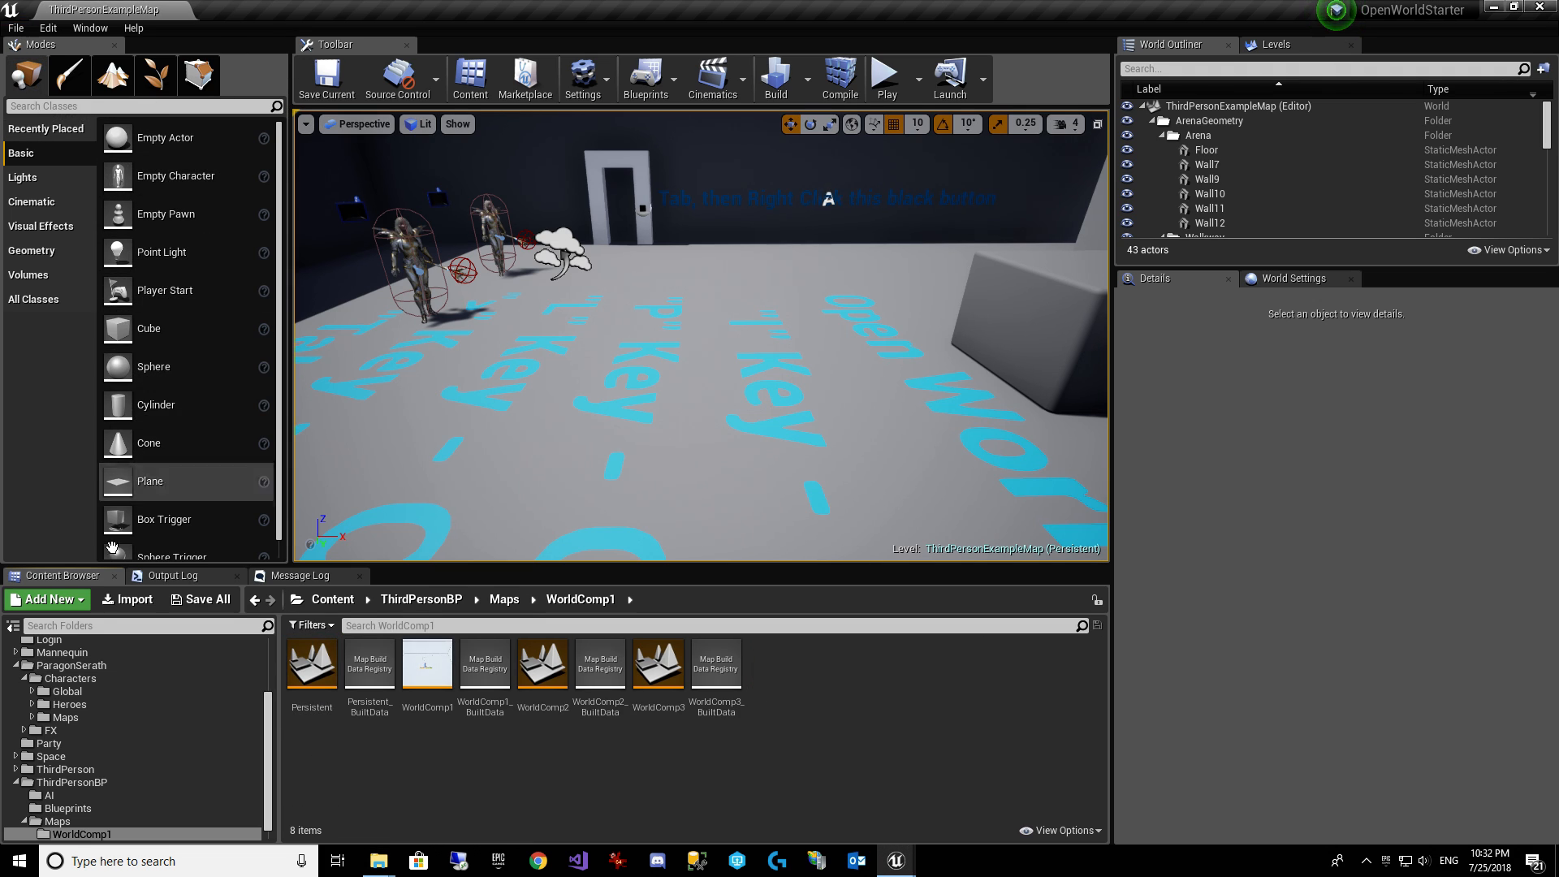
click(67, 808)
click(56, 820)
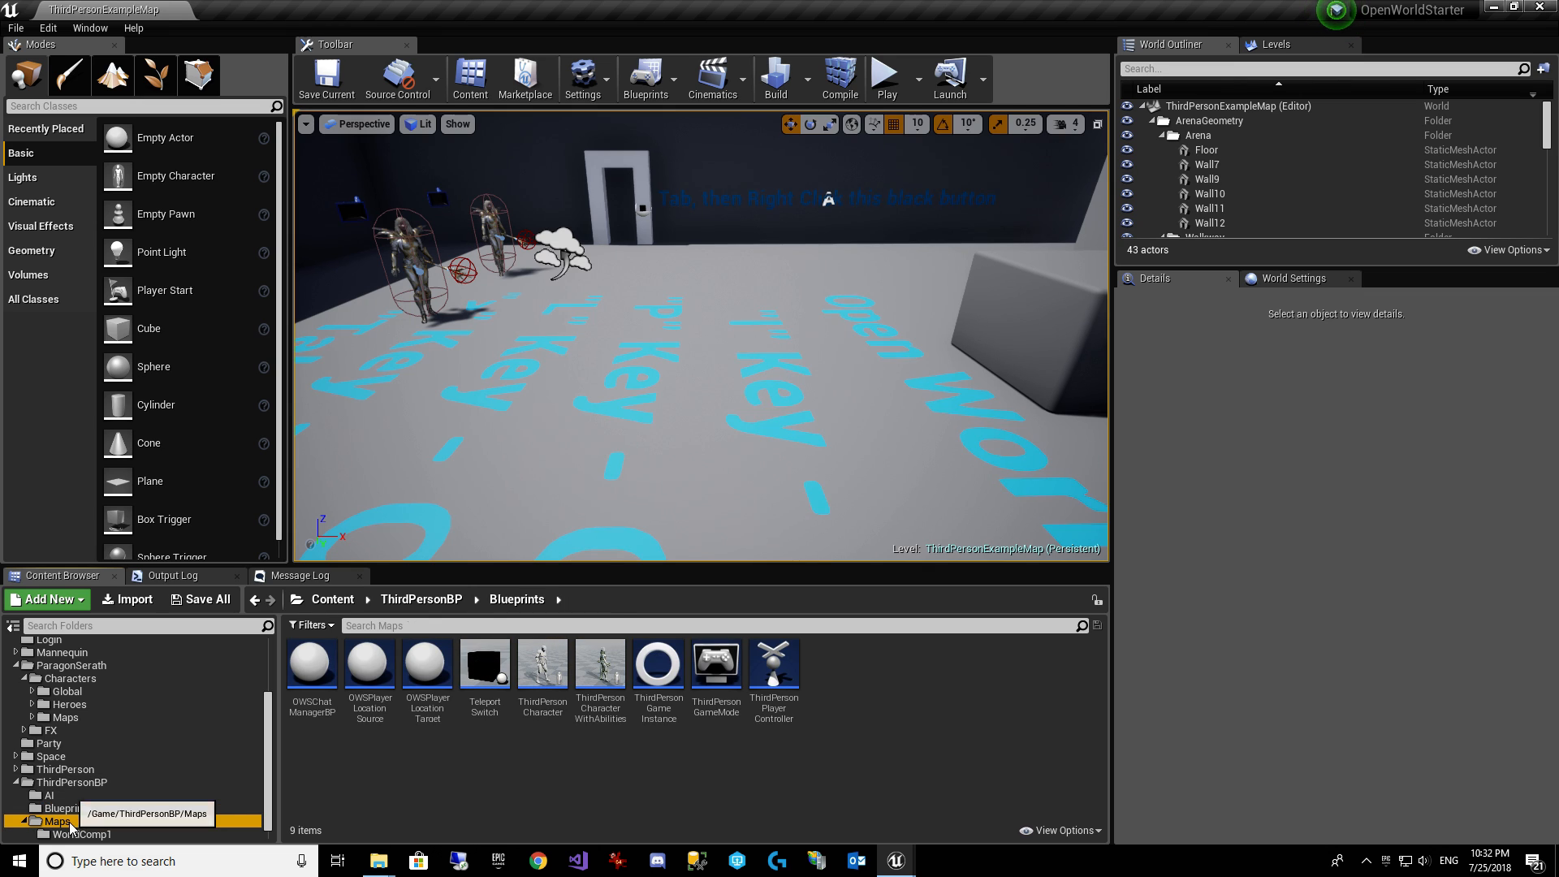
Create a folder named WorldComp in ThirdPersonBP/Maps and open it.
right_click(499, 787)
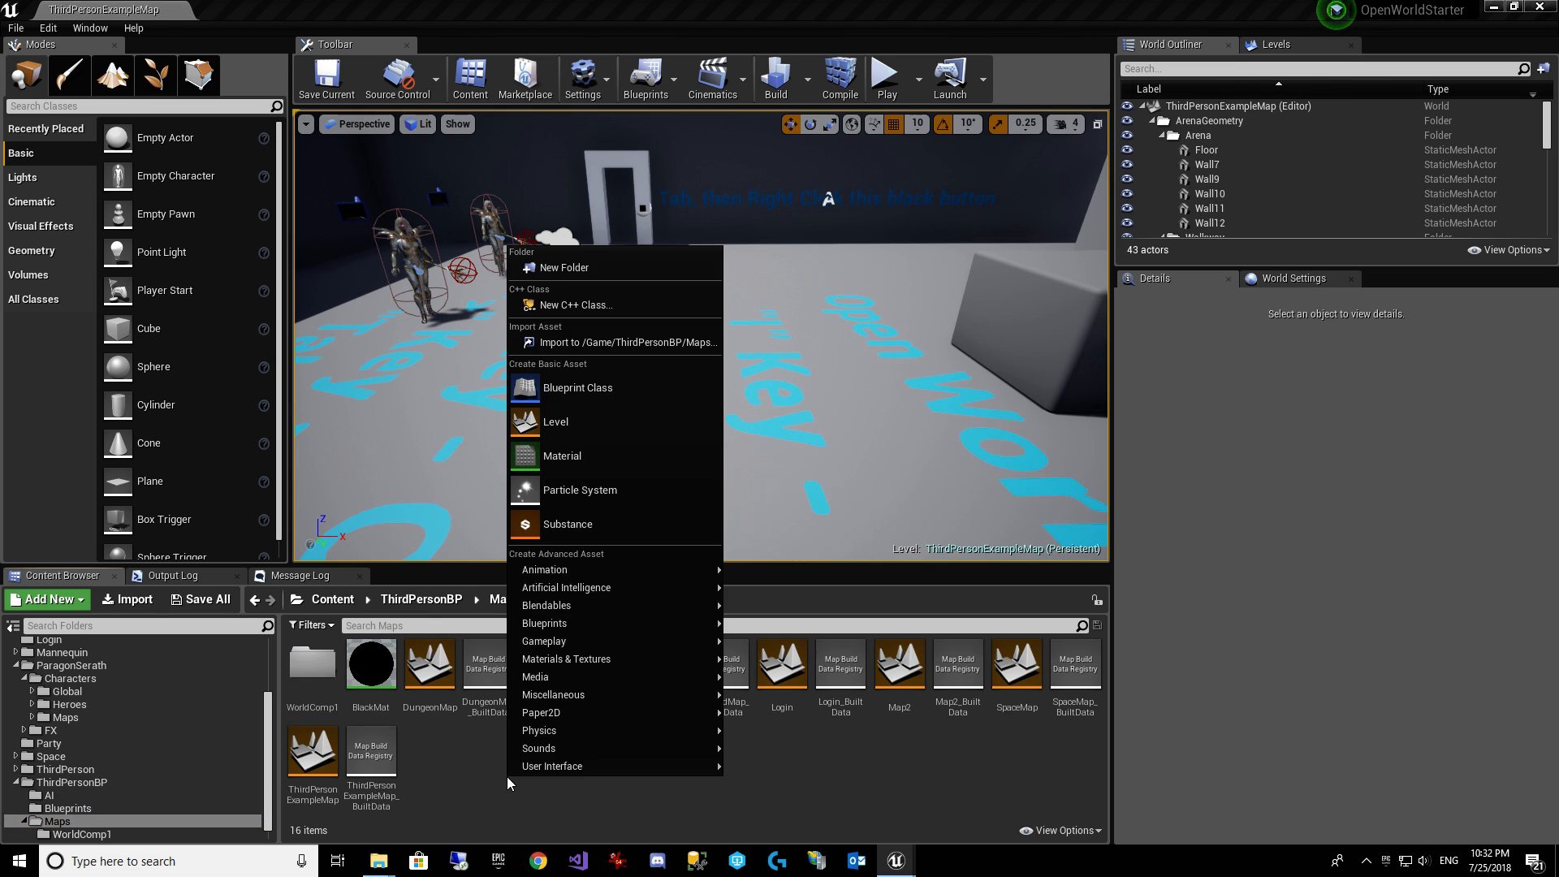
click(622, 267)
text(Wo)
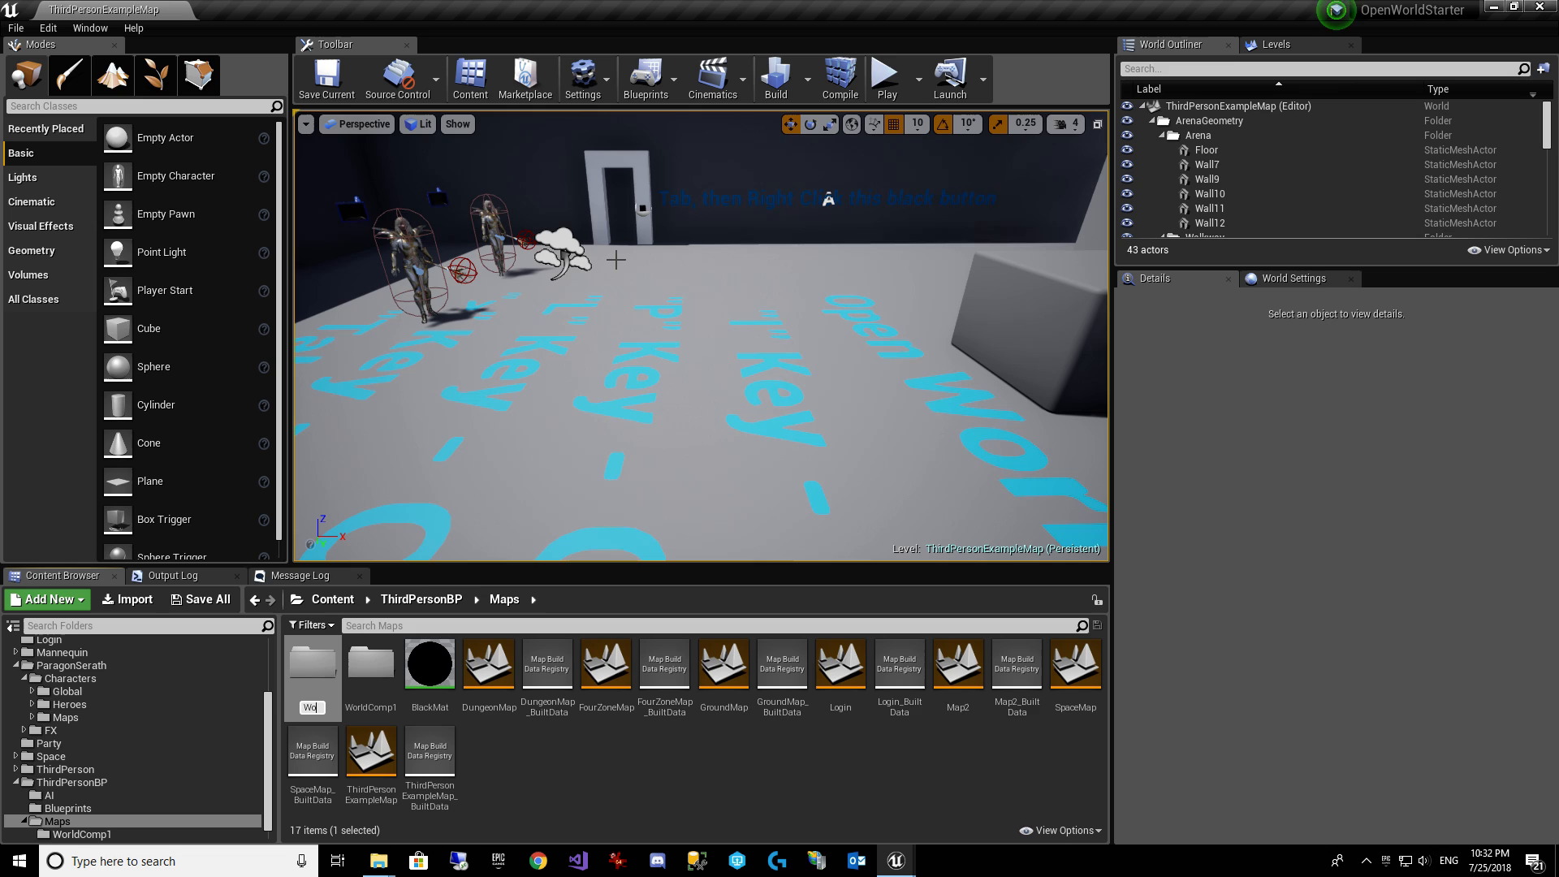
text(rldComp)
key(Return)
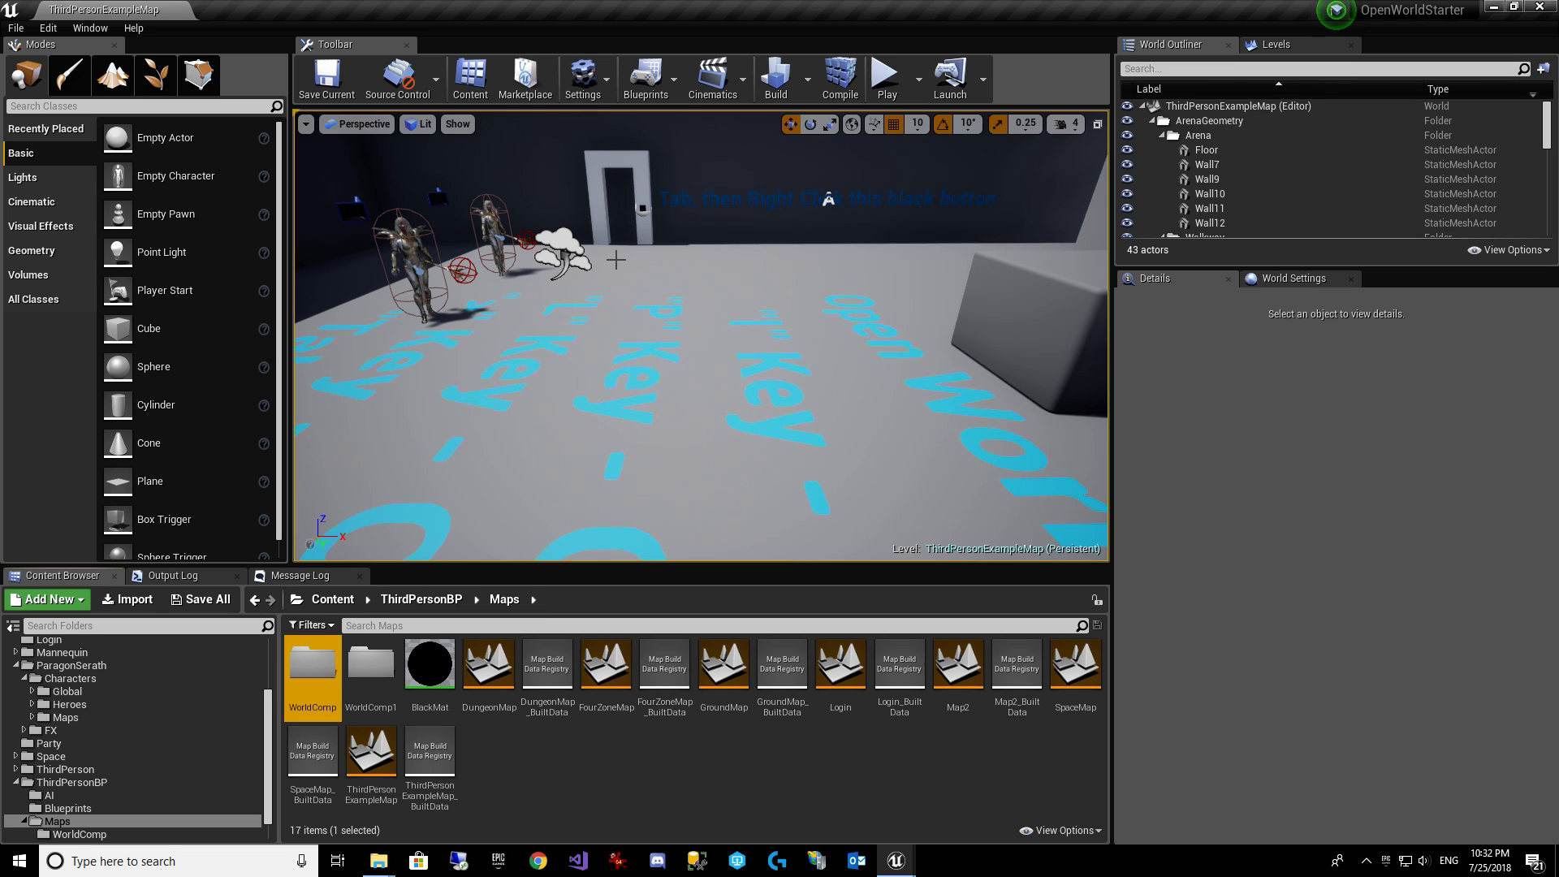
key(Return)
right_click(573, 734)
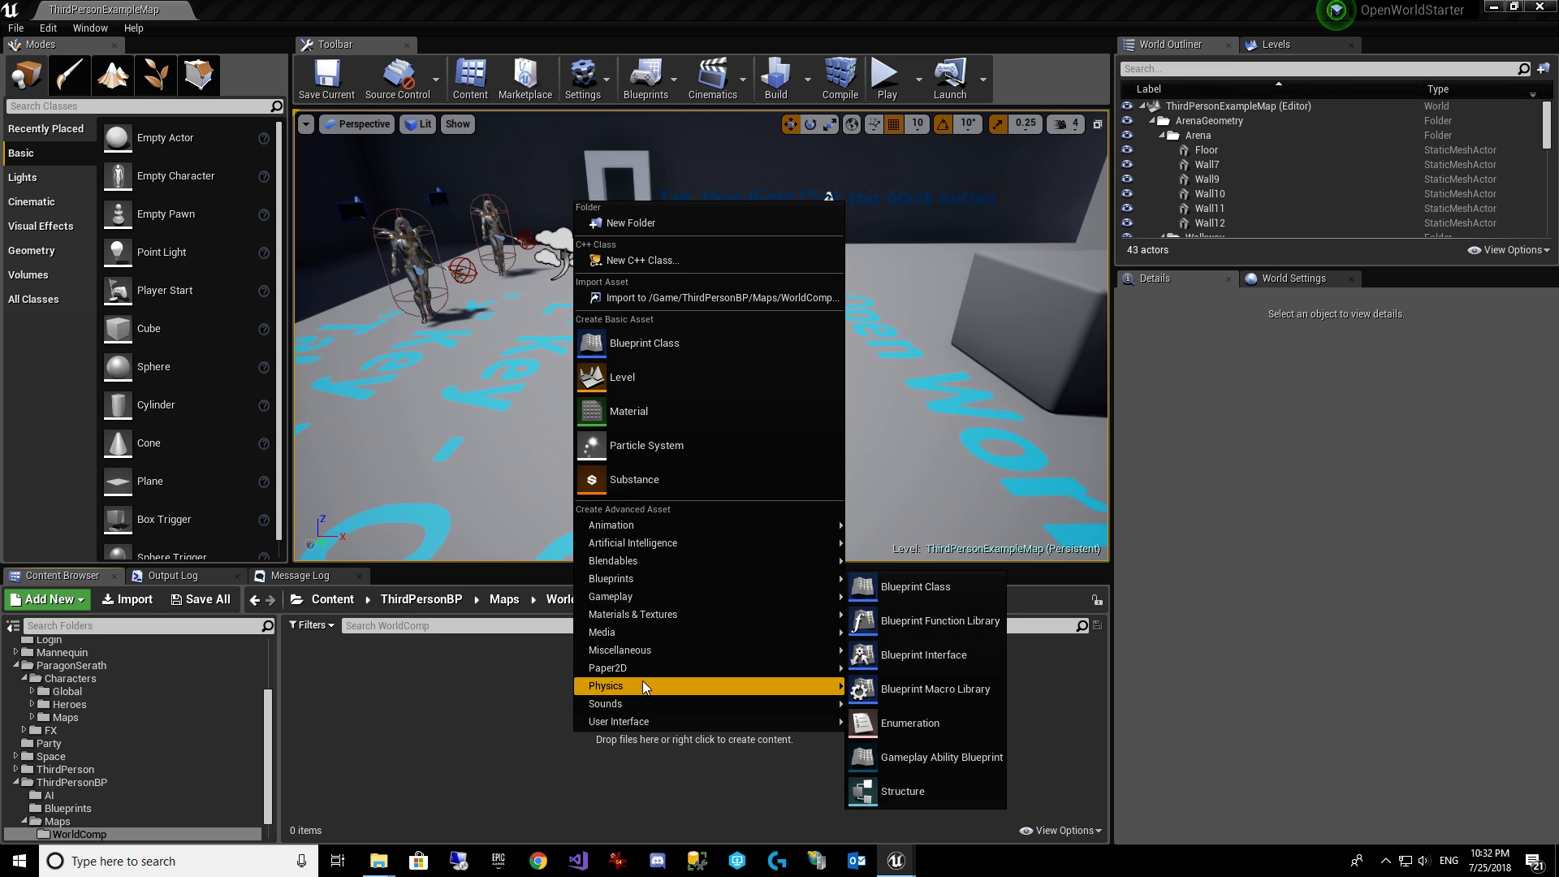
Collapse the ArenaGeometry group and copy the PostProcessVolume actor from ThirdPersonExampleMap.
click(1151, 120)
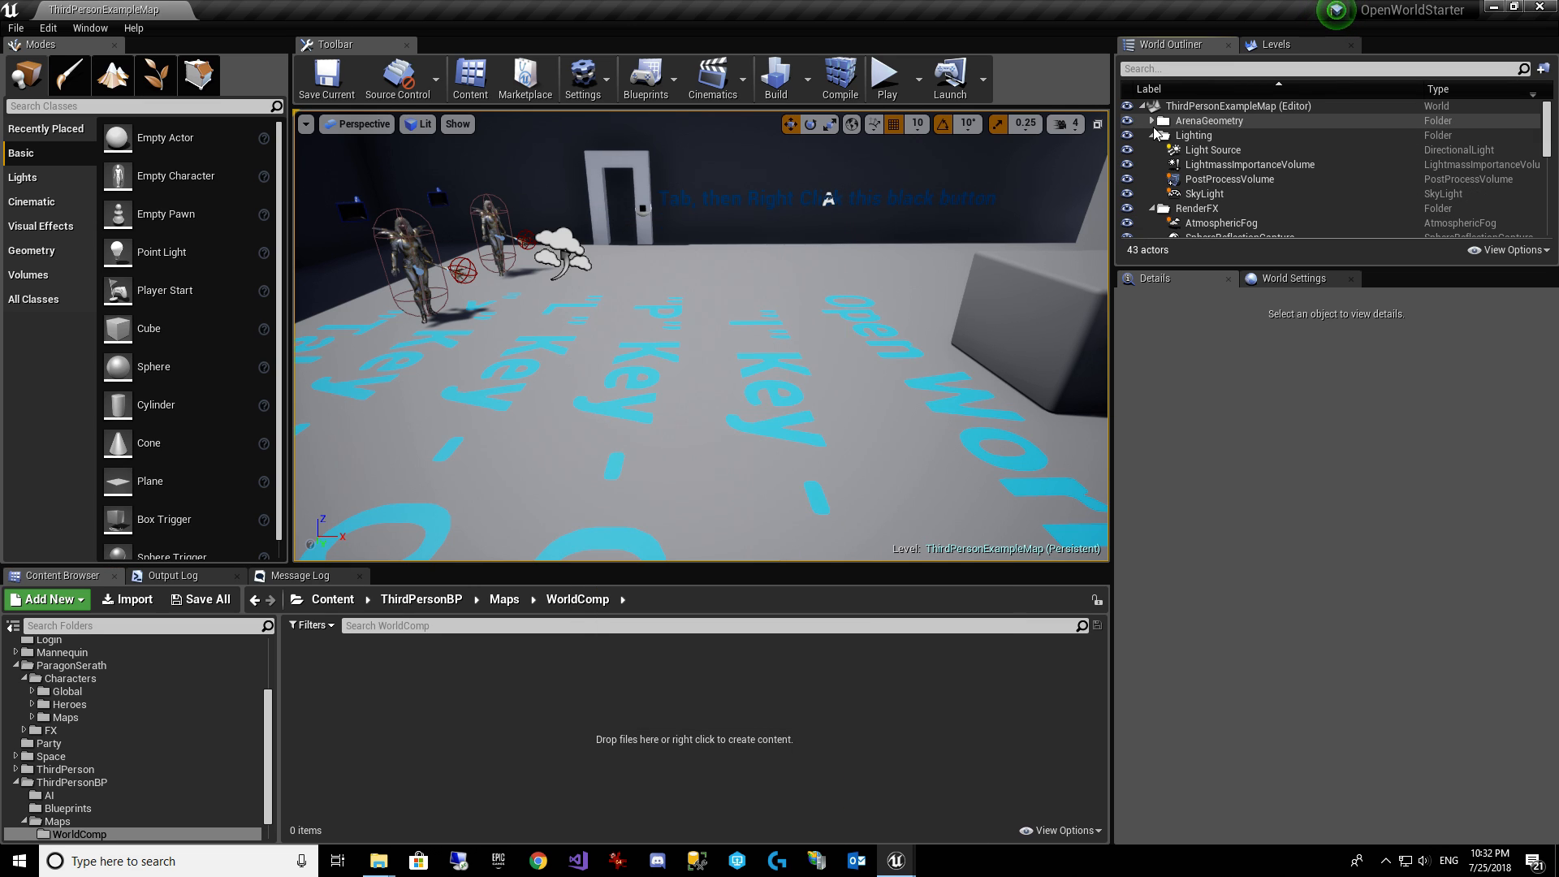
click(1269, 181)
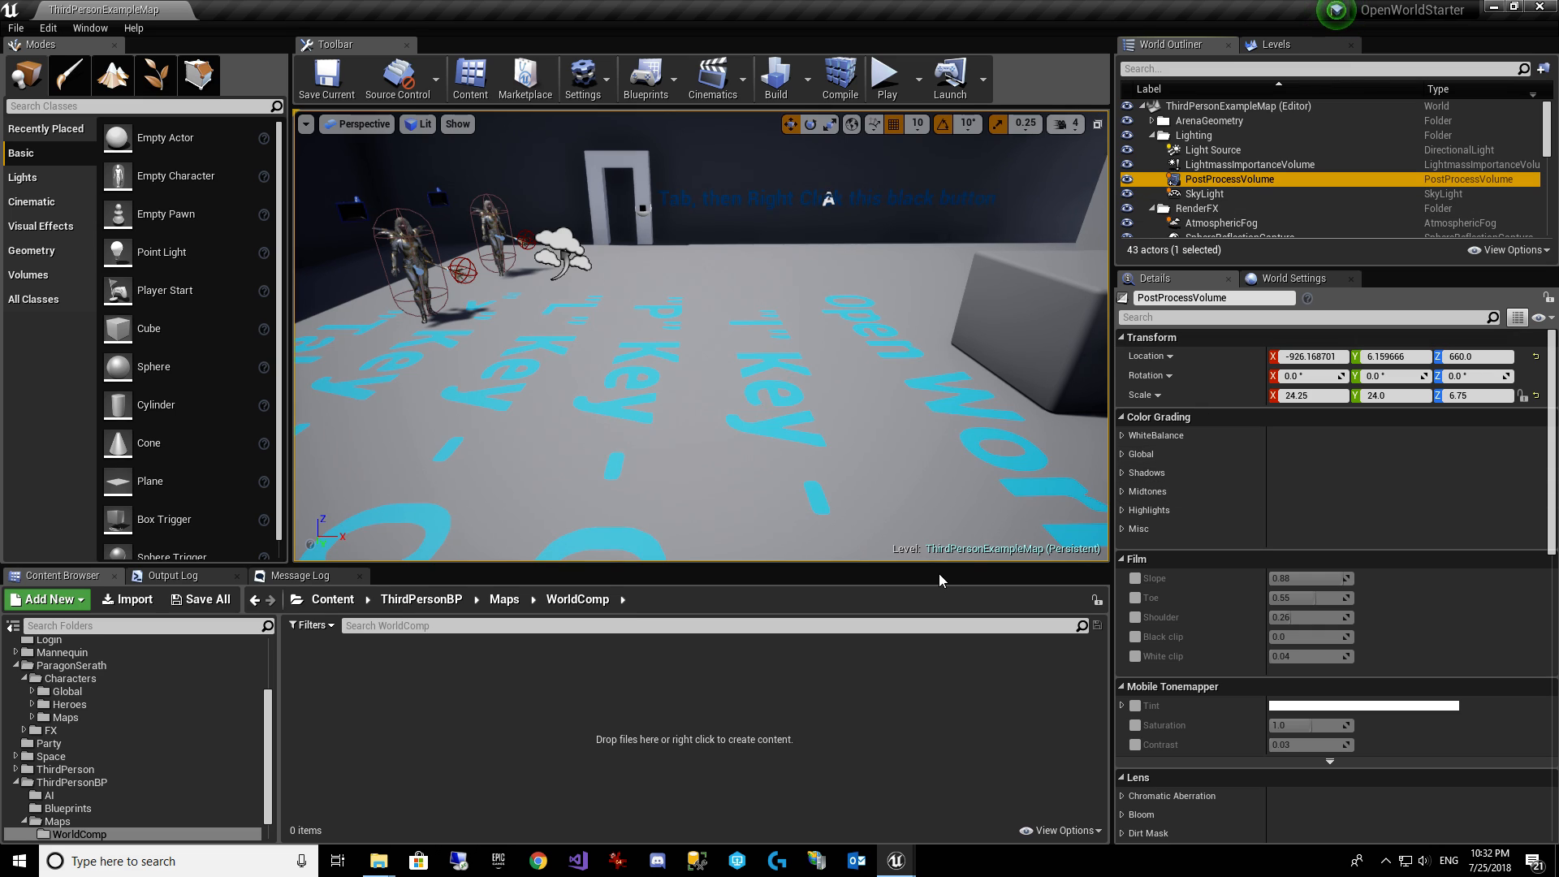
Create a level named OurWorld in the WorldComp folder and open it.
right_click(396, 730)
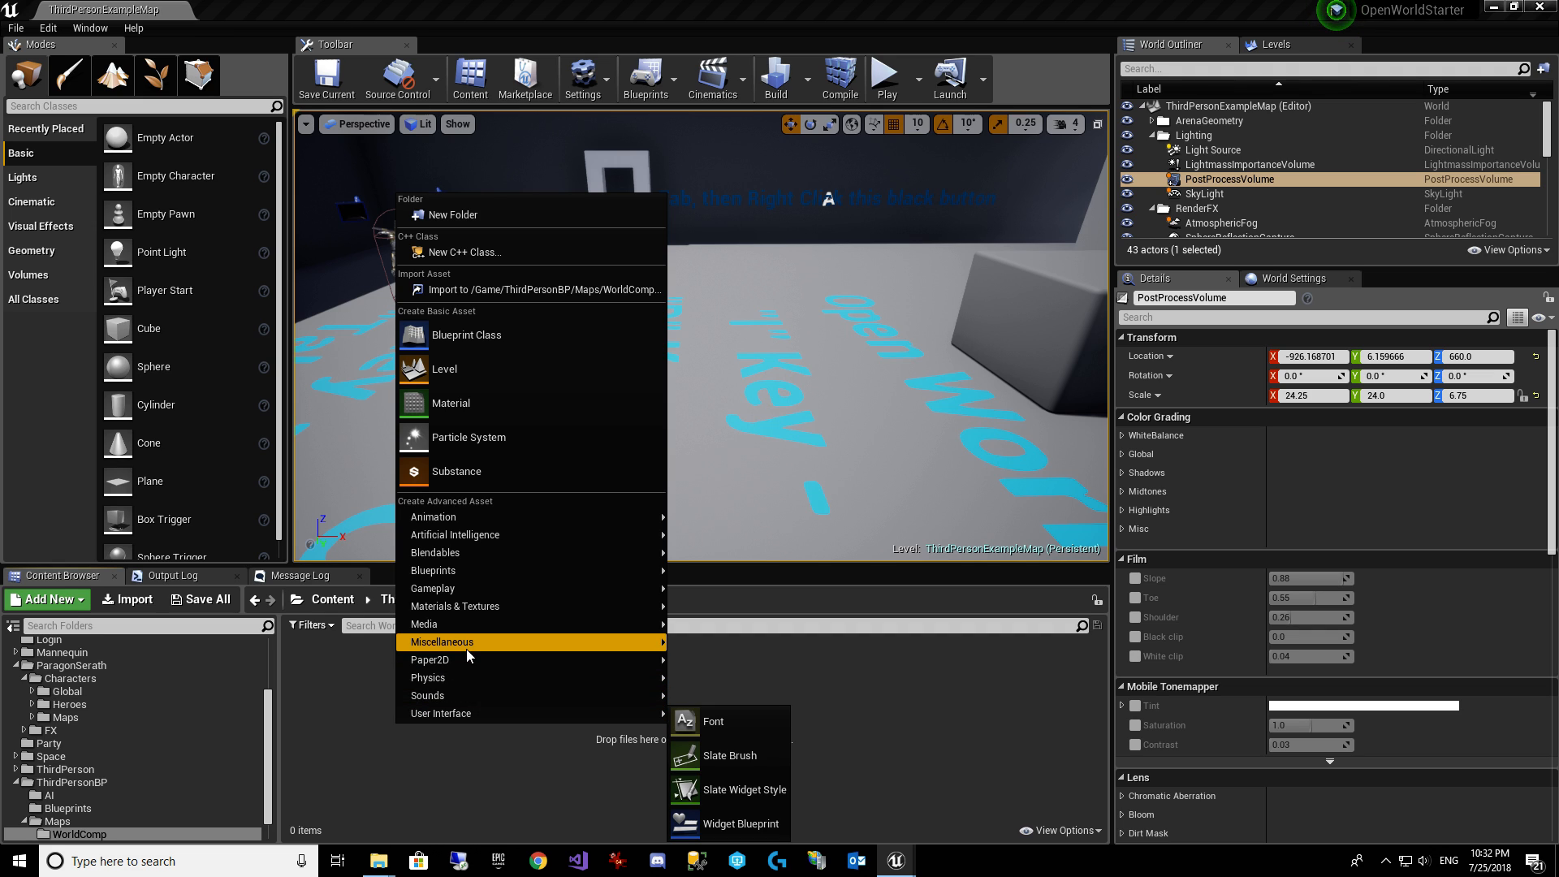
click(474, 382)
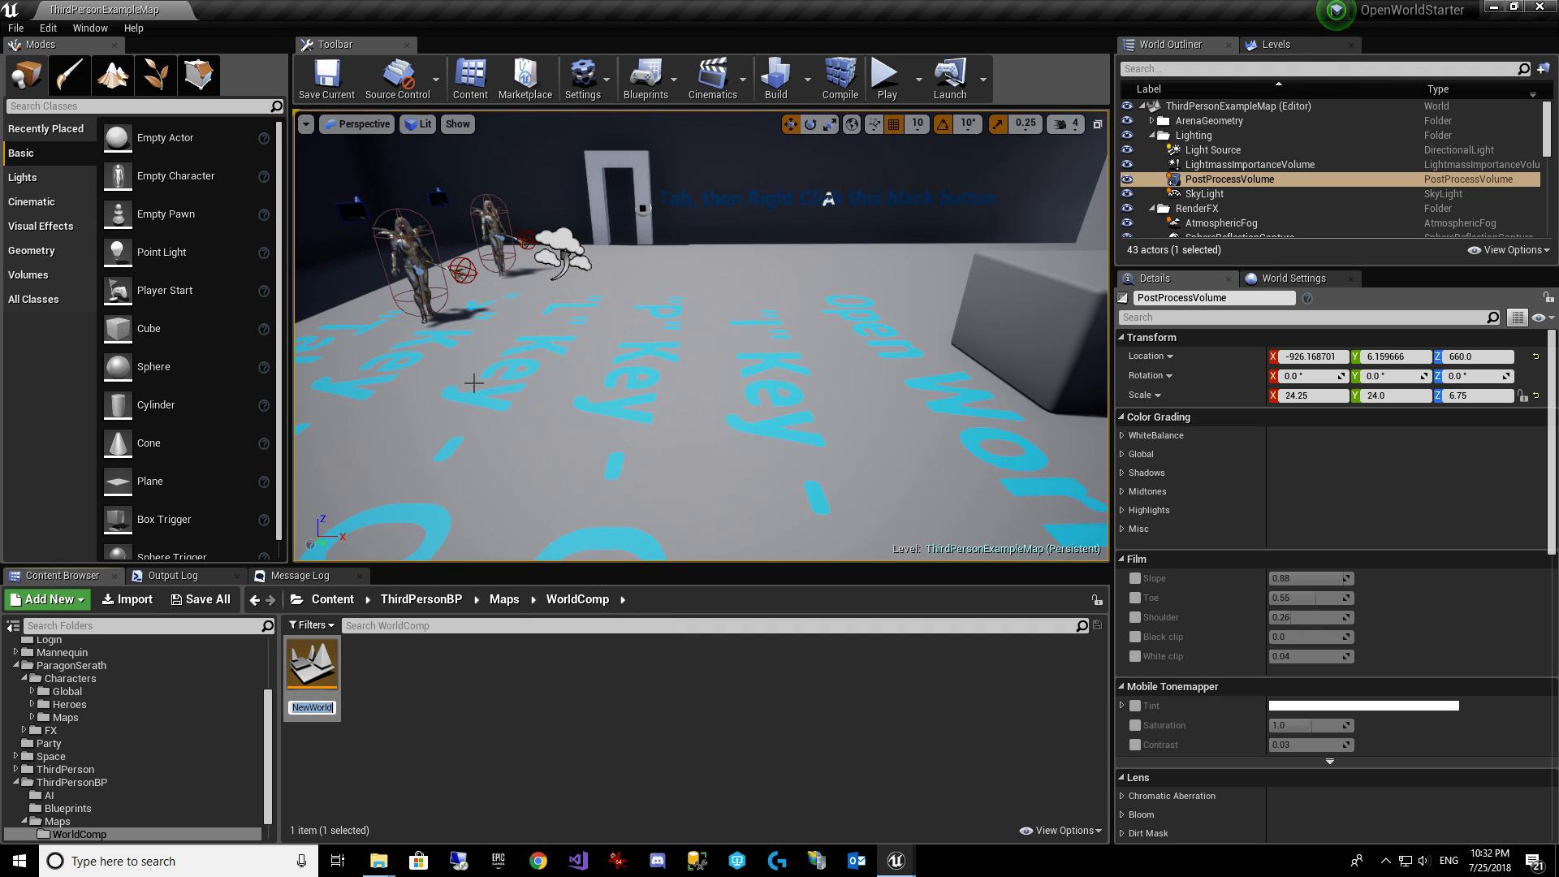
text(OurWorld)
key(Return)
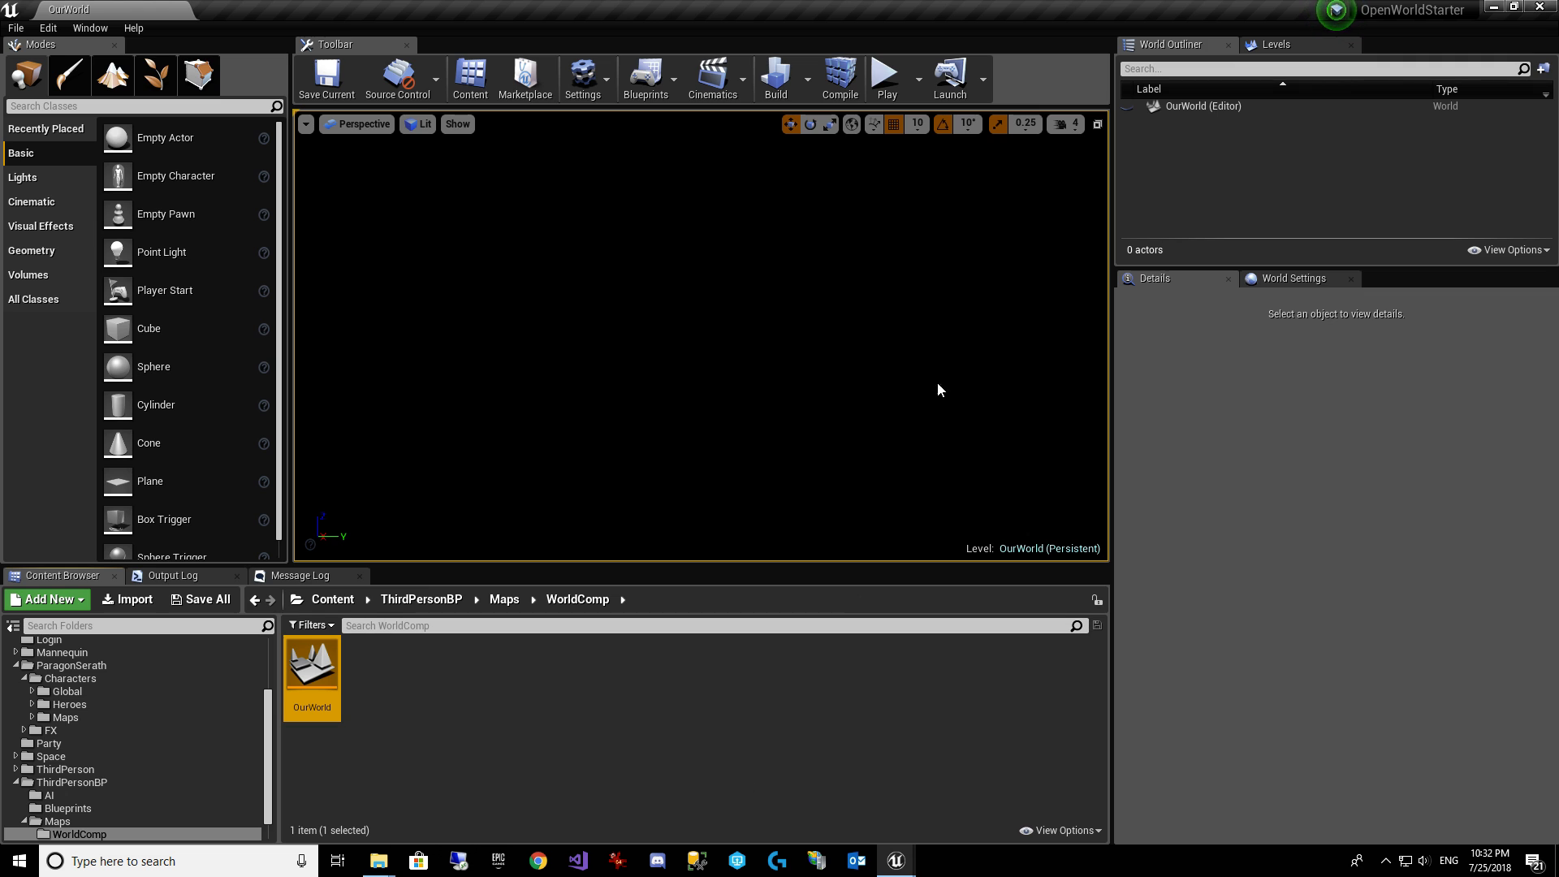
Paste the copied PostProcessVolume into the OurWorld level.
click(907, 360)
key(ctrl+v)
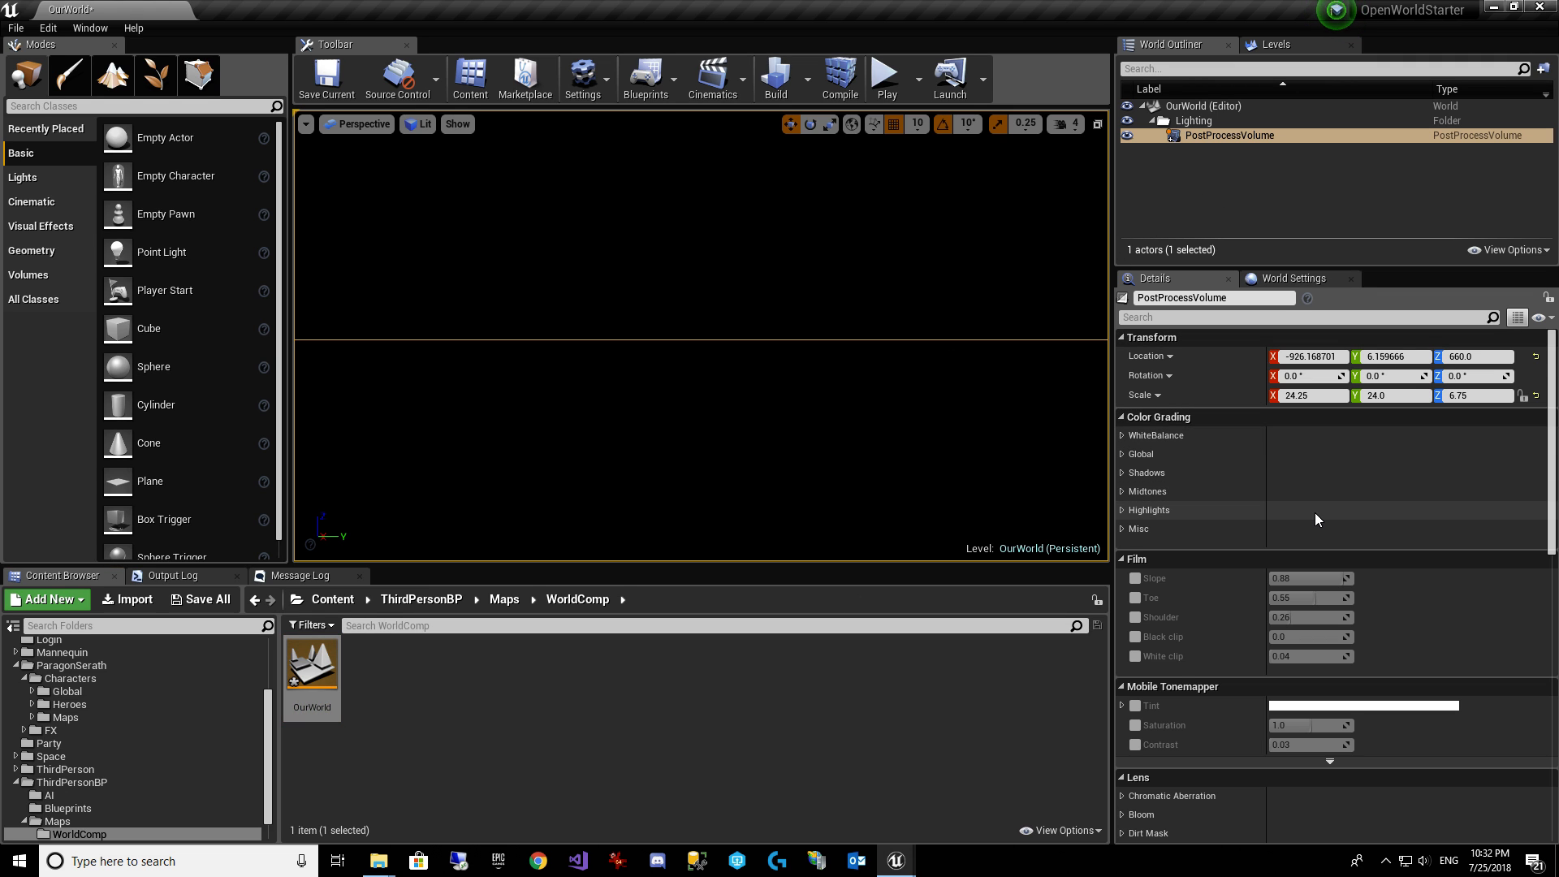
Expand the PostProcessVolume's Exposure settings and check its minimum and maximum brightness.
scroll(1313, 513, down, 3)
scroll(1313, 513, down, 7)
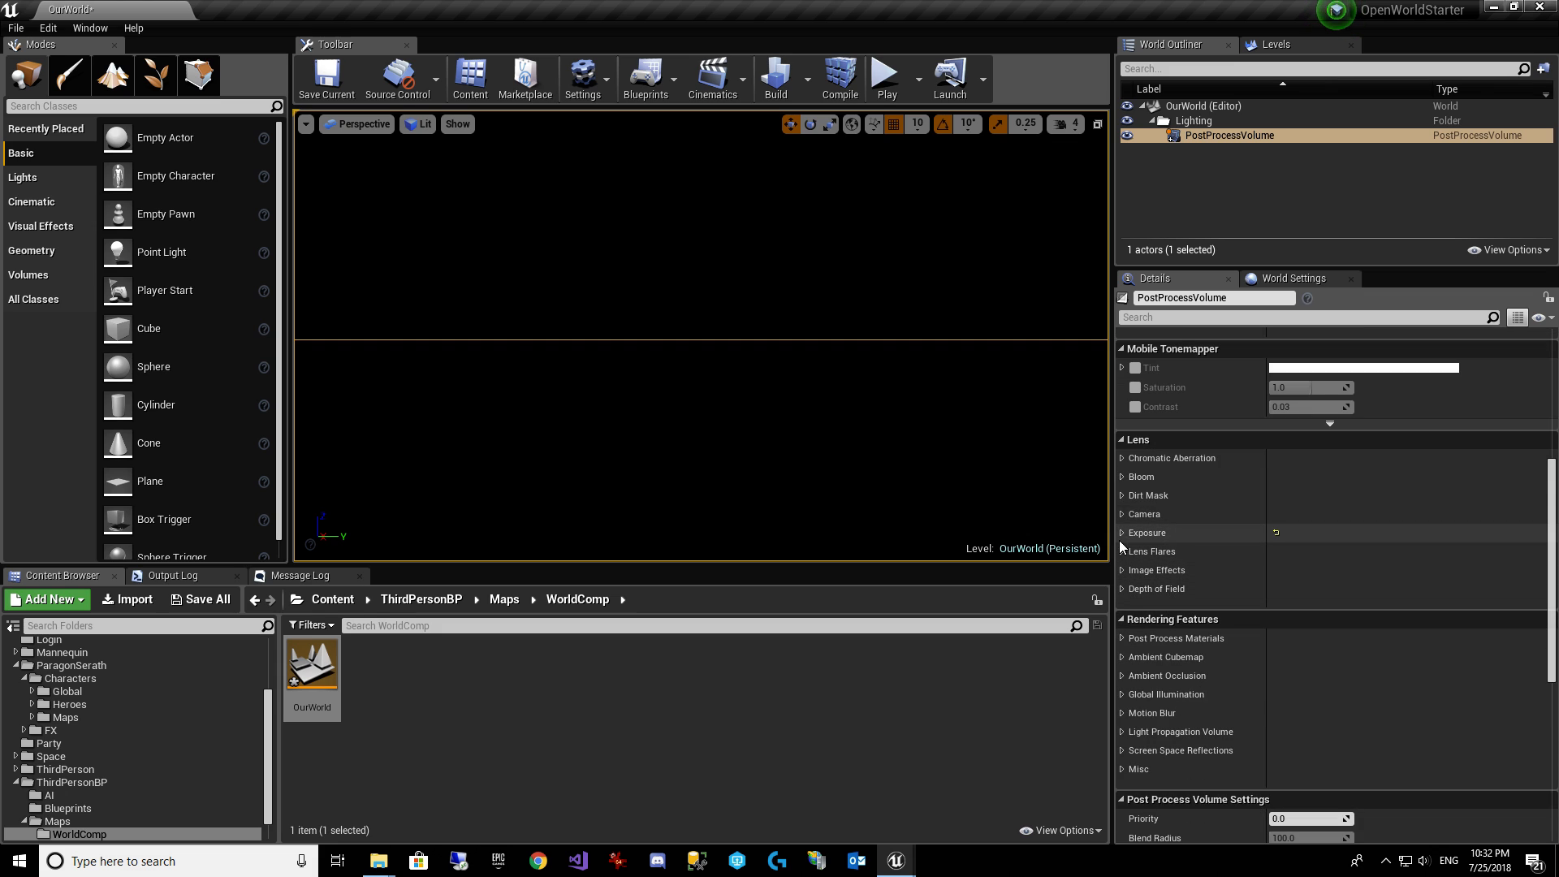
click(1126, 534)
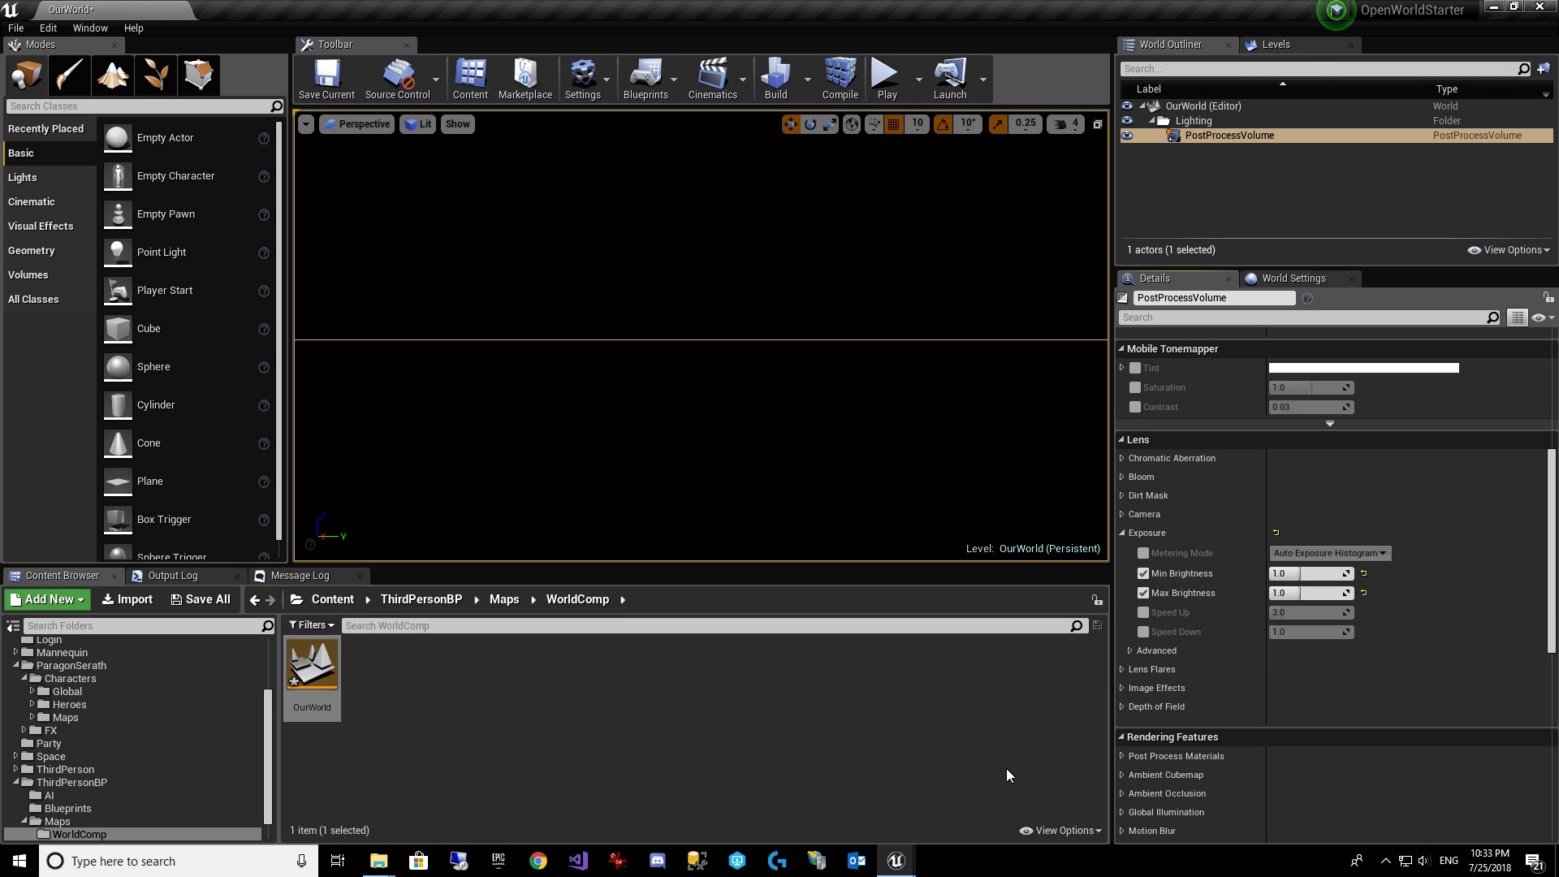
click(420, 771)
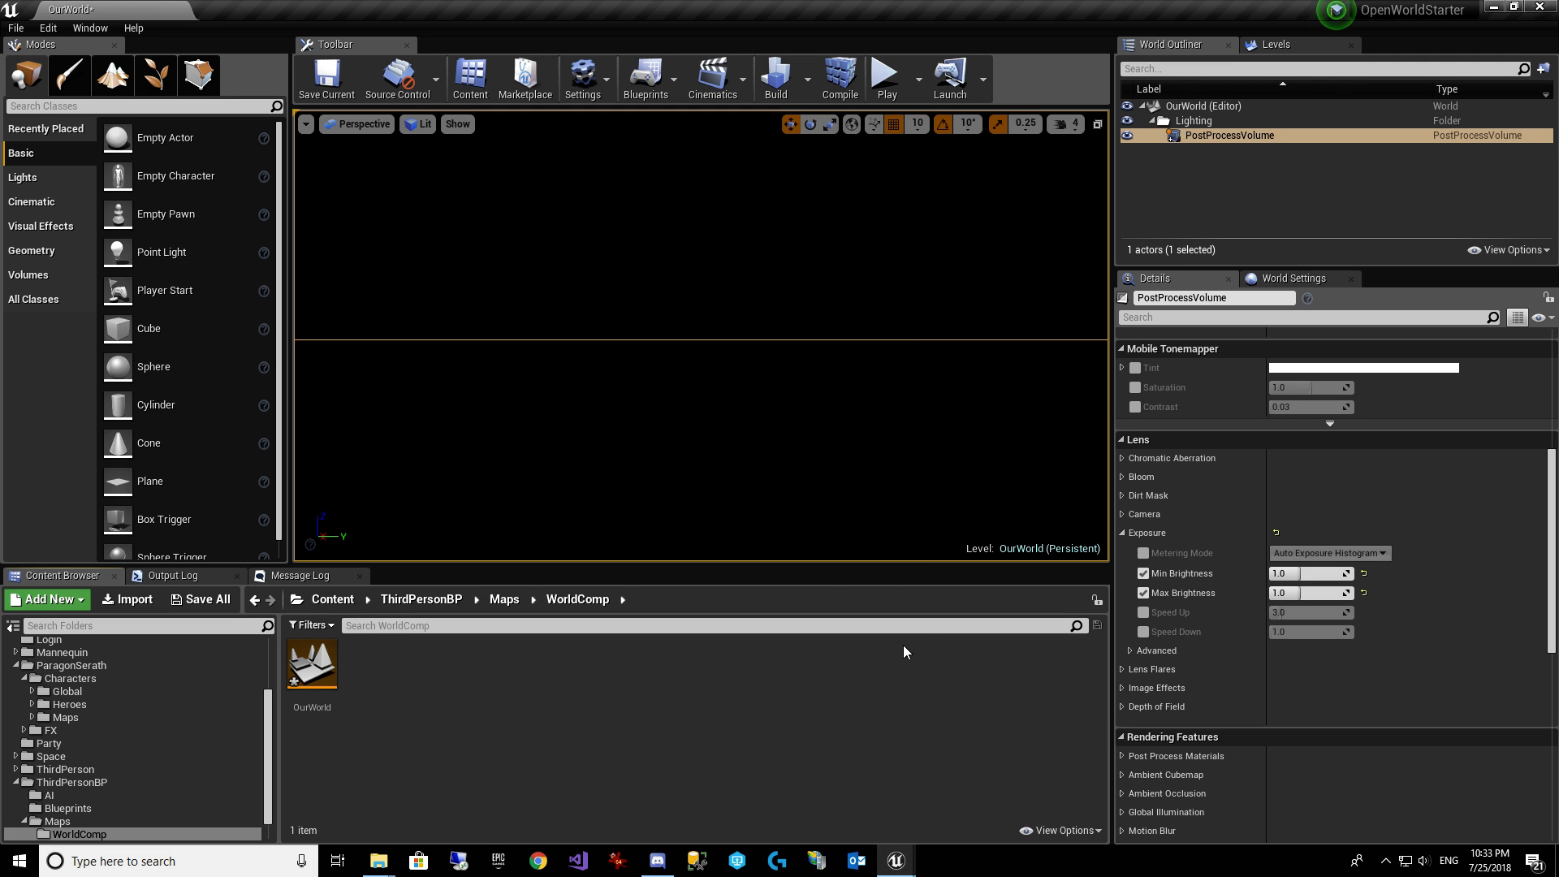
right_click(659, 864)
click(664, 826)
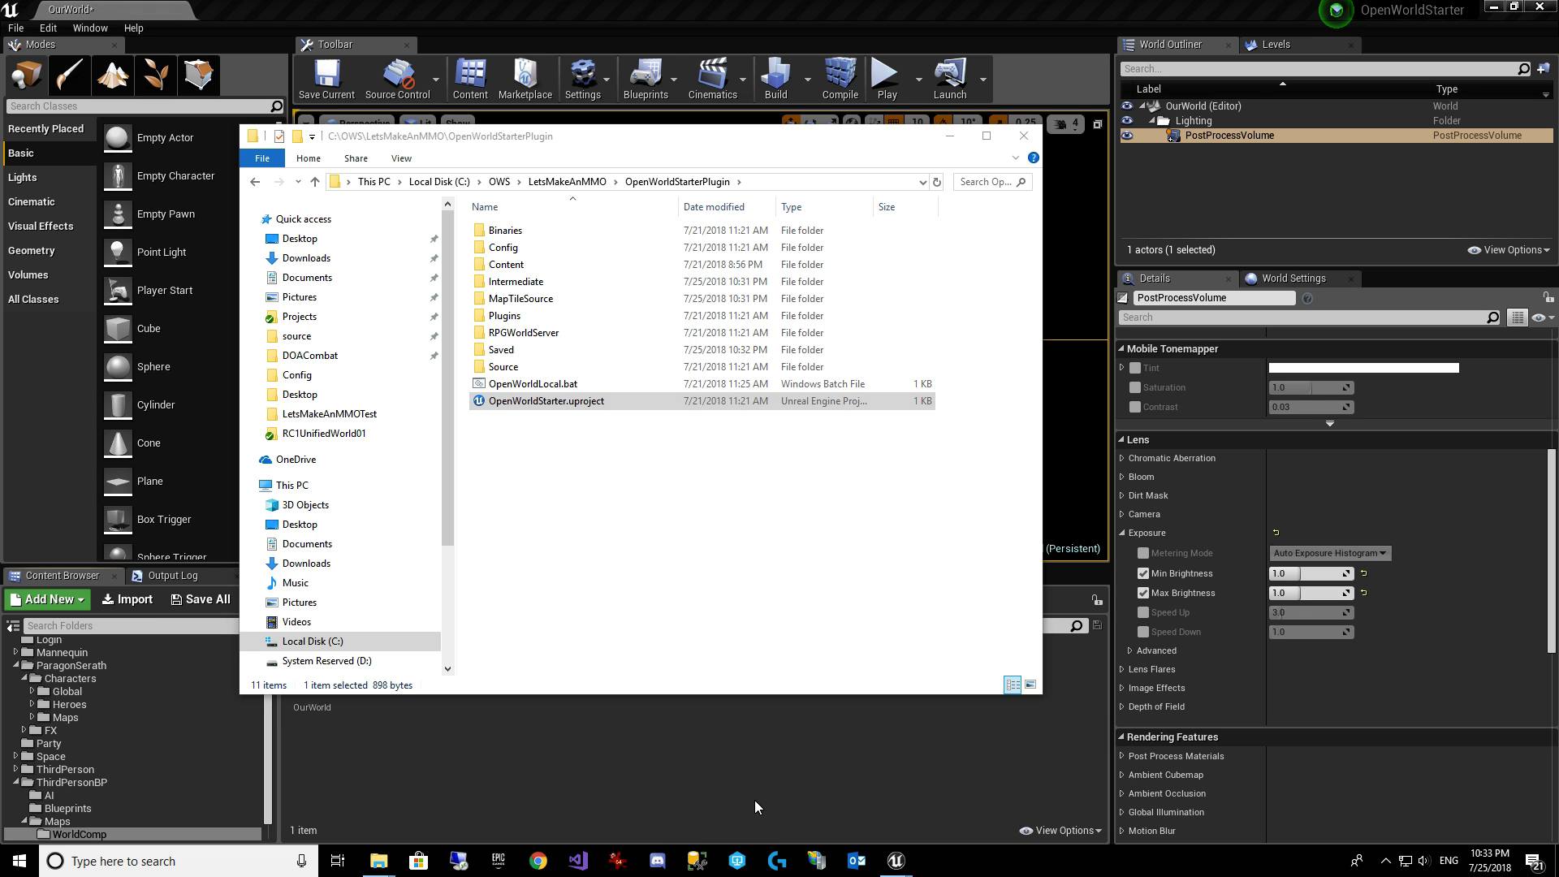
click(776, 756)
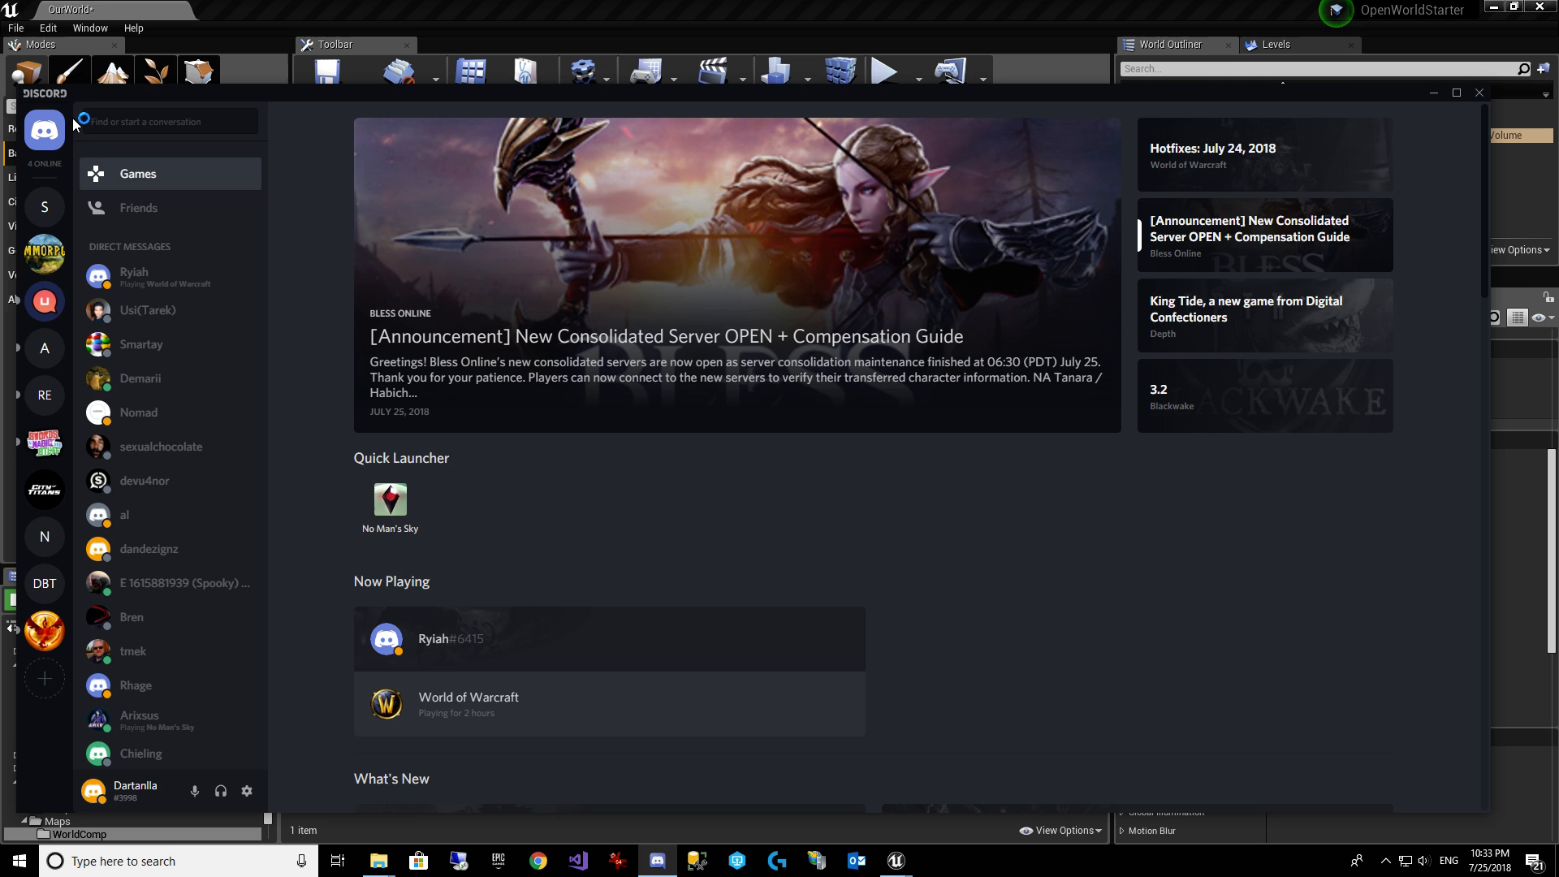
double_click(677, 18)
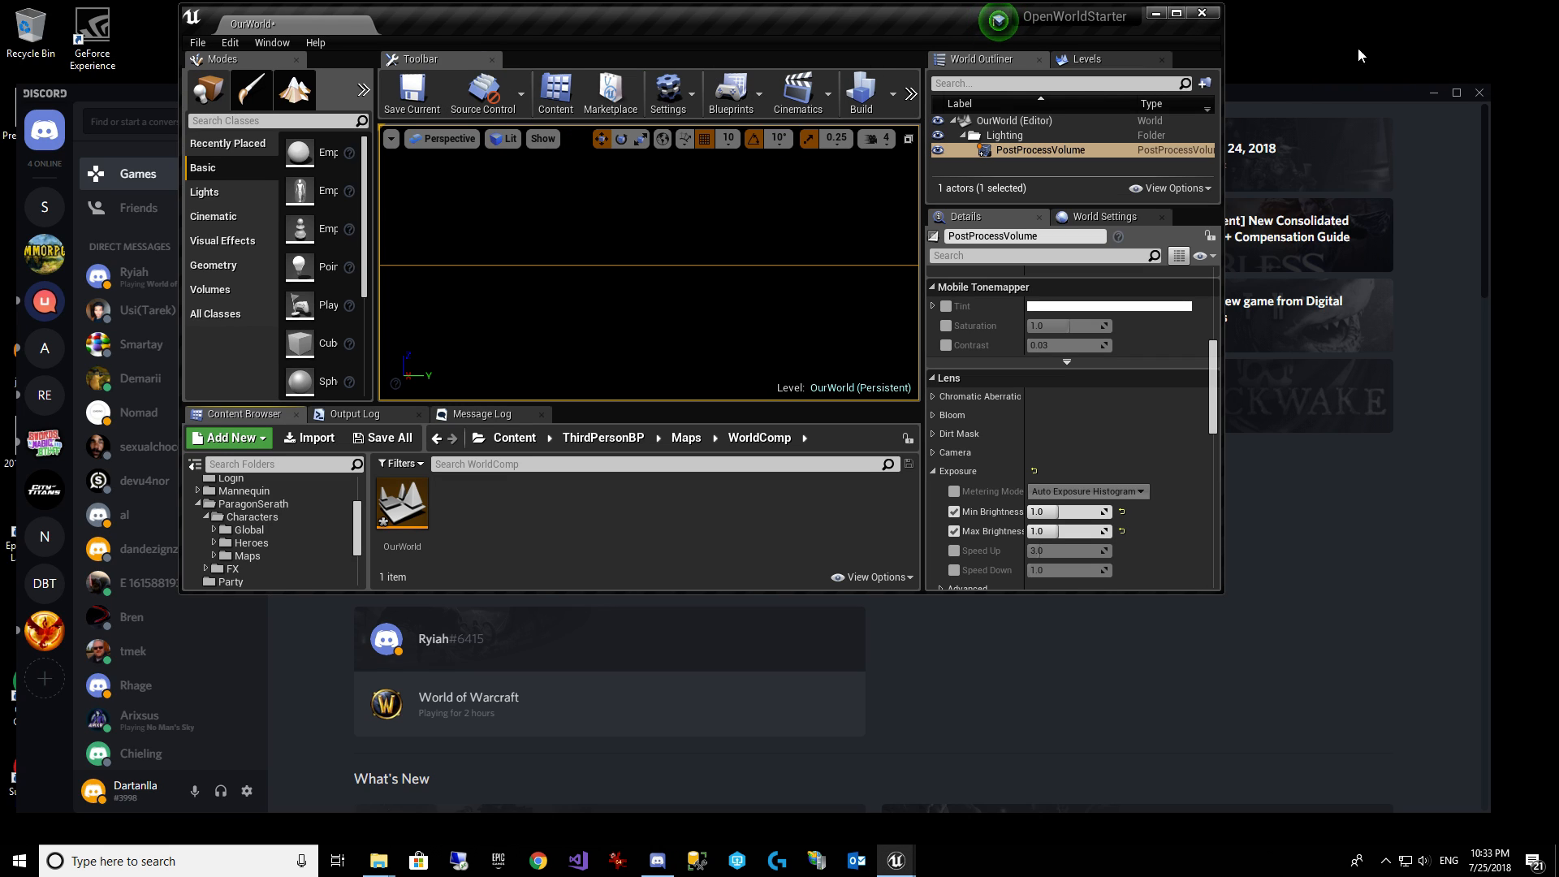
click(1478, 93)
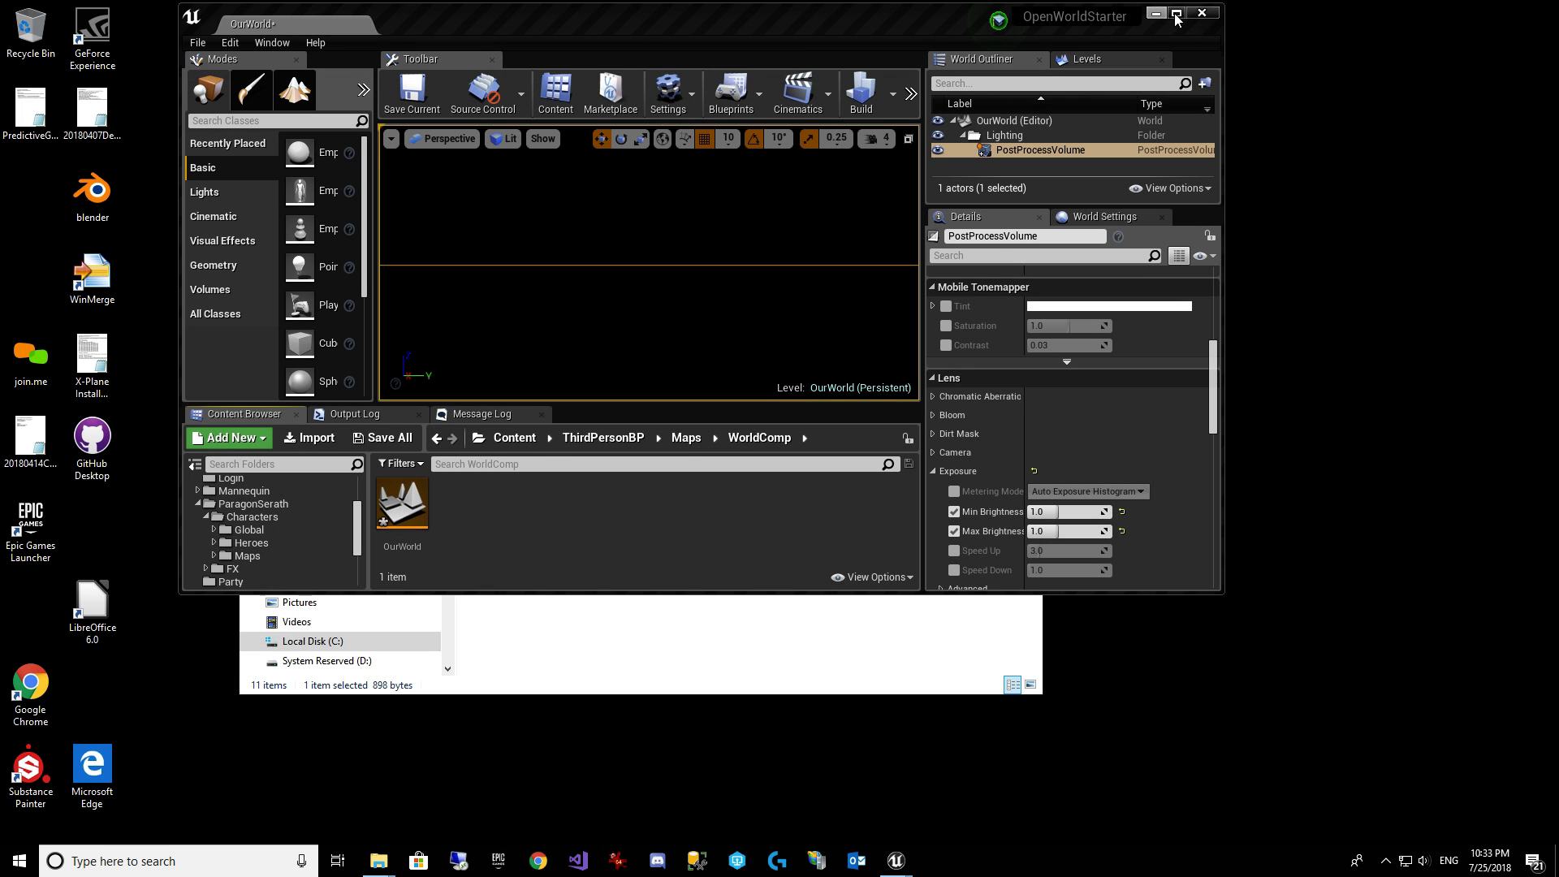
click(1175, 13)
click(13, 28)
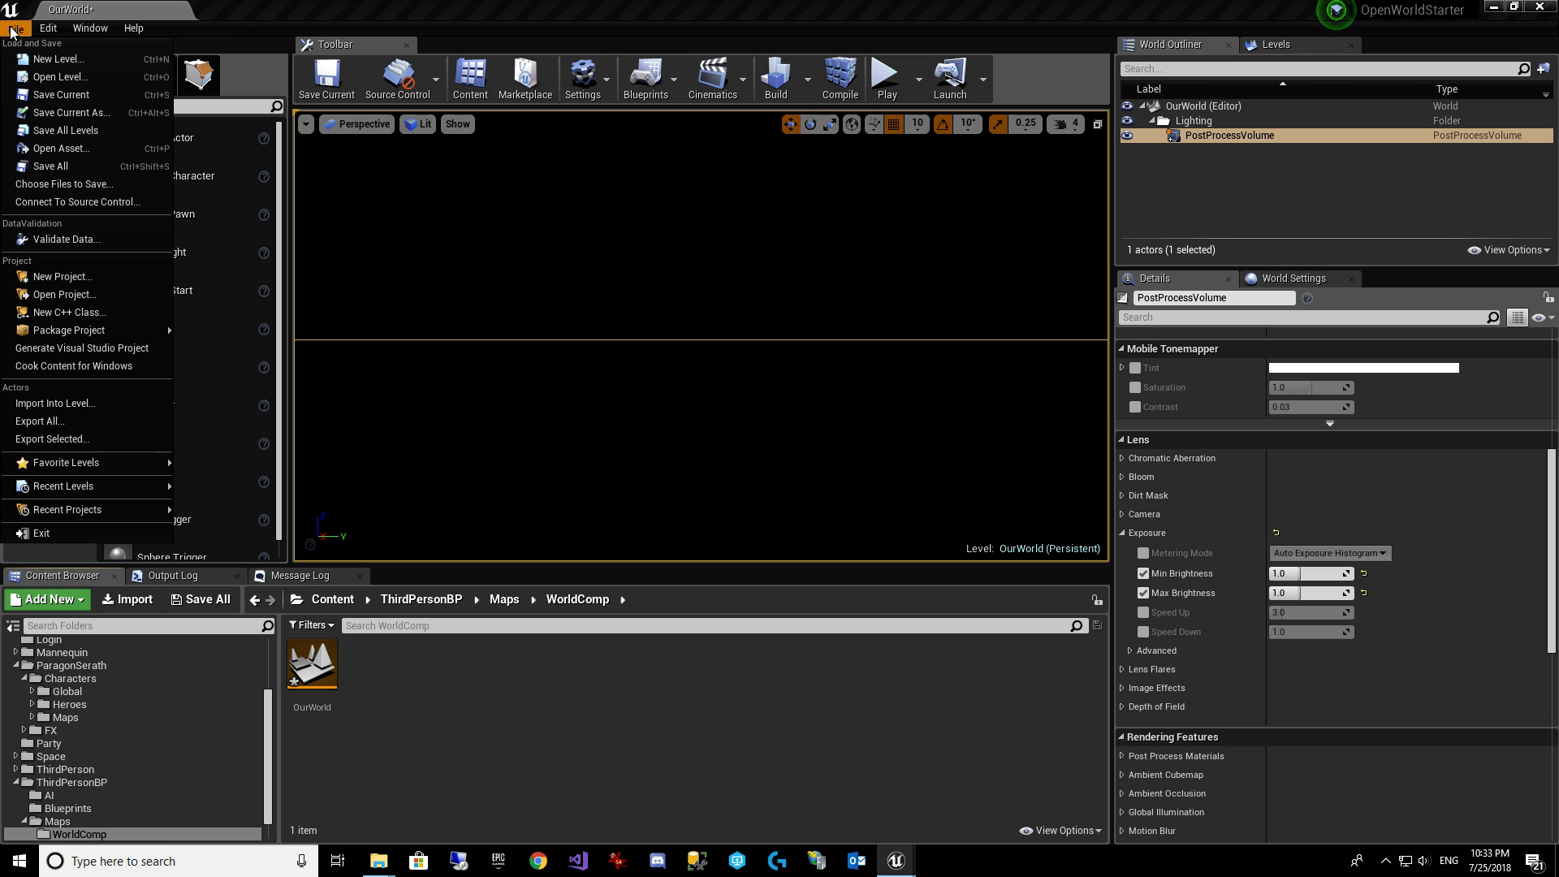
click(422, 767)
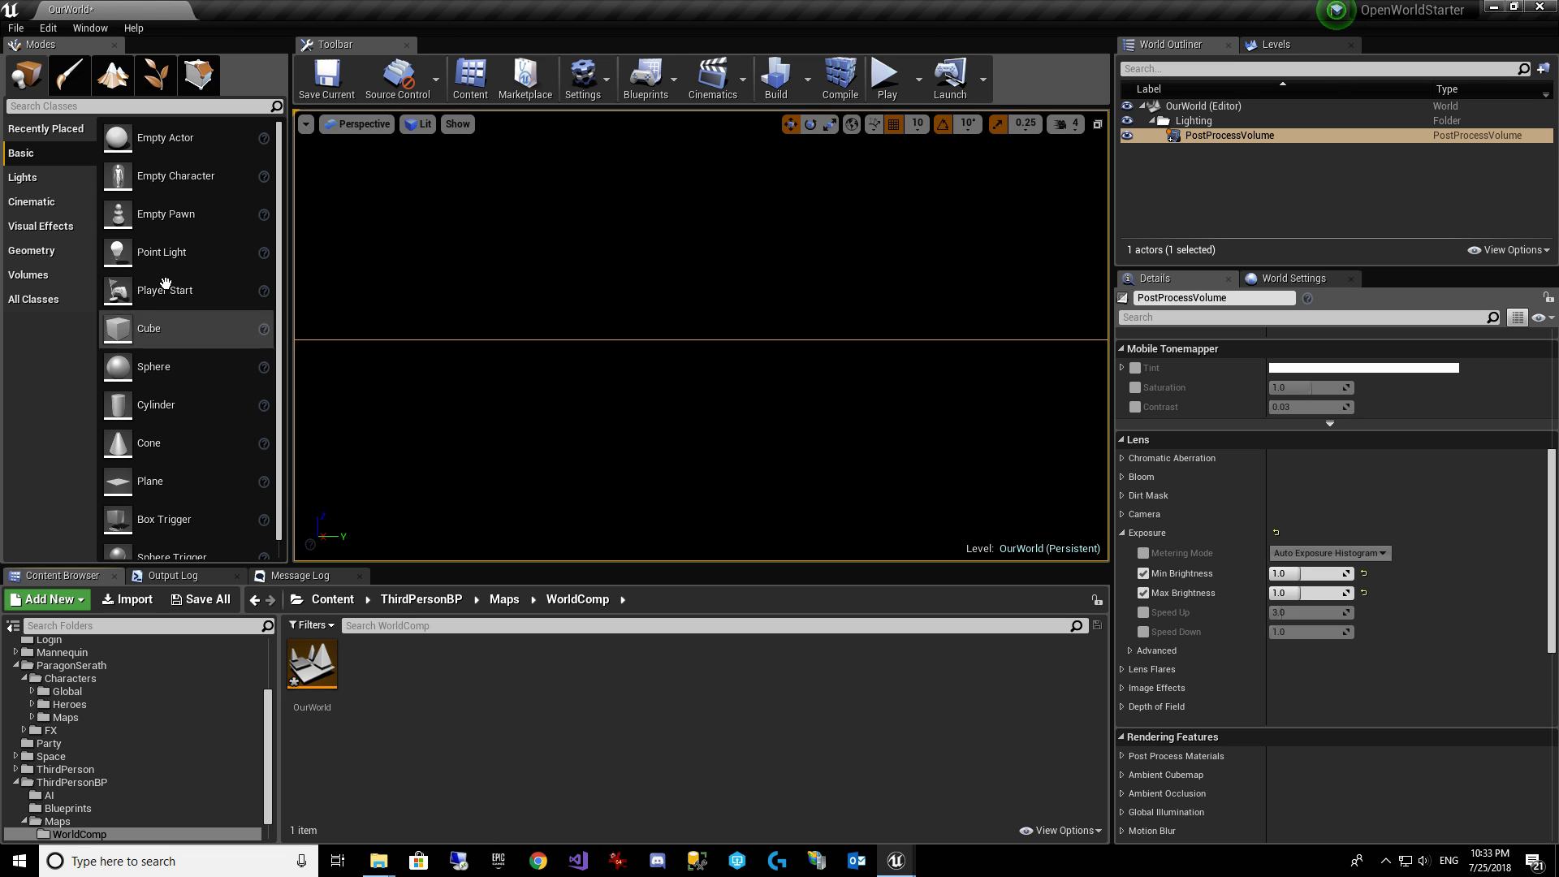
Place a BP_Sky_Sphere and a Sky Light in the OurWorld level.
click(121, 106)
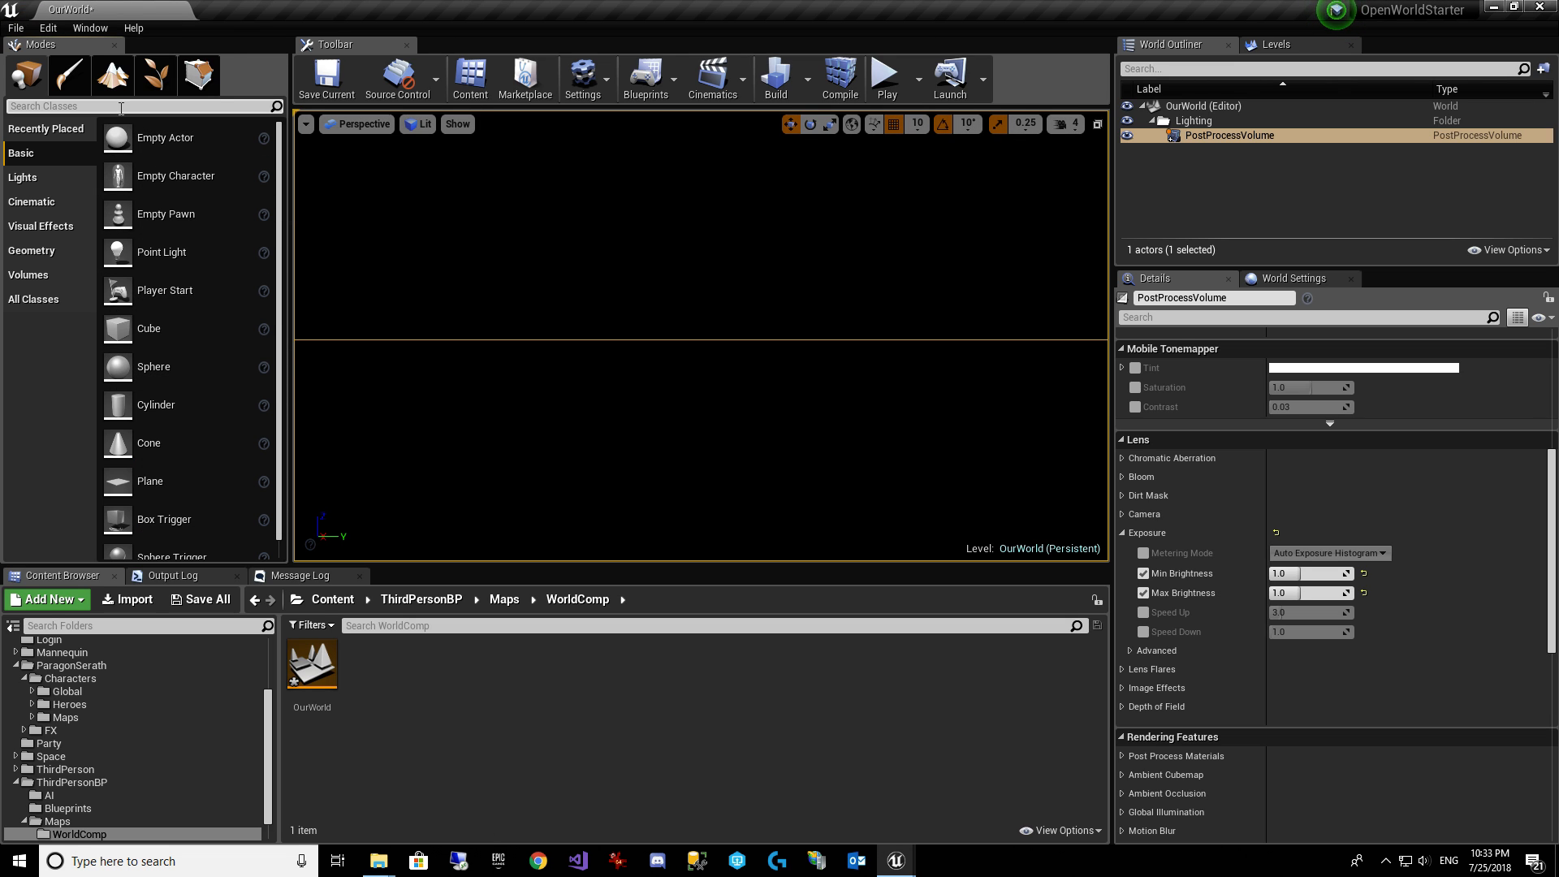
text(sky)
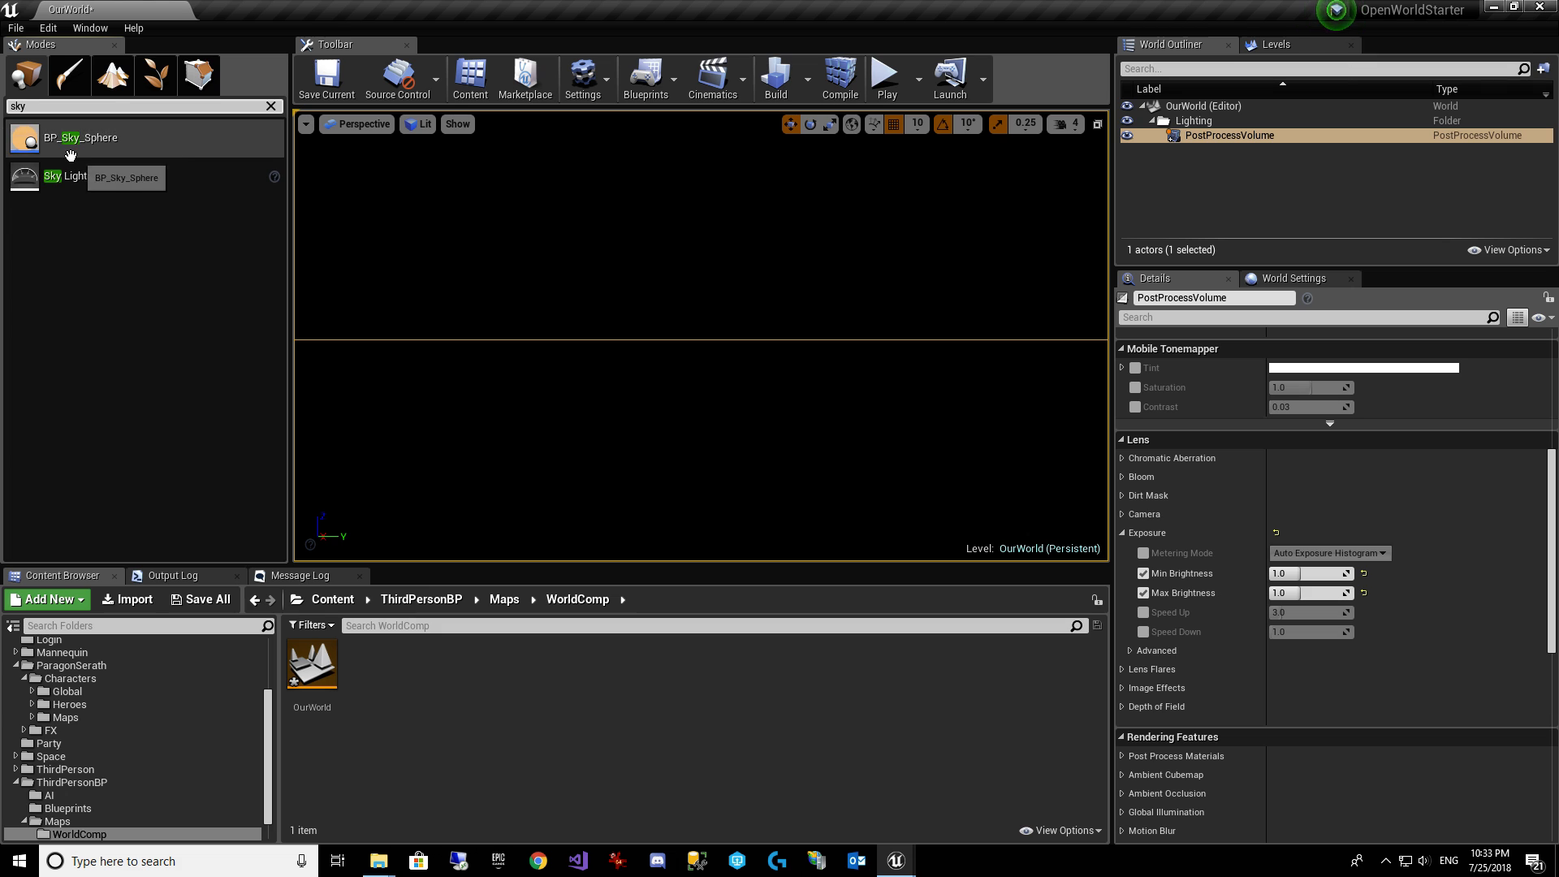
drag(79, 138, 471, 242)
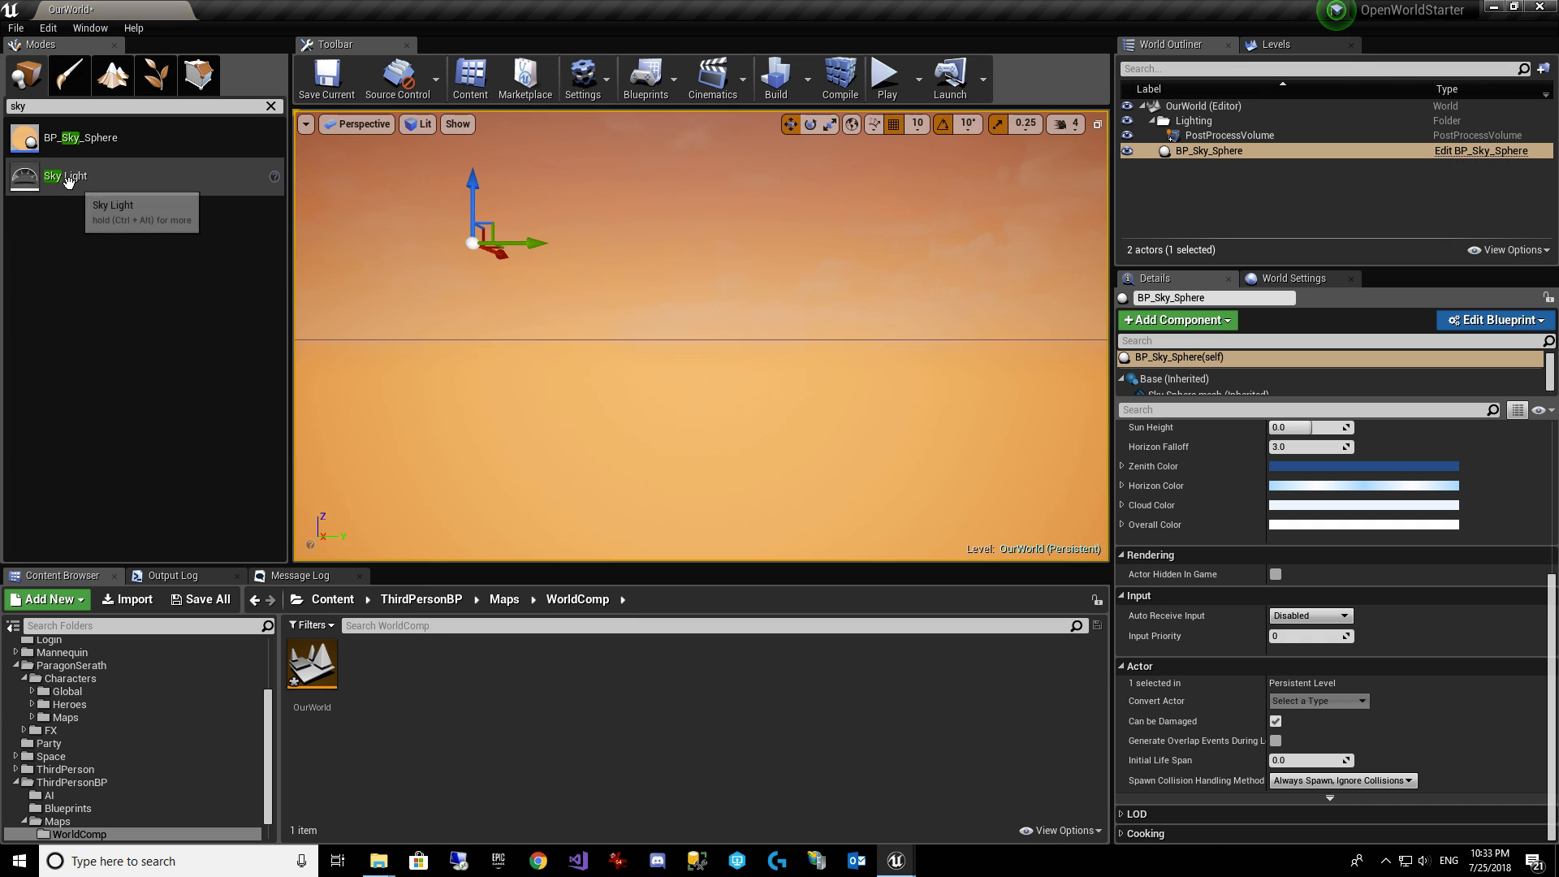
drag(65, 175, 771, 265)
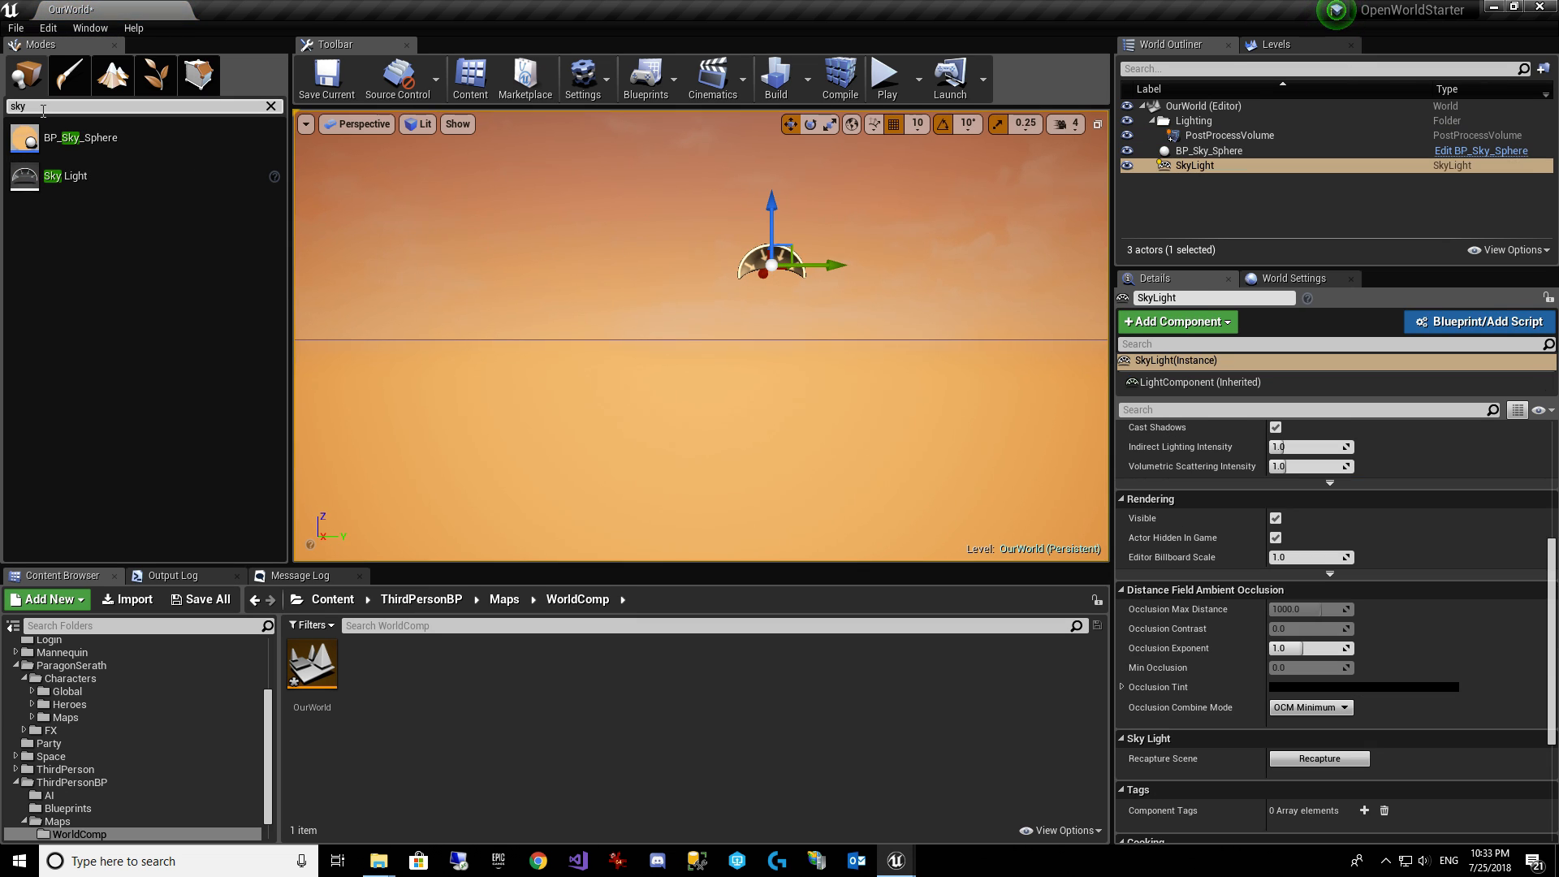
Place a Directional Light in the level, beside the SkyLight, and clear the class search.
drag(31, 106, 4, 108)
key(BackSpace)
text(Direc)
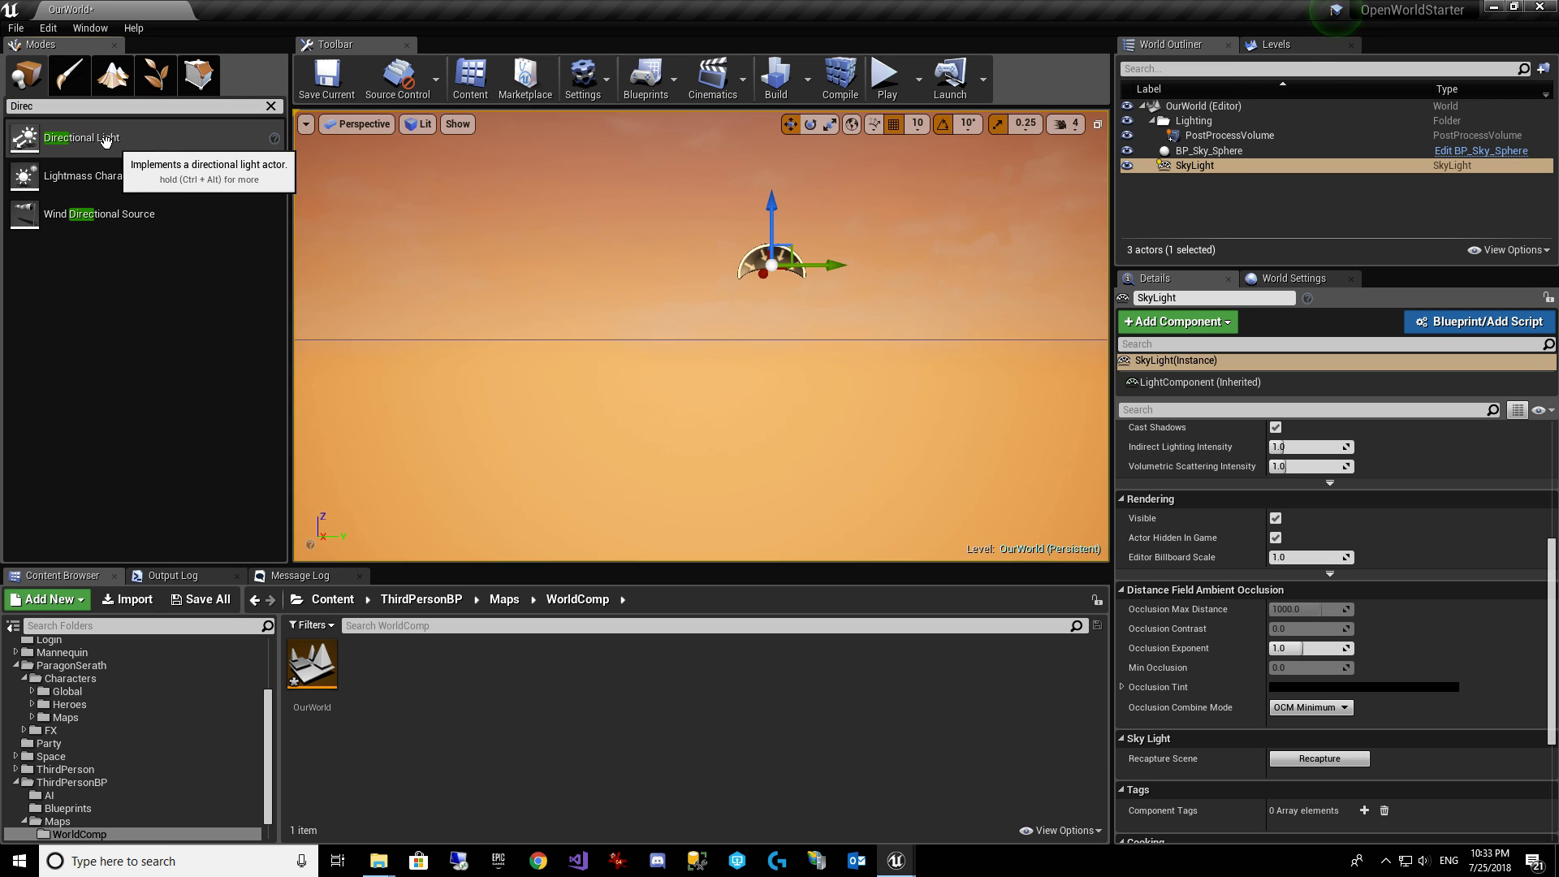
drag(155, 143, 622, 210)
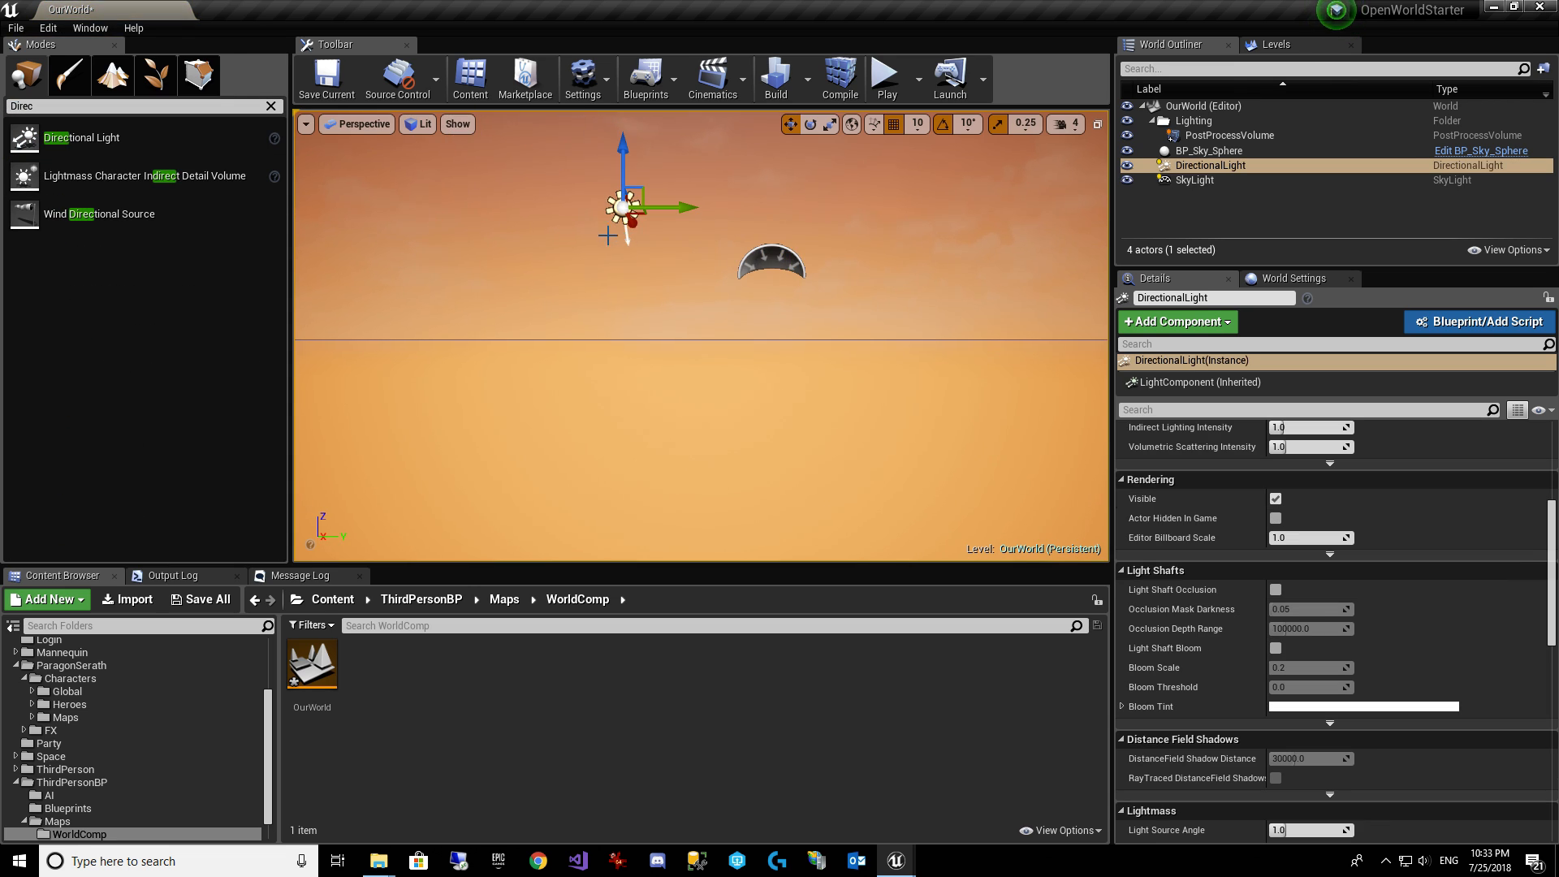
click(271, 106)
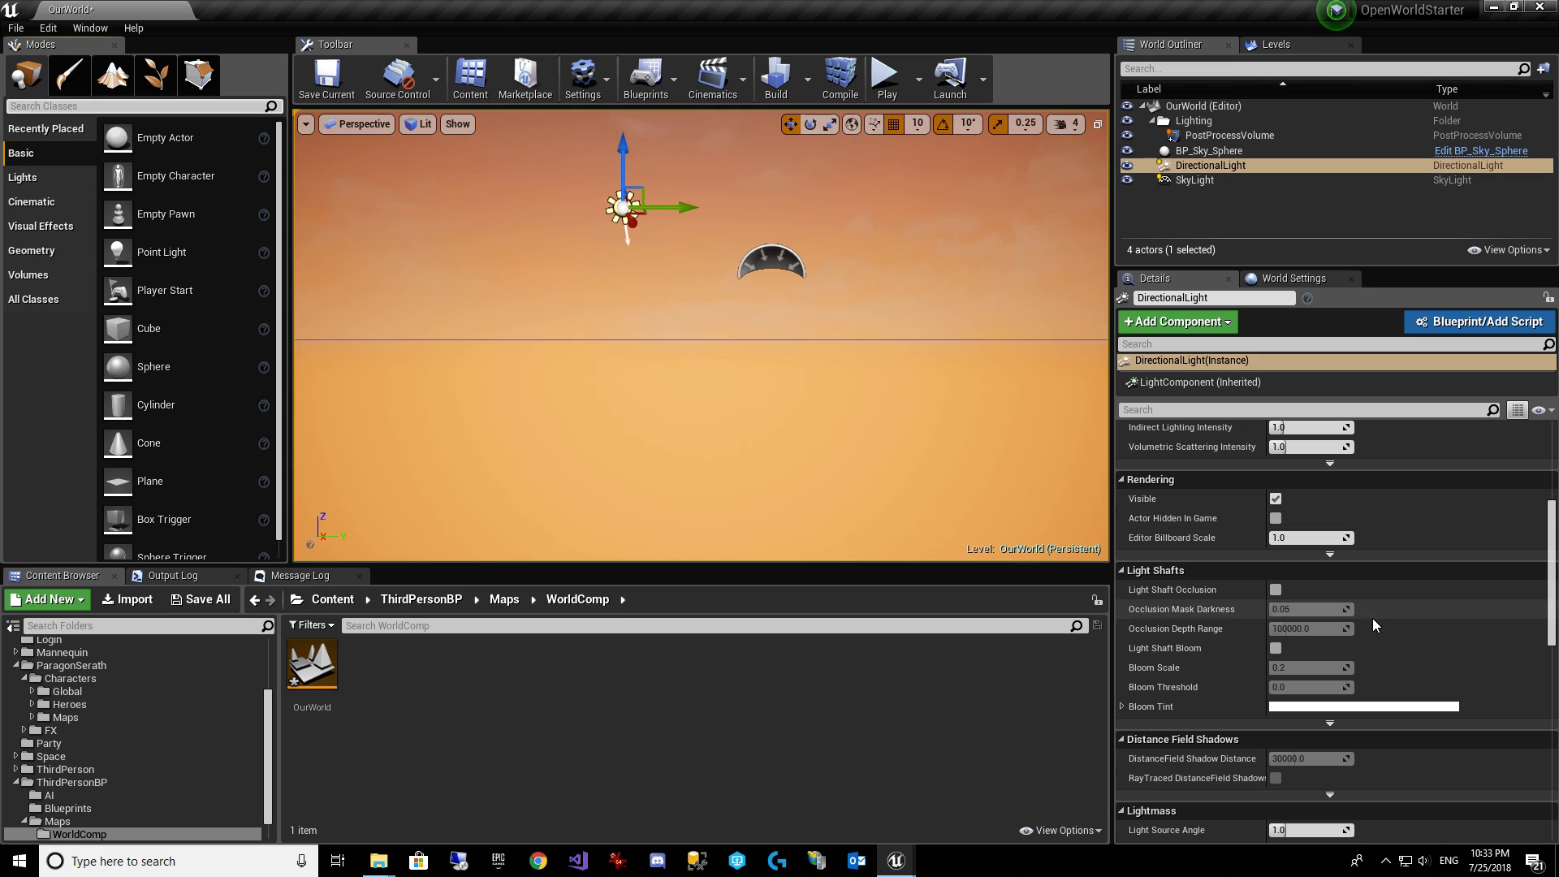
Look through the DirectionalLight's details, including its distance field shadow, Lightmass and cascaded shadow map settings.
scroll(1371, 617, up, 5)
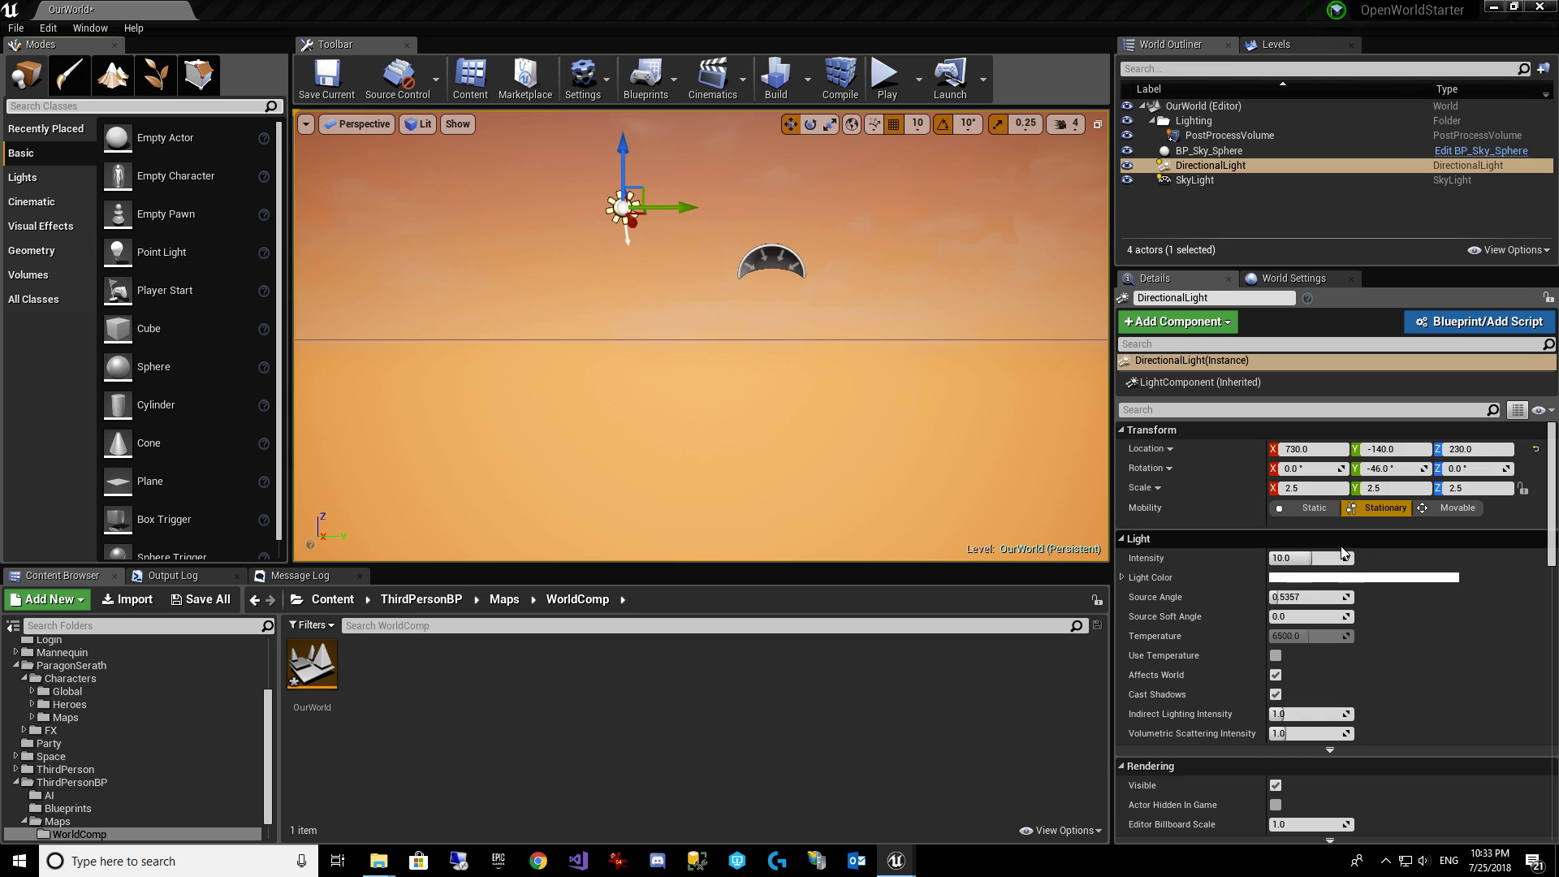
scroll(1341, 552, down, 8)
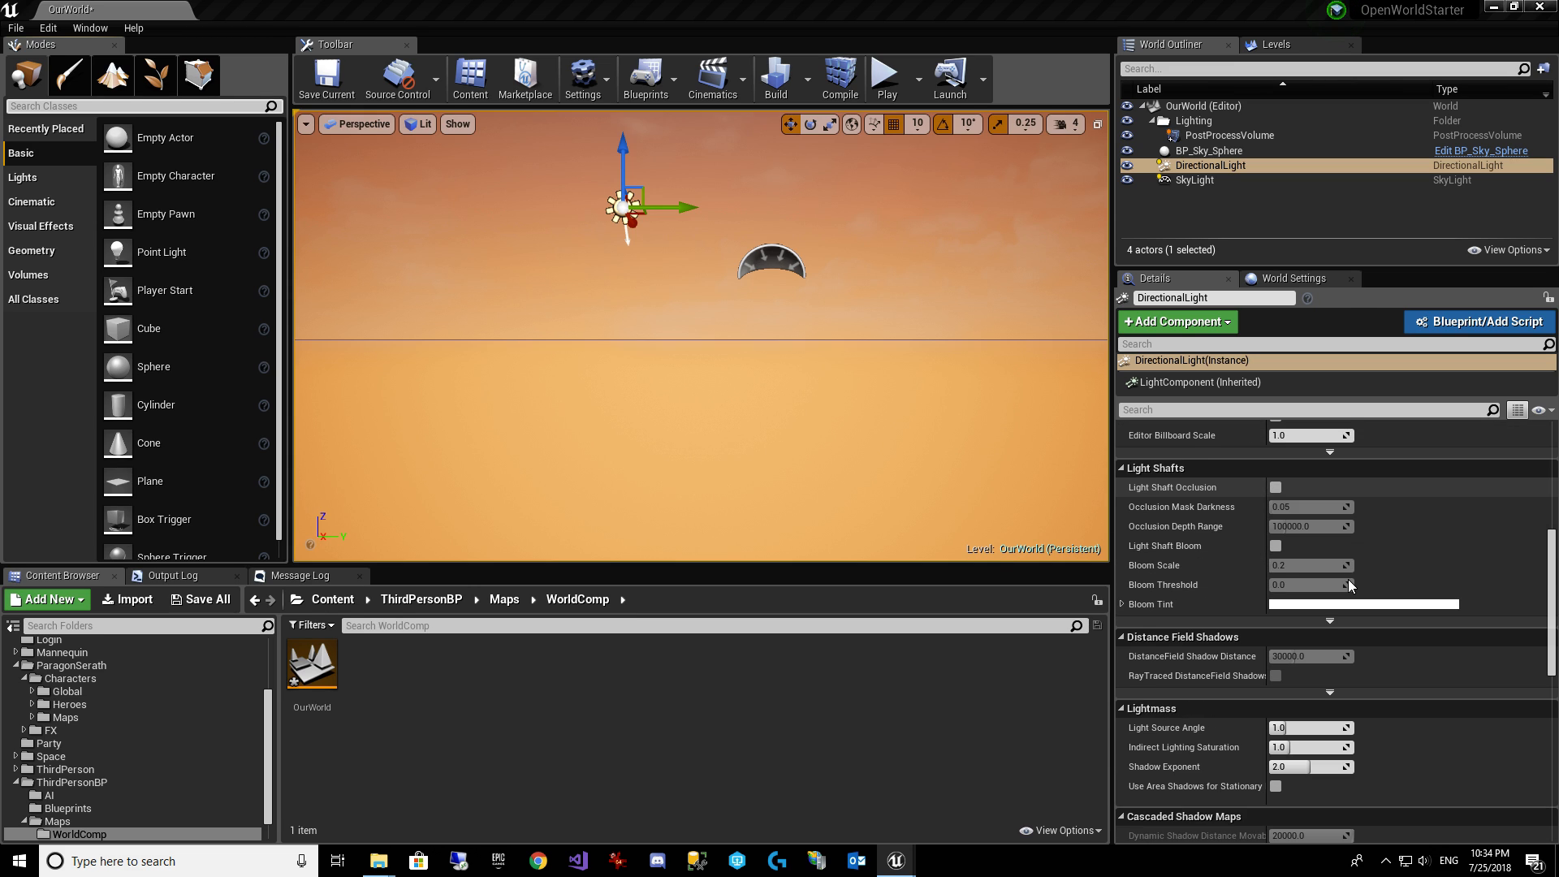
scroll(1348, 580, down, 7)
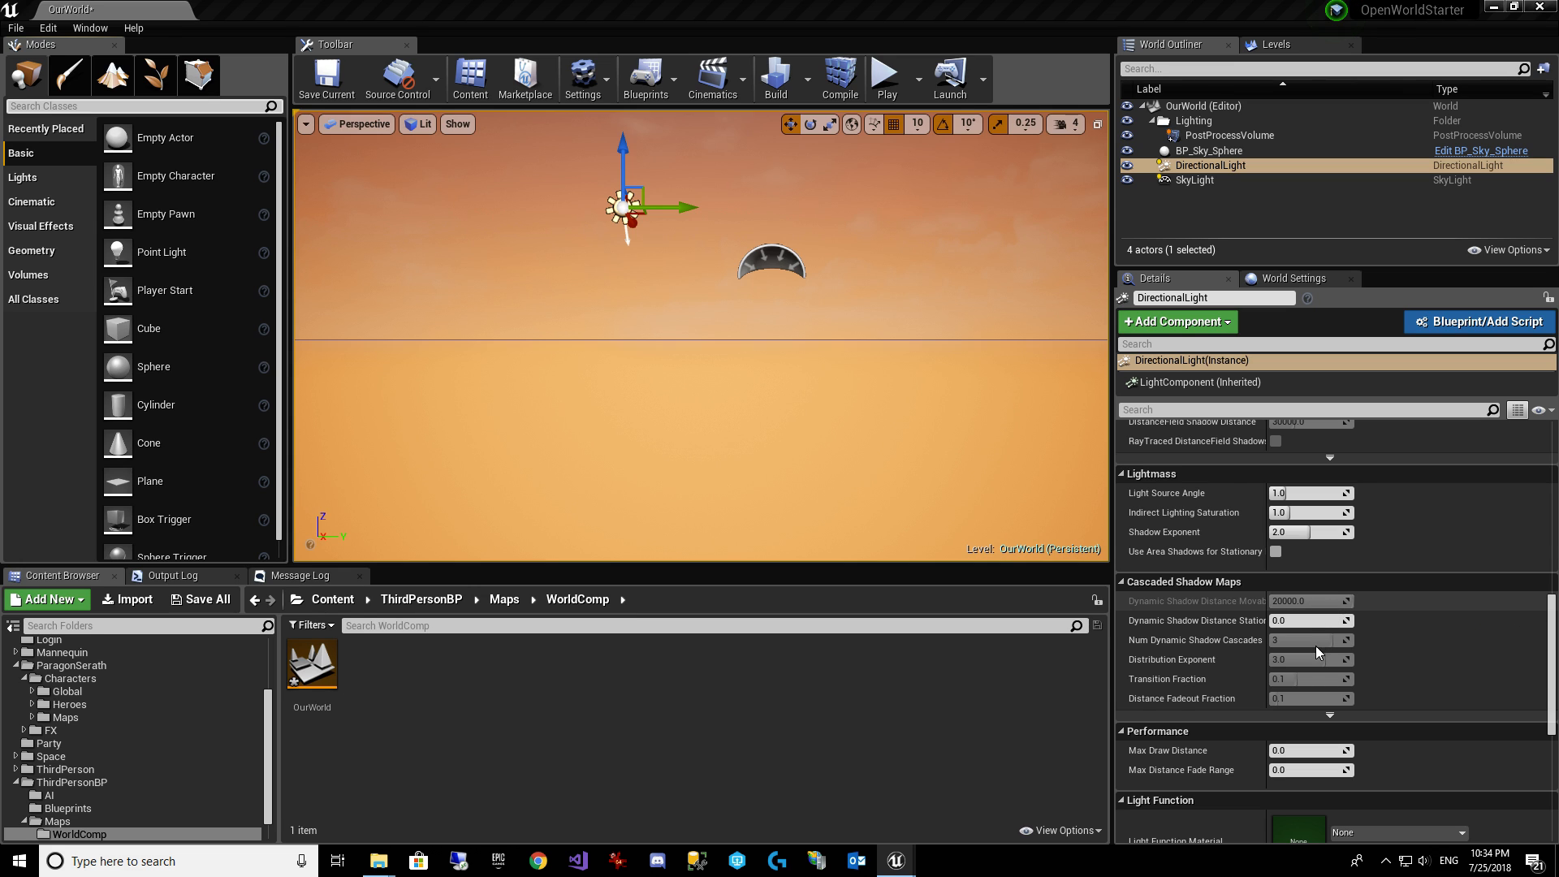
scroll(1315, 645, down, 6)
scroll(1328, 645, up, 1)
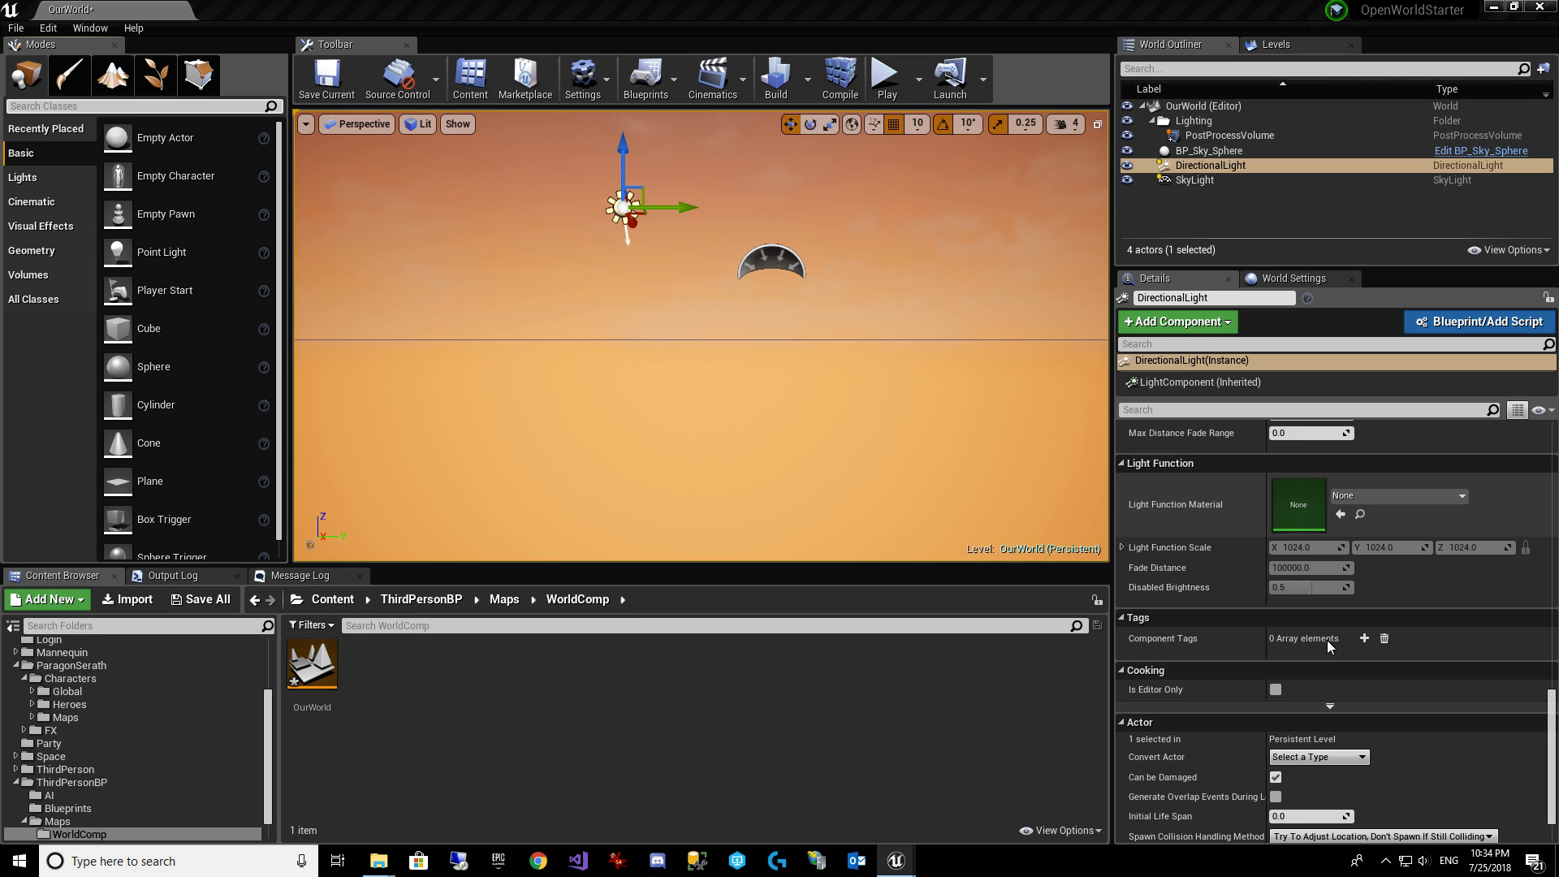
scroll(1327, 640, up, 4)
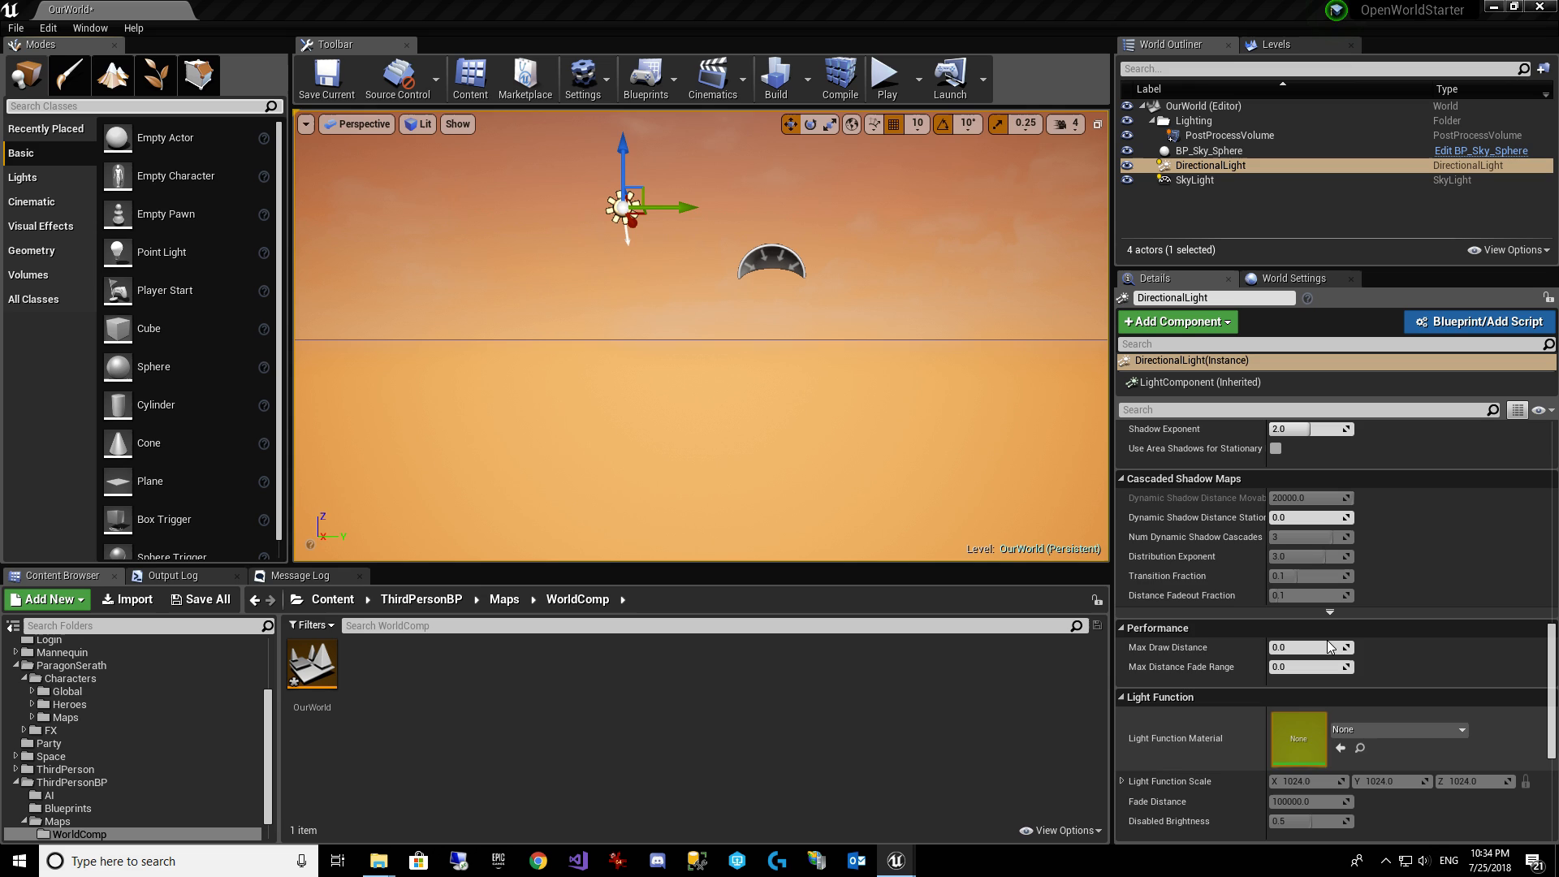
scroll(1380, 560, up, 2)
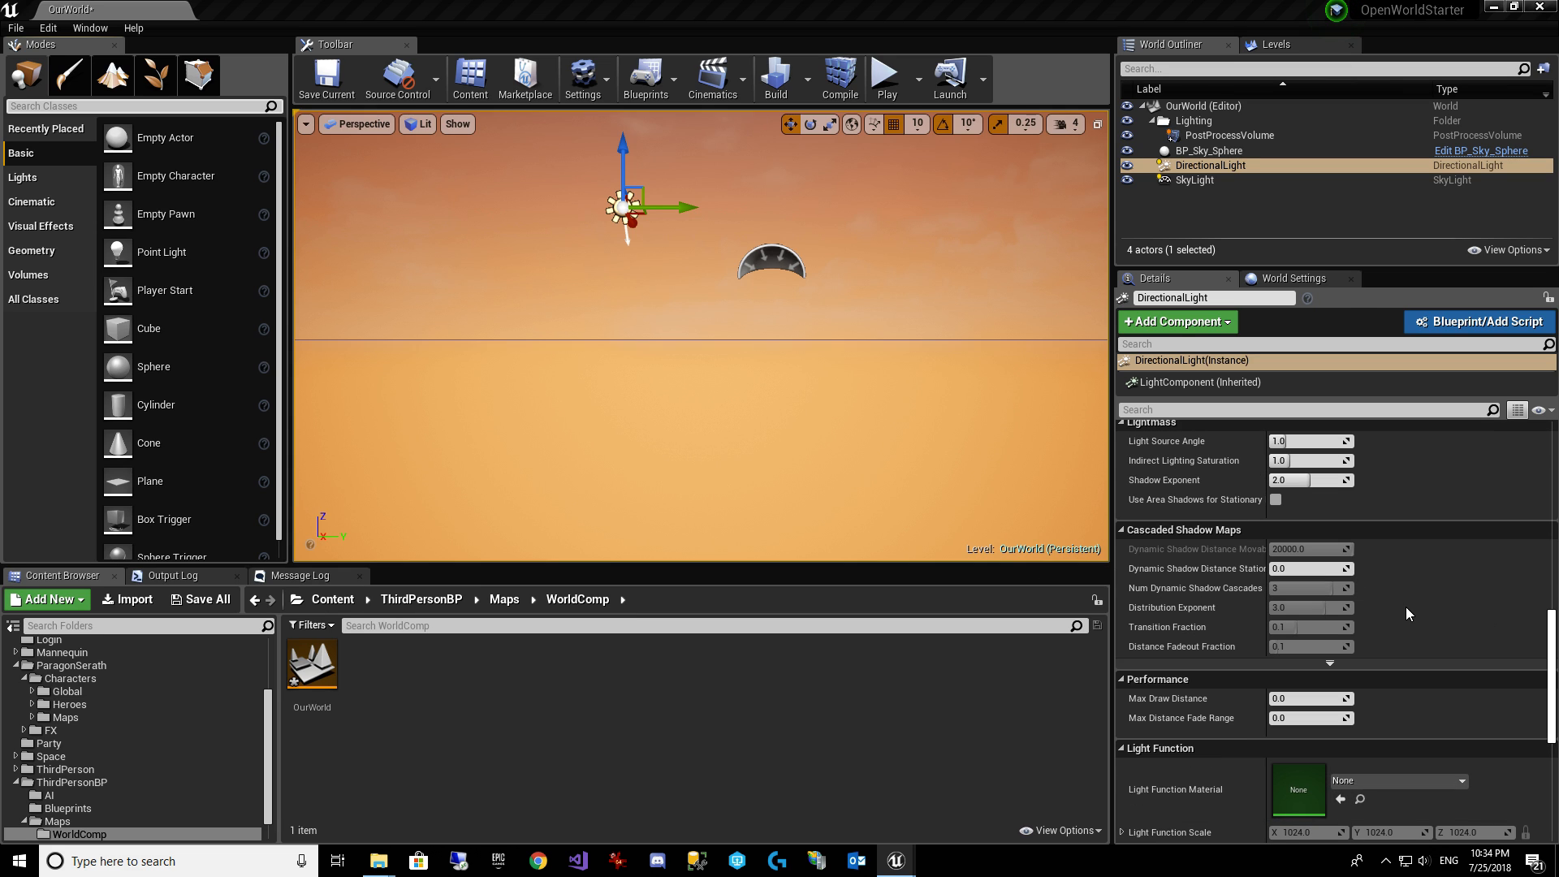
scroll(1399, 609, up, 3)
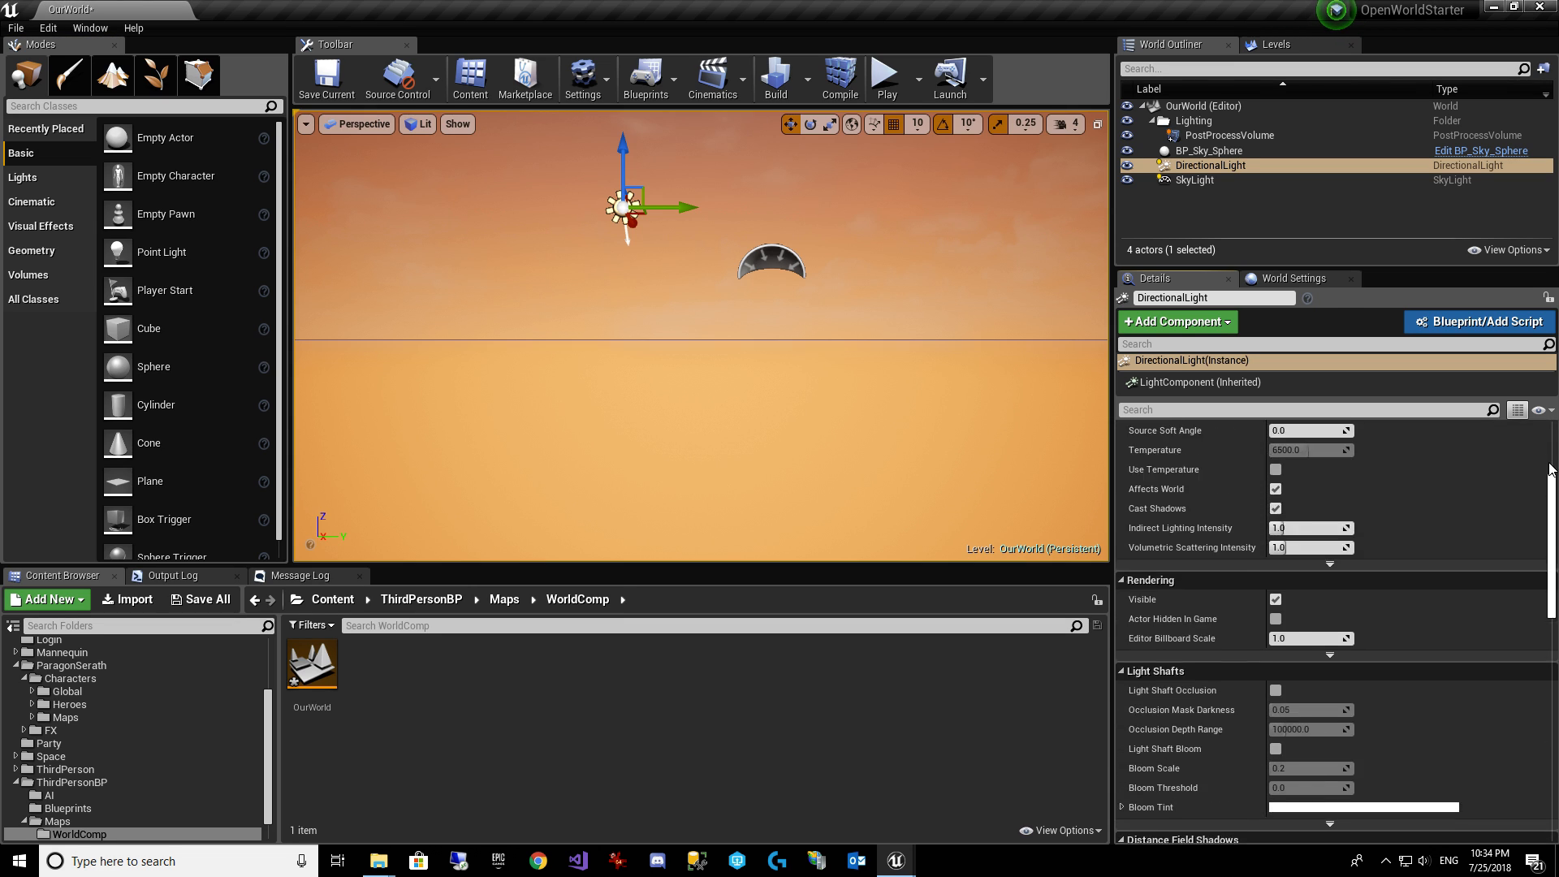
Set the DirectionalLight's mobility to Movable and save the OurWorld level.
scroll(1461, 503, up, 10)
scroll(1406, 522, down, 10)
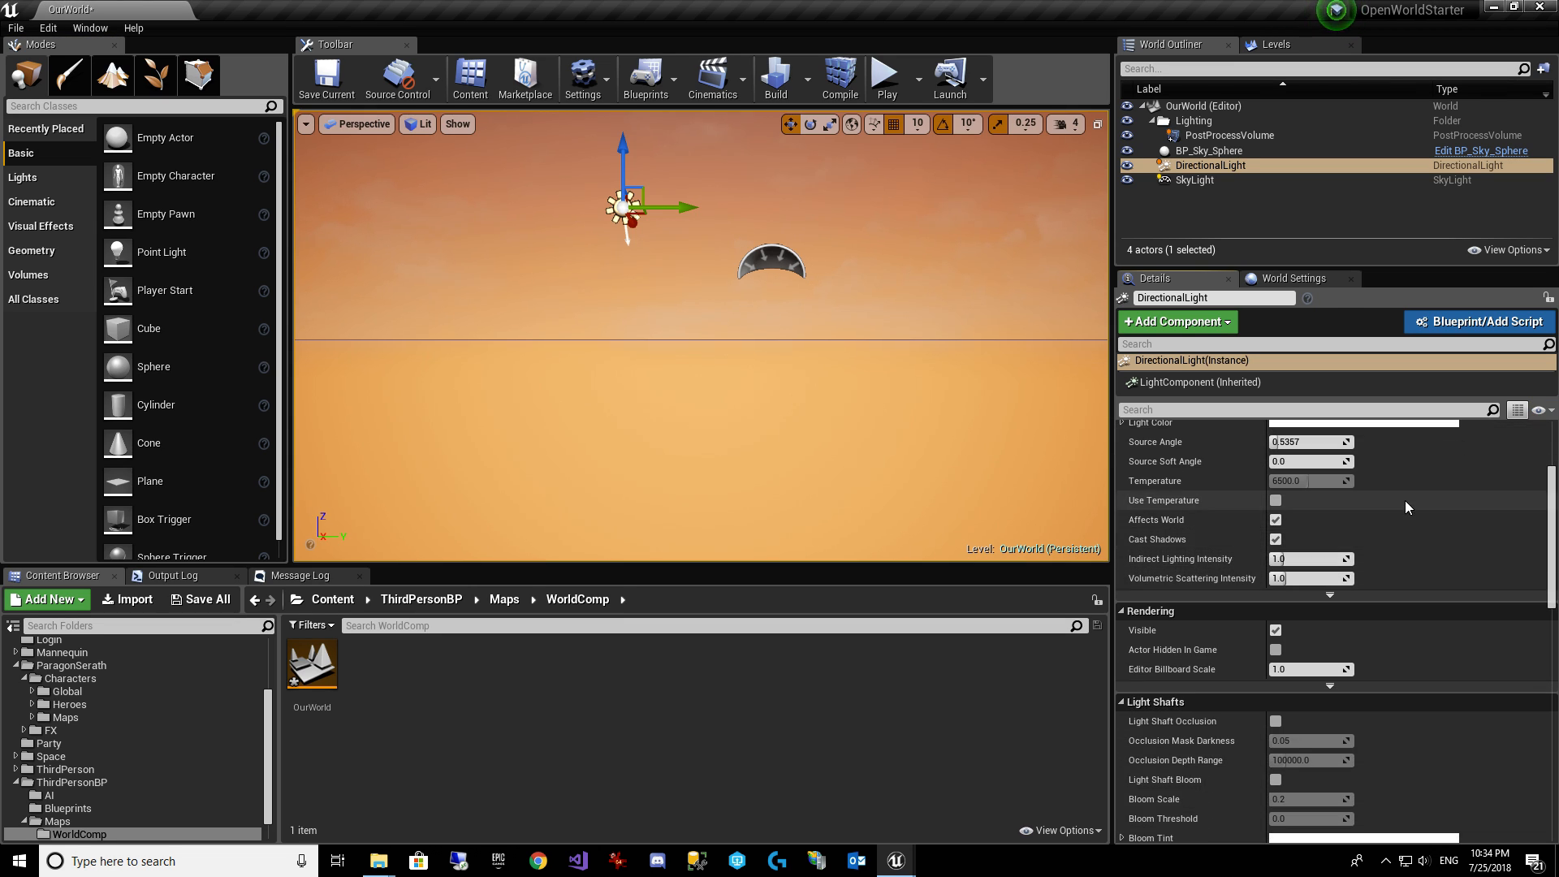
scroll(1395, 515, down, 1)
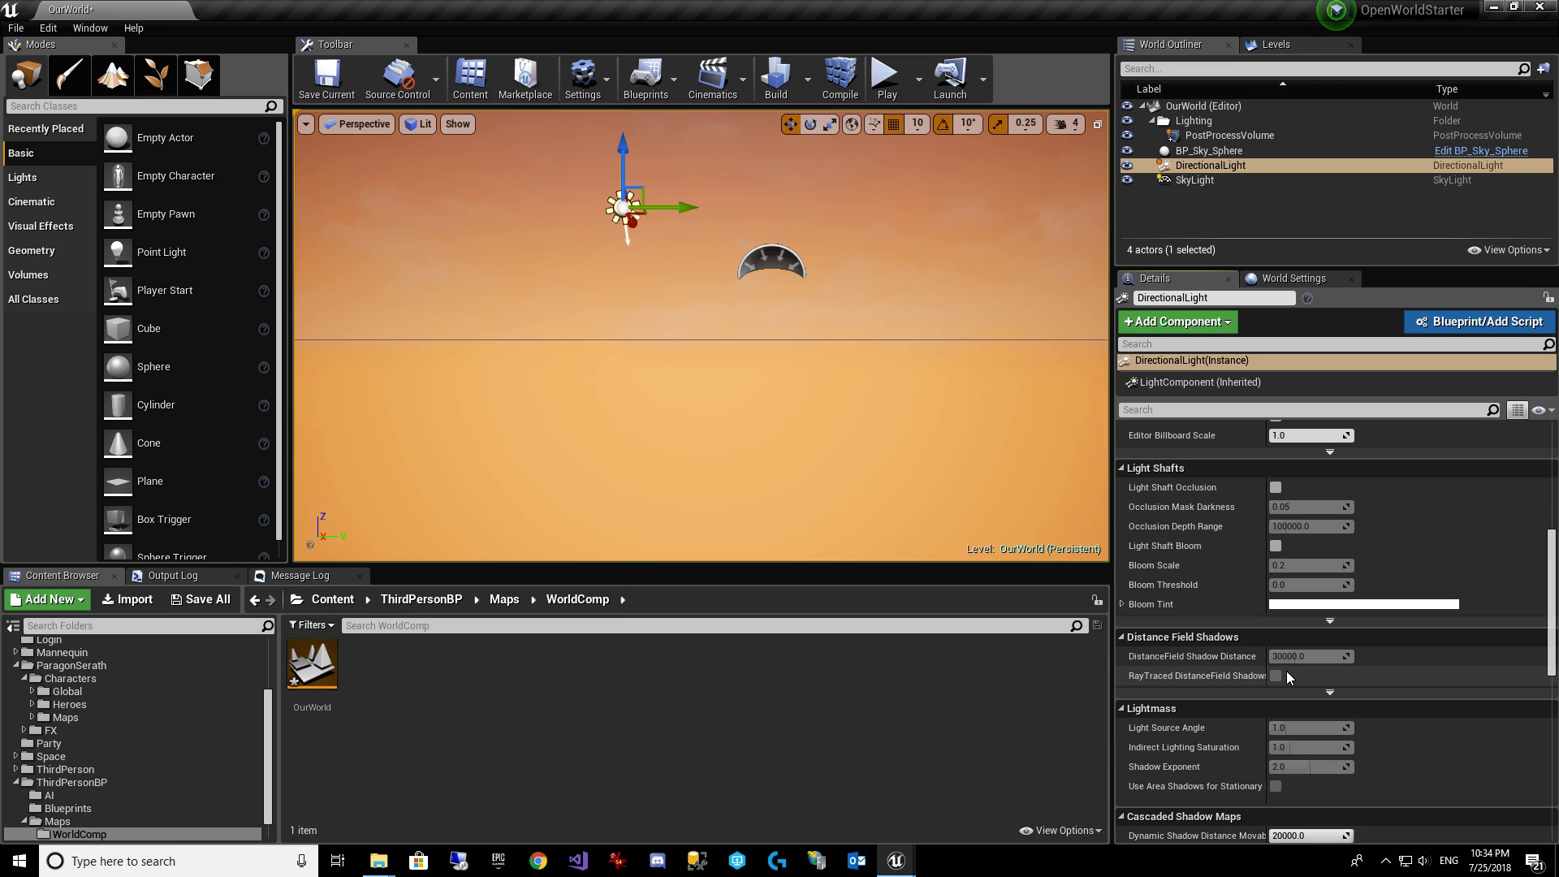
click(327, 77)
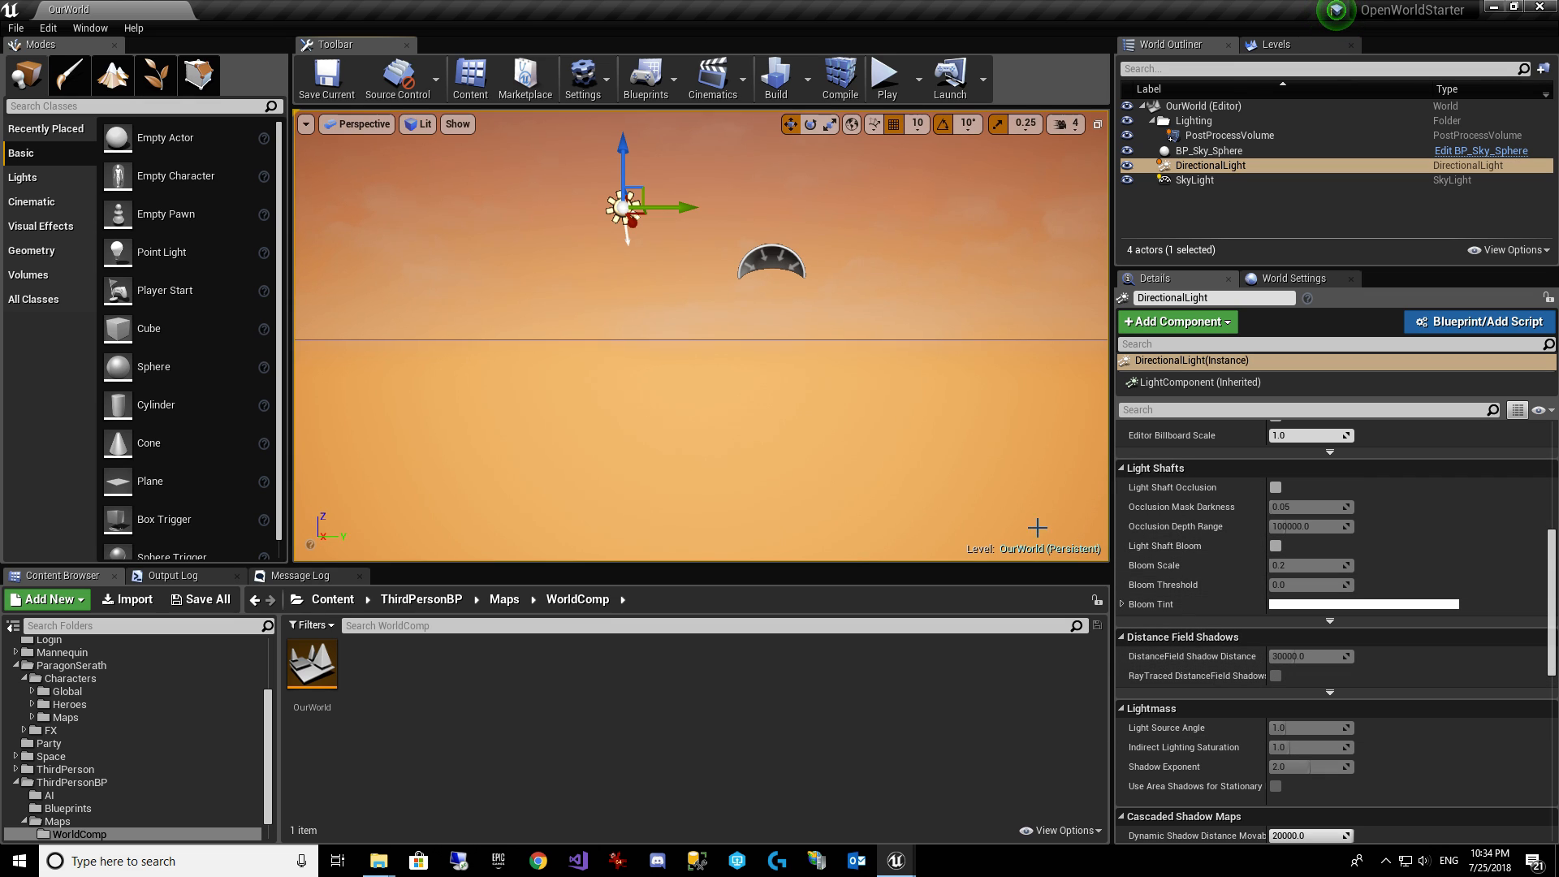
Enable Generate Mesh Distance Fields in the project's rendering settings and restart the editor to apply it.
click(48, 27)
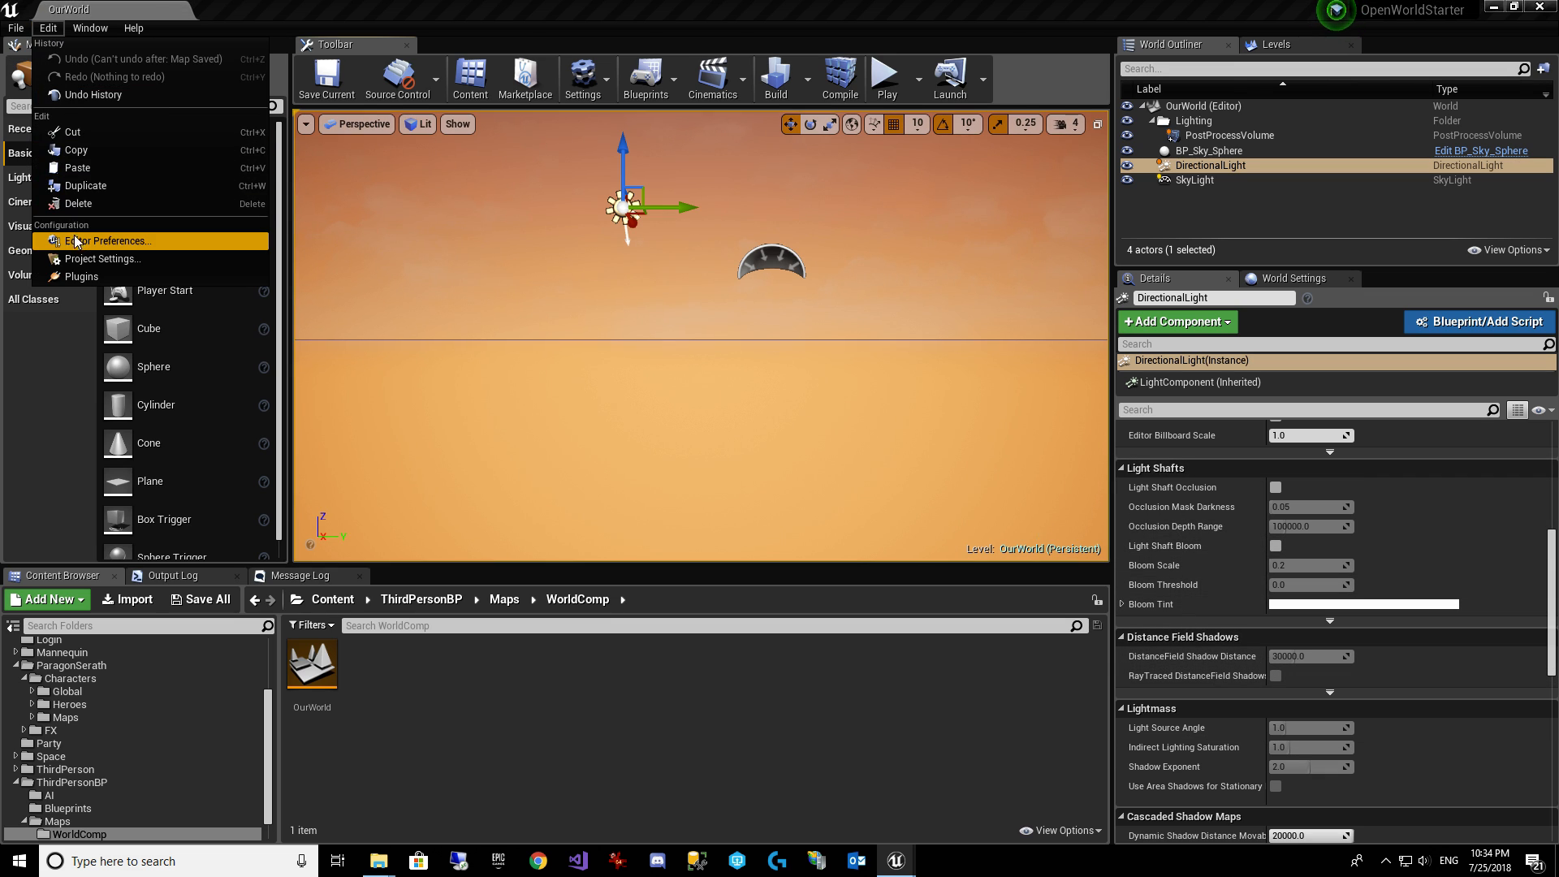
click(100, 259)
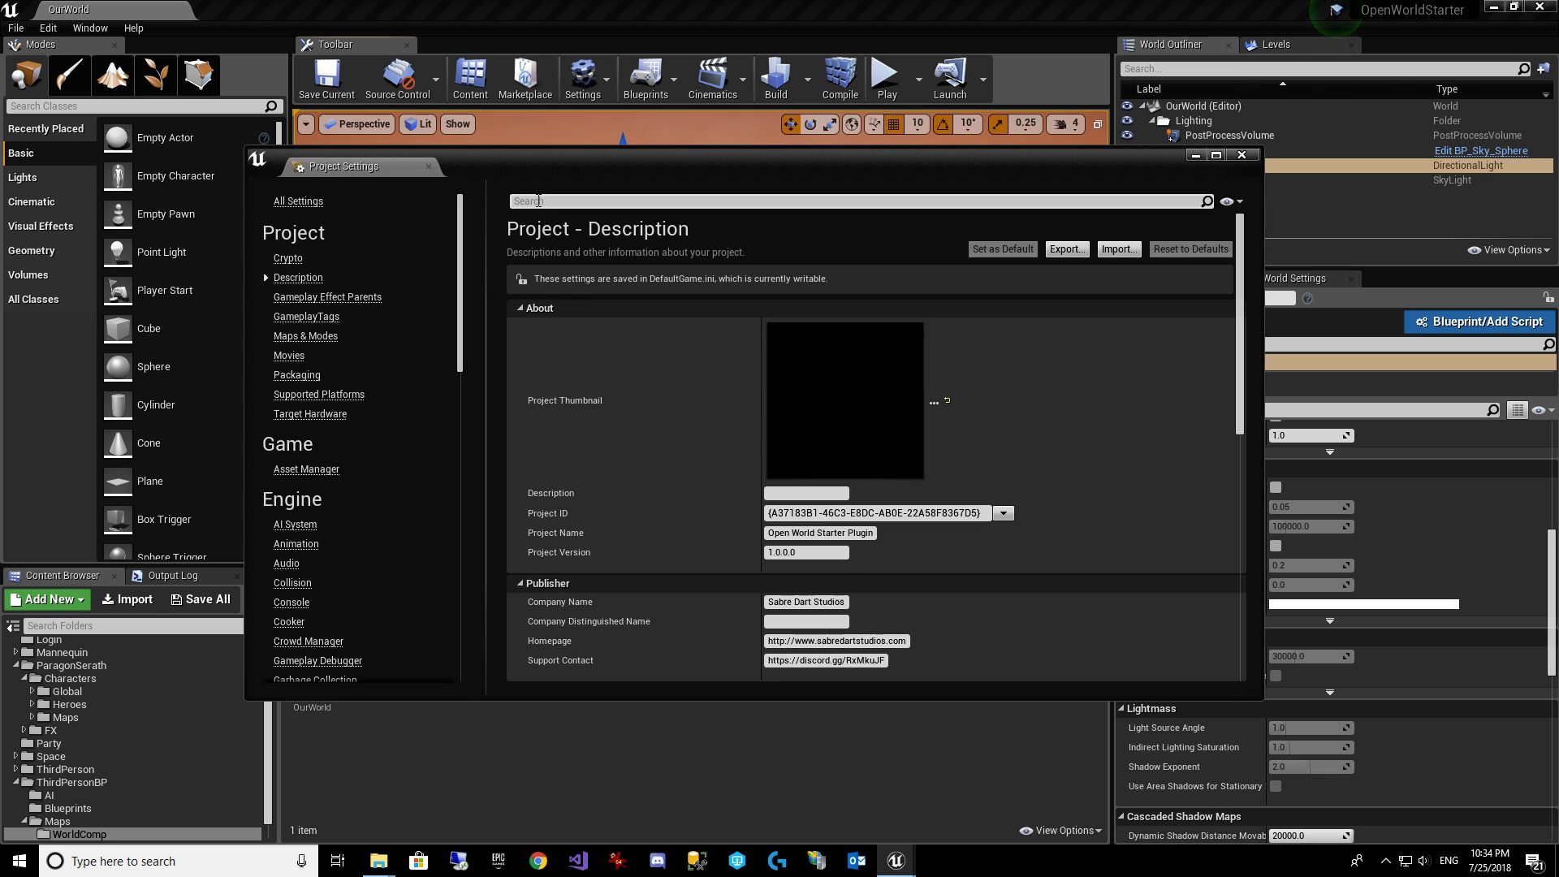
click(538, 201)
text(distance)
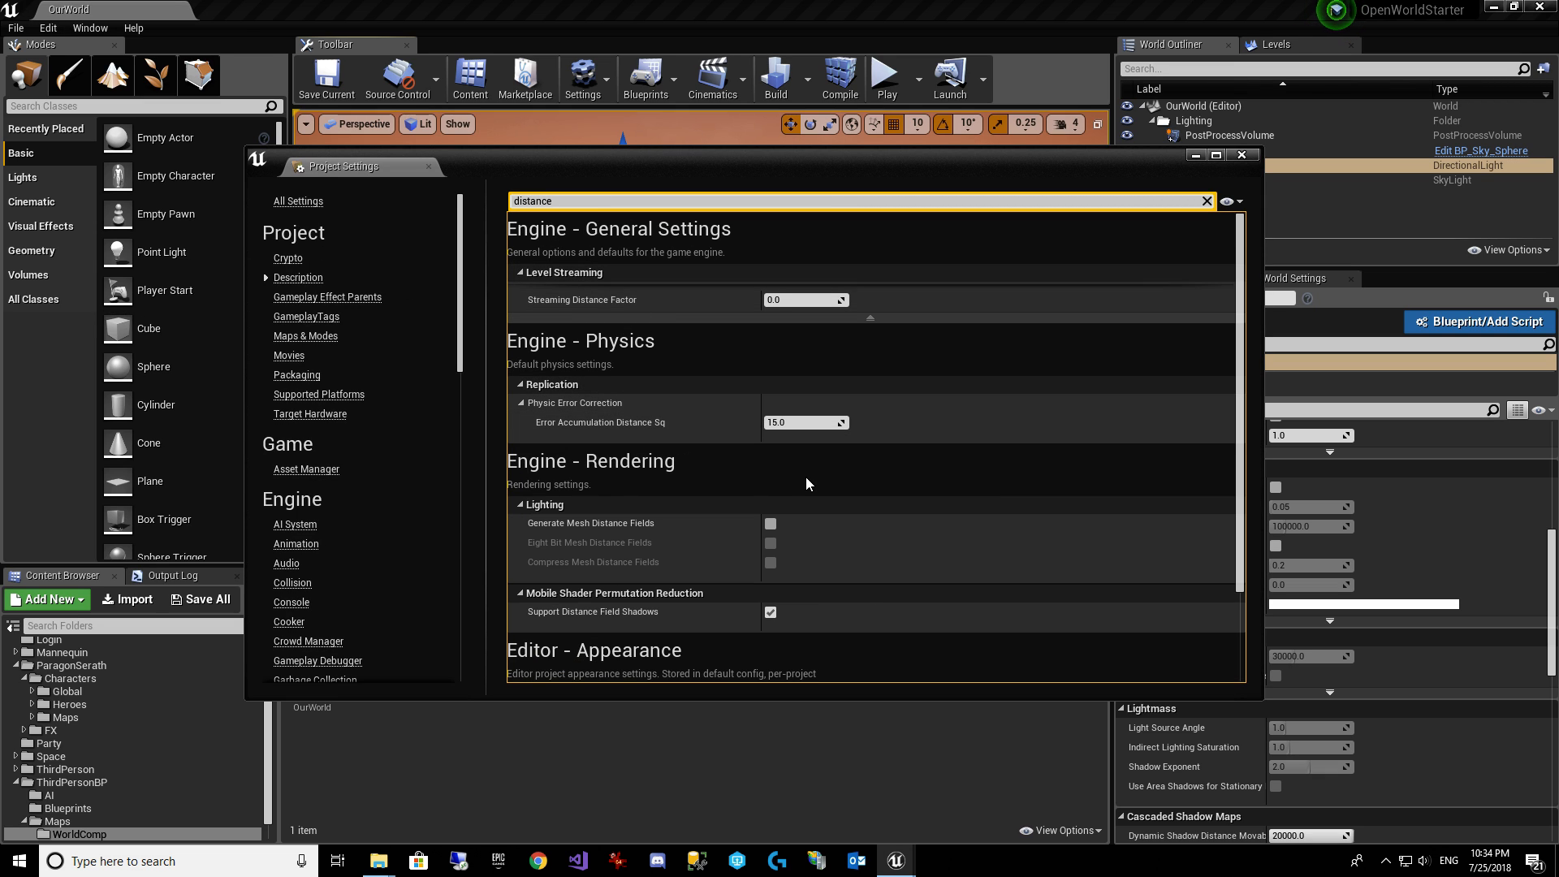
click(770, 523)
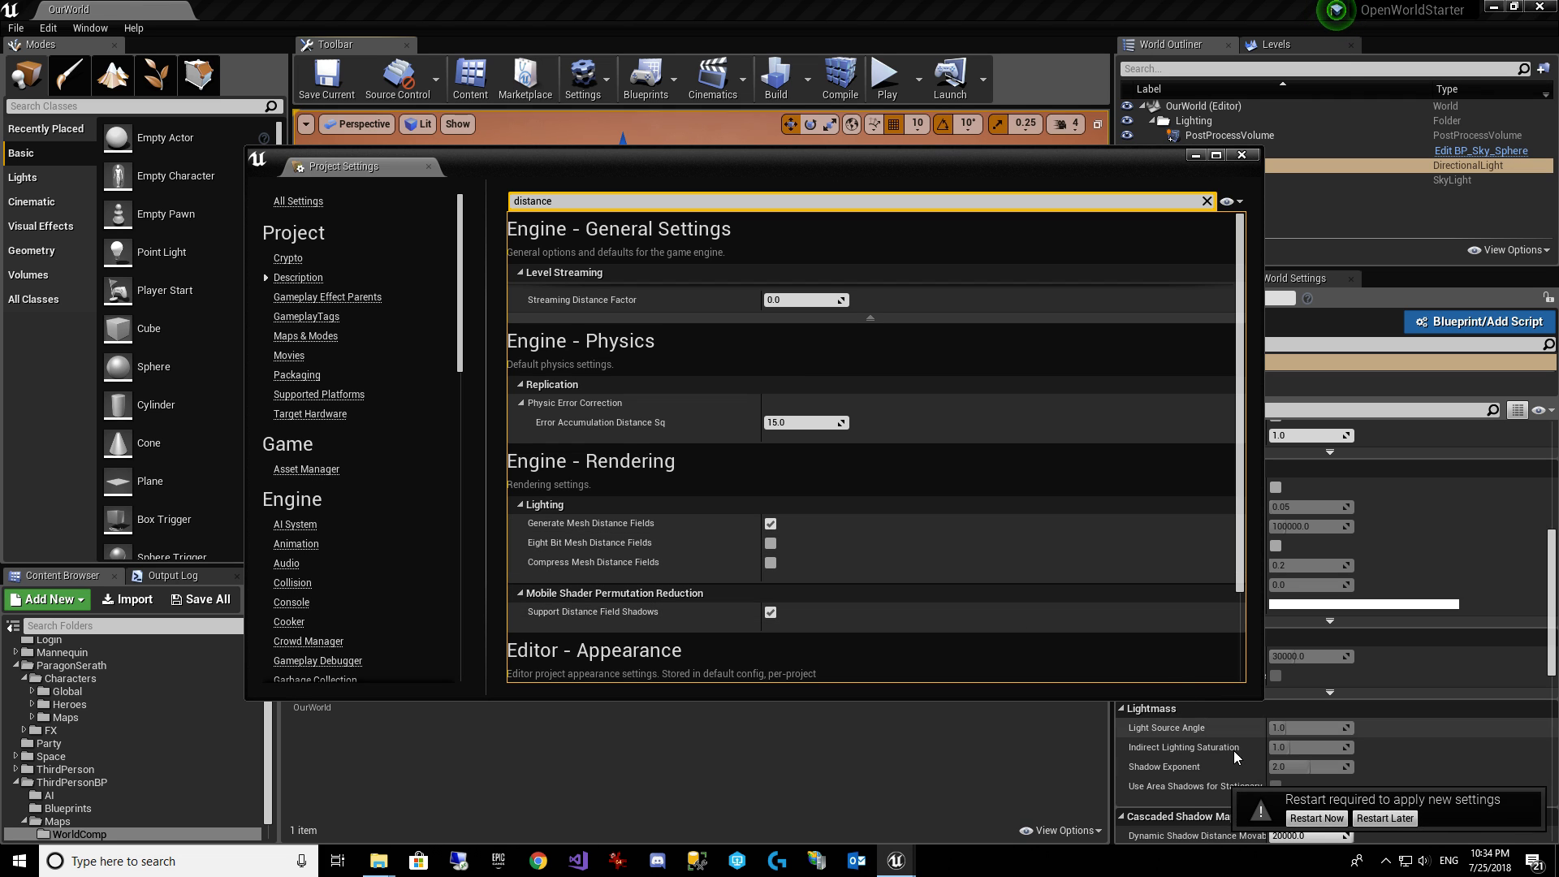
click(1316, 817)
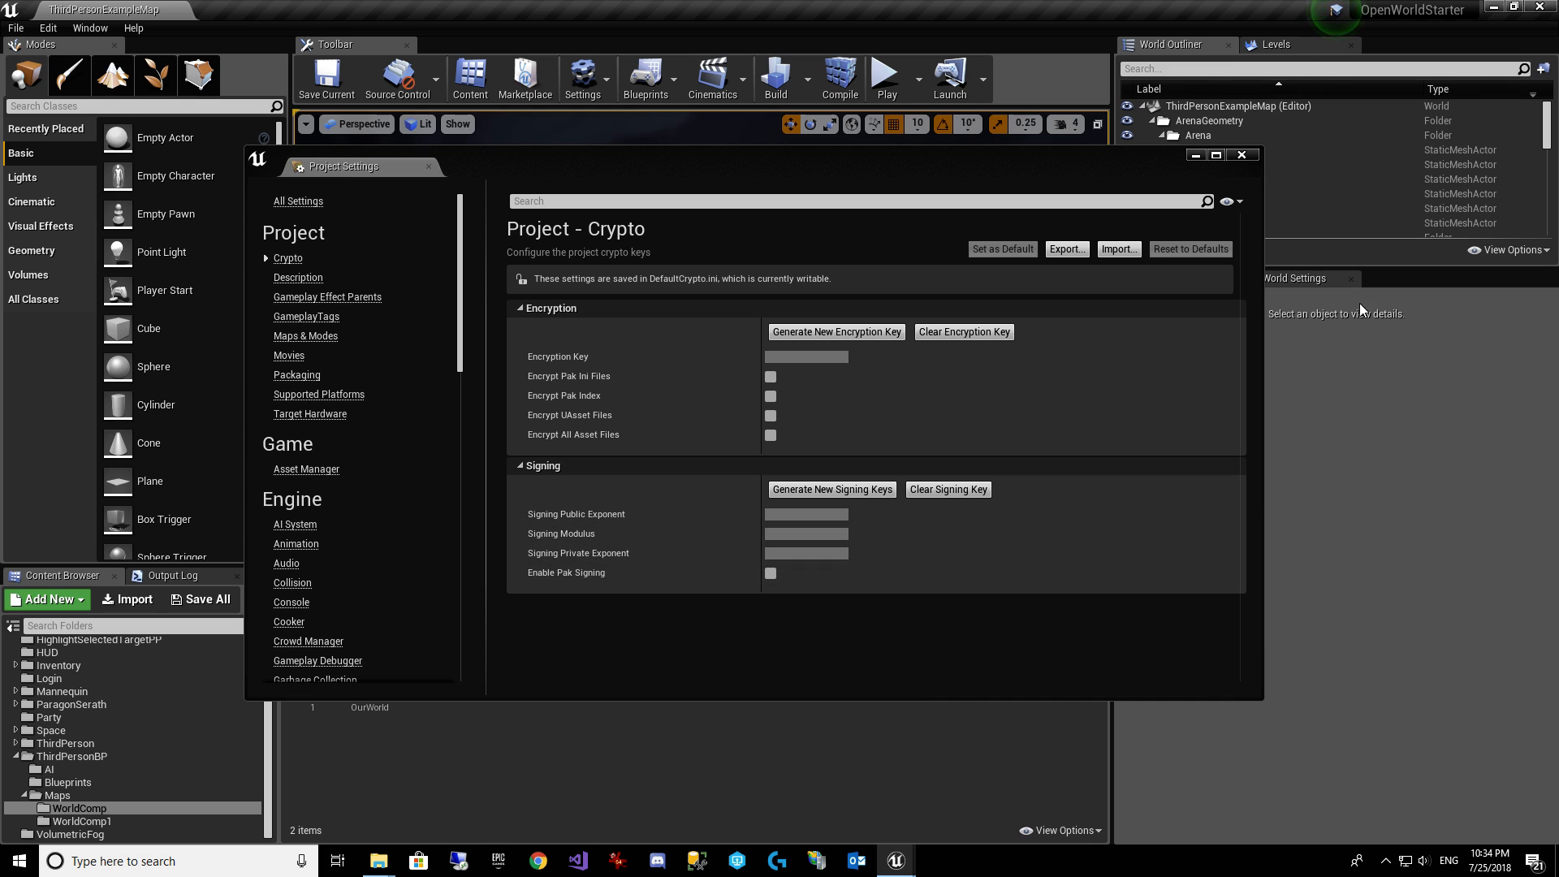
Close the Project Settings and reopen the OurWorld level from the Maps/WorldComp folder.
click(1242, 156)
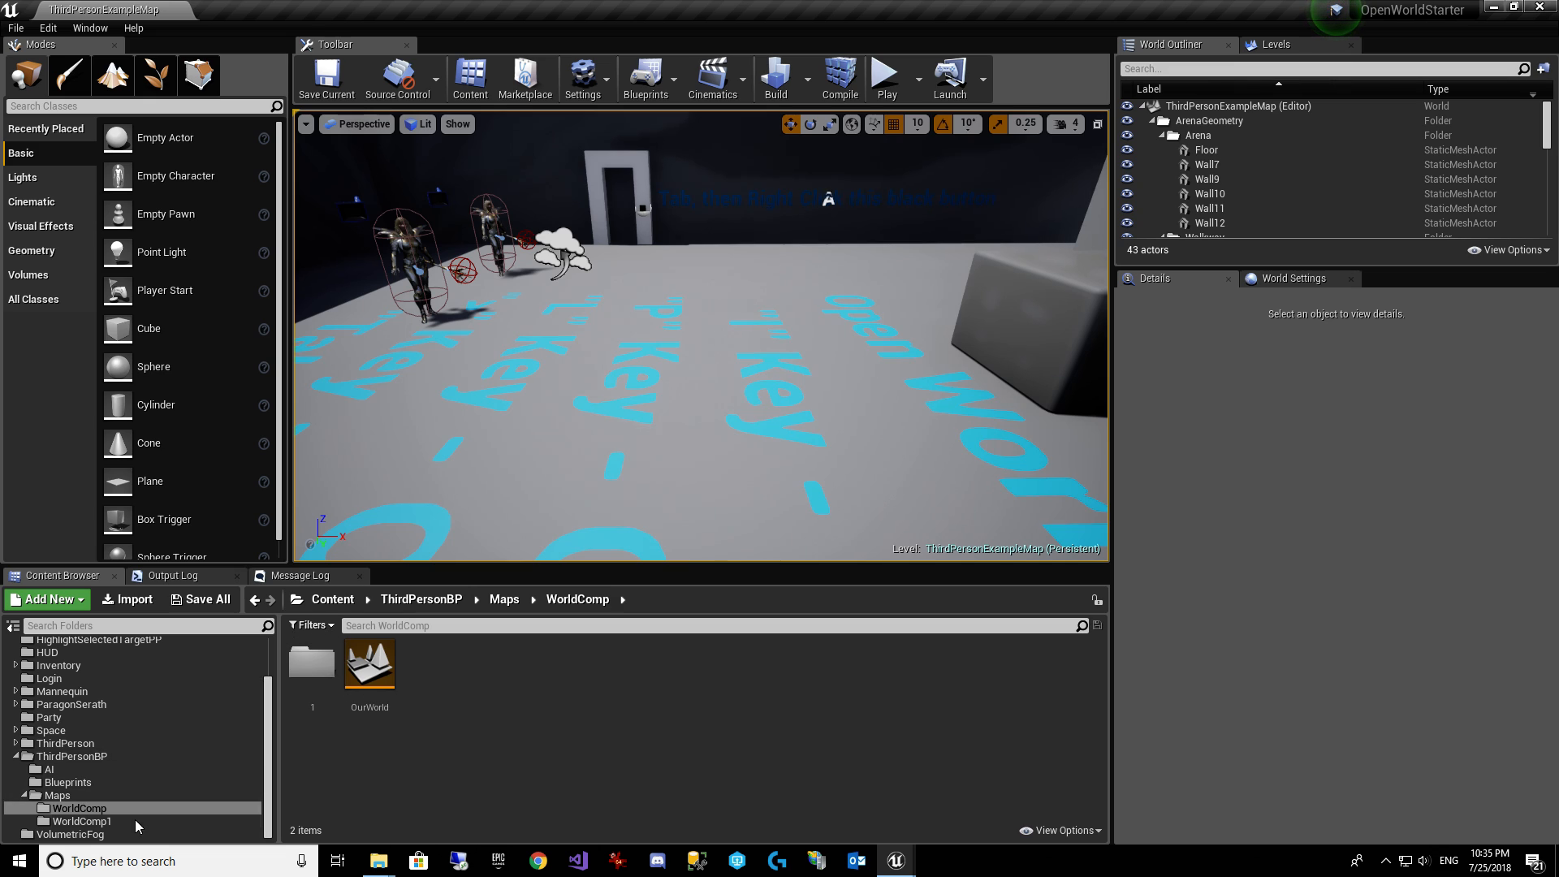
double_click(317, 669)
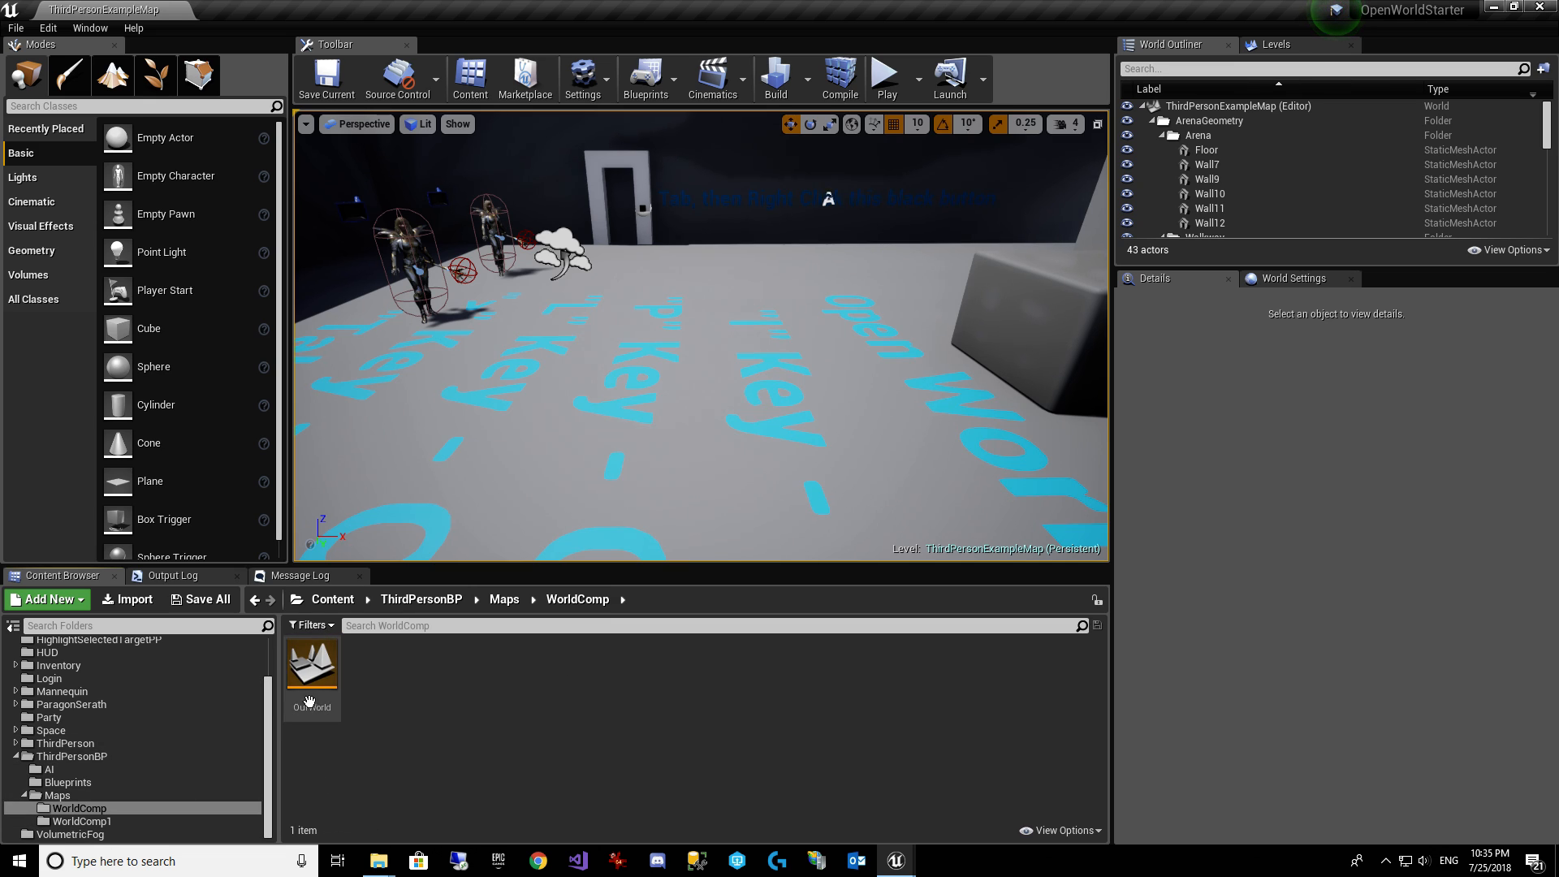
click(315, 668)
click(82, 834)
click(85, 821)
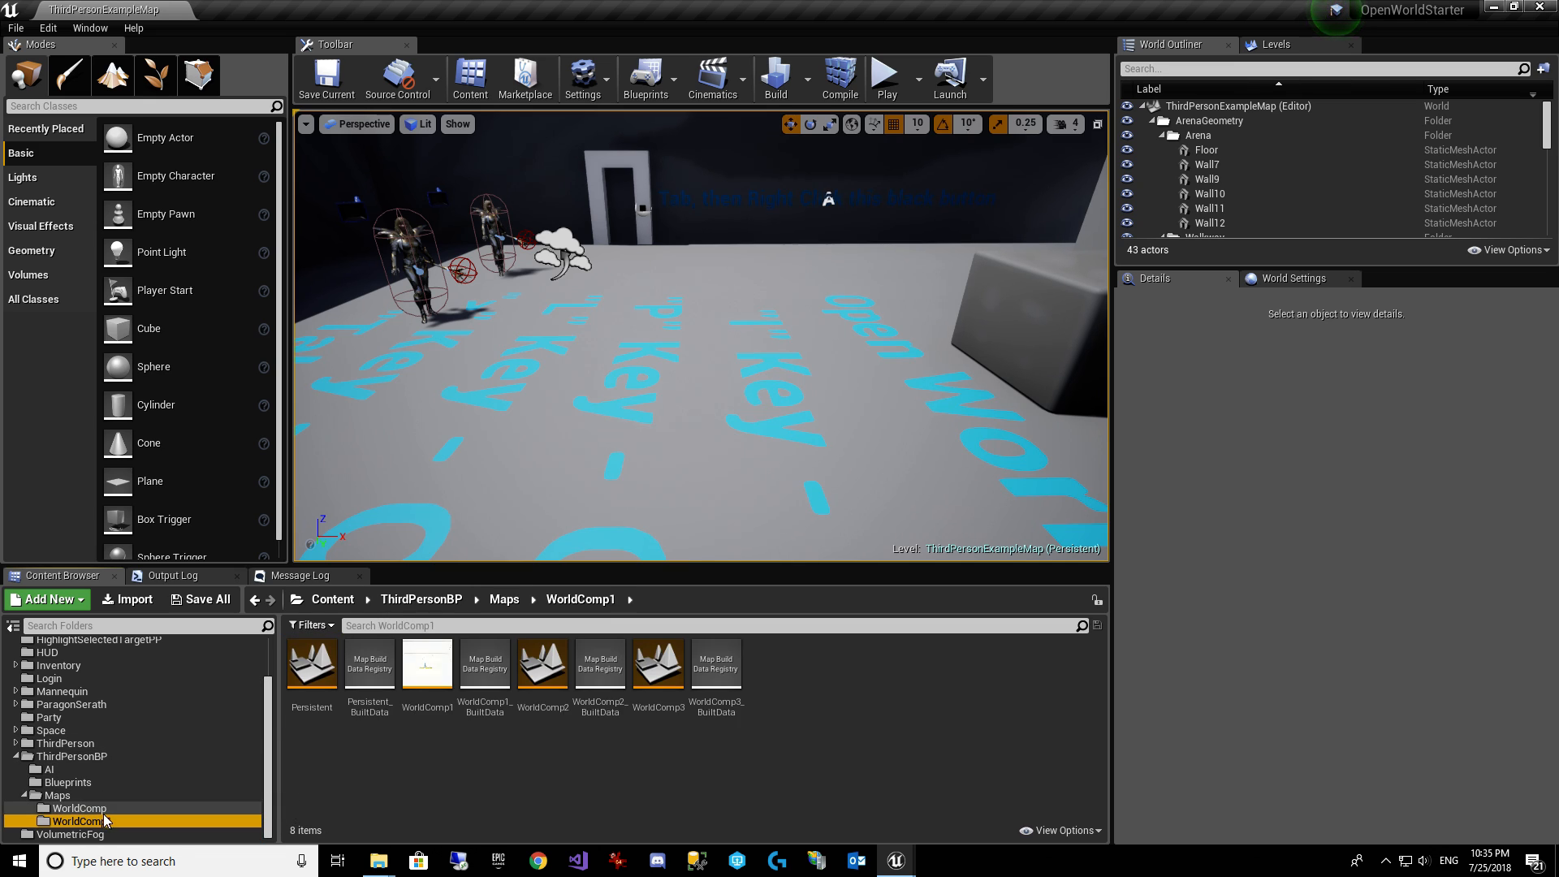
click(82, 809)
click(57, 796)
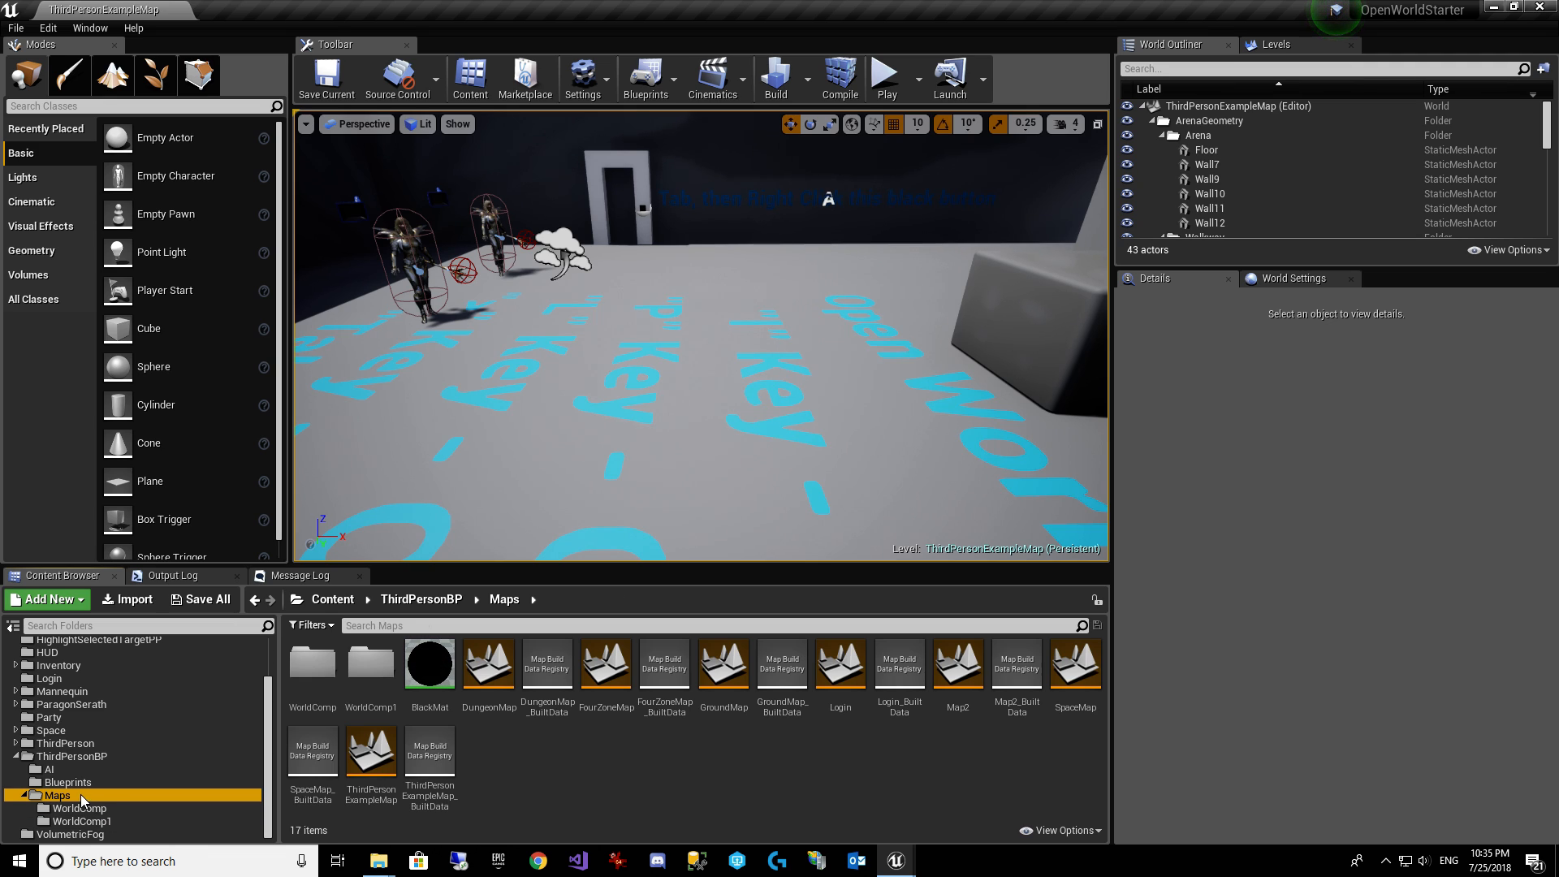
double_click(312, 664)
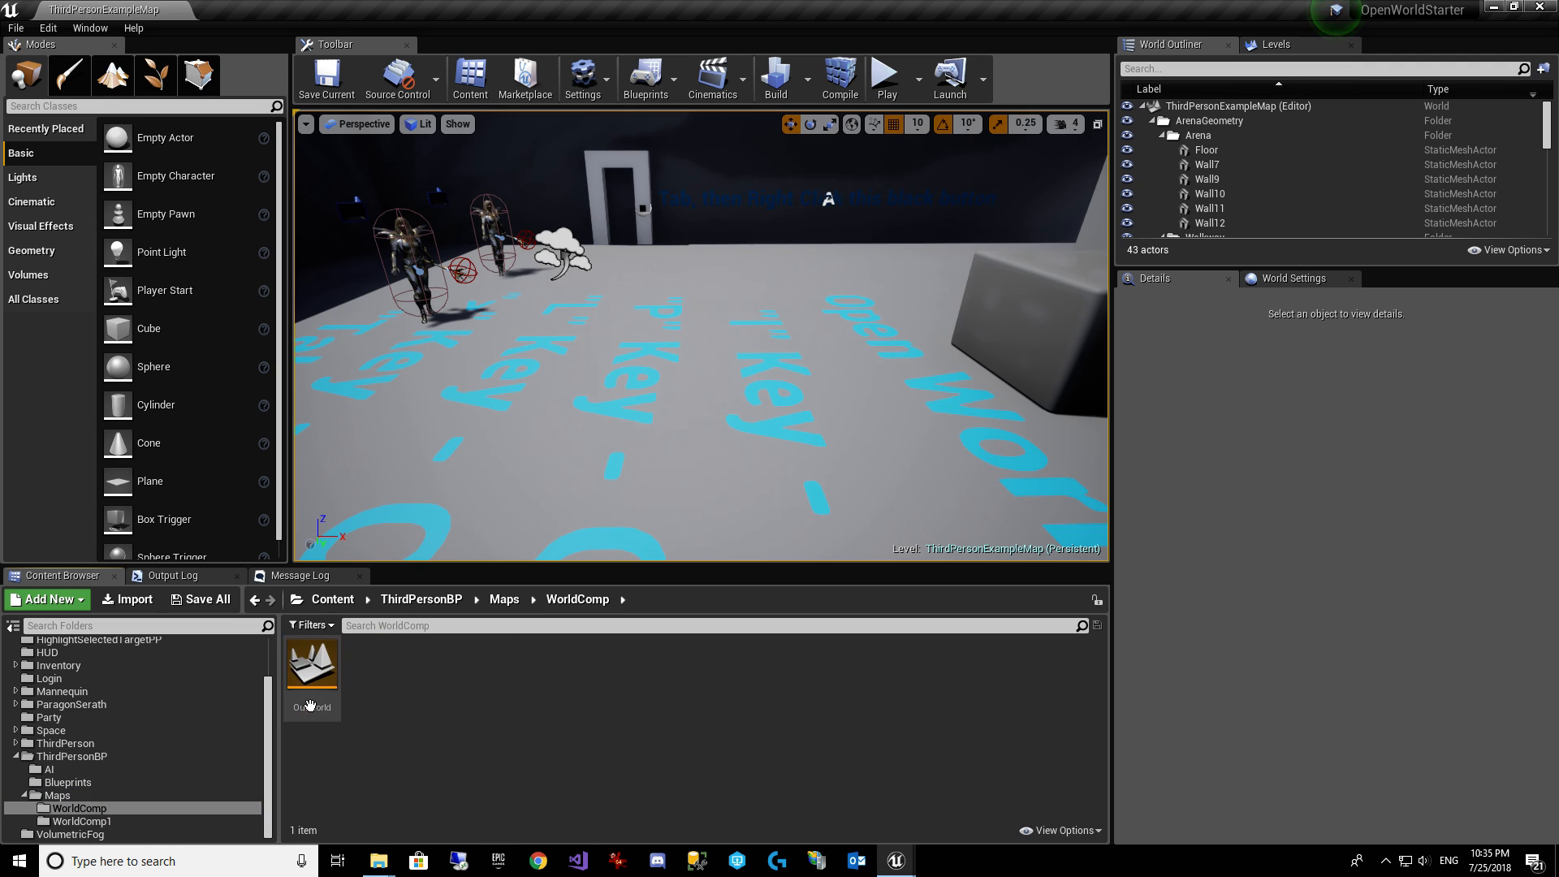
click(325, 696)
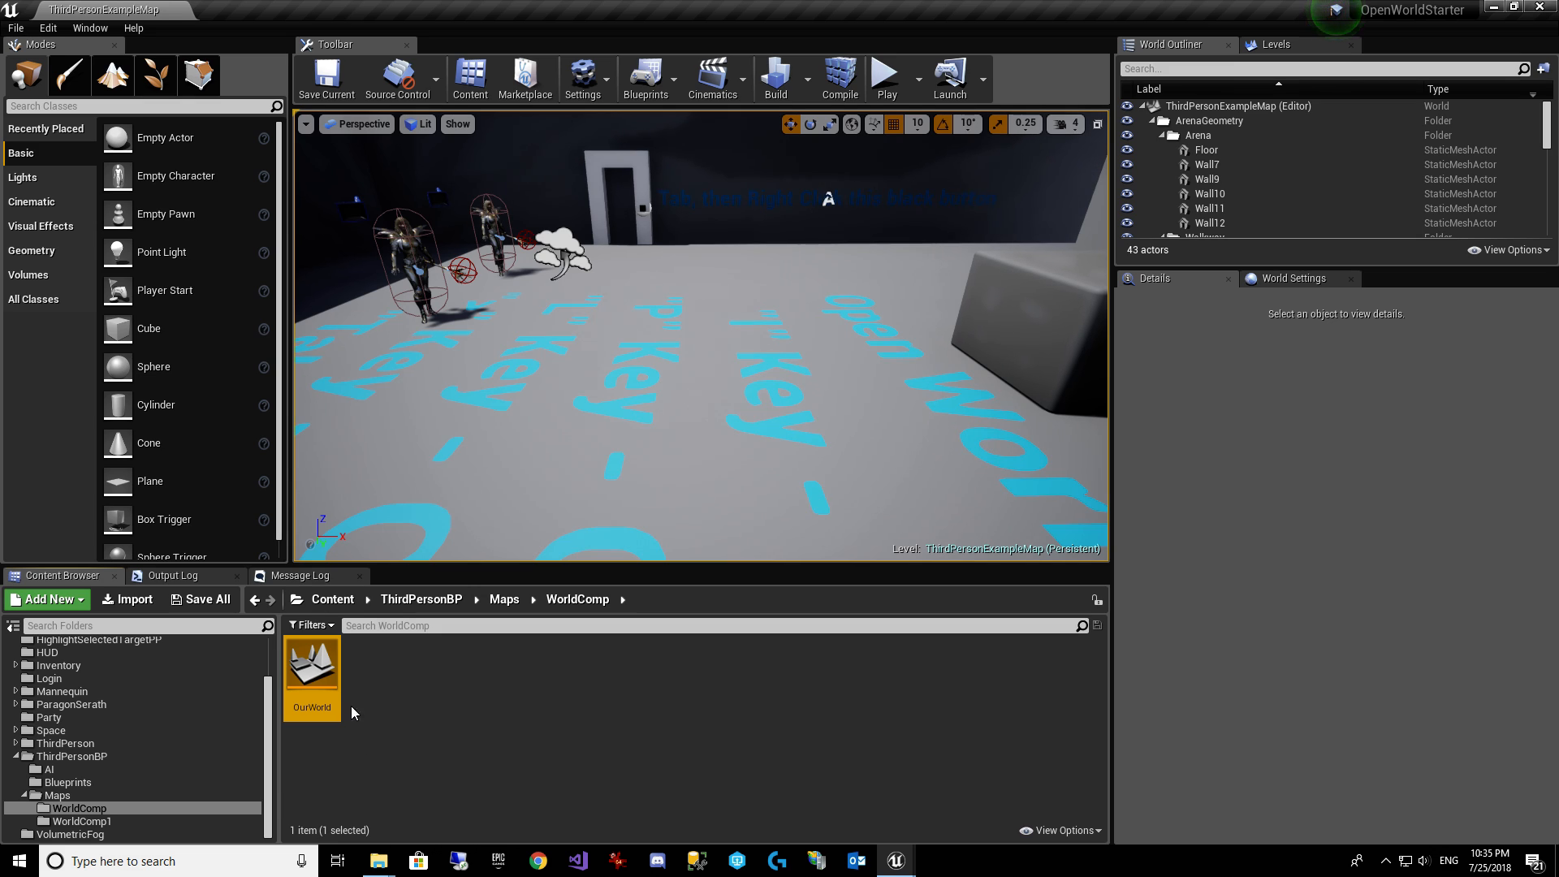
double_click(314, 689)
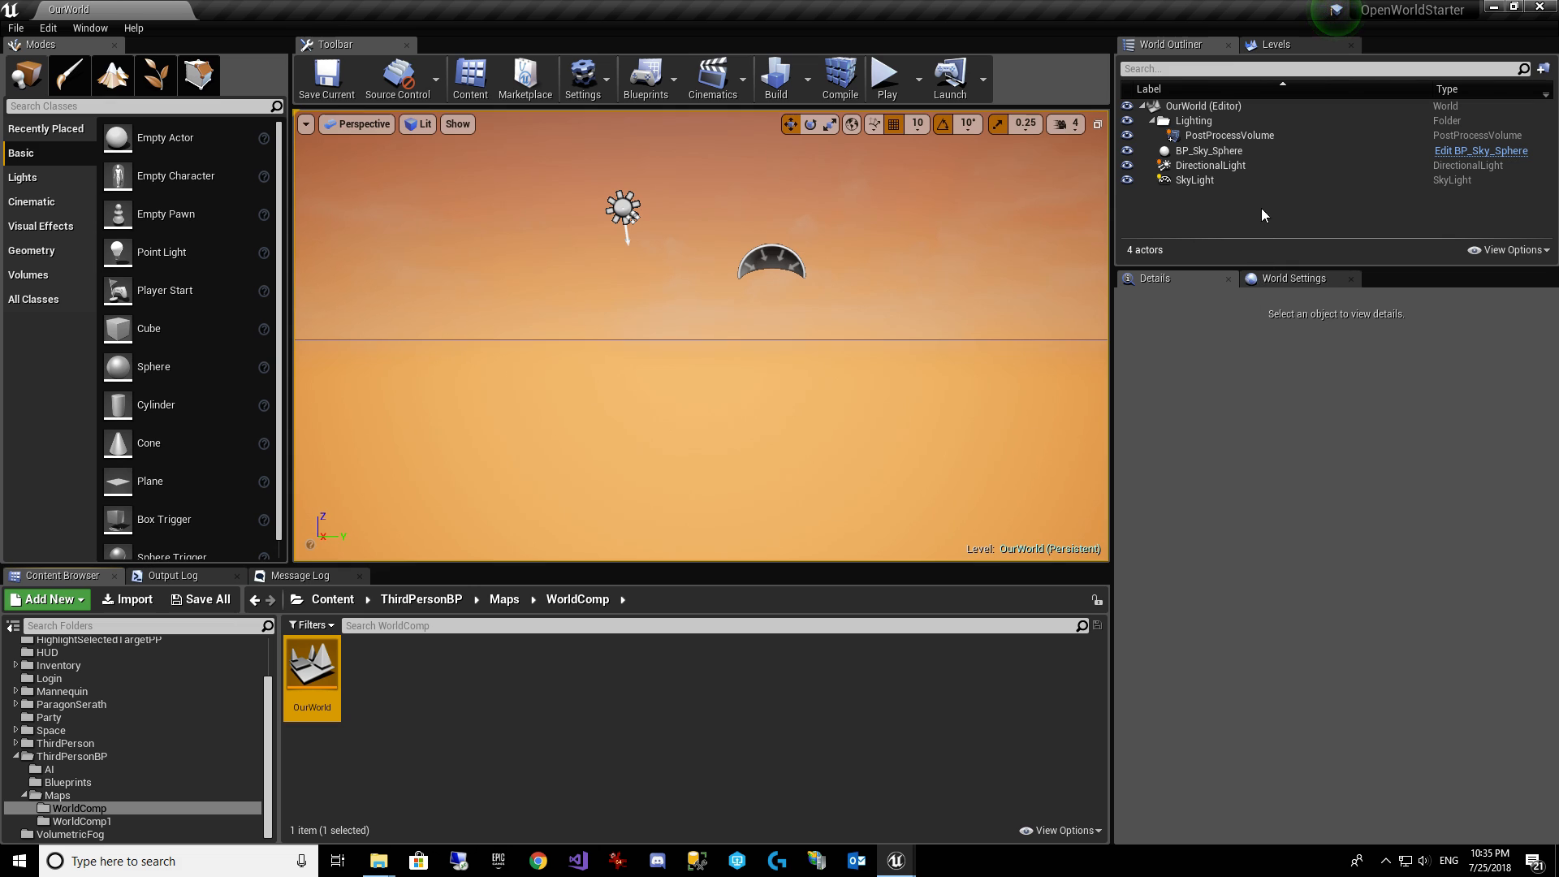
Enable ray traced distance field shadows on the DirectionalLight.
click(1245, 166)
scroll(1502, 618, down, 10)
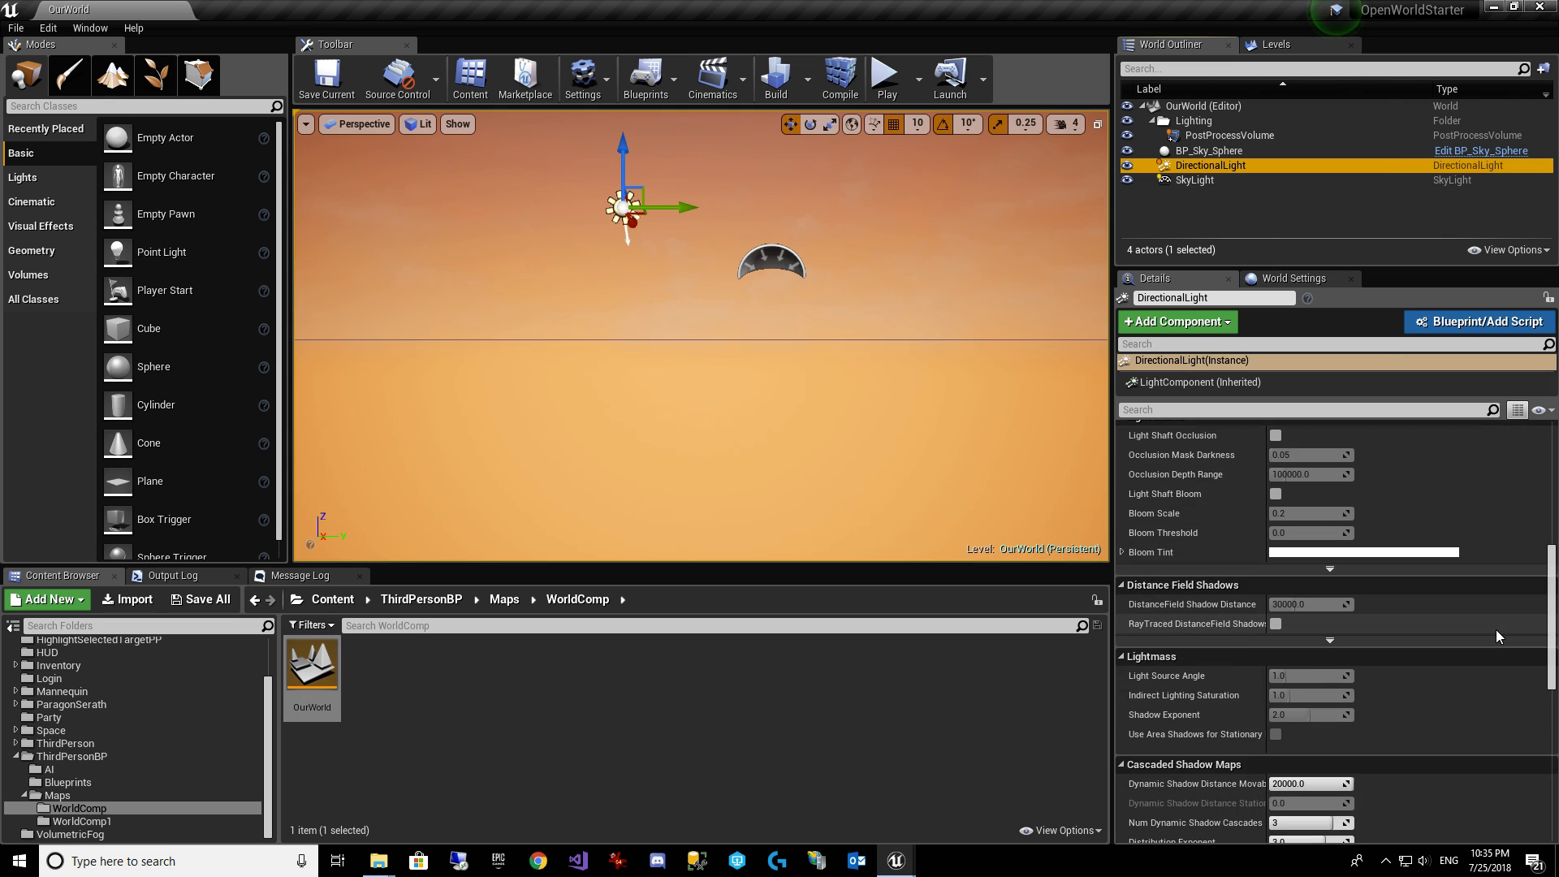
scroll(1495, 630, down, 3)
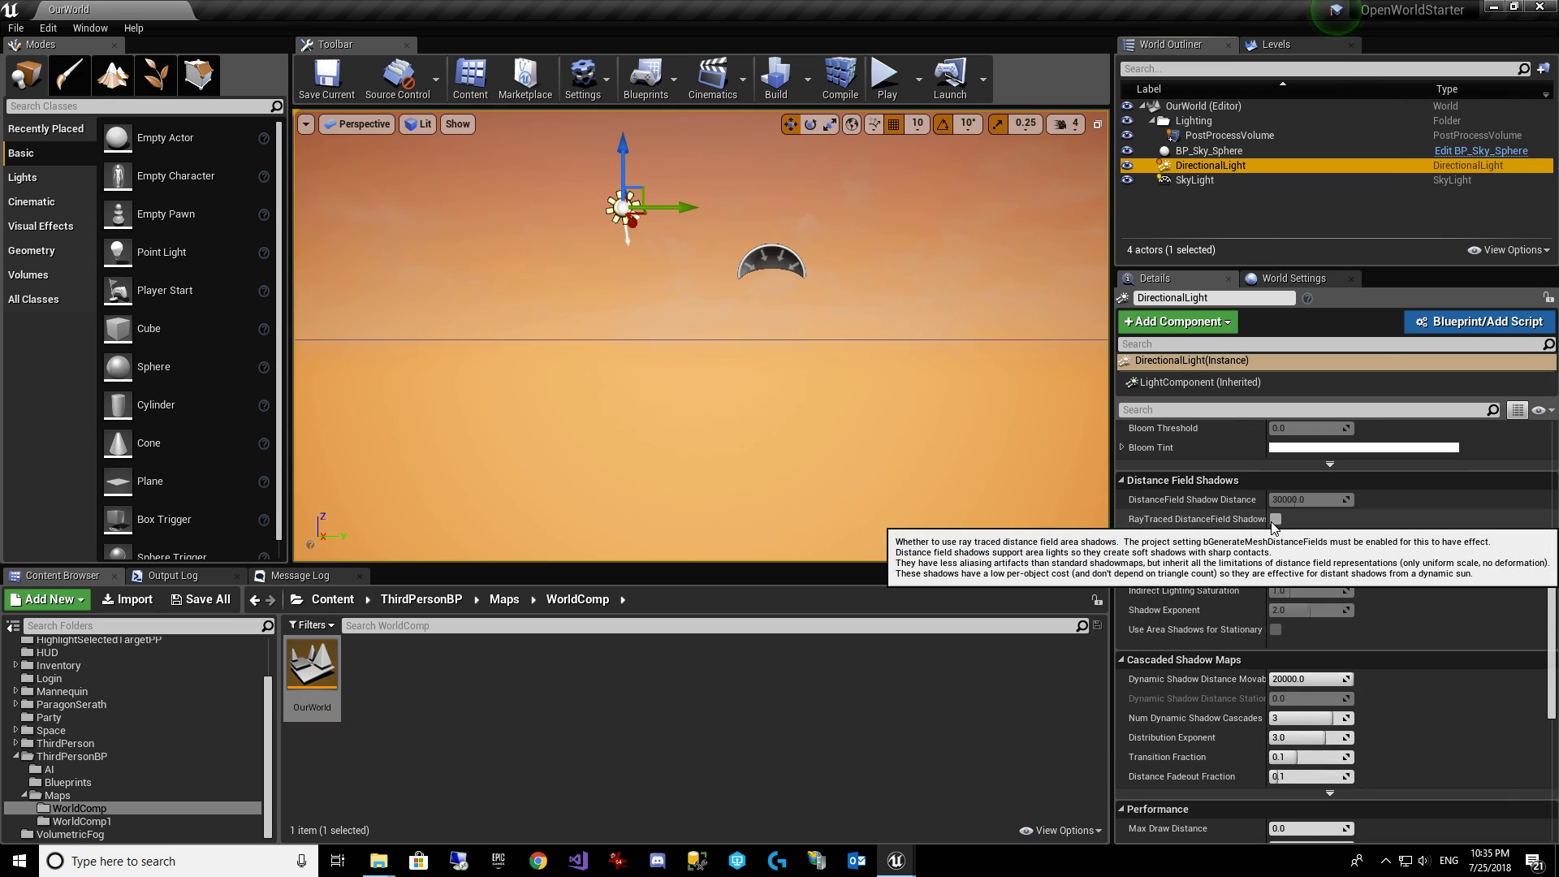
click(1275, 519)
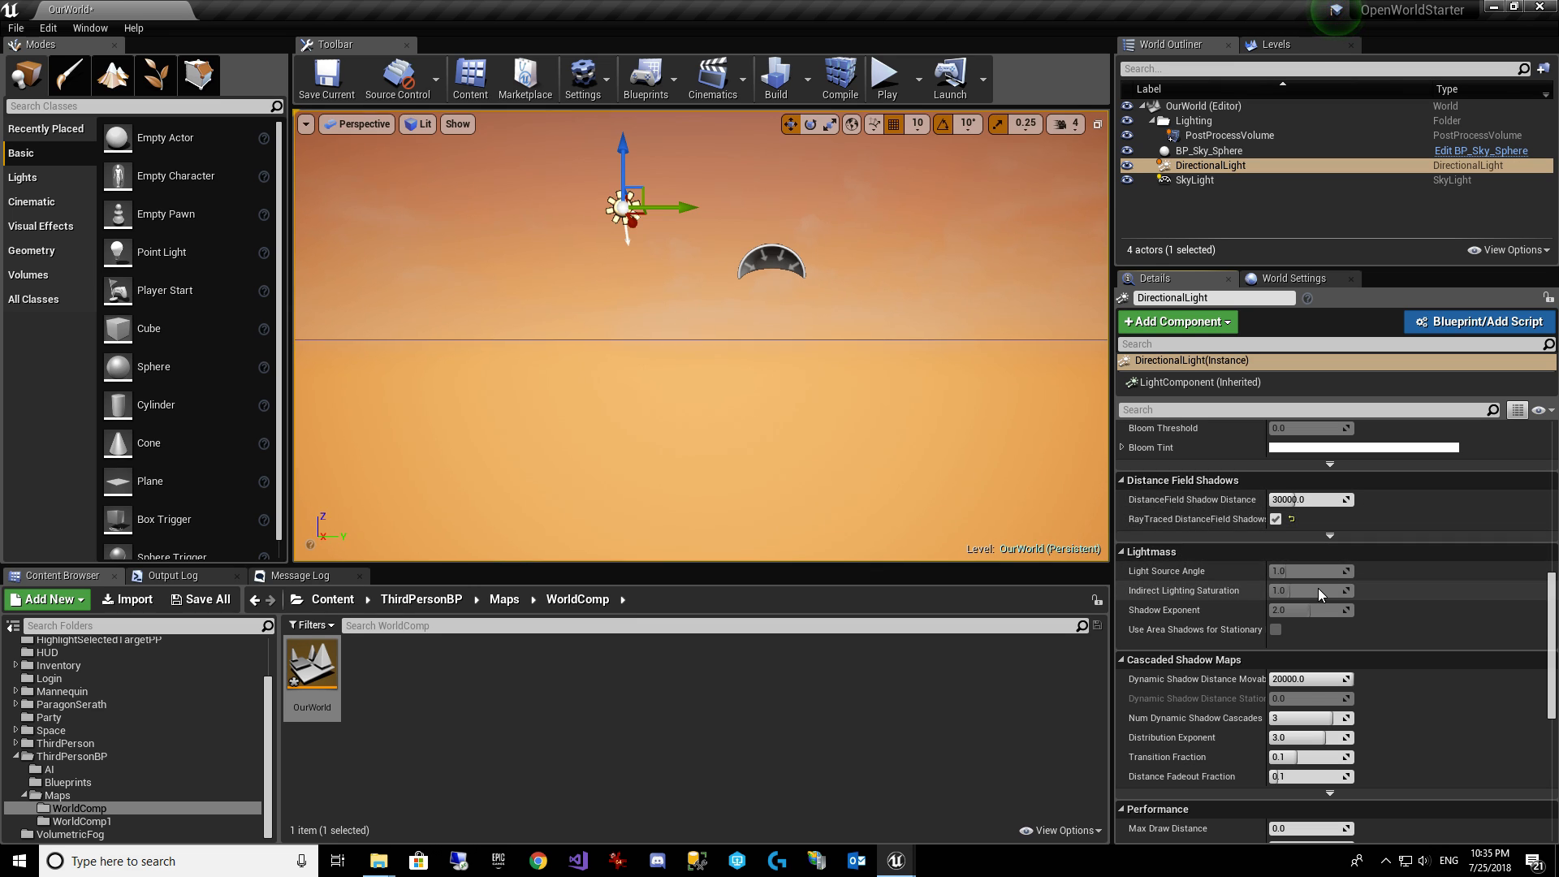
scroll(1318, 587, down, 6)
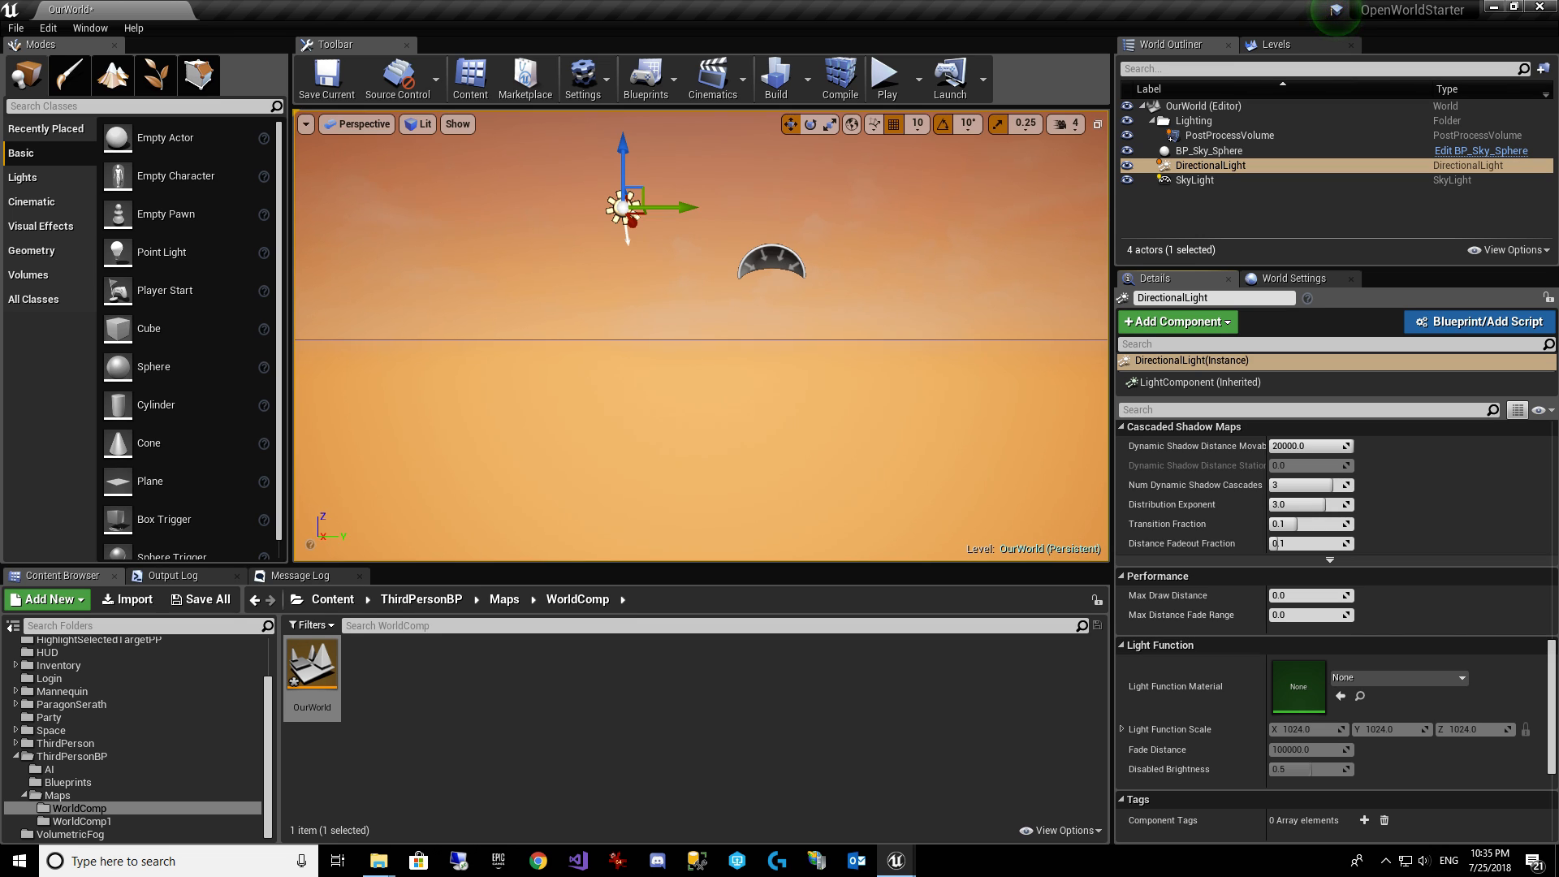
scroll(1434, 603, up, 14)
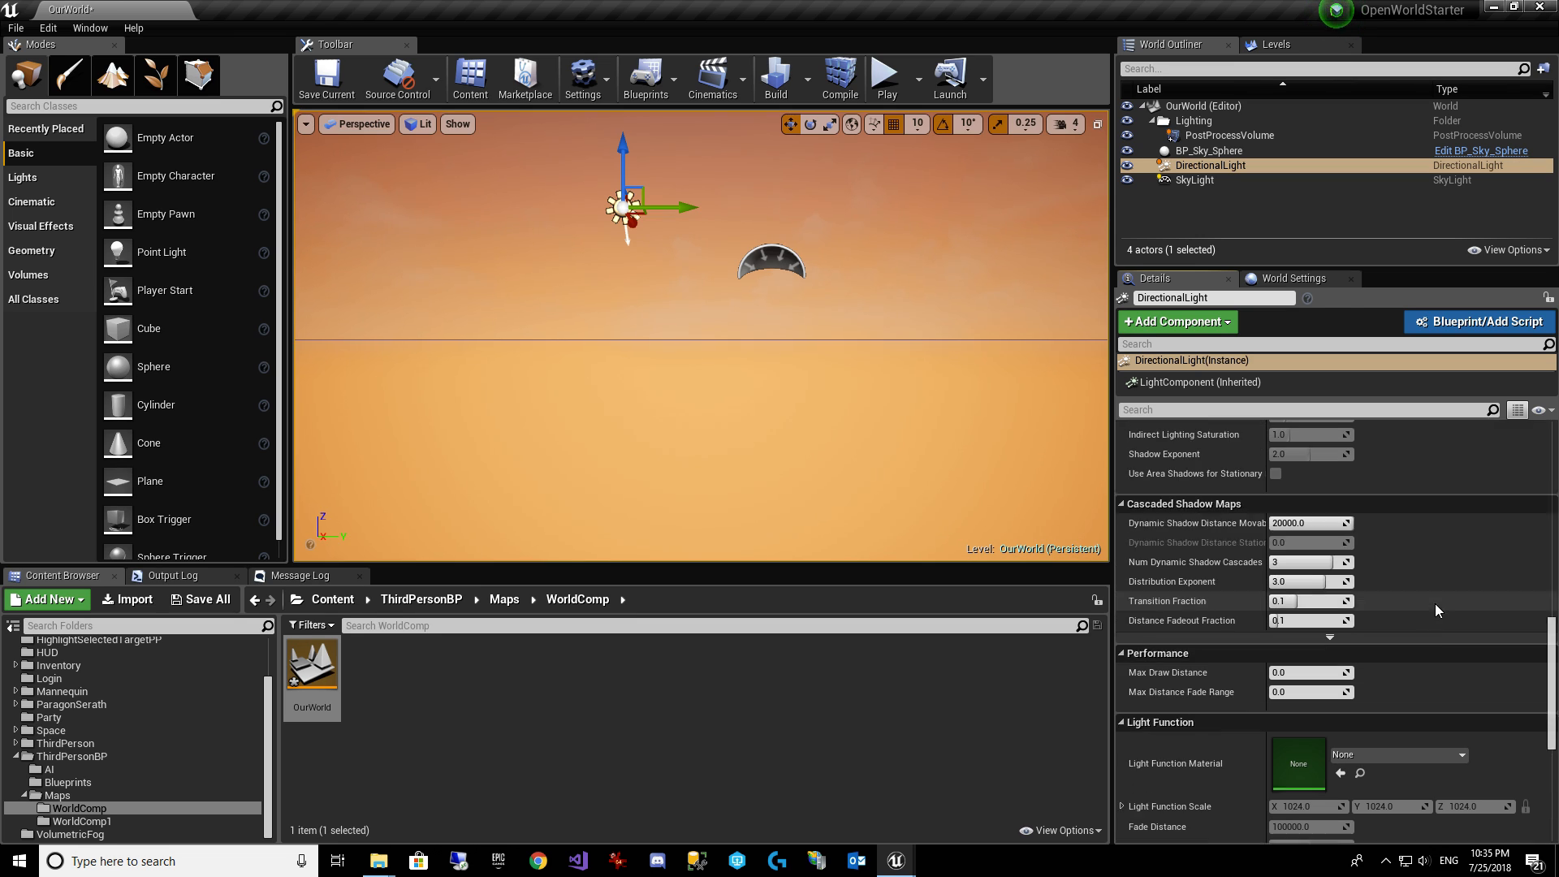
Set the SkyLight's mobility to Movable and its intensity to 2, and save the level.
click(1218, 180)
scroll(1355, 670, up, 6)
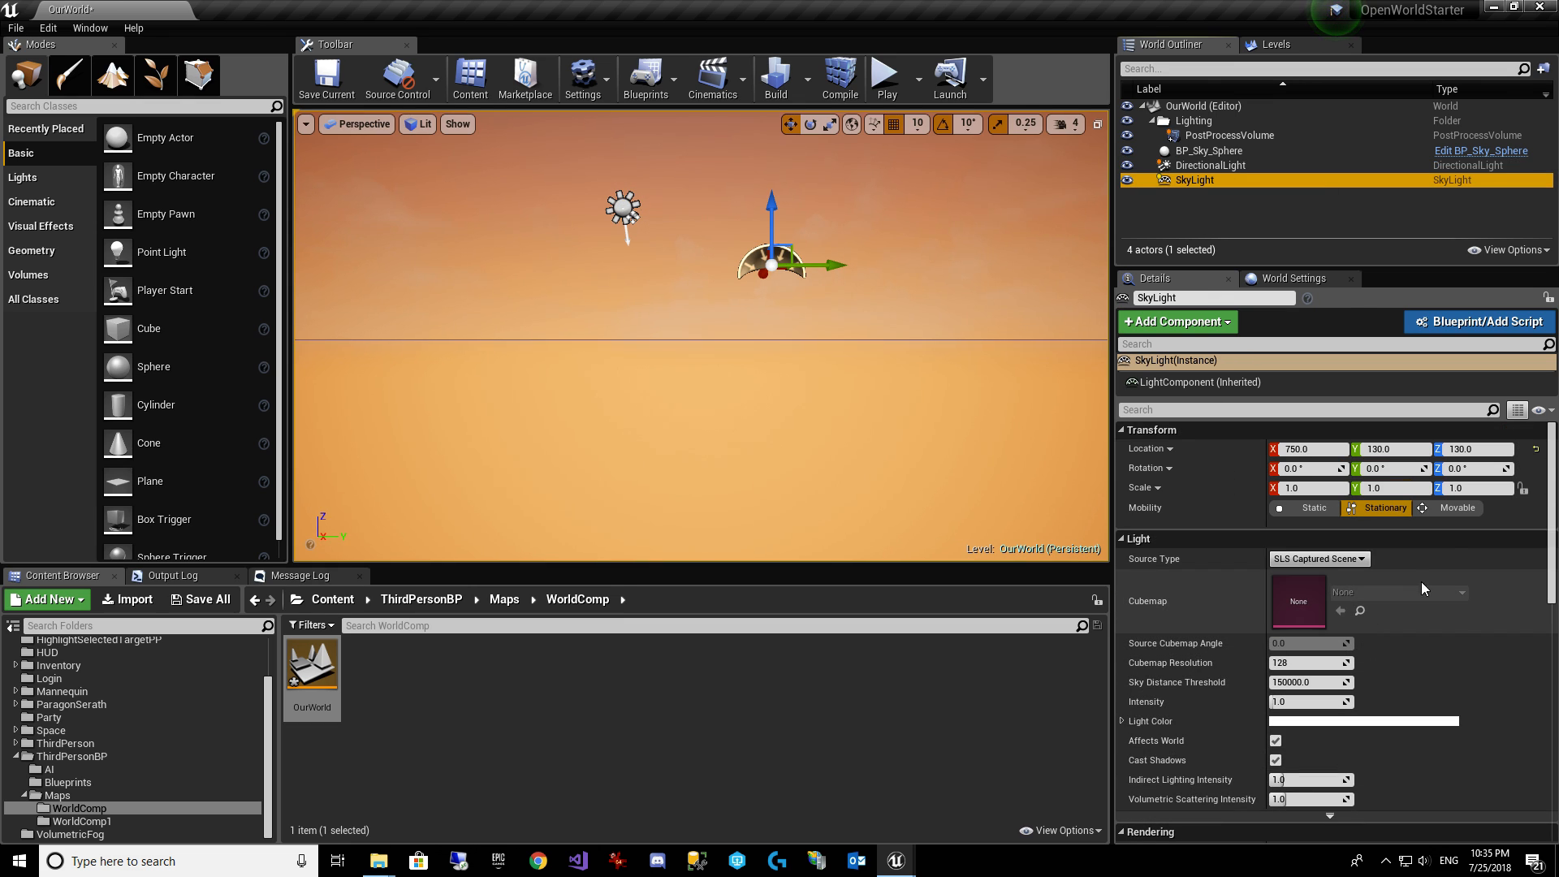
click(1470, 513)
scroll(1388, 597, down, 4)
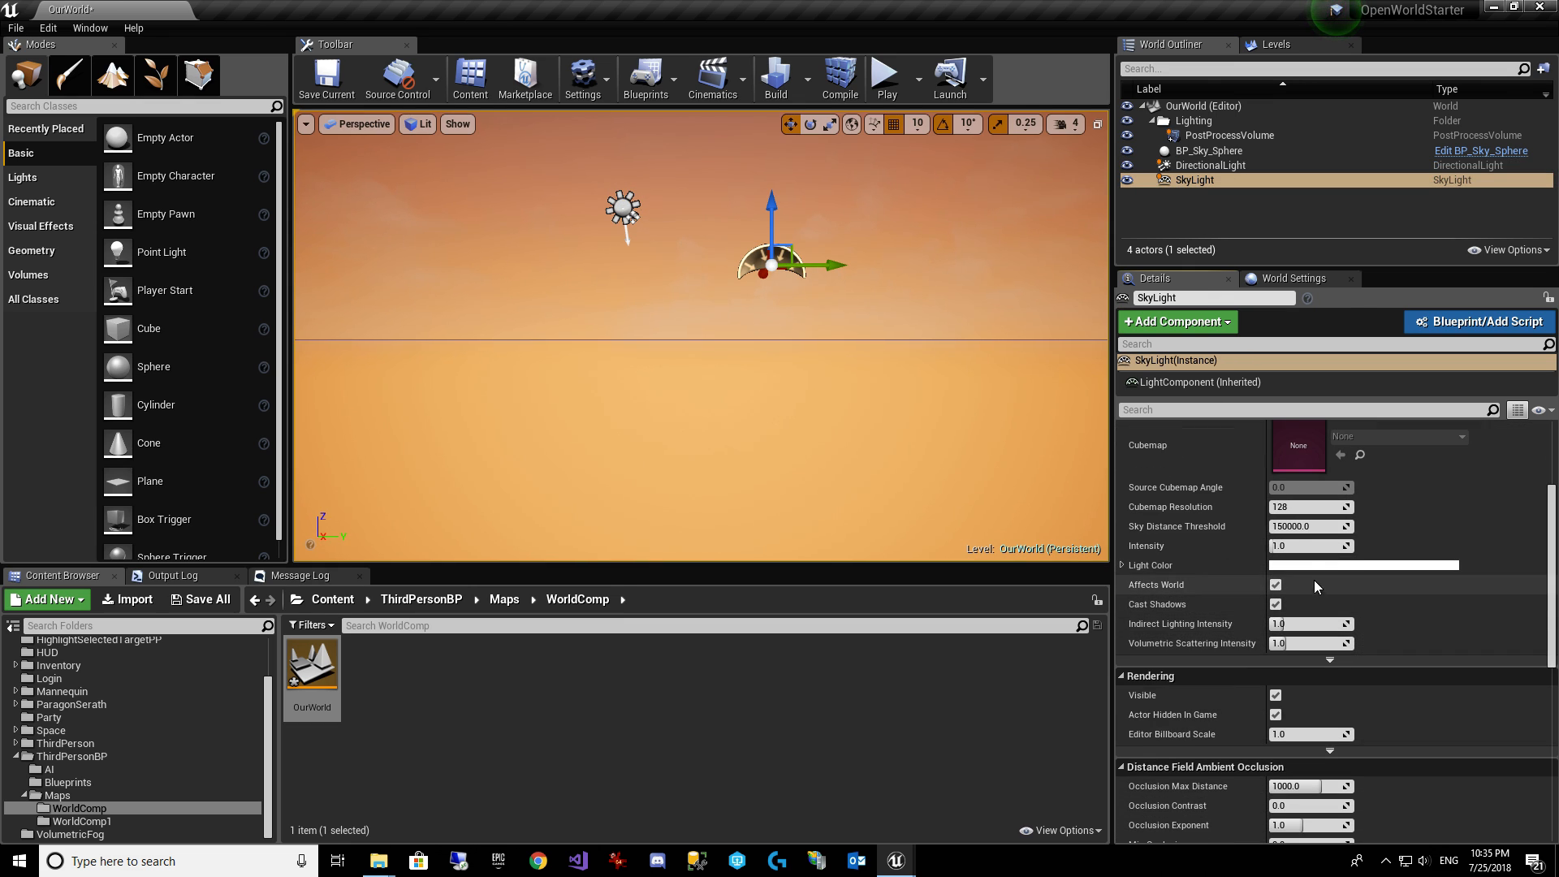
click(1307, 545)
text(2)
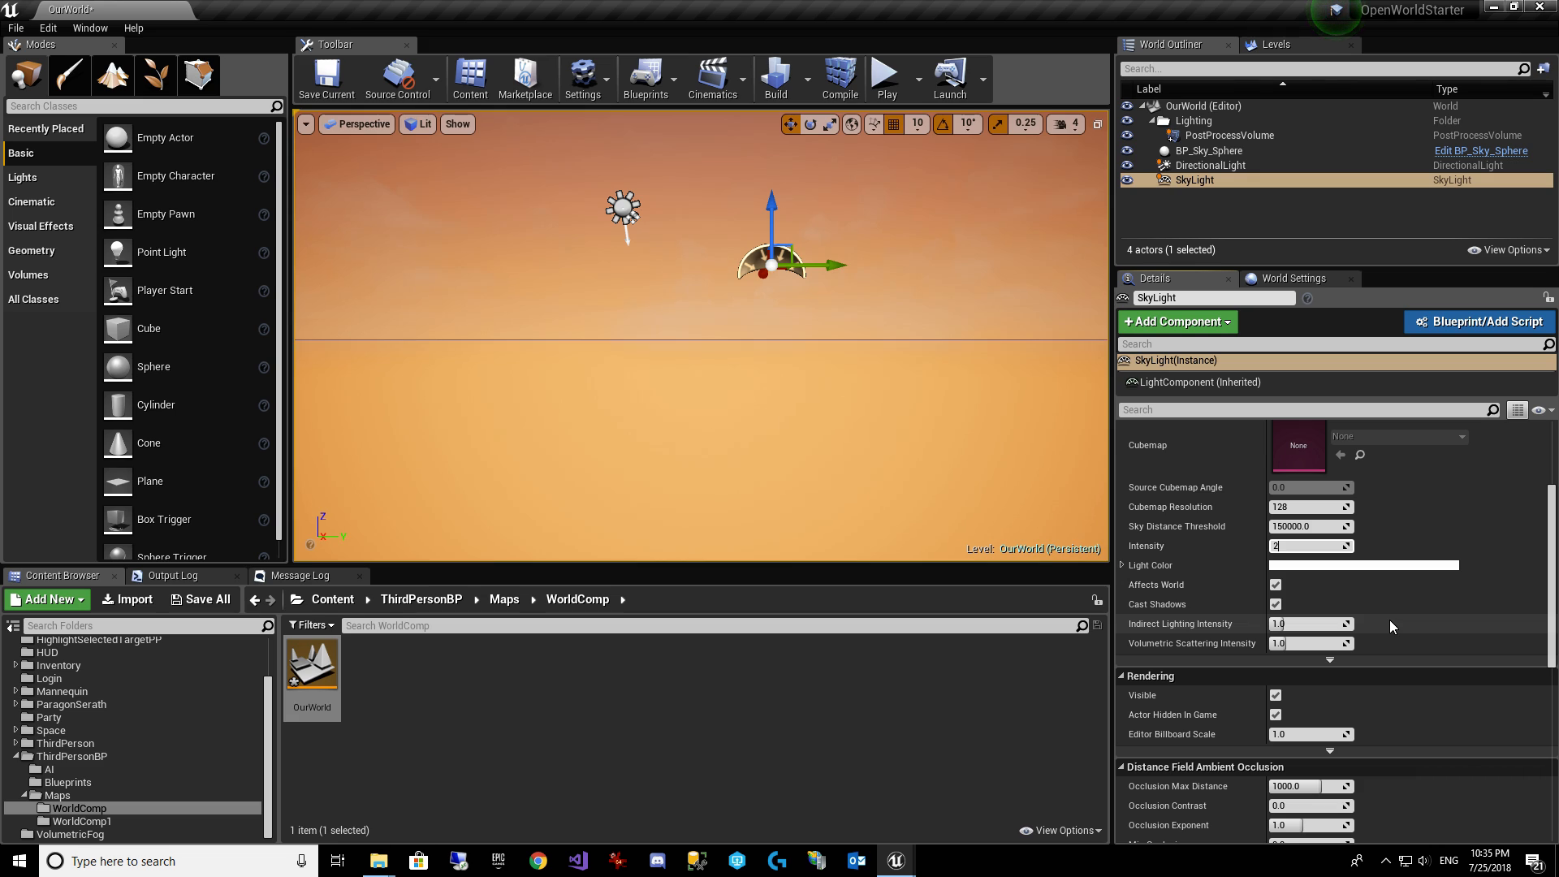
key(Return)
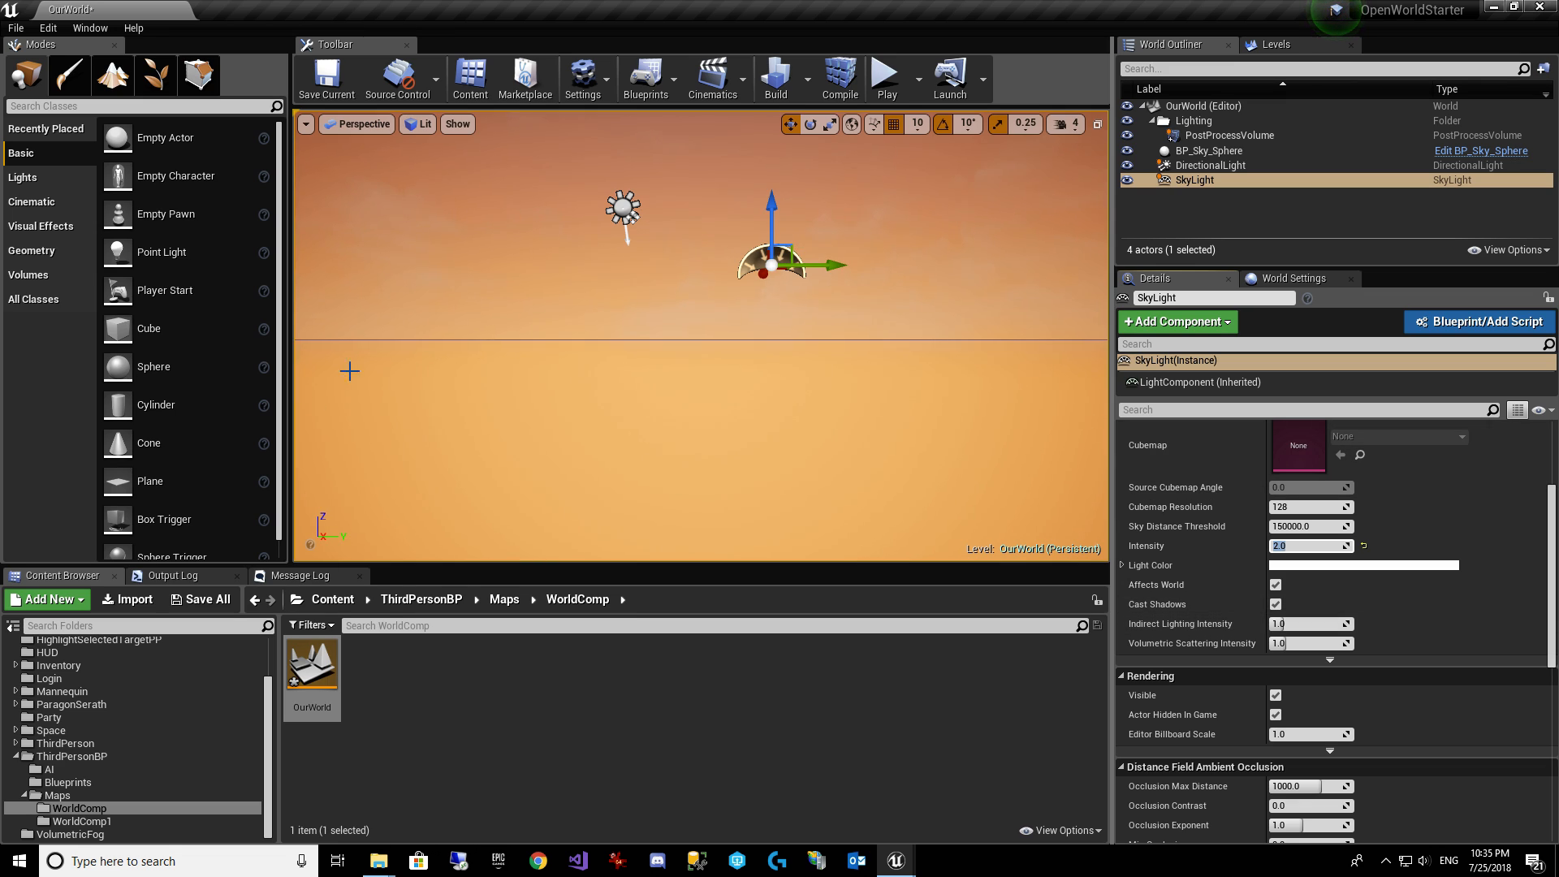
click(338, 96)
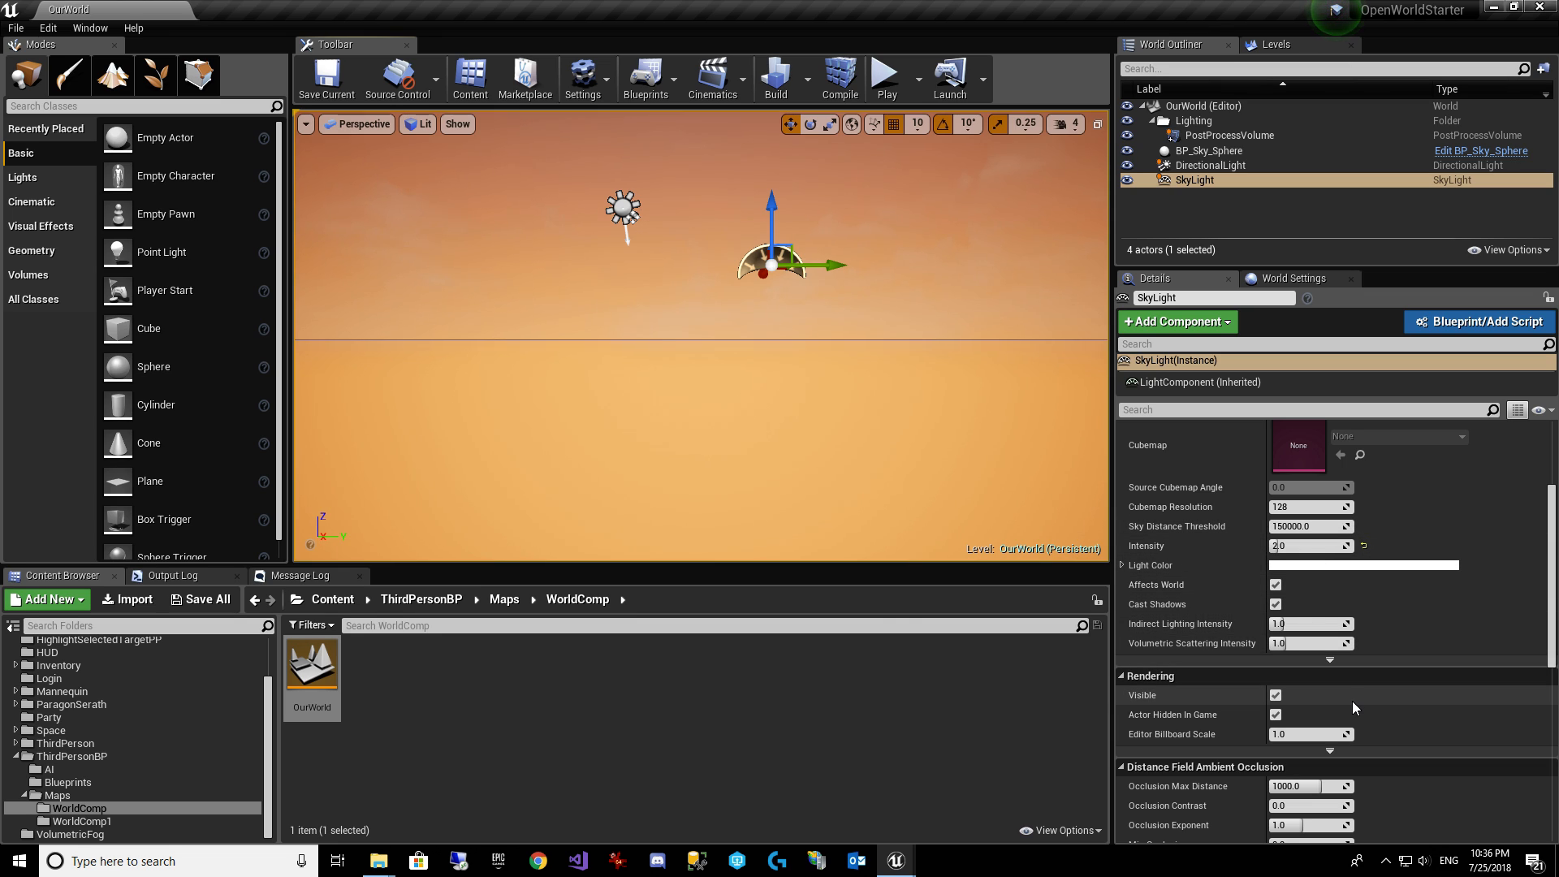
scroll(1409, 666, down, 3)
scroll(1409, 669, down, 4)
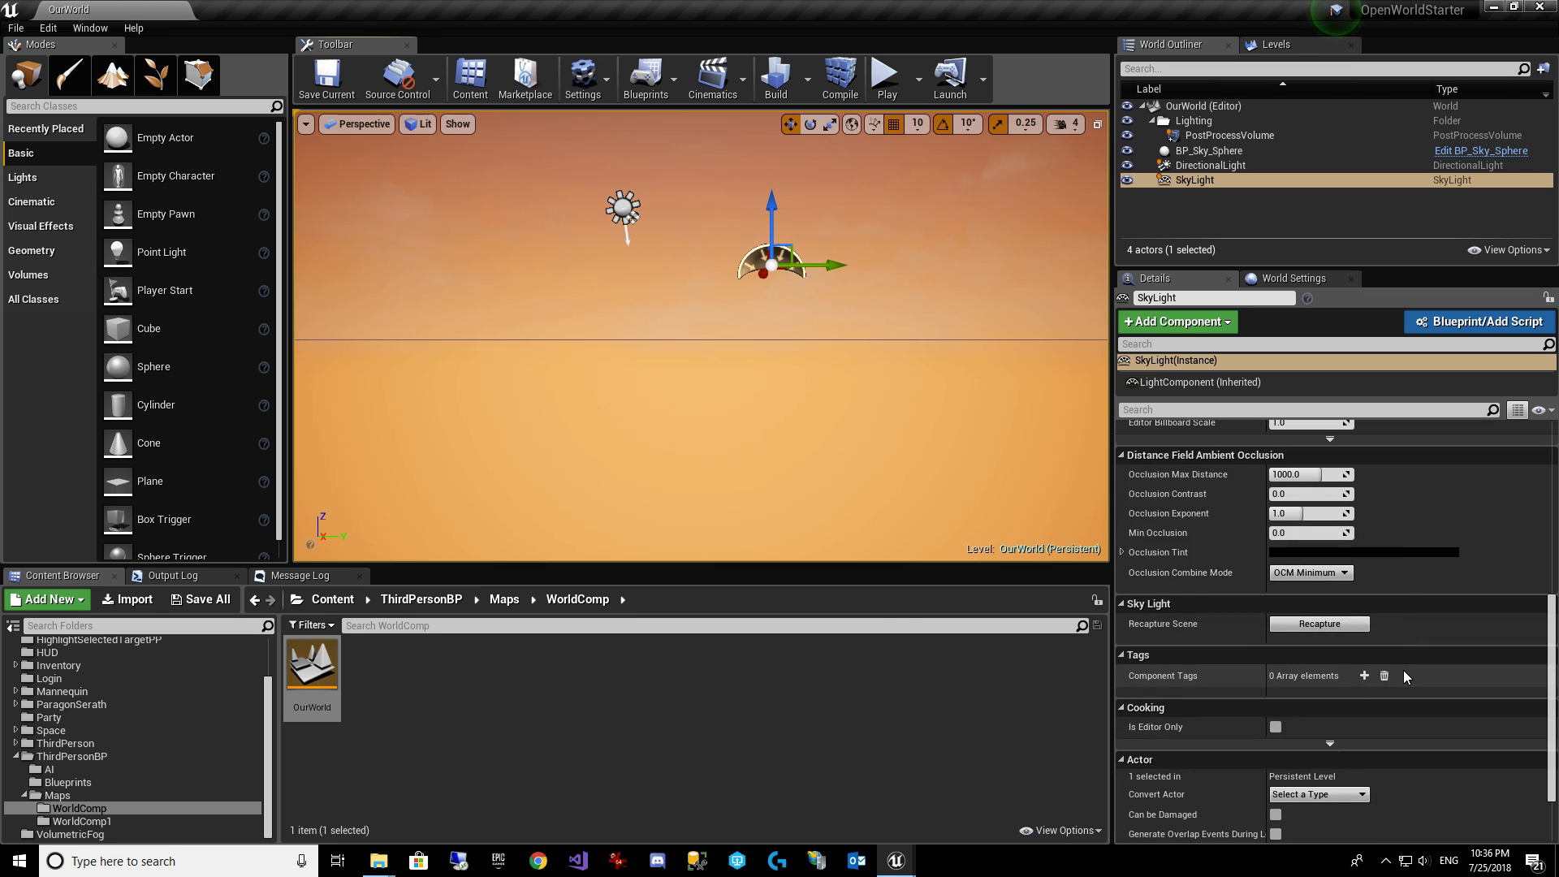
scroll(1402, 670, up, 7)
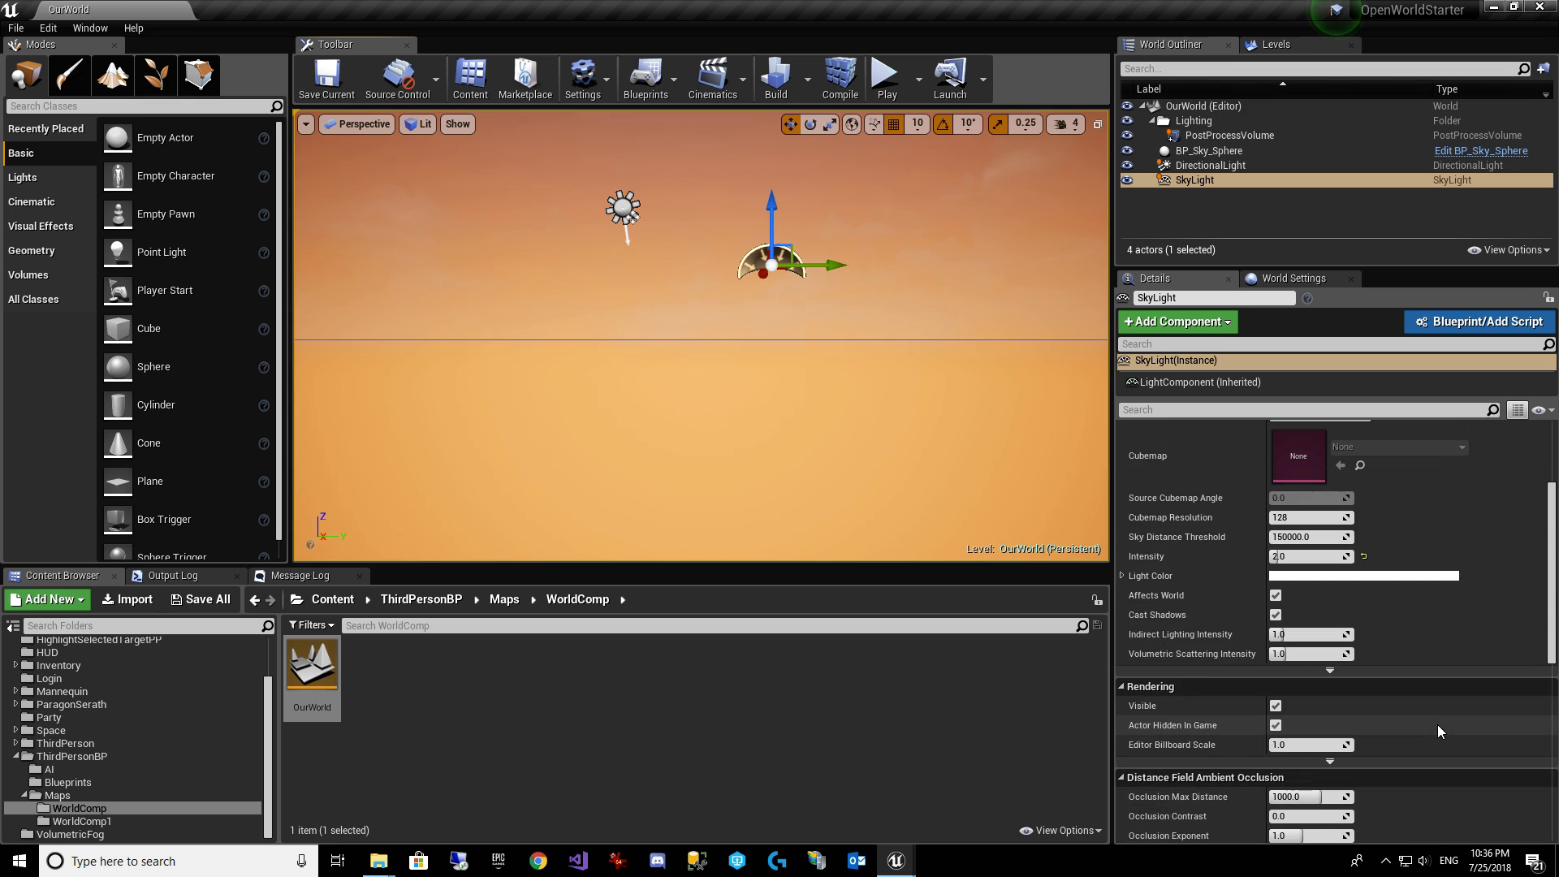
scroll(1437, 724, up, 3)
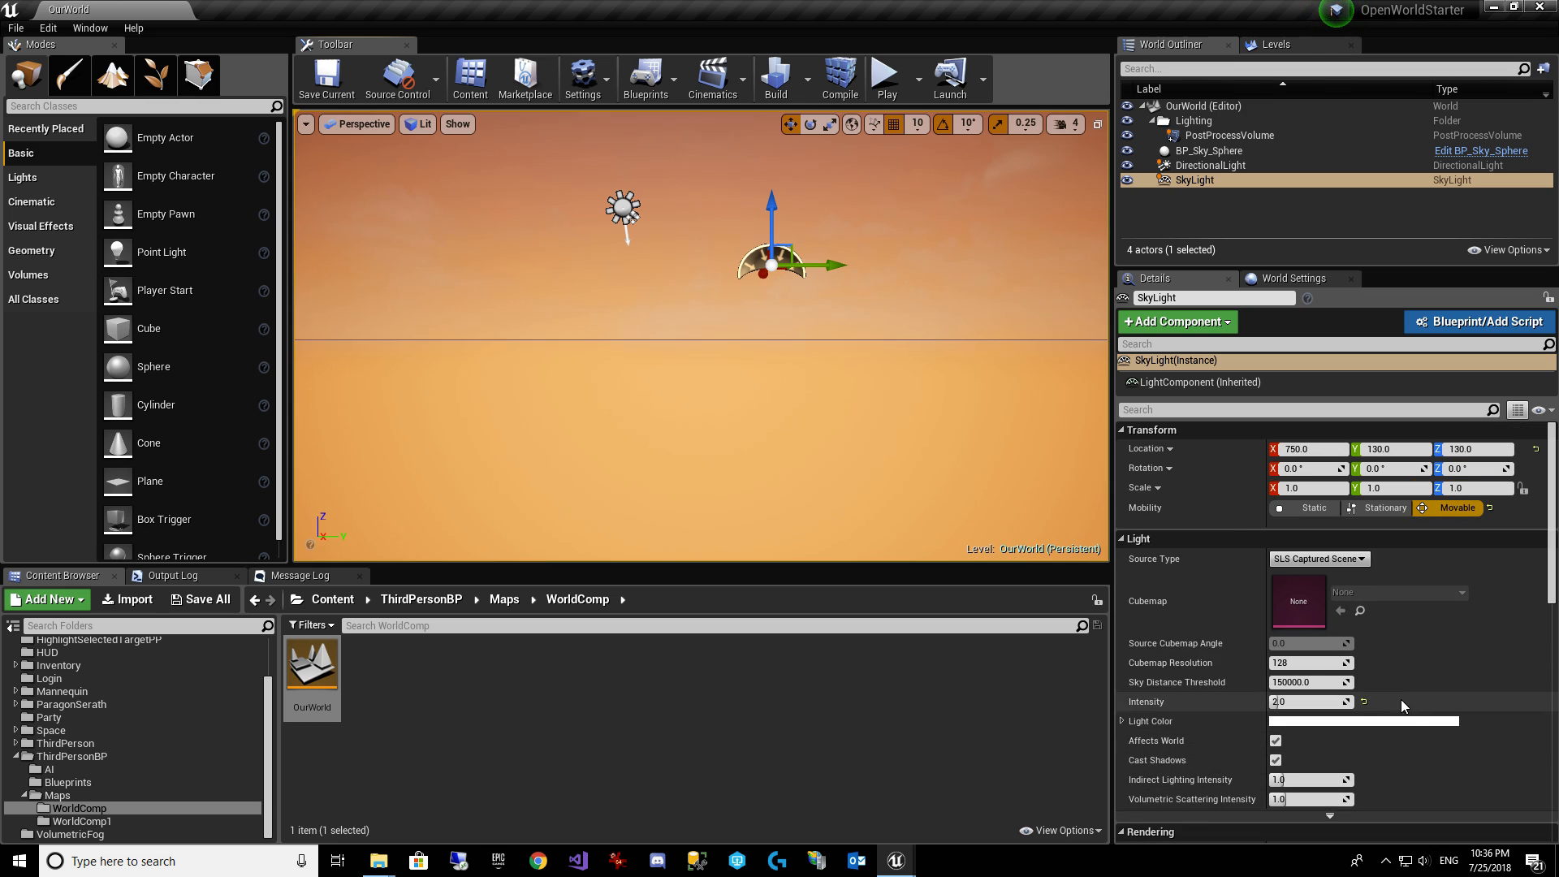
click(1202, 153)
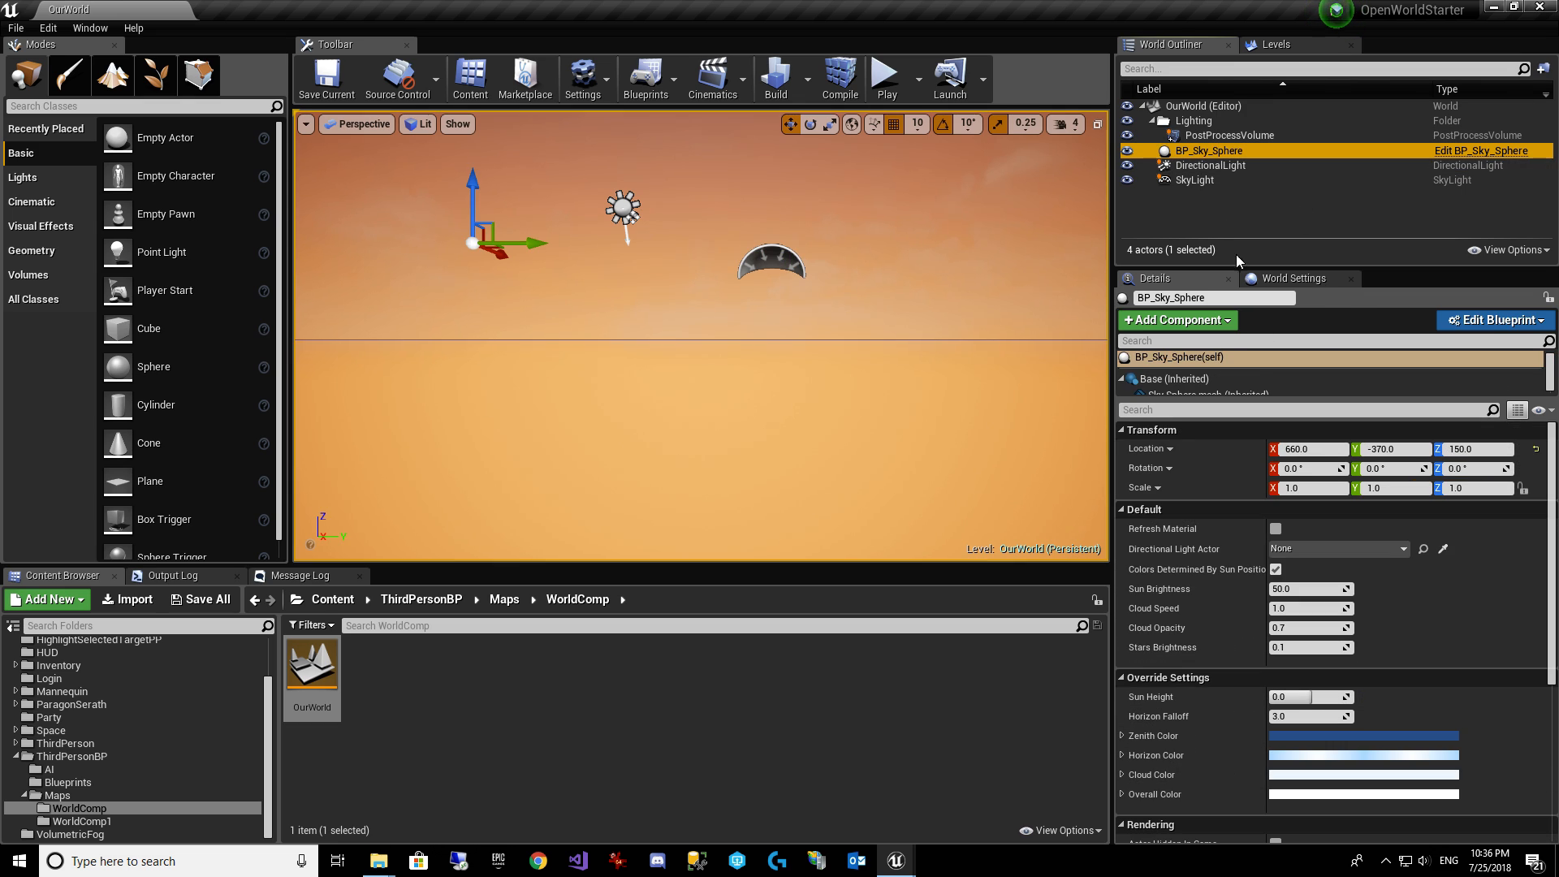
click(1312, 544)
click(1201, 185)
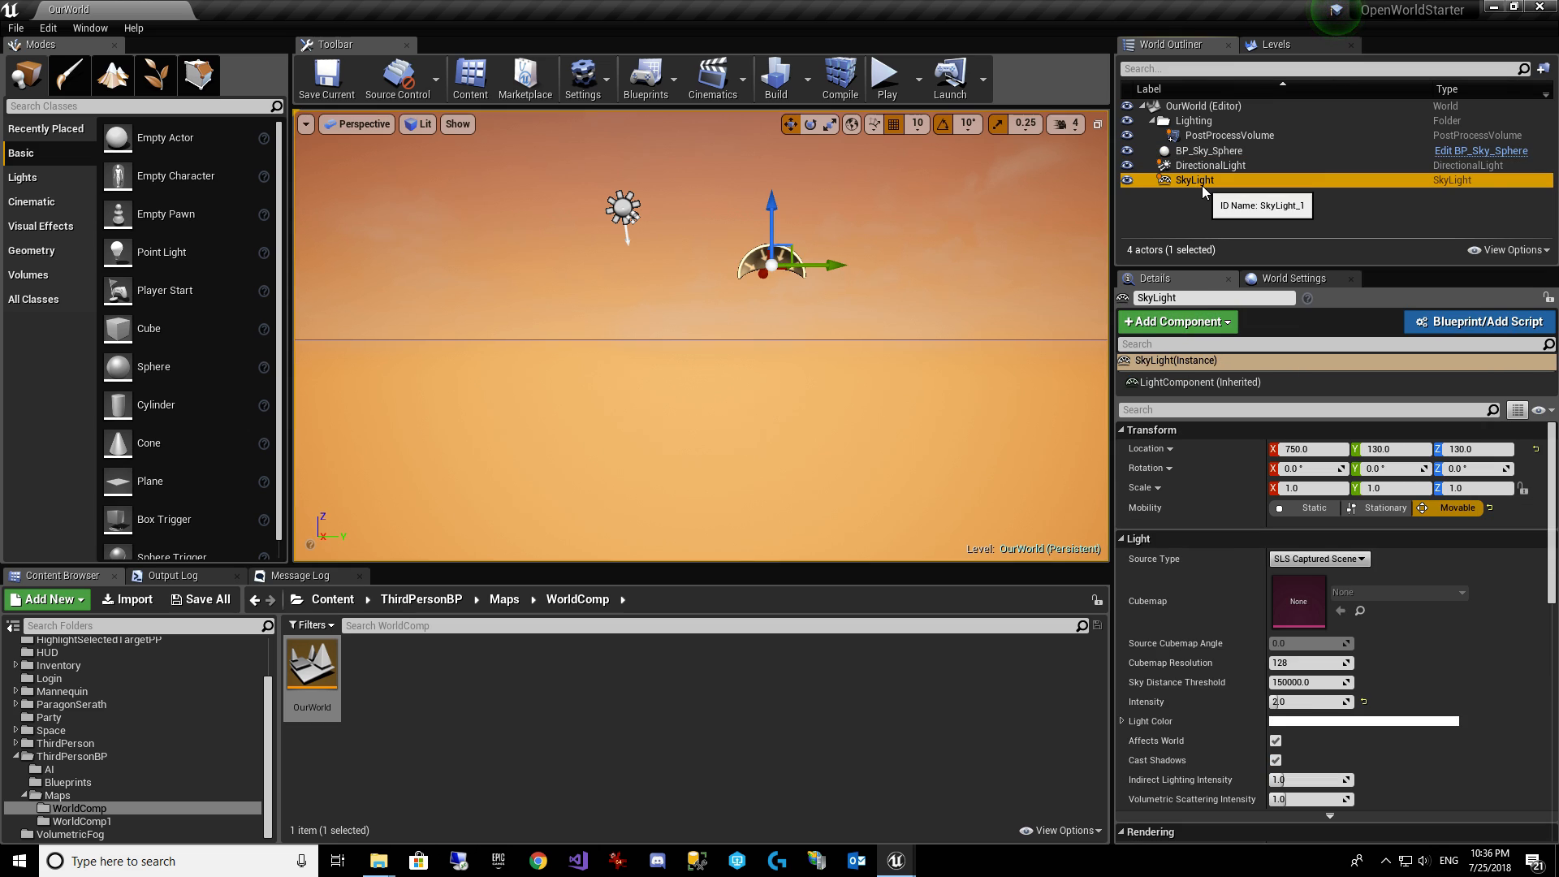
Rename the DirectionalLight actor as TheSun.
click(1210, 166)
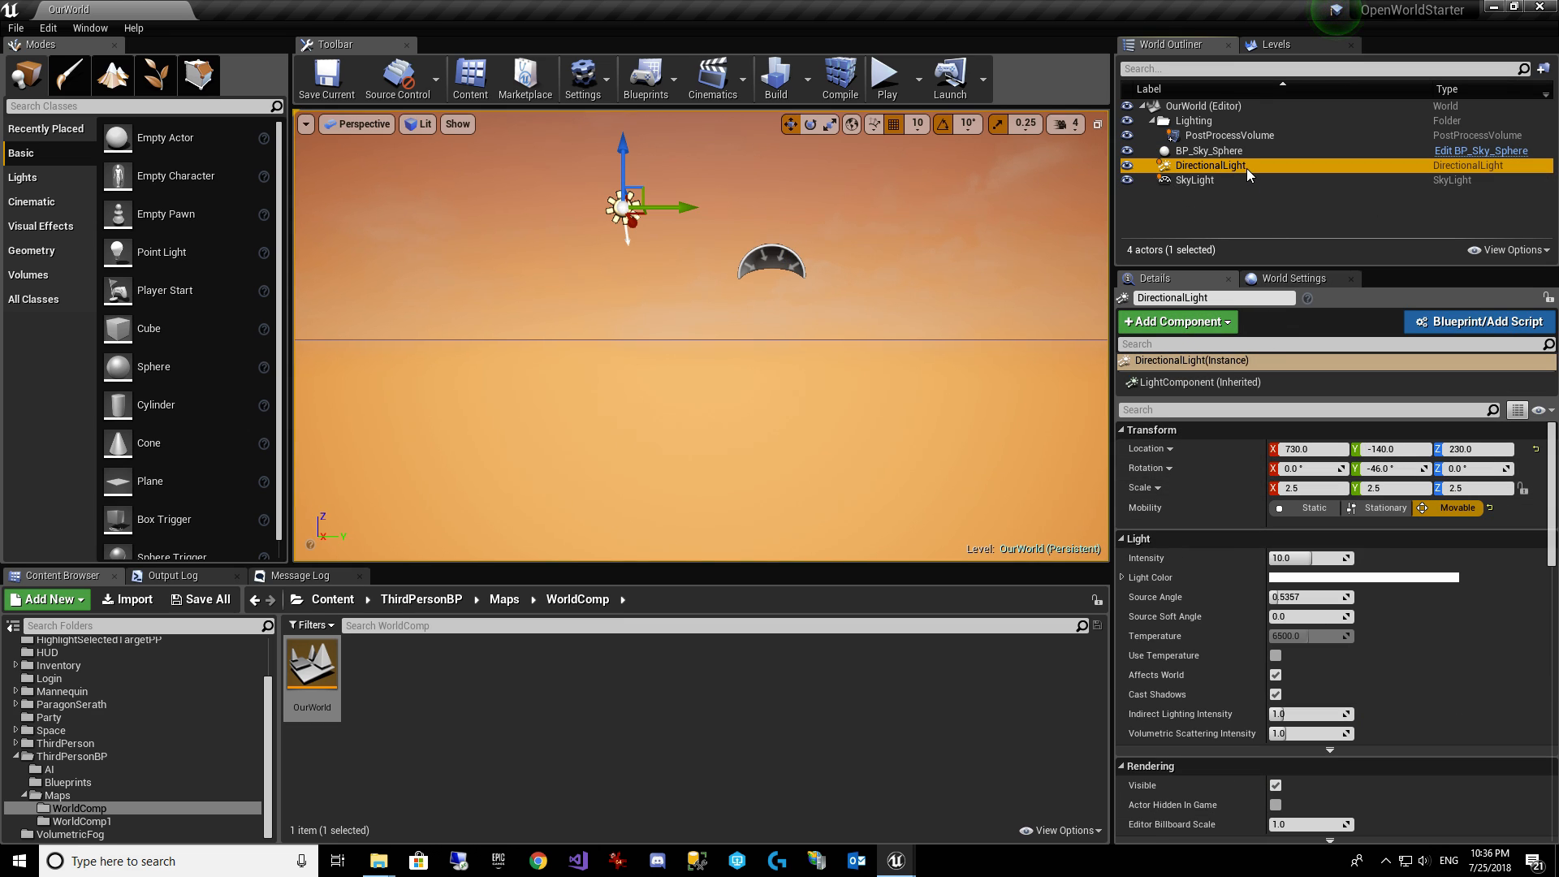
click(1285, 305)
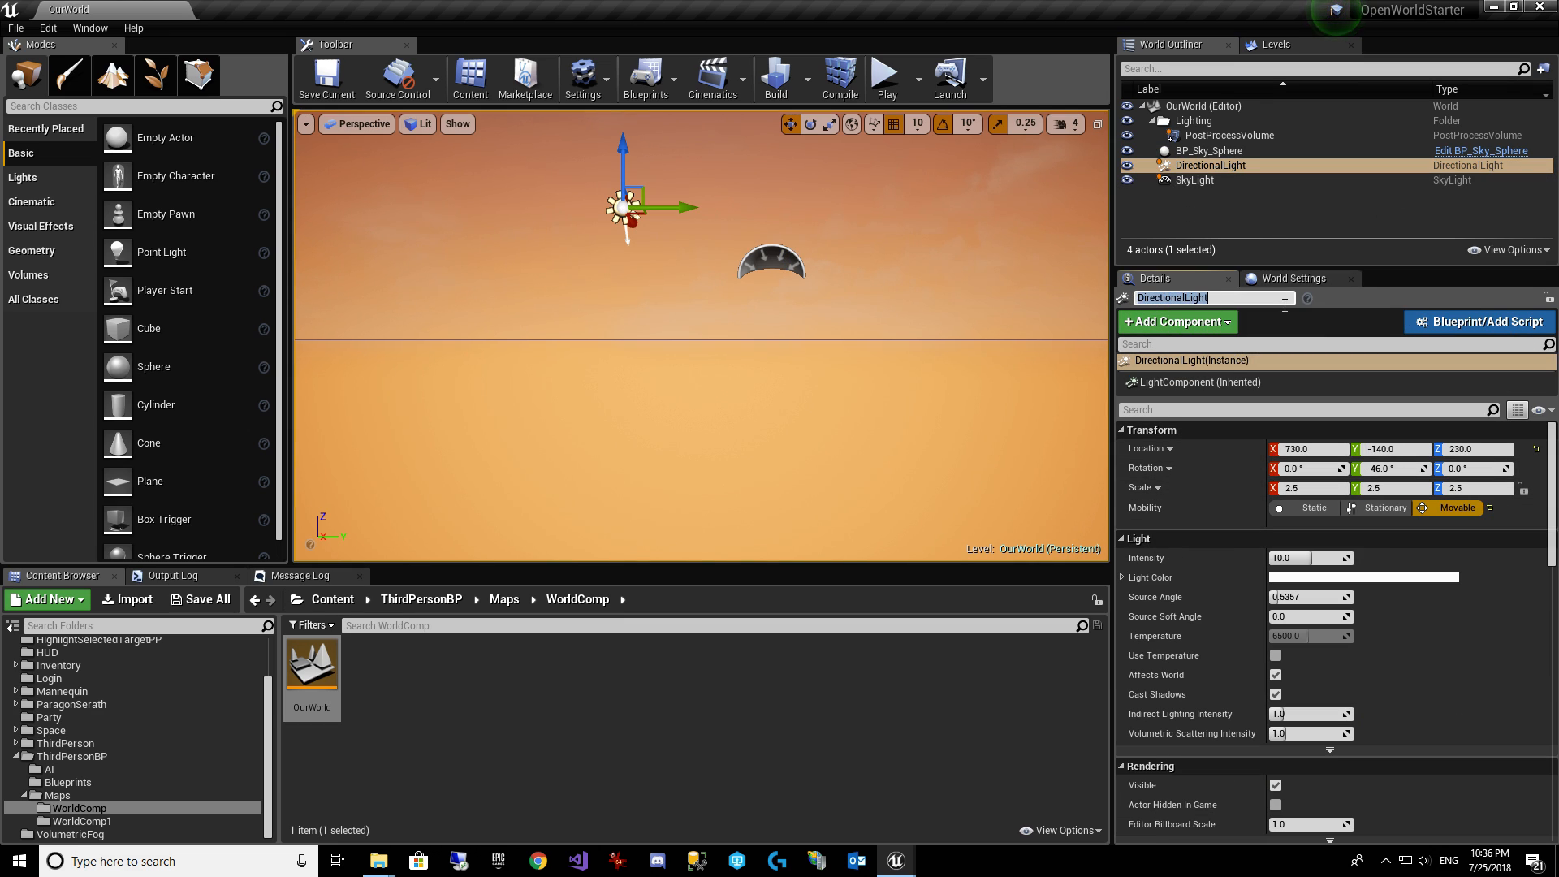
text(TheSun)
key(Return)
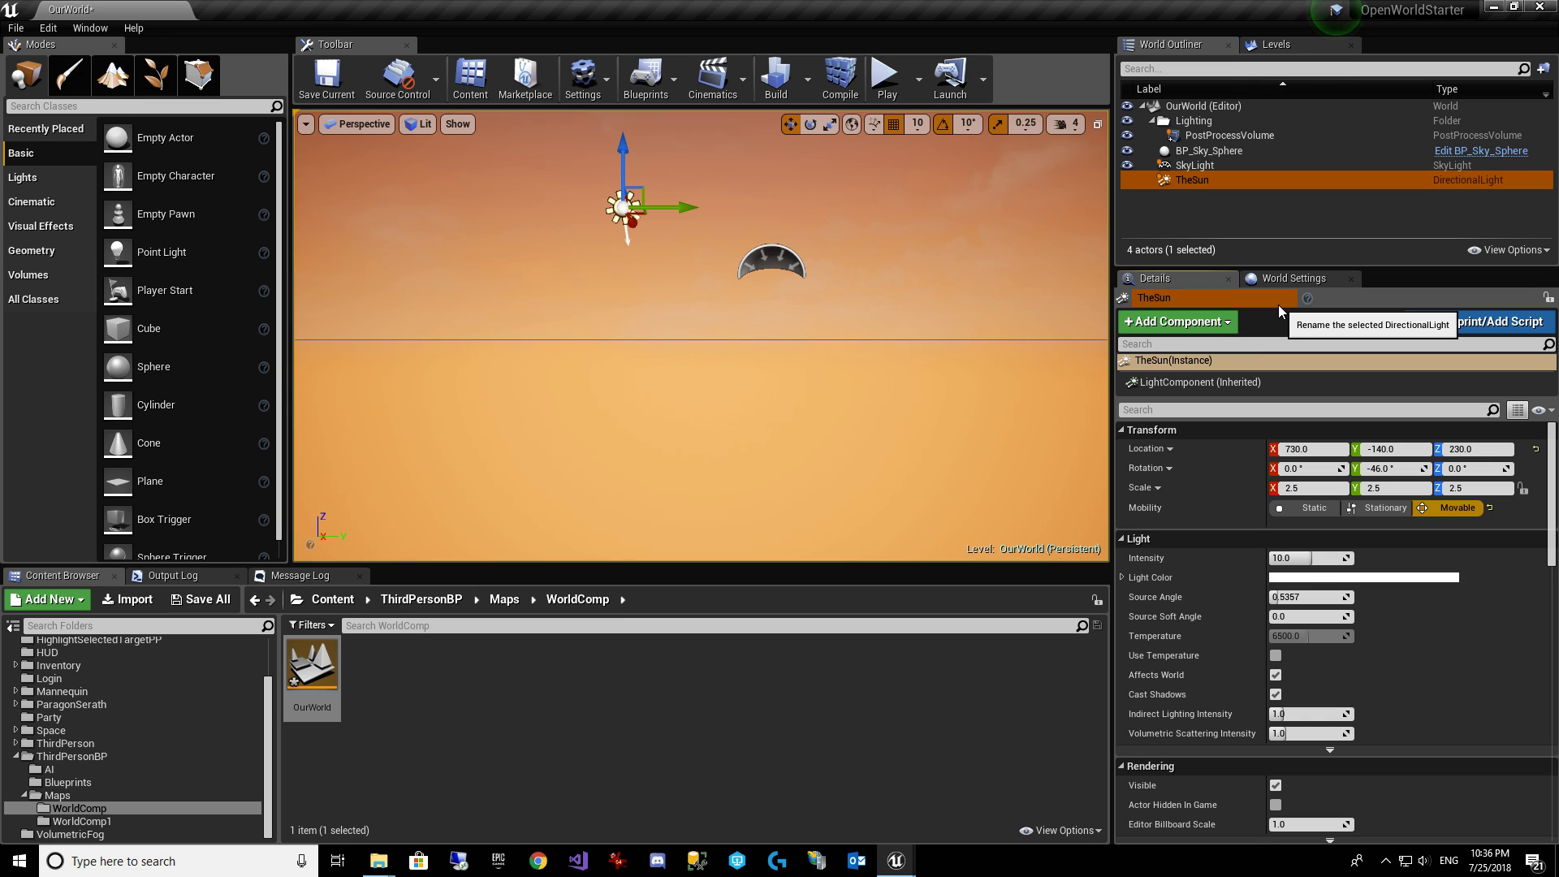
Assign TheSun as the Directional Light Actor of BP_Sky_Sphere and save the level.
click(1210, 151)
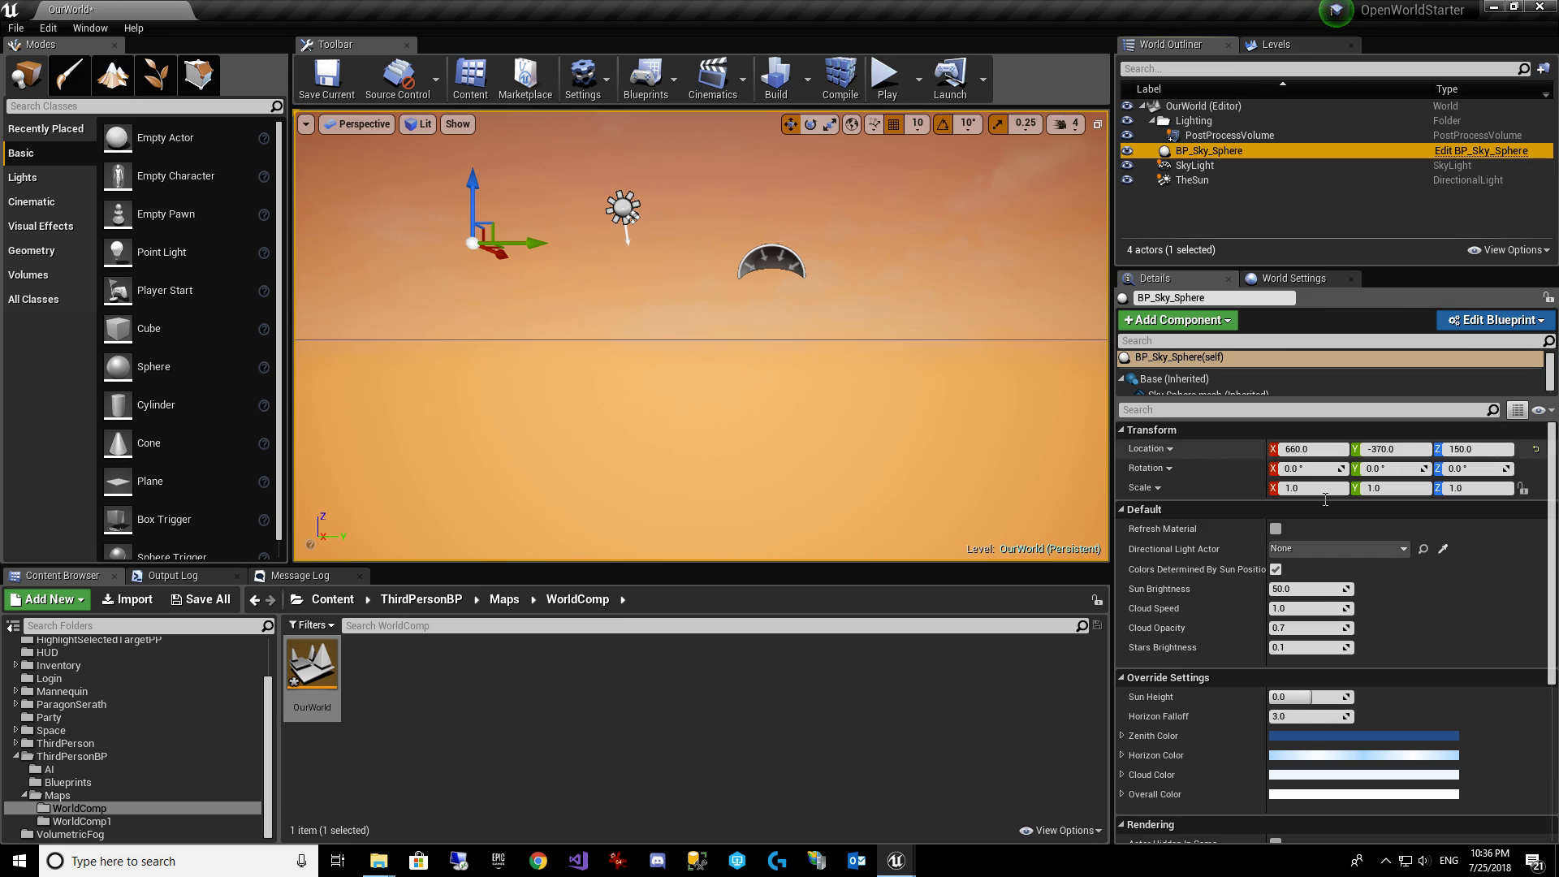
click(1318, 550)
click(1322, 353)
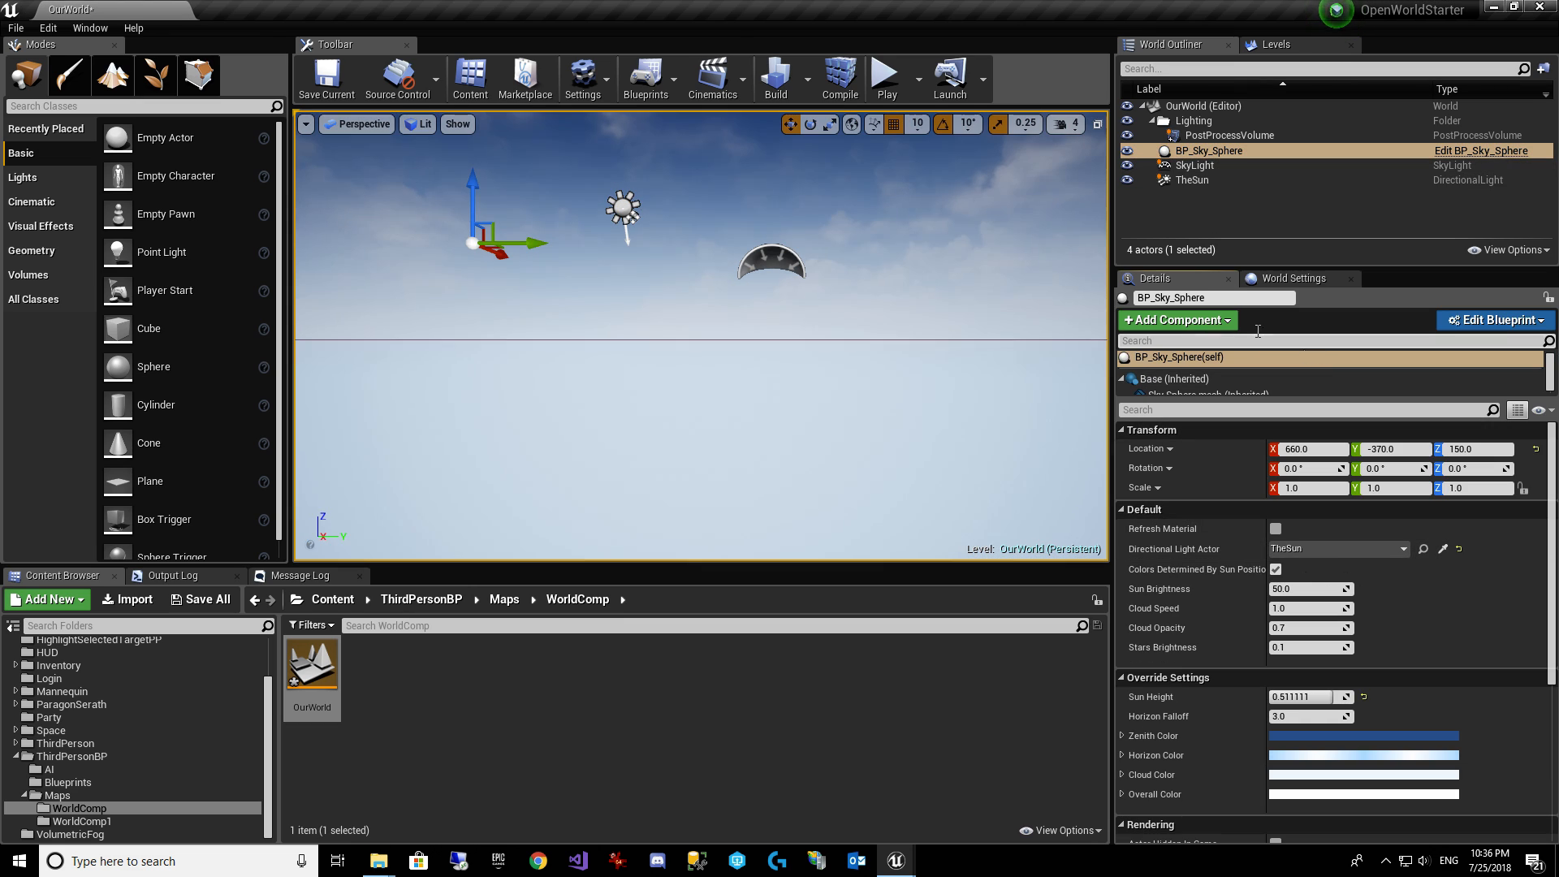
click(327, 89)
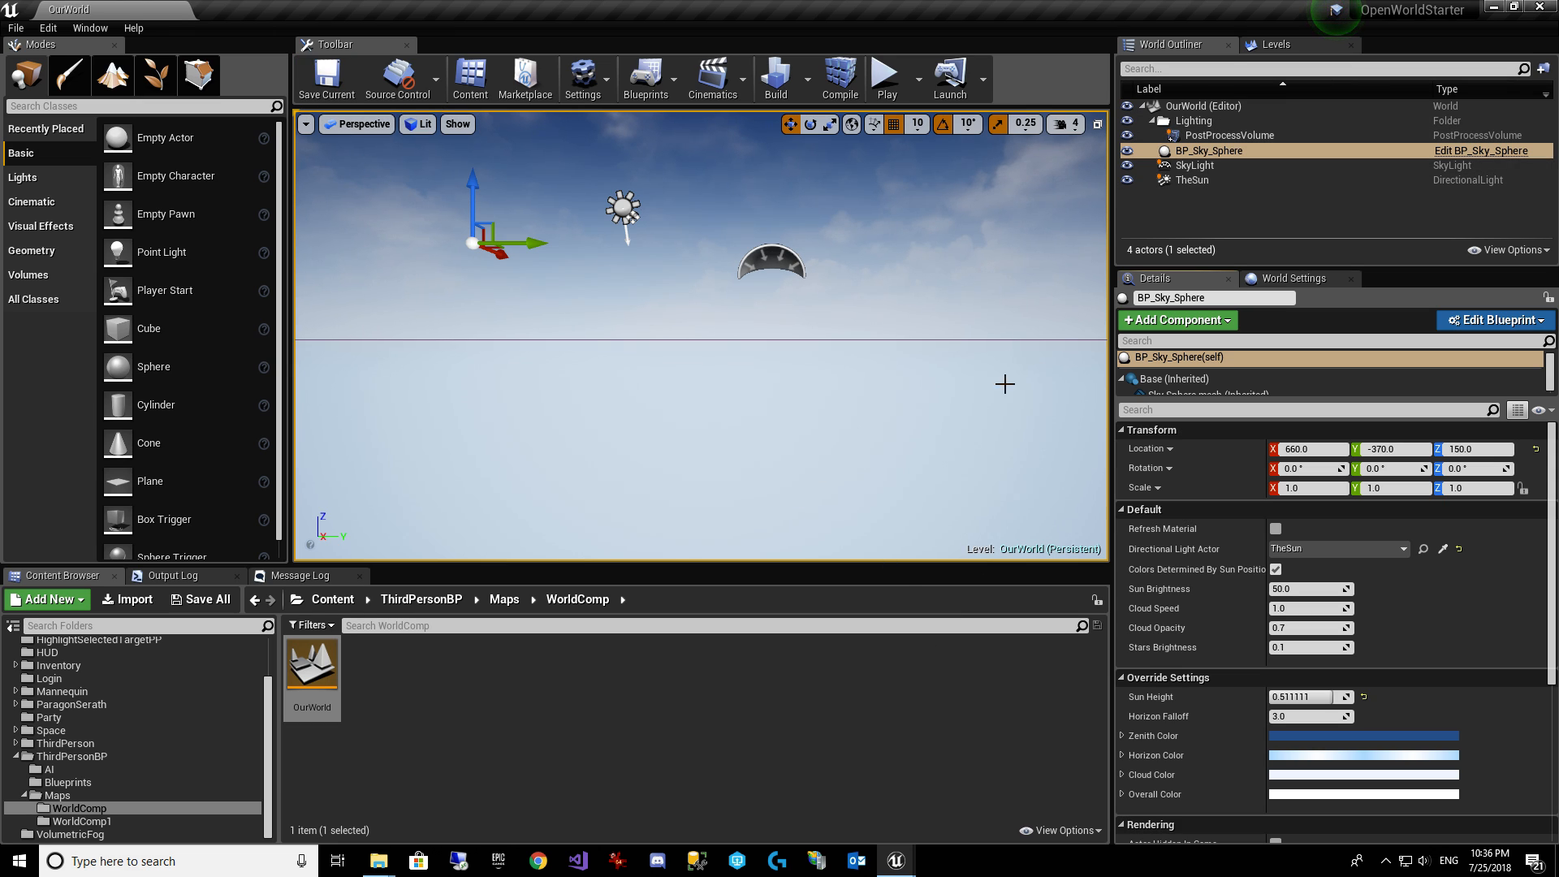
Enable World Composition in the world settings of the OurWorld level.
click(772, 735)
click(46, 31)
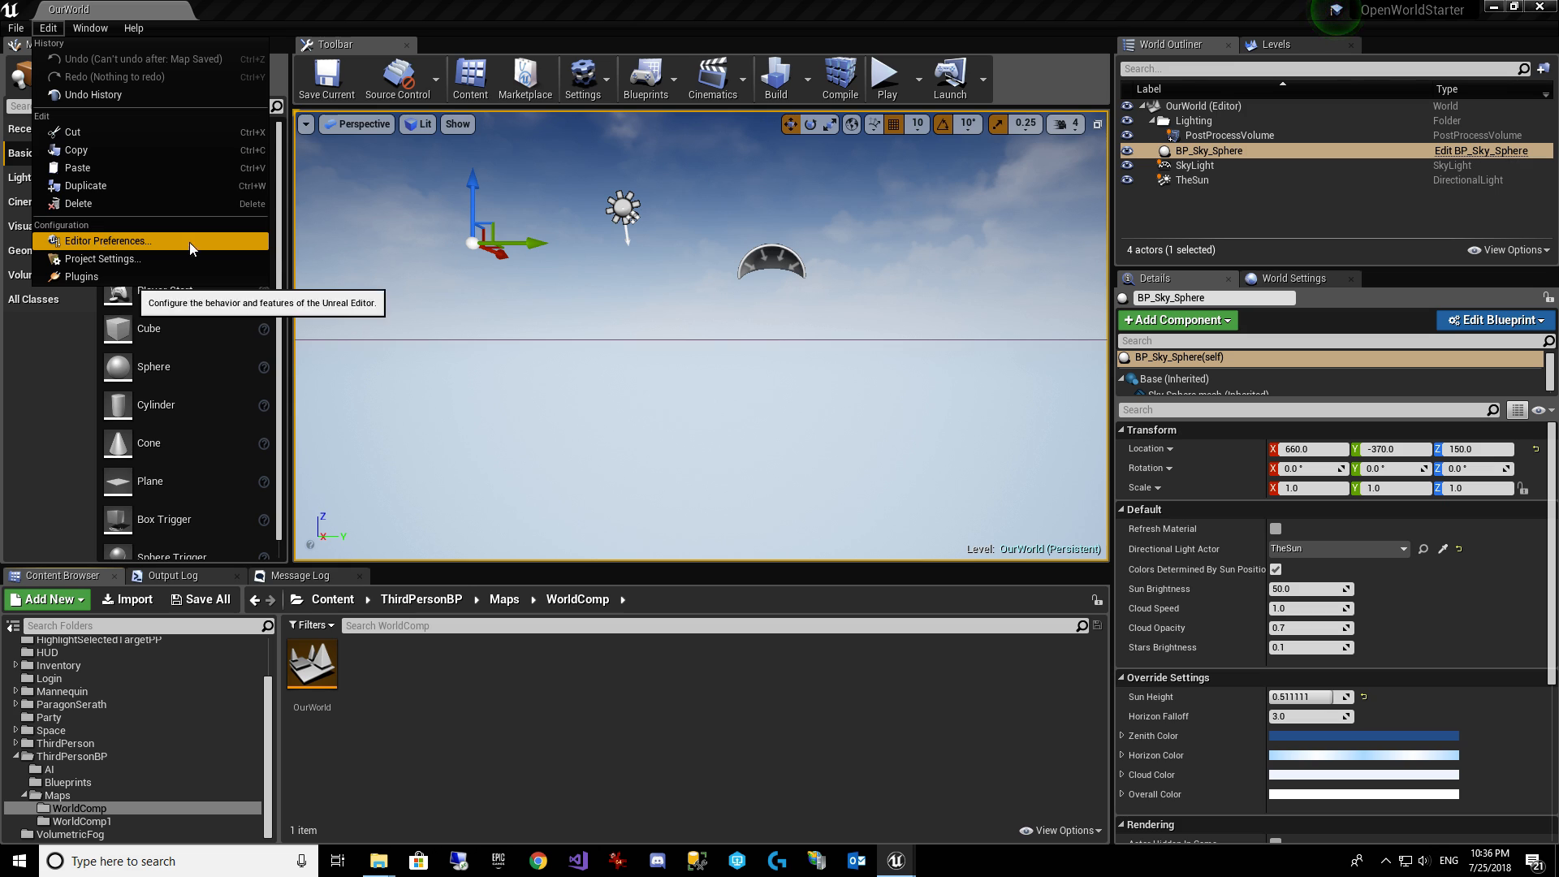
click(1299, 278)
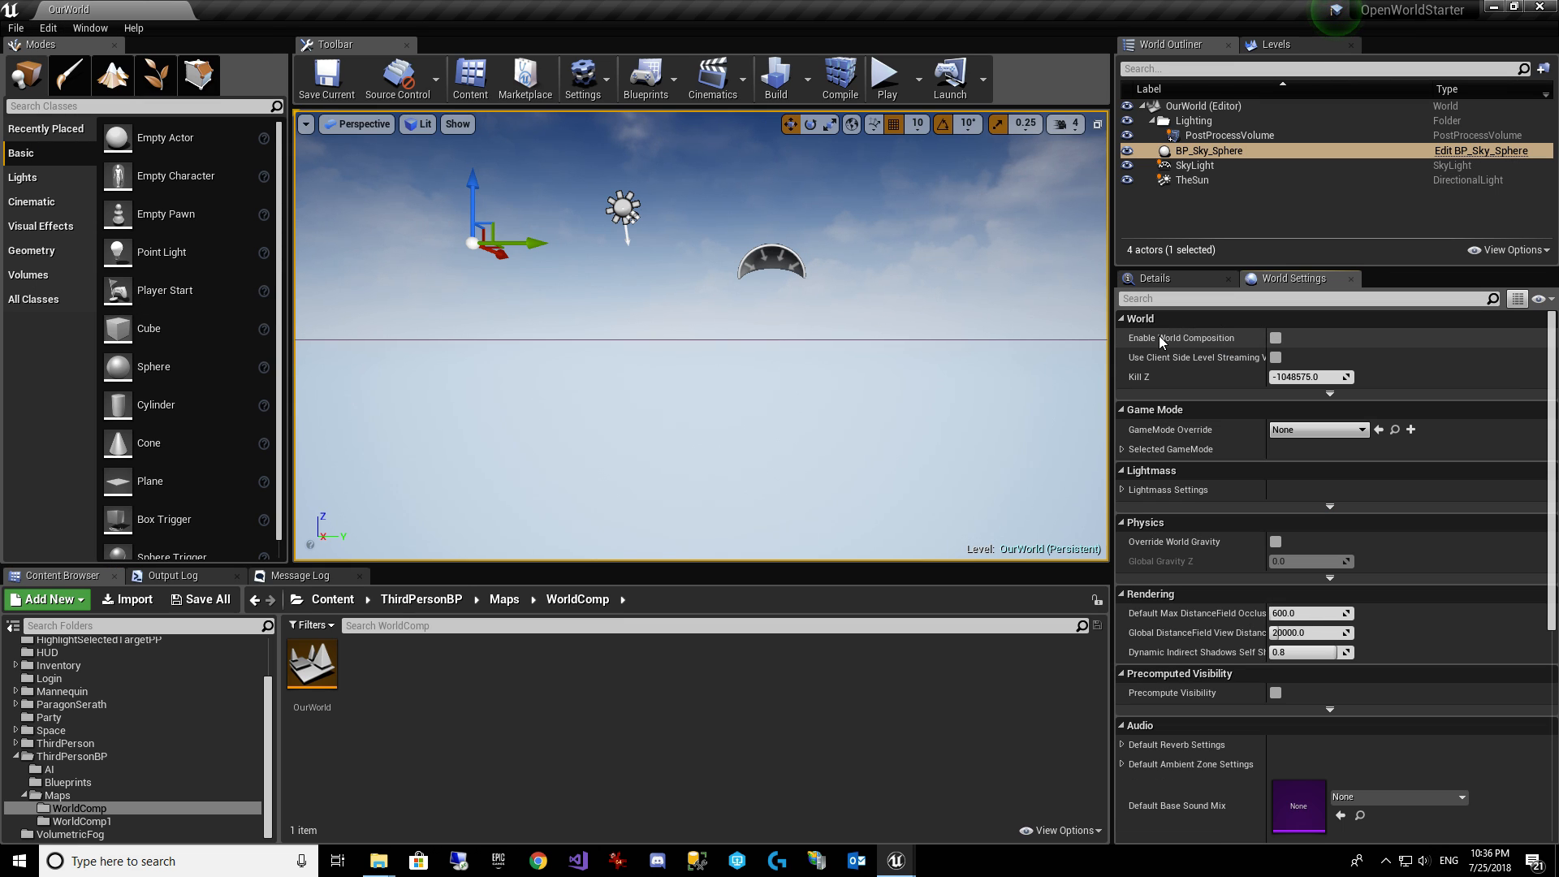
click(1276, 338)
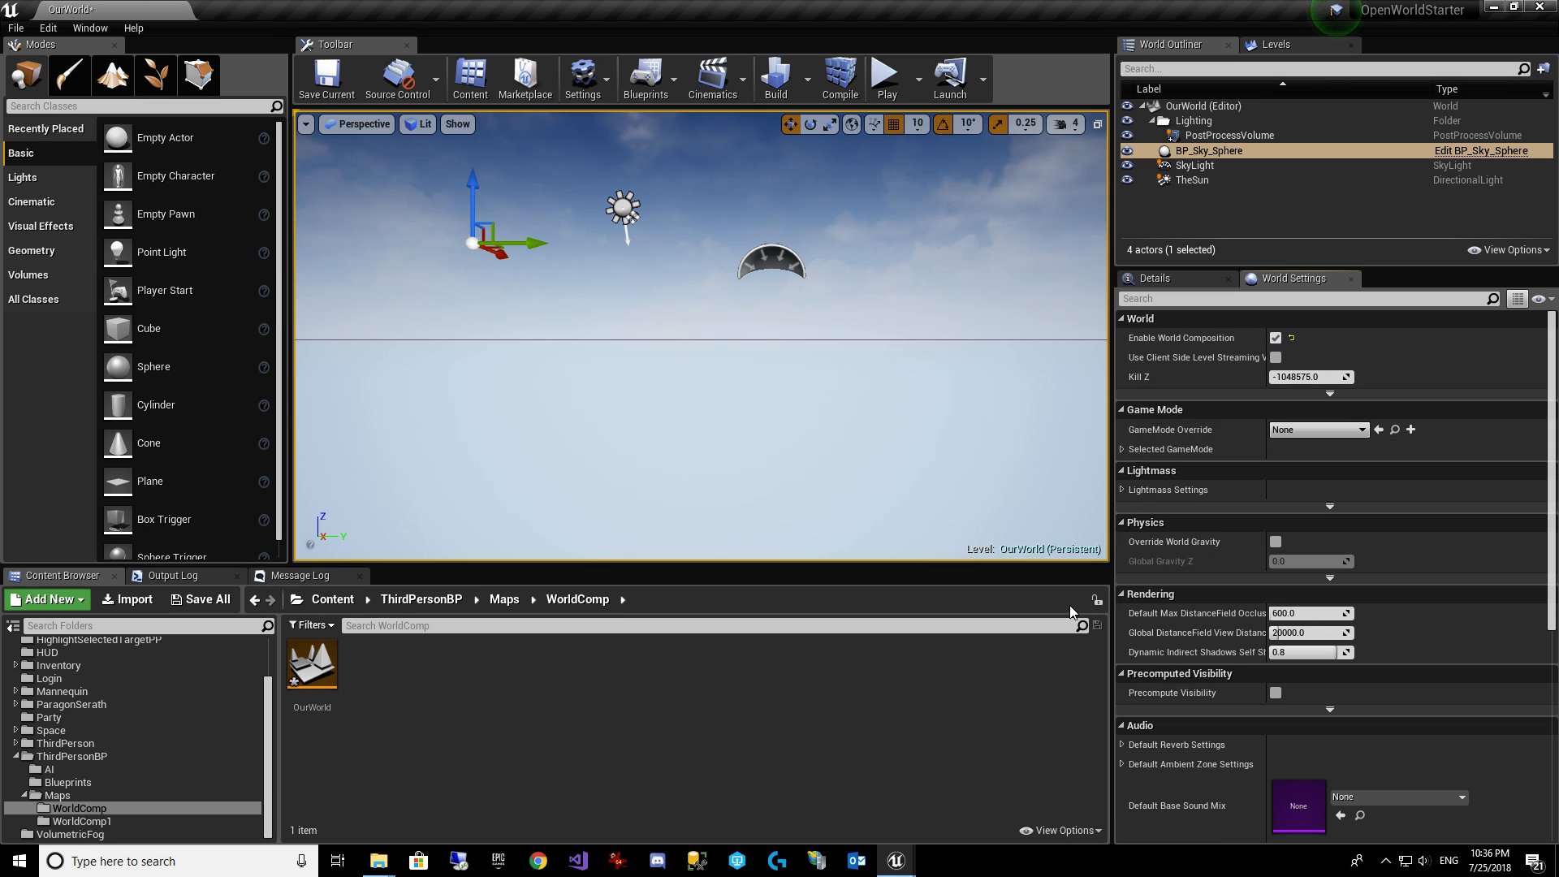
Look at the world composition and level creation options available for the persistent level.
click(1179, 278)
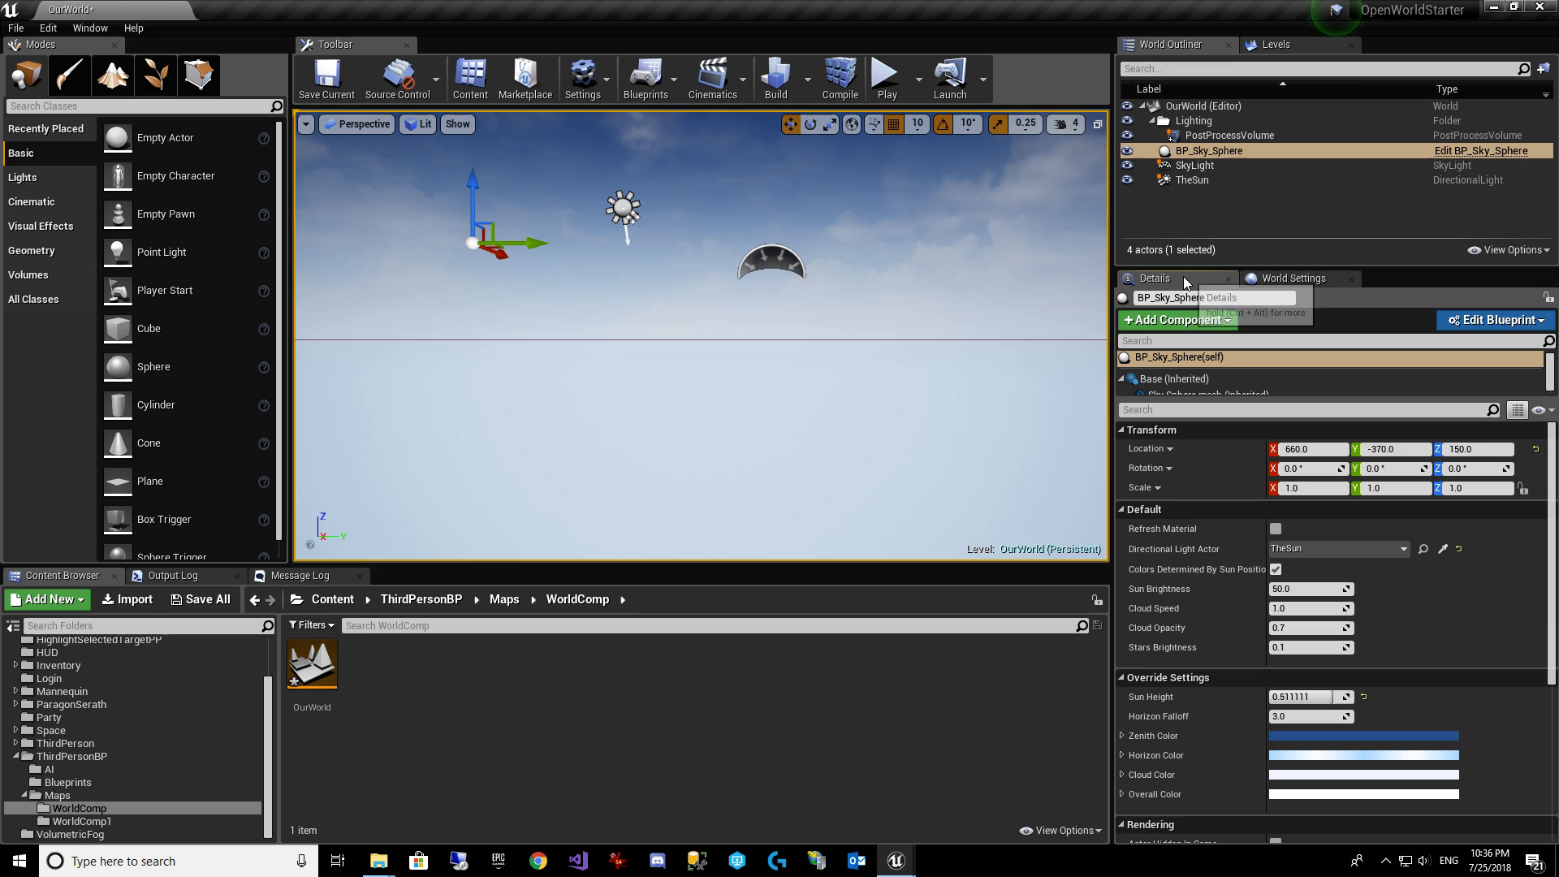
click(1249, 48)
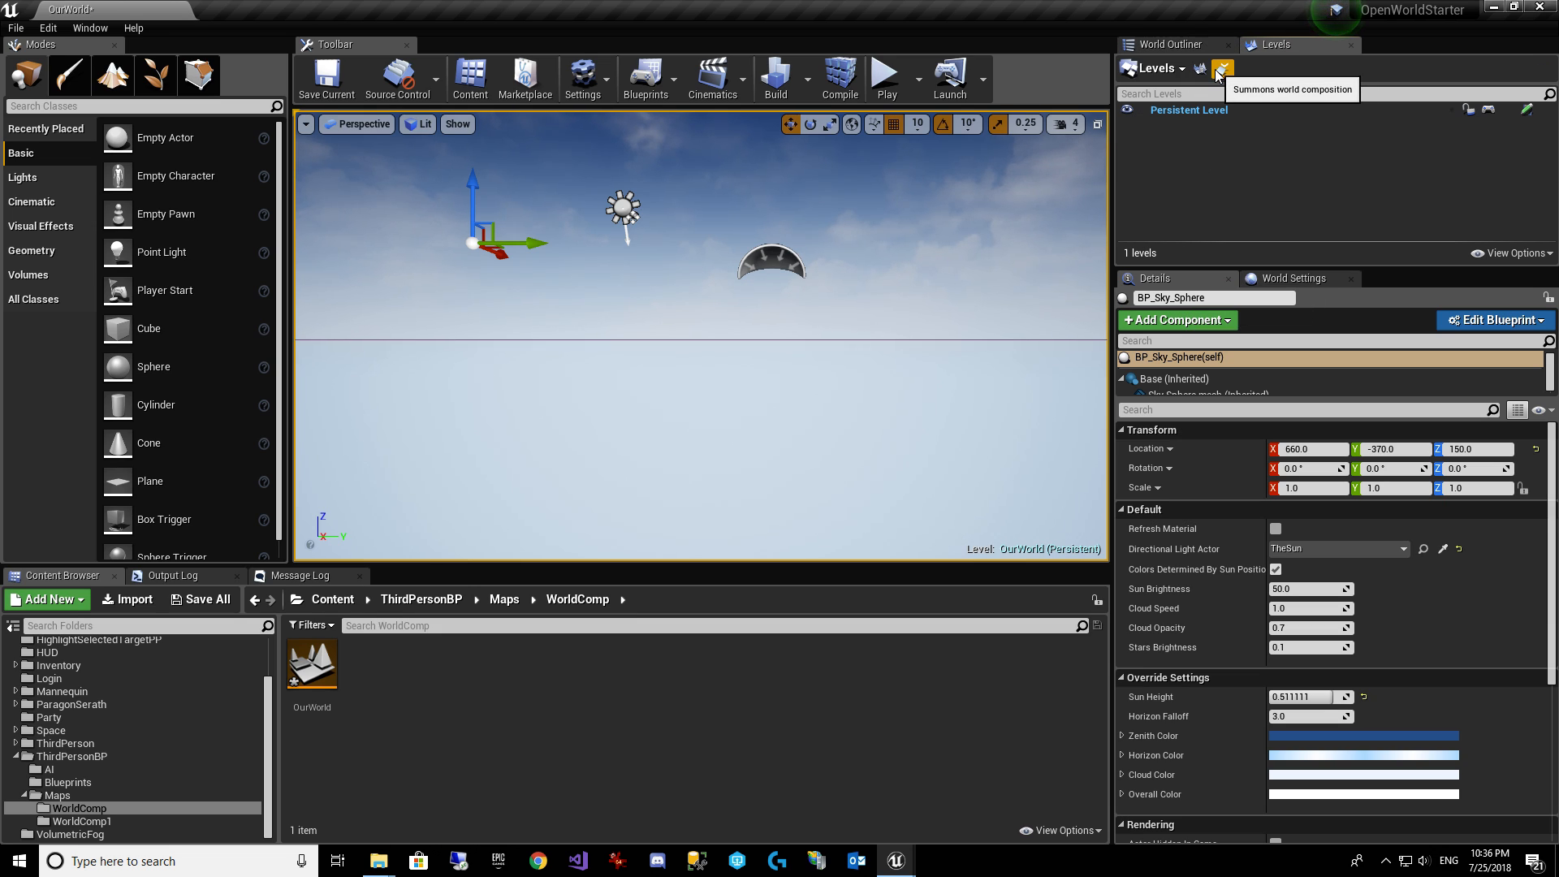
click(1180, 69)
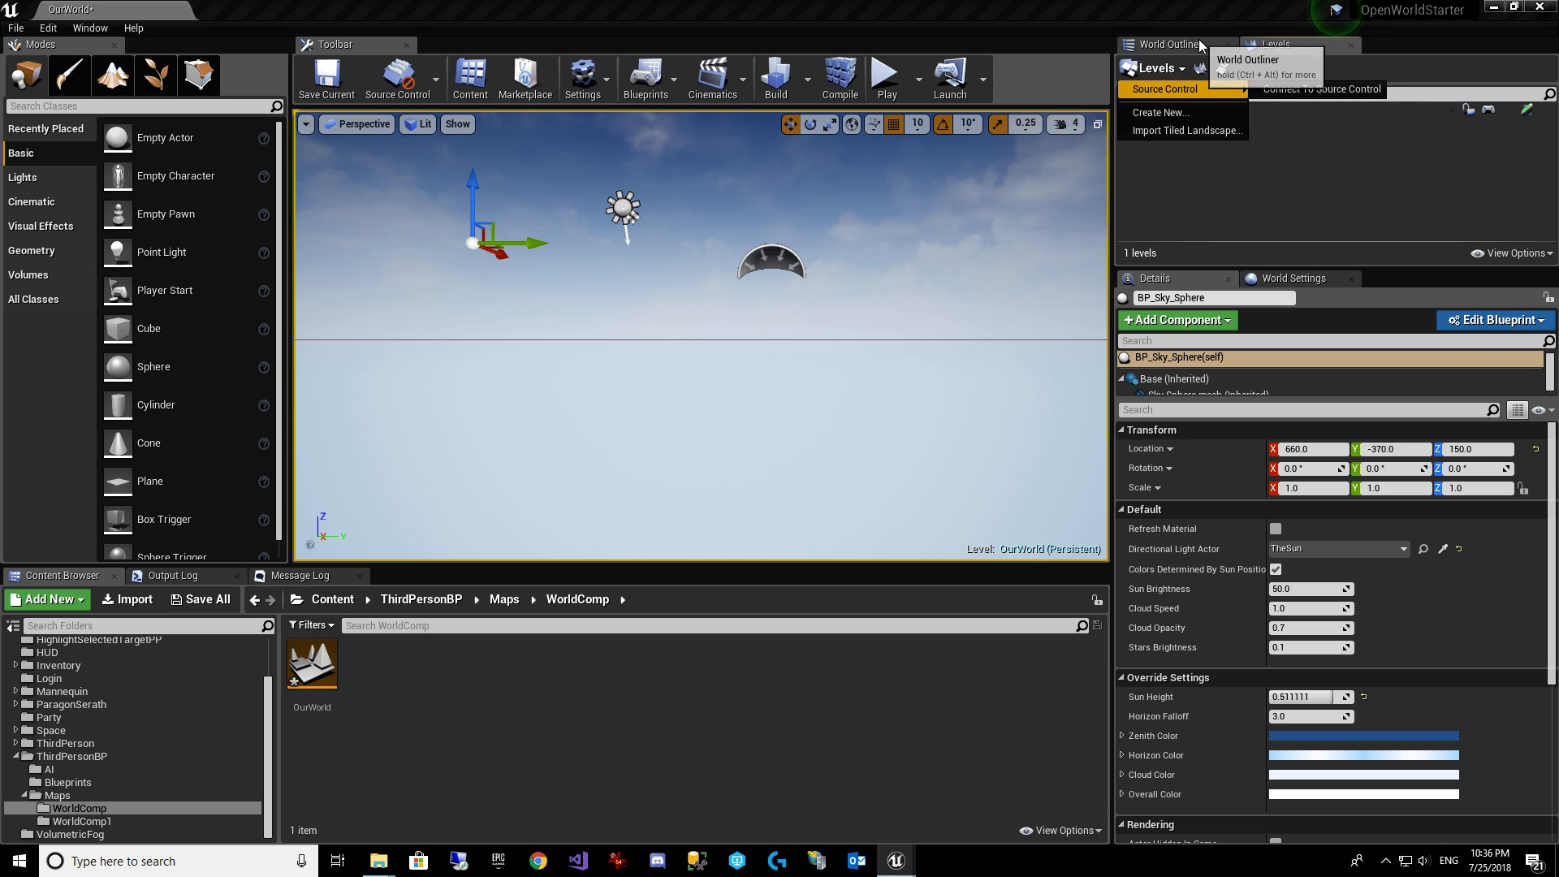
click(1200, 46)
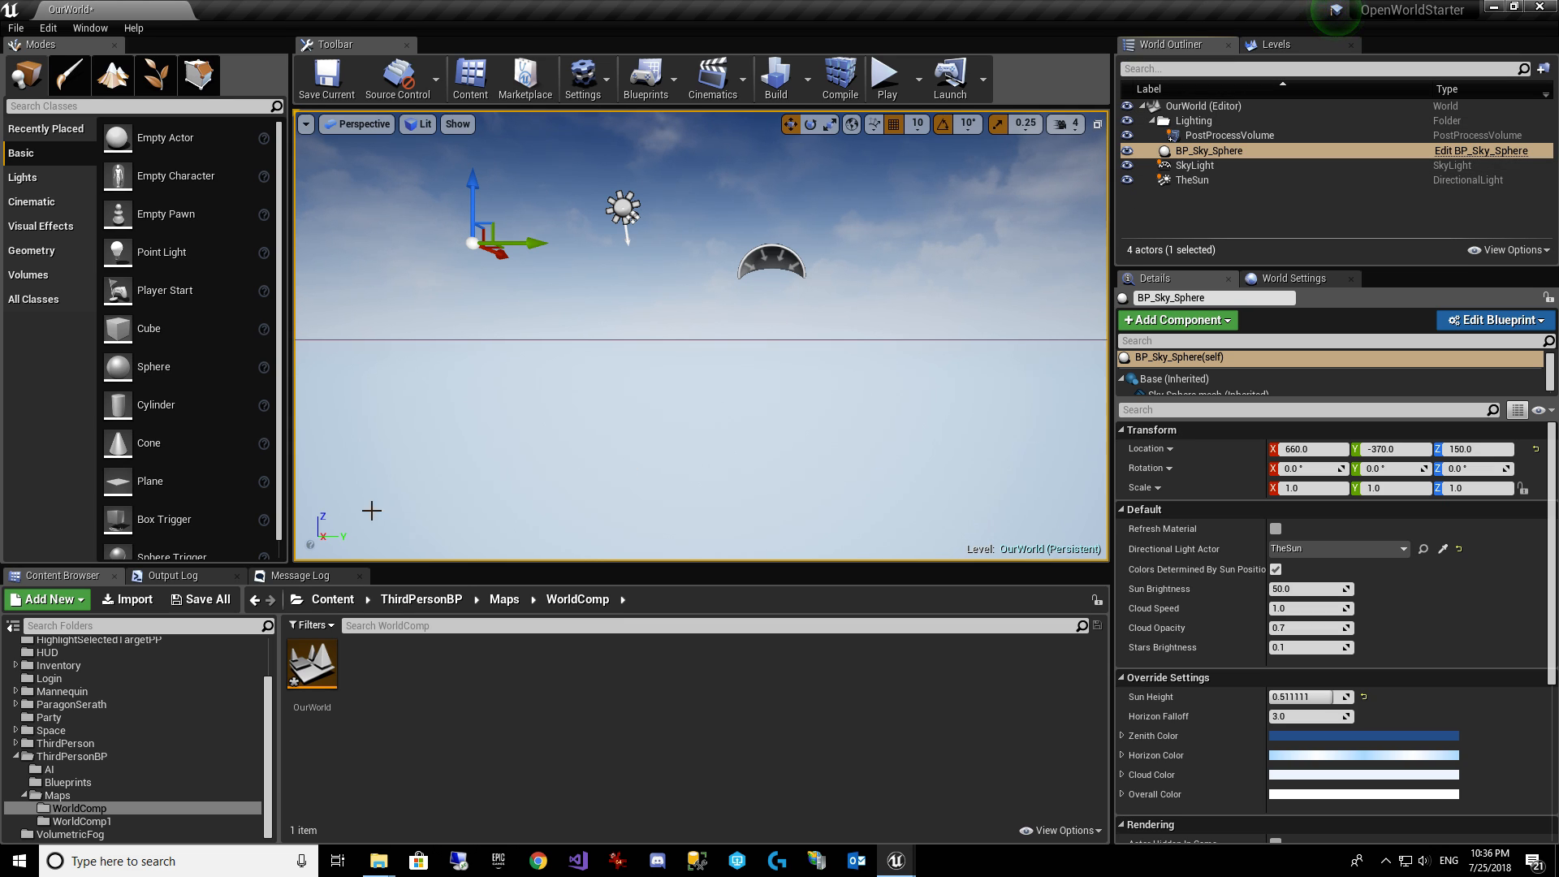
Search the editor preferences for grass and landscape grass settings.
click(48, 27)
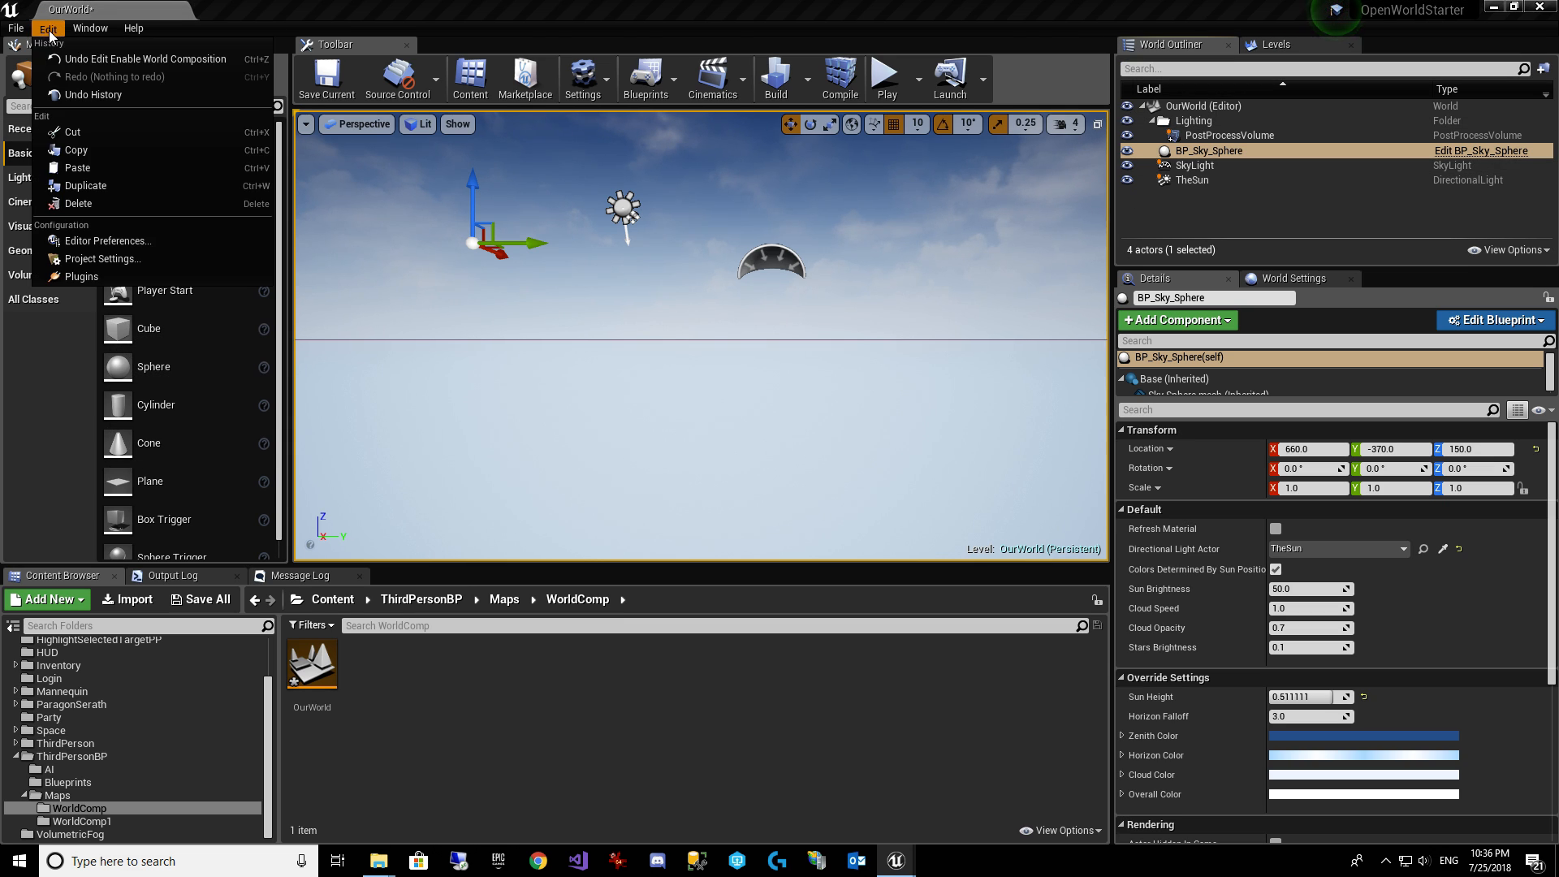
click(124, 240)
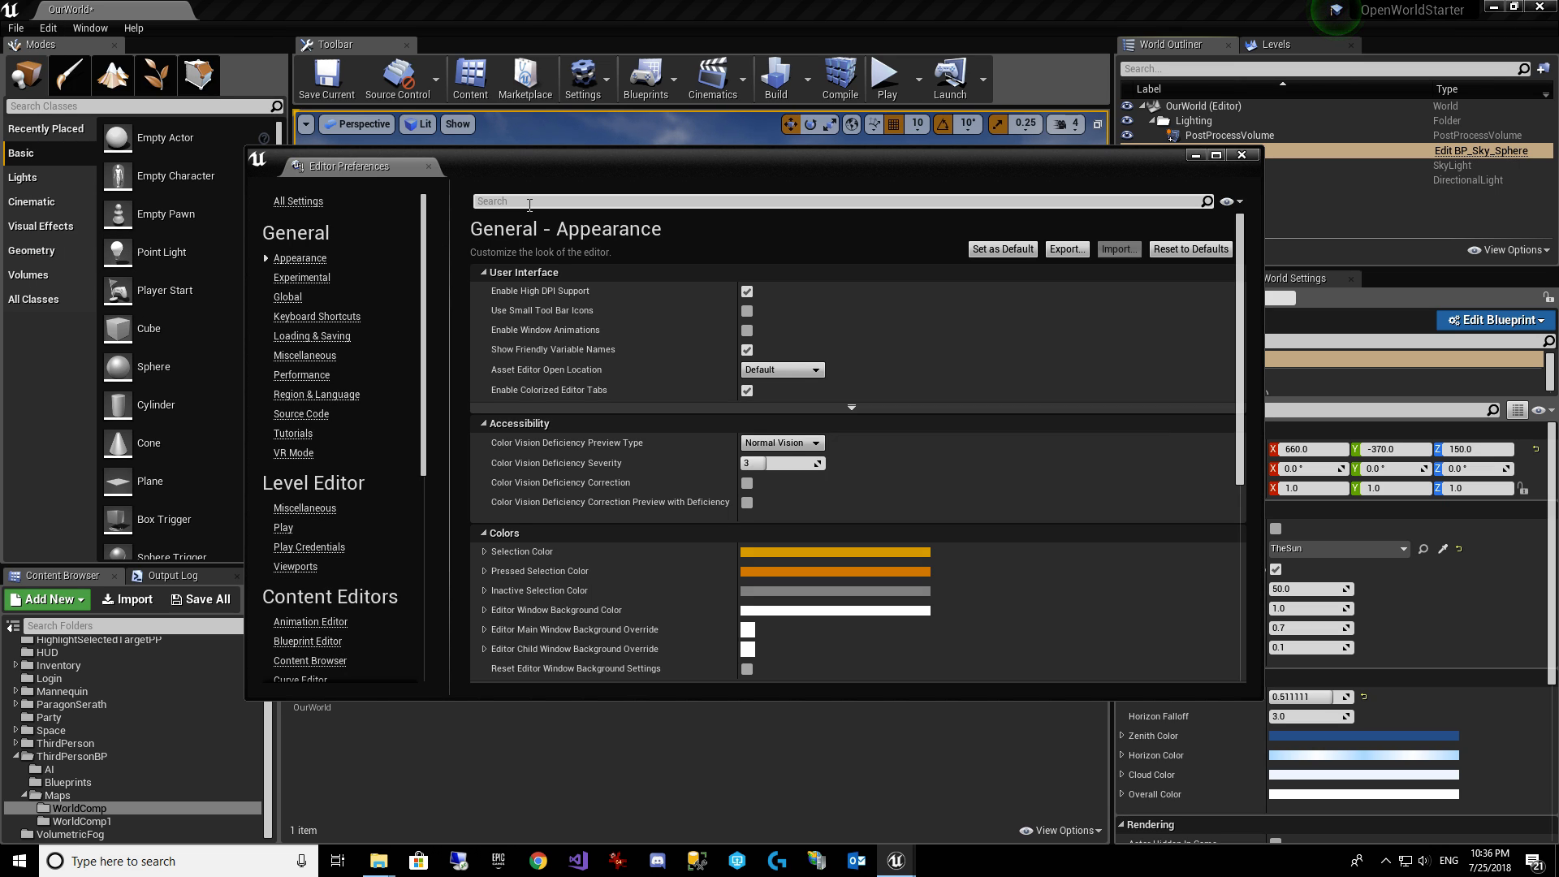
click(48, 28)
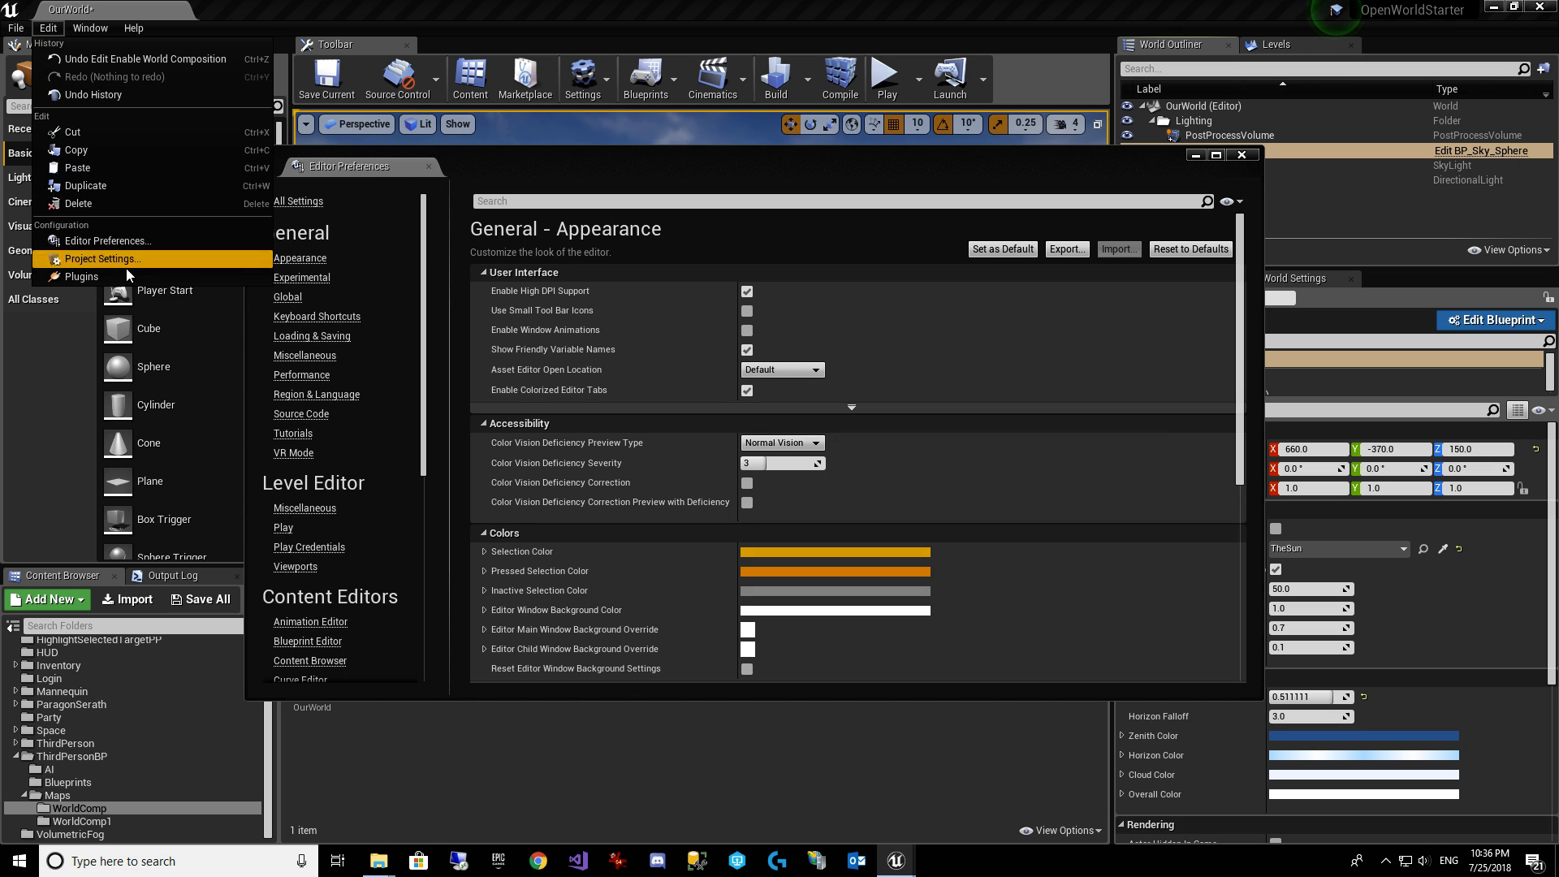
click(581, 206)
text(L)
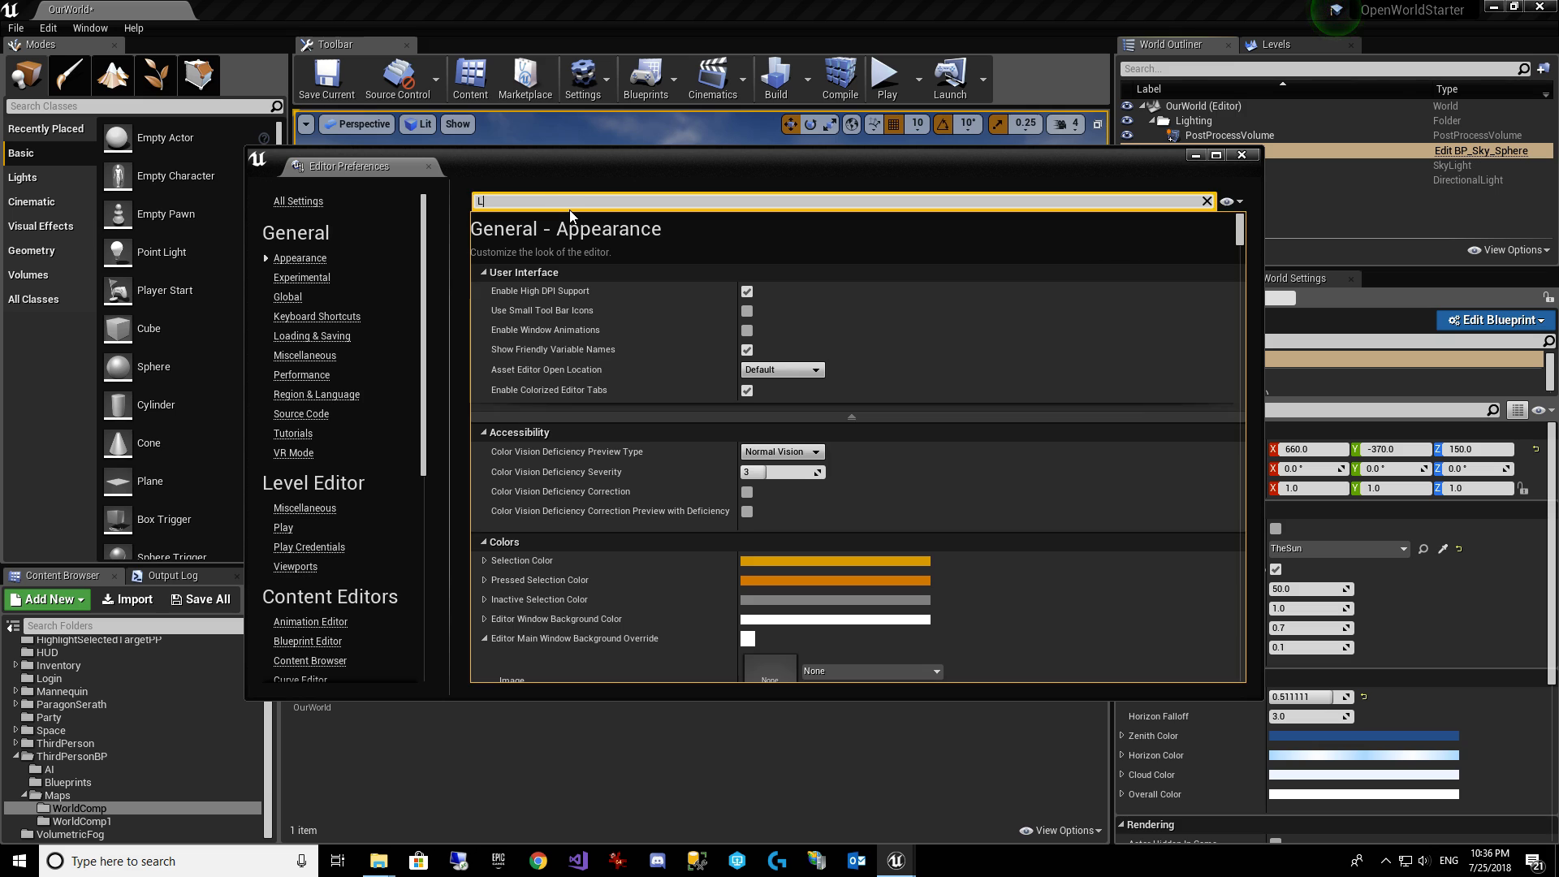
key(BackSpace)
text(Grass)
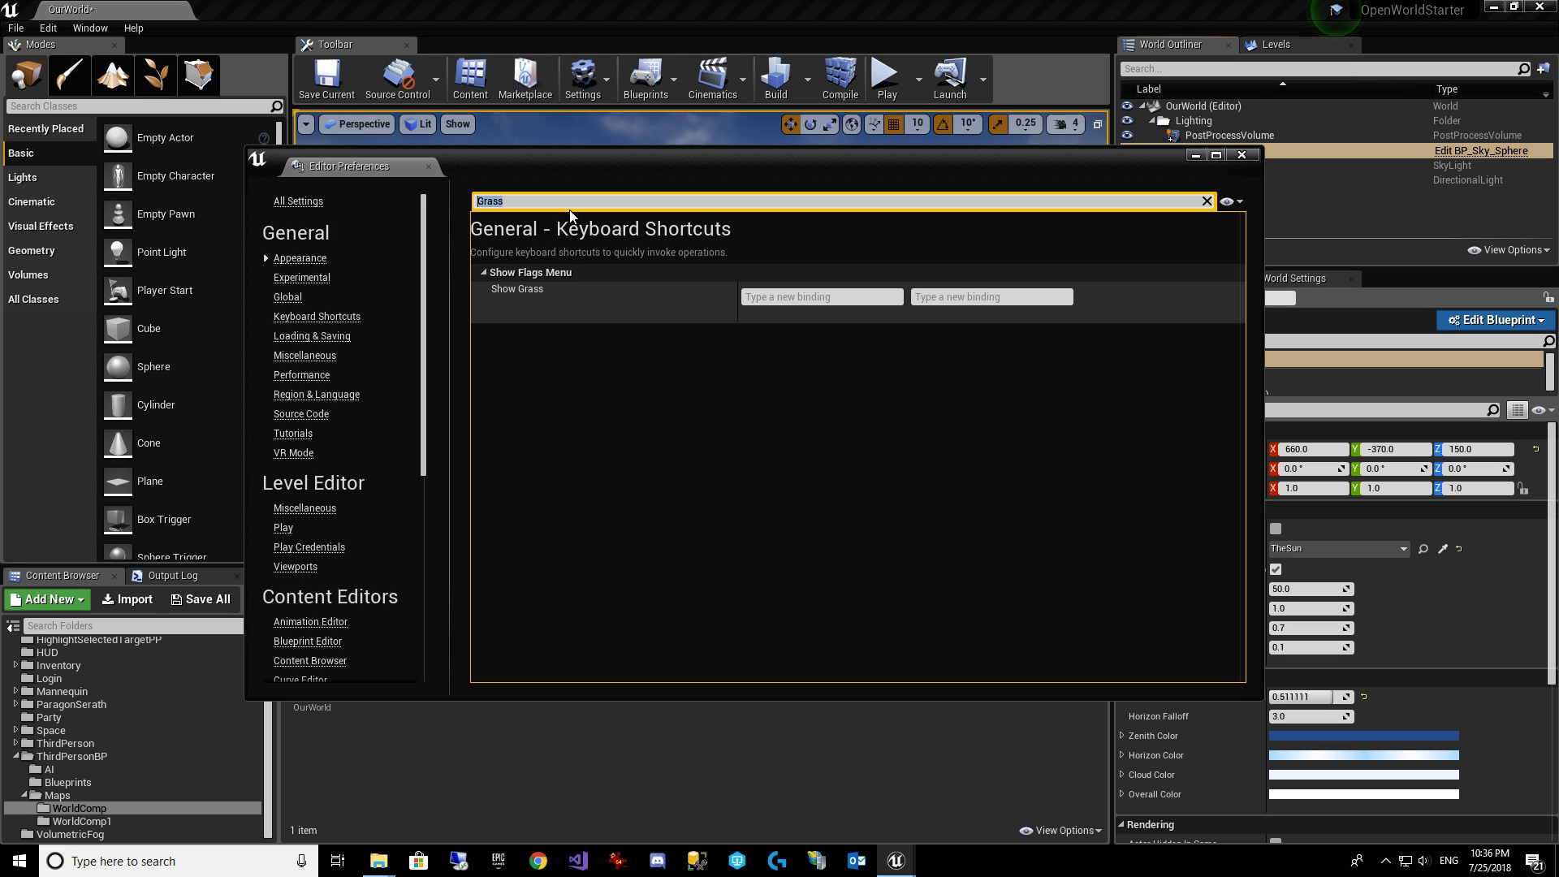
key(BackSpace)
text(Landsc)
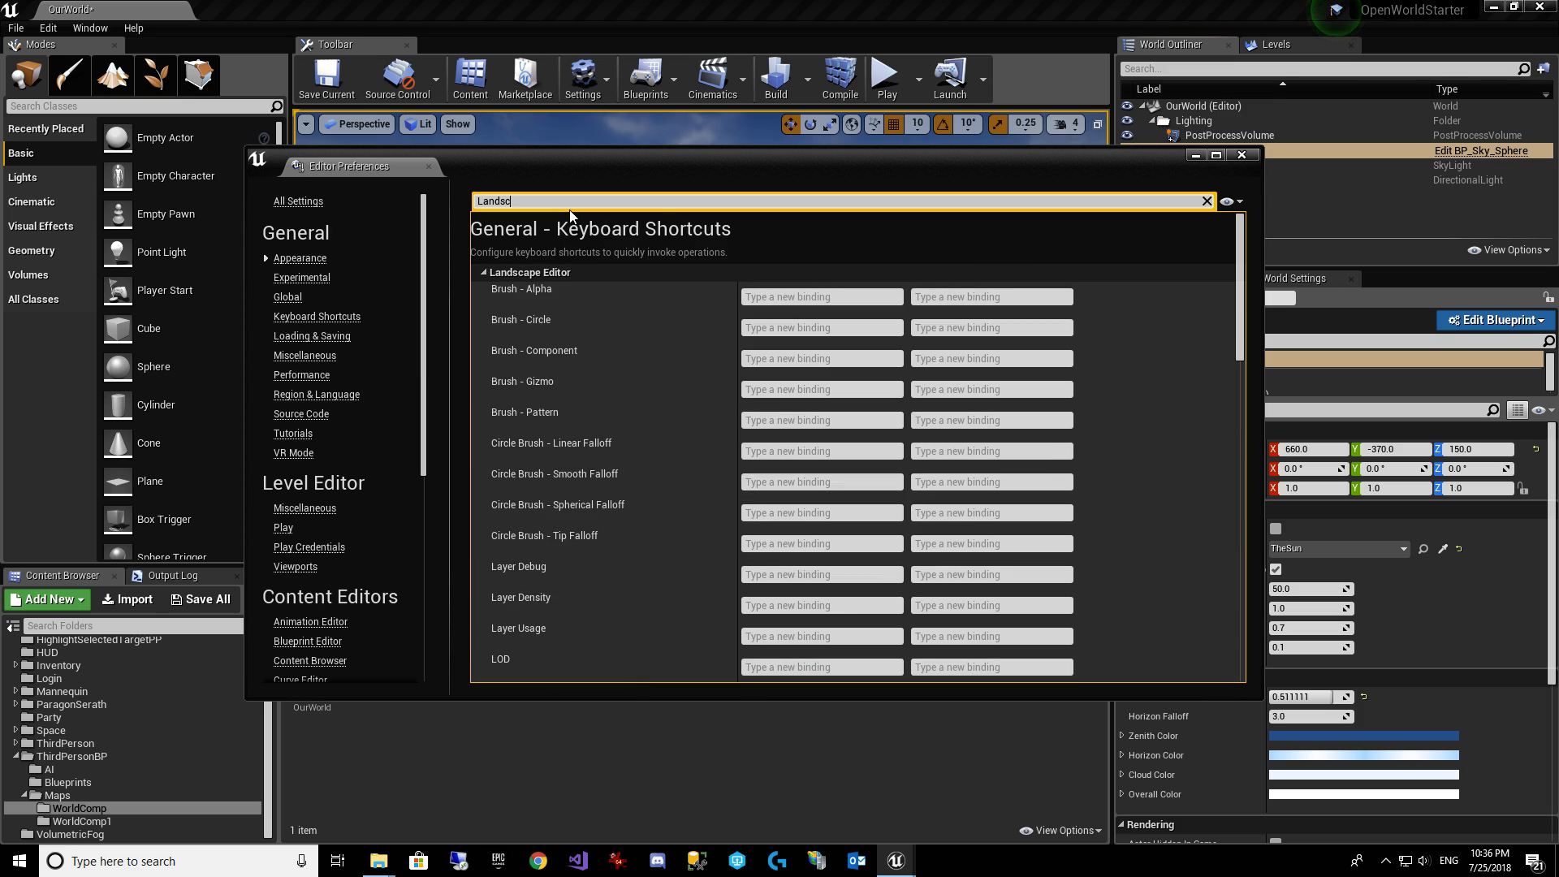
text(ape gr)
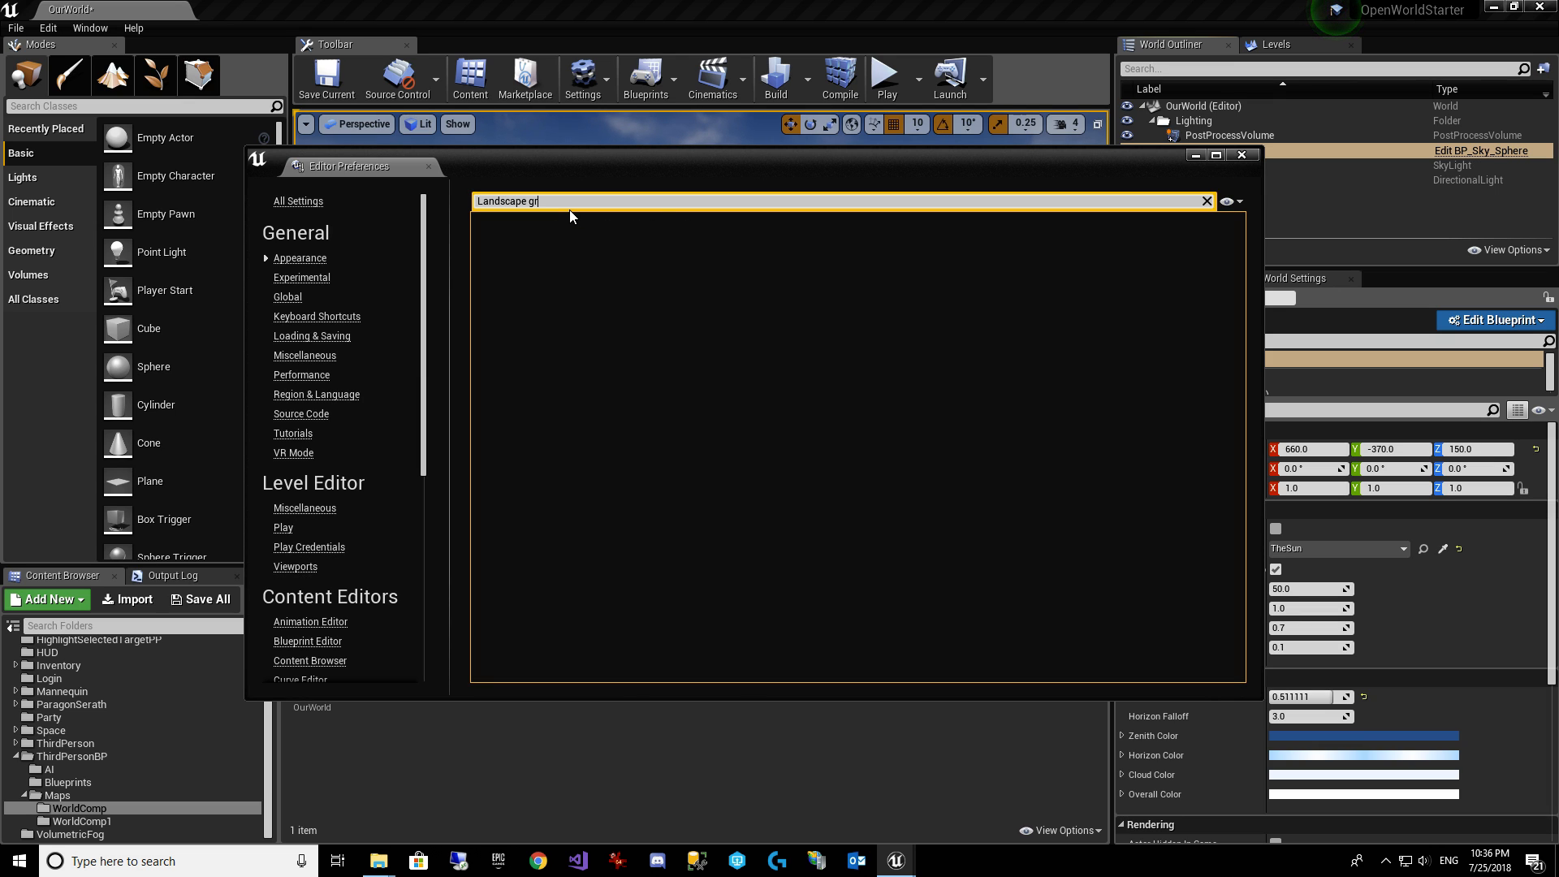
Enable the experimental Procedural Foliage option in the editor preferences and close the preferences window.
key(ctrl+a)
key(Home)
text(Pro)
key(shift+End)
text(ce)
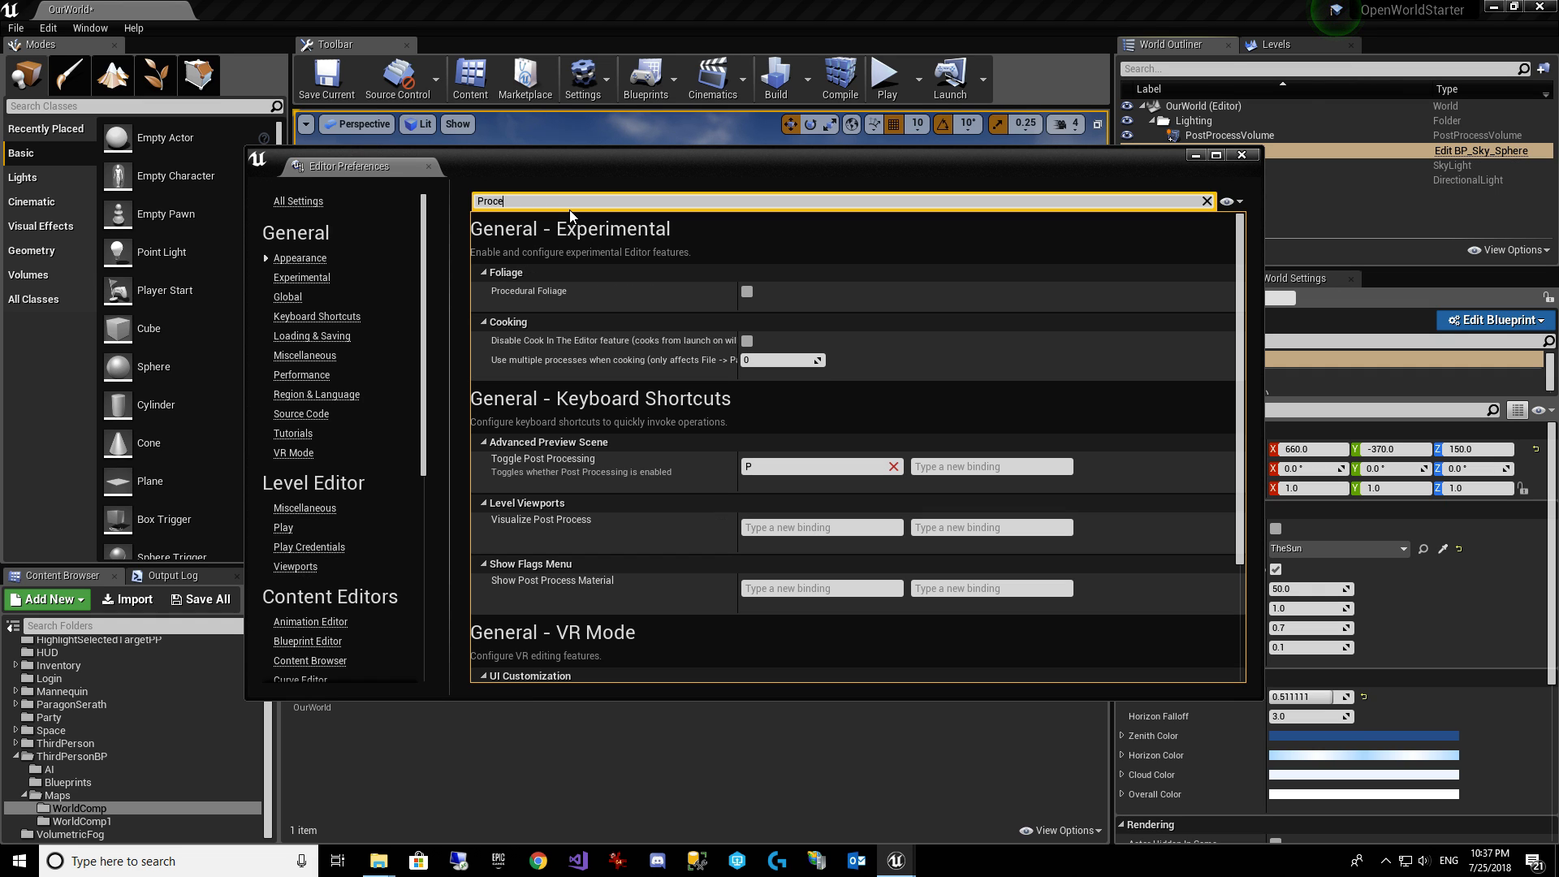
click(747, 292)
click(1249, 156)
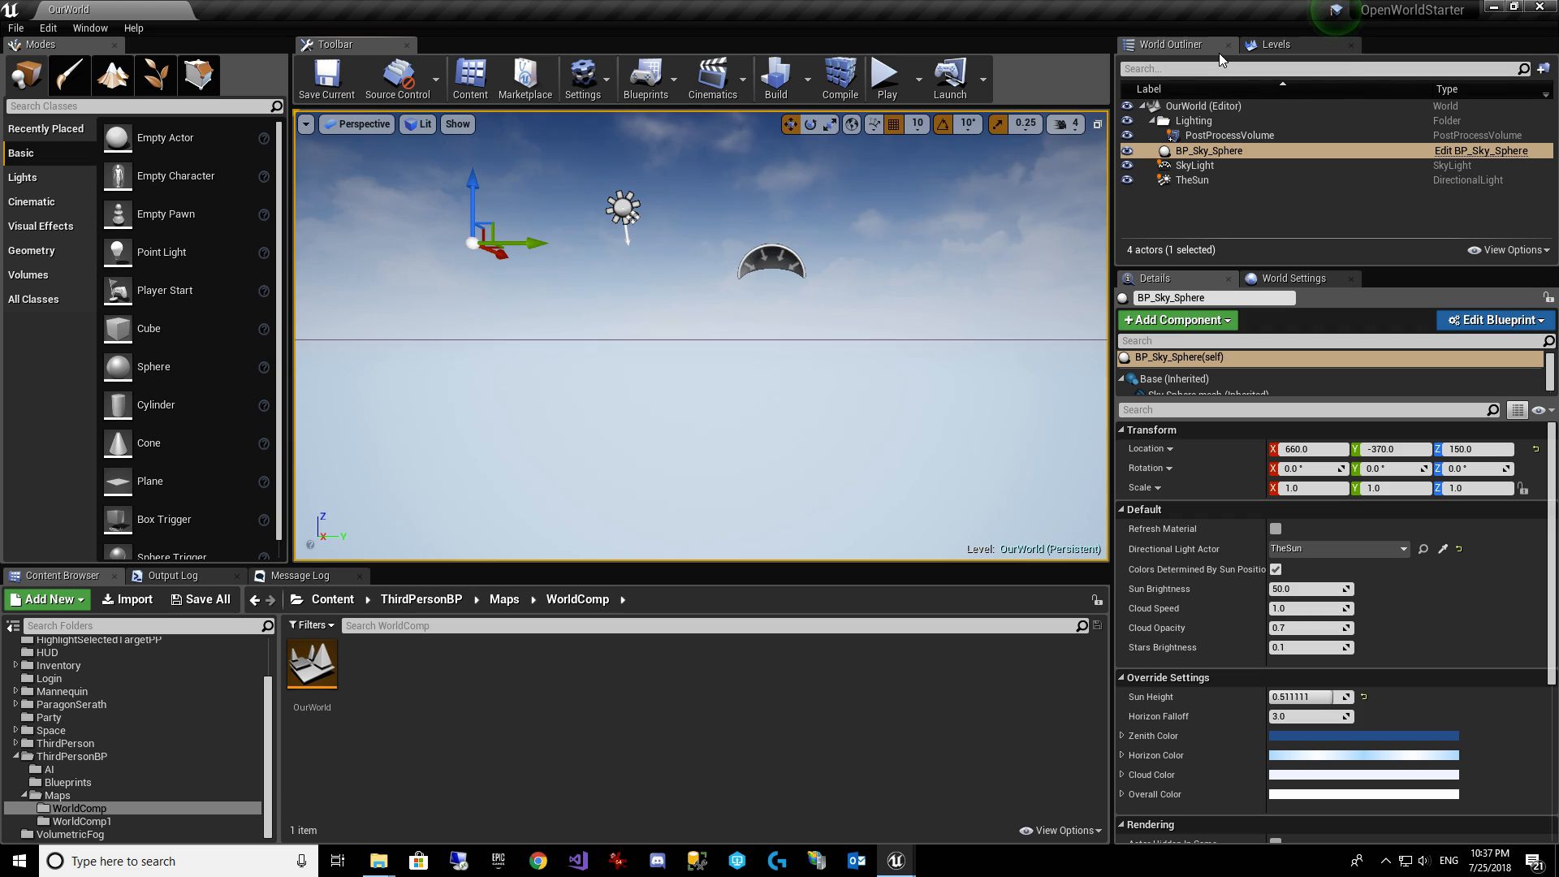
click(1279, 45)
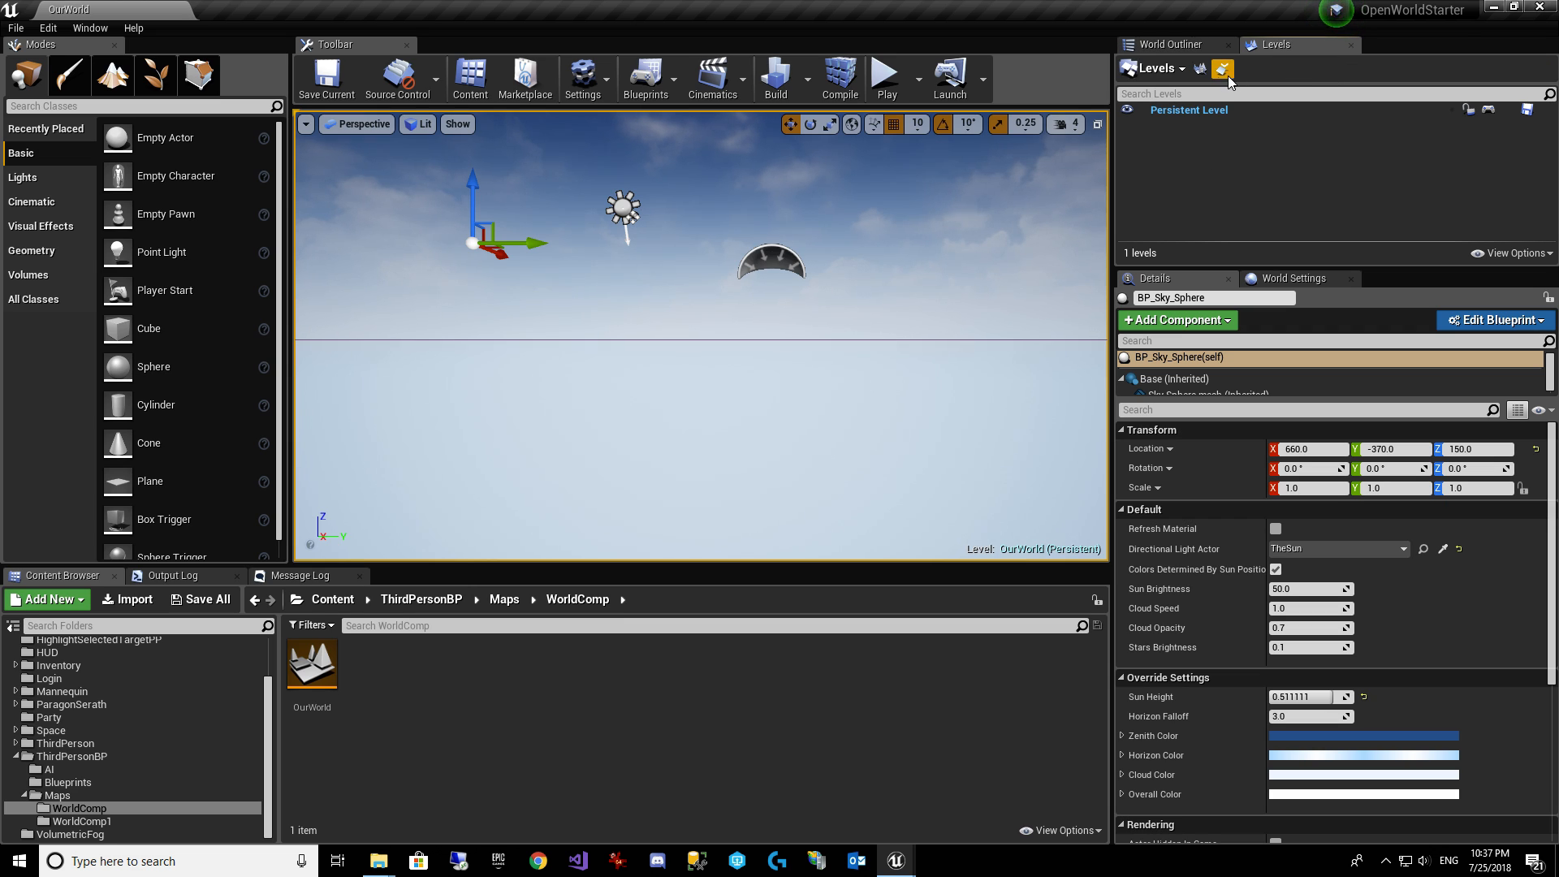
click(1173, 70)
click(1136, 138)
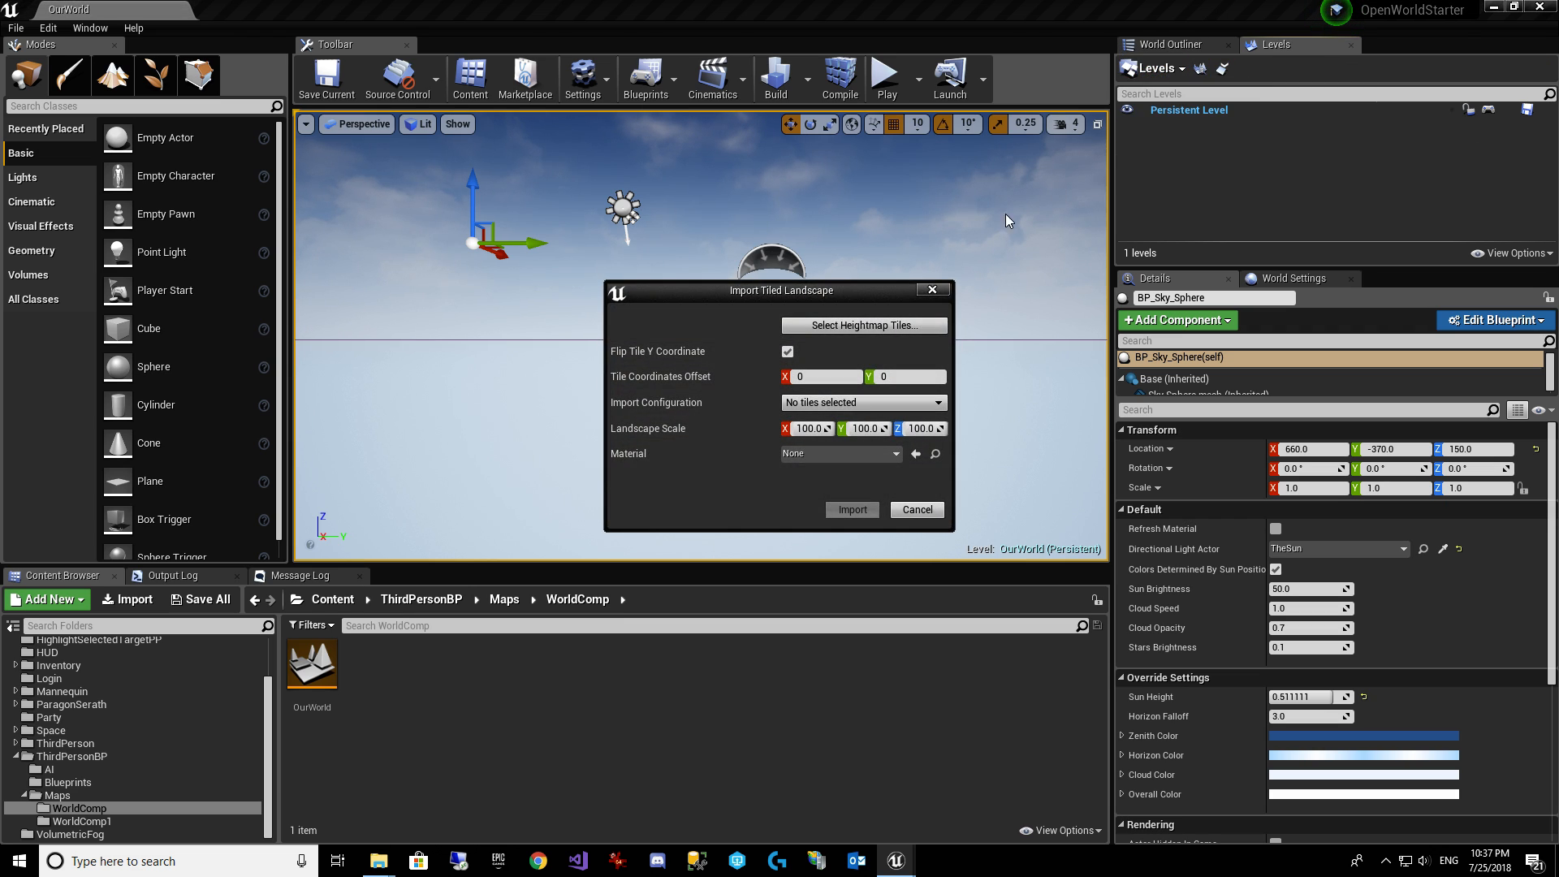
click(840, 326)
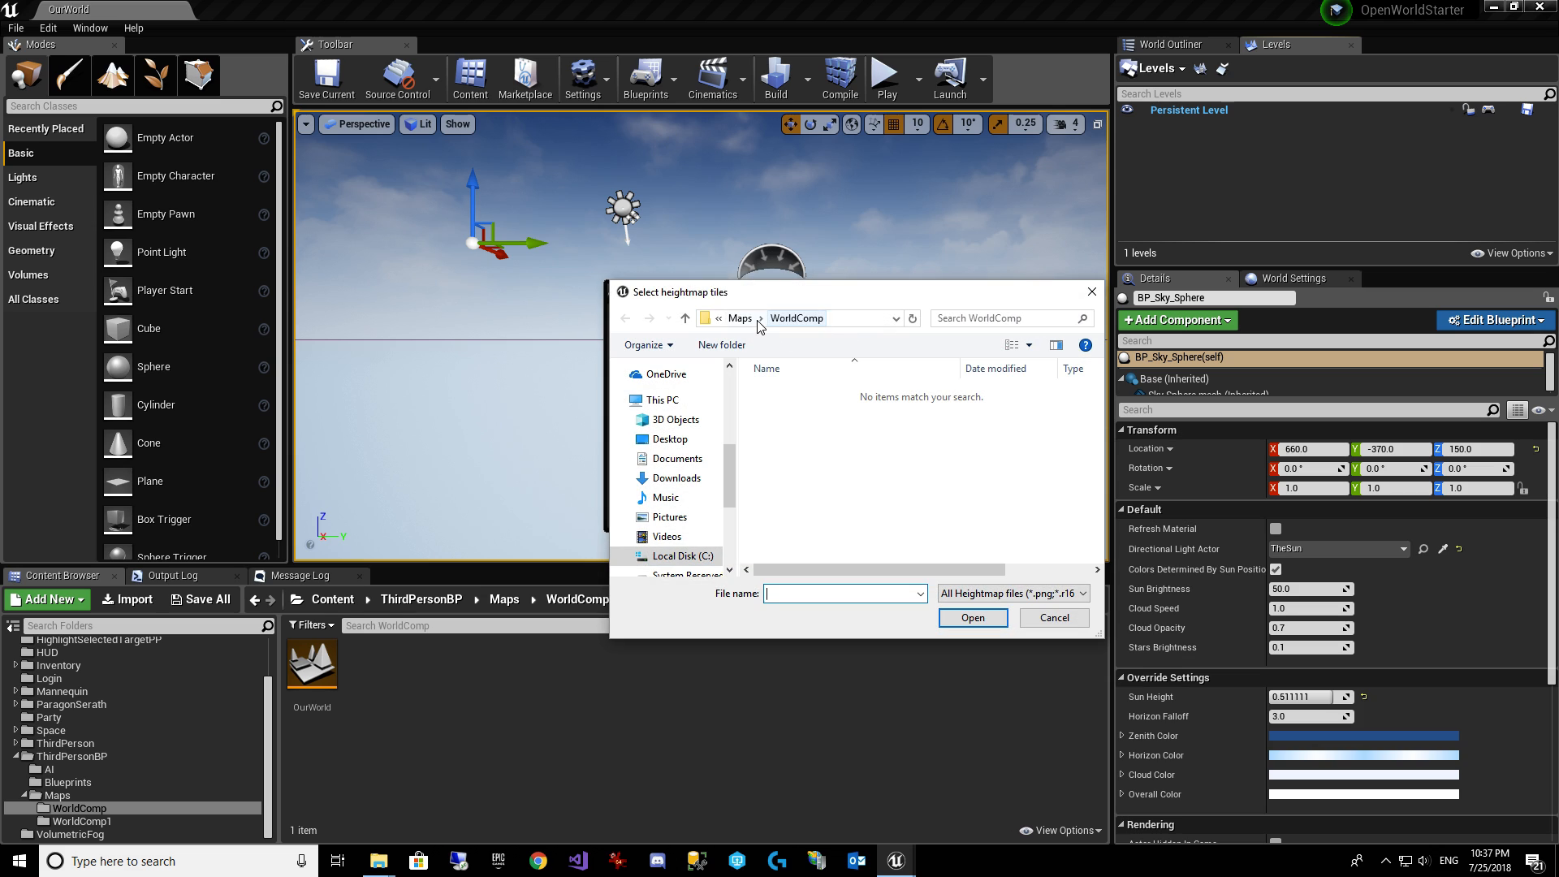
click(745, 321)
click(747, 321)
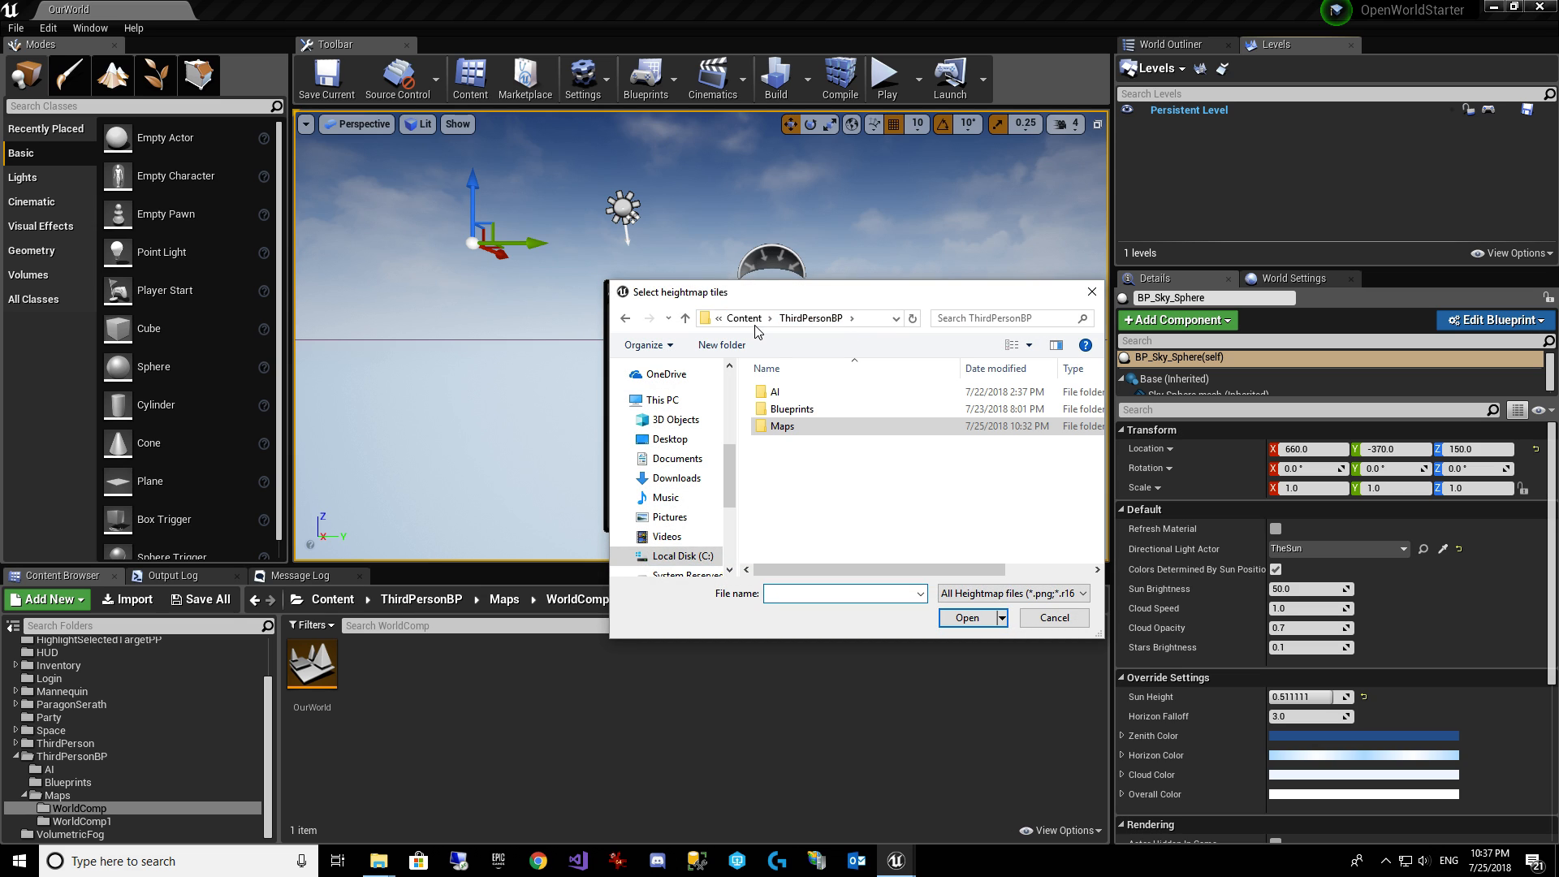
click(763, 321)
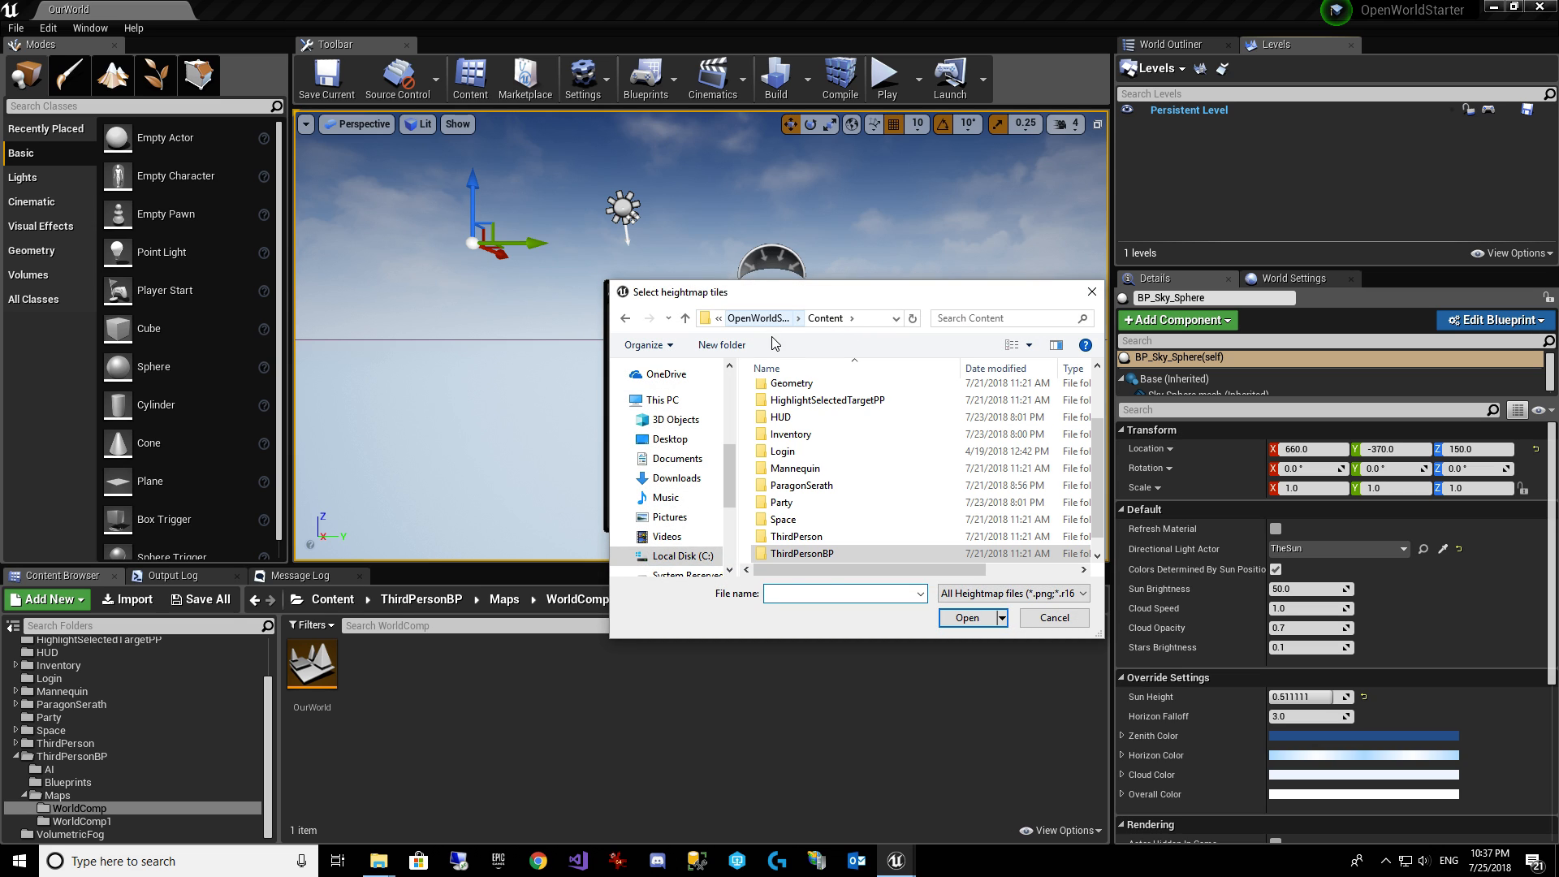
click(1052, 621)
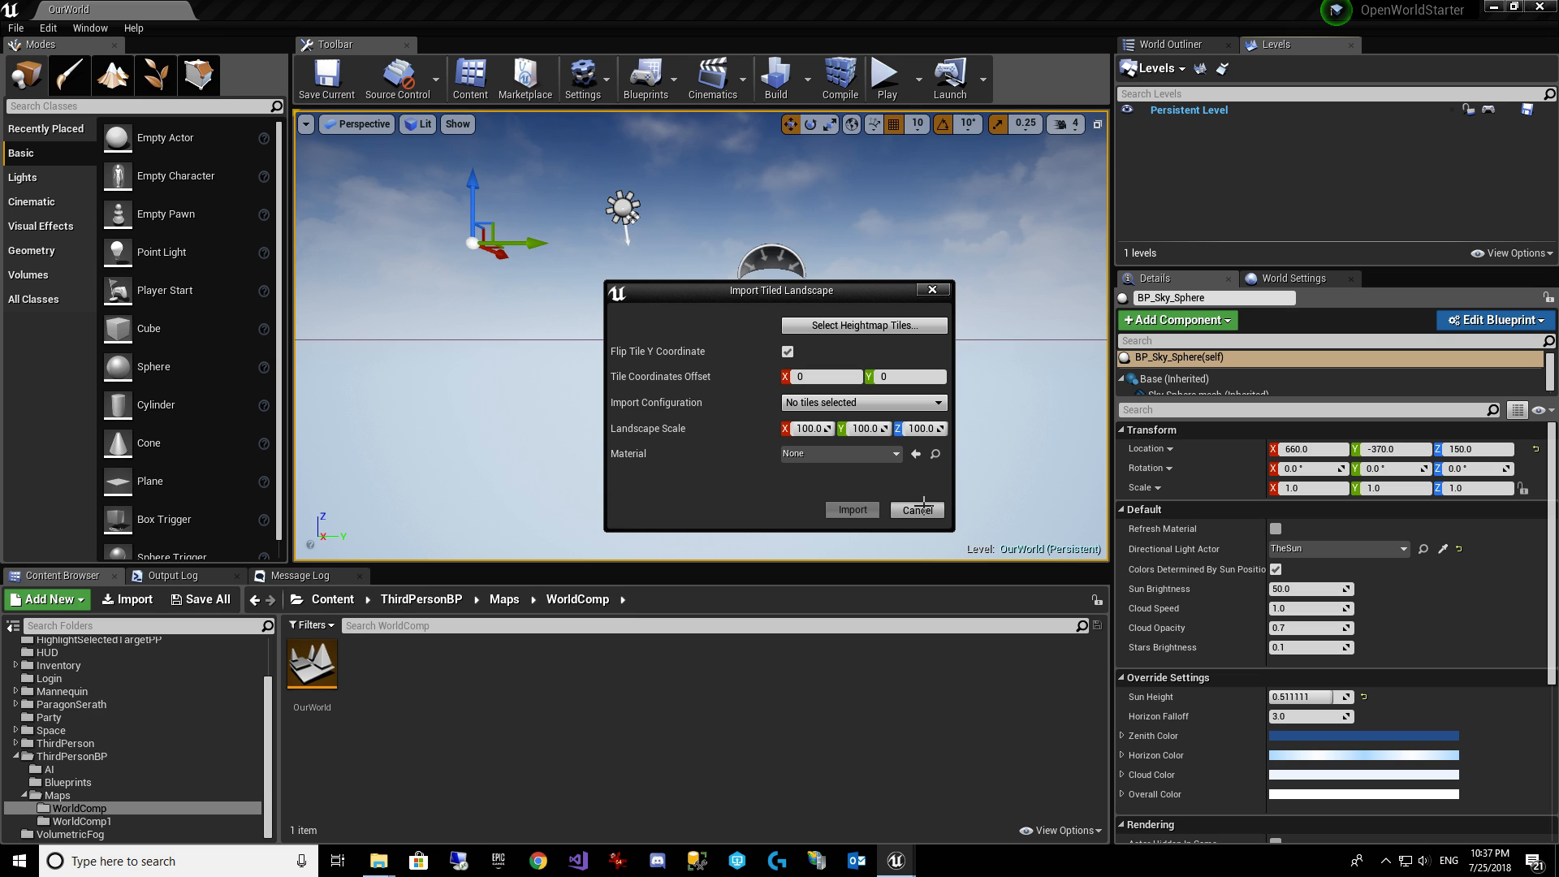
click(919, 509)
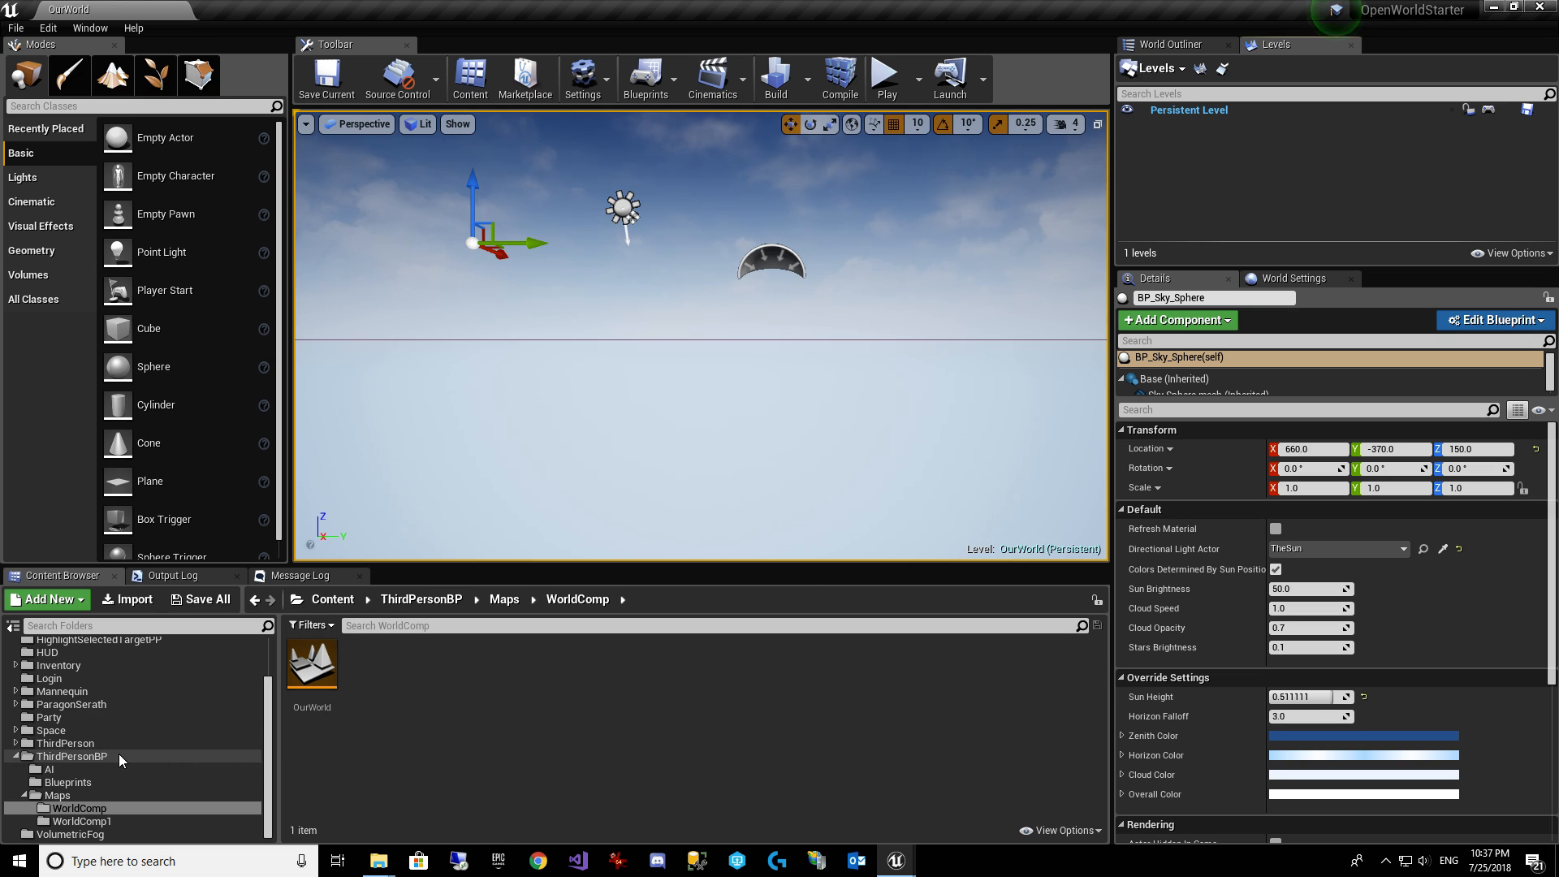
Create a folder named Materials directly under the project's root Content folder.
scroll(128, 747, up, 3)
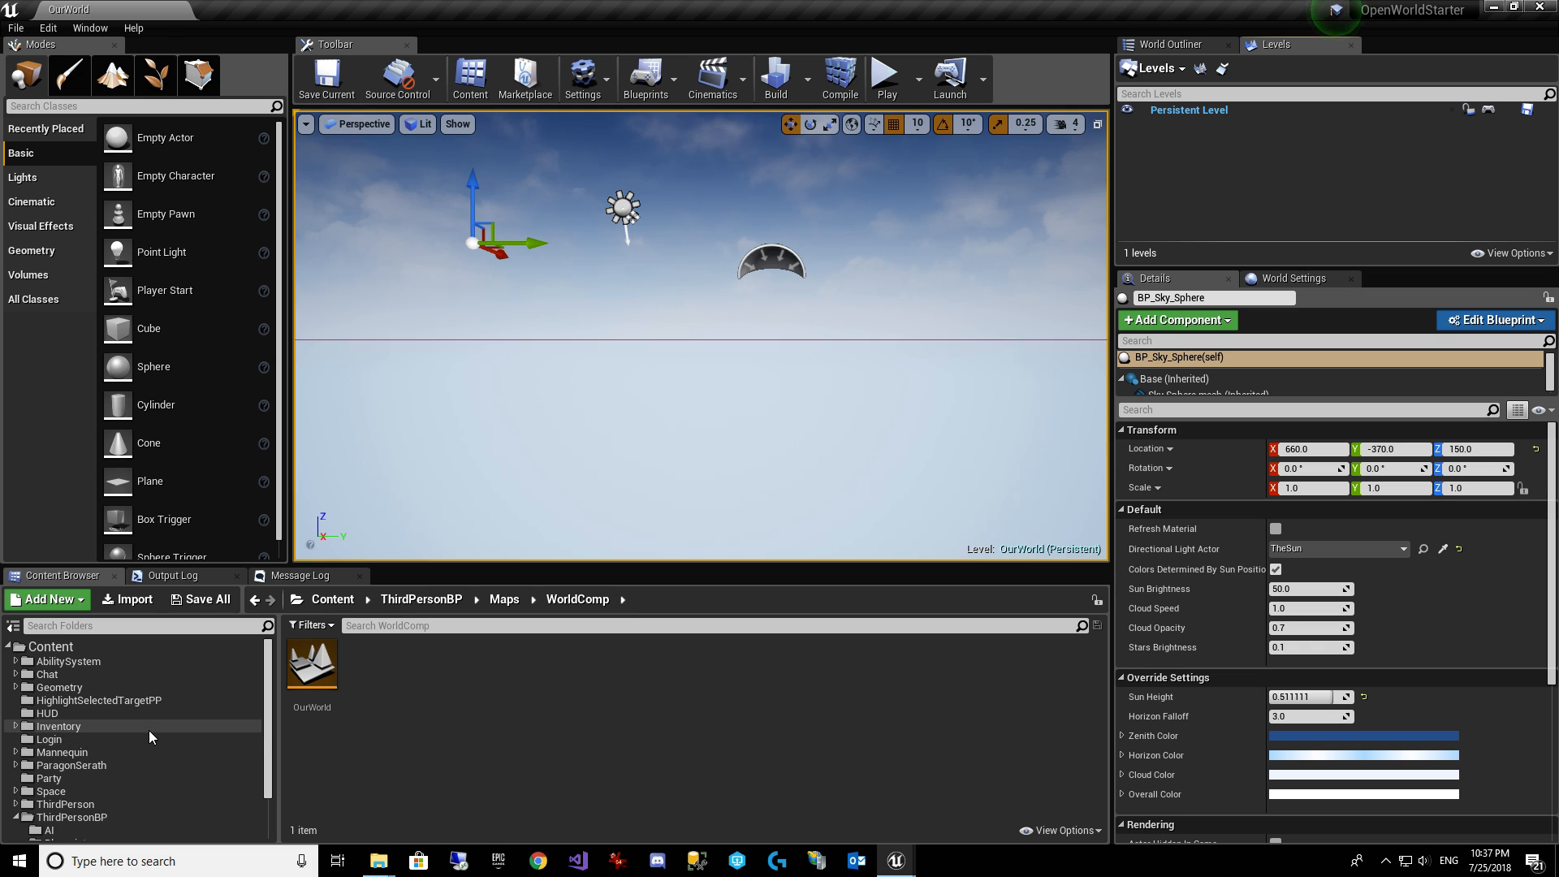
scroll(148, 729, down, 2)
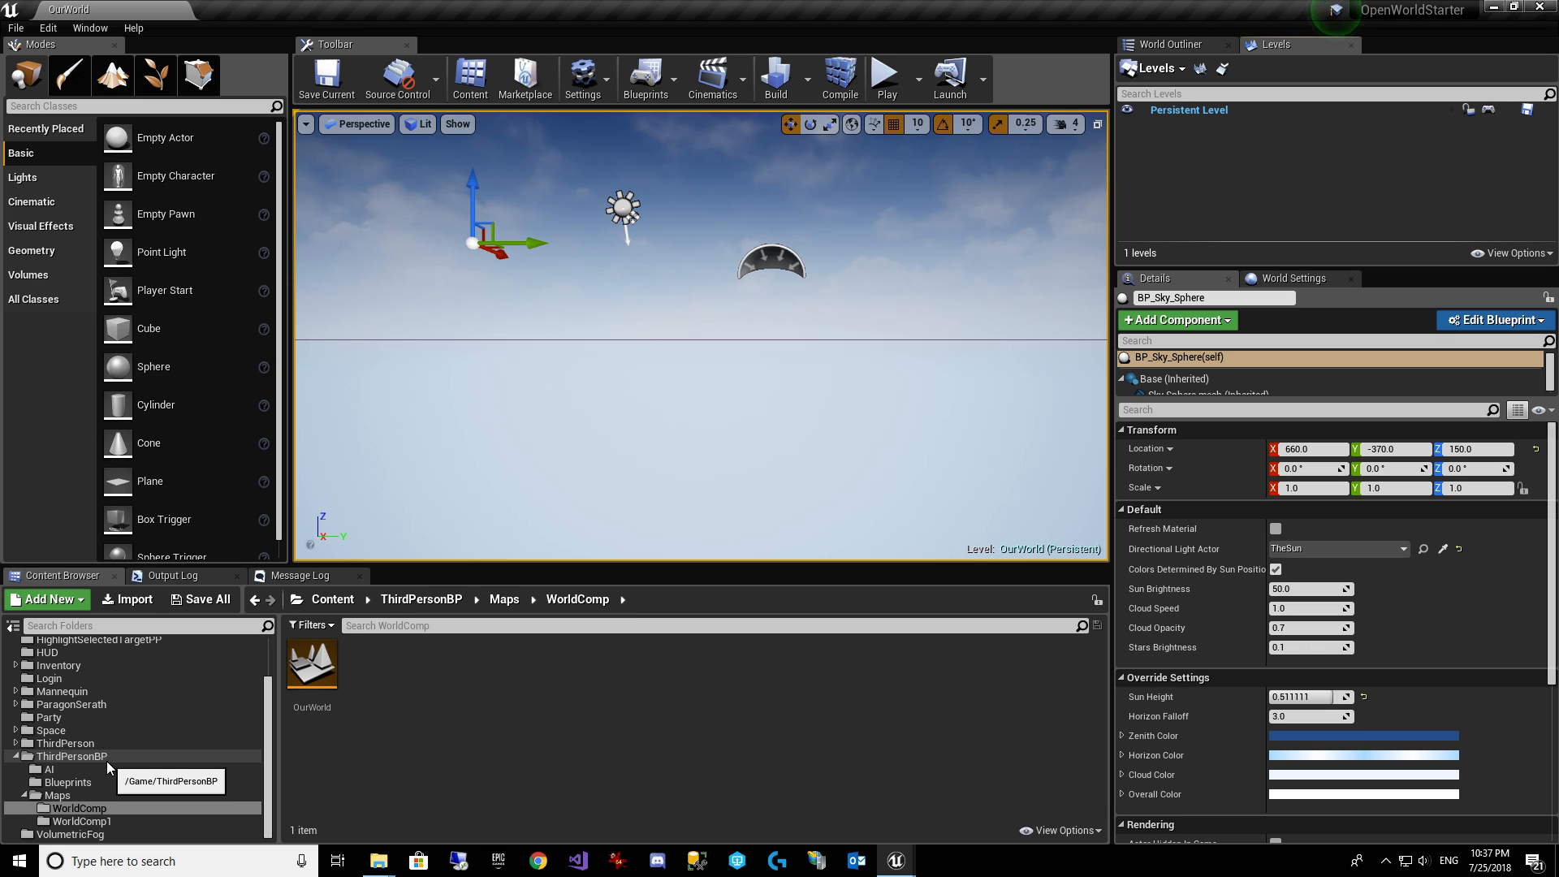
scroll(109, 743, up, 1)
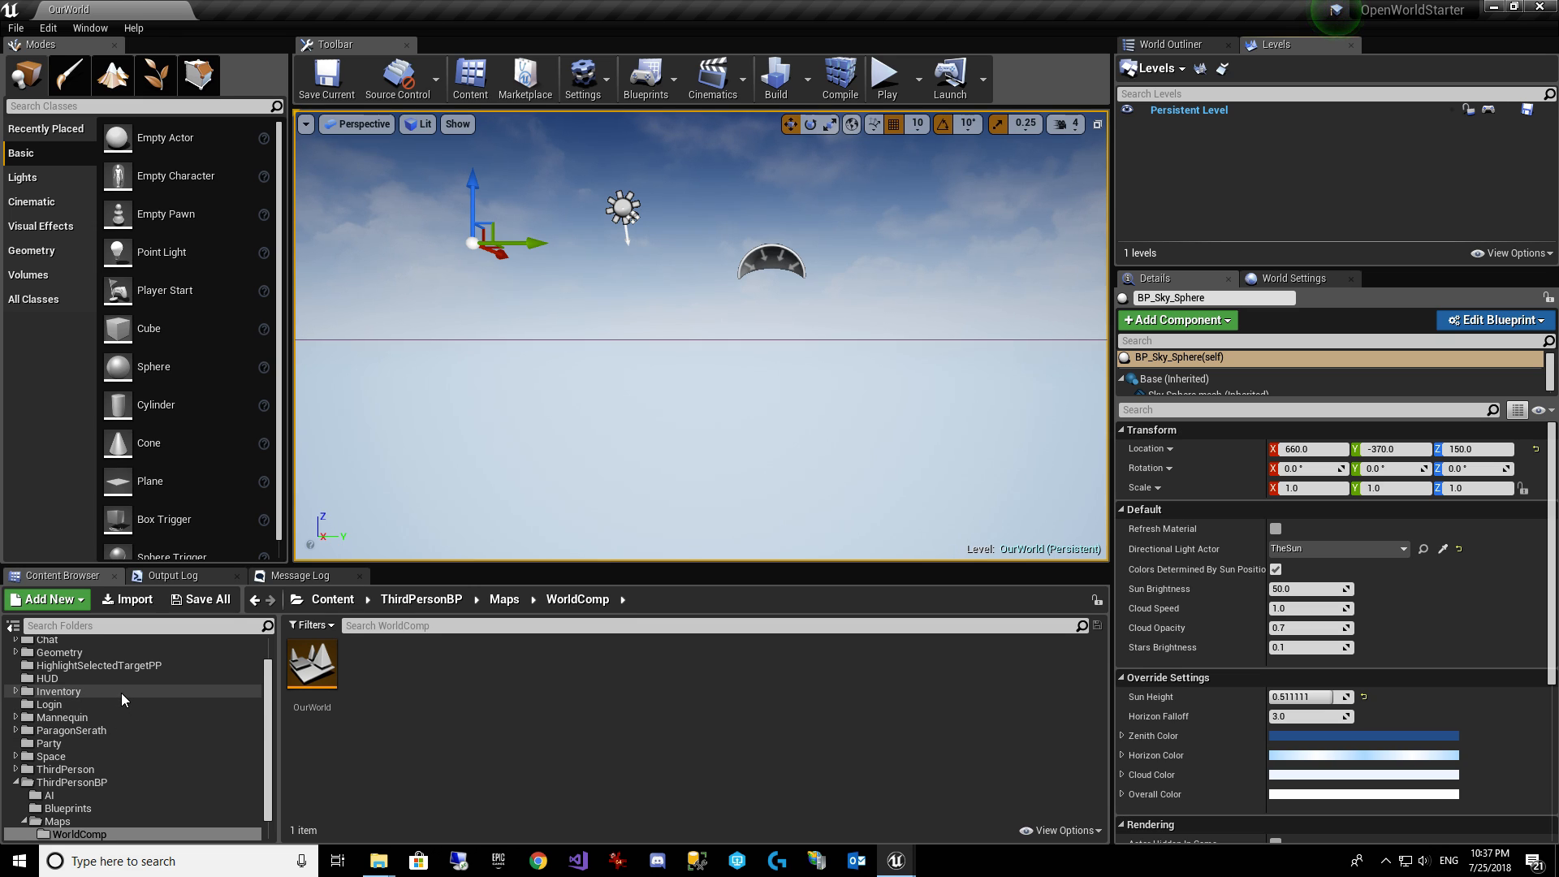
scroll(121, 693, up, 2)
scroll(49, 721, down, 2)
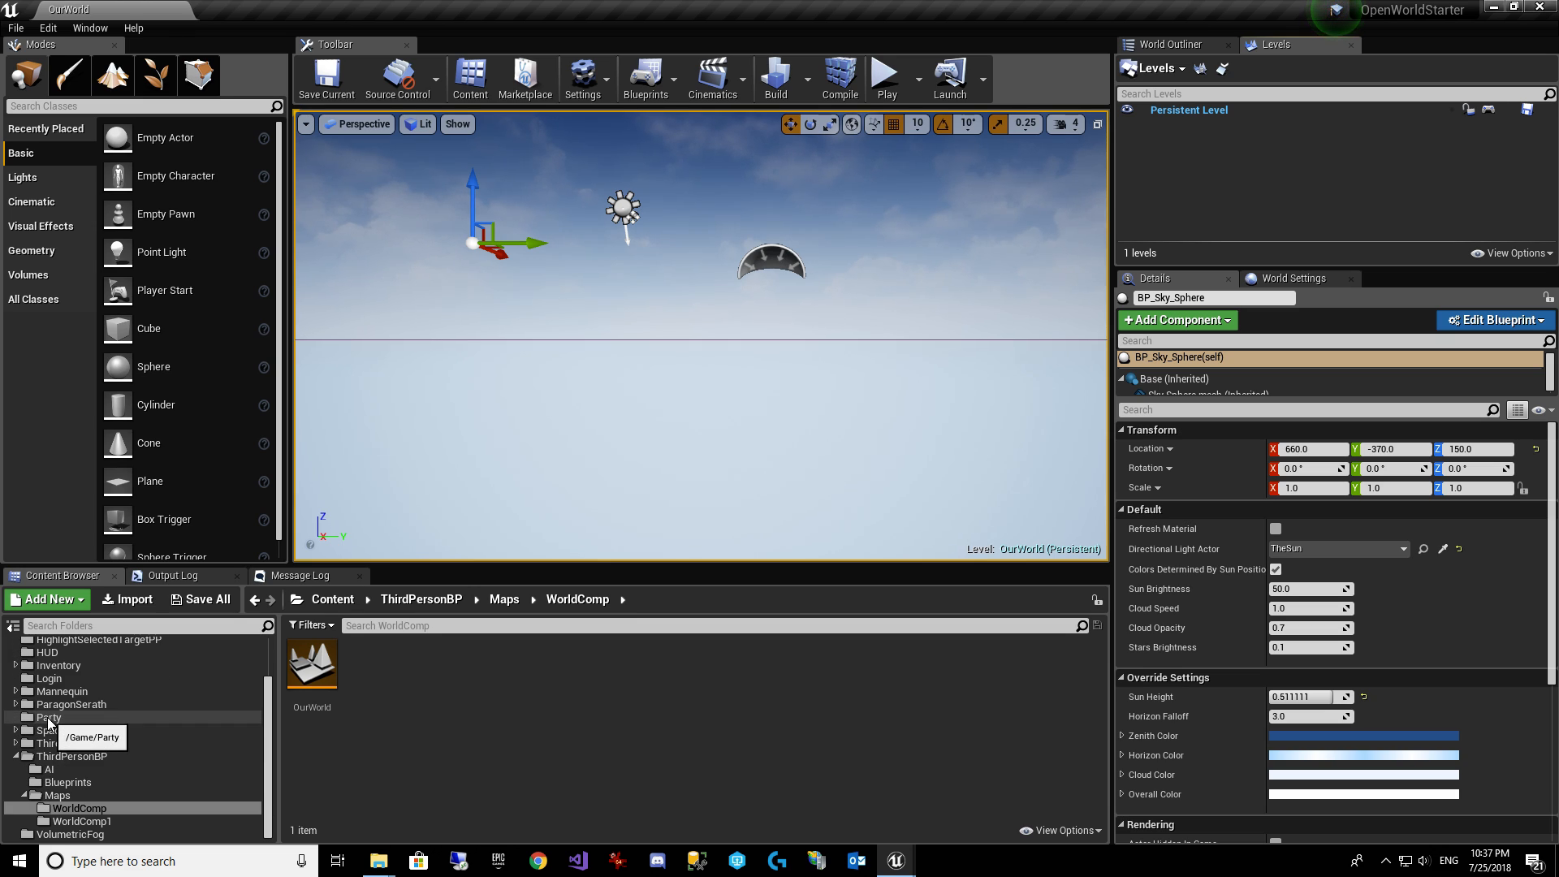
scroll(82, 731, up, 2)
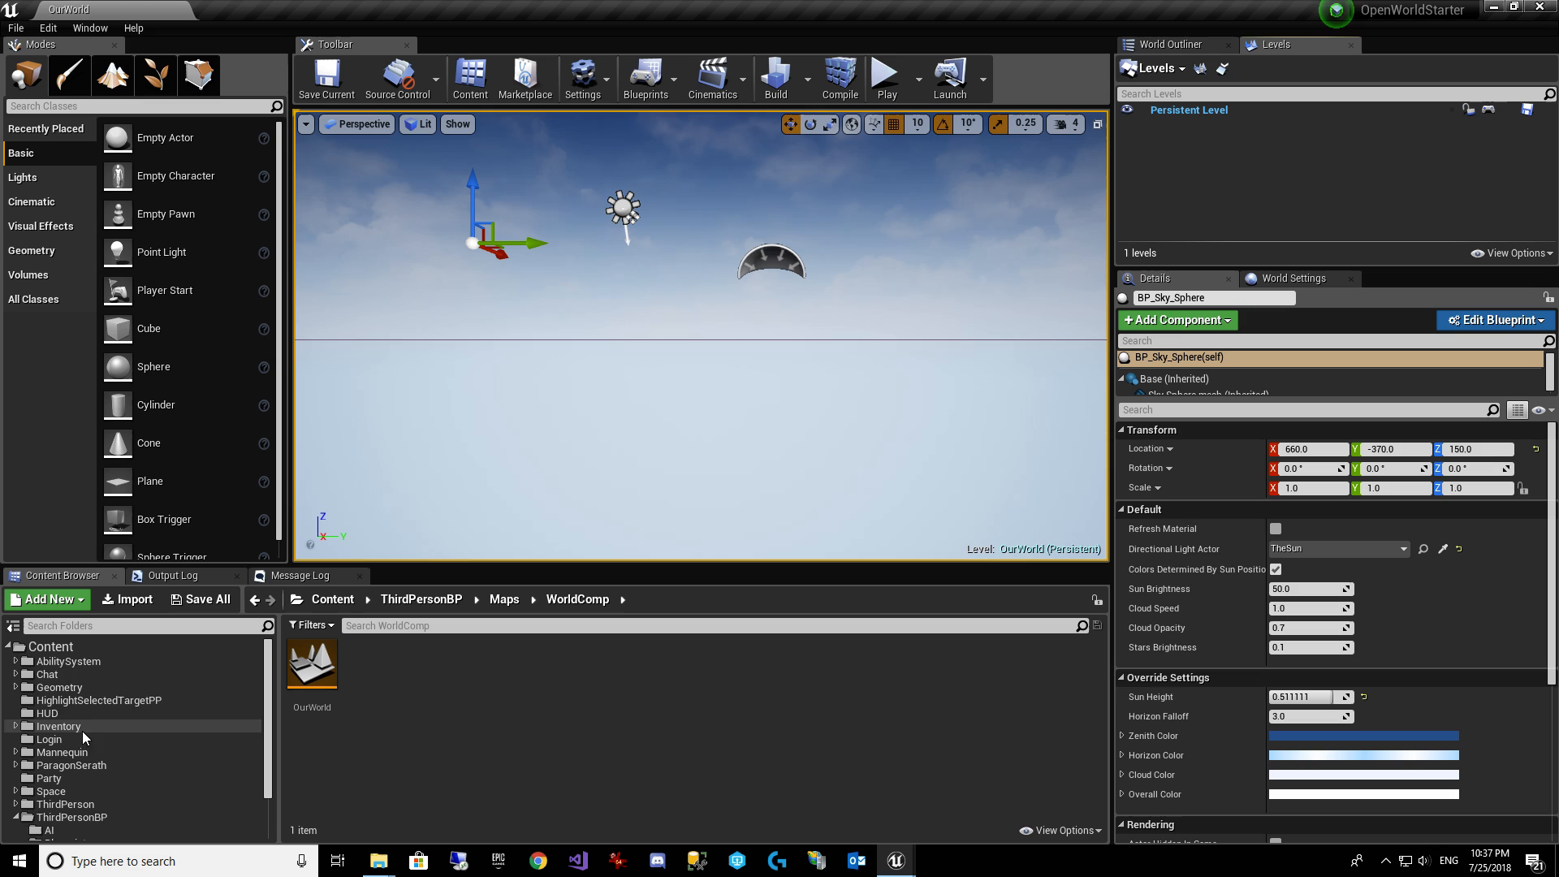
click(65, 649)
right_click(65, 651)
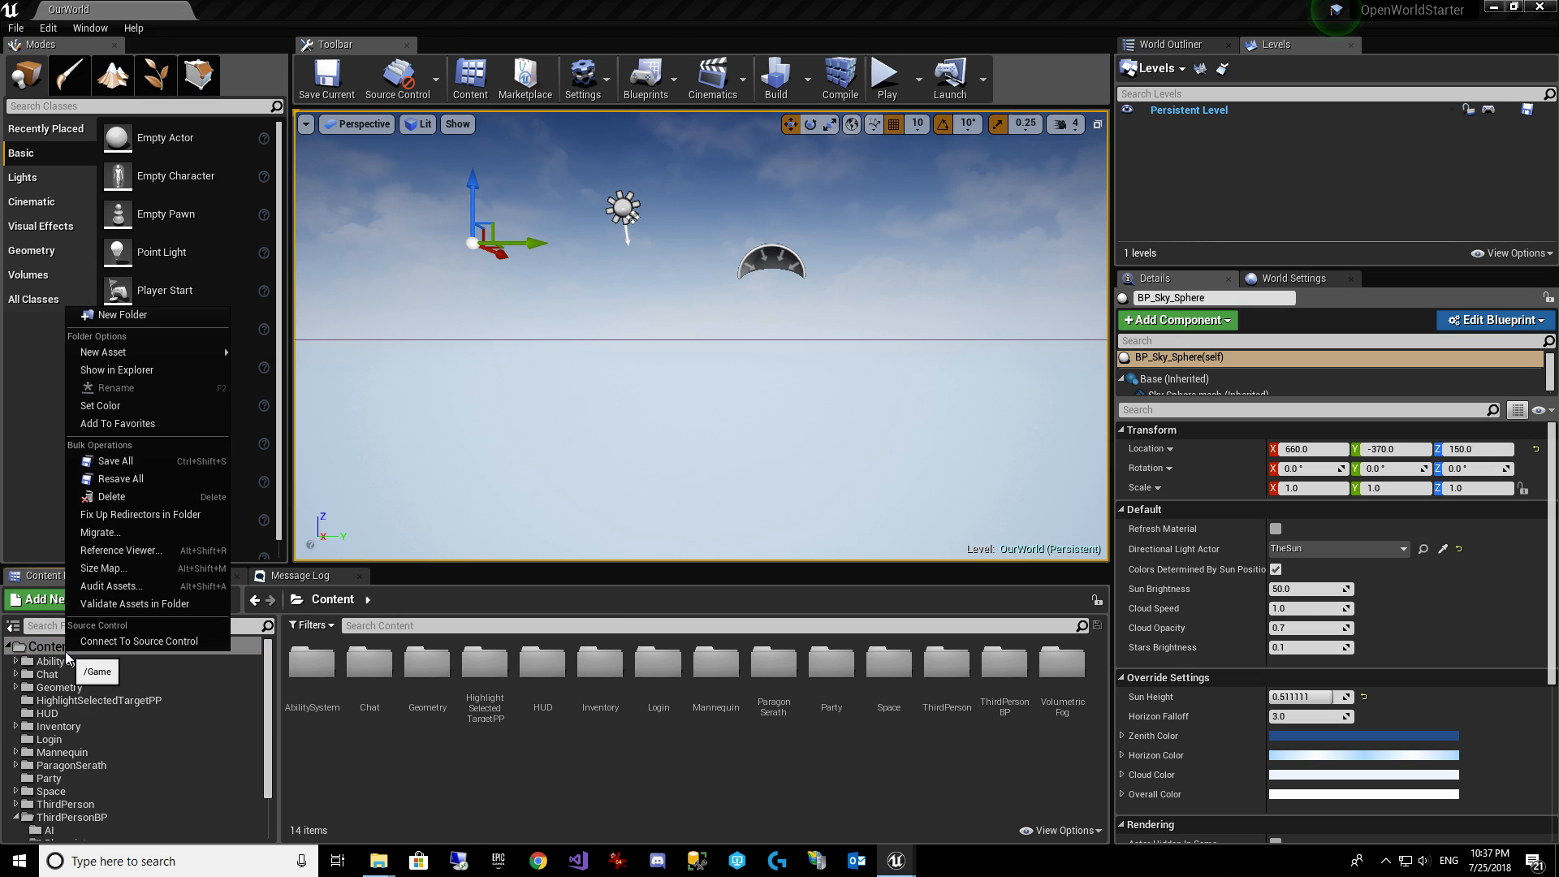
click(119, 317)
text(Materi)
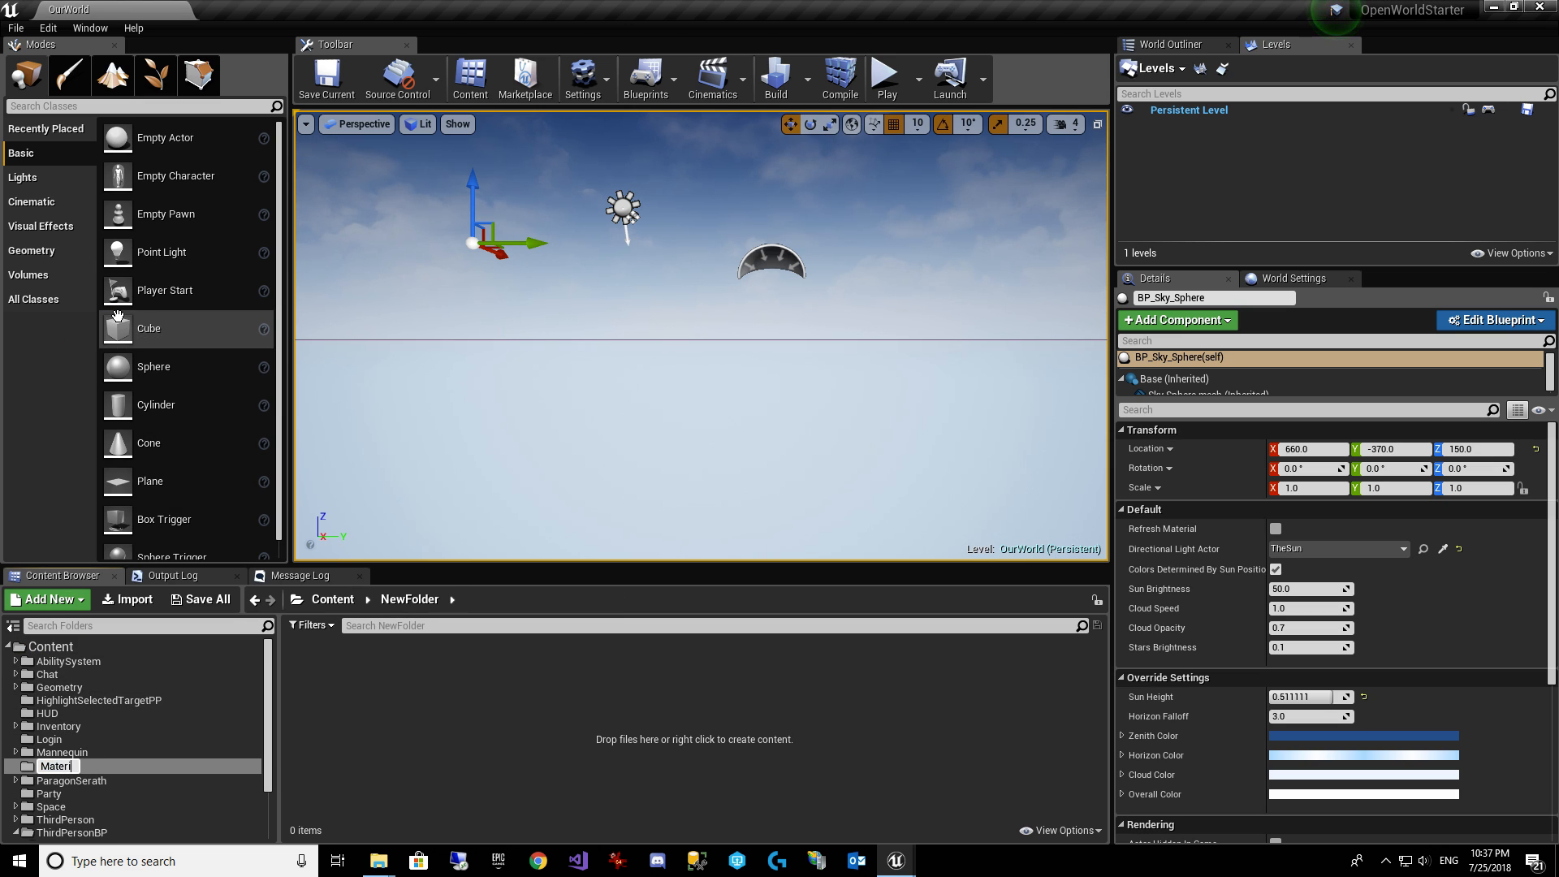
text(als)
key(Return)
Create a material named M_Landscape in the Materials folder and open it in a maximized material editor.
right_click(475, 701)
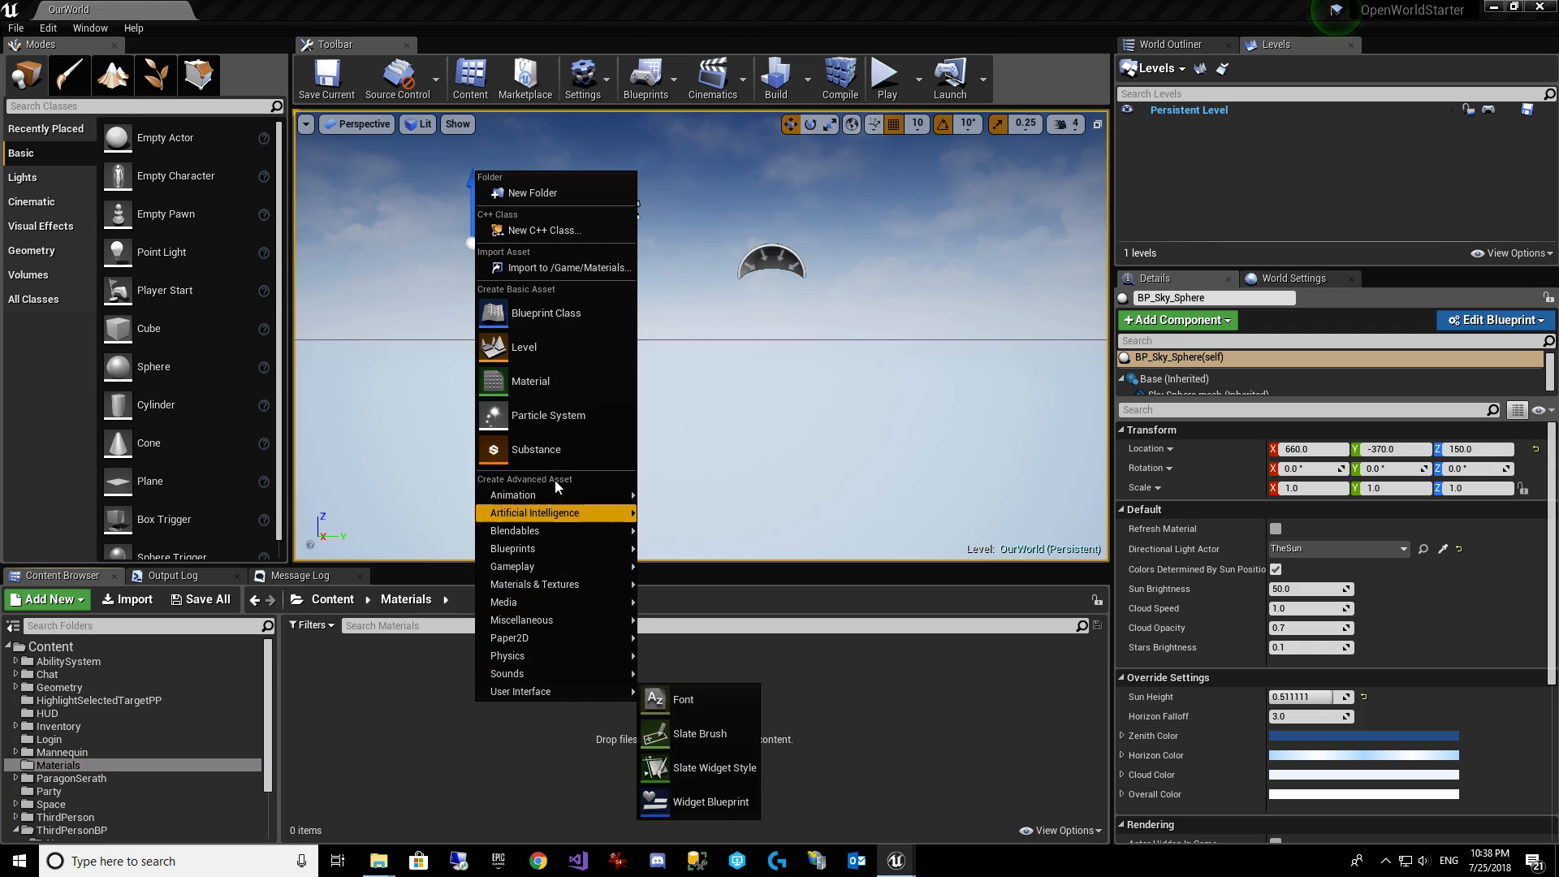
click(542, 391)
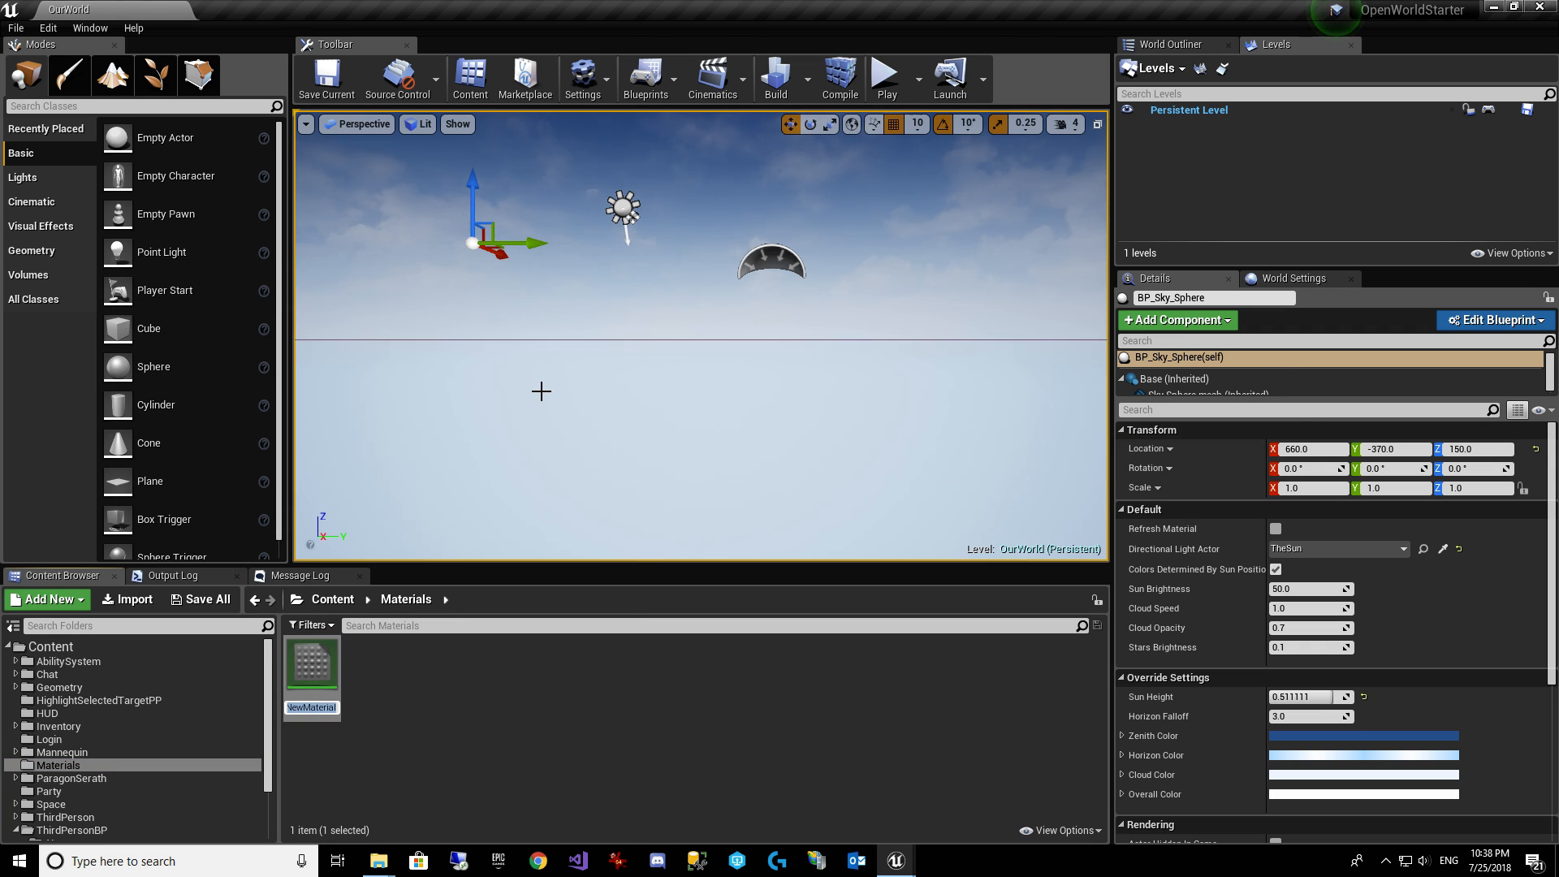
text(M)
key(Return)
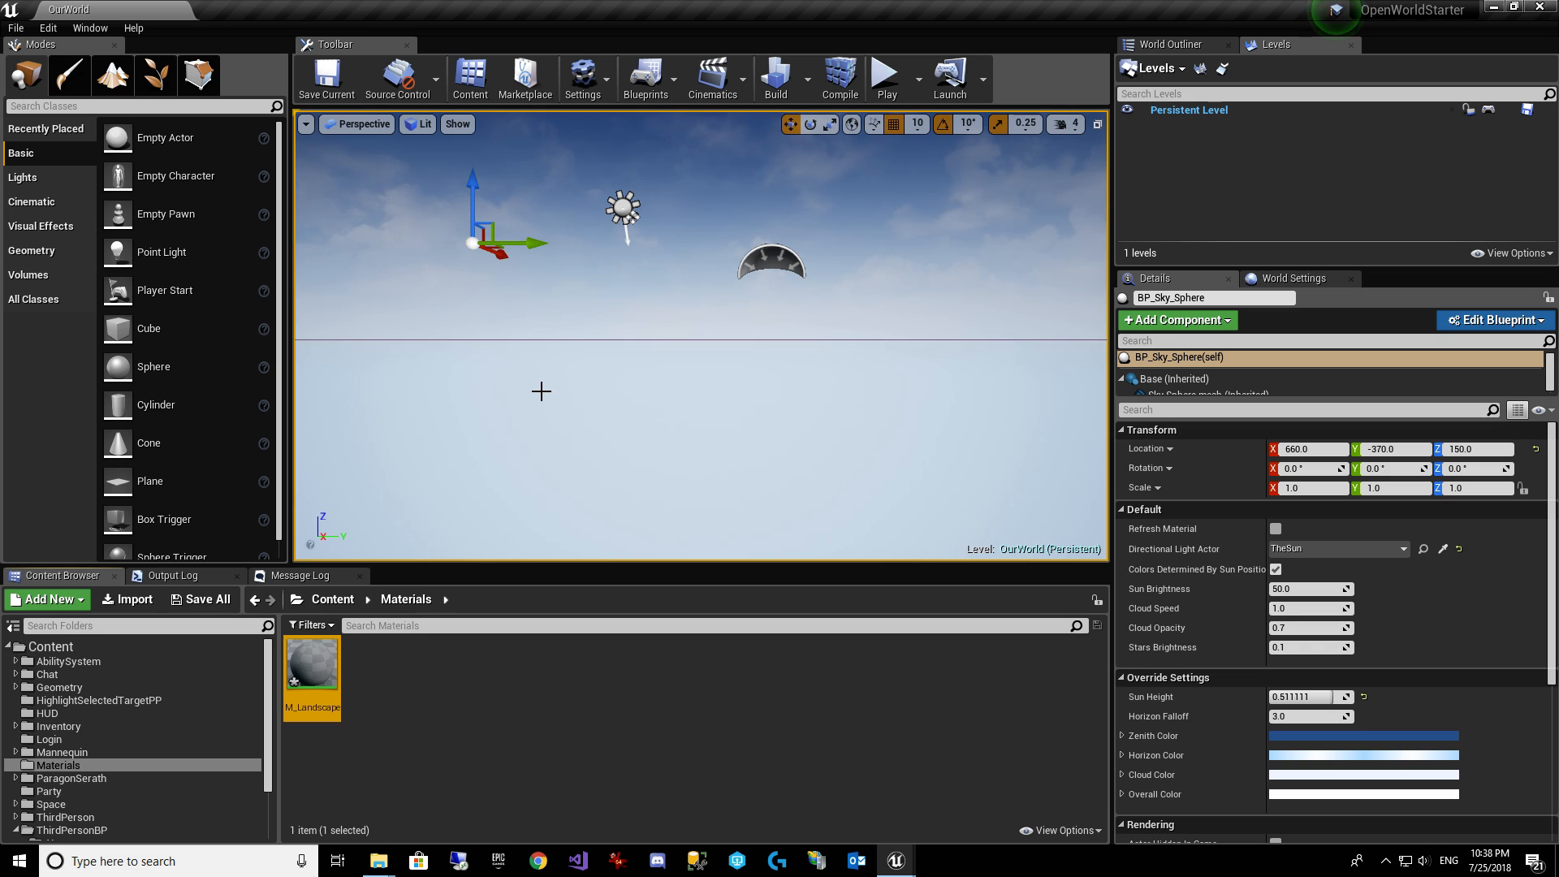
key(Return)
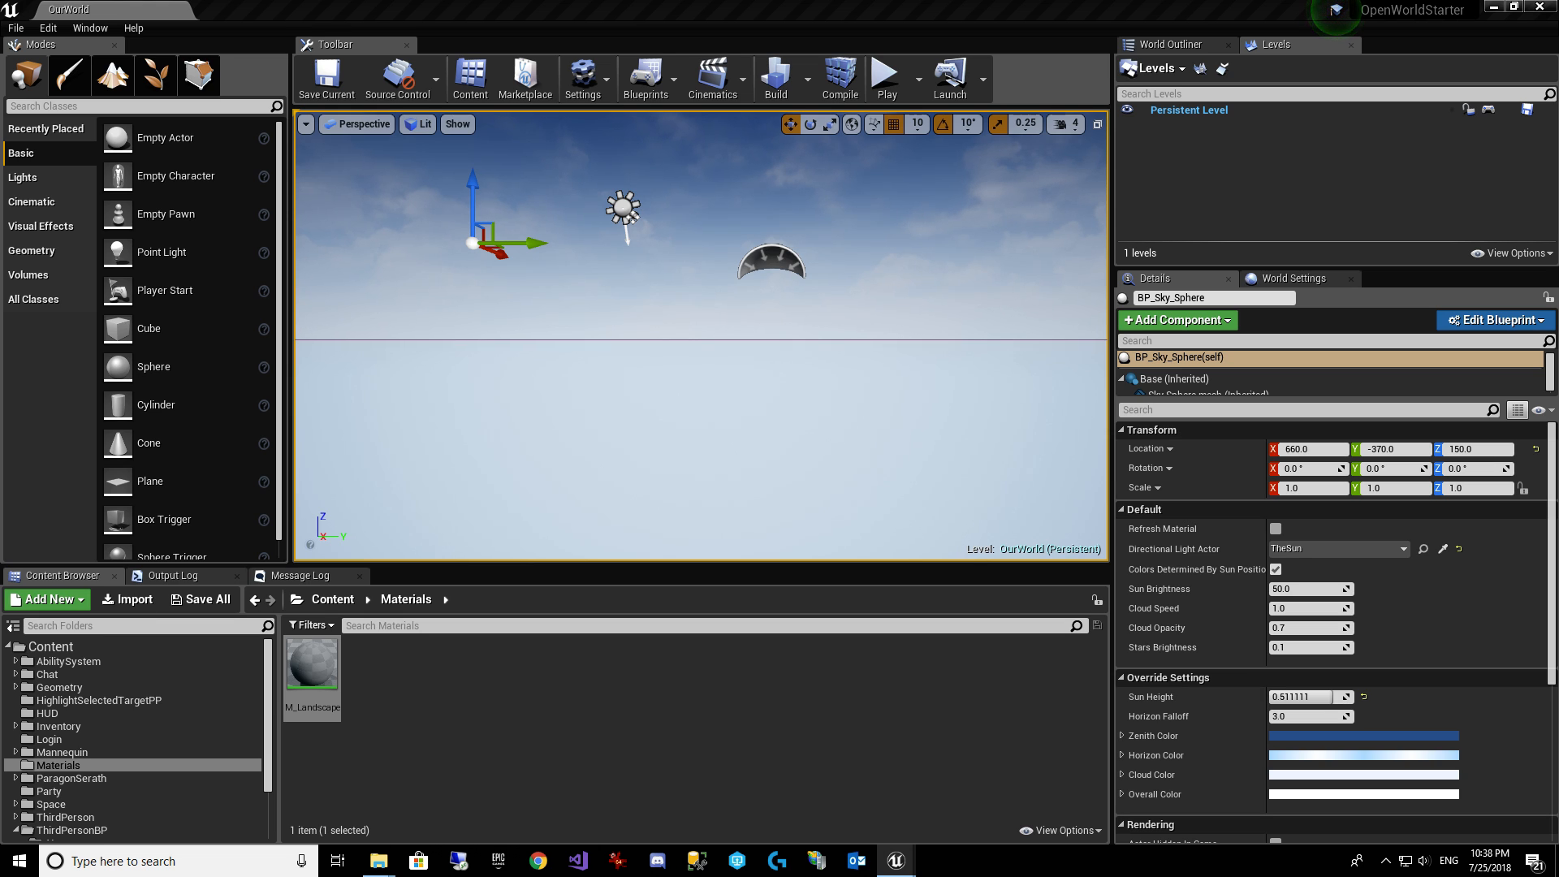
drag(588, 2, 653, 233)
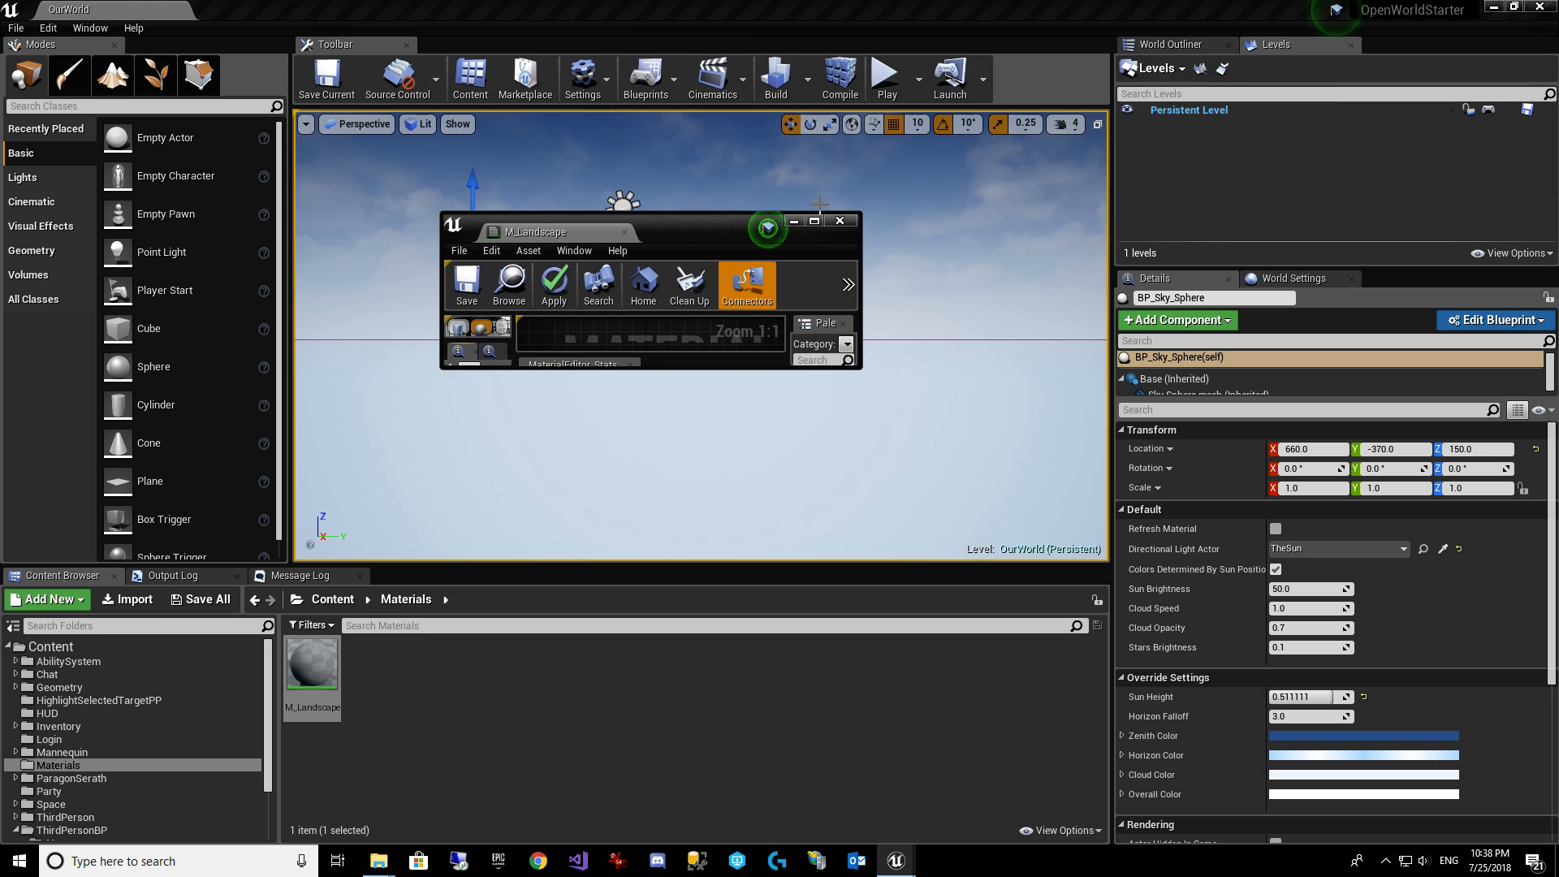
click(813, 221)
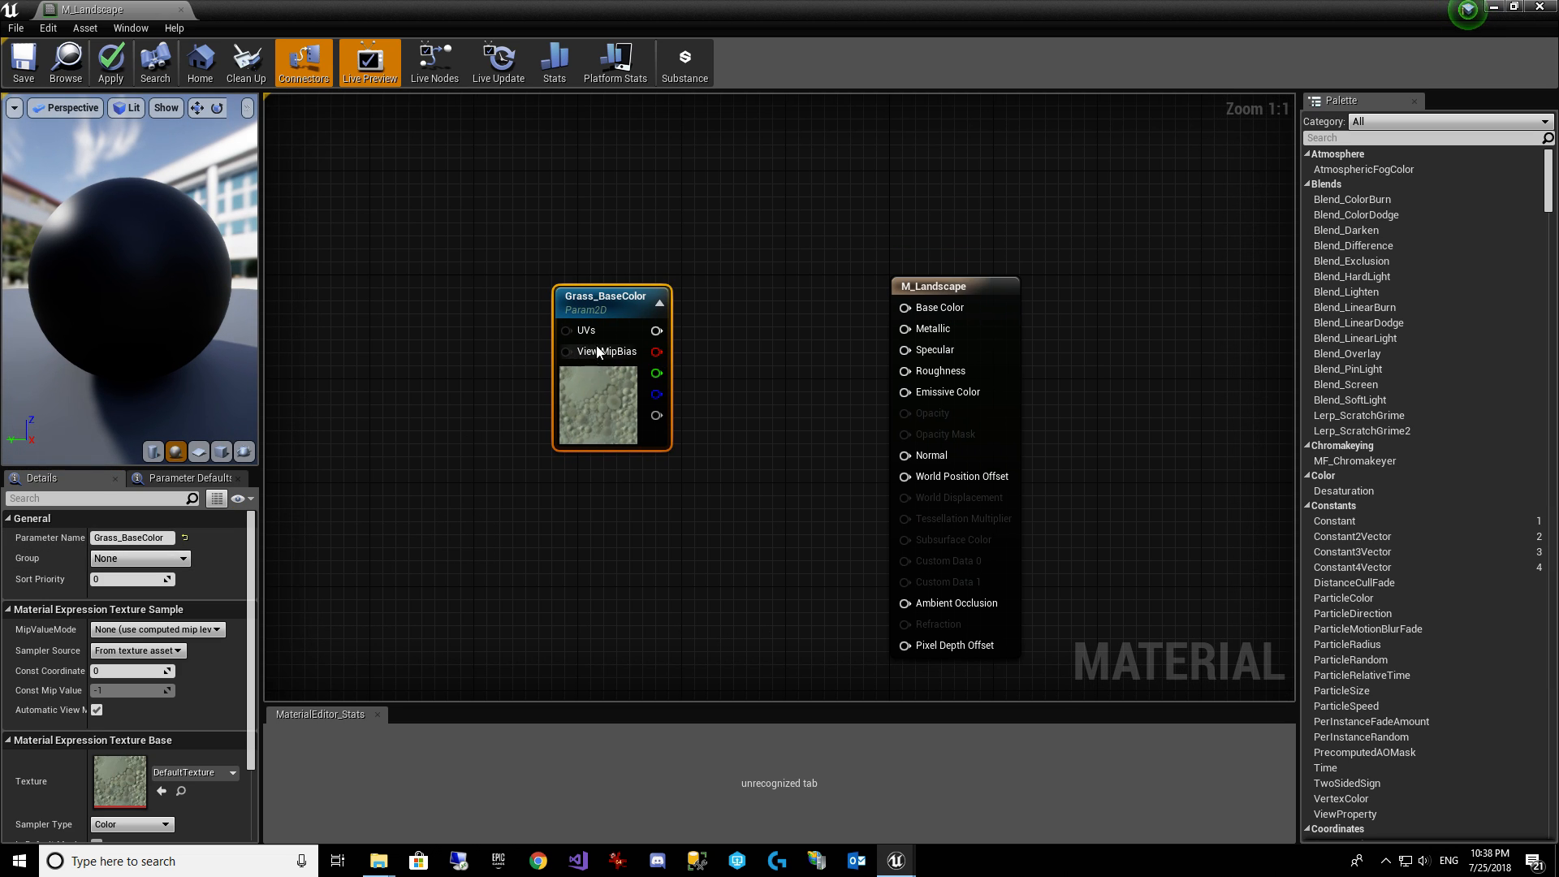
drag(612, 289, 585, 278)
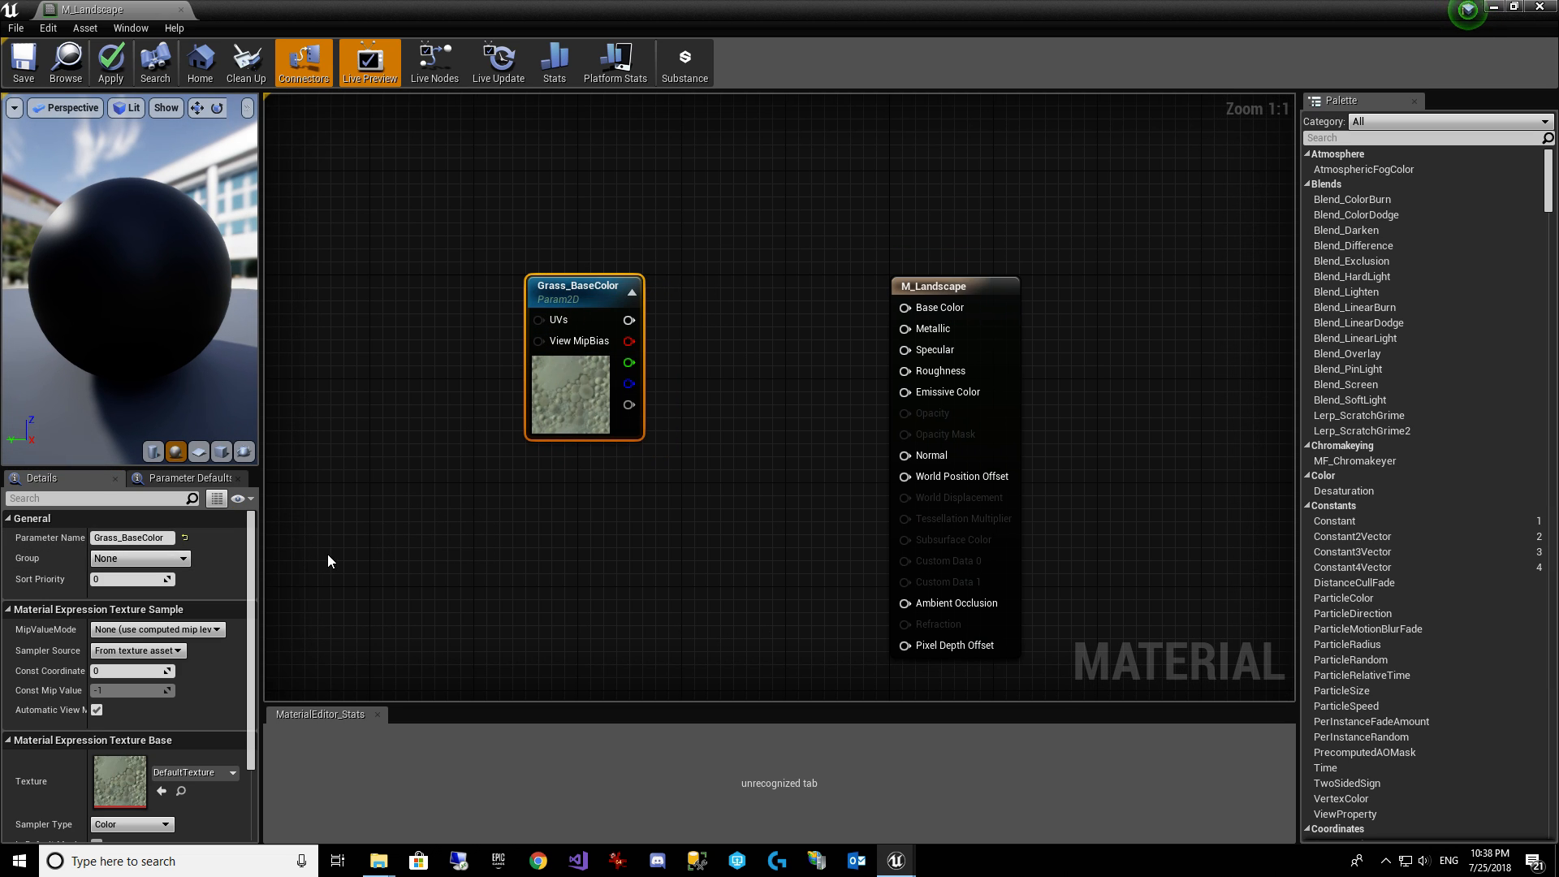
right_click(360, 495)
text(texture)
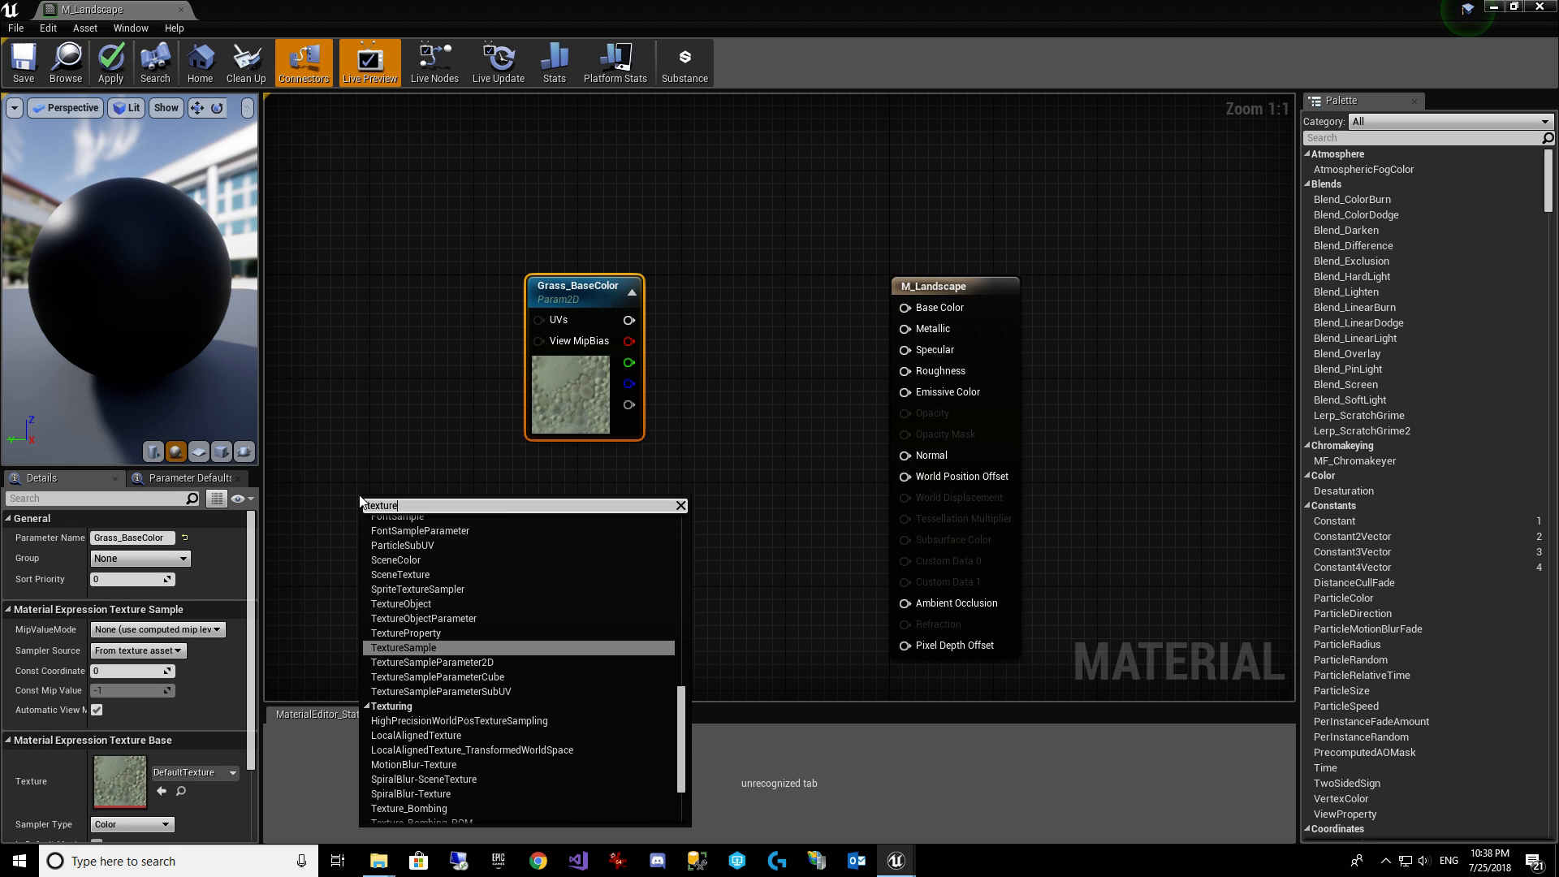
key(Down)
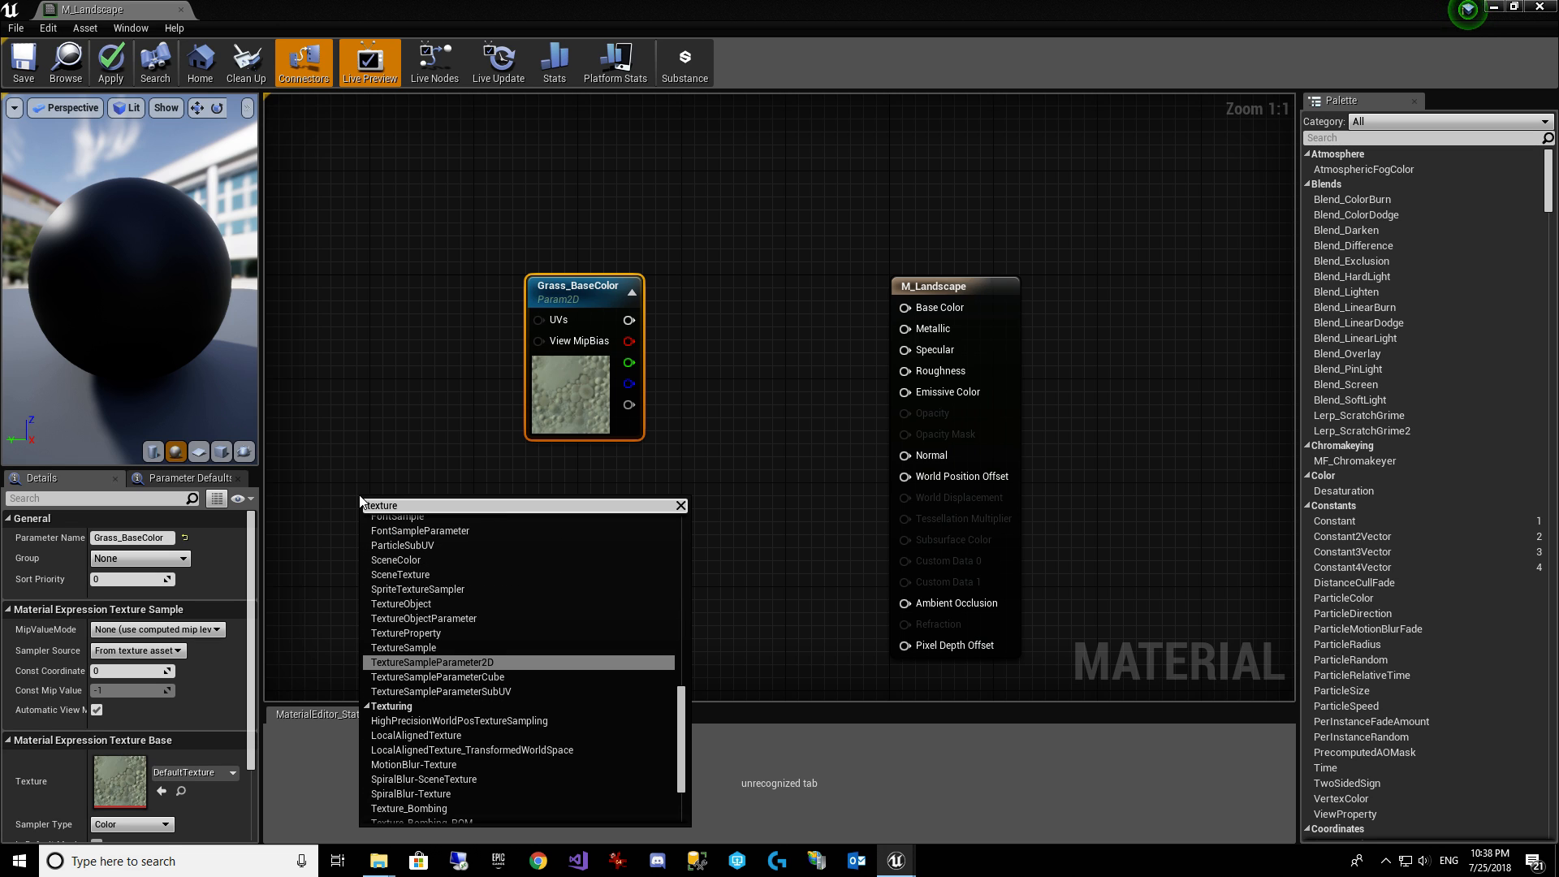
click(782, 336)
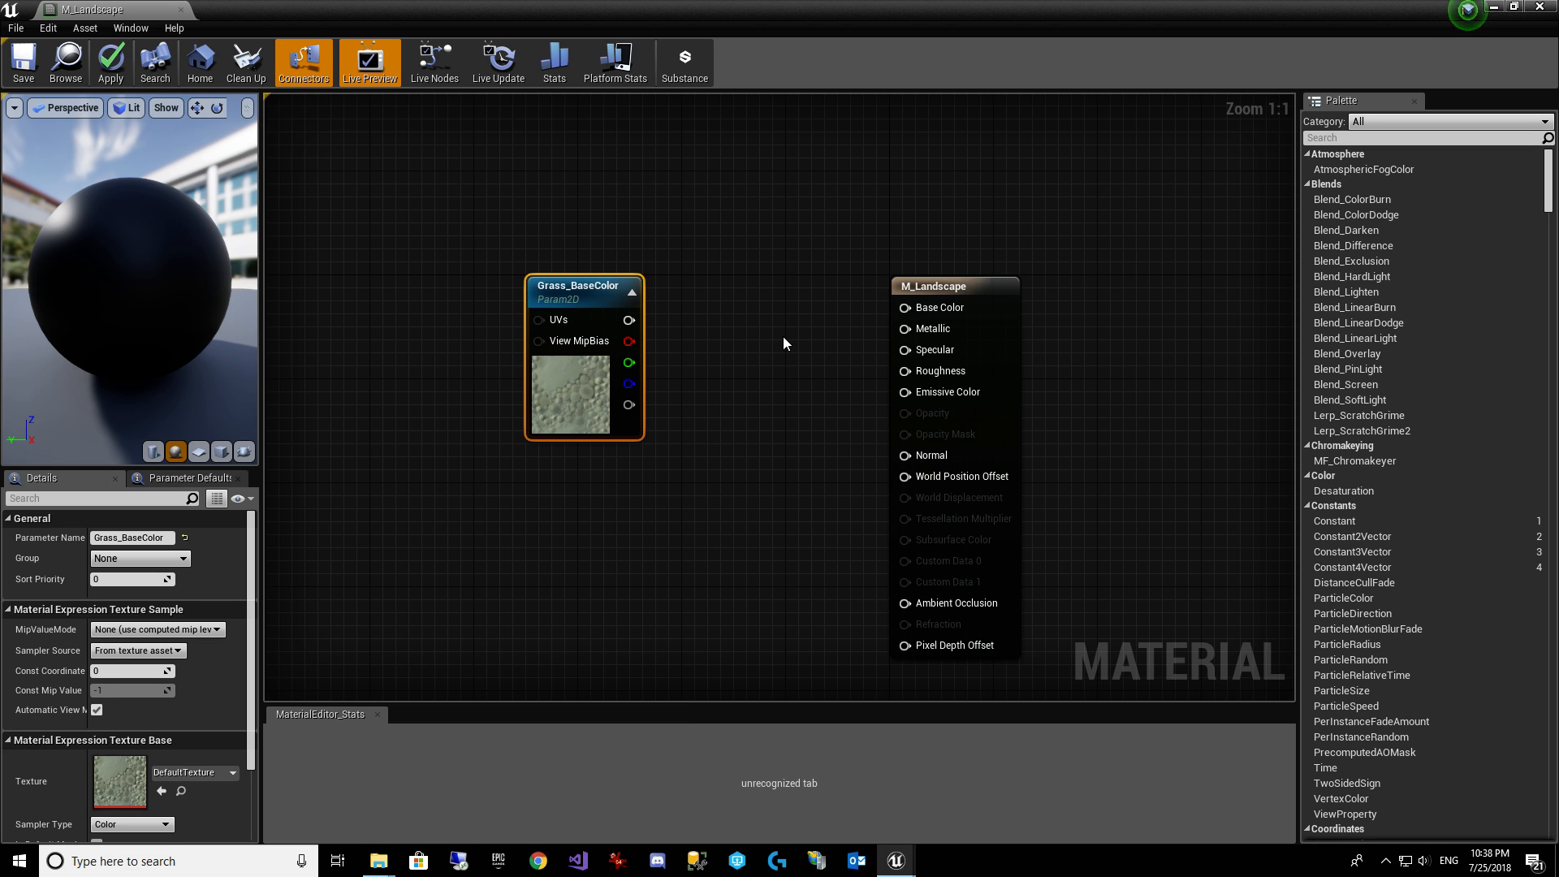
Connect the main color output of the Grass_BaseColor texture parameter to the Base Color input of M_Landscape.
click(605, 341)
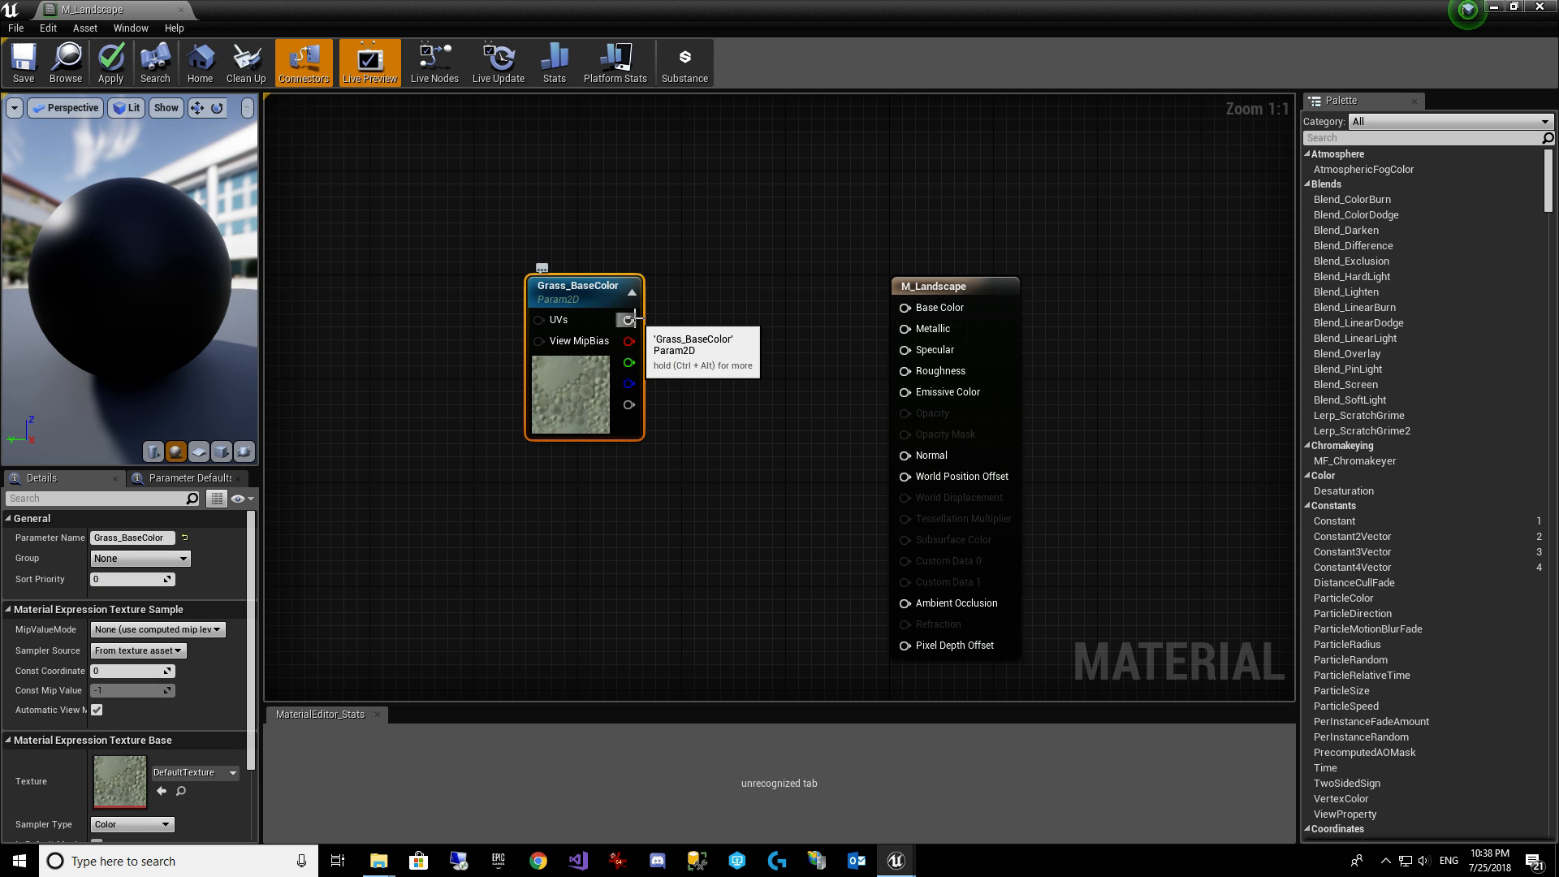
drag(635, 319, 903, 307)
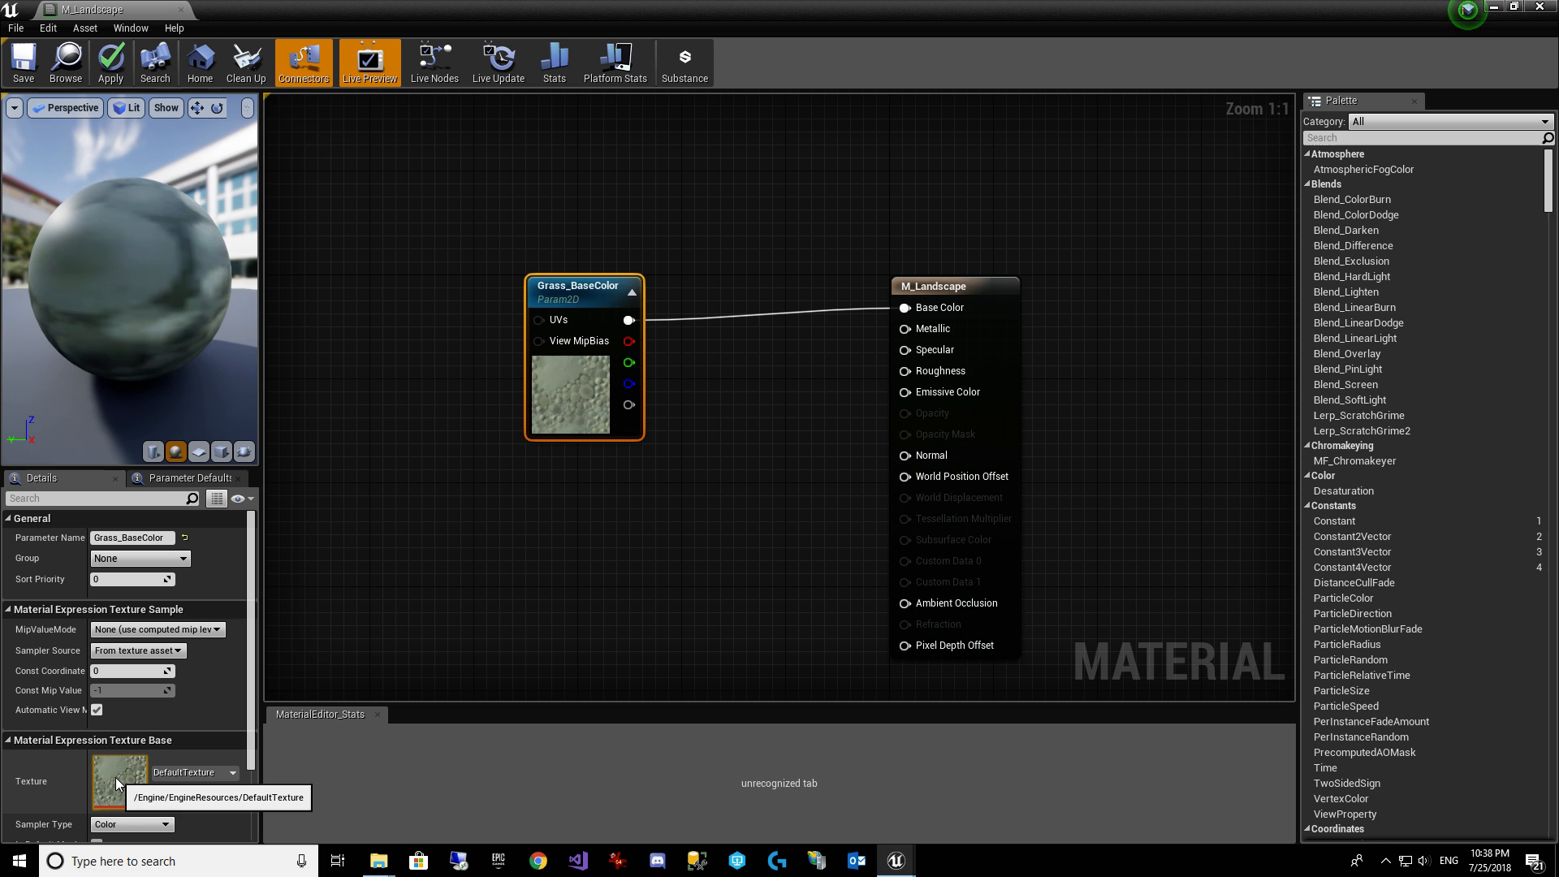
Save the M_Landscape material and close the material editor.
click(24, 60)
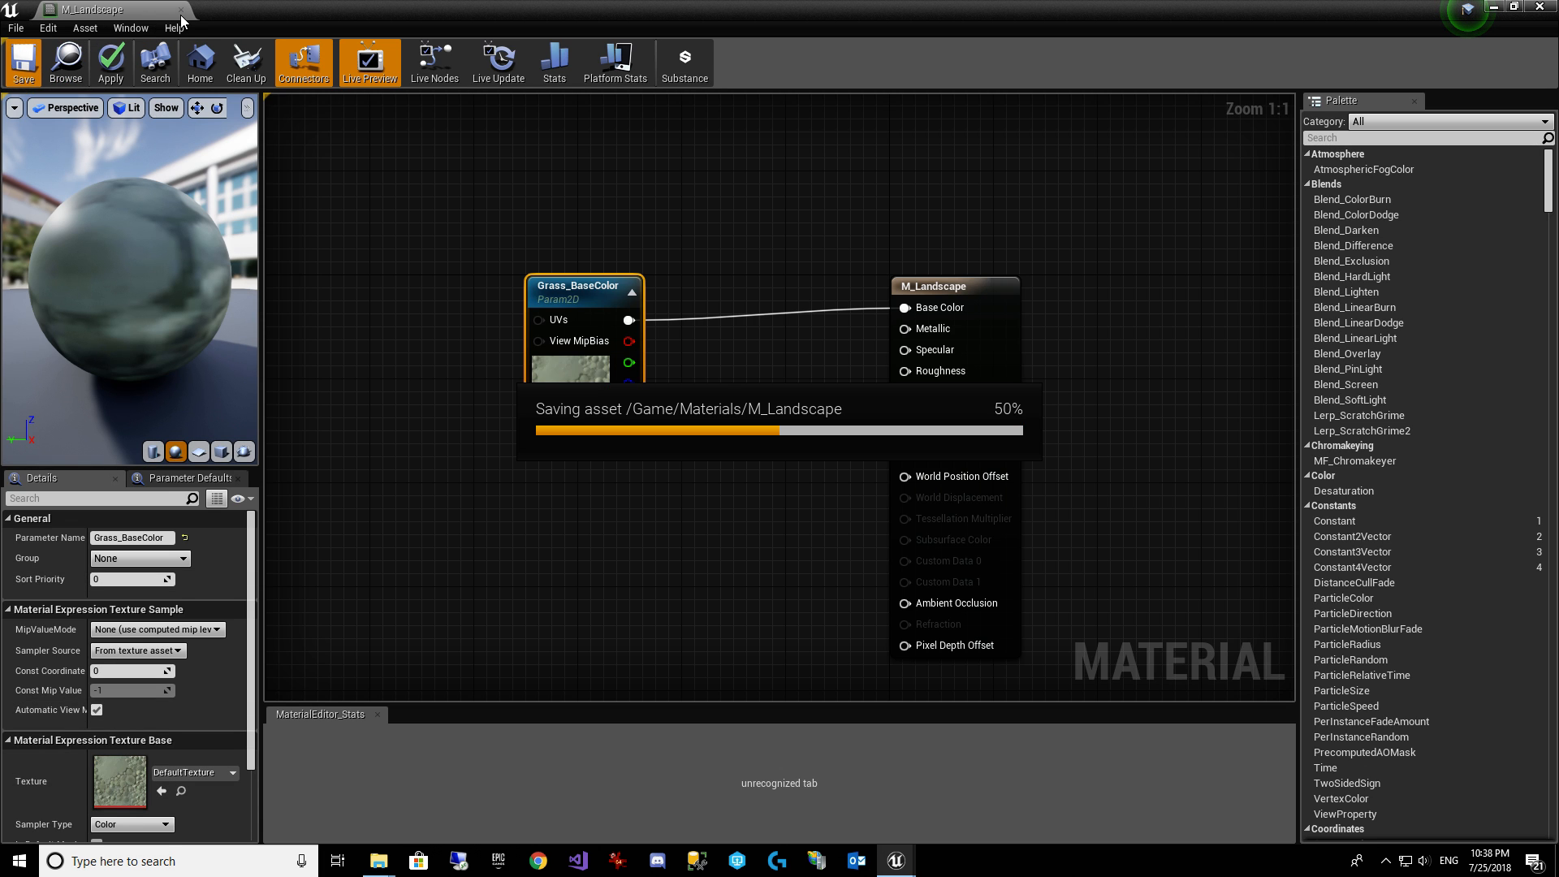
click(180, 11)
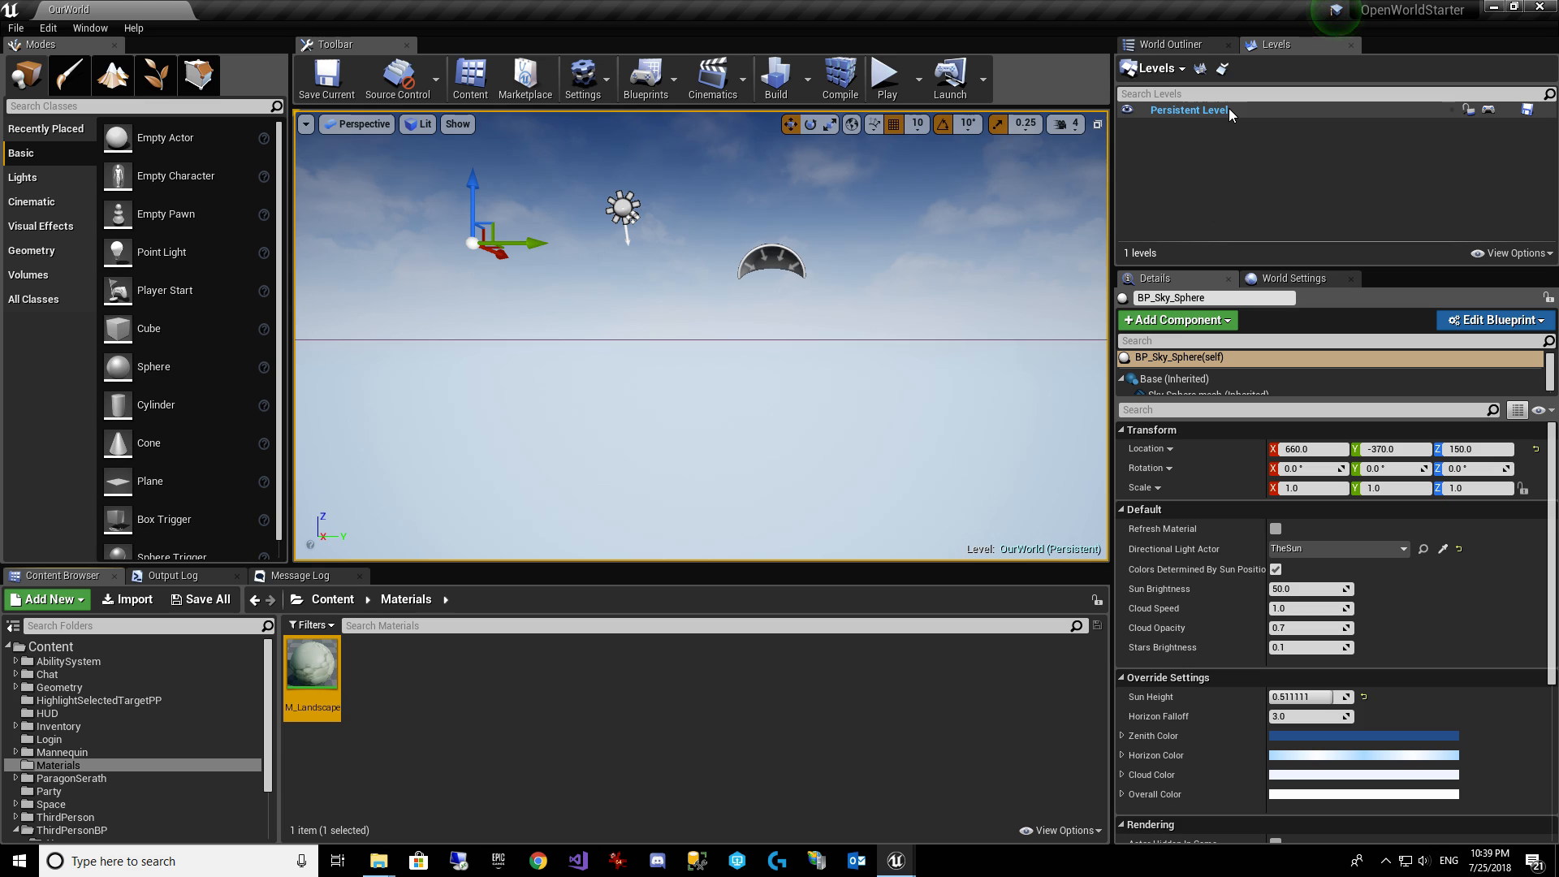
Start a tiled landscape import for the level and assign M_Landscape as its material.
click(1157, 68)
click(1177, 134)
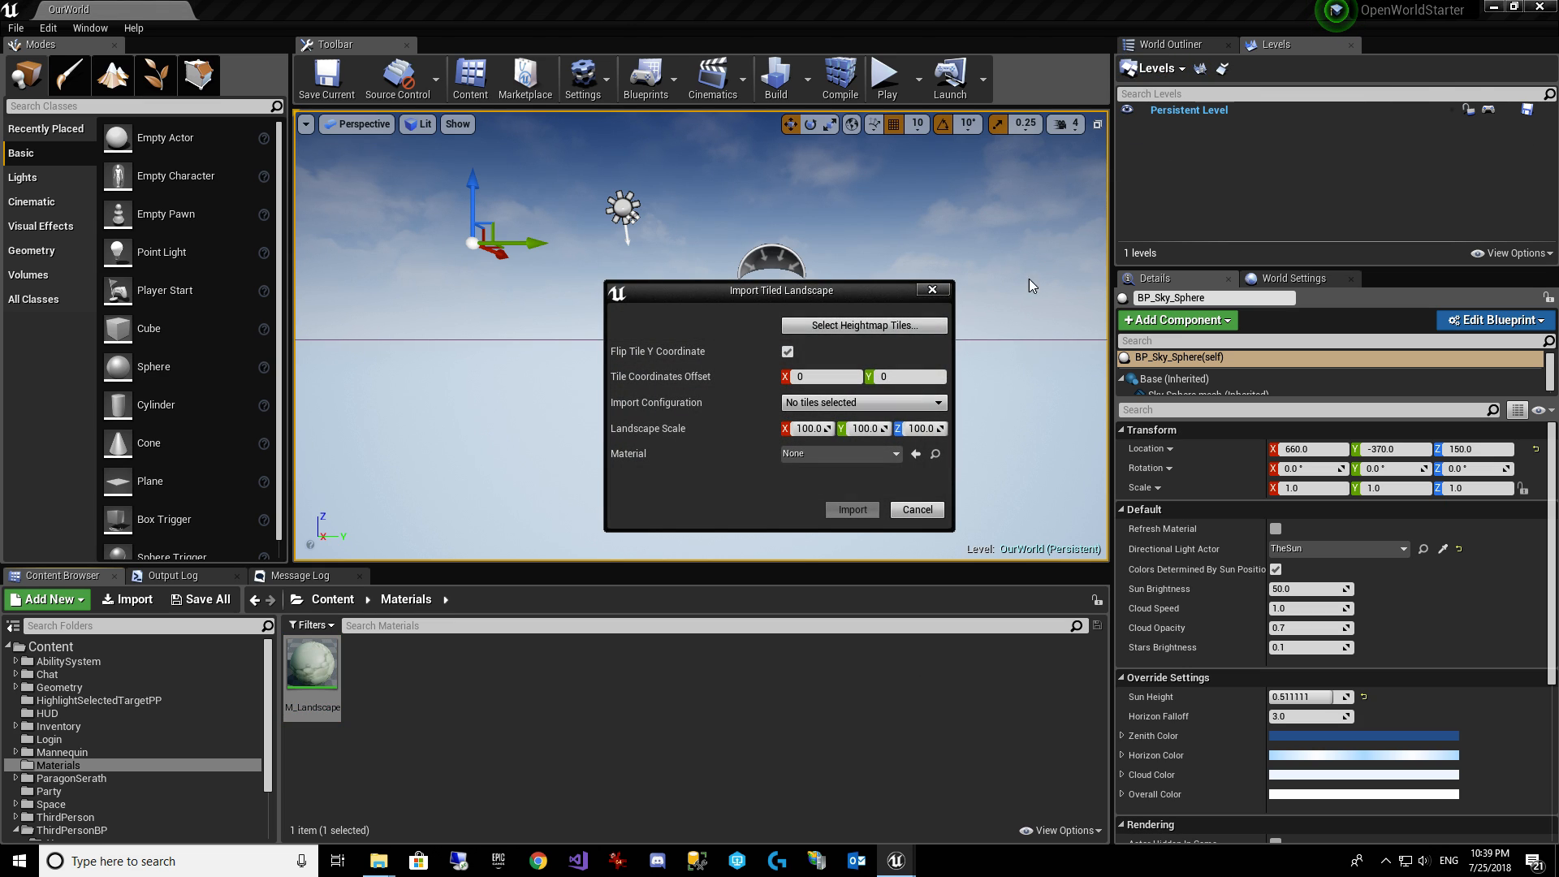
click(833, 452)
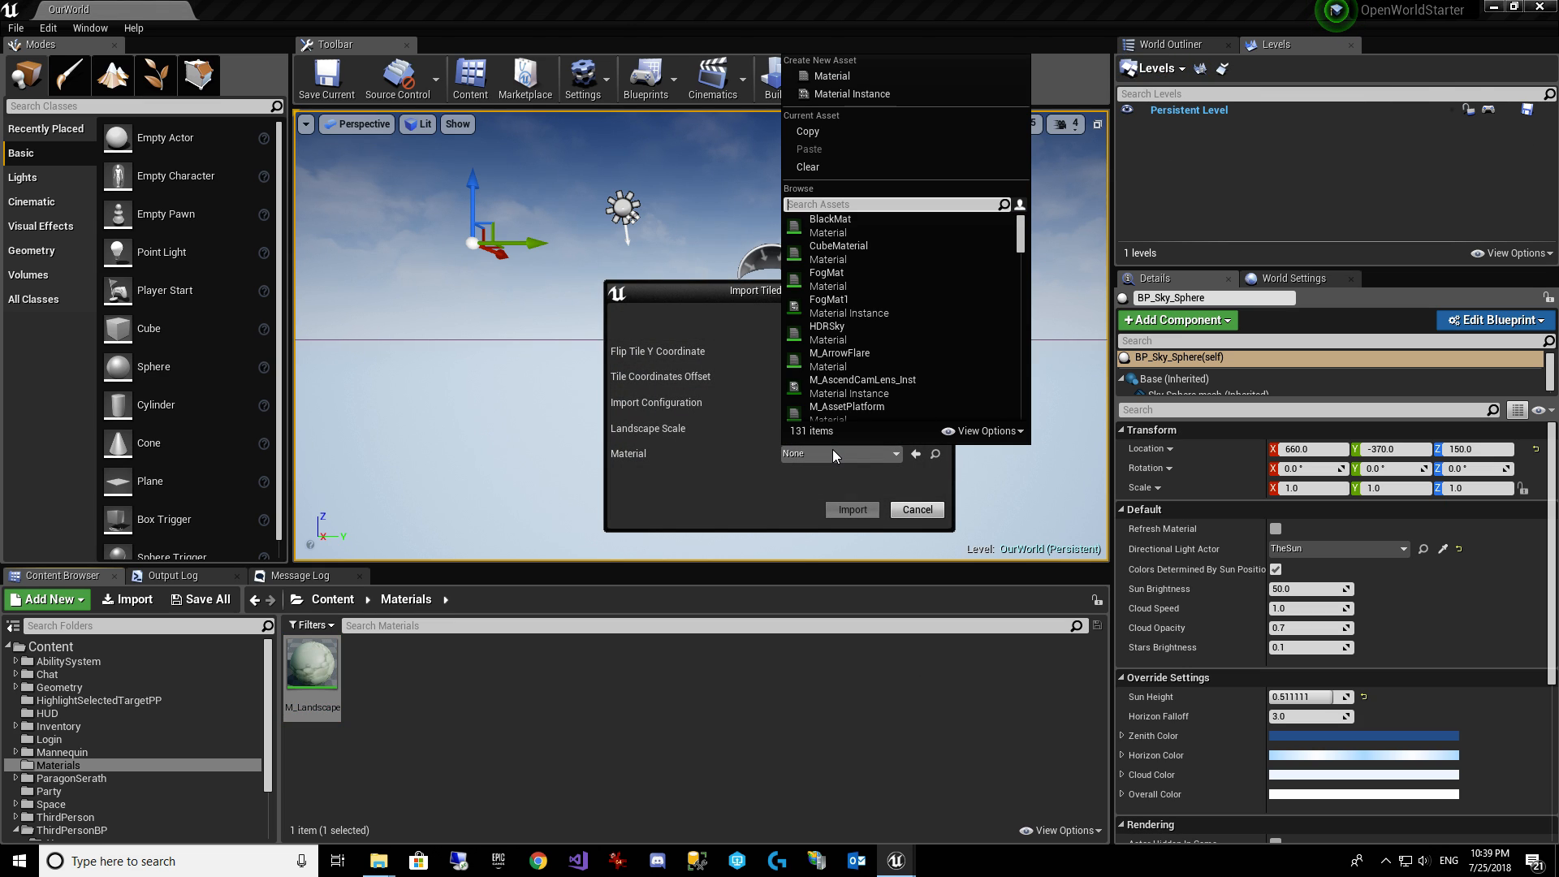
text(landscape)
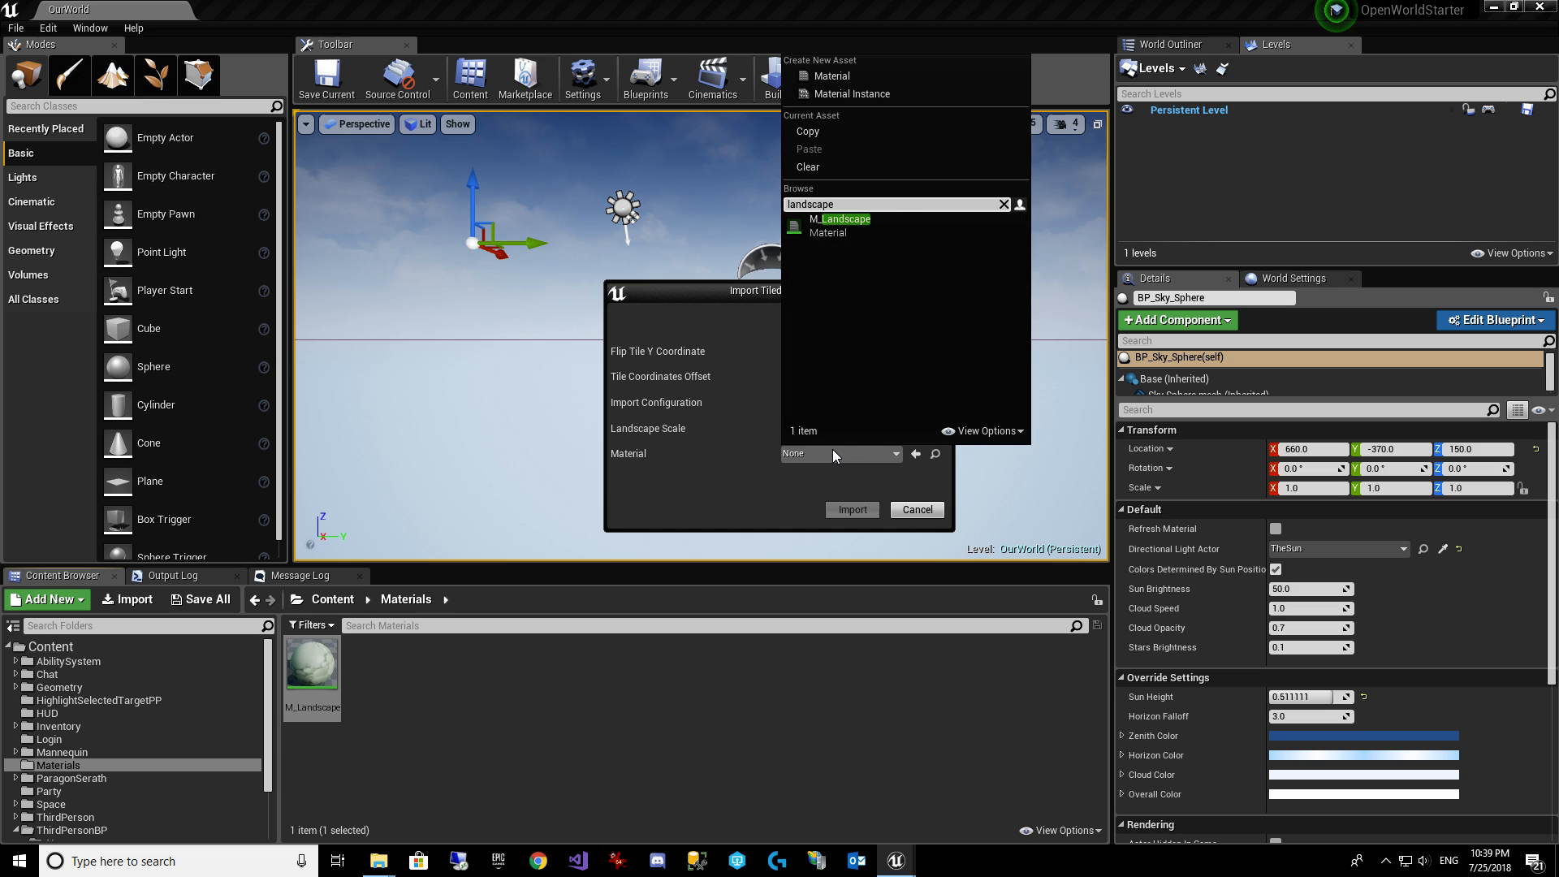
click(841, 221)
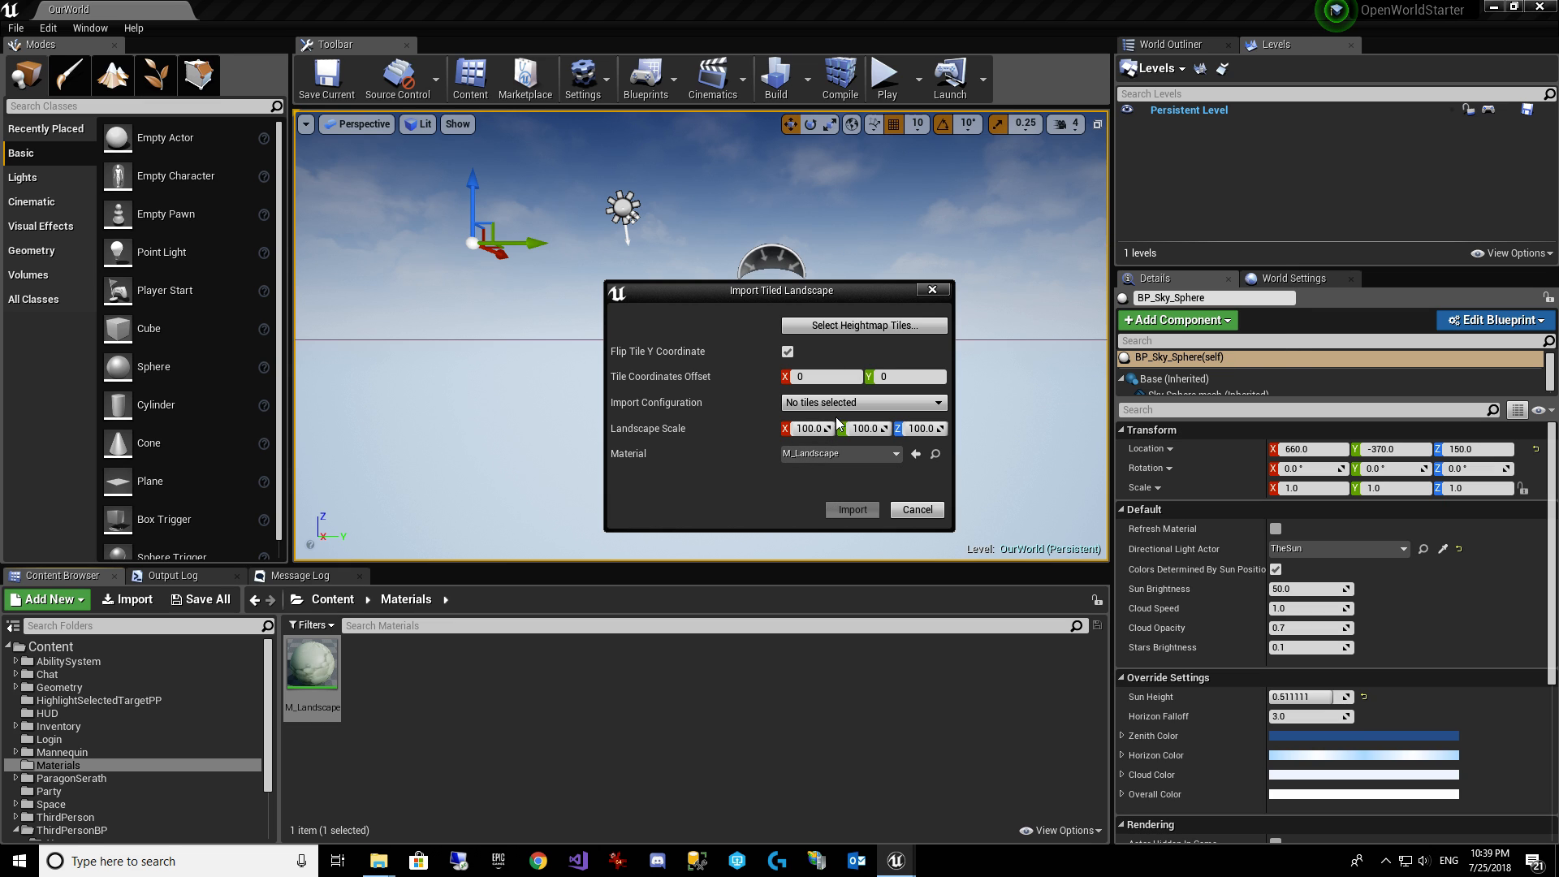
Load the nine heightmap tiles OurWorld_X0_Y0.png to OurWorld_X2_Y2.png from the MapTileSource folder and import the tiled landscape.
click(844, 326)
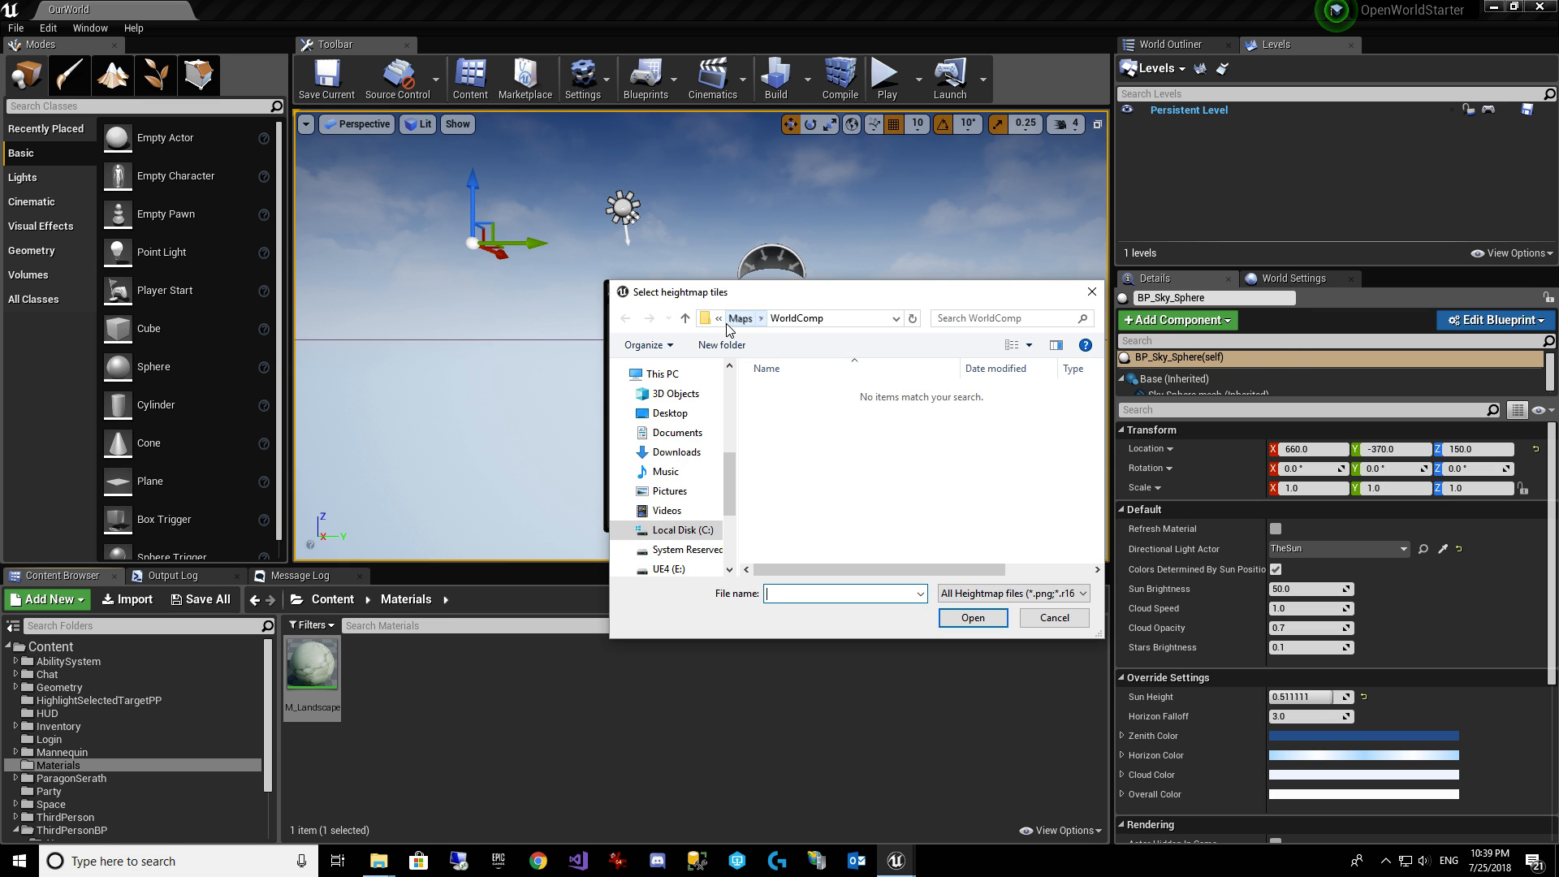
click(758, 319)
click(762, 319)
click(762, 319)
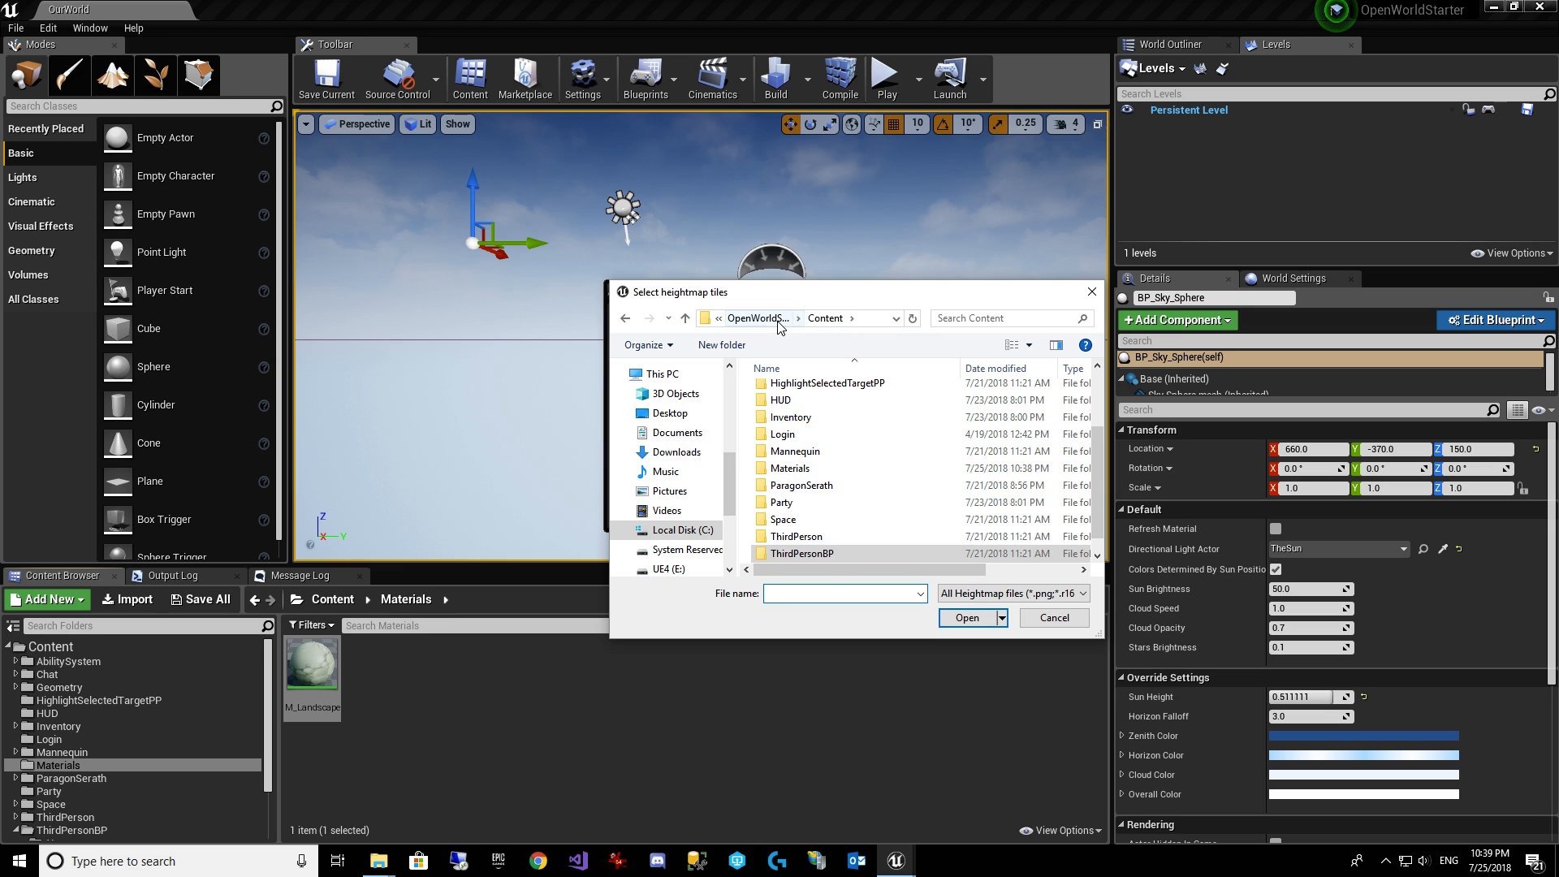
click(780, 326)
double_click(810, 460)
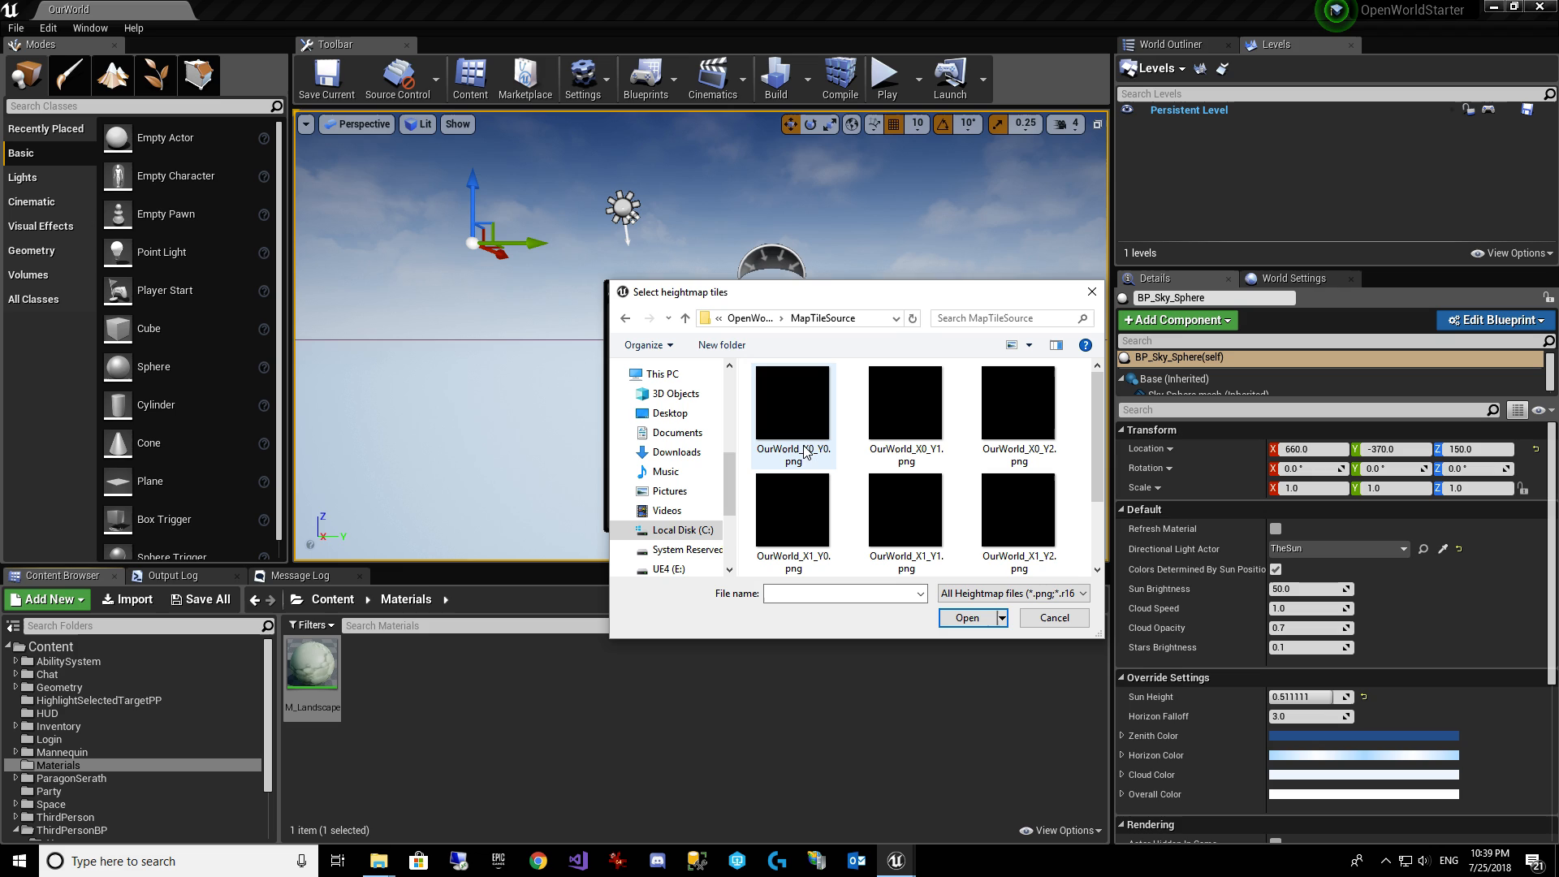
click(1028, 345)
click(1056, 430)
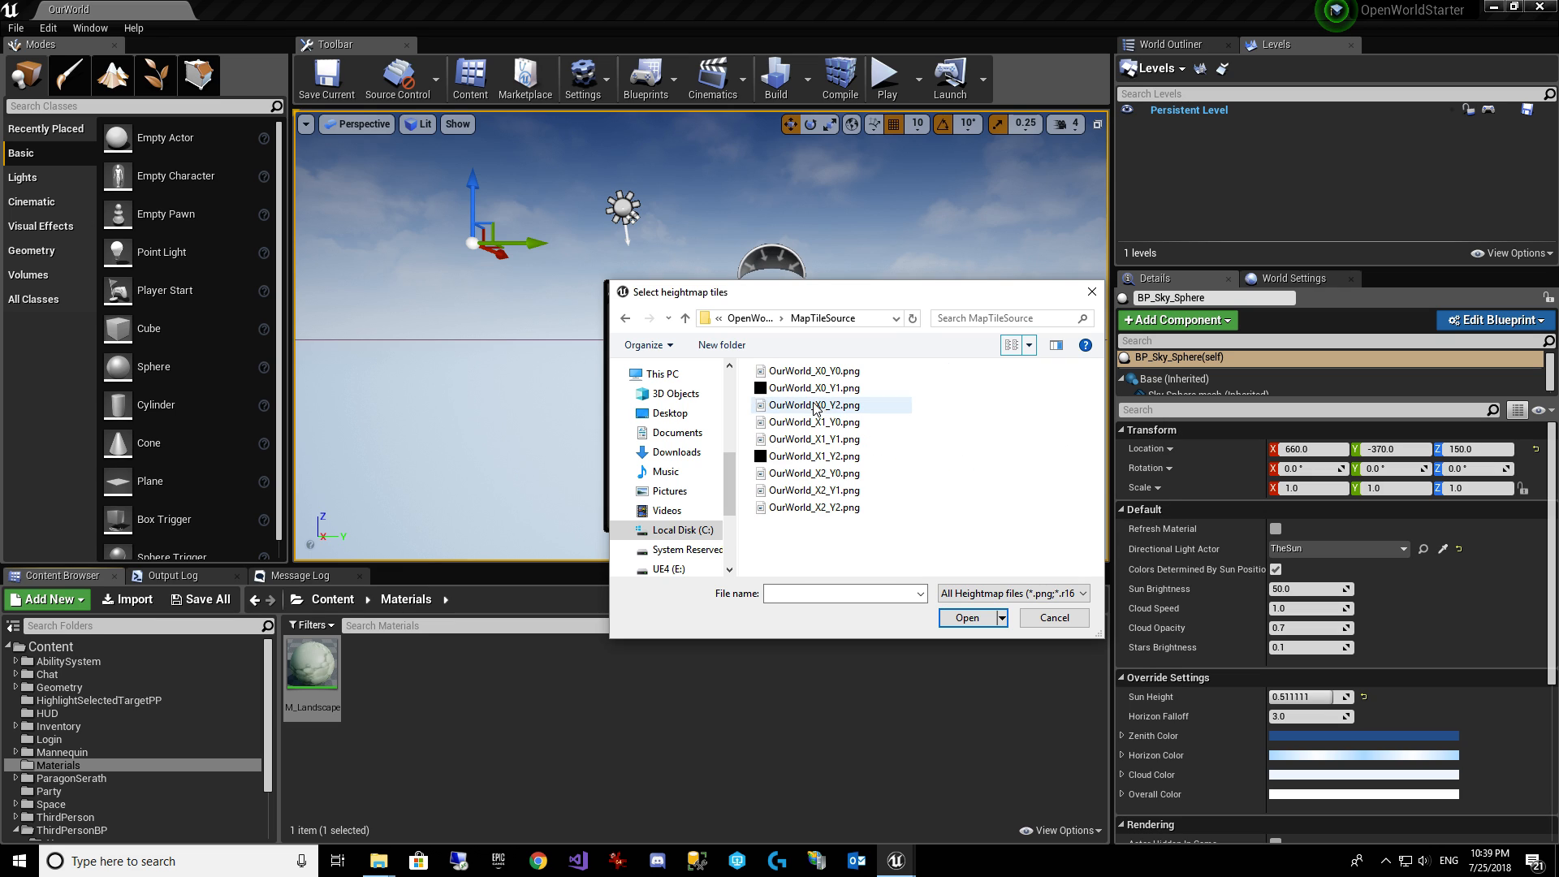
click(814, 372)
shift+click(814, 507)
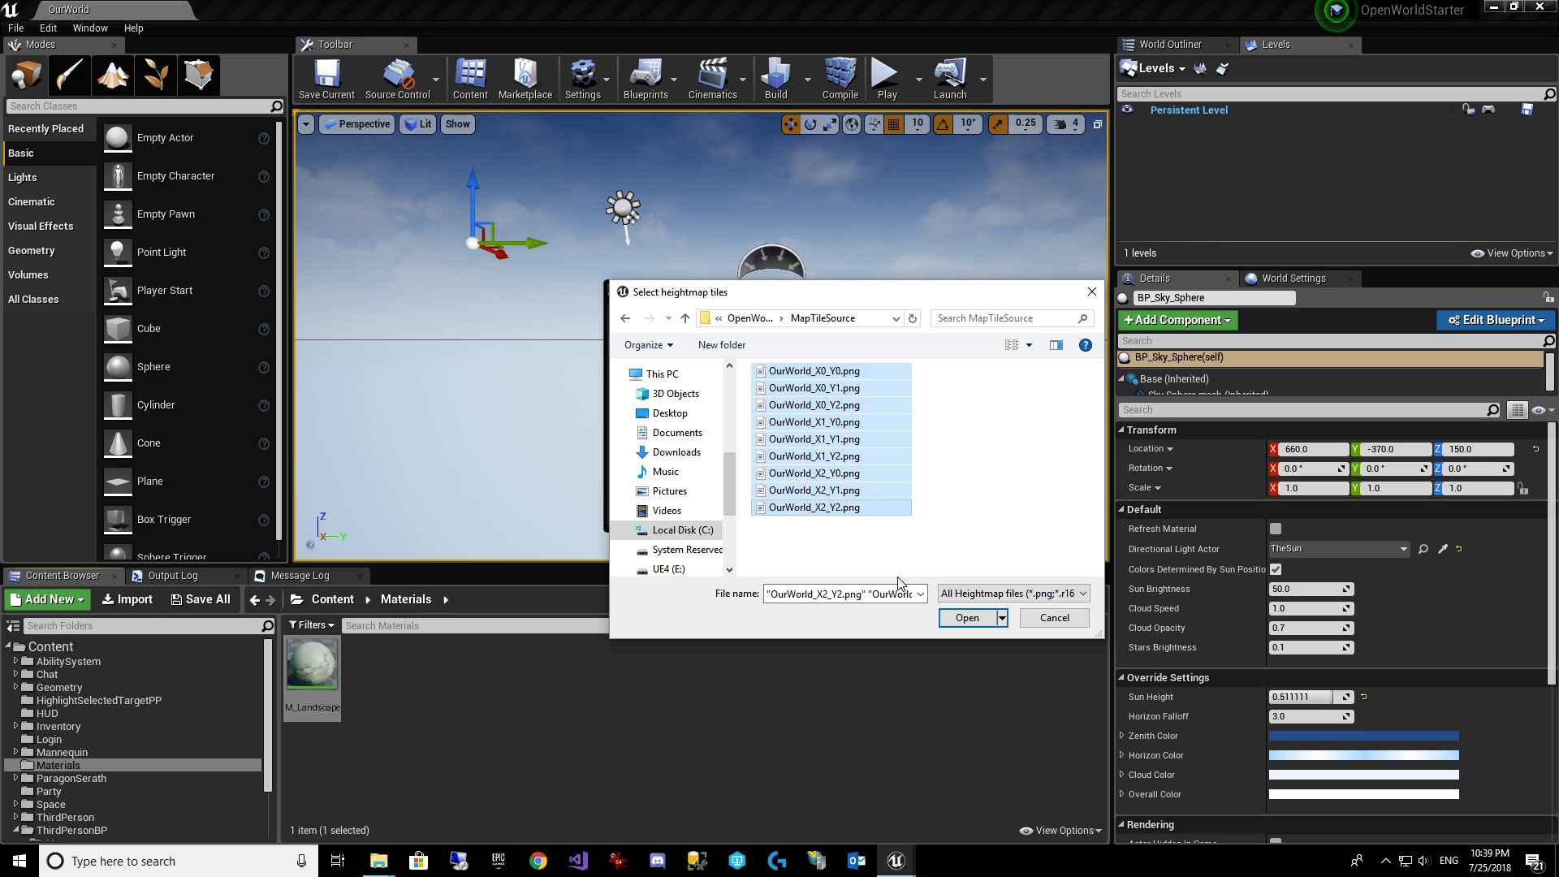
click(964, 618)
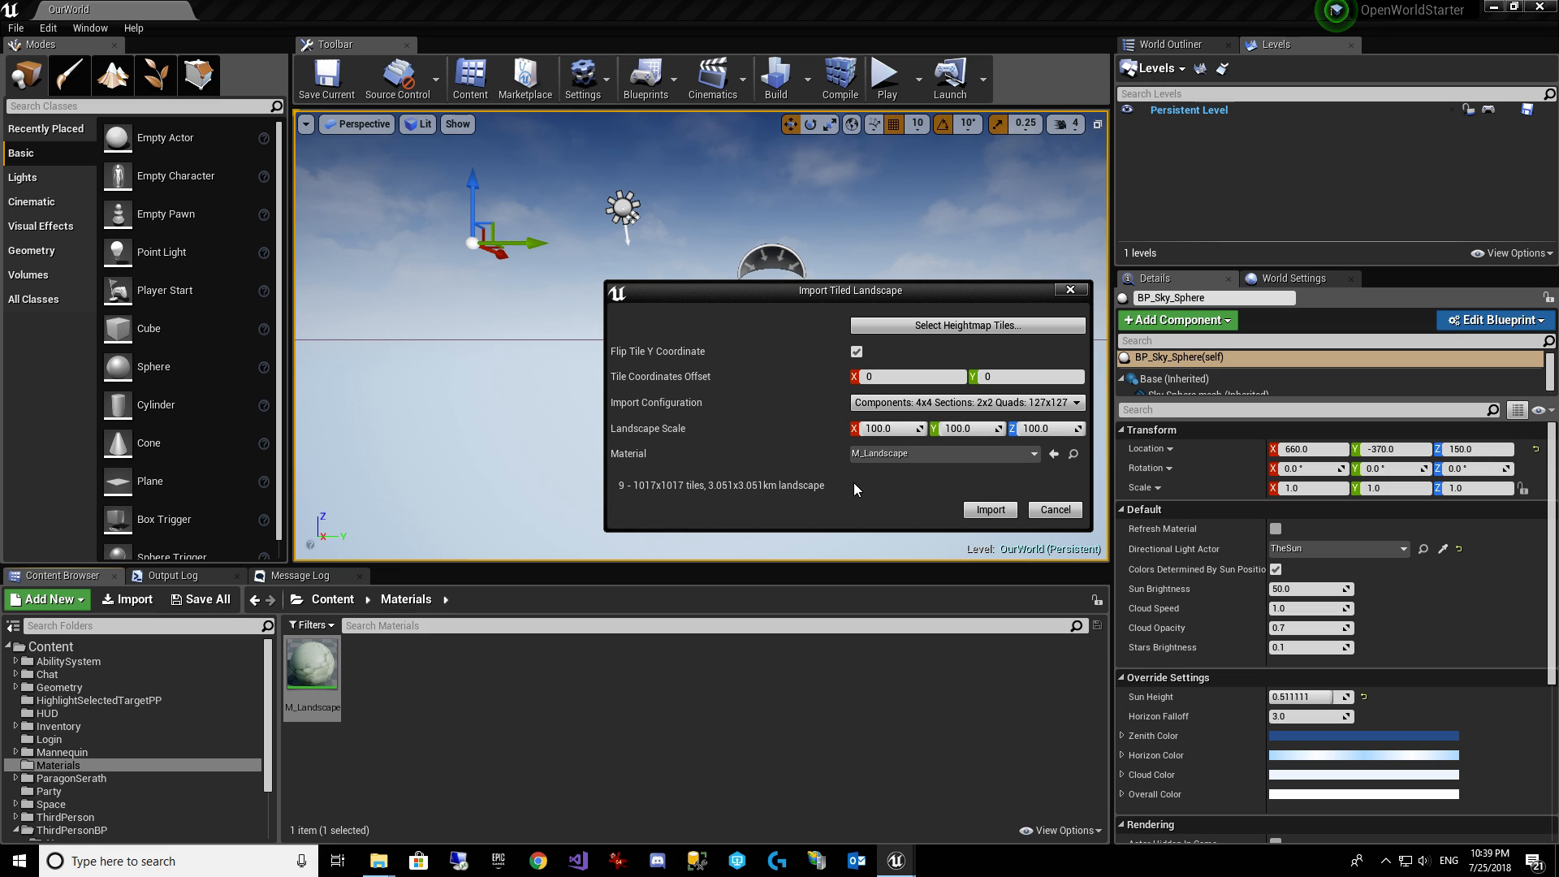
click(989, 510)
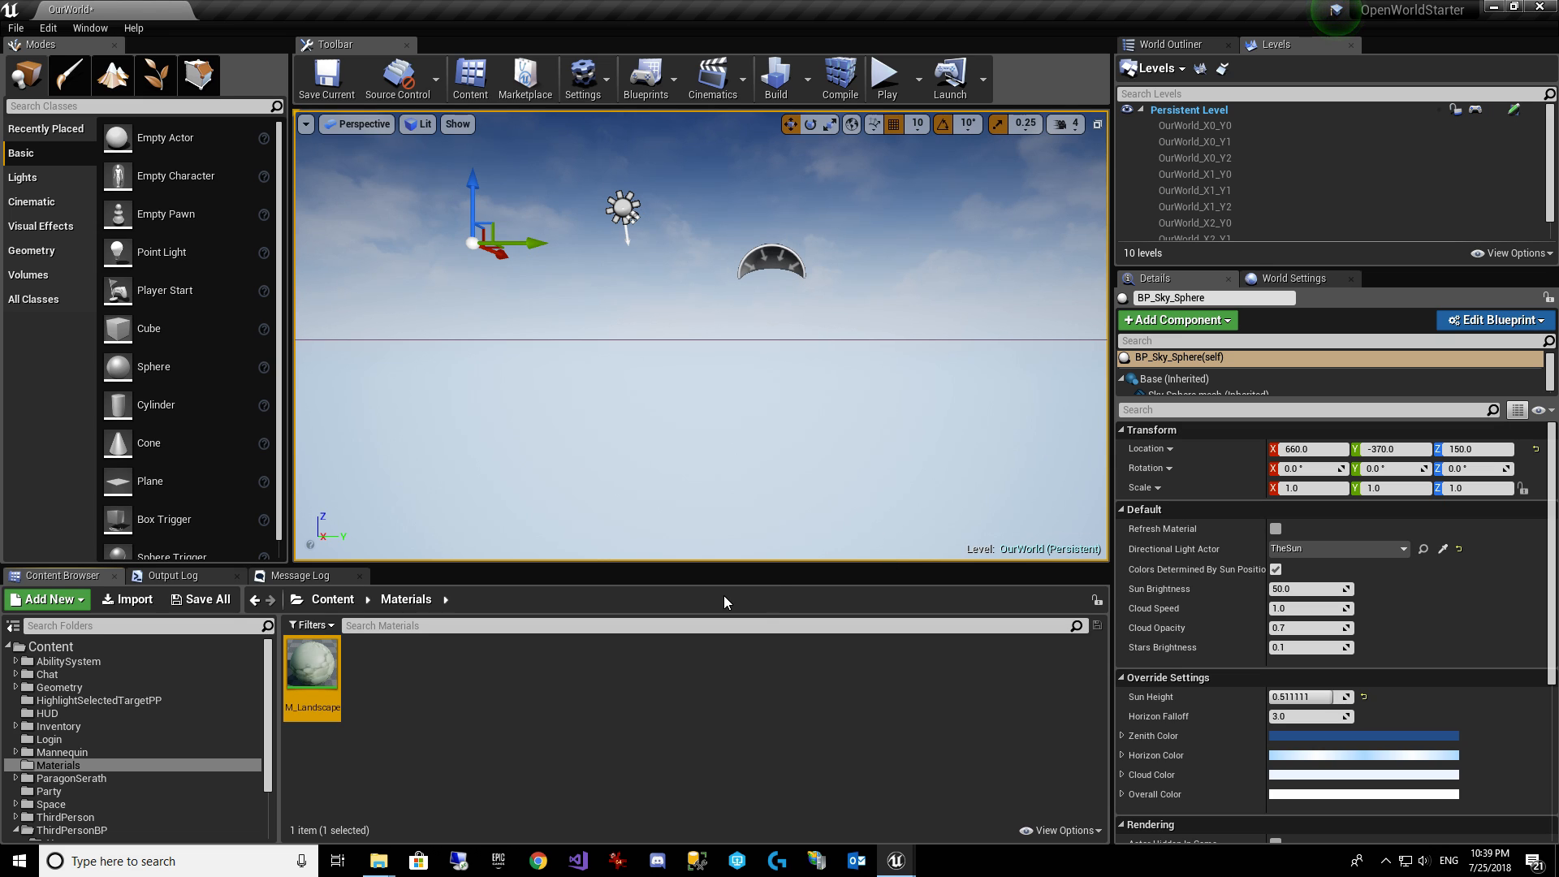
Save the OurWorld map and open the OurWorld tile folder inside ThirdPersonBP/Maps/WorldComp.
scroll(154, 784, down, 3)
click(86, 809)
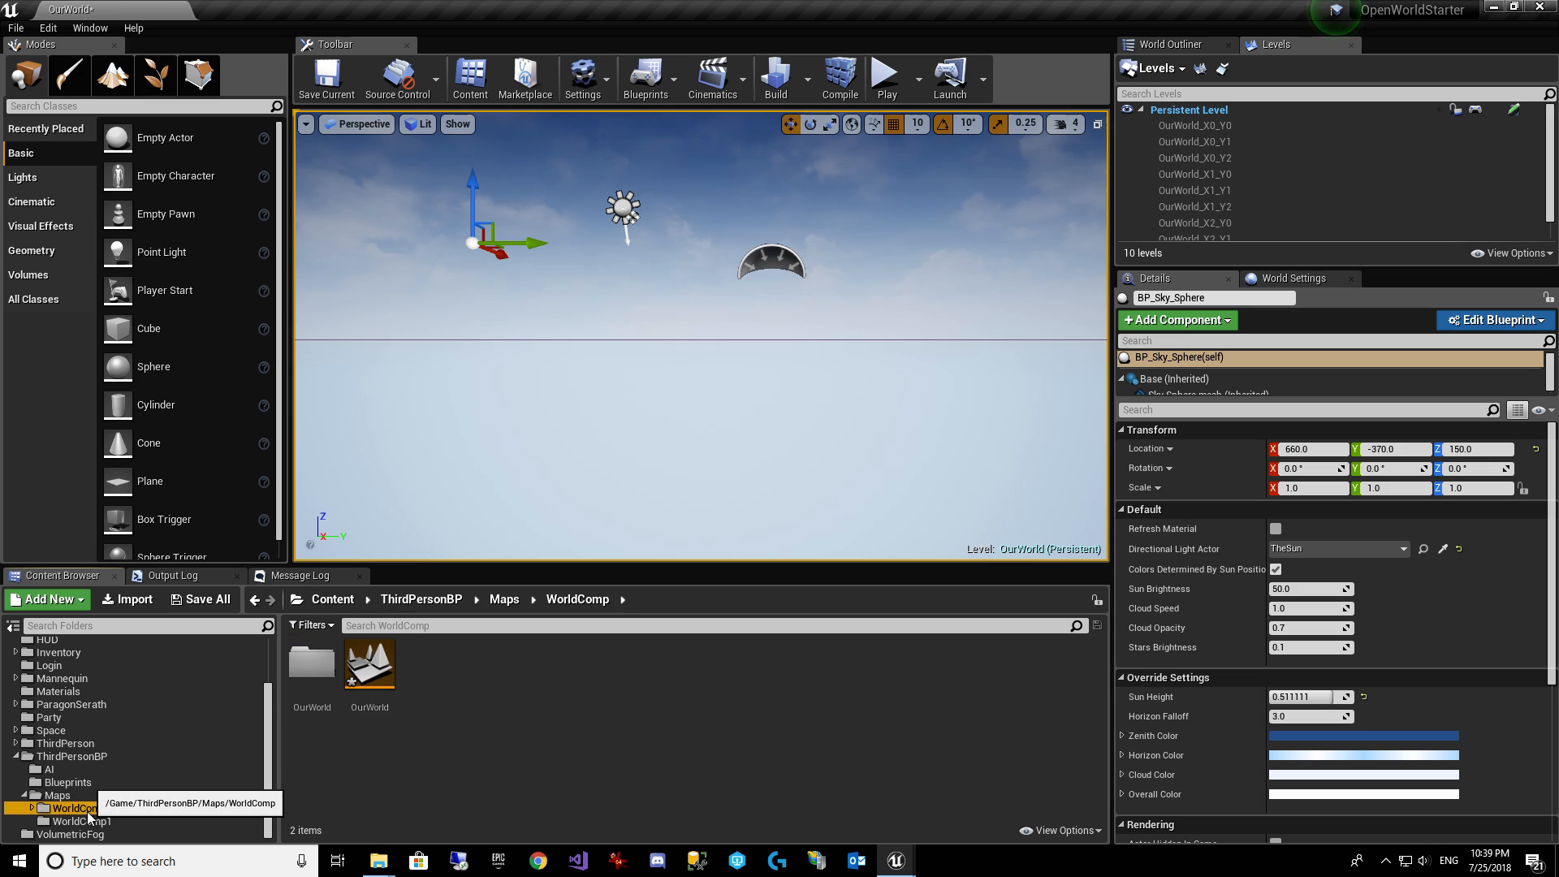
key(ctrl+s)
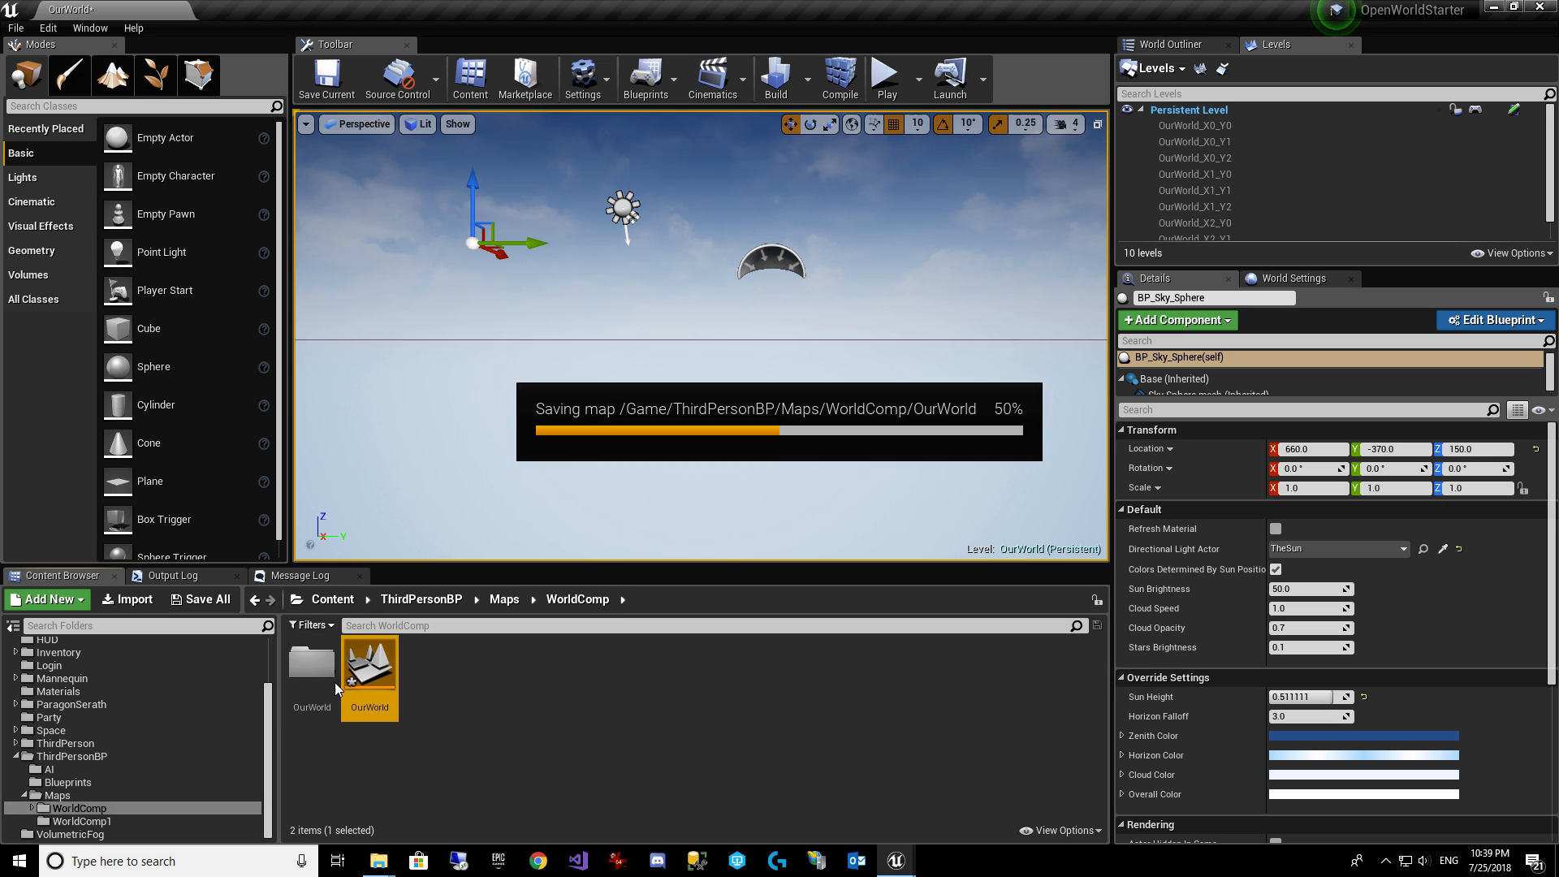
click(315, 675)
double_click(315, 678)
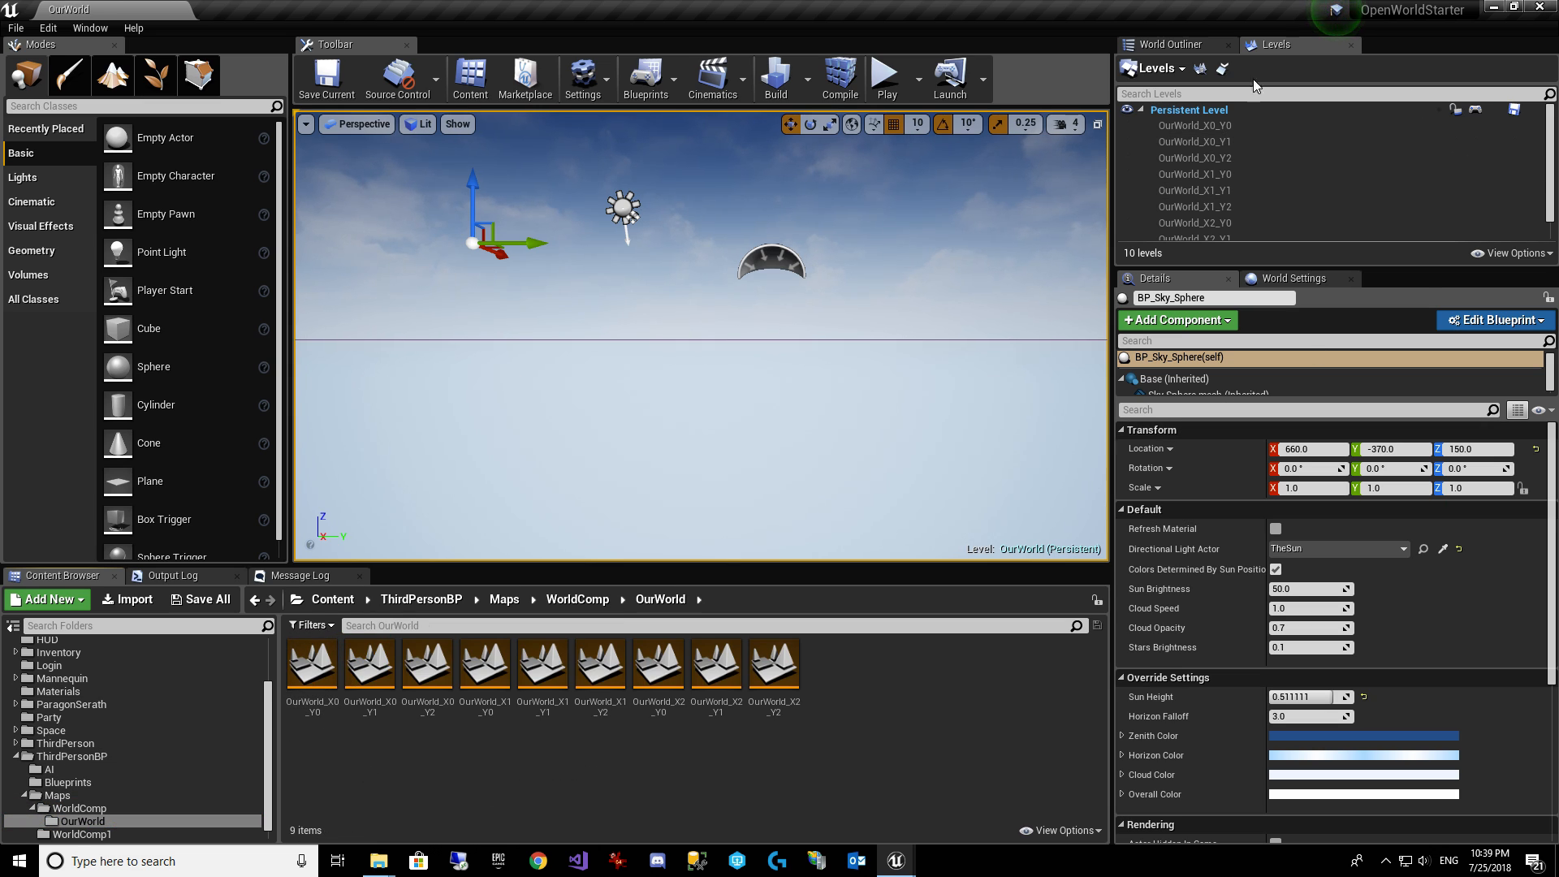
Select all nine tile levels from OurWorld_X0_Y0 to OurWorld_X2_Y2 and load them into the world.
click(1230, 130)
scroll(1255, 187, down, 2)
scroll(1294, 148, up, 2)
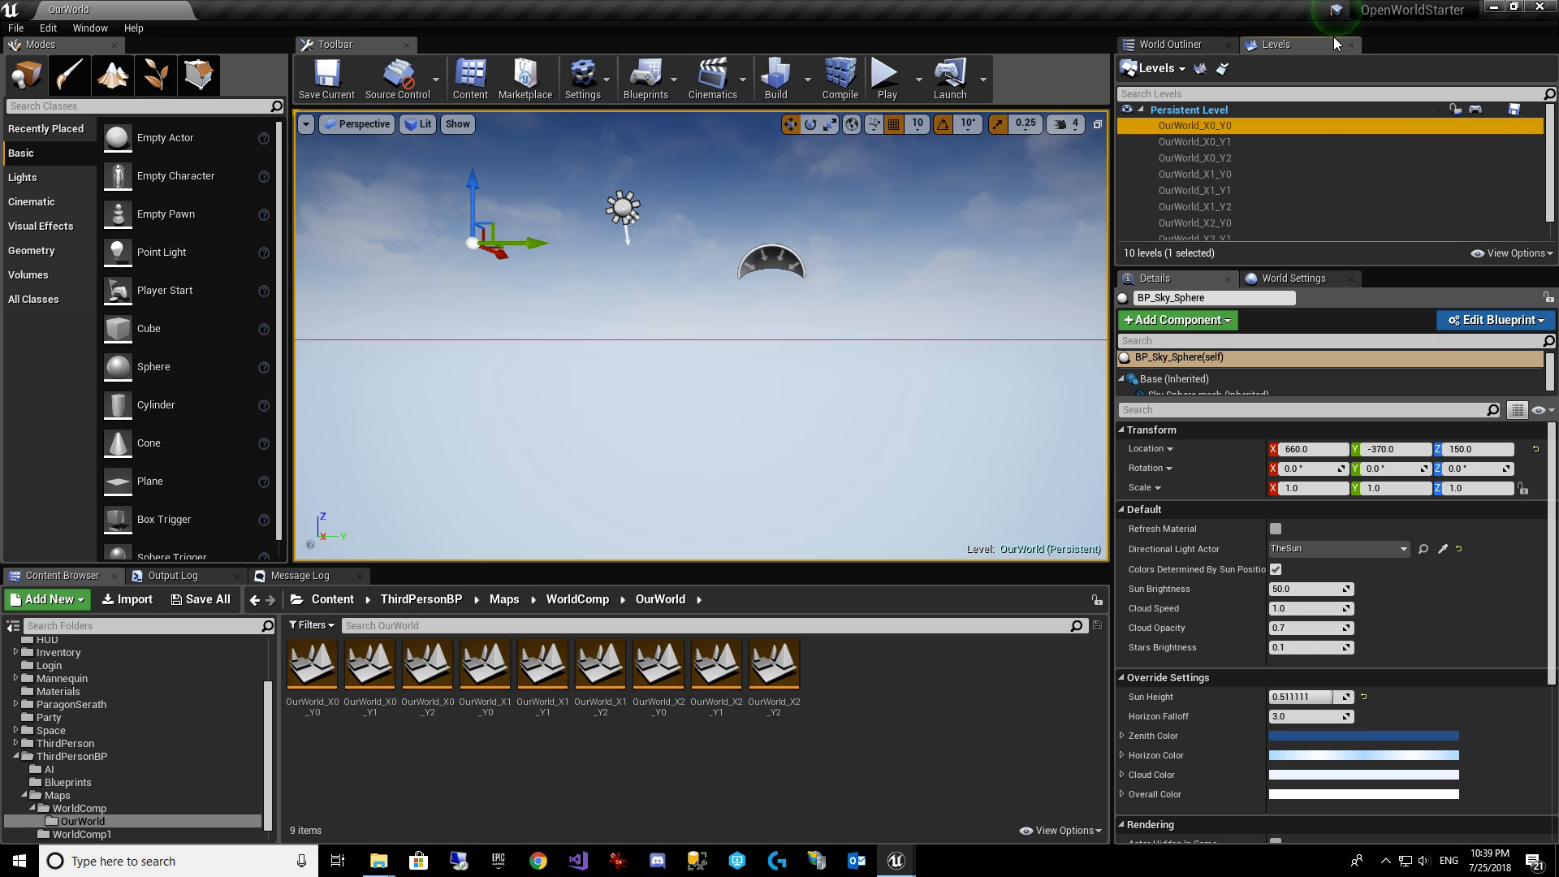
click(84, 30)
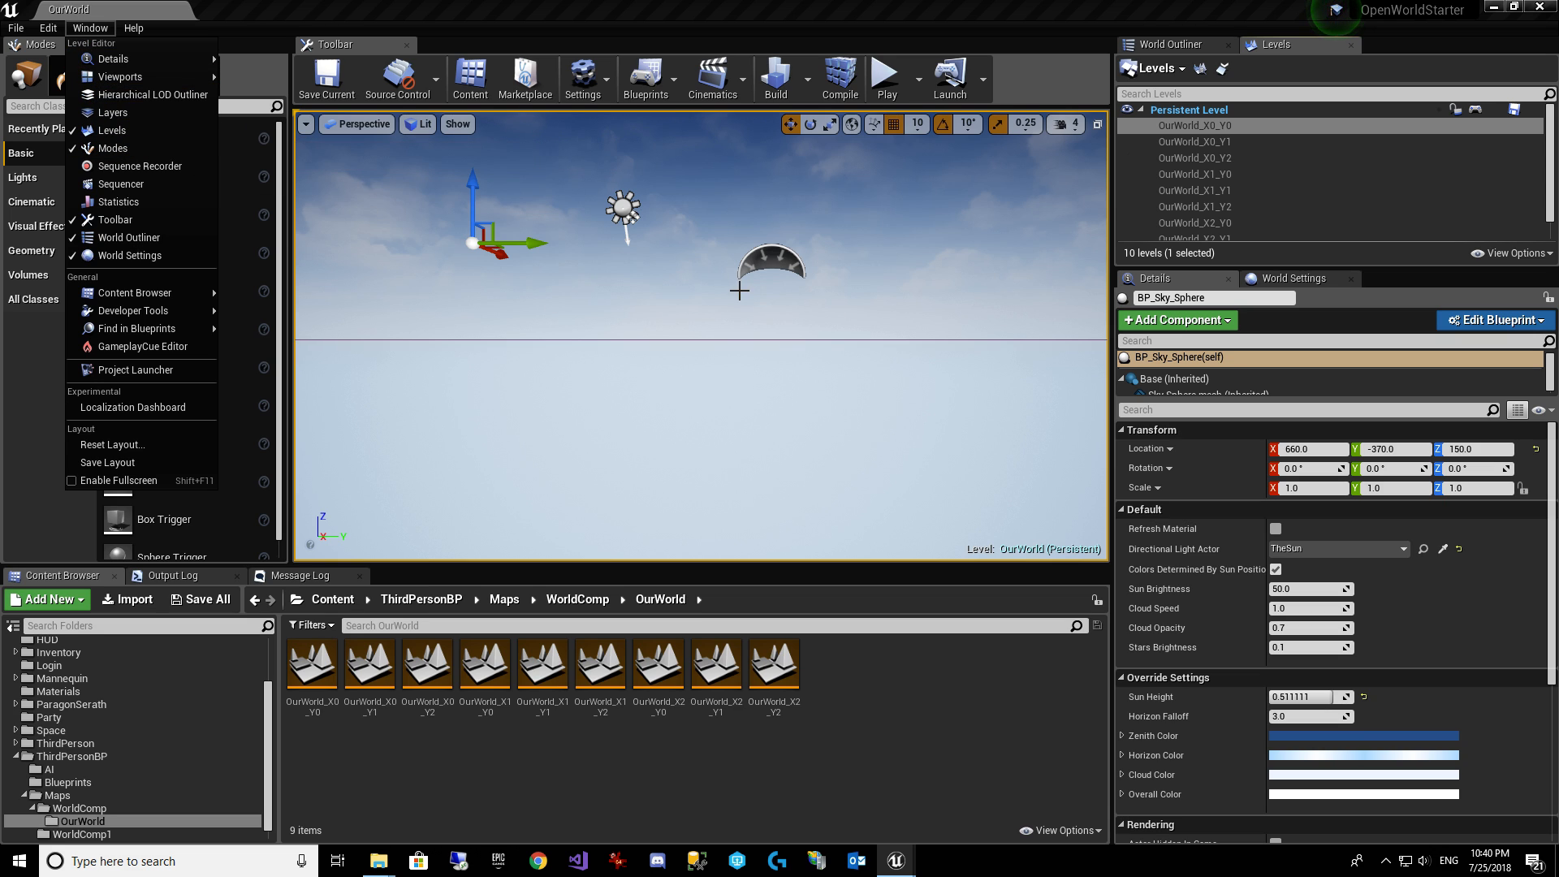
click(1169, 50)
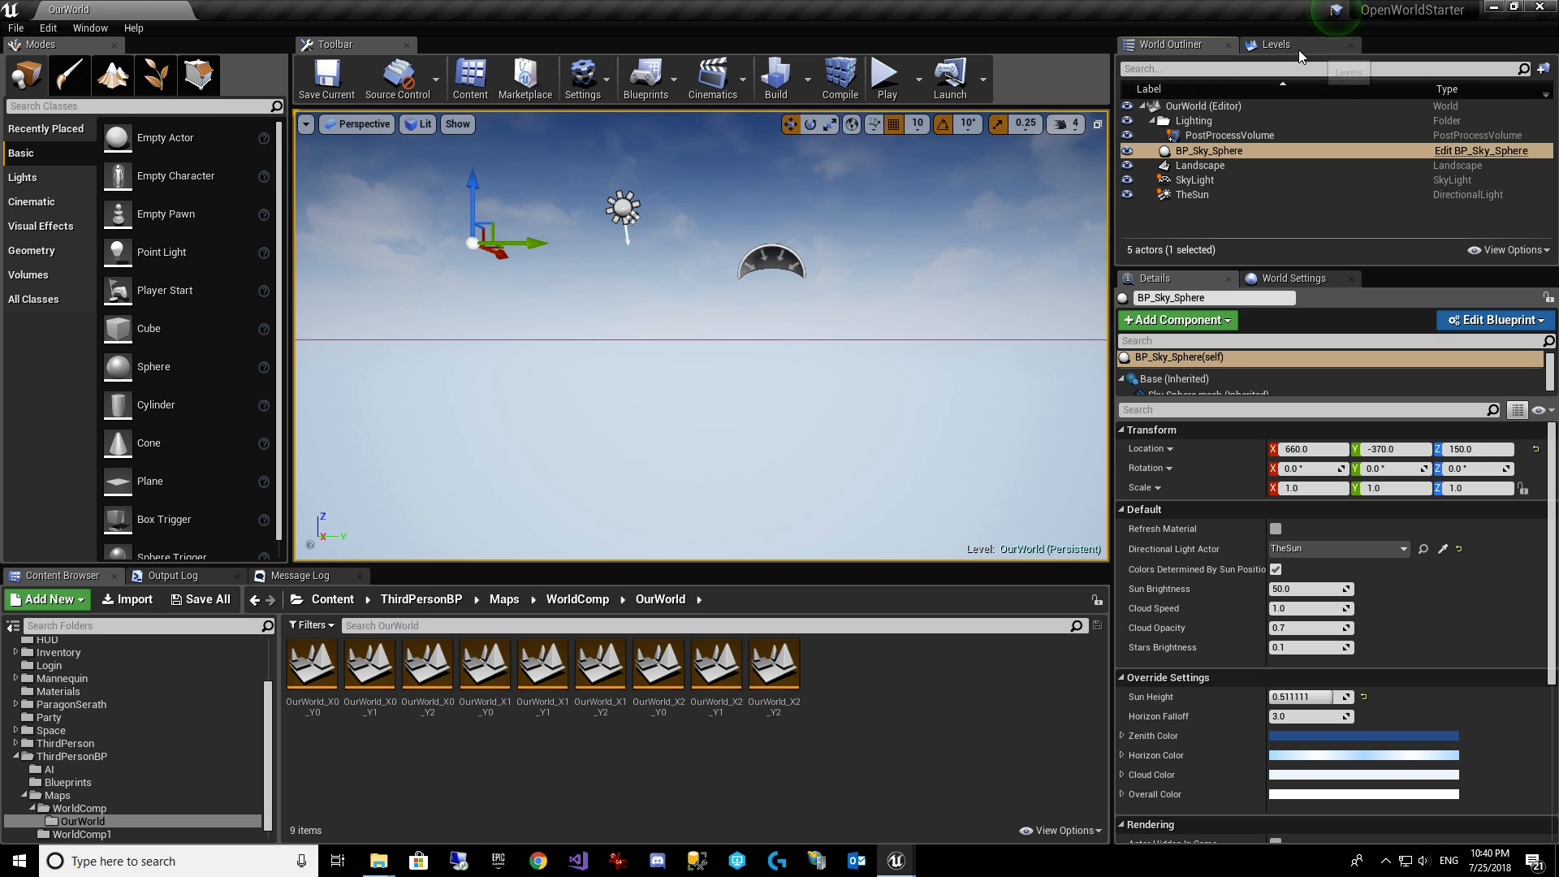
click(1307, 51)
scroll(1263, 138, down, 1)
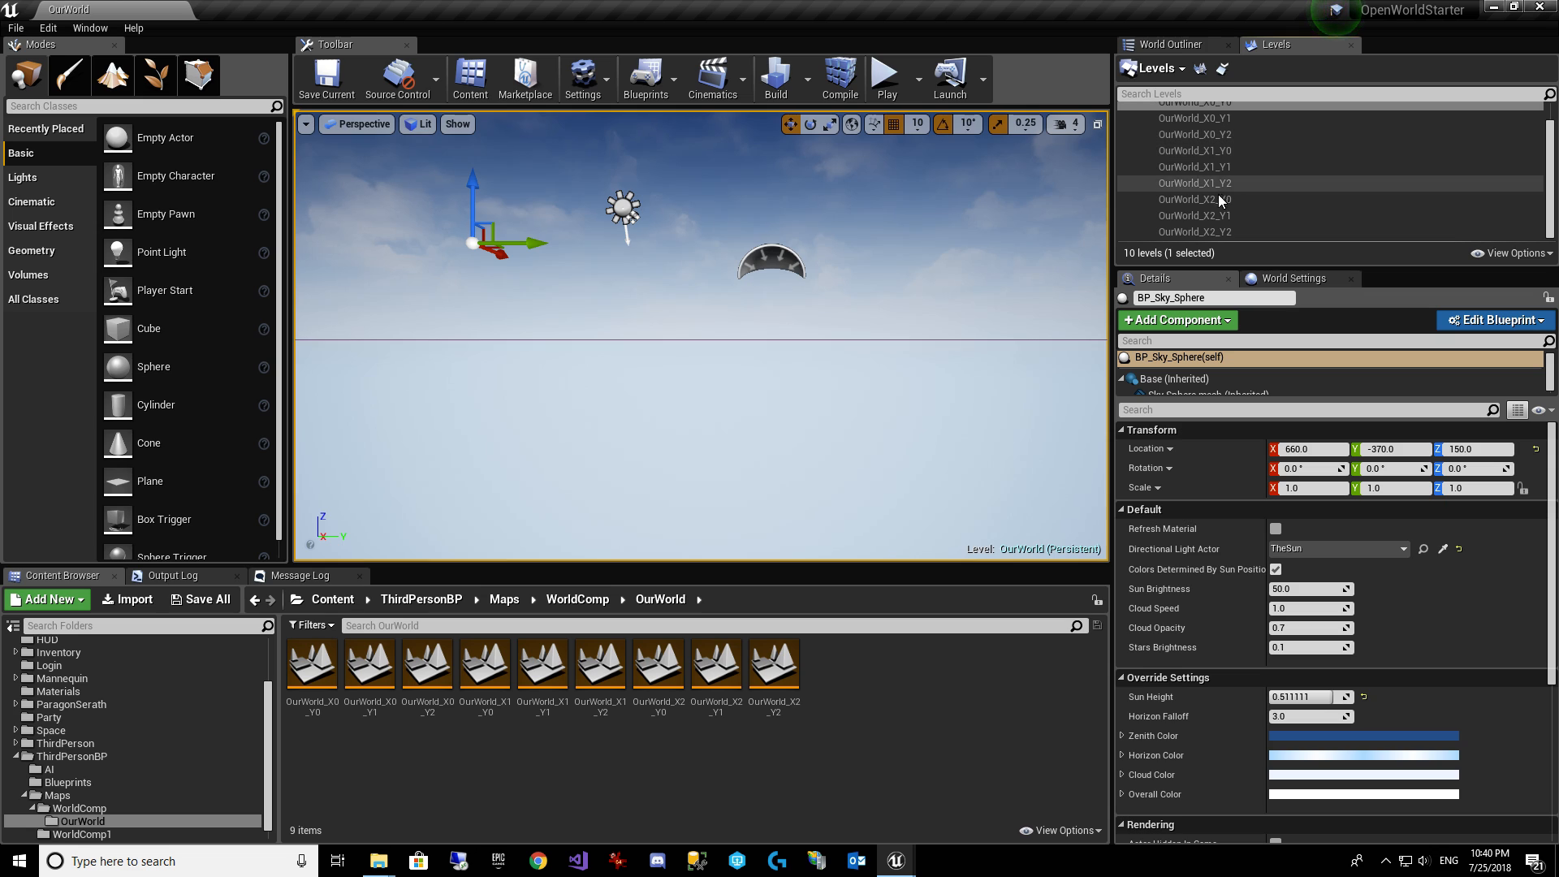
shift+click(1225, 232)
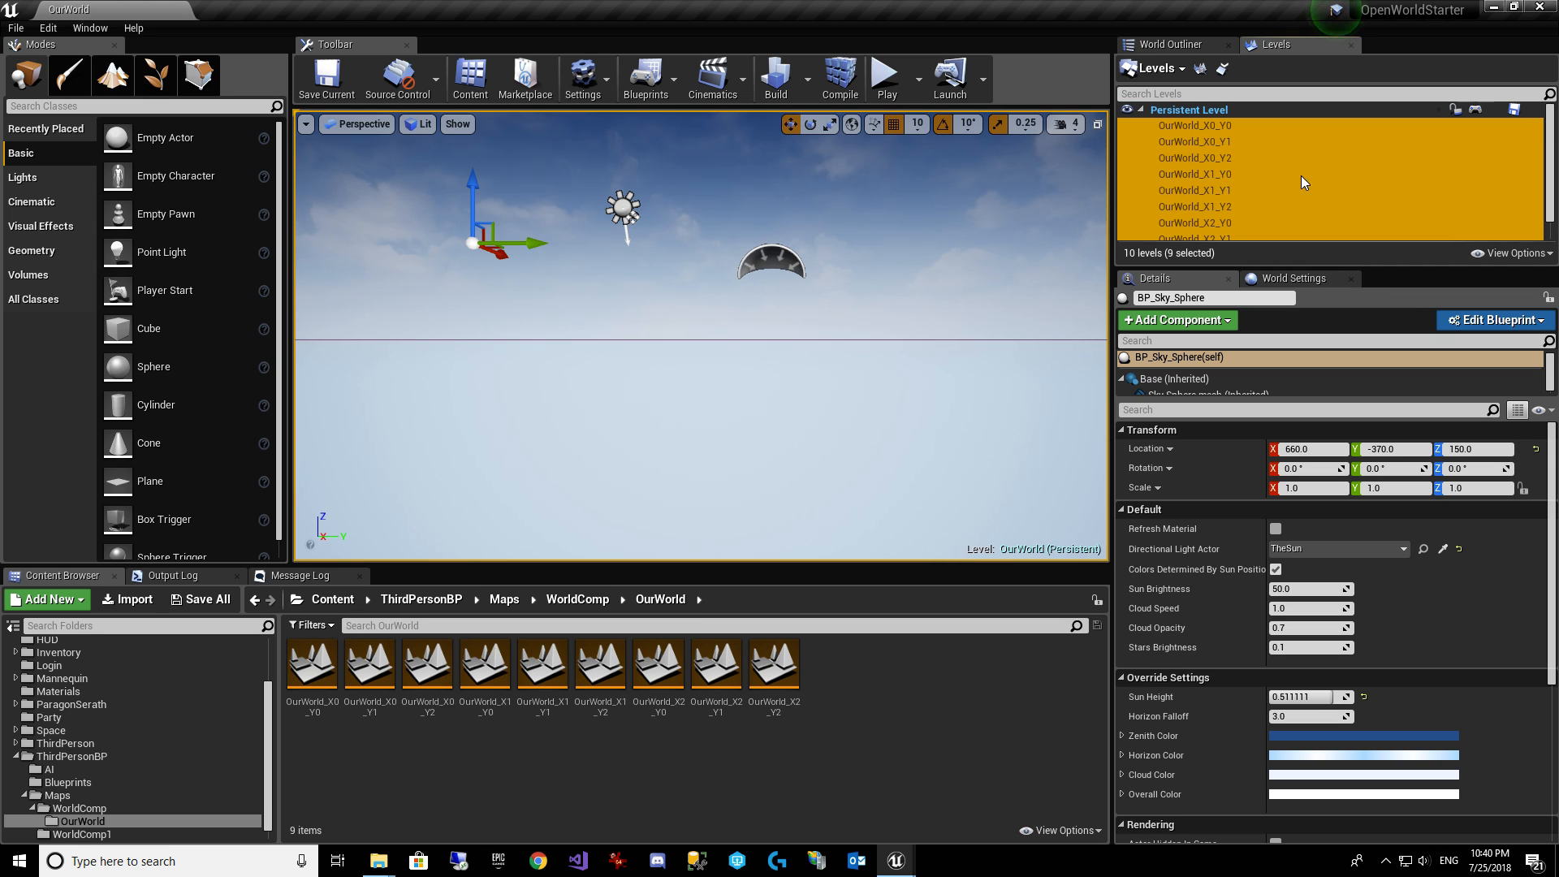
right_click(1270, 140)
click(1291, 163)
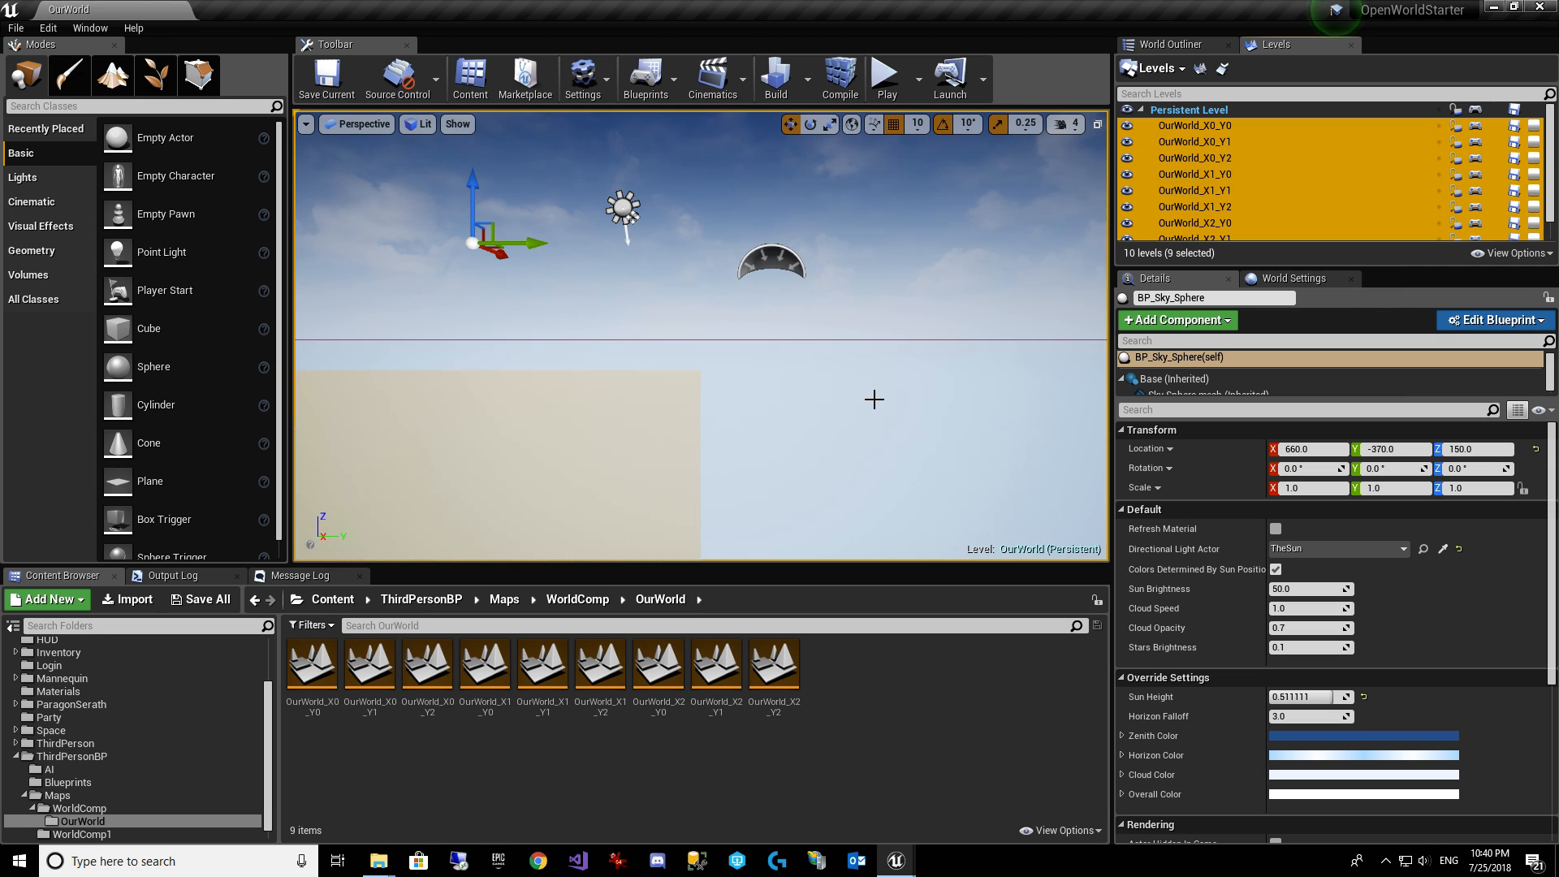
Set the viewport camera speed to 6 and view the loaded landscape tiles from above.
right_drag(878, 397, 719, 382)
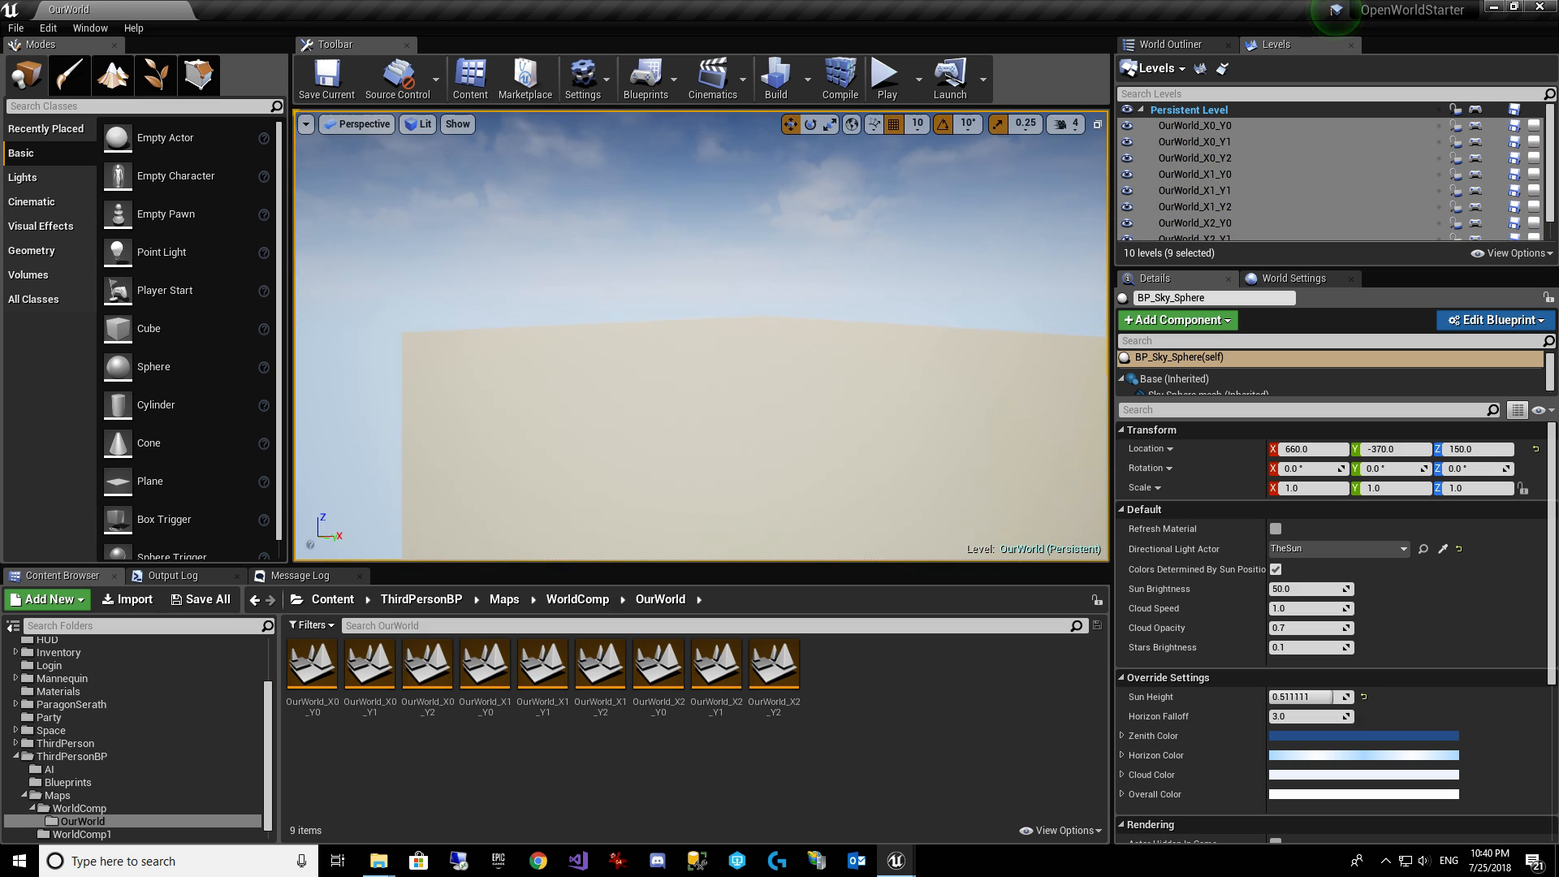
click(1071, 124)
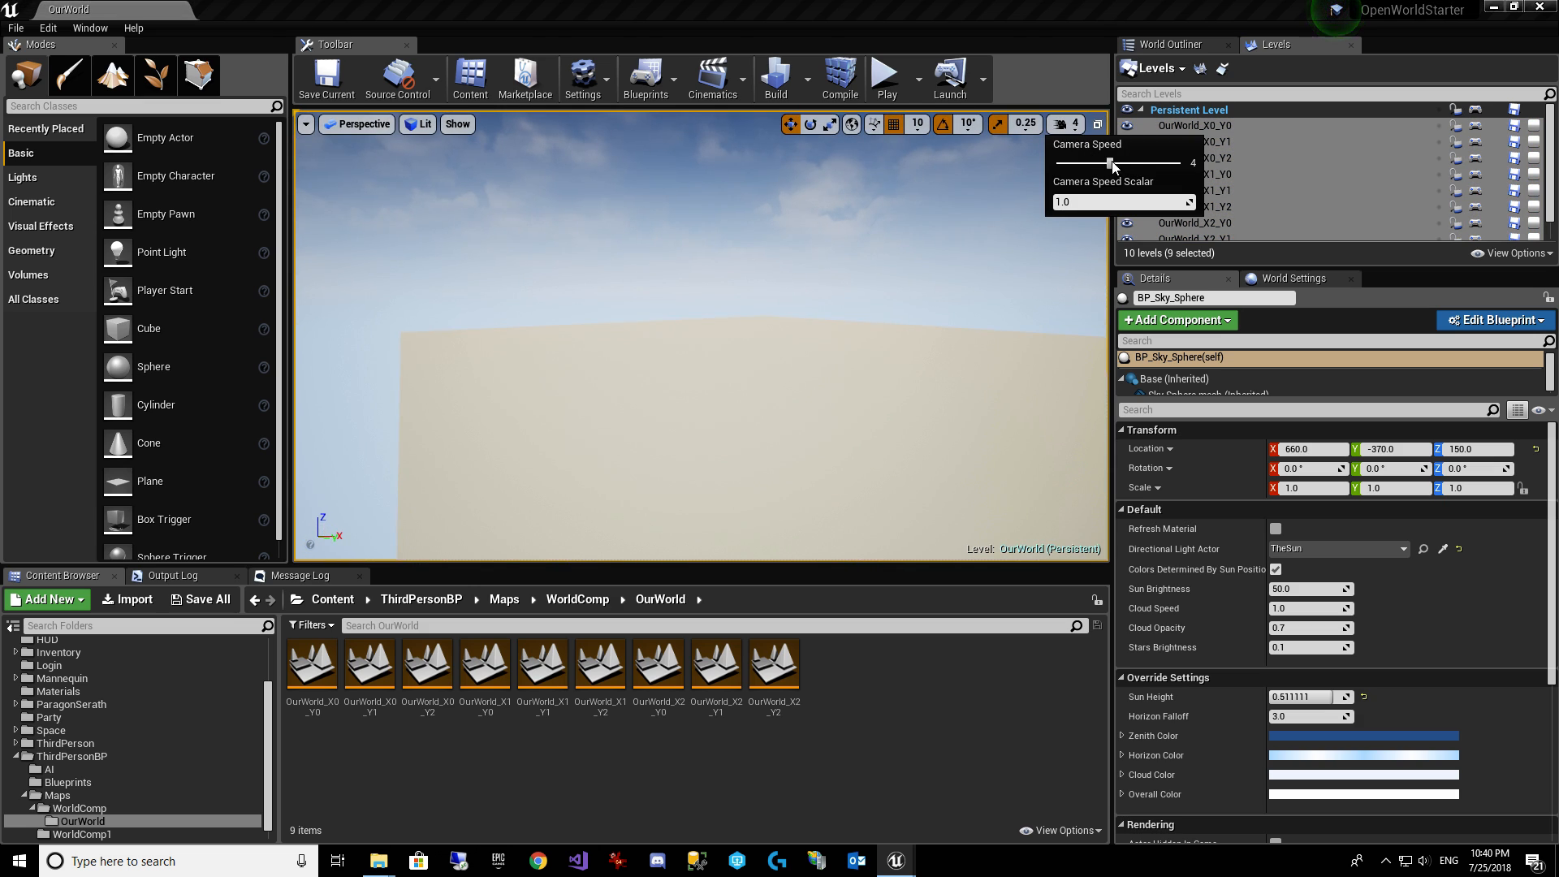
drag(1111, 163, 1127, 162)
right_drag(933, 268, 1073, 329)
key(s)
key(w)
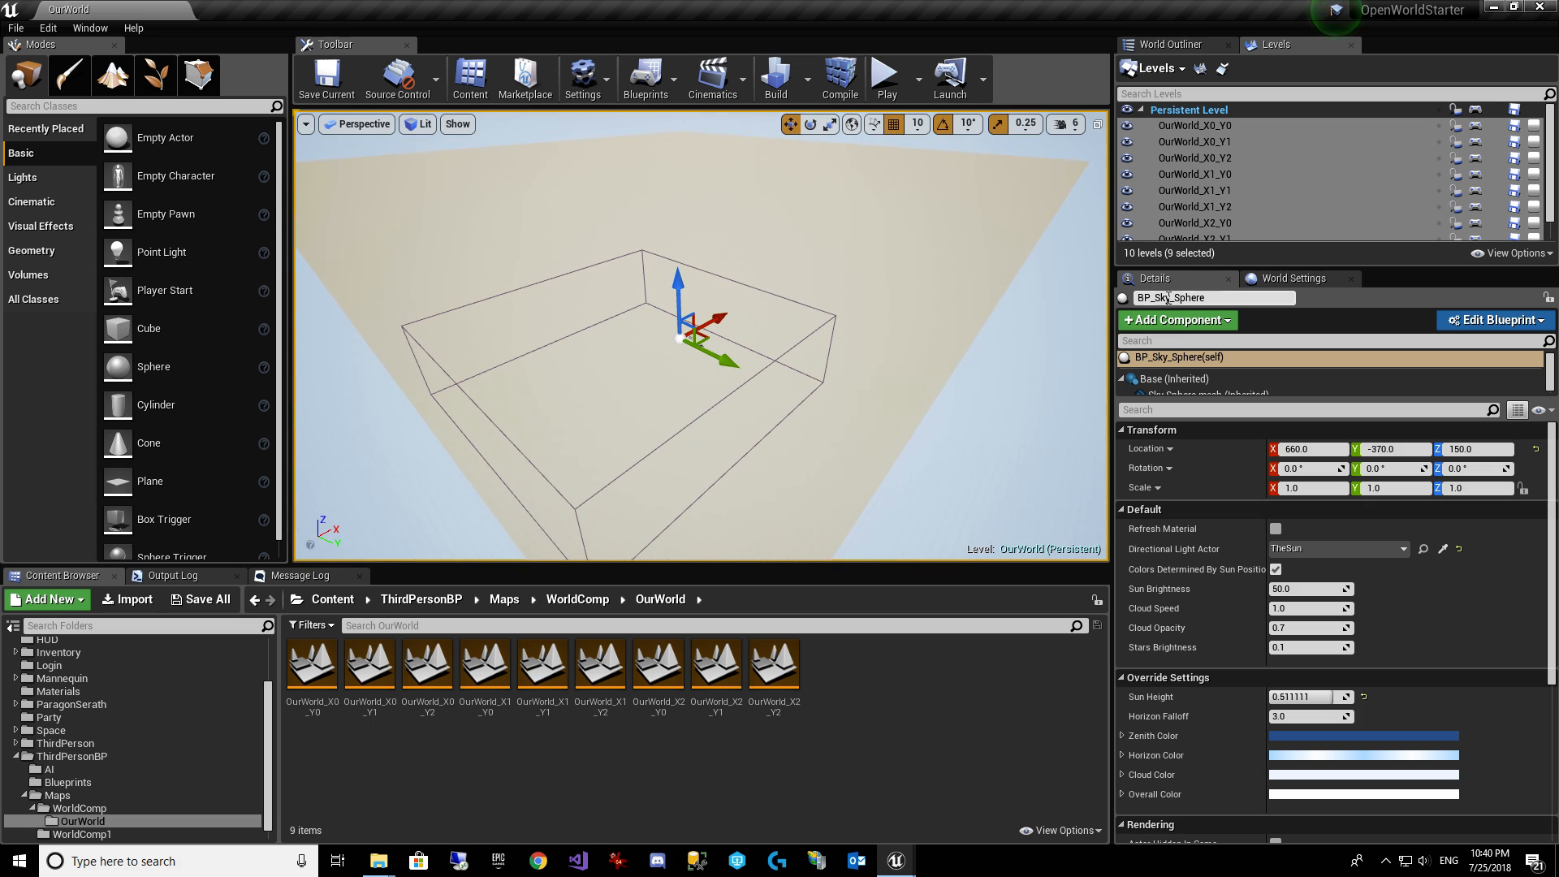
Toggle the visibility of the OurWorld_X0_Y0 level off and on to identify its landscape tile.
click(1126, 126)
click(1126, 126)
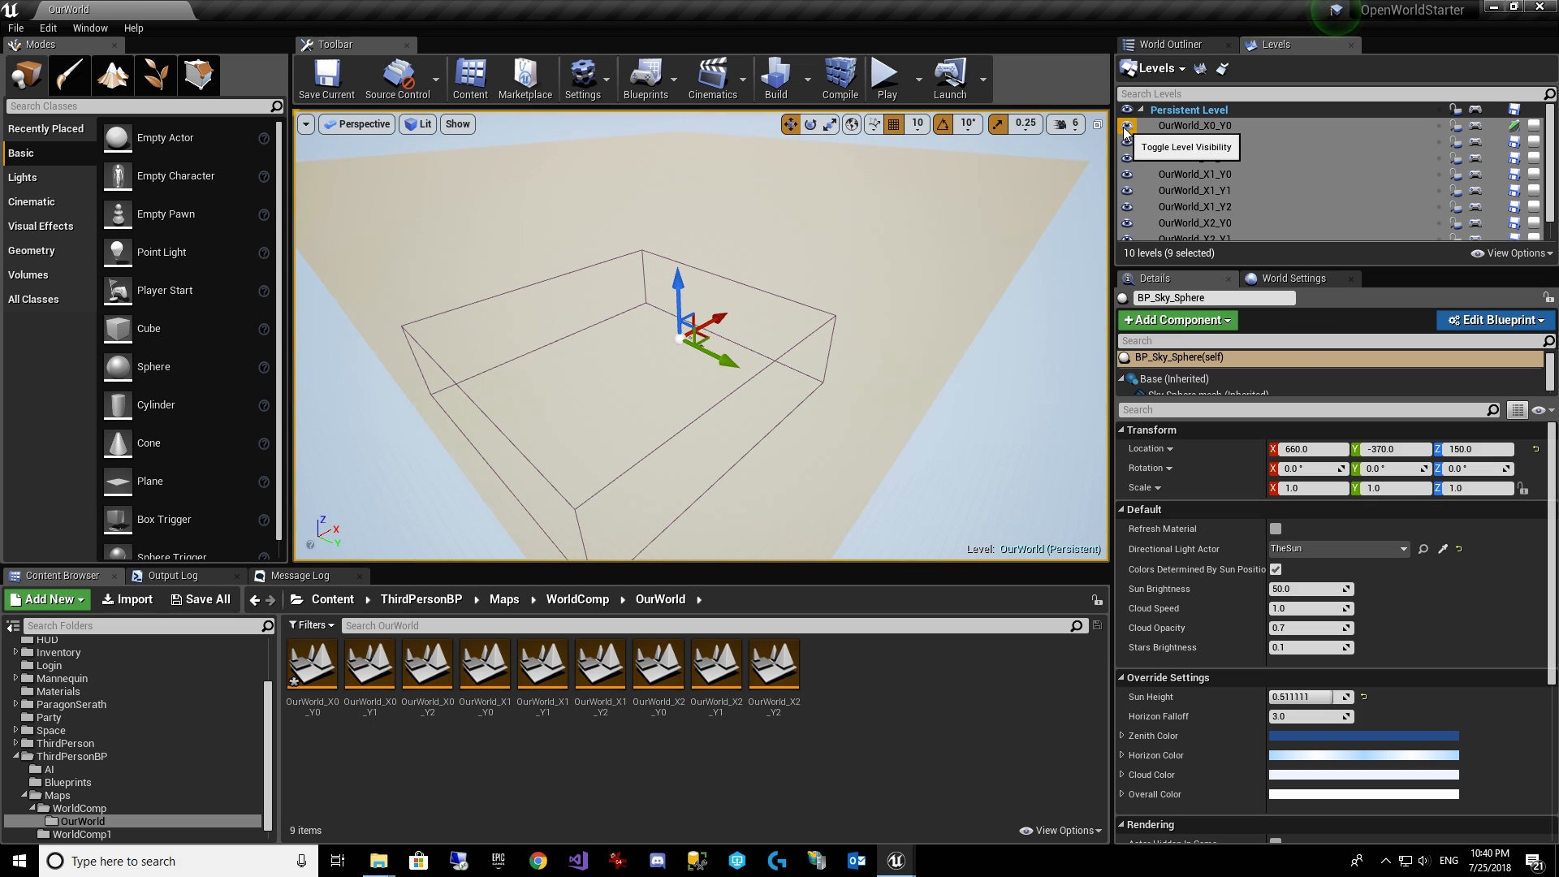
click(1126, 127)
click(1126, 127)
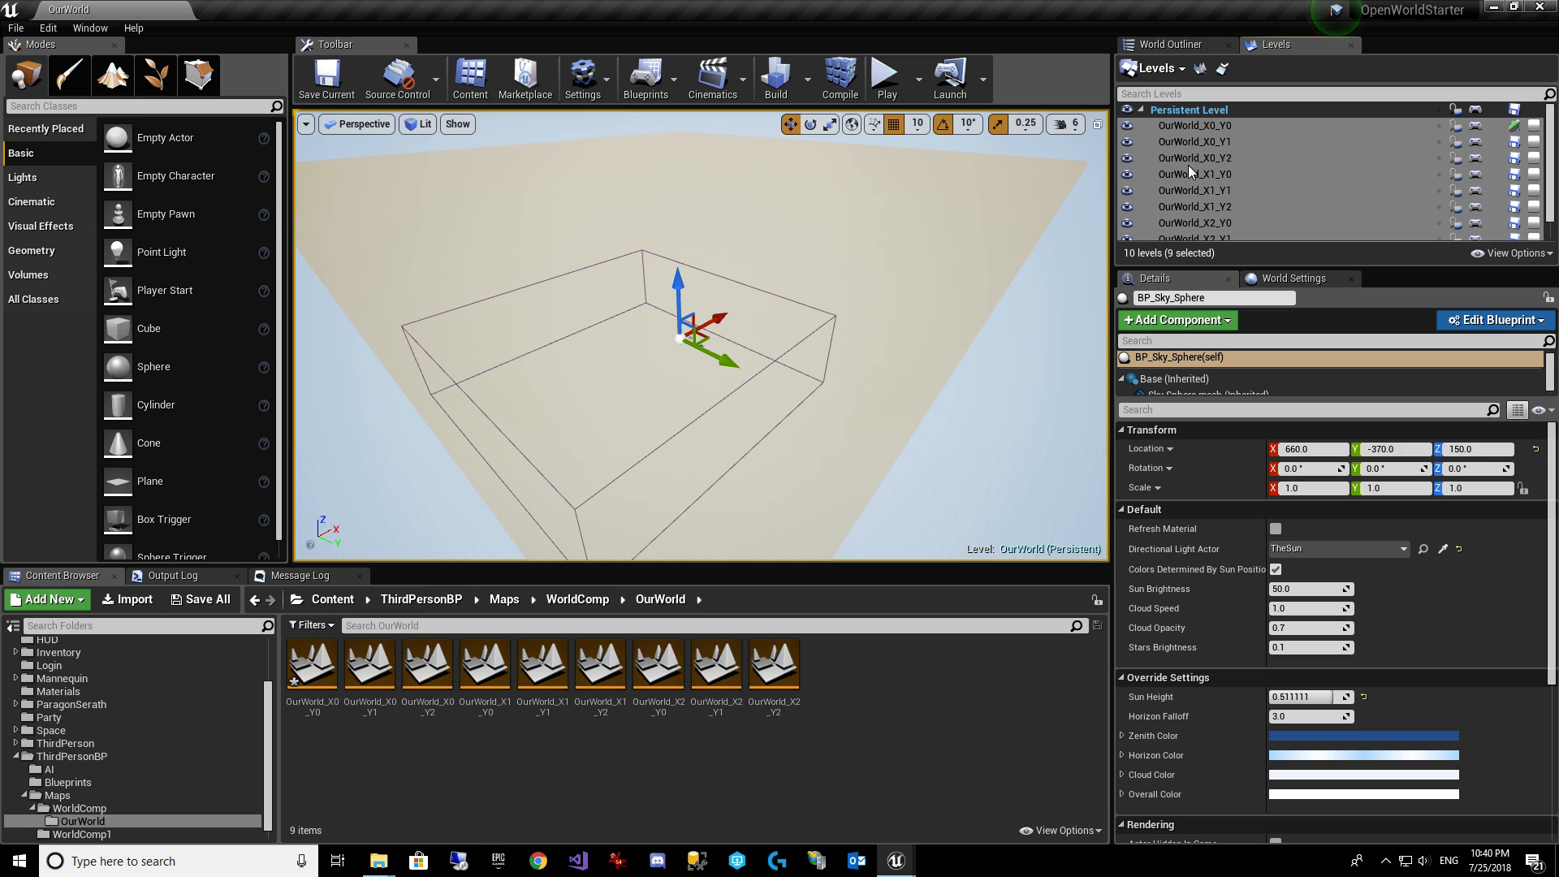
click(1204, 150)
click(1205, 149)
Check the world outliner for the landscape actors of the loaded tiles, then return to the levels list.
click(1201, 46)
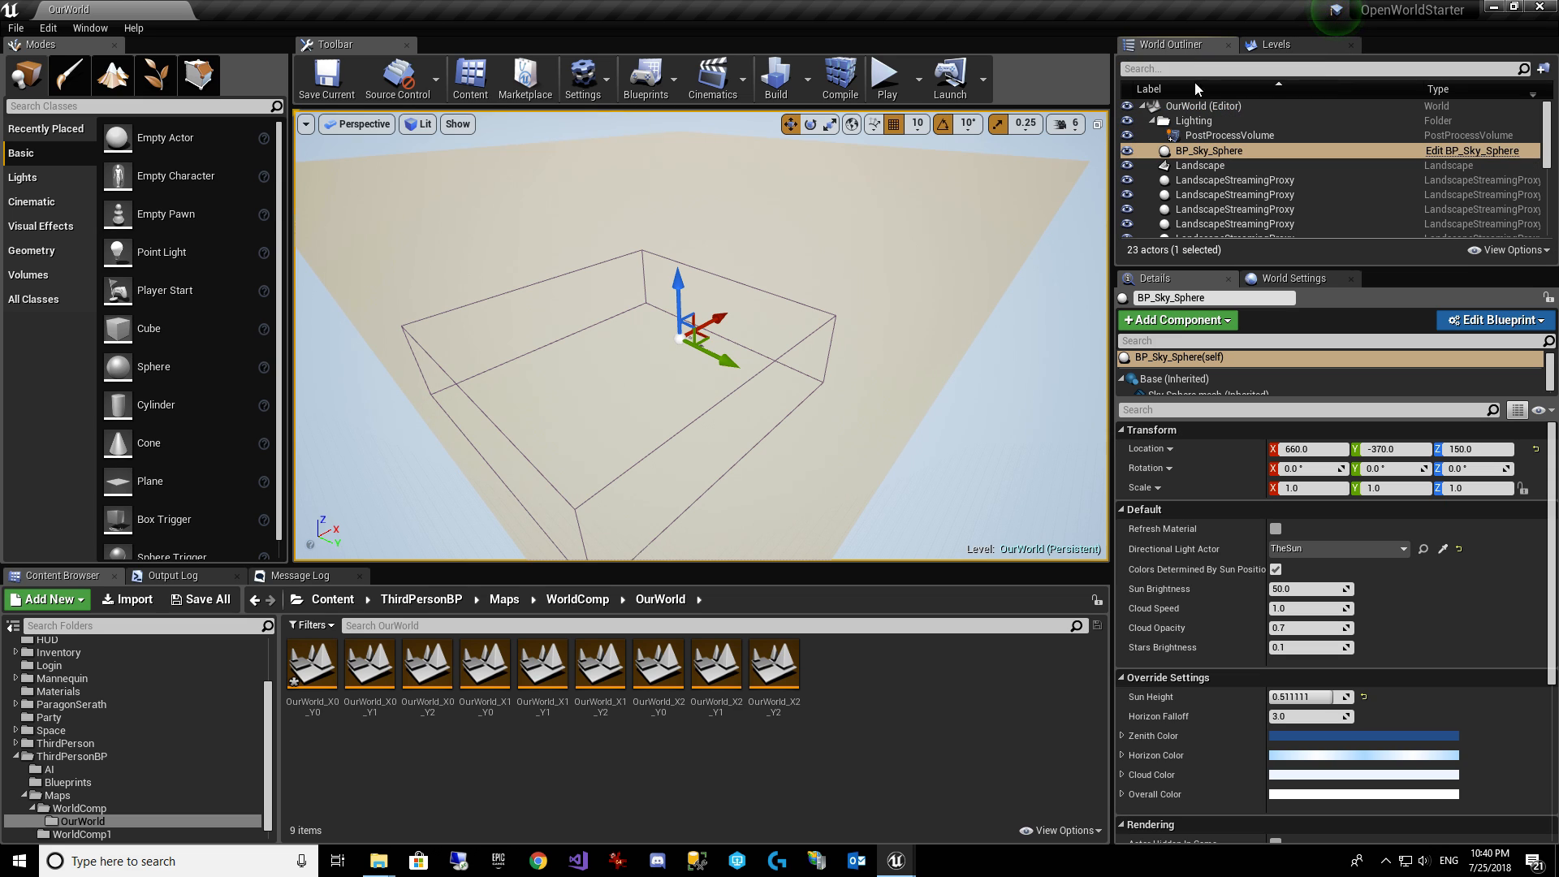
click(1216, 109)
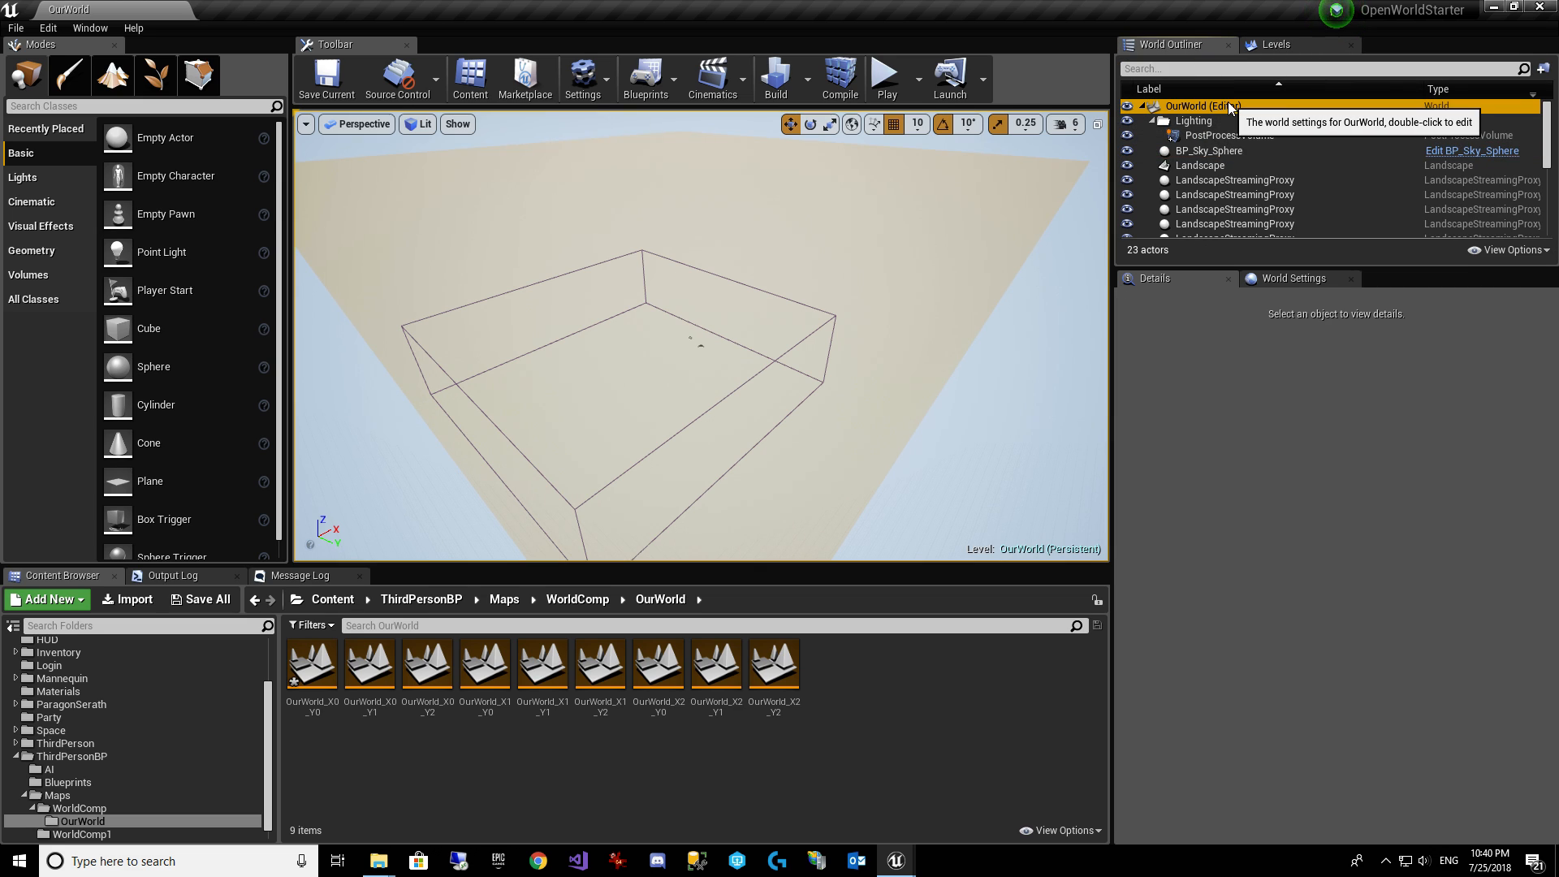
click(1277, 45)
Toggle the visibility of the tile levels from OurWorld_X0_Y2 onward off and on, and recheck OurWorld_X0_Y0, to locate each landscape tile.
click(1127, 158)
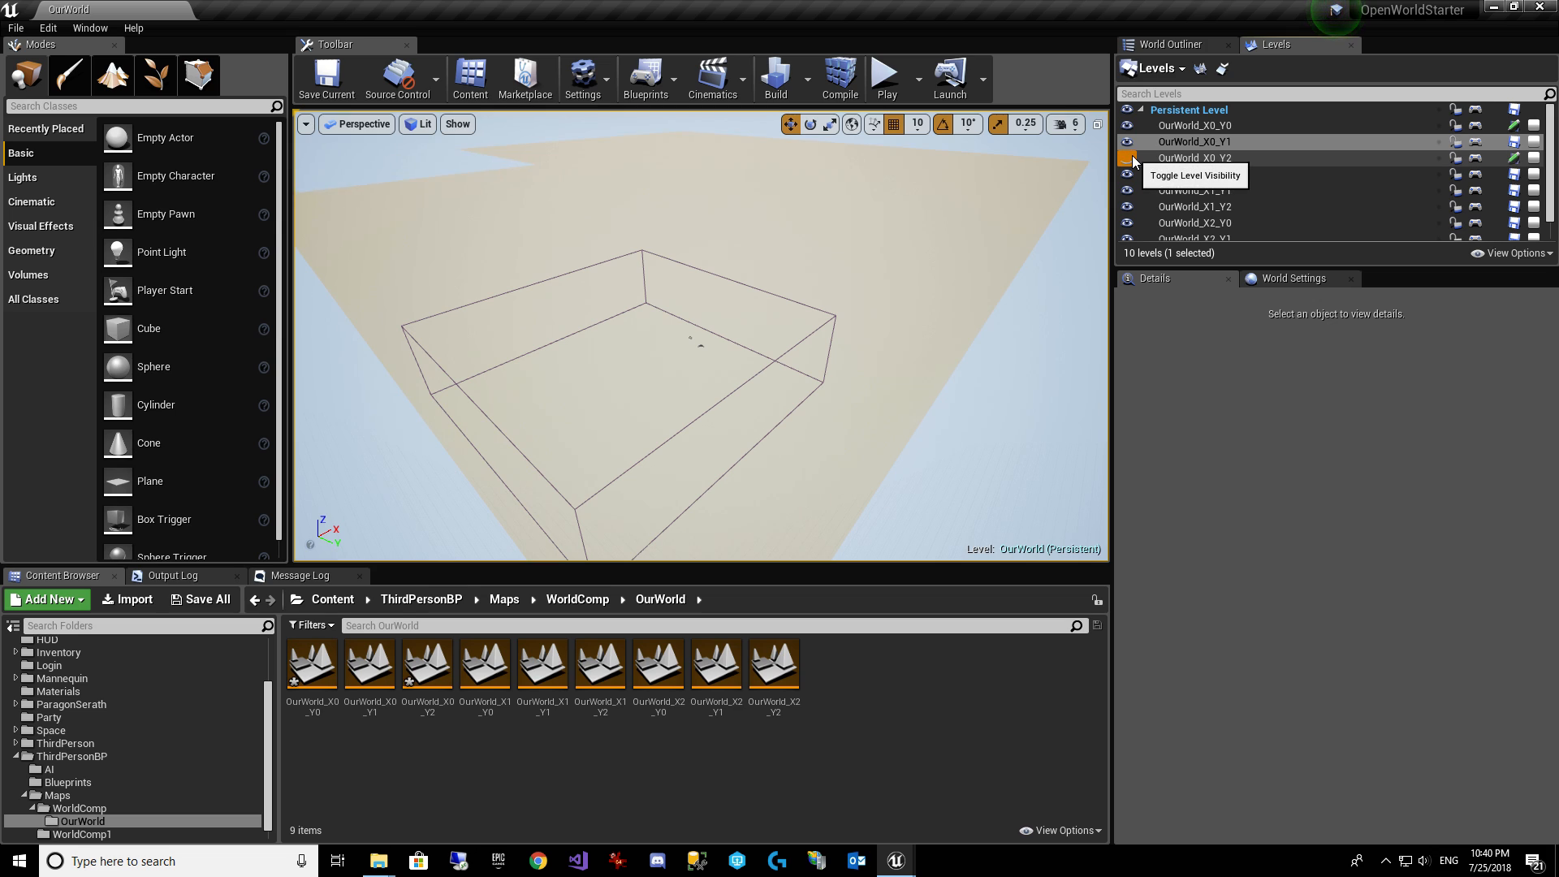
click(1127, 158)
click(1127, 174)
click(1126, 173)
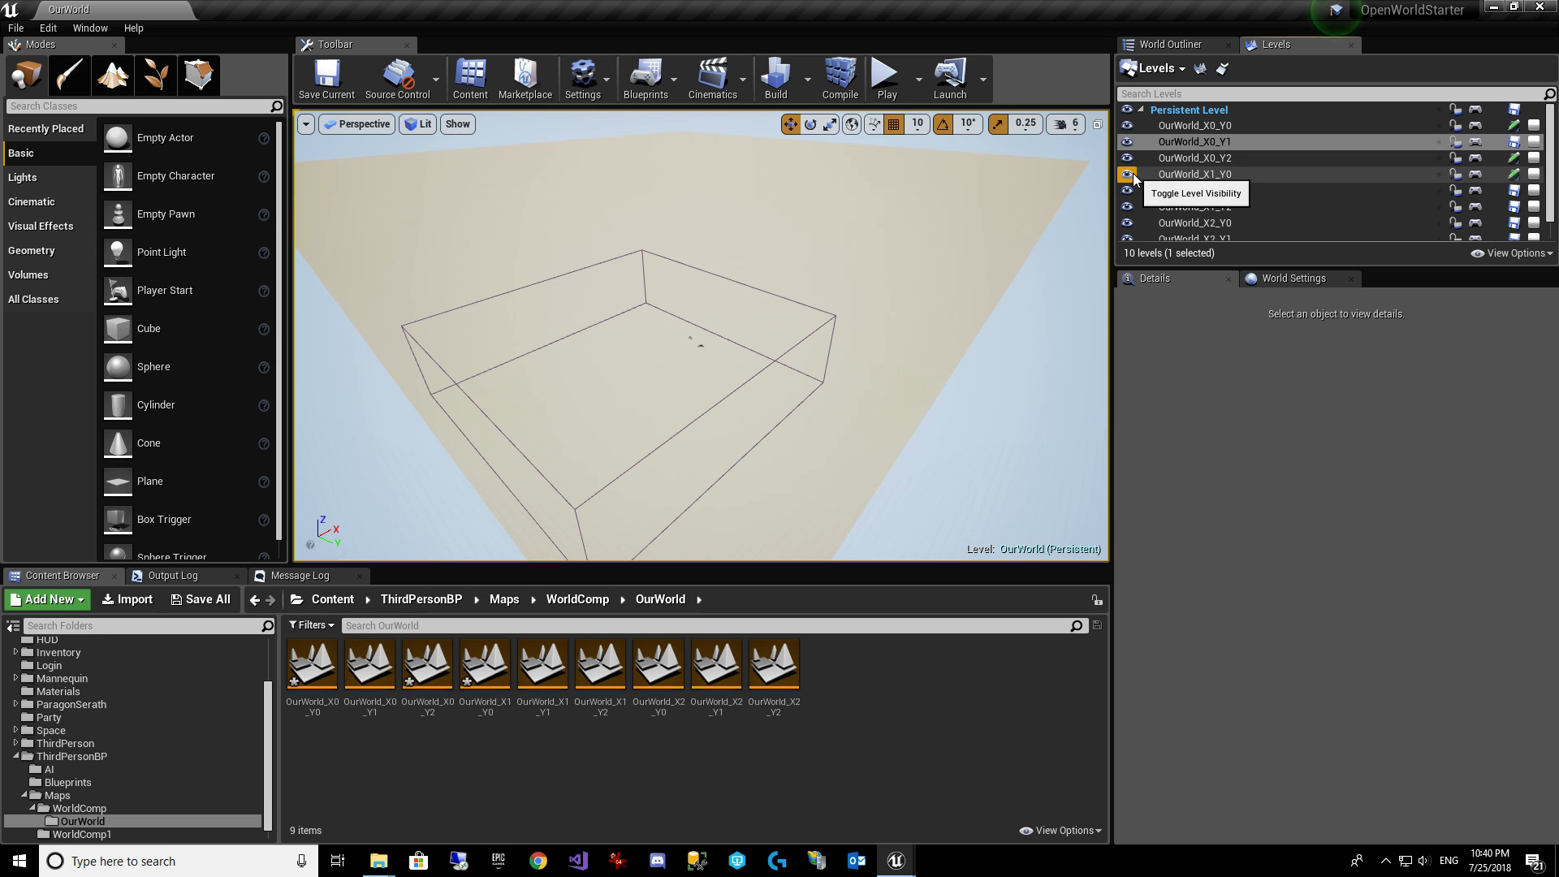
click(1131, 192)
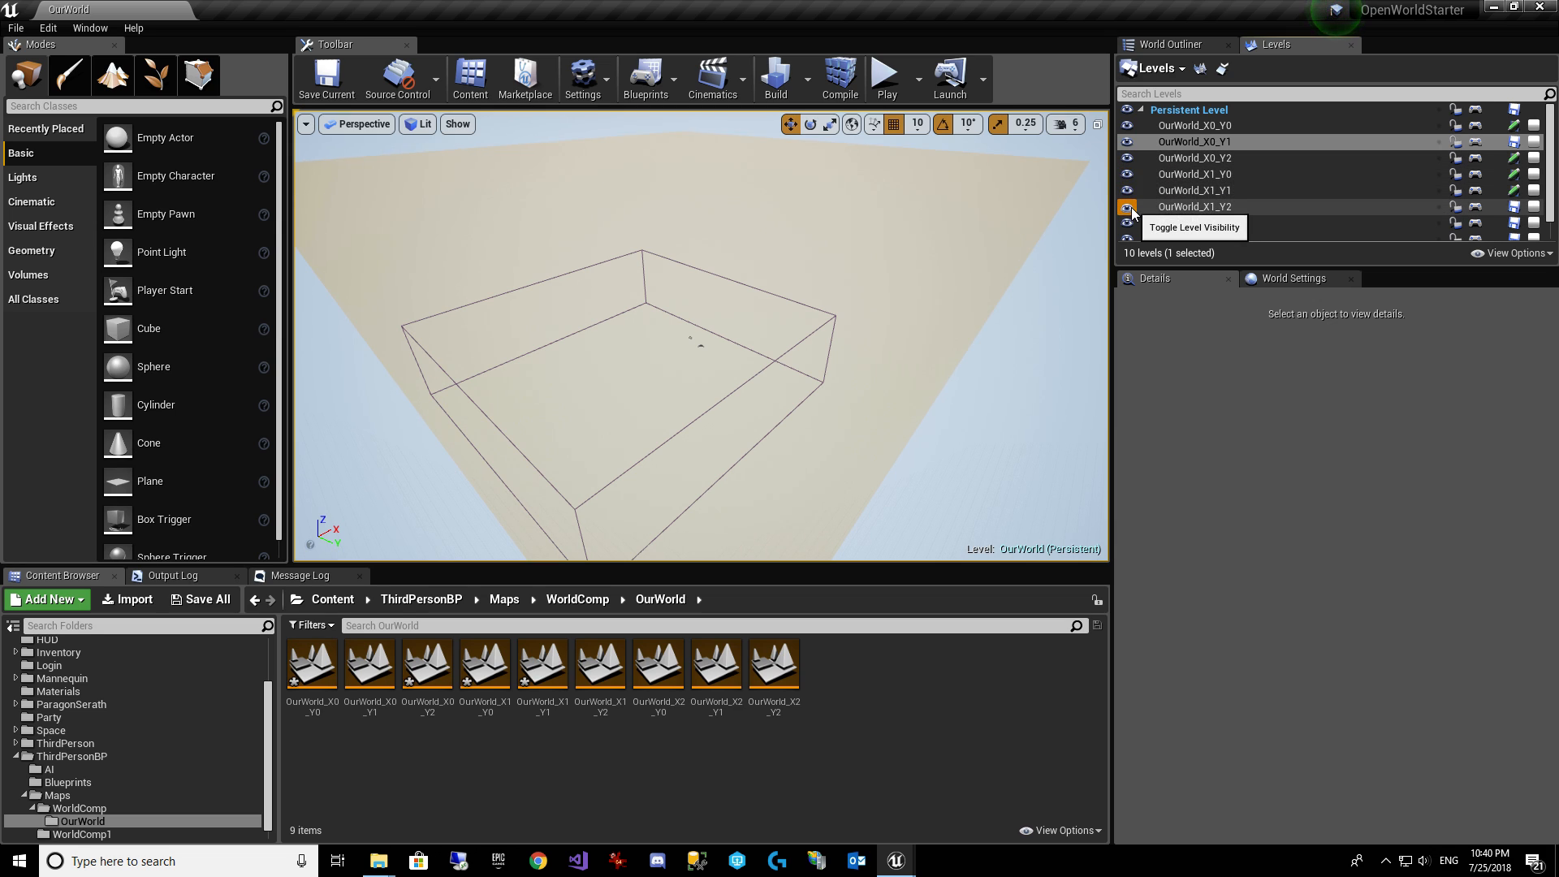
click(1128, 207)
click(1128, 207)
click(1129, 222)
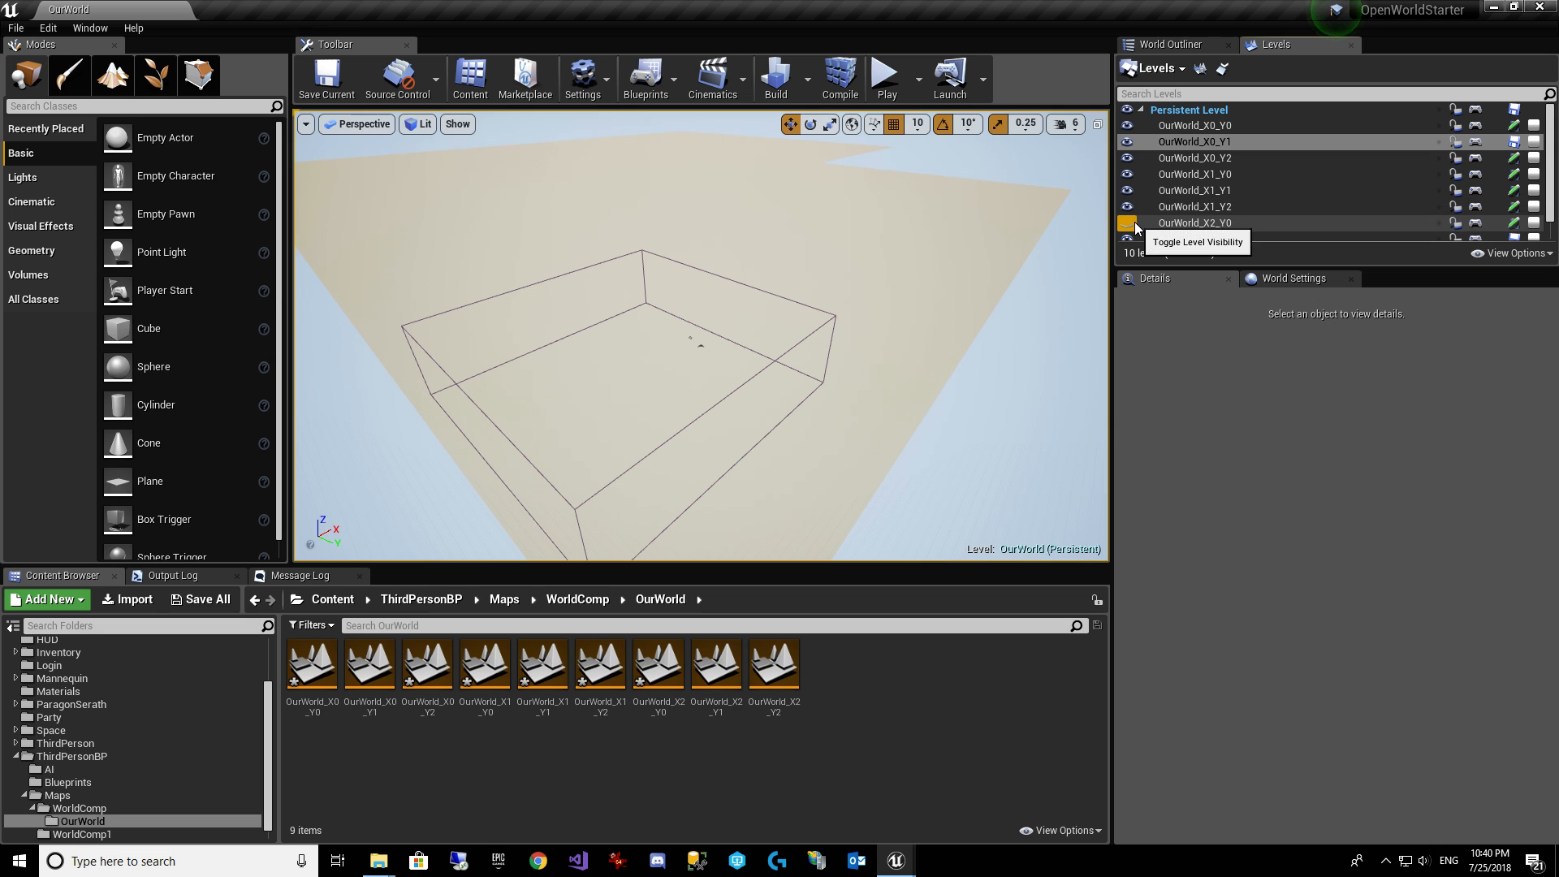
click(1133, 221)
scroll(1151, 217, down, 1)
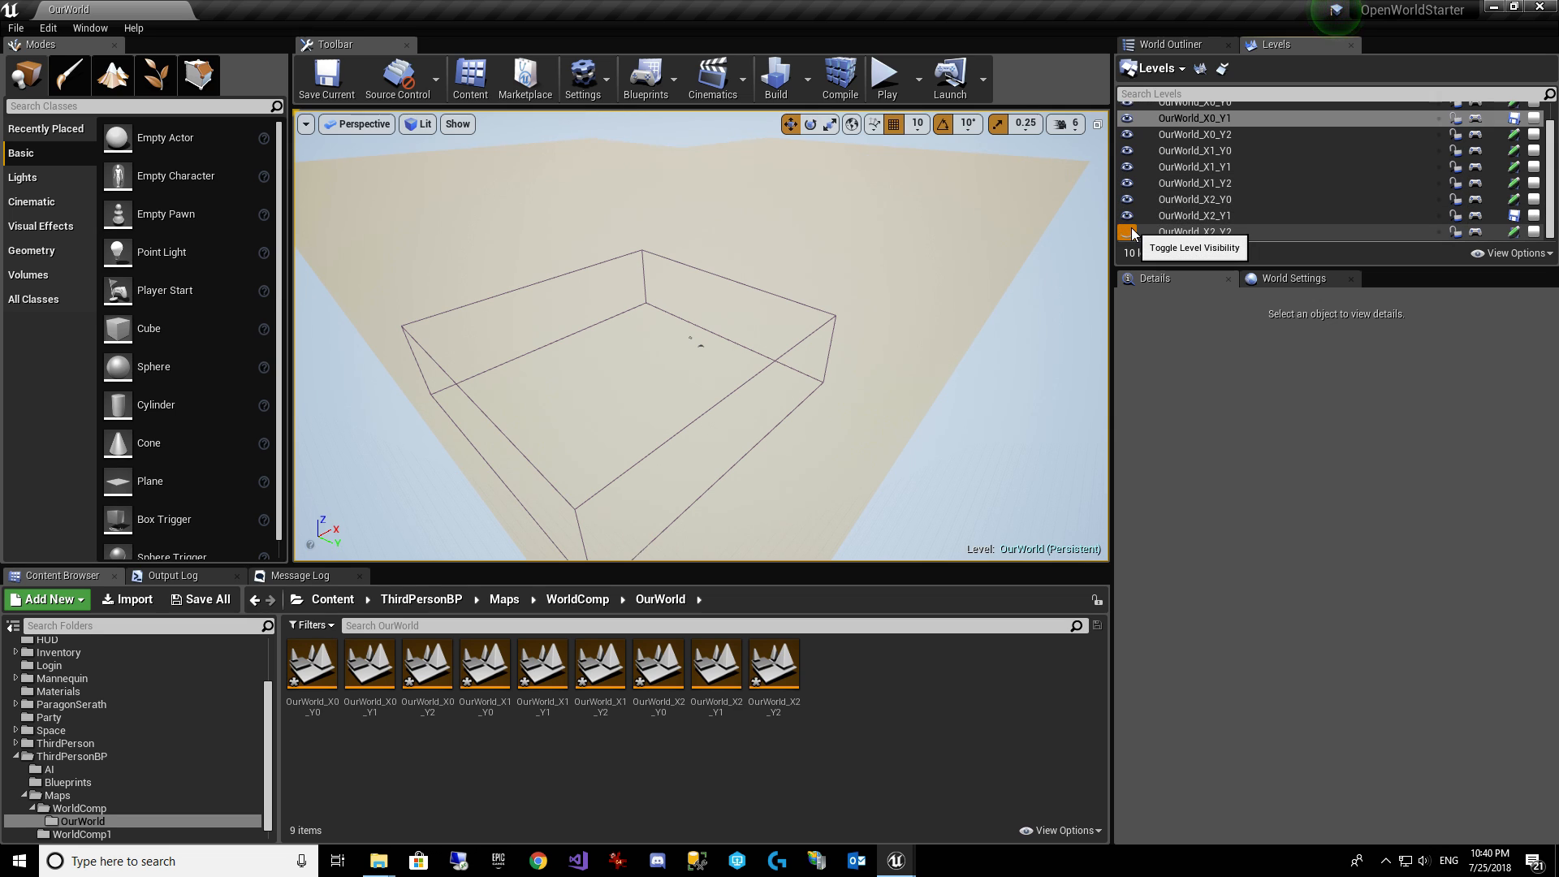
scroll(1124, 155, up, 1)
click(1123, 138)
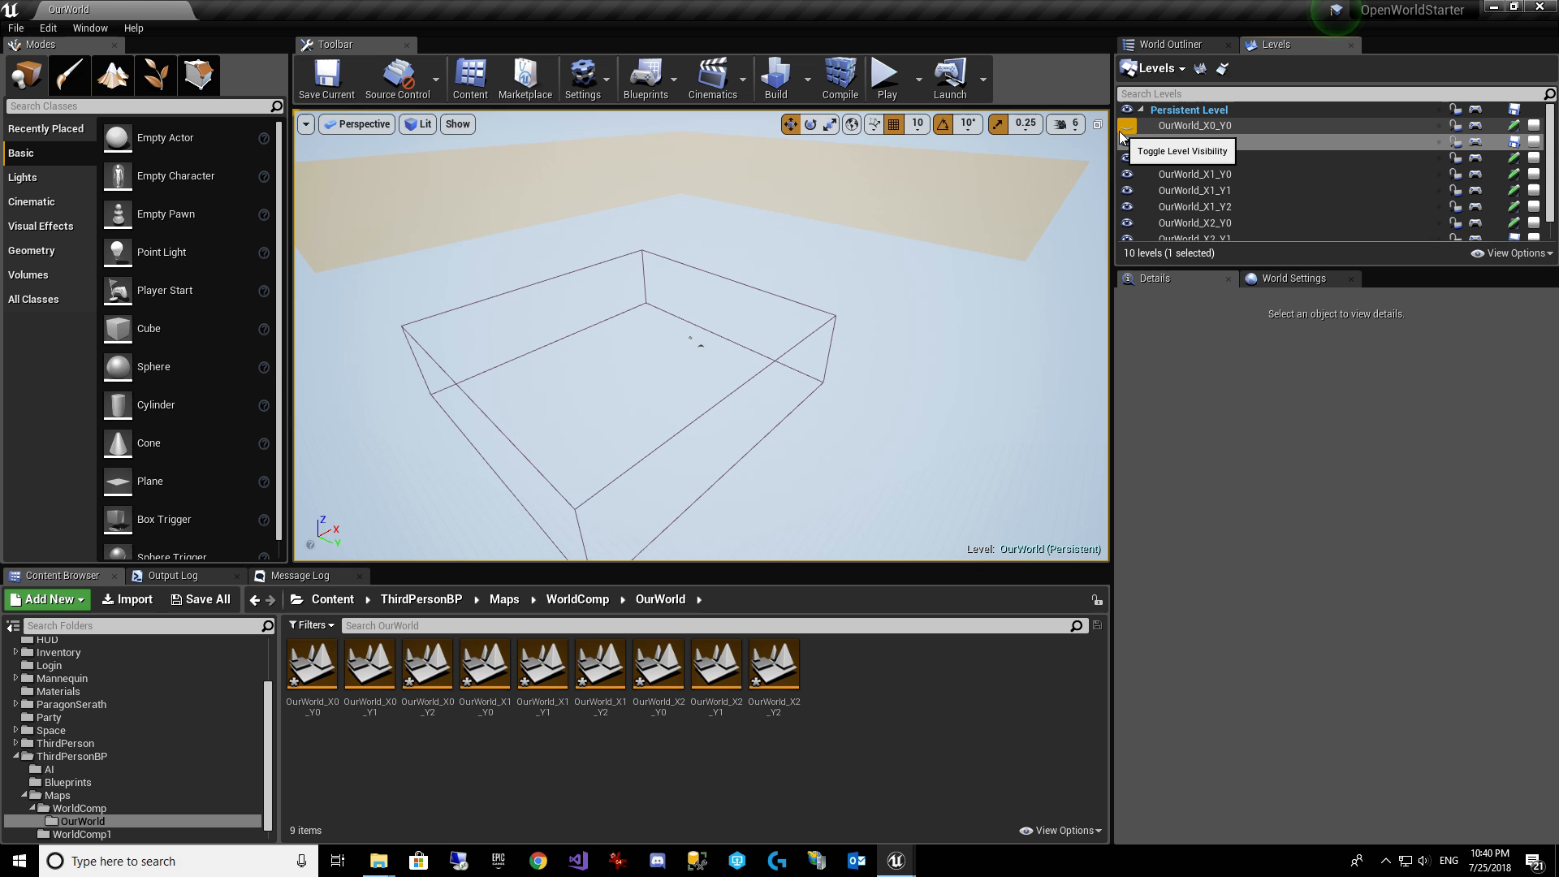
click(1120, 132)
Select all nine level assets from OurWorld_X0_Y0 to OurWorld_X2_Y2 in the OurWorld folder and save them.
right_drag(923, 233, 852, 307)
key(w)
key(a)
key(w)
key(s)
key(s)
click(313, 665)
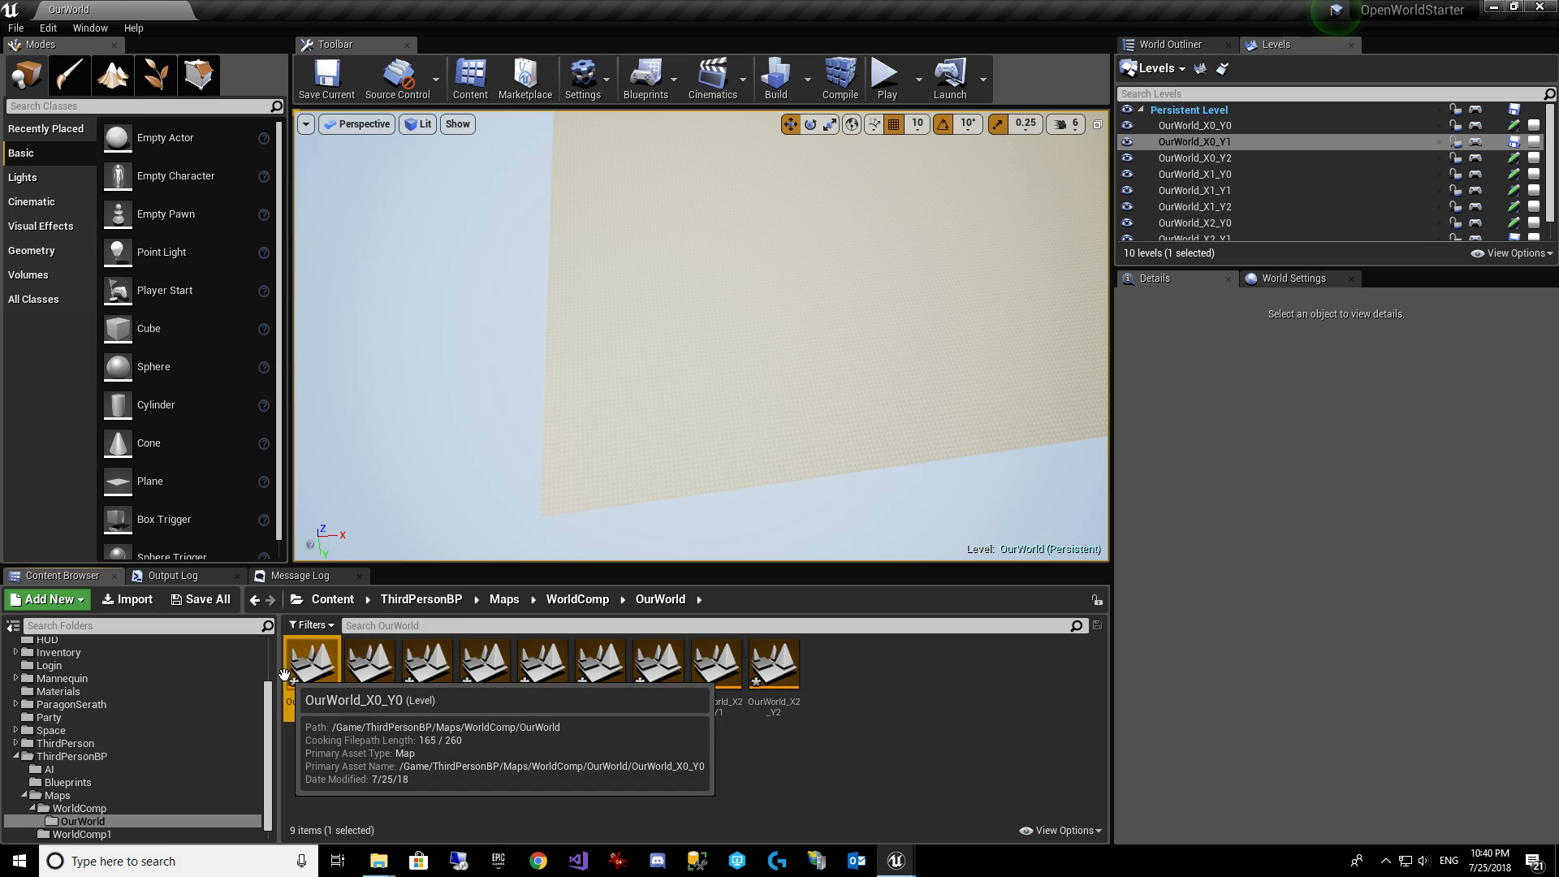
shift+click(783, 683)
key(ctrl+s)
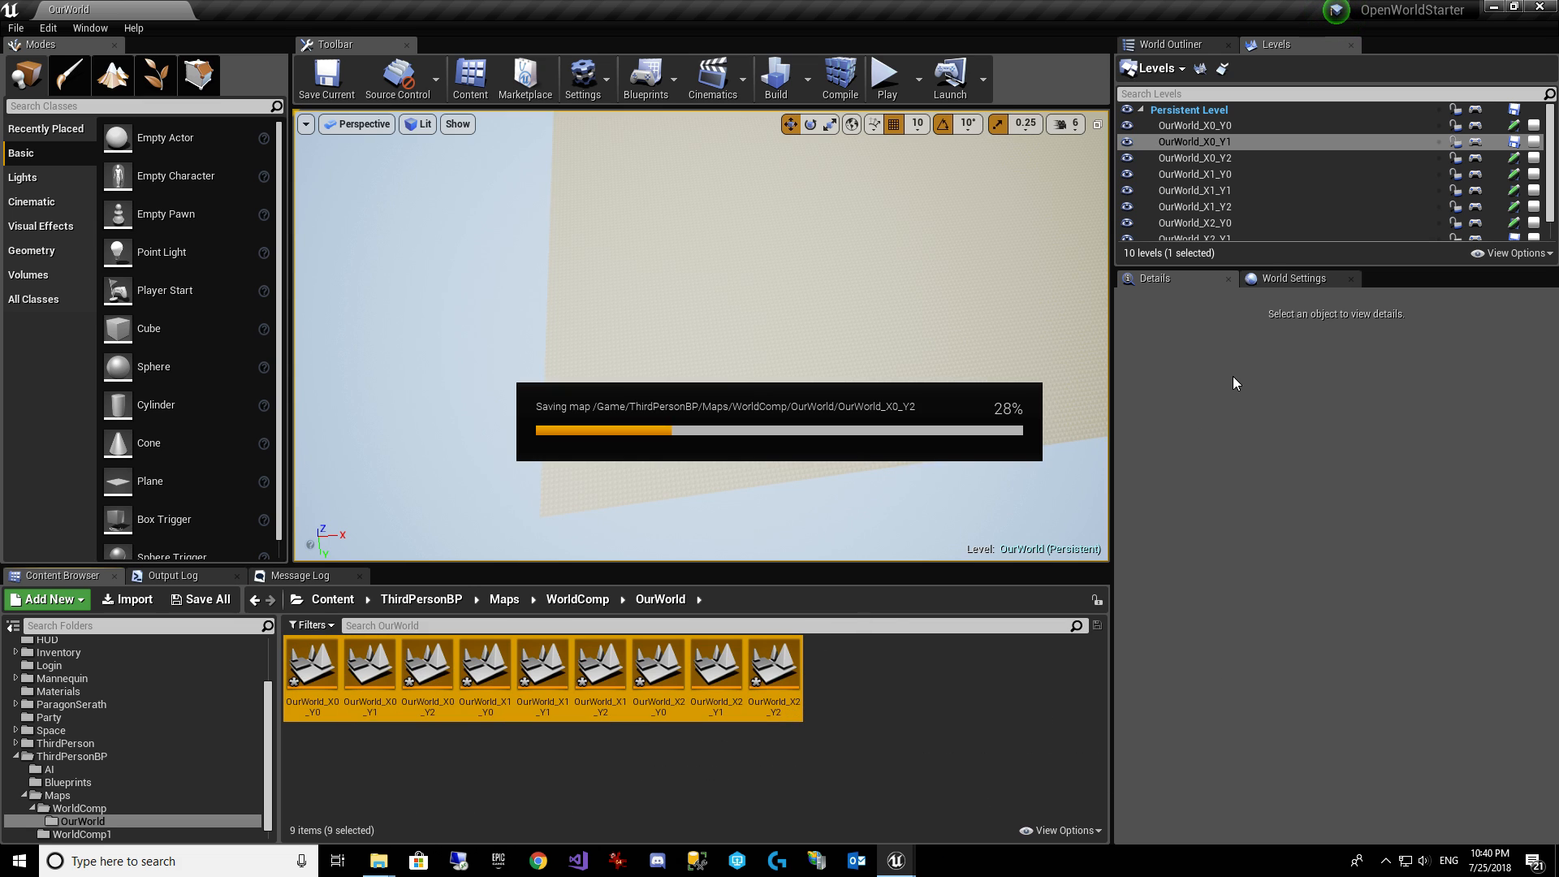
Frame the whole landscape from one corner and activate landscape sculpting.
right_drag(763, 186, 871, 247)
key(s)
right_drag(772, 213, 772, 197)
click(113, 75)
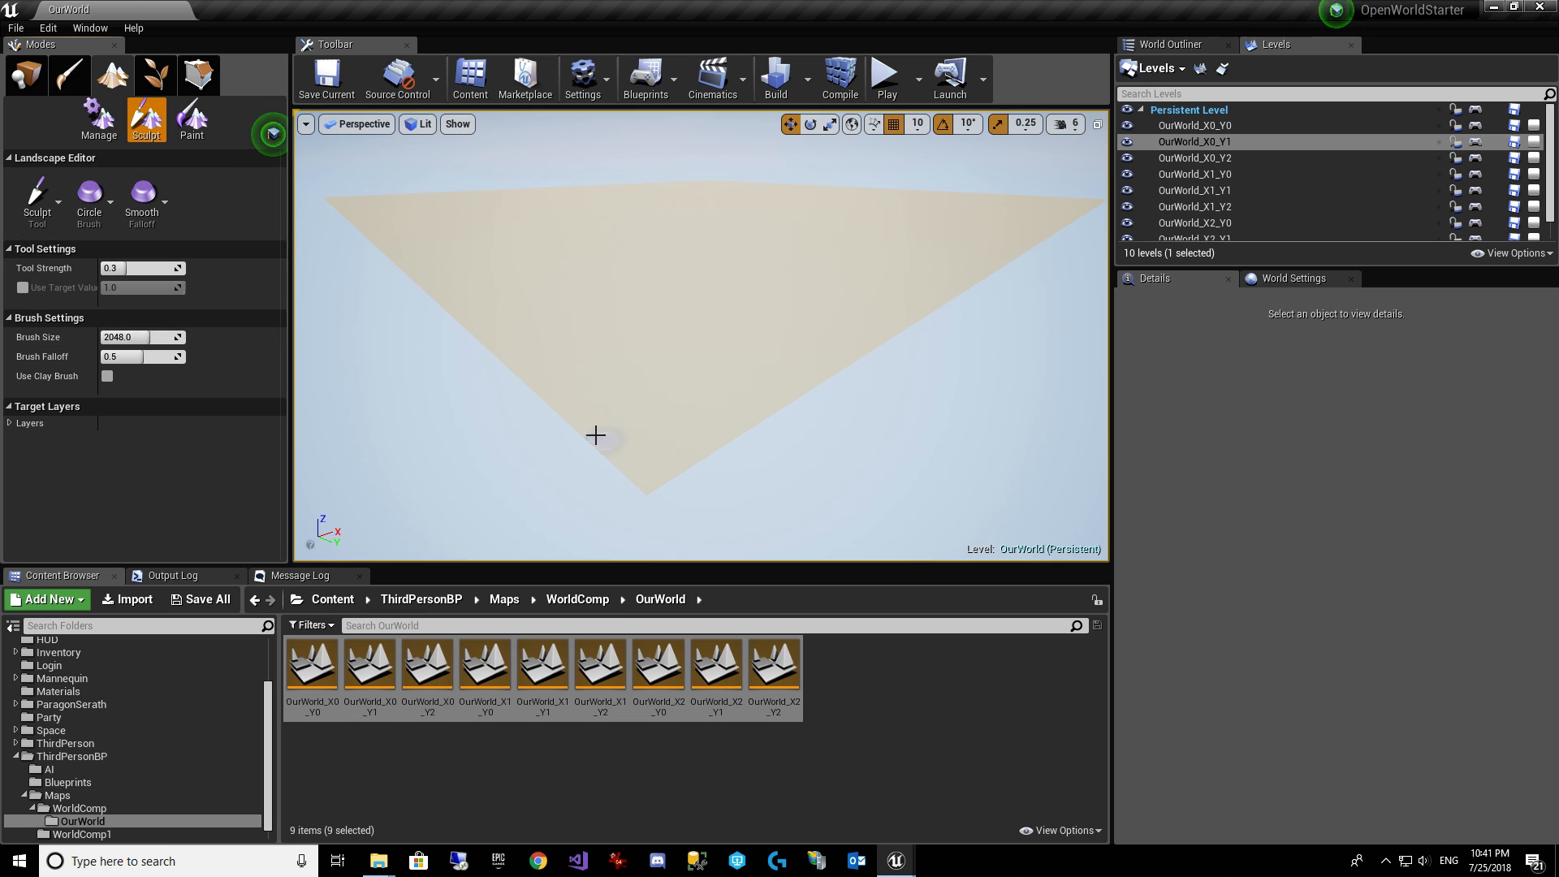
Try a sculpt brush size of 65536.
click(138, 337)
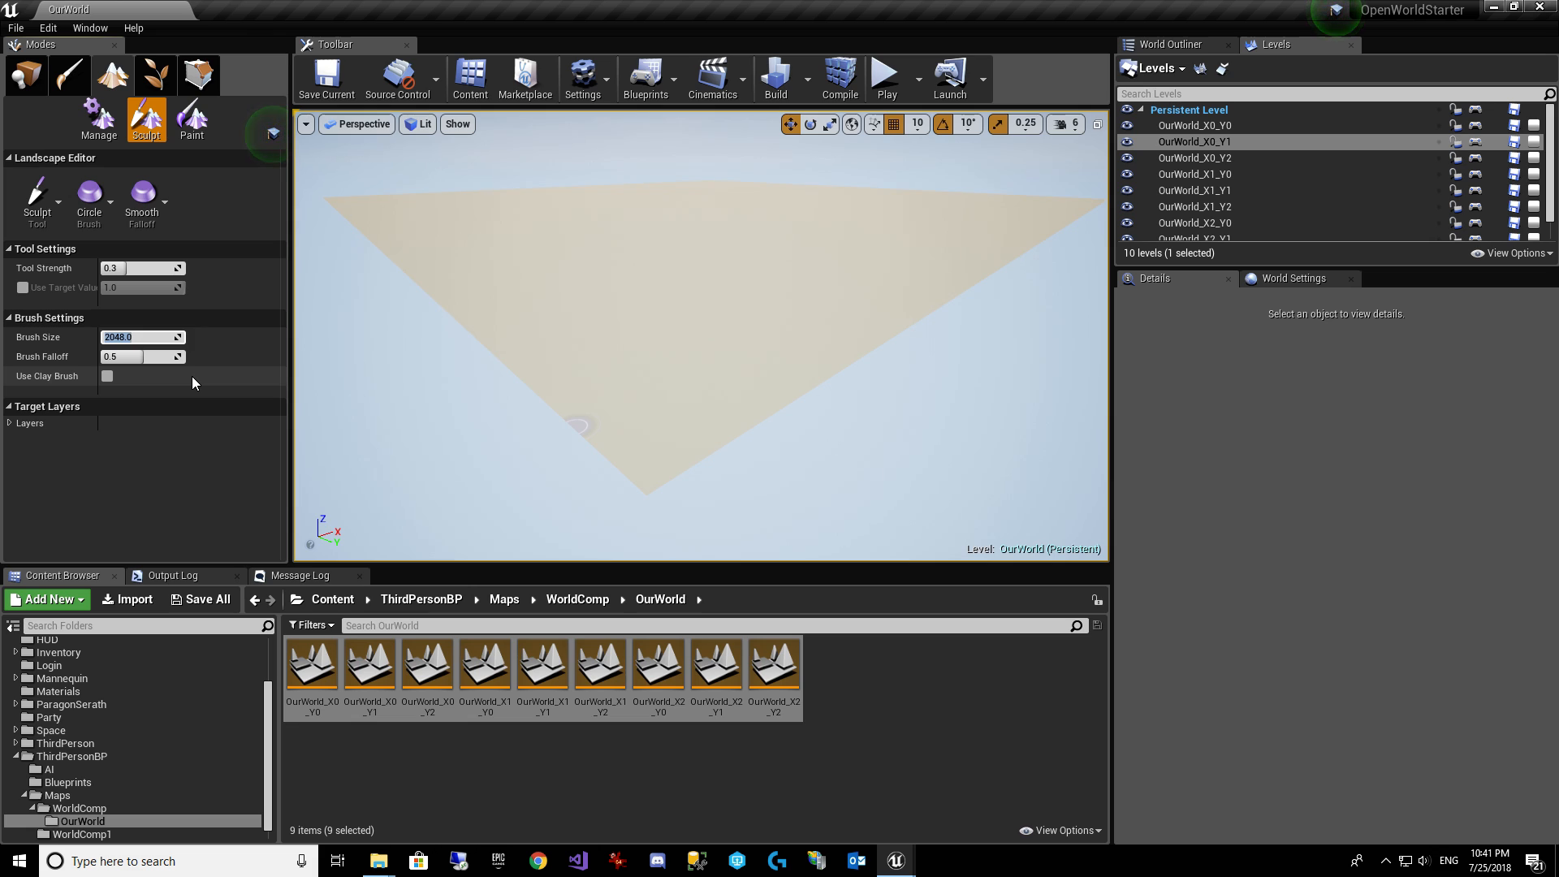
text(65536)
key(Return)
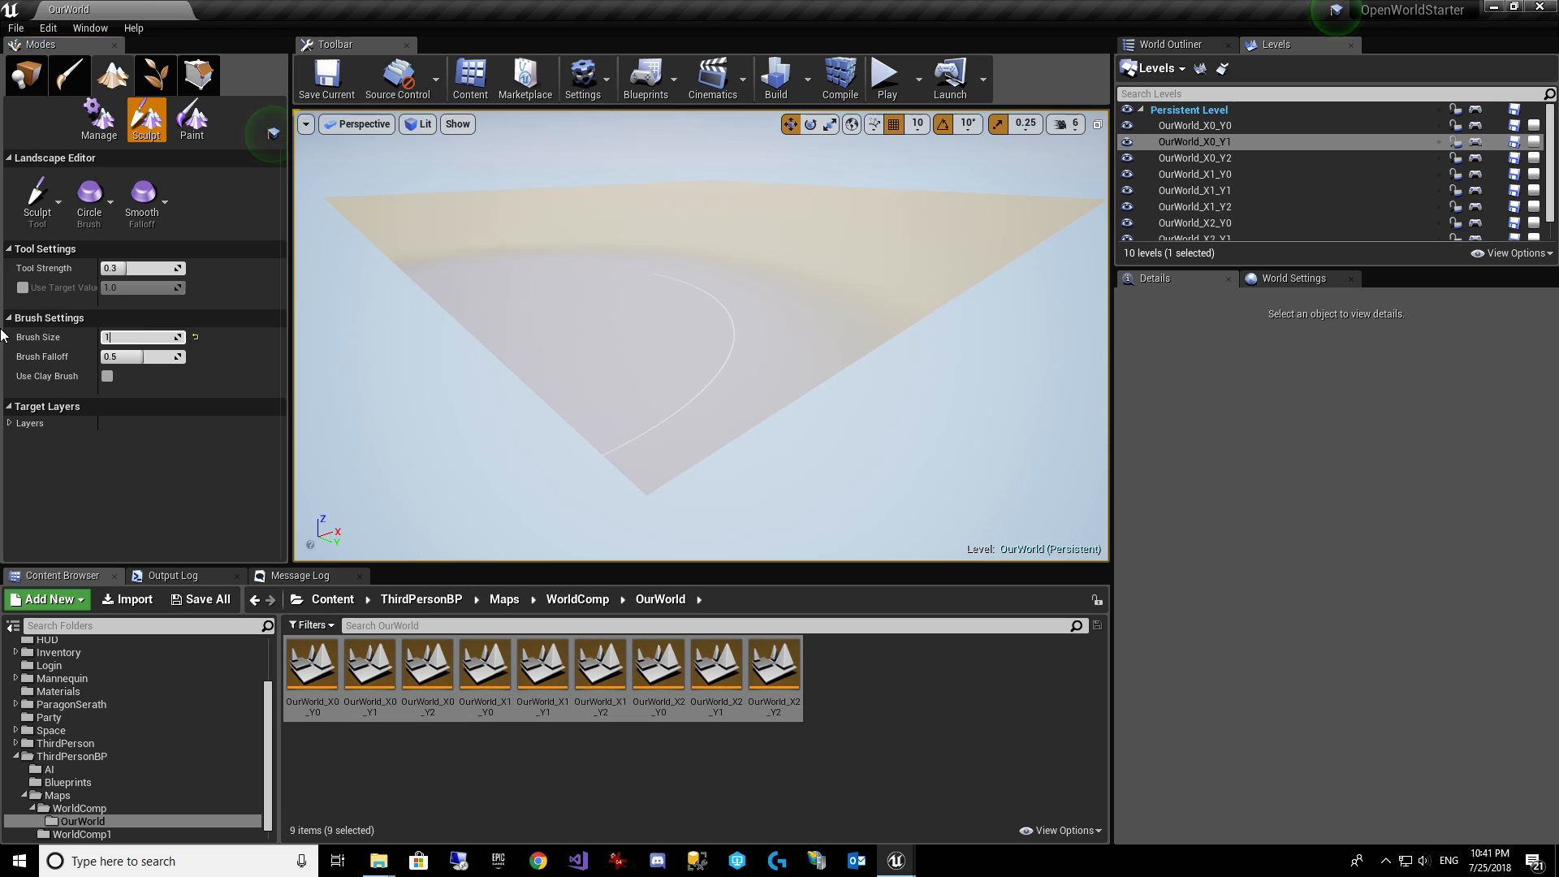
Set the sculpt brush size to 10000 and raise hills around the near corner and along the landscape's outer edges.
text(10000)
key(Tab)
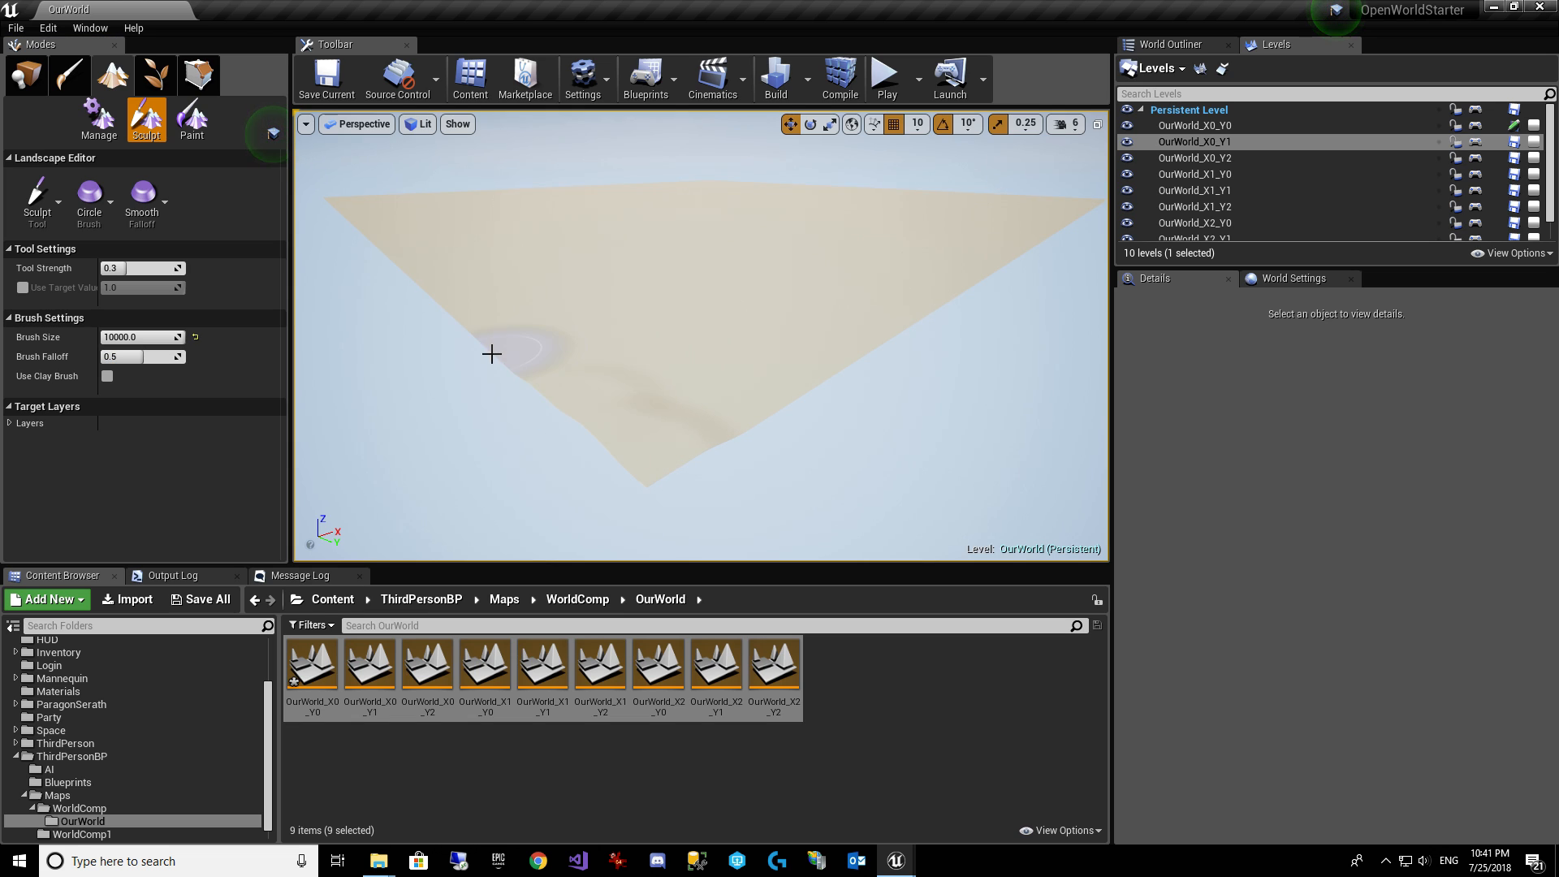
mouse_move(639, 418)
mouse_down()
mouse_move(945, 300)
mouse_move(644, 401)
mouse_move(499, 381)
mouse_up()
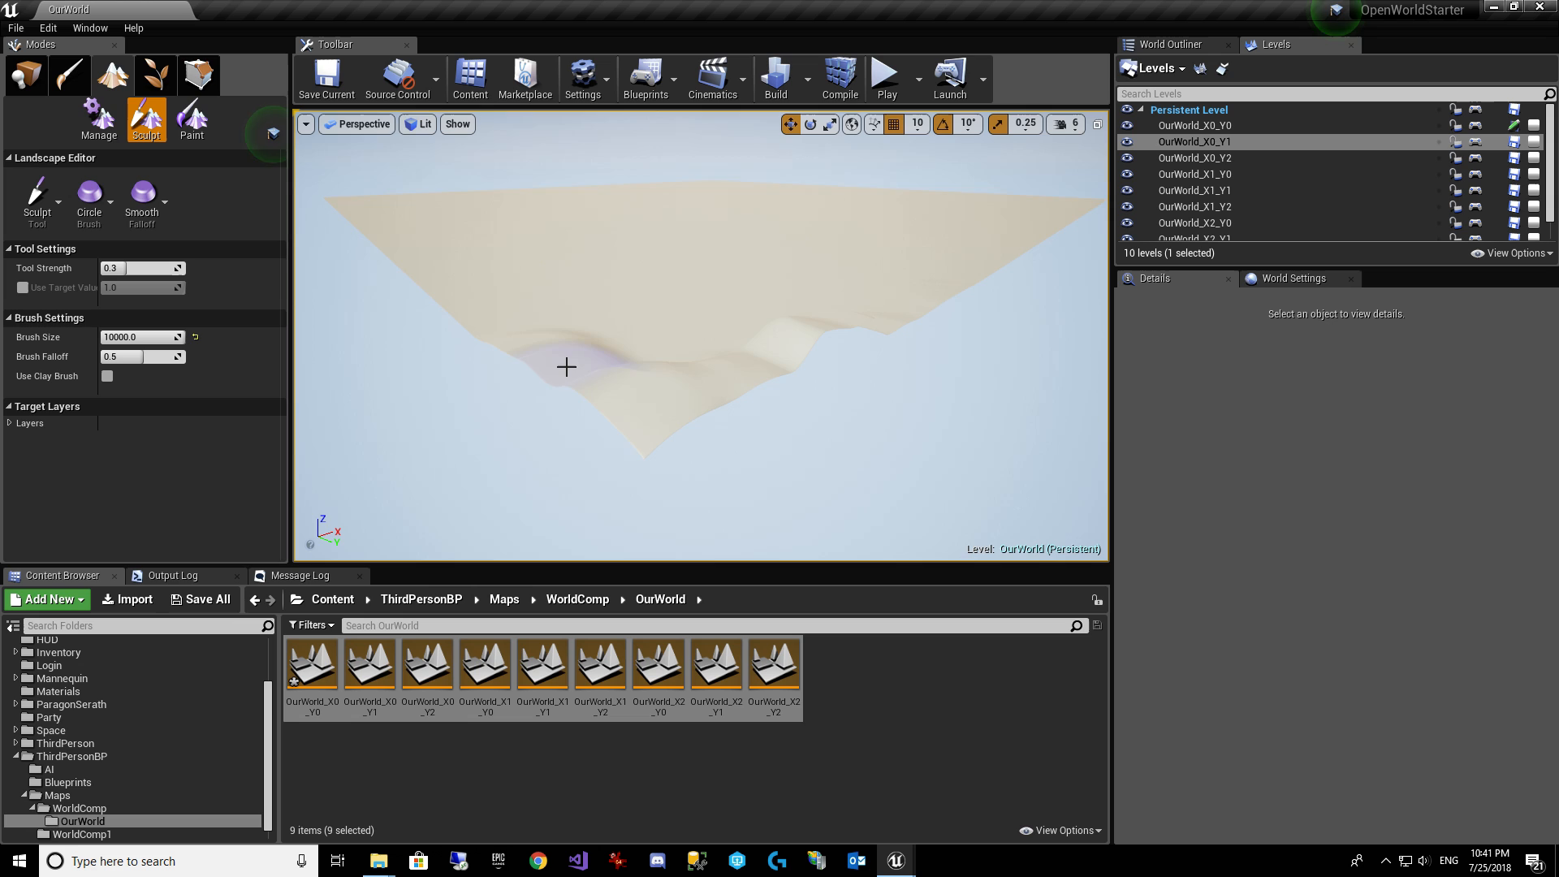
mouse_move(790, 358)
right_down()
mouse_move(860, 345)
mouse_move(926, 386)
mouse_move(763, 351)
right_up()
mouse_move(609, 348)
mouse_down()
mouse_move(427, 324)
mouse_move(713, 358)
mouse_move(264, 302)
mouse_up()
mouse_move(585, 349)
right_down()
mouse_move(568, 345)
mouse_move(584, 349)
right_up()
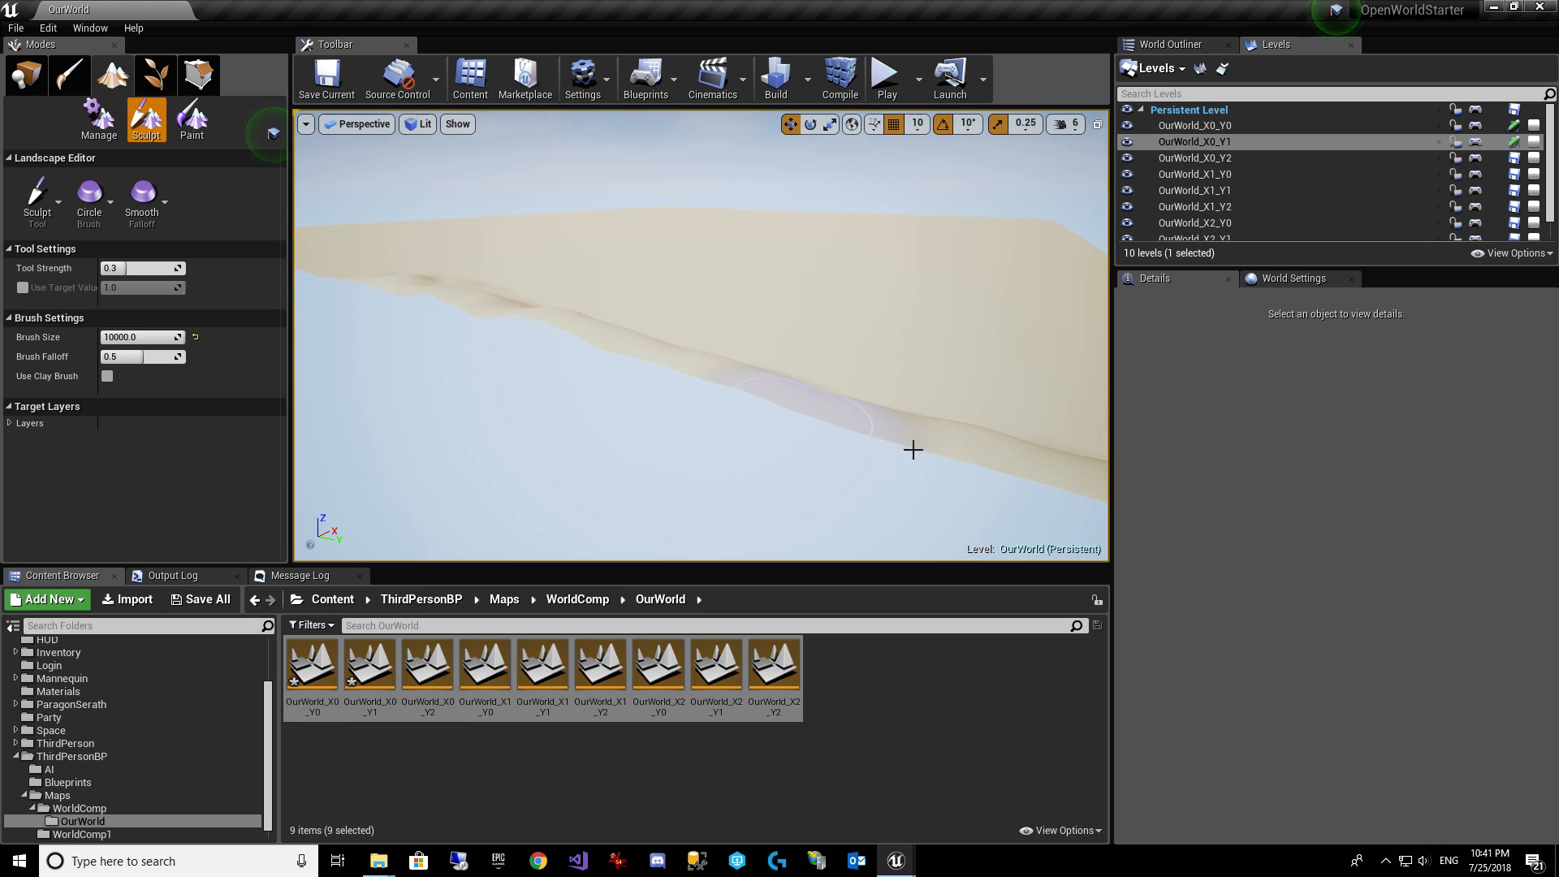
mouse_move(914, 449)
right_down()
mouse_move(881, 398)
mouse_move(877, 467)
mouse_move(885, 440)
right_up()
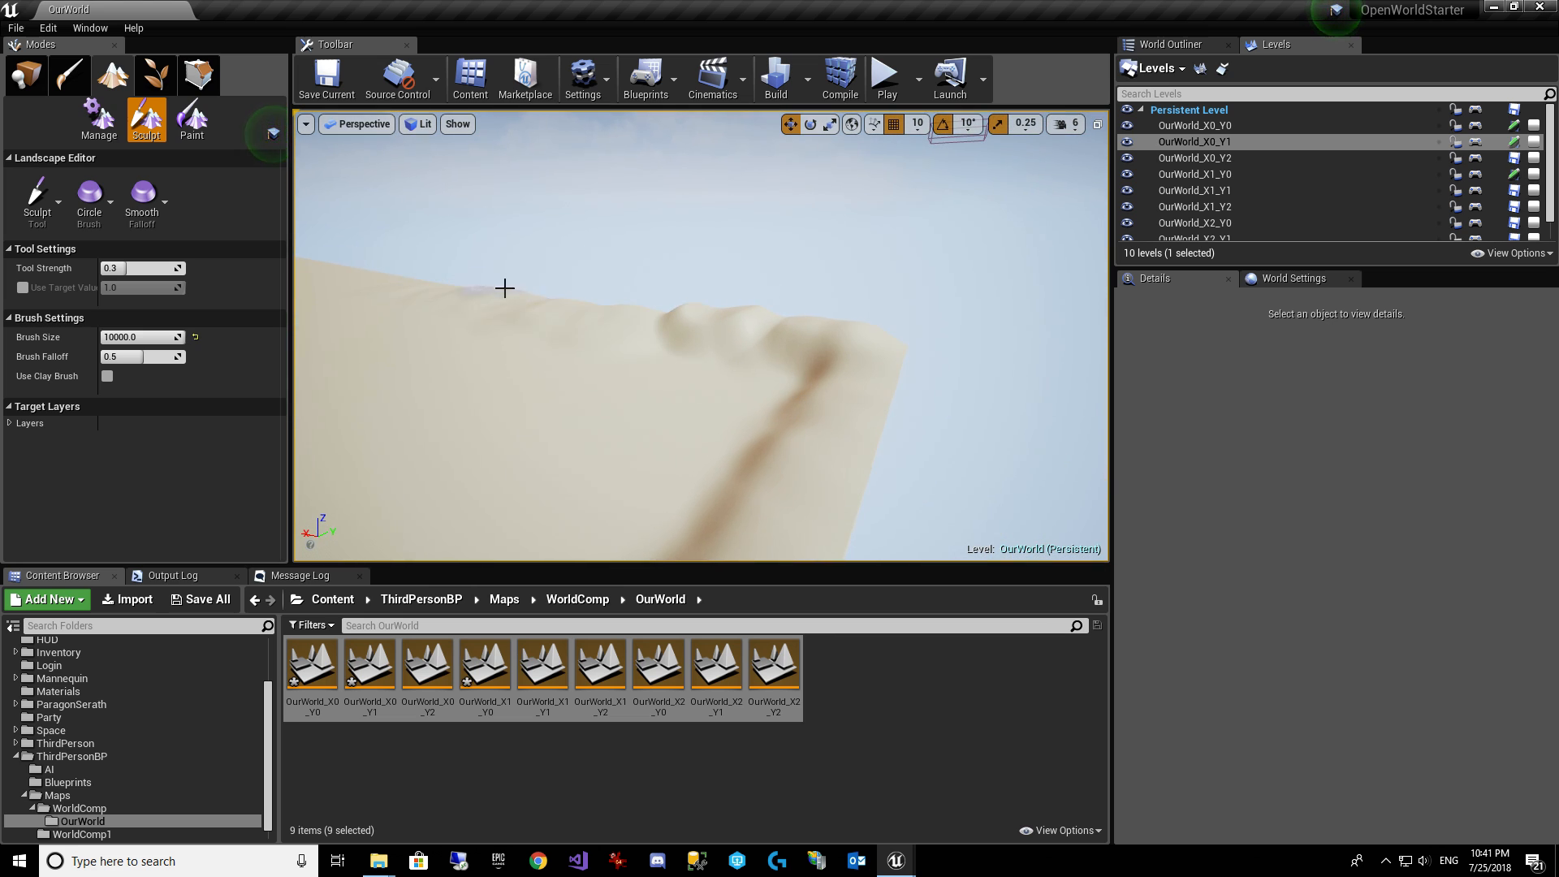
mouse_move(505, 287)
mouse_down()
mouse_move(647, 317)
mouse_move(514, 294)
mouse_up()
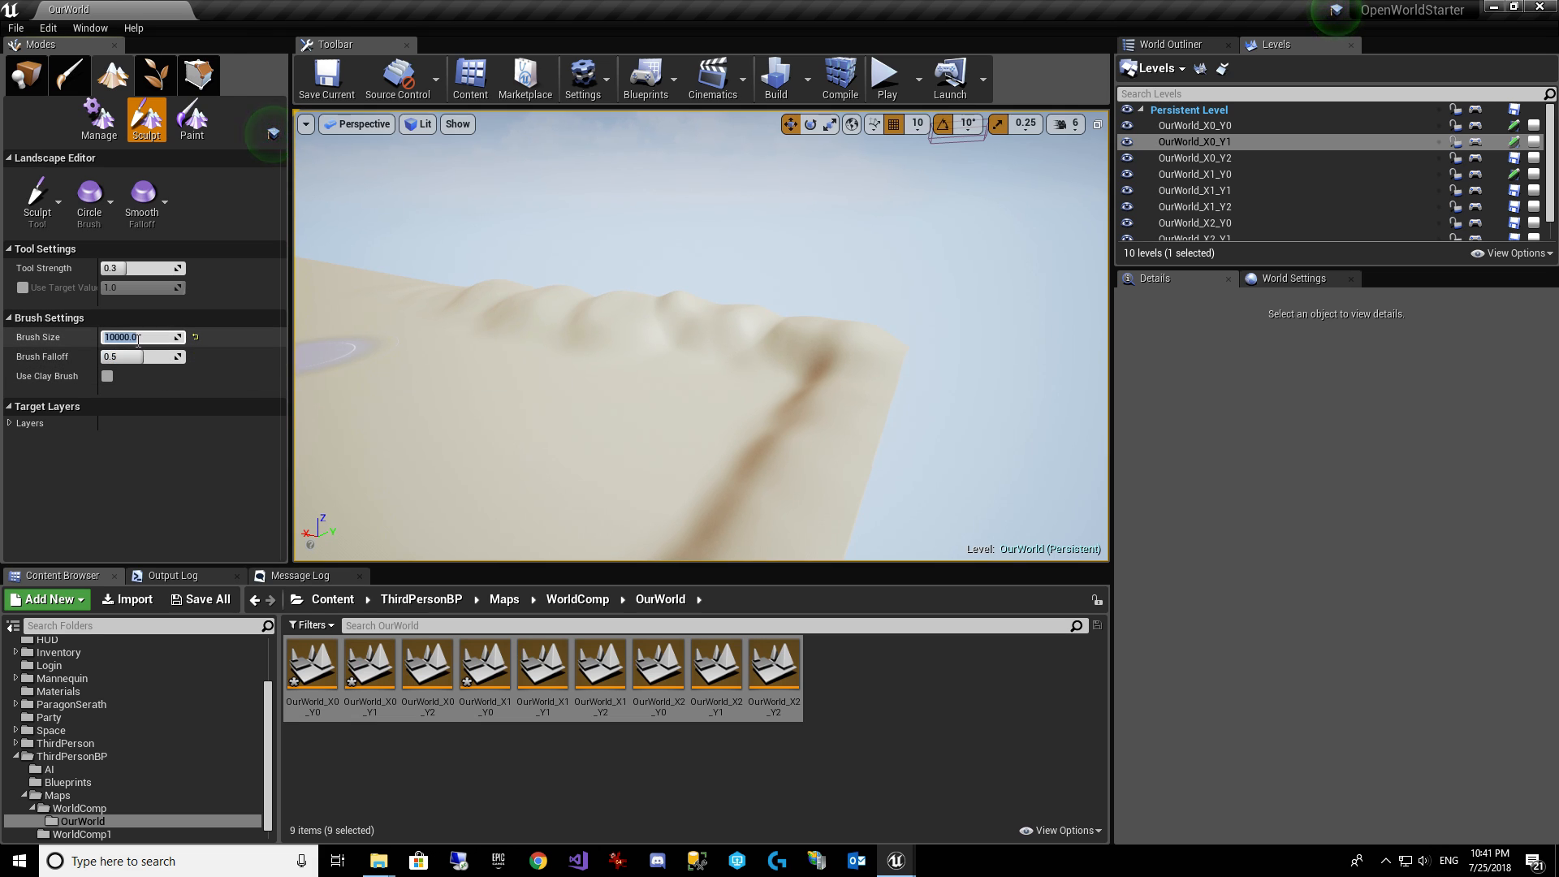
Set the sculpt brush size to 20000 and raise larger hills further along the landscape's edge.
key(Return)
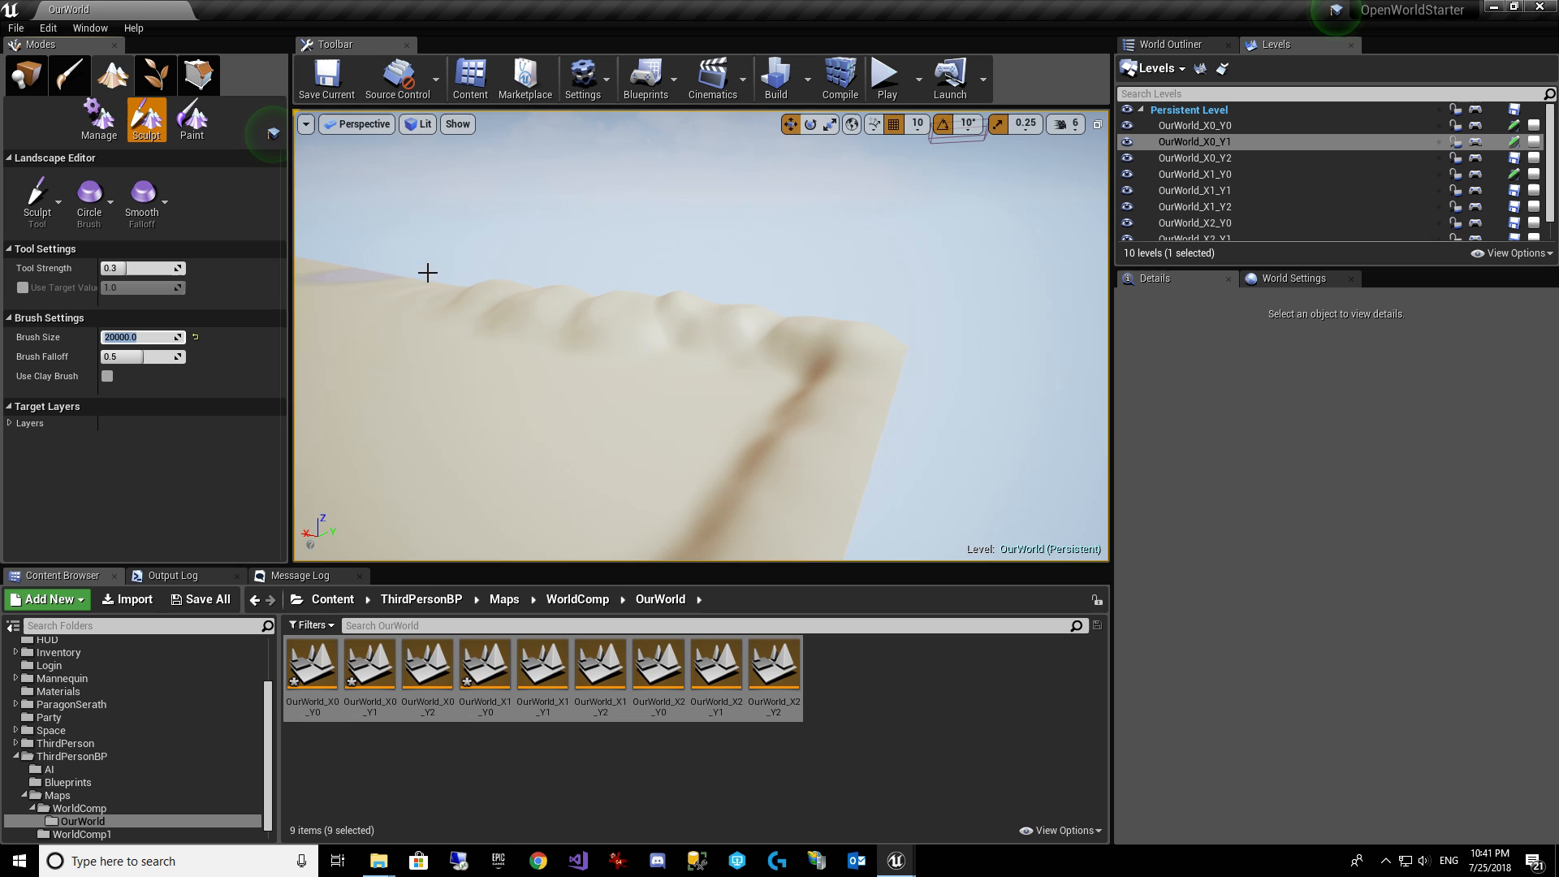
mouse_move(501, 277)
right_down()
mouse_move(422, 277)
mouse_move(501, 277)
right_up()
key(w)
mouse_move(480, 267)
mouse_down()
mouse_move(383, 233)
mouse_move(930, 318)
mouse_up()
mouse_move(929, 319)
right_down()
mouse_move(836, 307)
mouse_move(795, 276)
mouse_move(730, 280)
right_up()
Set the viewport camera speed to 8 and extend the hills along the same edge towards the OurWorld_X2_Y0 tile.
click(1074, 126)
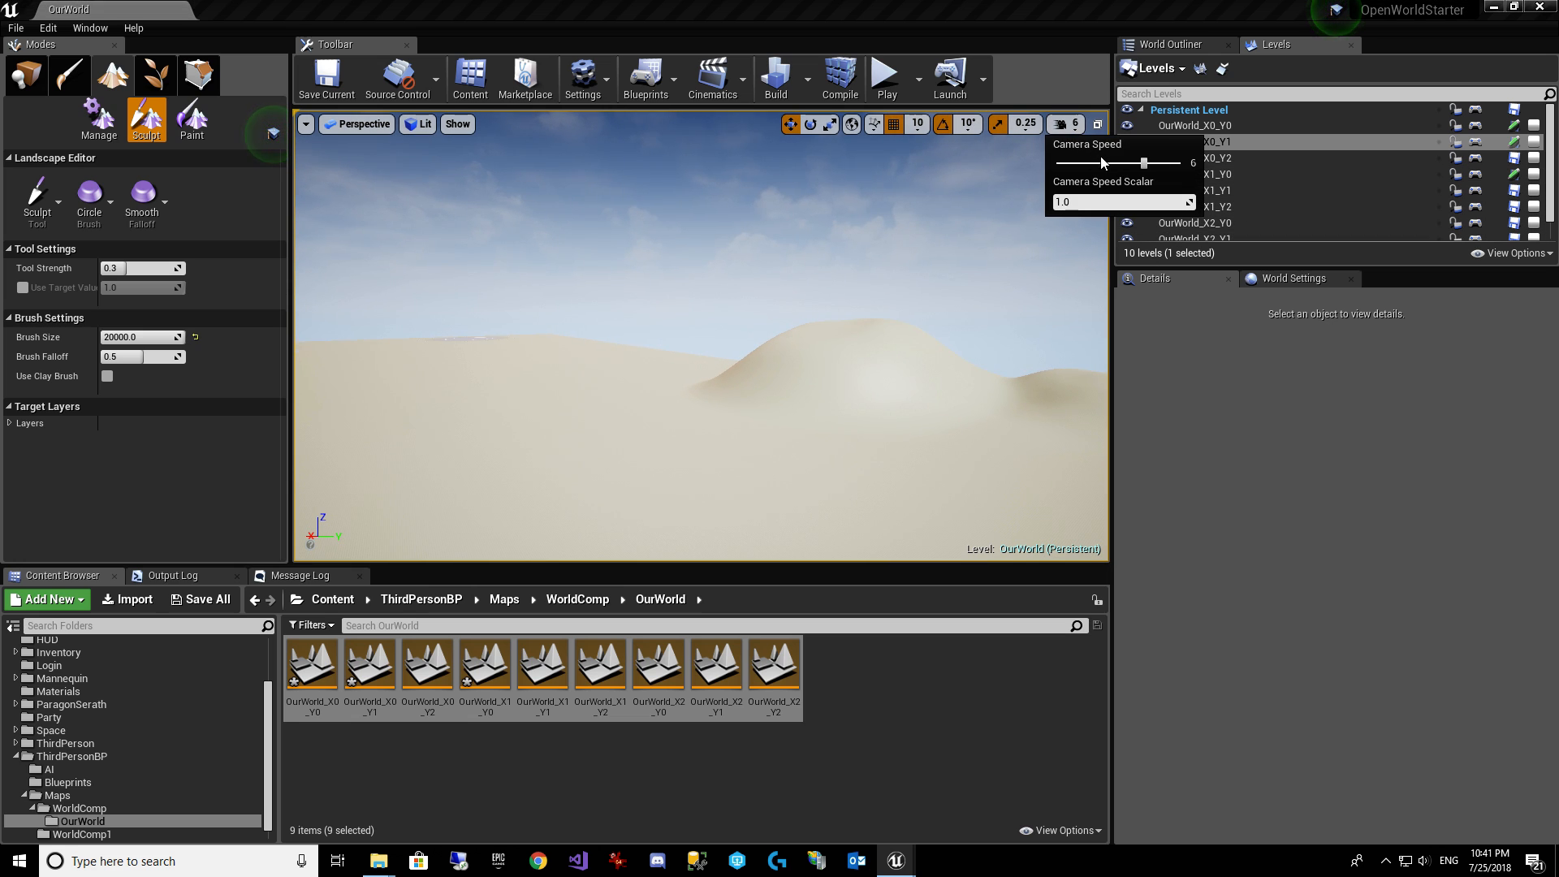
drag(1144, 166, 1177, 168)
right_drag(766, 346, 698, 344)
drag(835, 352, 509, 320)
mouse_move(456, 327)
right_down()
mouse_move(519, 323)
mouse_move(454, 300)
mouse_move(536, 341)
right_up()
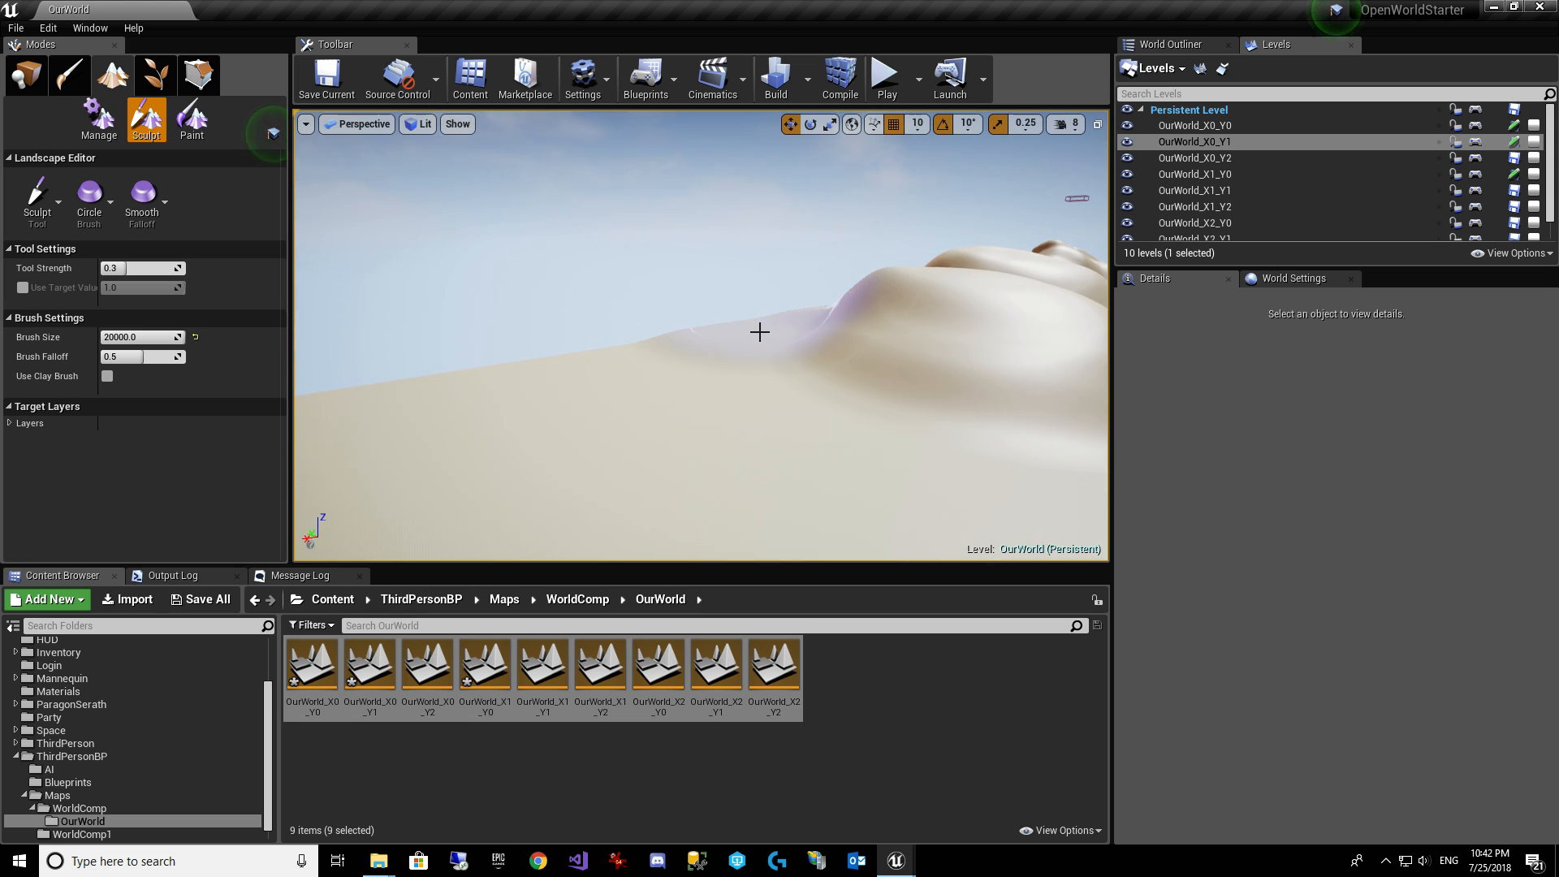
mouse_move(759, 331)
mouse_down()
mouse_move(679, 317)
mouse_move(319, 372)
mouse_up()
right_drag(319, 372, 636, 345)
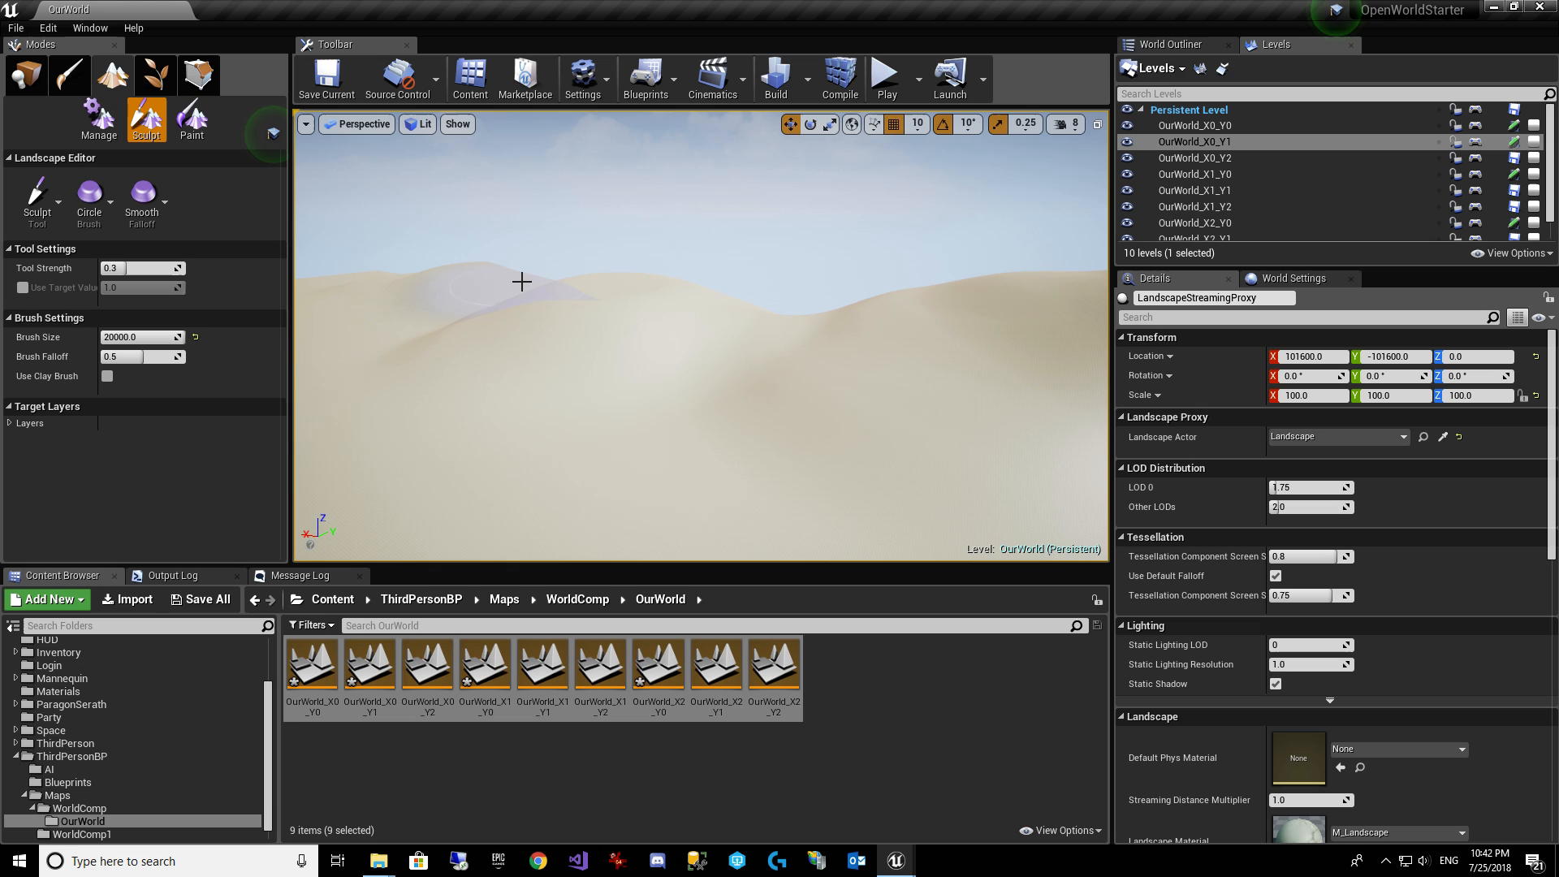
Sculpt hills around the next corner and along the outer edge of the X2 tiles.
right_drag(427, 281, 442, 219)
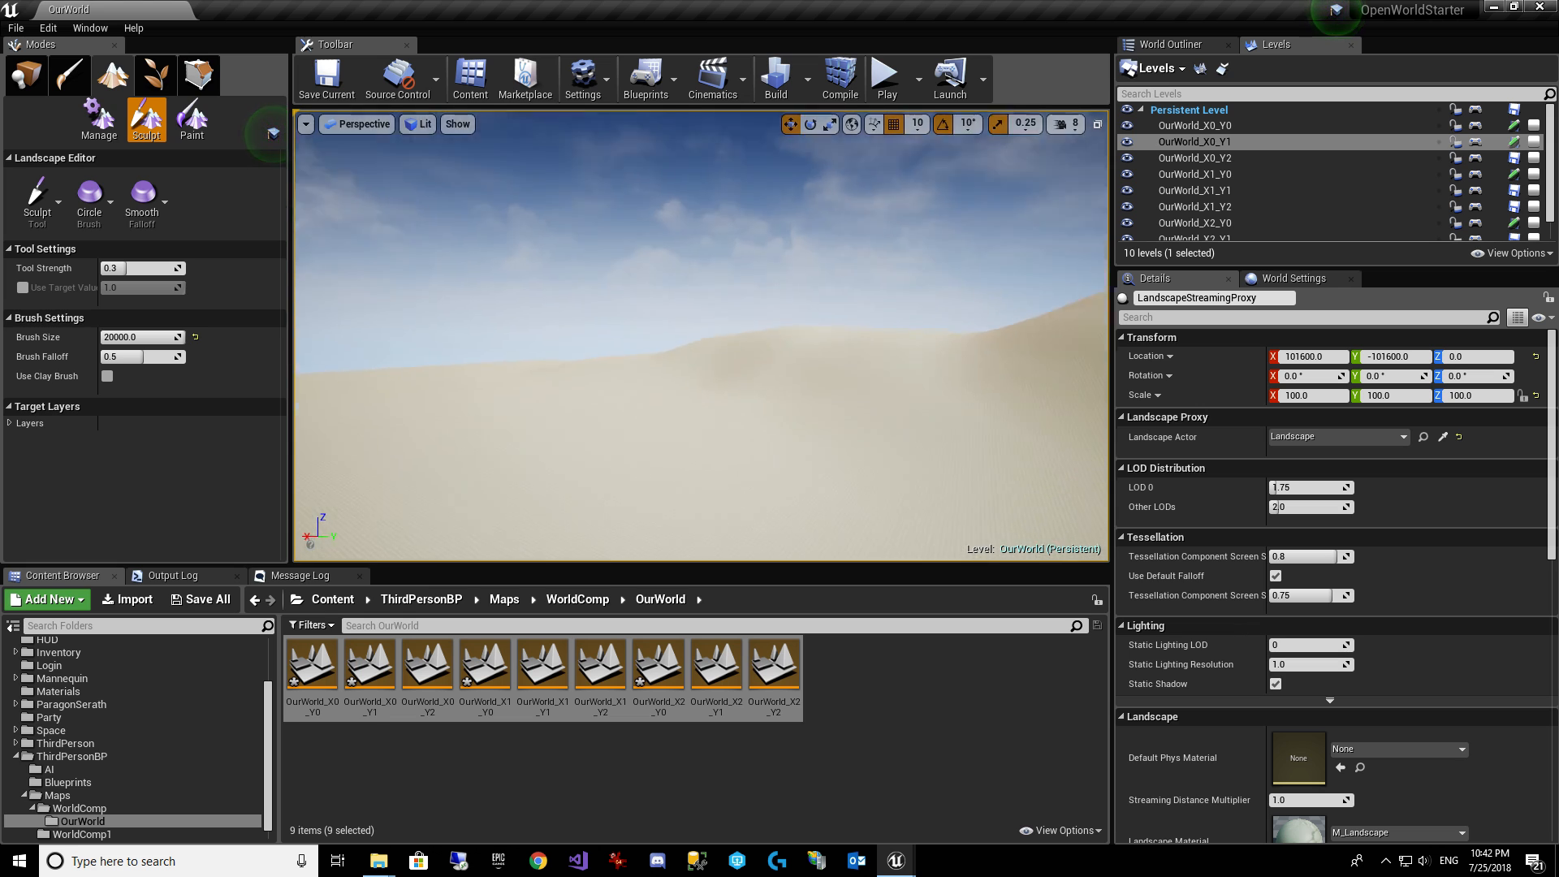
mouse_move(710, 295)
right_down()
mouse_move(710, 211)
mouse_move(690, 308)
mouse_move(710, 294)
right_up()
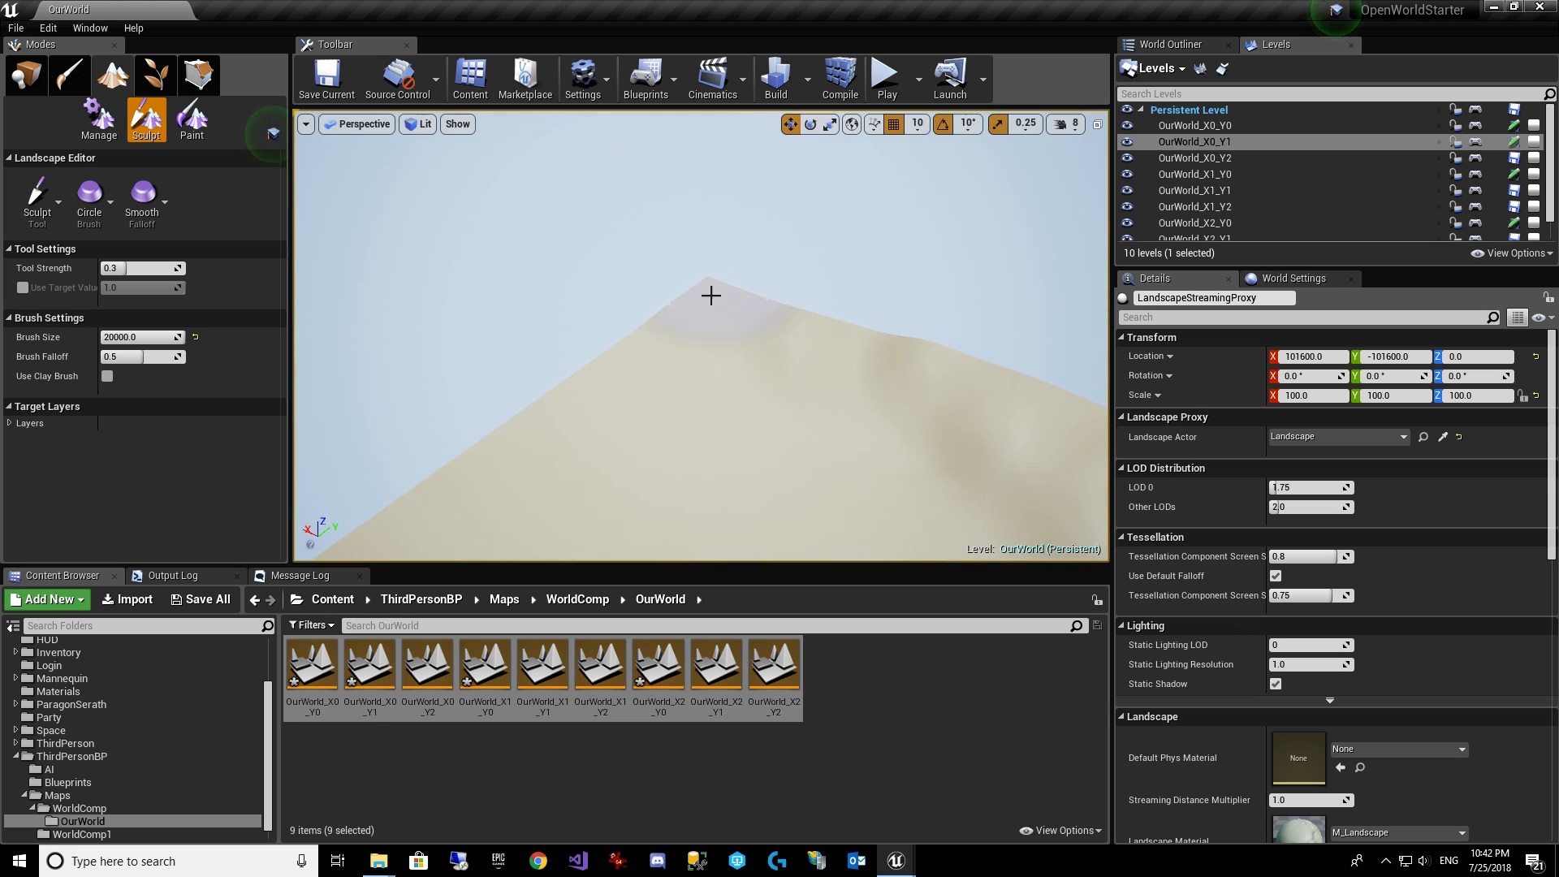
mouse_move(711, 295)
mouse_down()
mouse_move(915, 362)
mouse_move(529, 410)
mouse_move(279, 504)
mouse_move(658, 434)
mouse_up()
right_drag(657, 434, 422, 430)
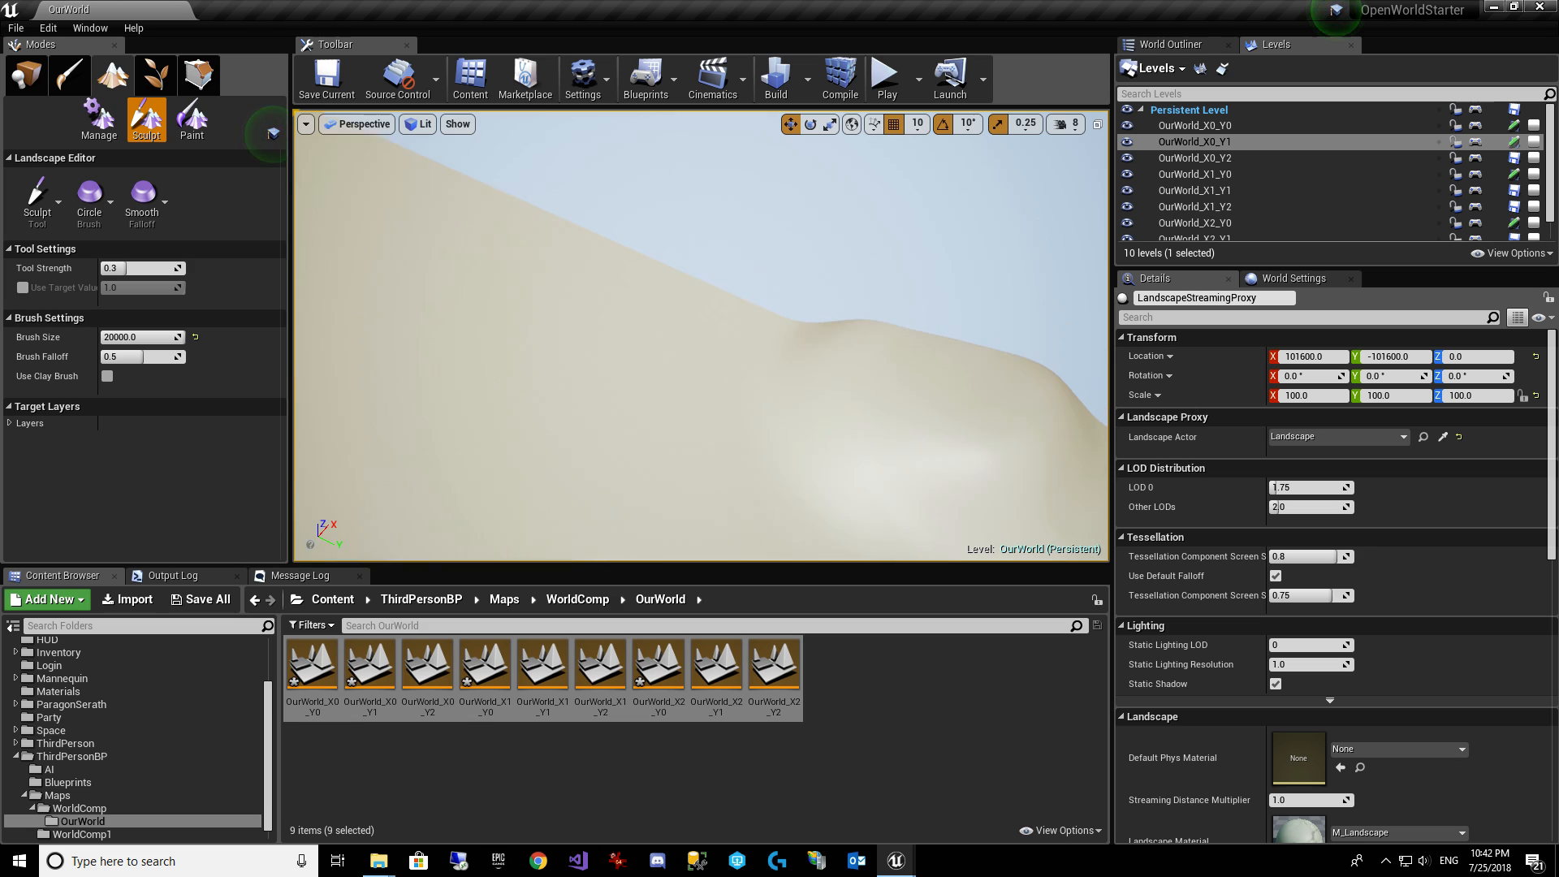
drag(679, 268, 487, 174)
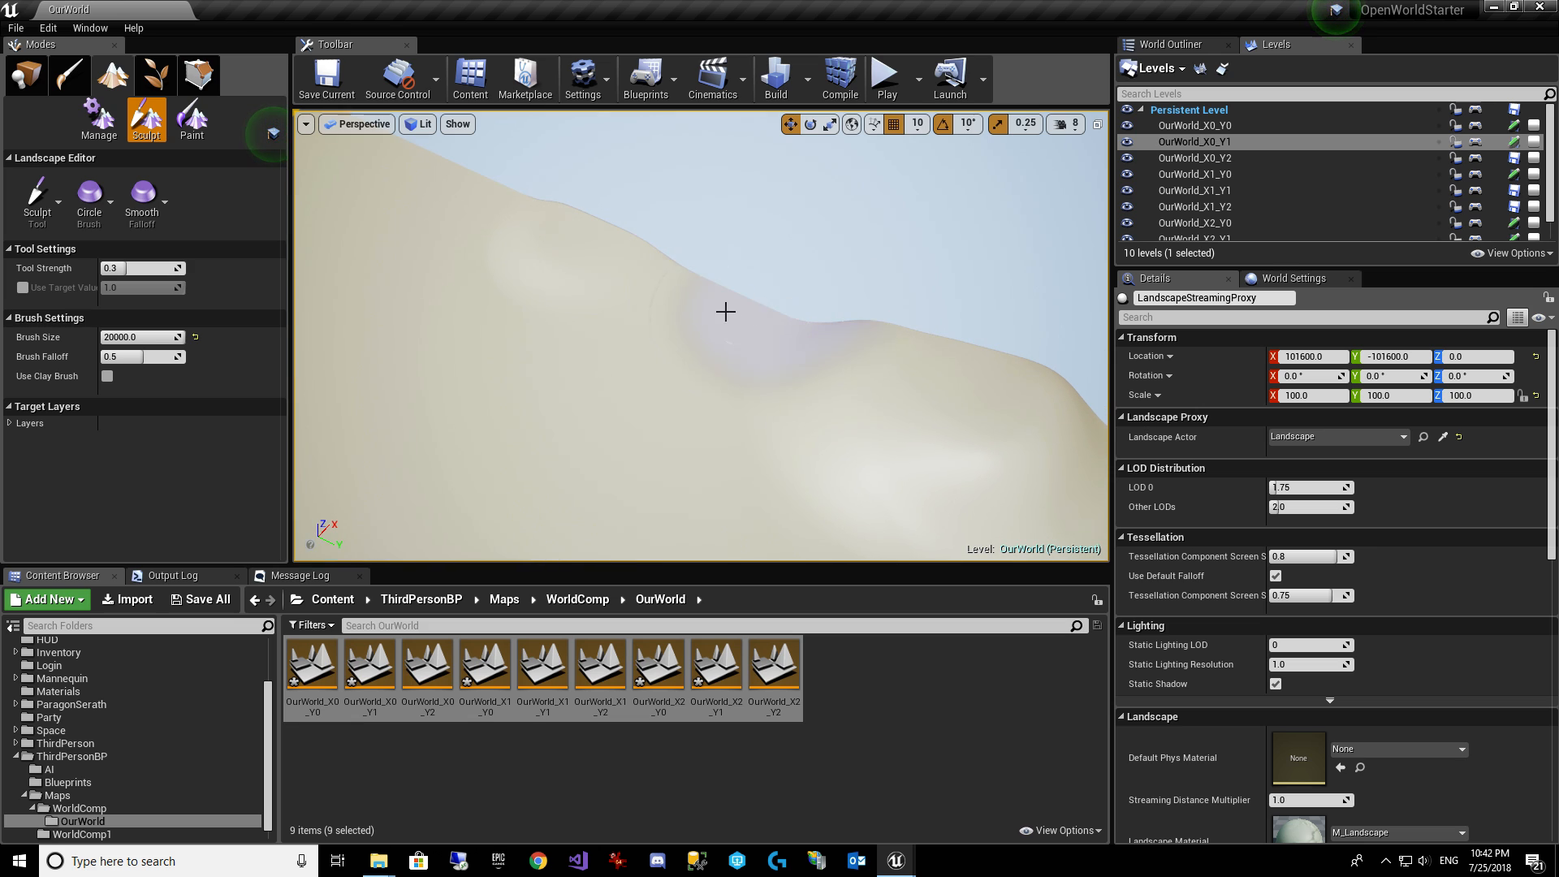
mouse_move(725, 311)
mouse_down()
mouse_move(536, 237)
mouse_move(393, 153)
mouse_move(865, 329)
mouse_up()
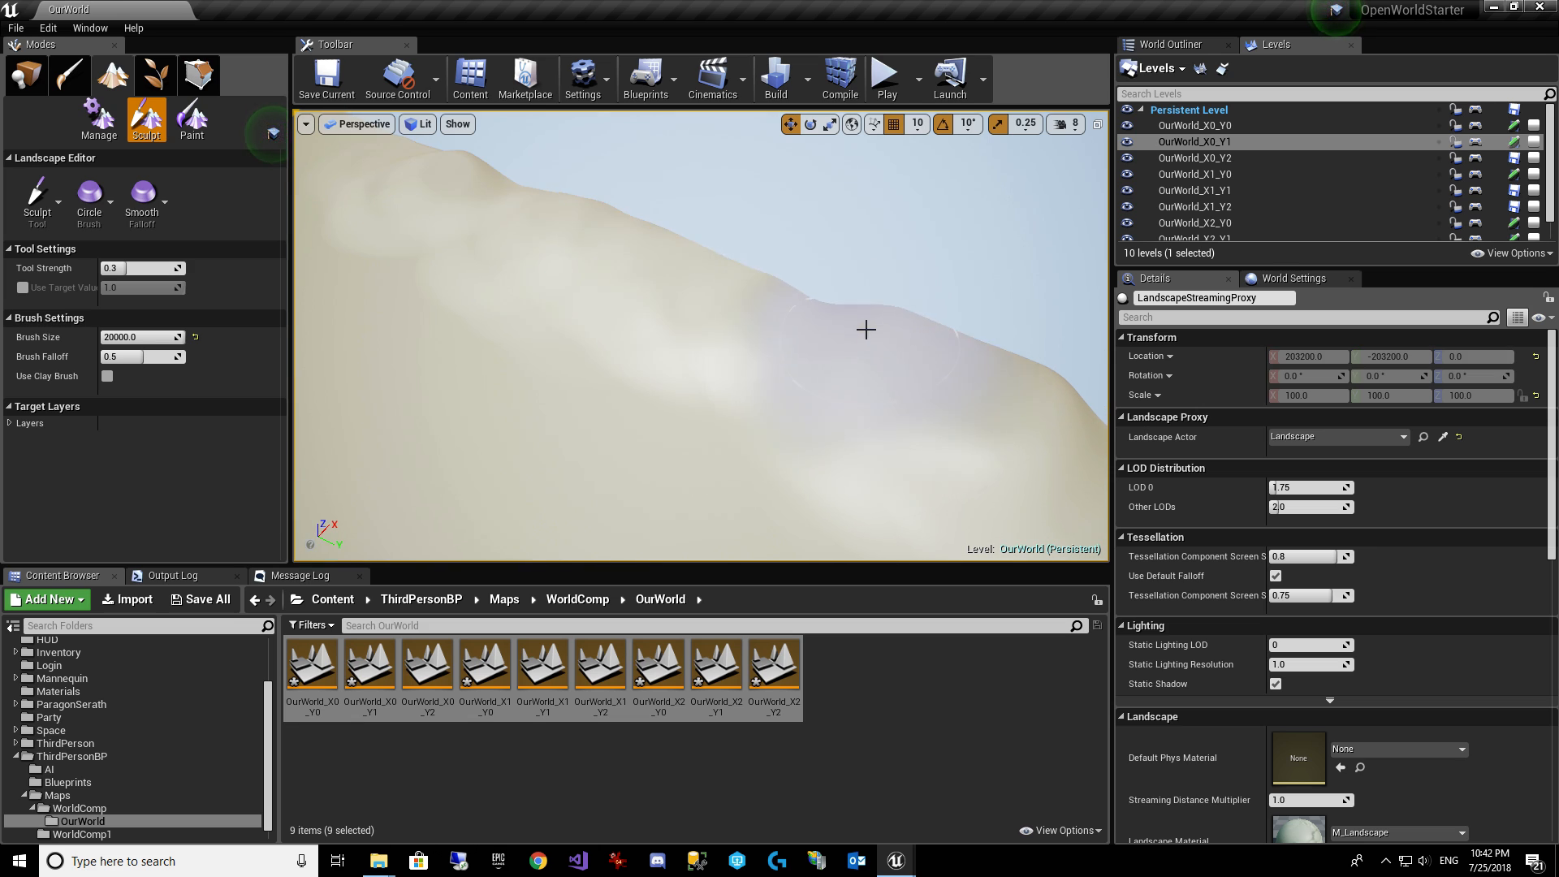
right_drag(866, 329, 731, 309)
mouse_move(613, 216)
mouse_down()
mouse_move(508, 184)
mouse_move(568, 225)
mouse_up()
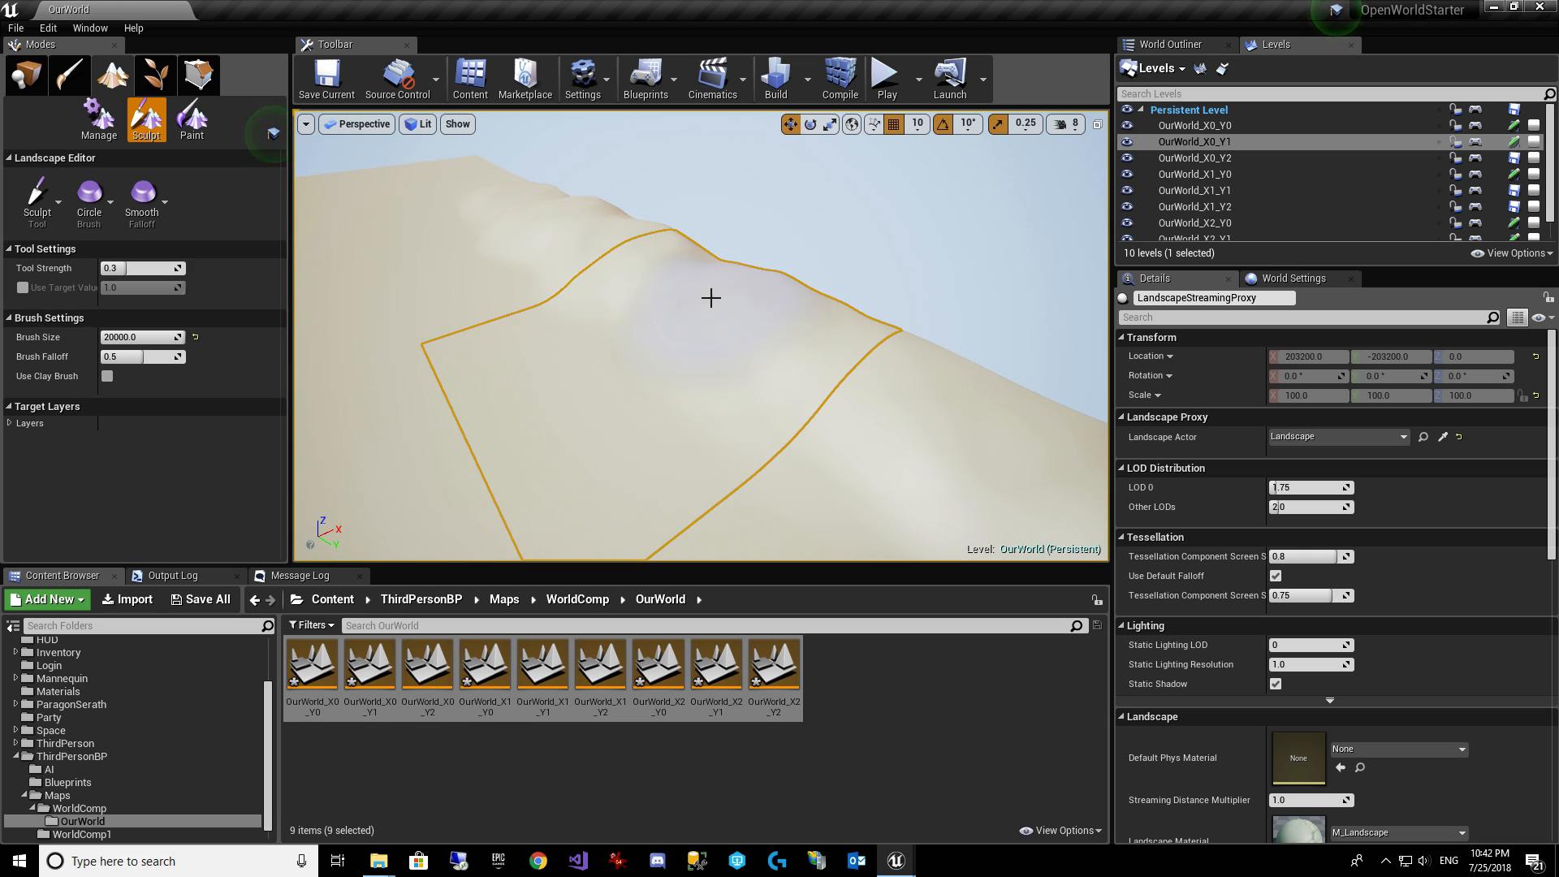
Raise a chain of hills along the outer edge of the Y2 tiles.
mouse_move(710, 296)
right_down()
mouse_move(682, 240)
mouse_move(647, 278)
right_up()
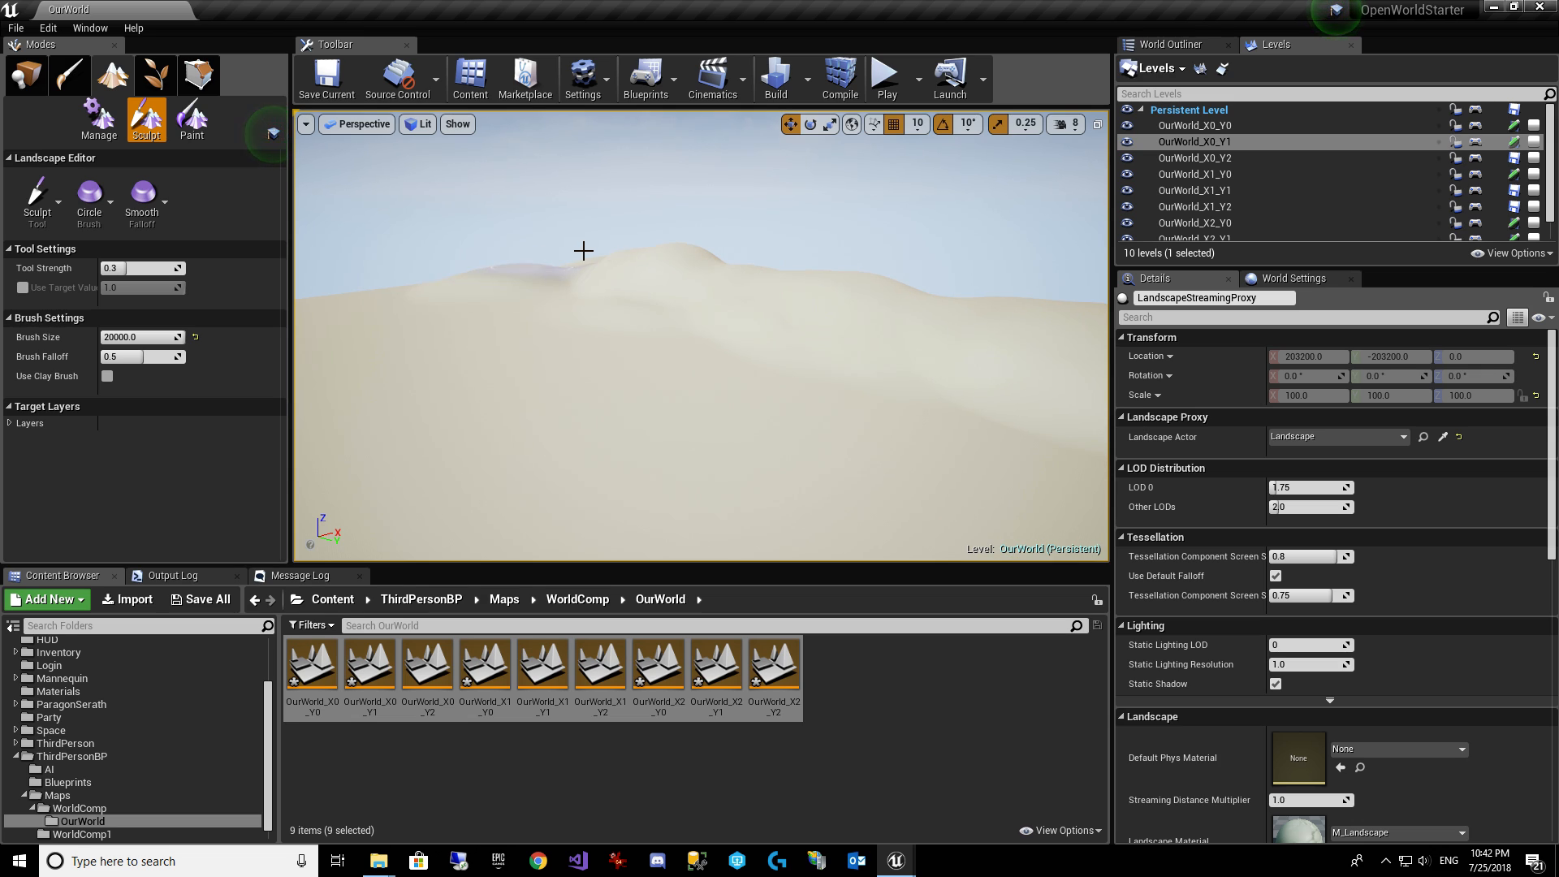
mouse_move(359, 298)
mouse_down()
mouse_move(498, 270)
mouse_move(488, 299)
mouse_move(325, 297)
mouse_up()
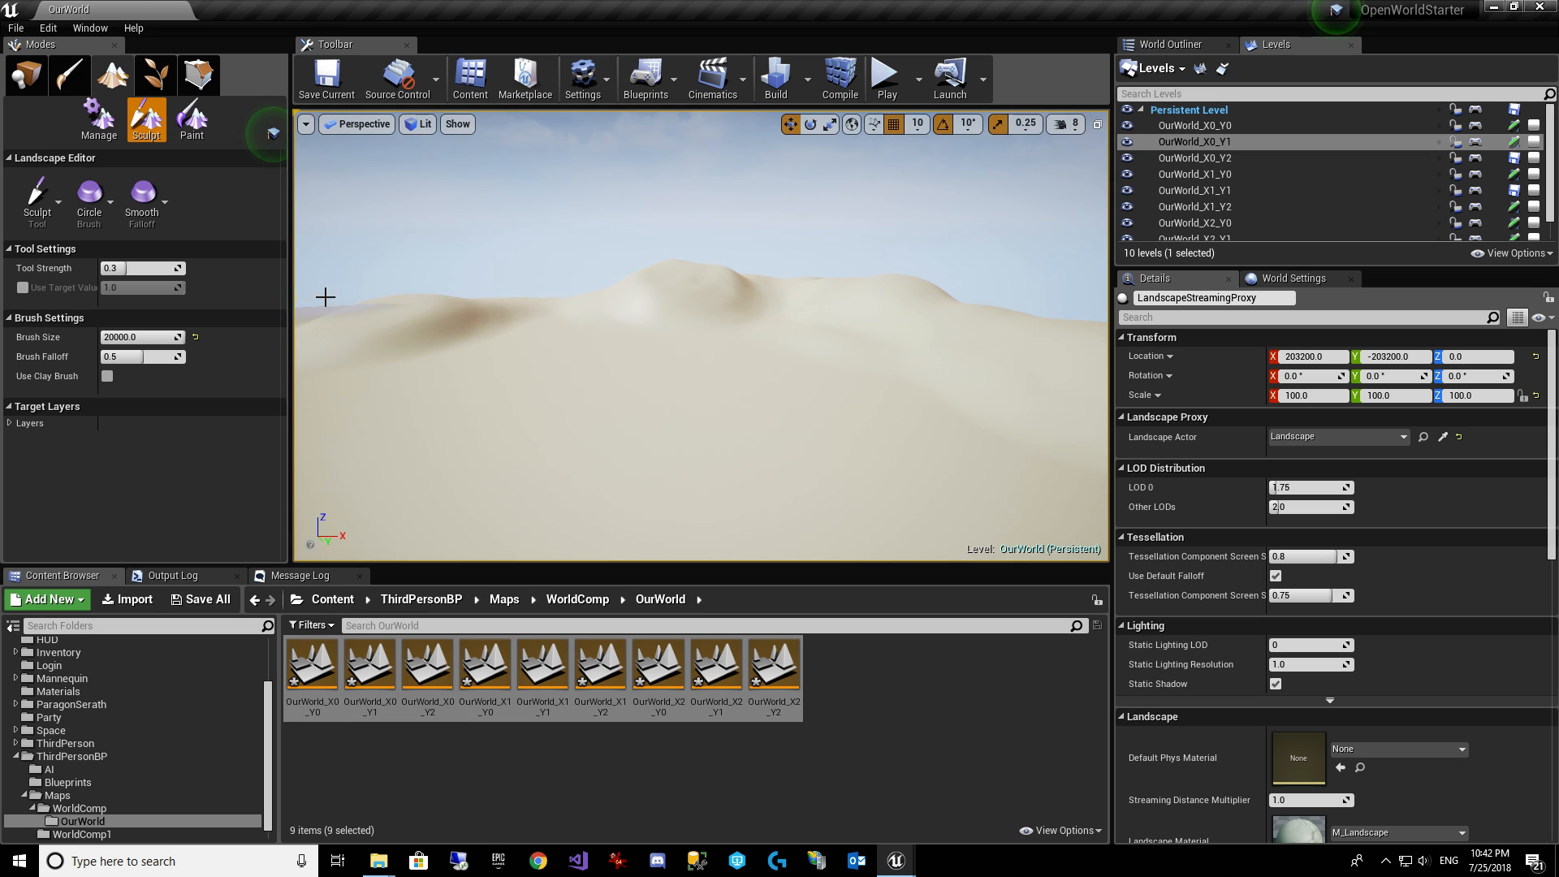
drag(574, 297, 401, 291)
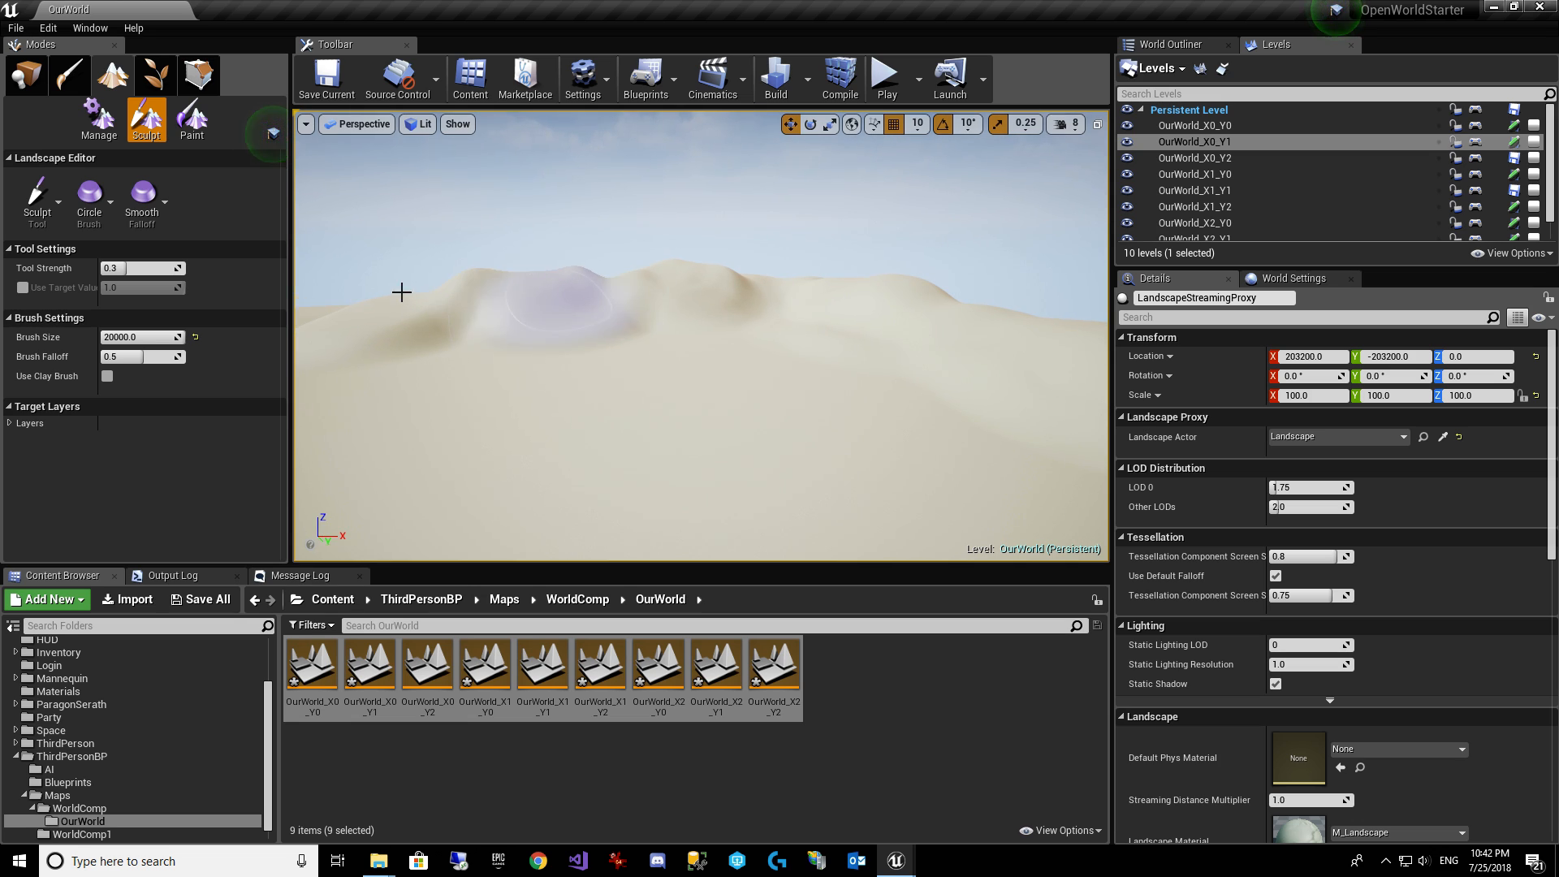
right_drag(587, 287, 442, 287)
click(587, 286)
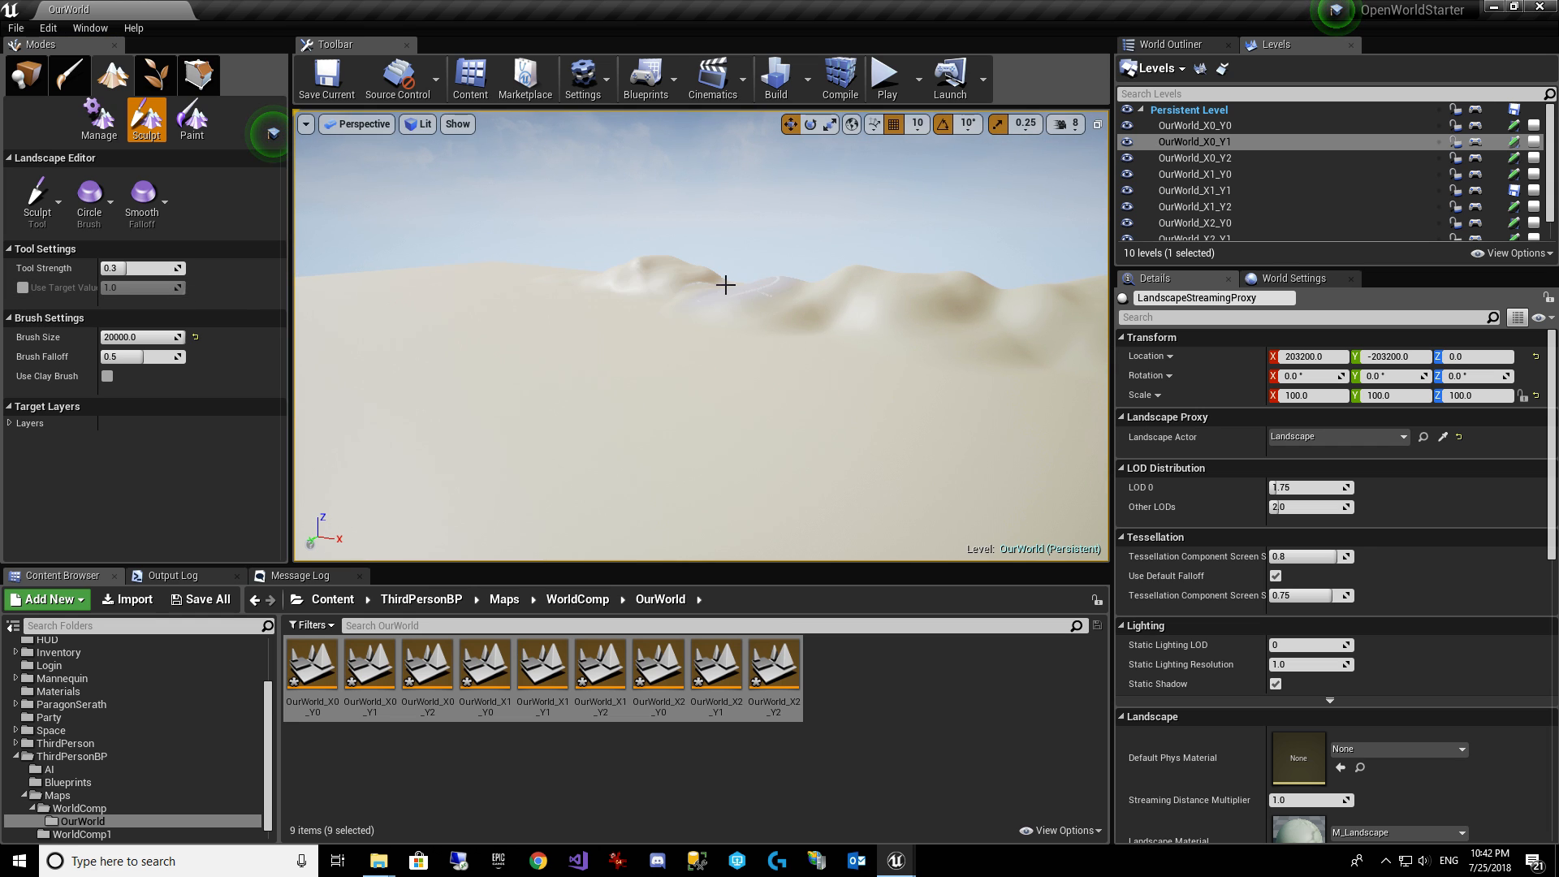
drag(725, 285, 693, 271)
Fill out the hills at the OurWorld_X0_Y2 corner and continue them along the remaining X0 edge to enclose the landscape.
key(w)
mouse_move(806, 317)
right_down()
mouse_move(731, 296)
mouse_move(727, 280)
mouse_move(743, 312)
mouse_move(802, 317)
right_up()
mouse_move(794, 312)
mouse_down()
mouse_move(696, 307)
mouse_move(783, 327)
mouse_up()
mouse_move(783, 327)
right_down()
mouse_move(759, 280)
mouse_move(713, 344)
right_up()
mouse_move(778, 345)
mouse_down()
mouse_move(822, 287)
mouse_move(939, 309)
mouse_move(697, 263)
mouse_move(783, 263)
mouse_move(667, 264)
mouse_up()
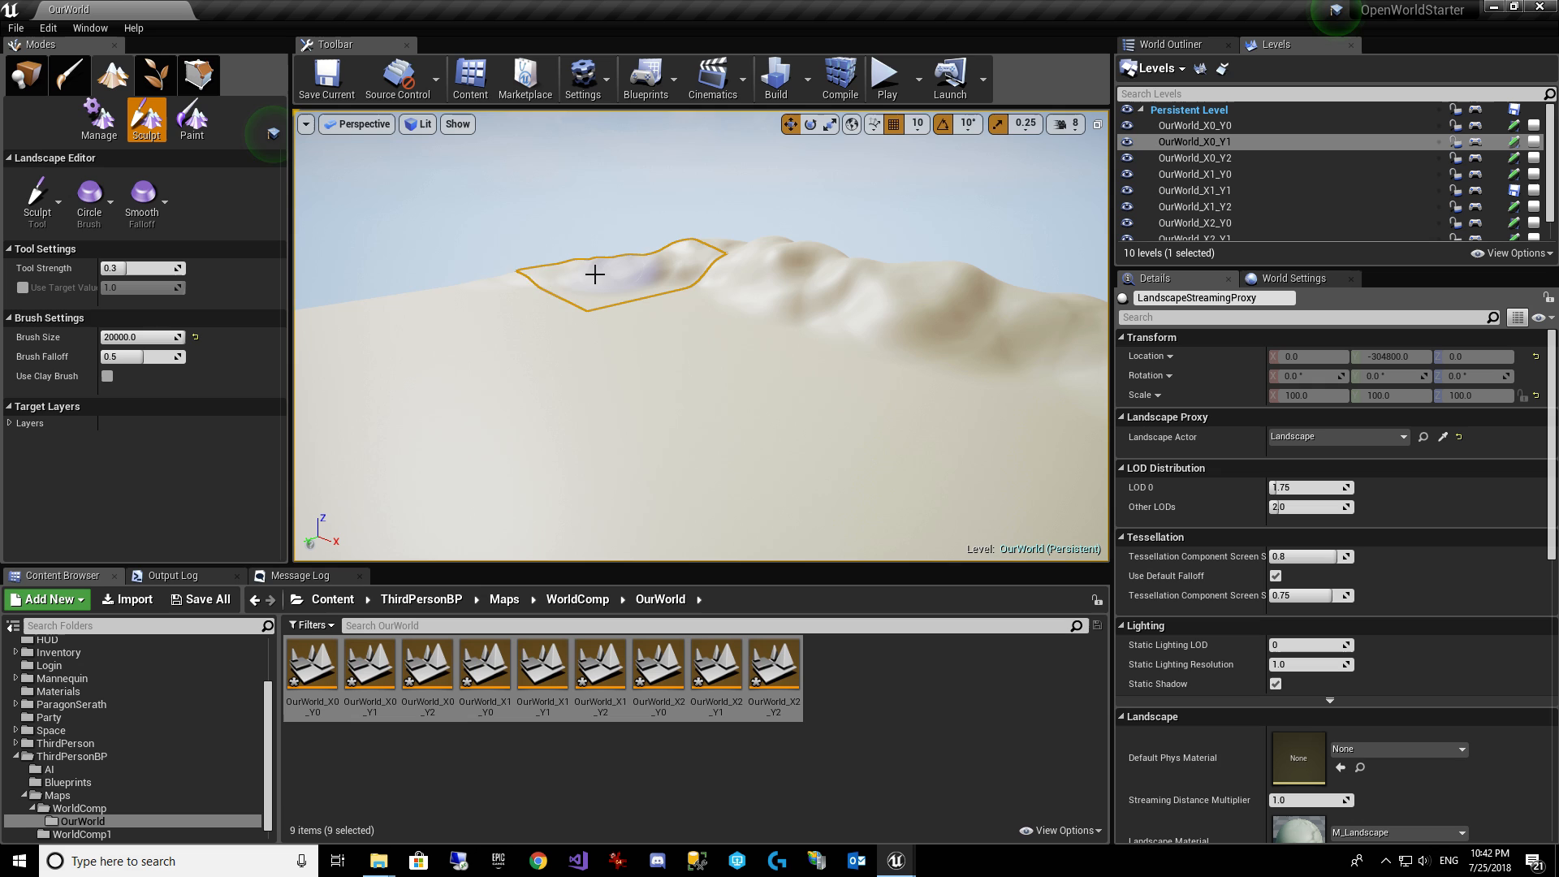
mouse_move(509, 277)
mouse_down()
mouse_move(661, 246)
mouse_move(606, 260)
mouse_move(640, 254)
mouse_up()
right_drag(640, 254, 398, 276)
mouse_move(537, 281)
mouse_down()
mouse_move(483, 271)
mouse_move(695, 262)
mouse_up()
right_drag(686, 270, 501, 284)
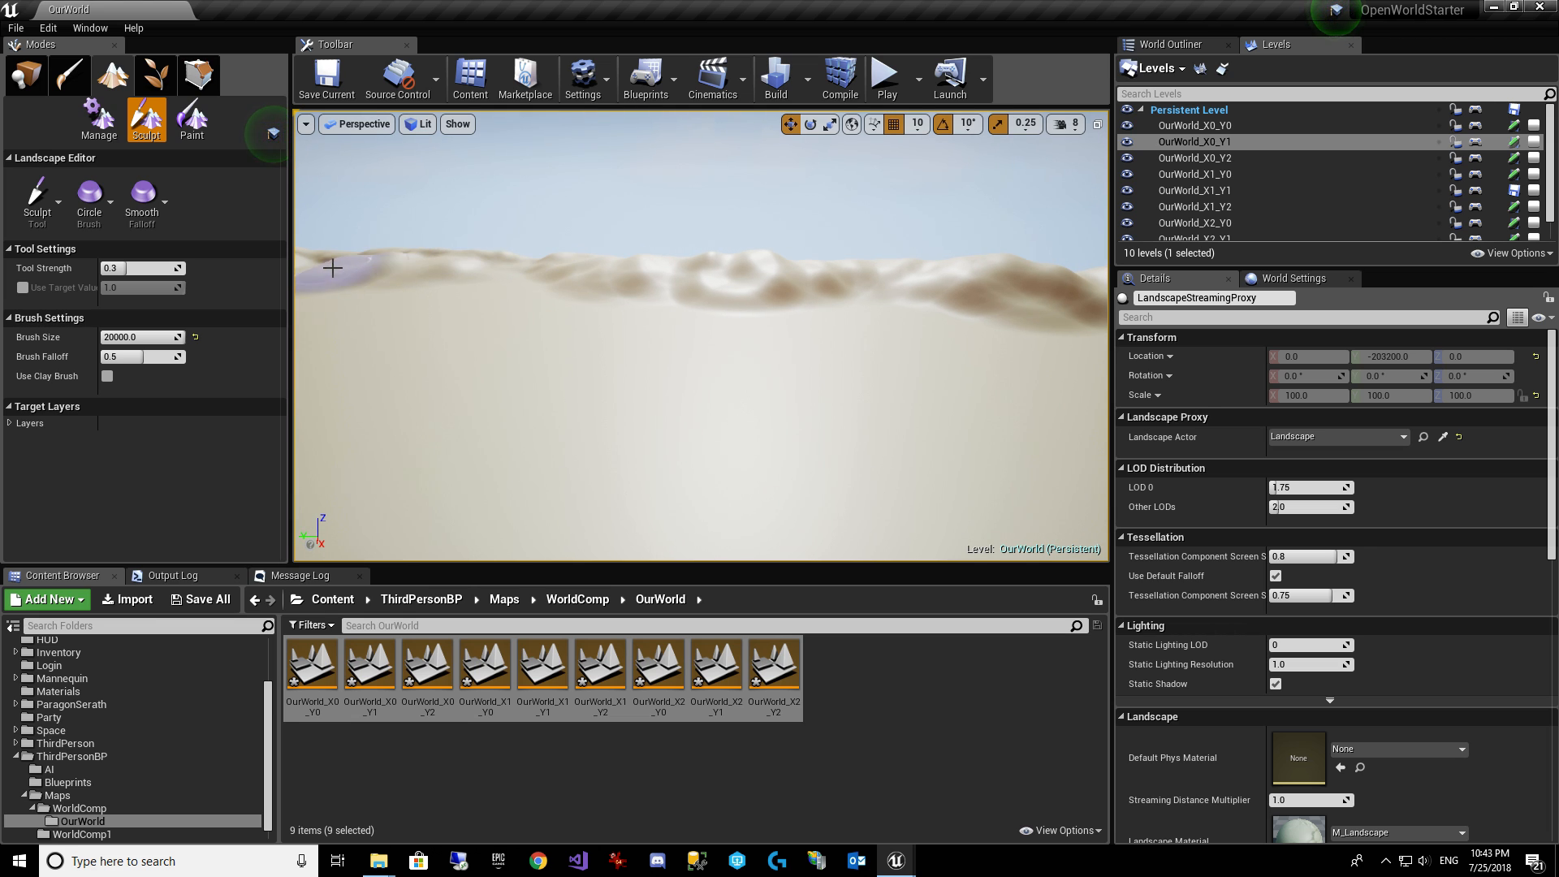
Sculpt a mountain ridge inward from both side edges across the landscape's flat interior, leaving a gap in the middle.
right_drag(332, 268, 274, 238)
right_drag(543, 302, 641, 406)
key(s)
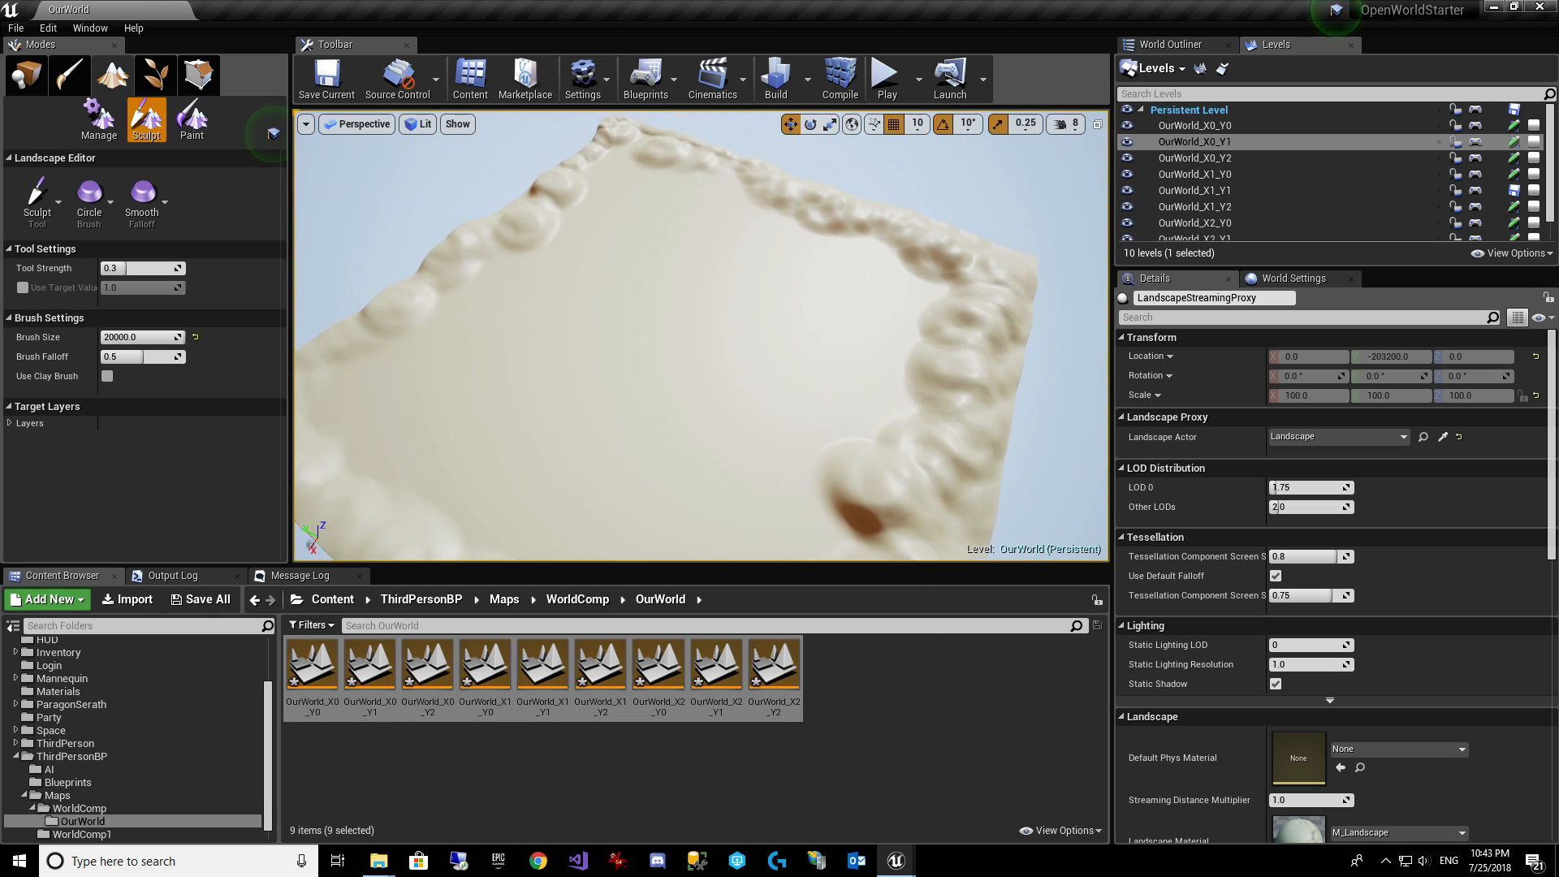
right_drag(631, 329, 723, 397)
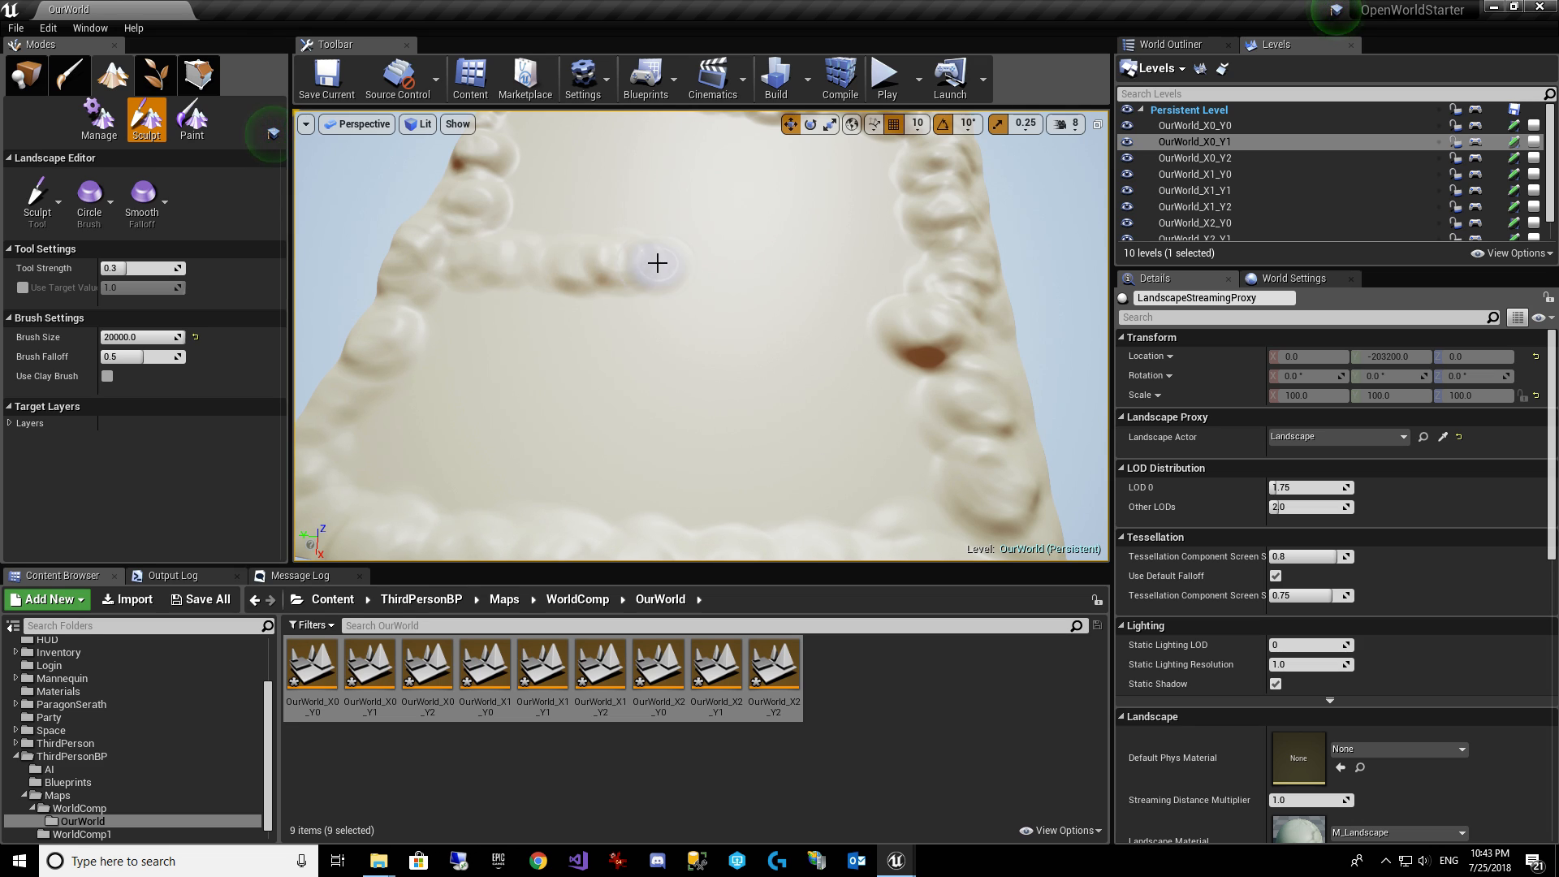
click(496, 256)
mouse_move(588, 254)
mouse_down()
mouse_move(678, 264)
mouse_move(438, 250)
mouse_move(524, 263)
mouse_up()
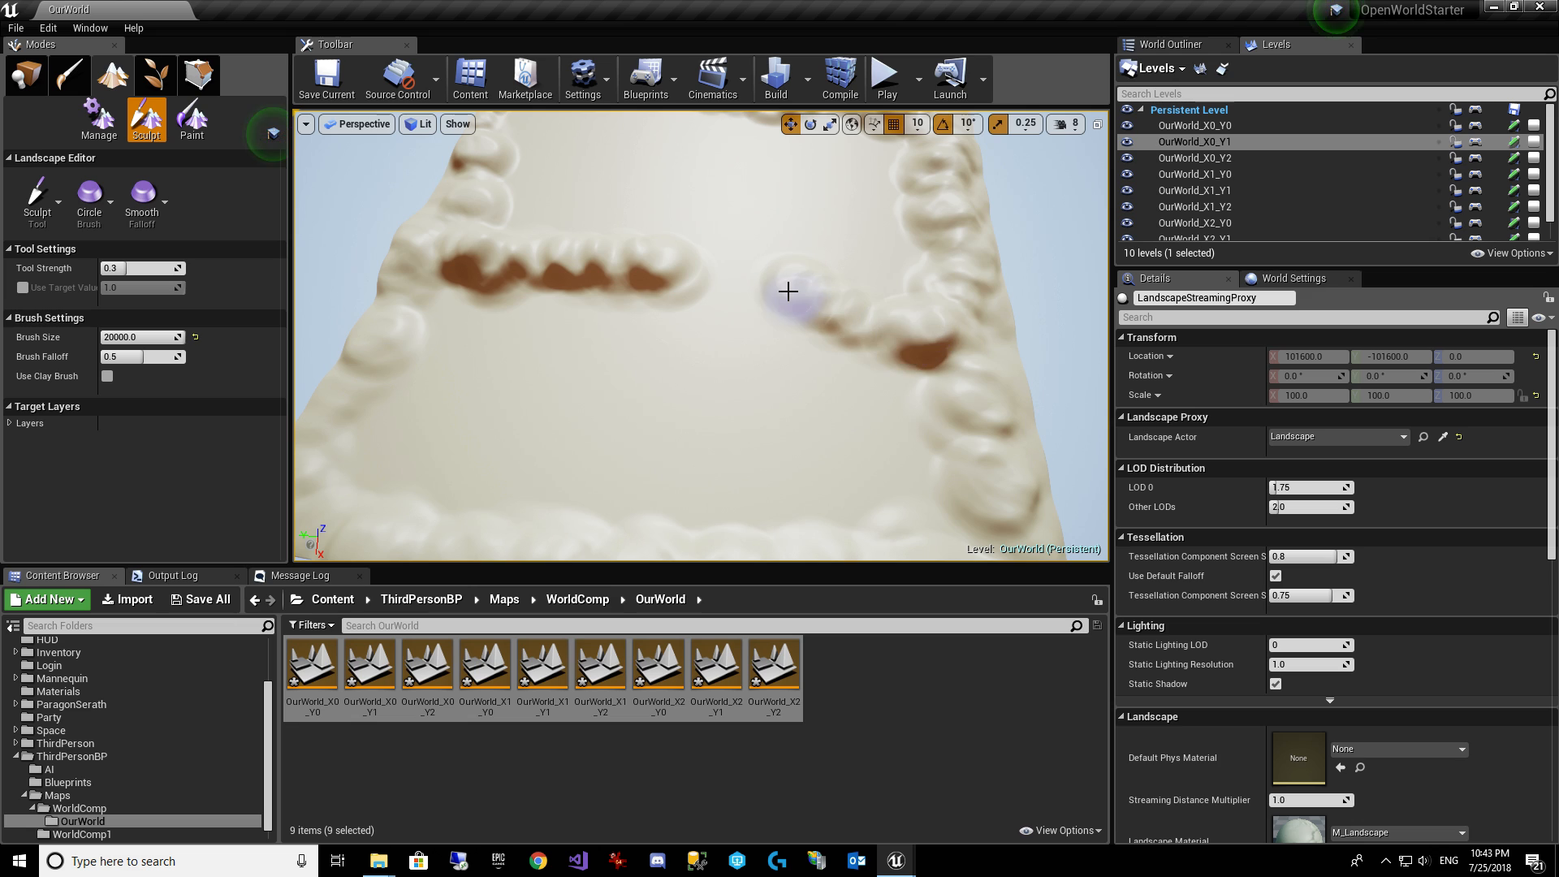
Raise the second interior ridge segment further, from the side border toward the gap in the middle.
drag(906, 324, 816, 302)
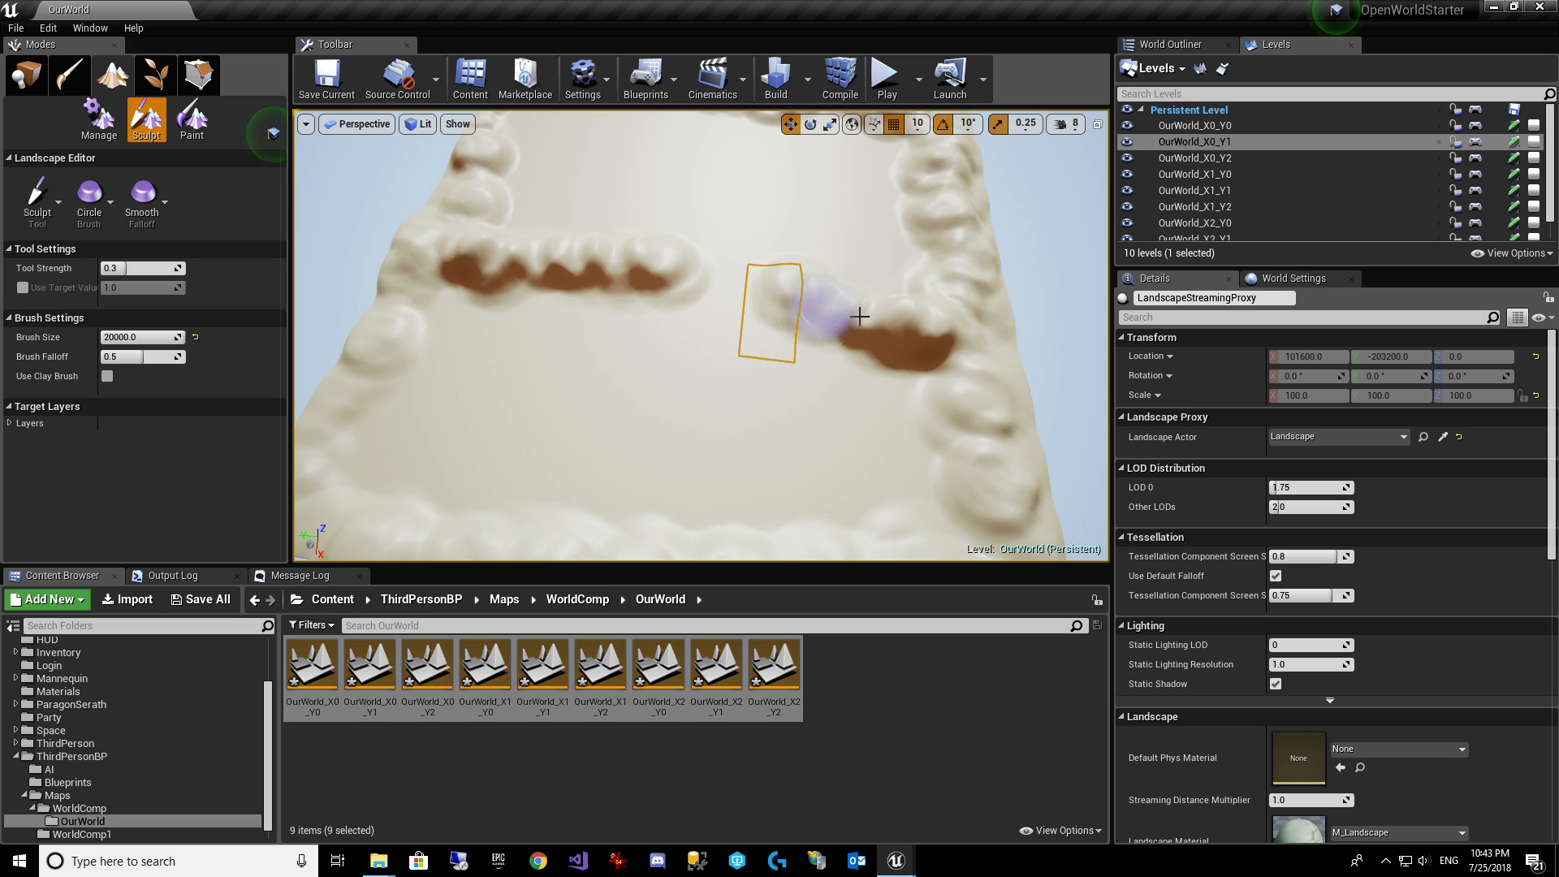
scroll(859, 316, down, 6)
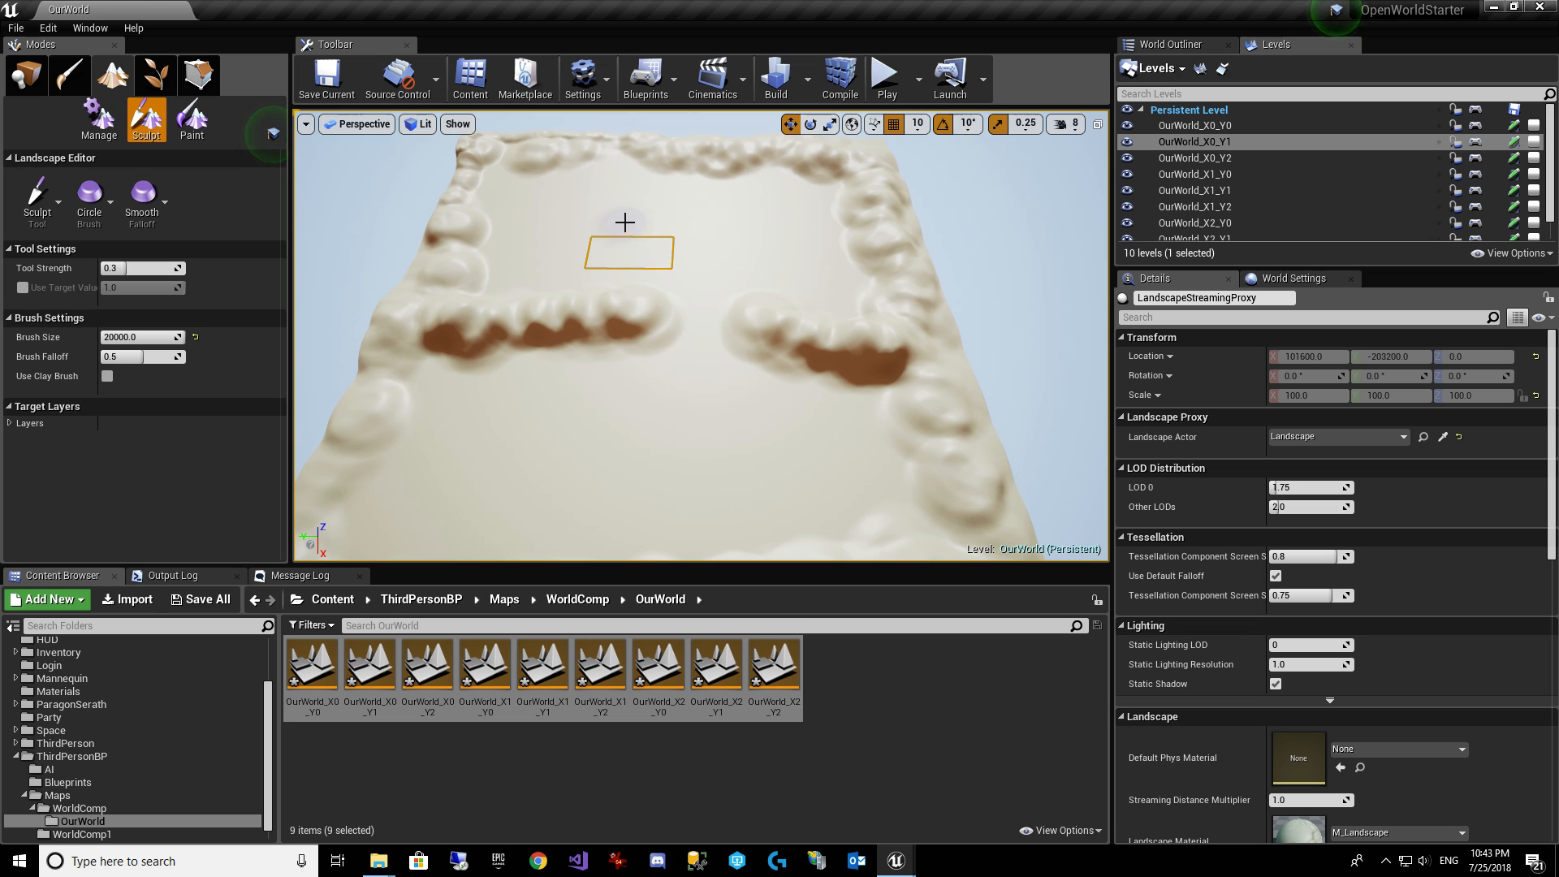
scroll(796, 267, up, 6)
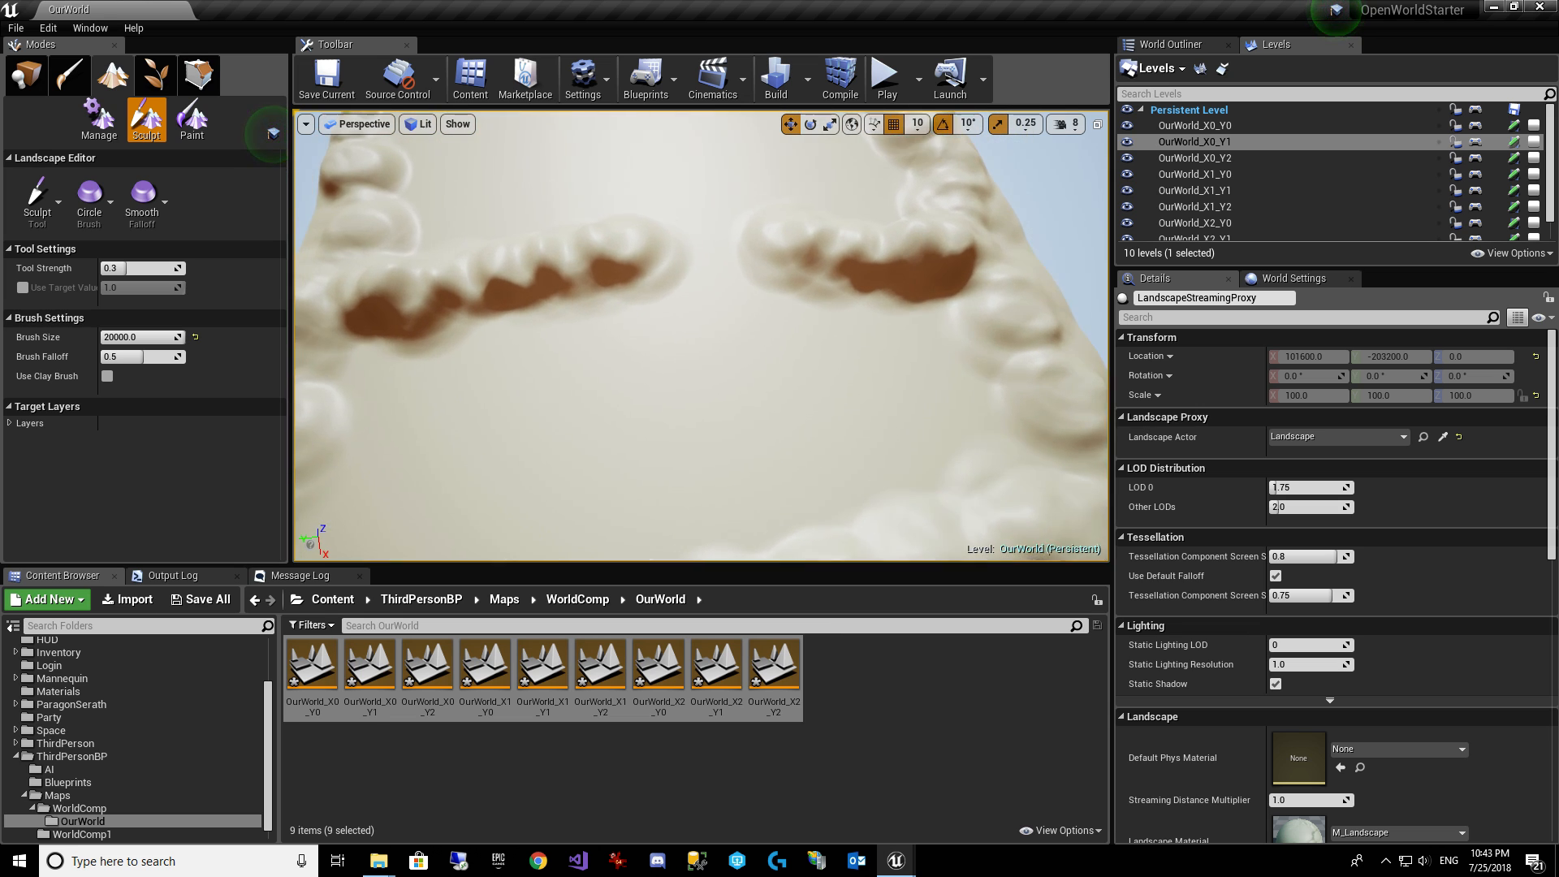
scroll(539, 289, down, 4)
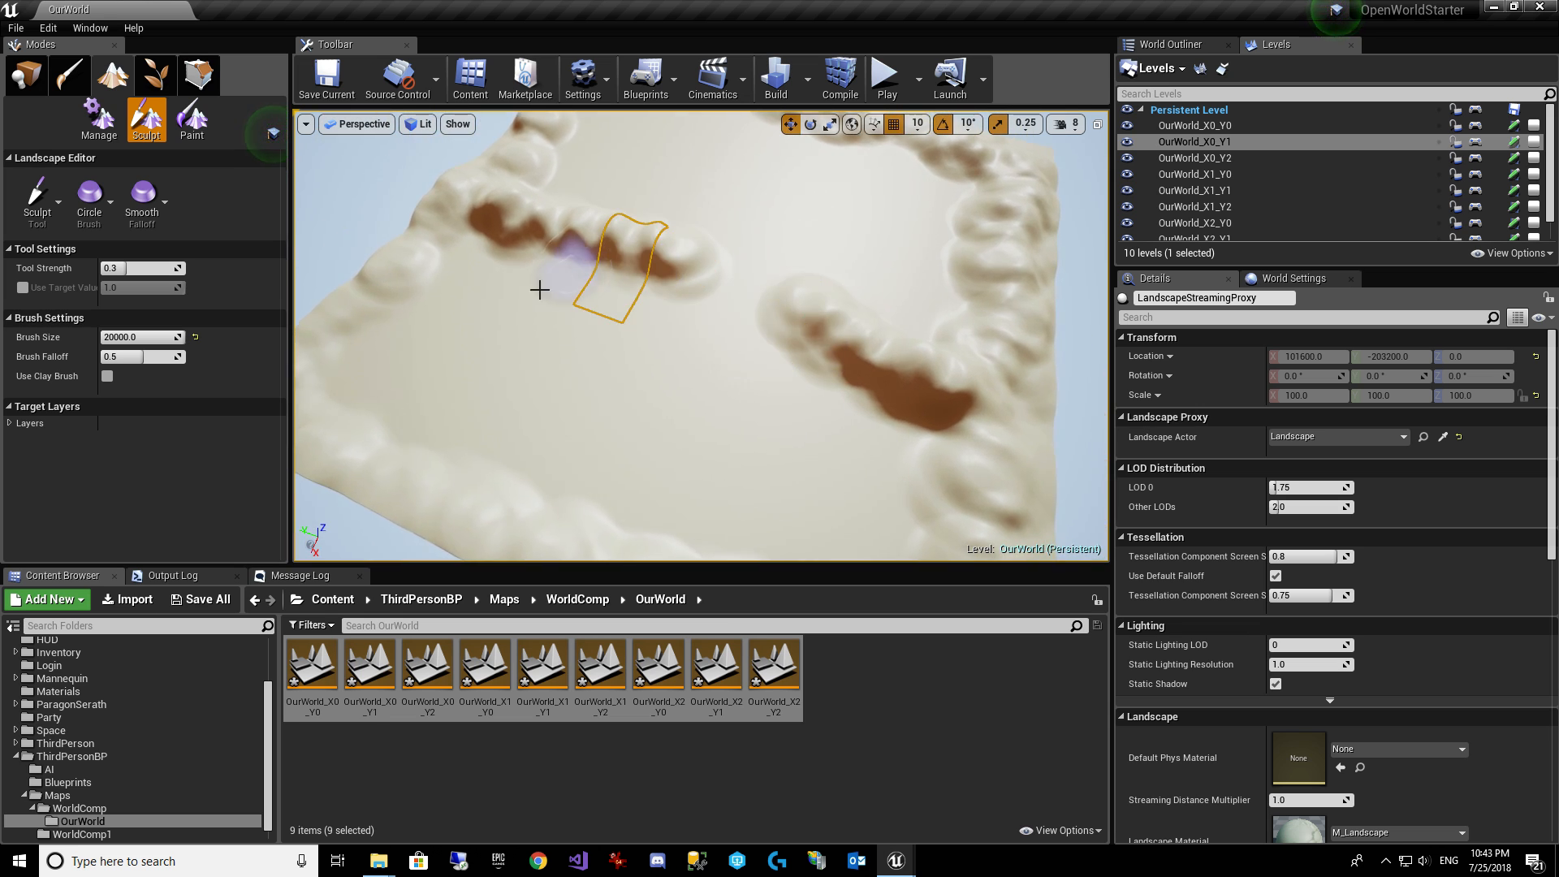
scroll(341, 286, down, 1)
Switch the landscape sculpting tool to Noise.
click(32, 208)
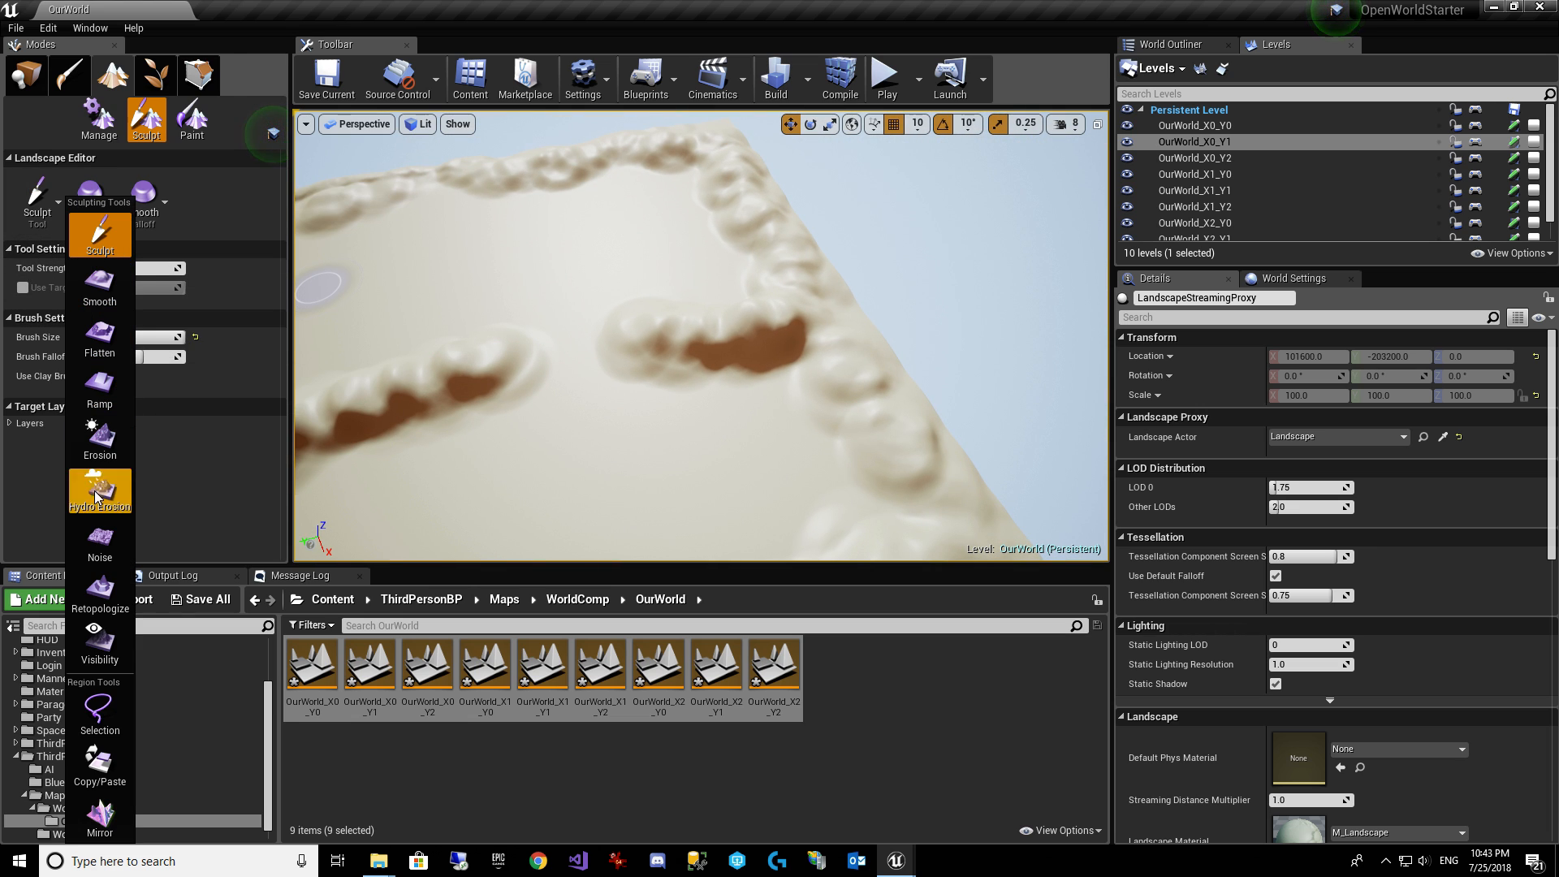
click(100, 542)
Test Noise strokes at strength 0.3 on the end of the interior ridge and undo them.
mouse_move(377, 451)
right_down()
mouse_move(300, 456)
mouse_move(299, 443)
mouse_move(369, 460)
right_up()
drag(671, 355, 788, 347)
right_drag(435, 371, 436, 371)
key(s)
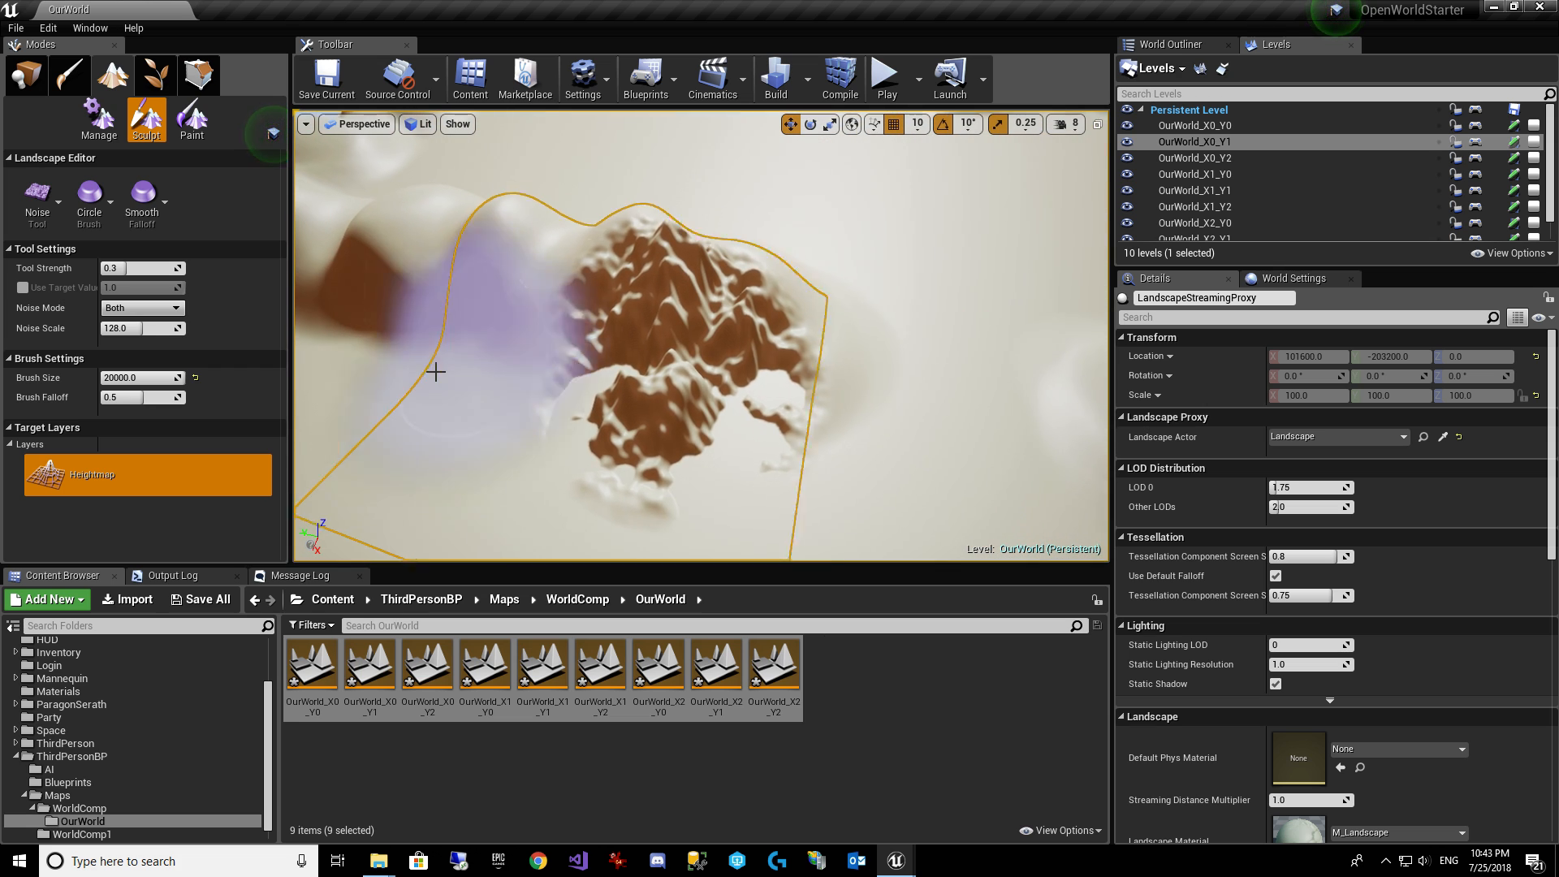
key(ctrl+z)
key(ctrl+z)
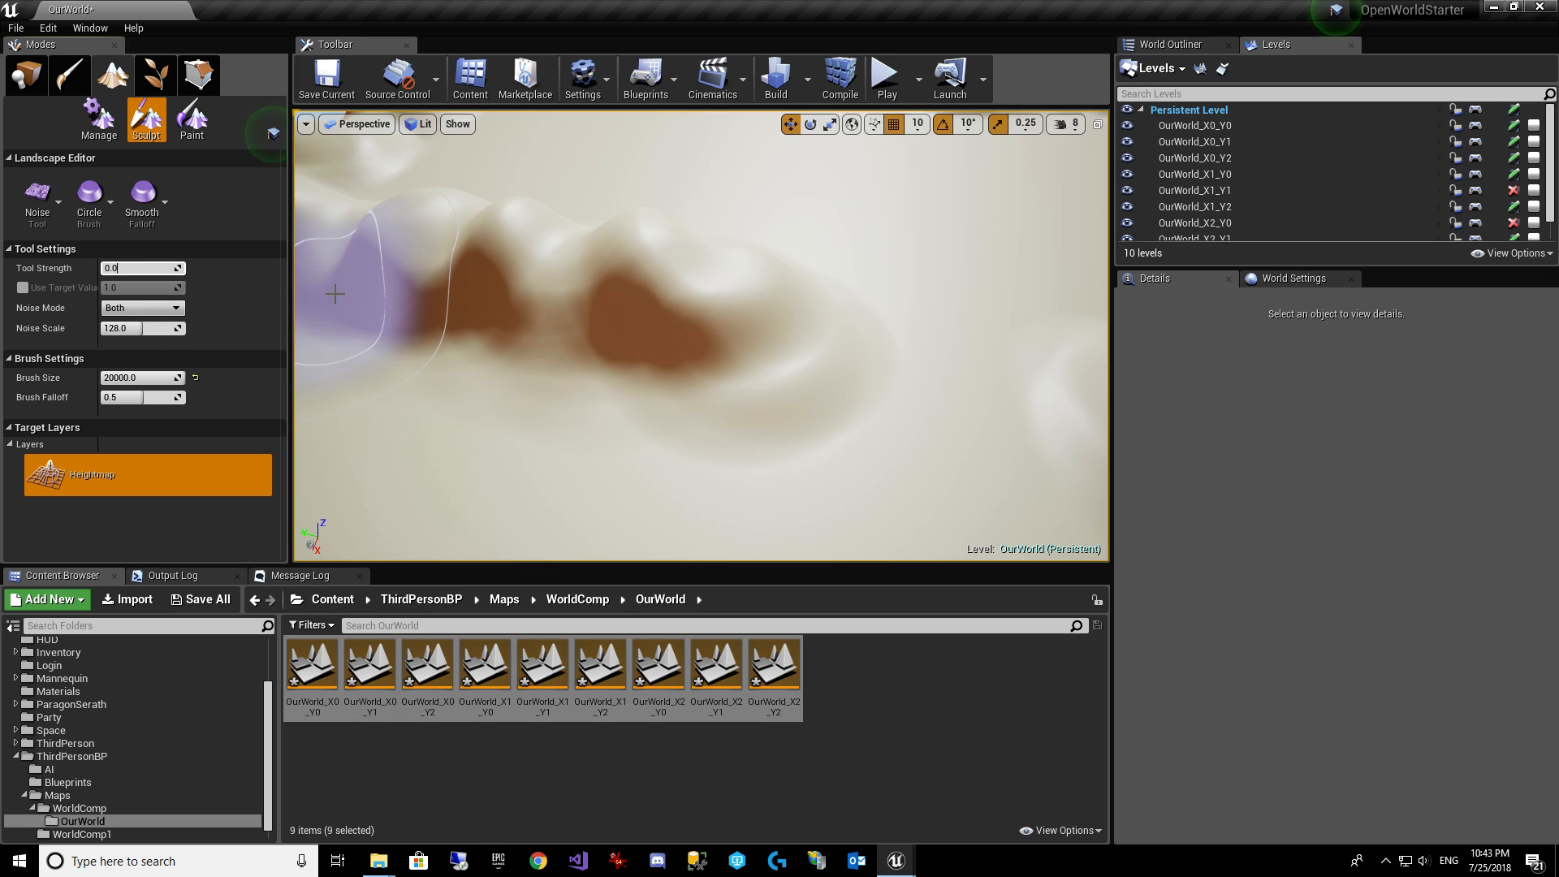
Set the Noise tool strength to 0.05 and roughen the interior ridge, the flat ground beside it and the adjoining border hills.
mouse_move(335, 294)
mouse_down()
mouse_move(758, 331)
mouse_move(567, 271)
mouse_move(598, 271)
mouse_move(572, 287)
mouse_move(374, 261)
mouse_move(557, 261)
mouse_move(1007, 356)
mouse_move(1002, 333)
mouse_up()
mouse_move(1002, 334)
right_down()
mouse_move(828, 366)
mouse_move(755, 358)
right_up()
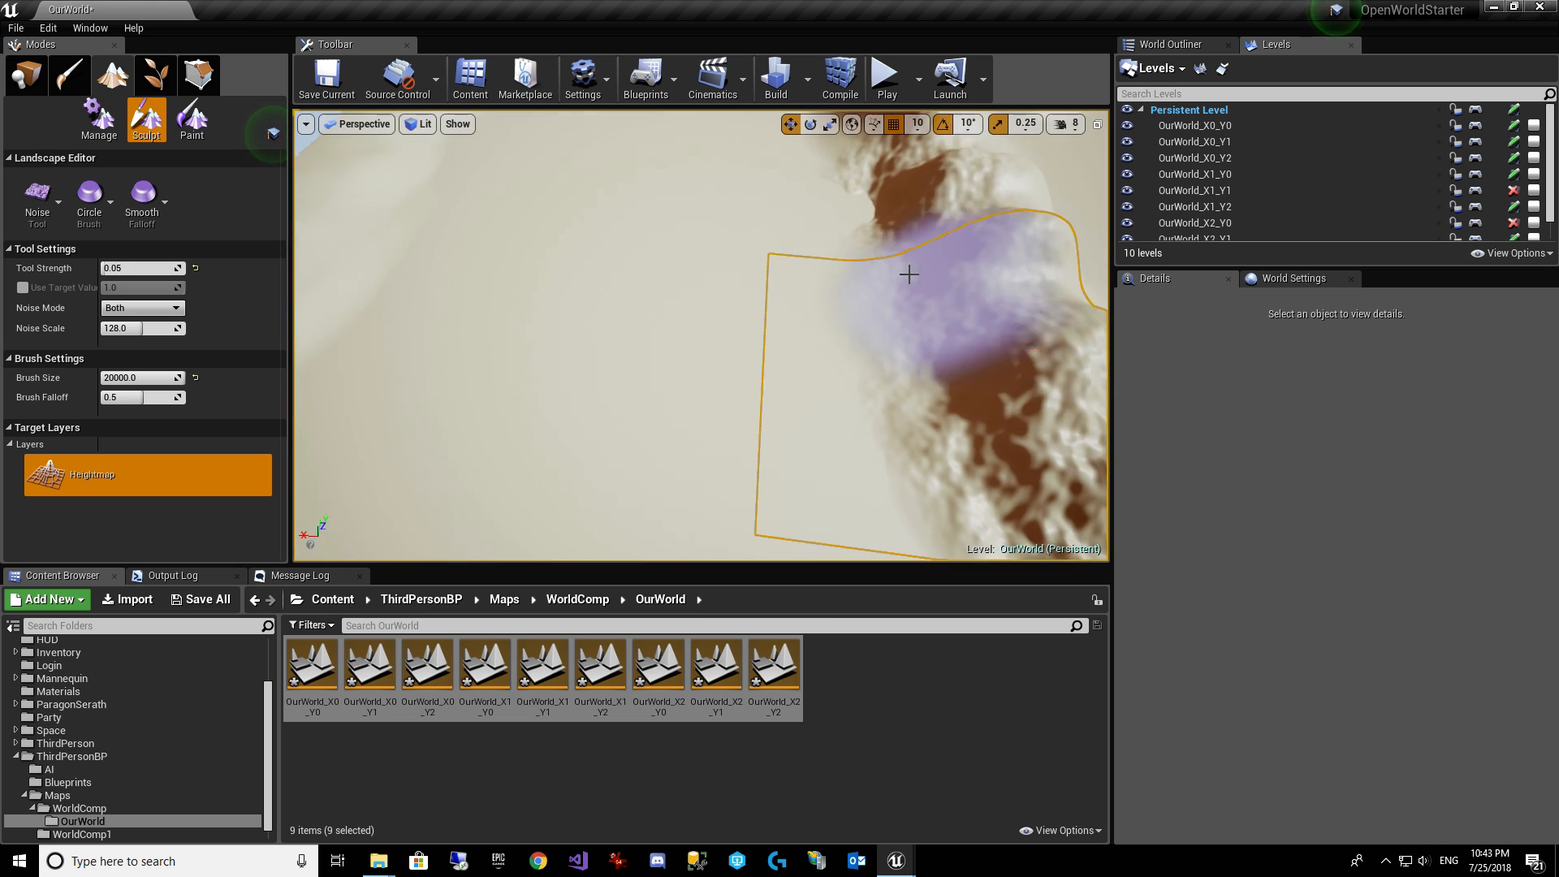
drag(764, 192, 760, 189)
mouse_move(624, 160)
mouse_down()
mouse_move(446, 198)
mouse_move(755, 303)
mouse_move(384, 399)
mouse_up()
mouse_move(777, 449)
mouse_down()
mouse_move(650, 400)
mouse_move(470, 439)
mouse_up()
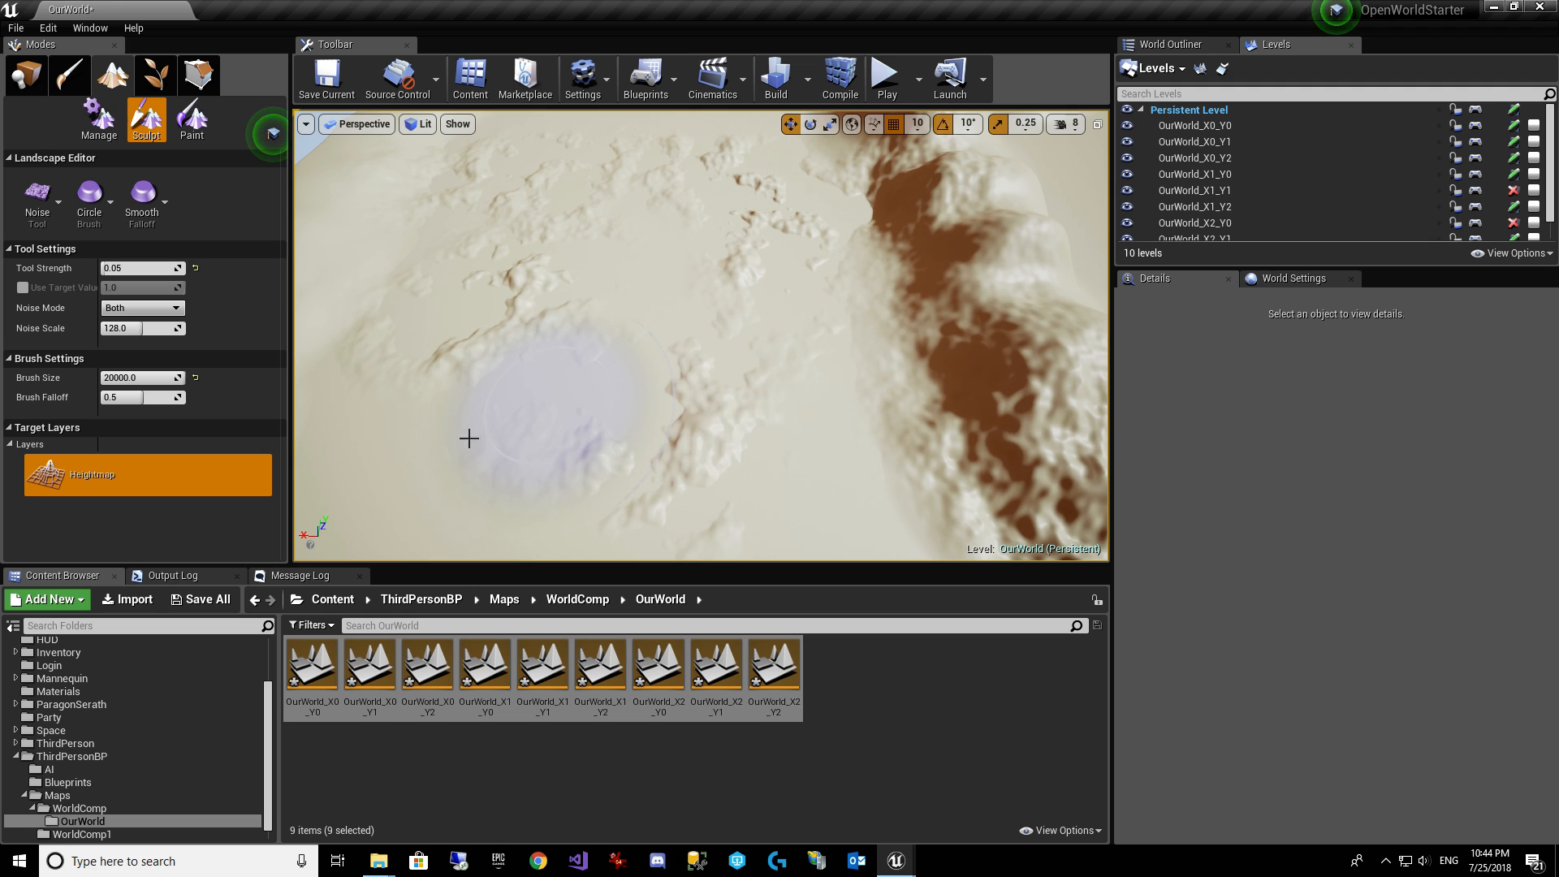
right_drag(470, 438, 505, 348)
drag(504, 348, 680, 202)
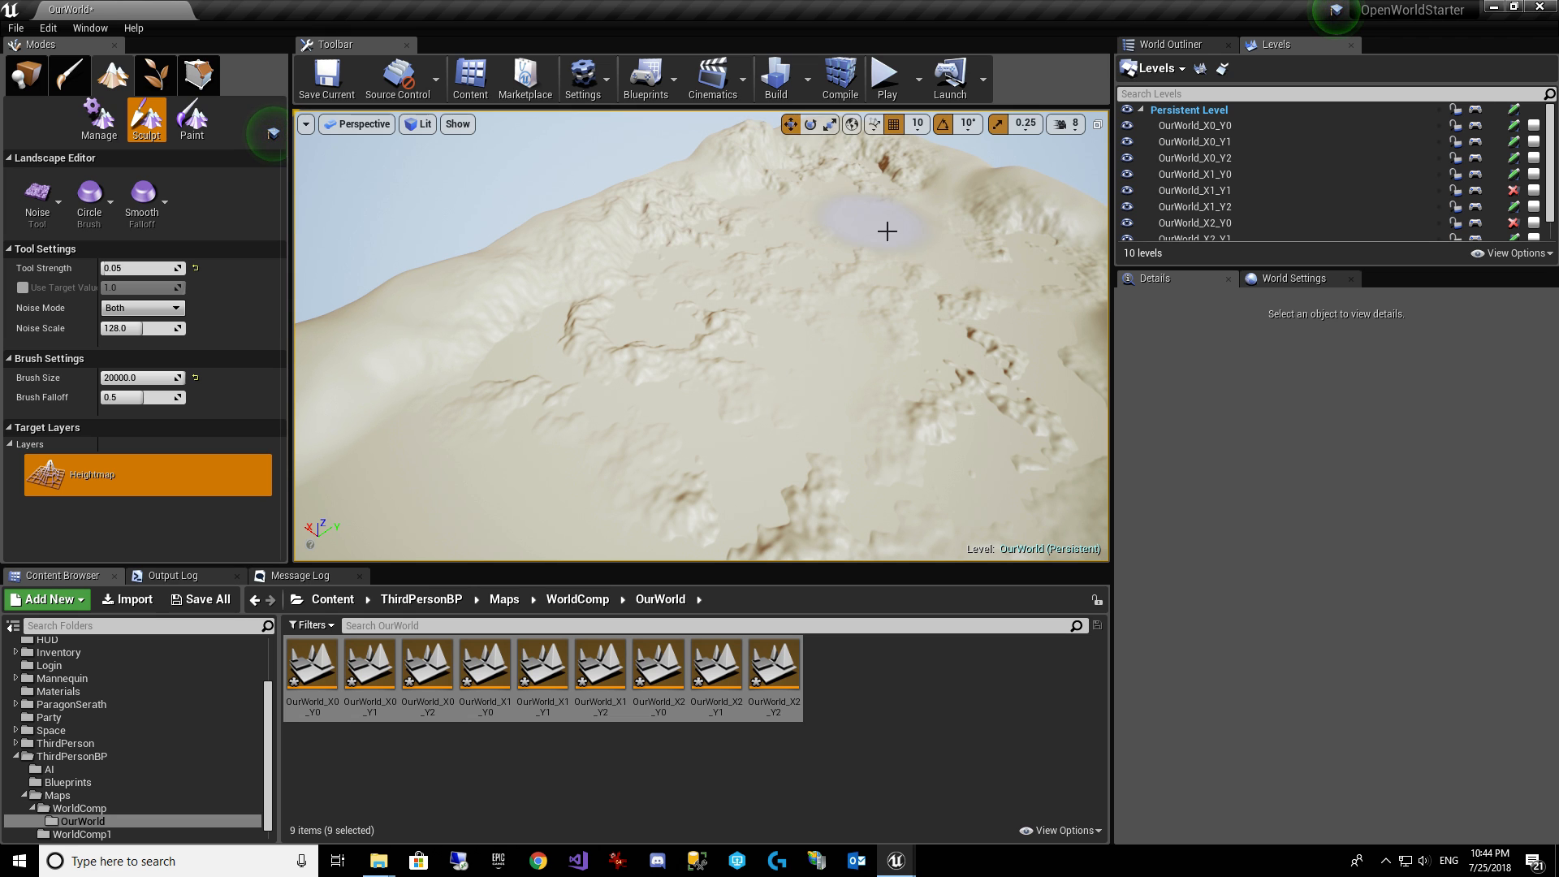
Apply noise to the ridge's upper end, the ground on its other side and the gap between the two ridges.
right_drag(1042, 259, 1079, 262)
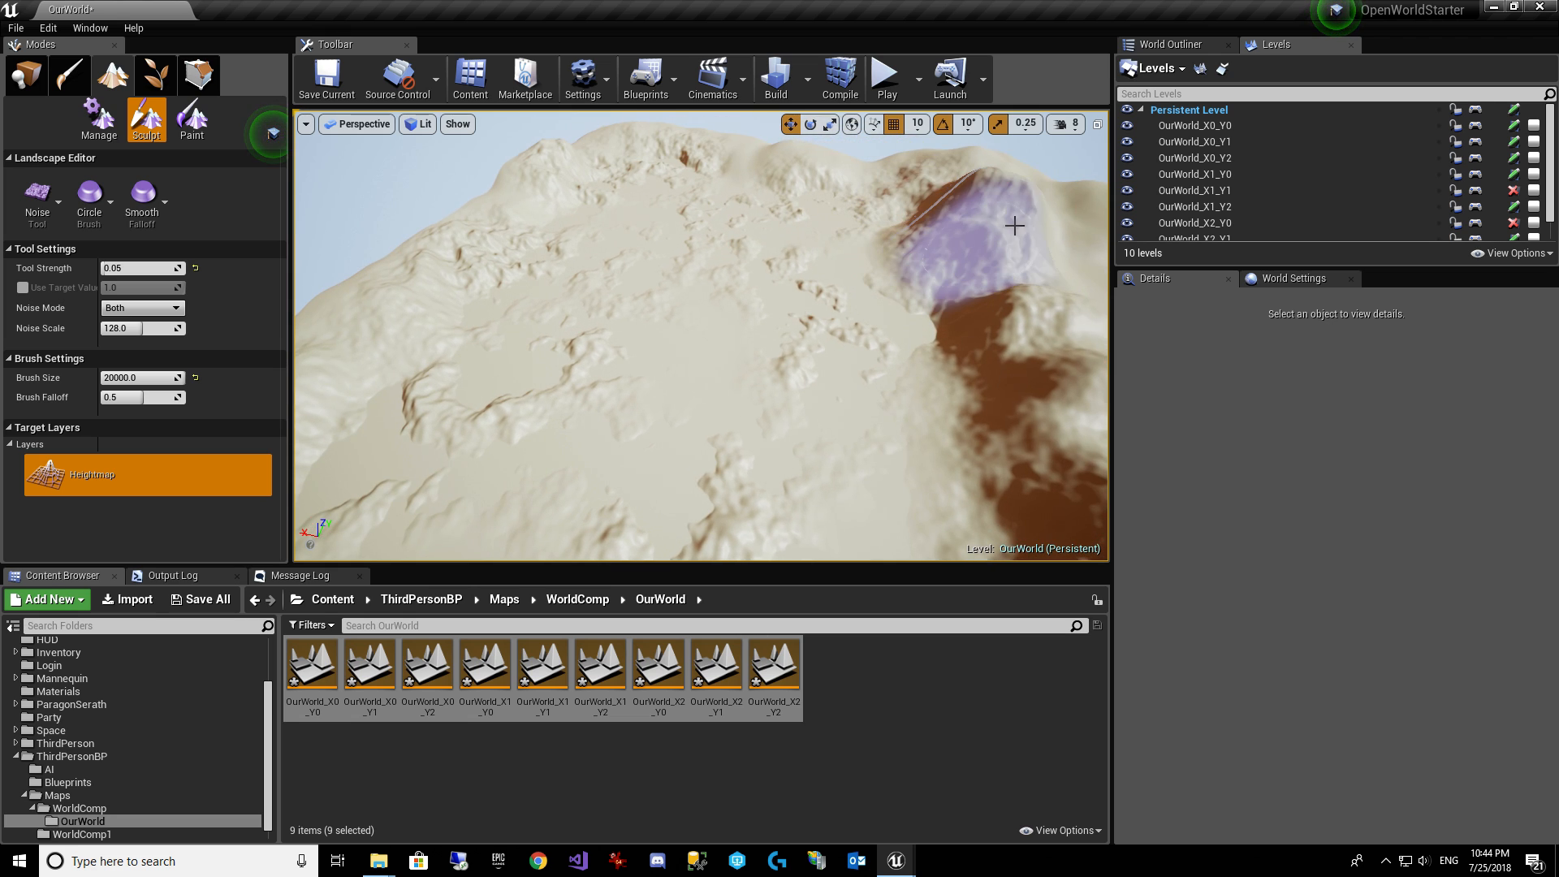
right_drag(1012, 216, 913, 199)
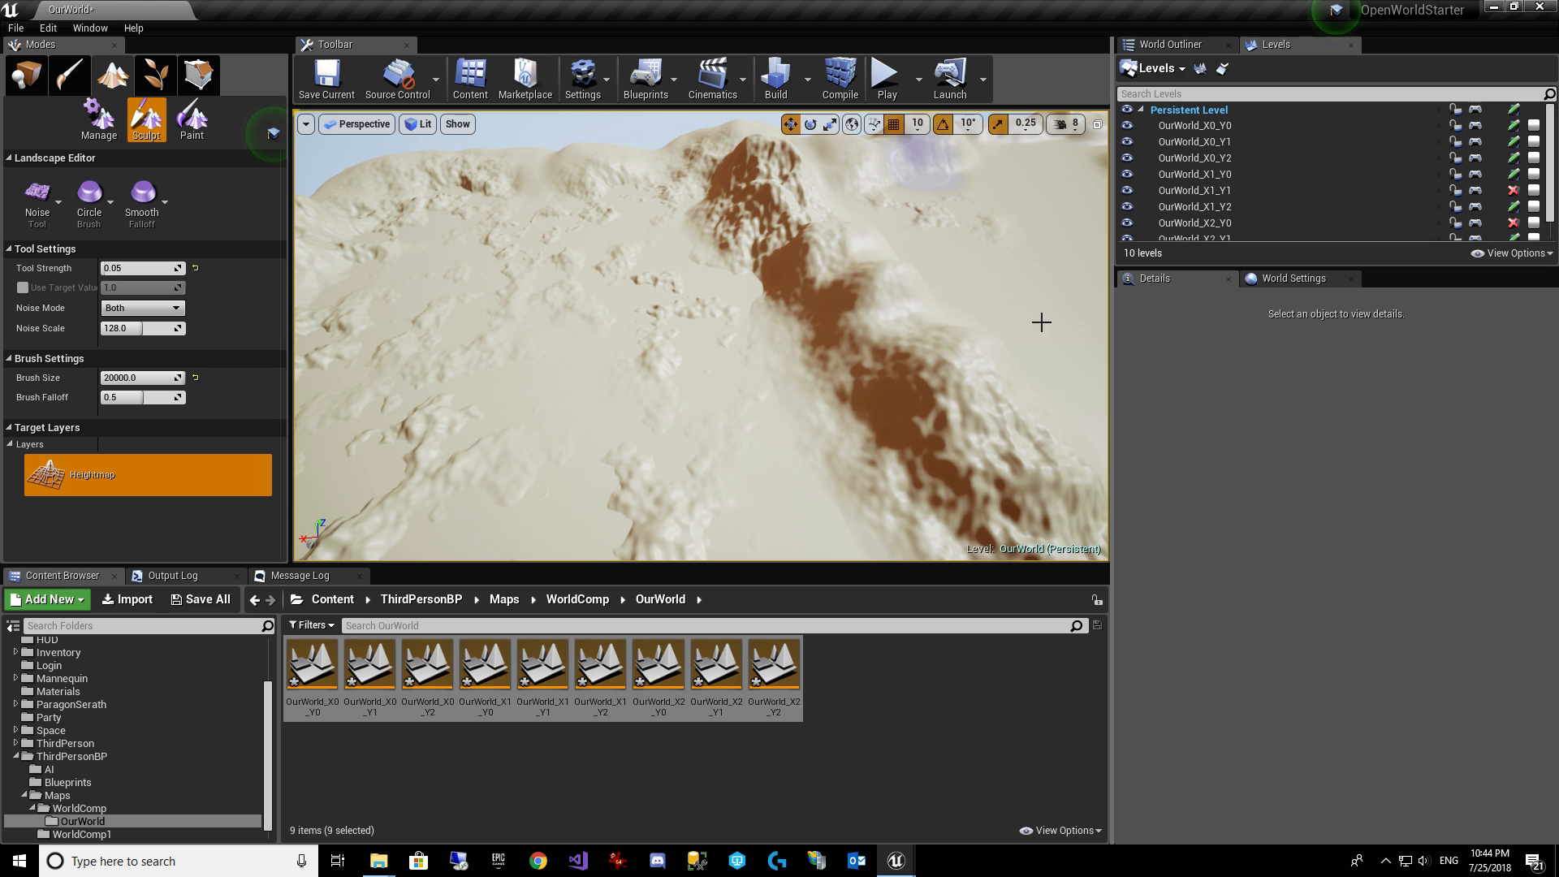
right_drag(1015, 314, 1015, 315)
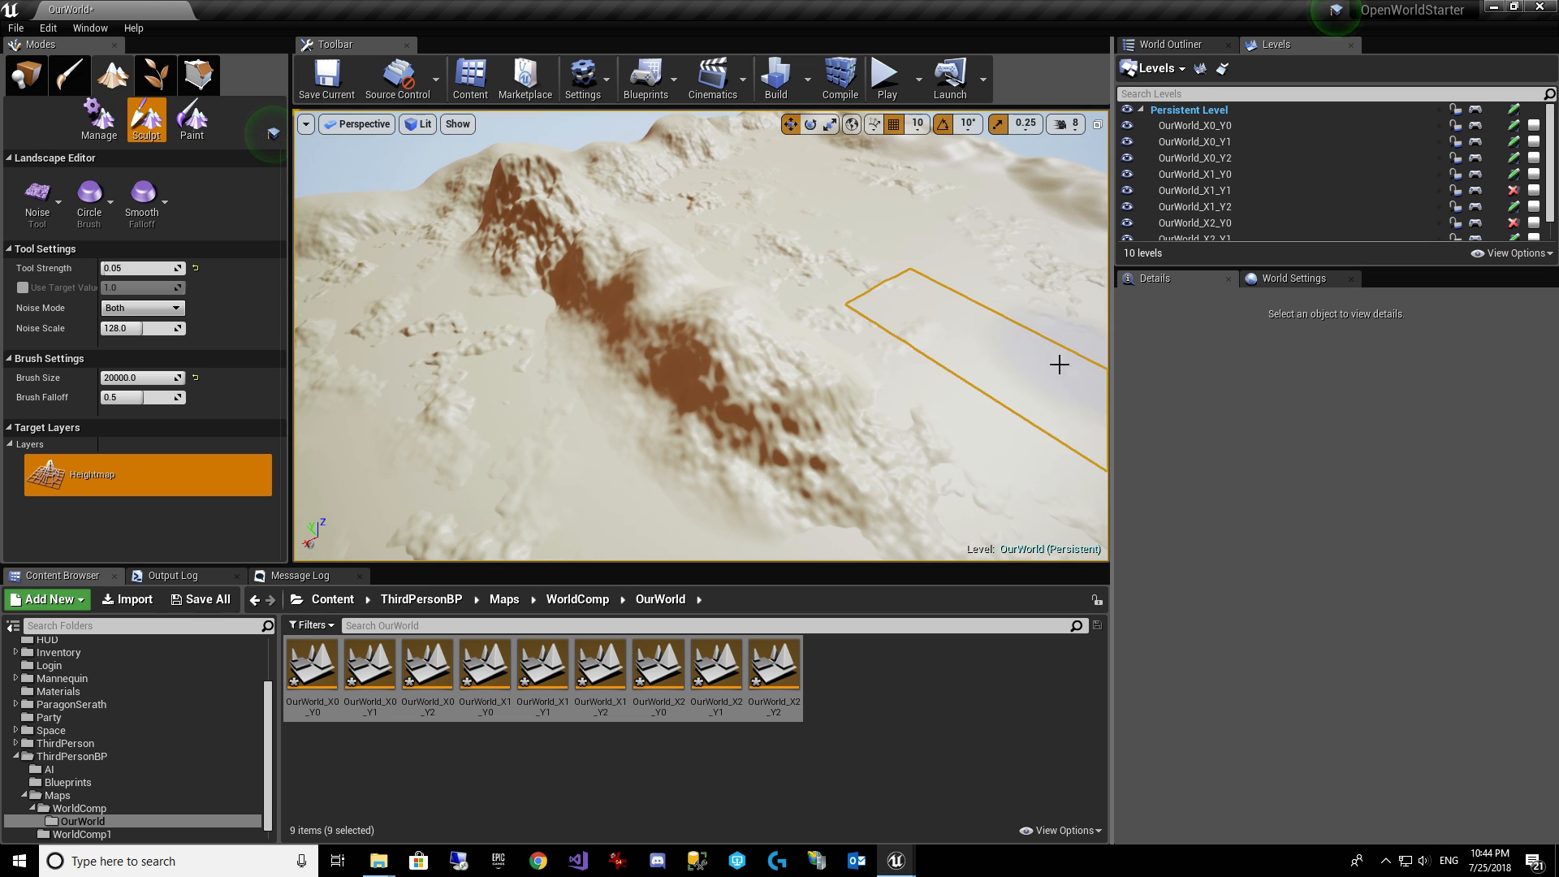
mouse_move(1058, 362)
right_down()
mouse_move(855, 316)
mouse_move(972, 230)
right_up()
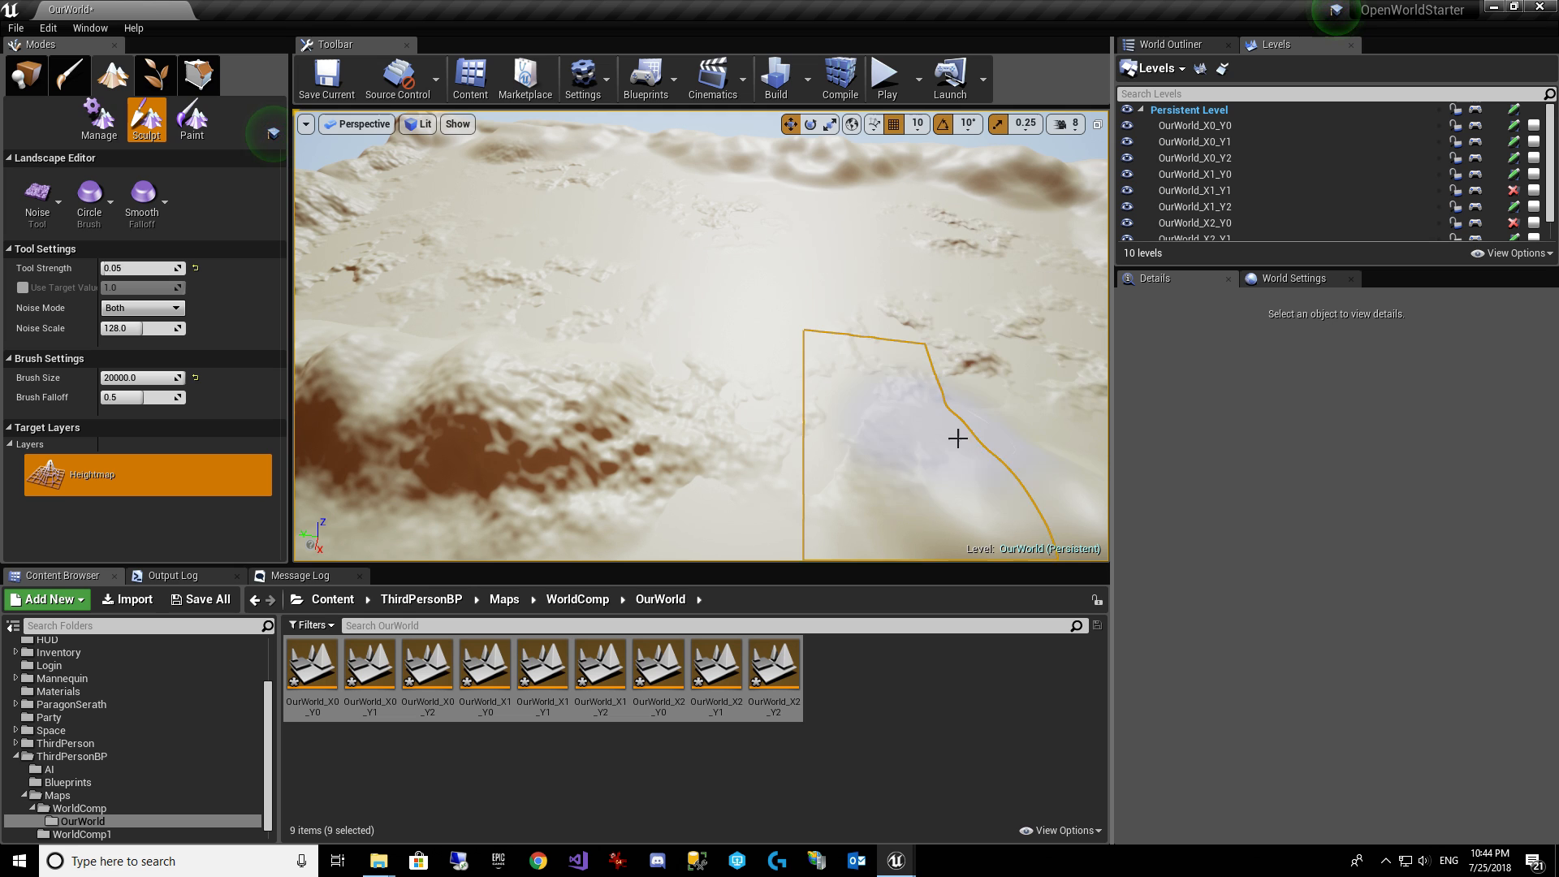
mouse_move(957, 435)
right_down()
mouse_move(862, 395)
mouse_move(932, 348)
mouse_move(771, 331)
right_up()
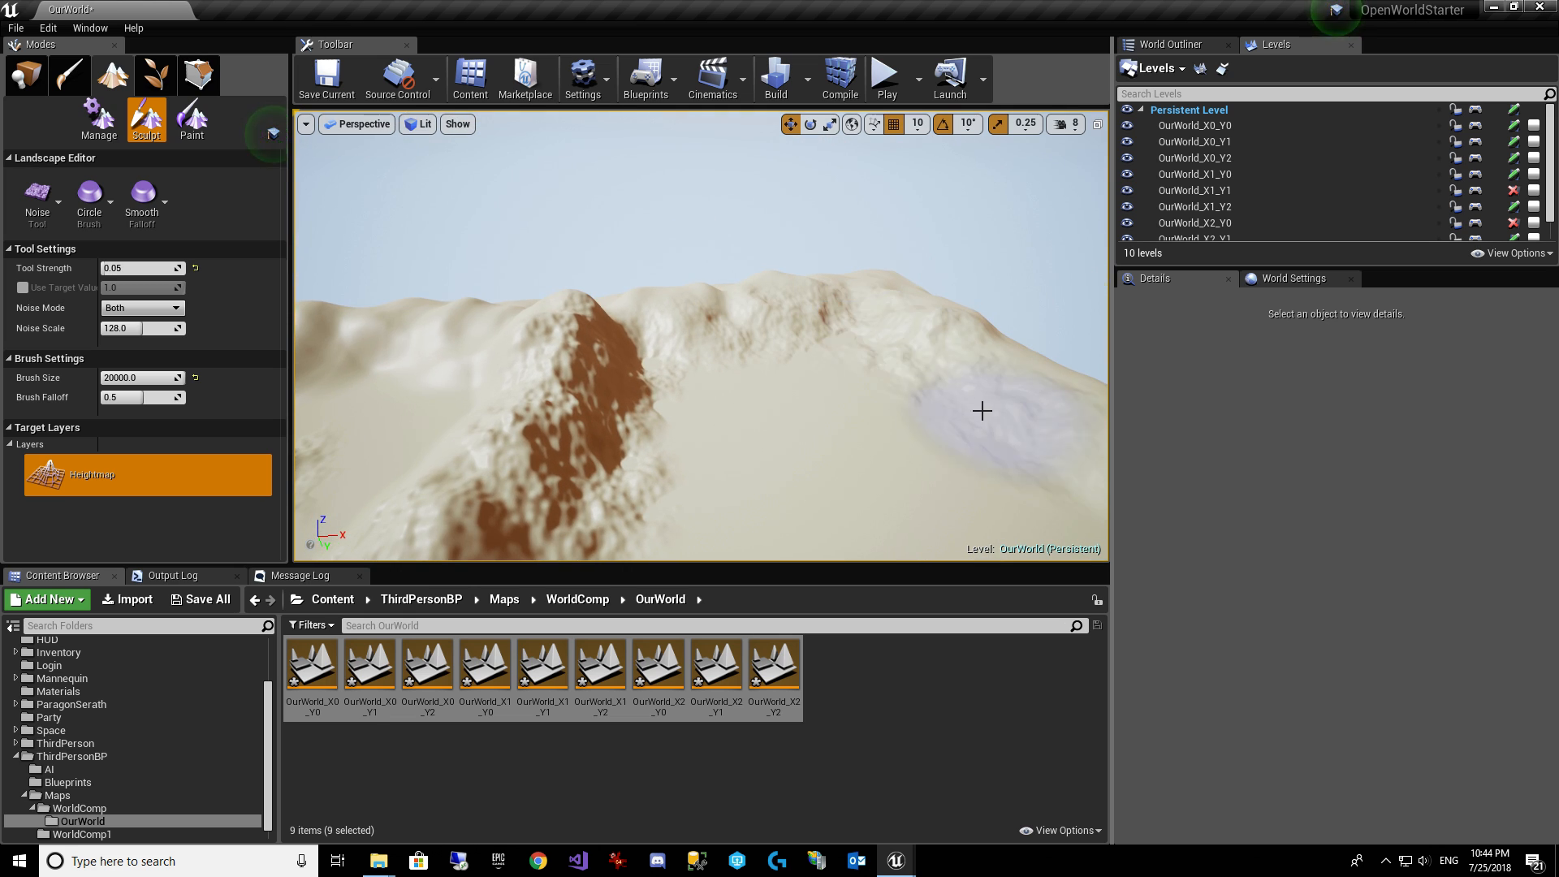
Roughen the border hills and valley floor beside the second interior ridge with the Noise tool.
right_drag(981, 411, 869, 369)
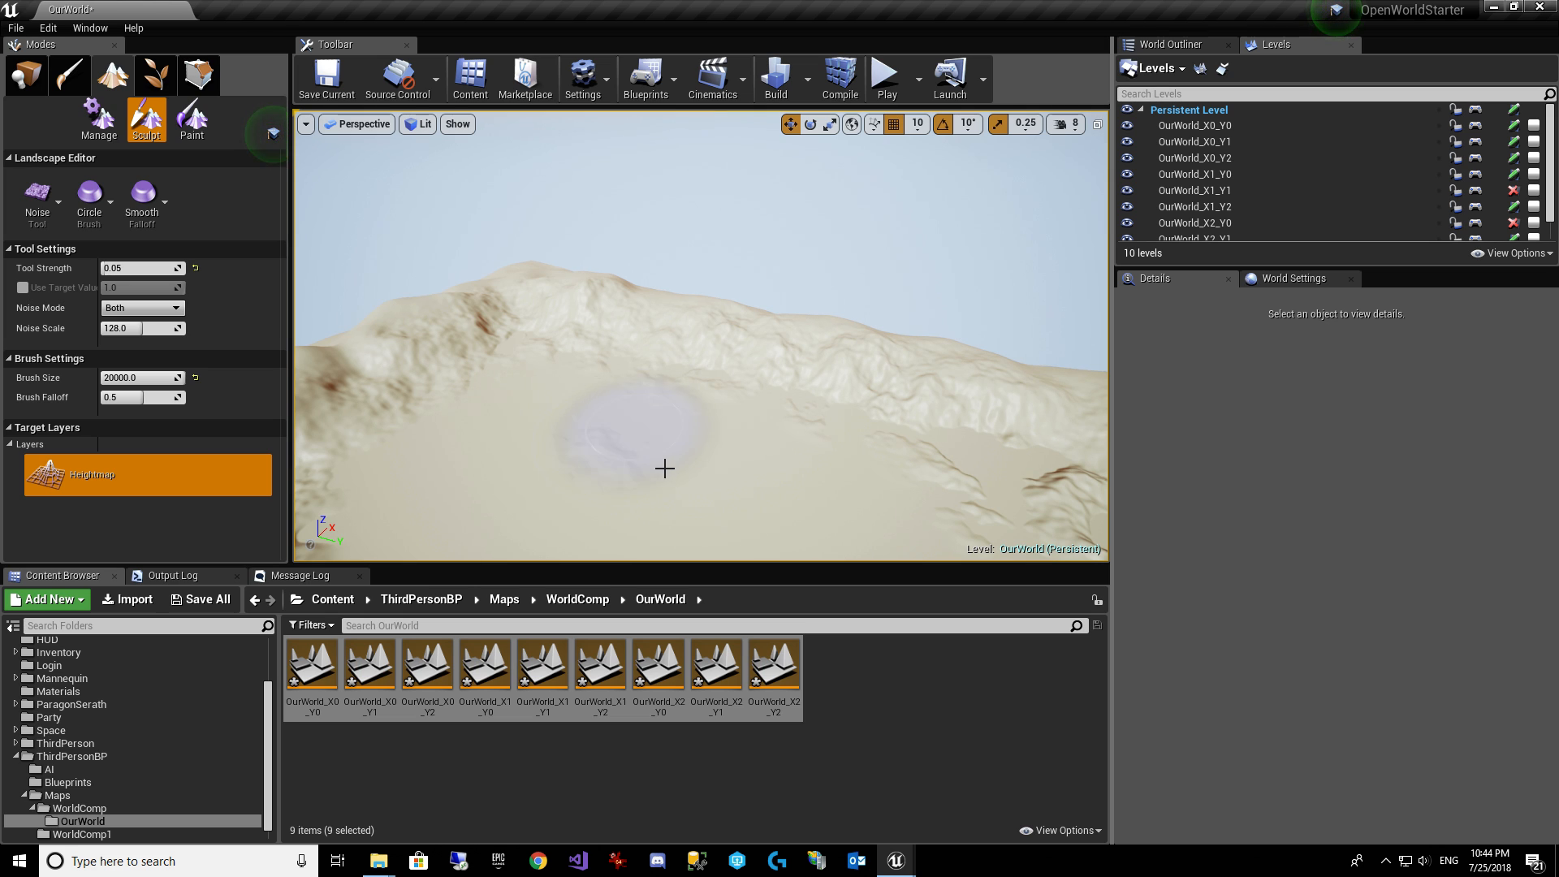
right_drag(714, 509, 882, 452)
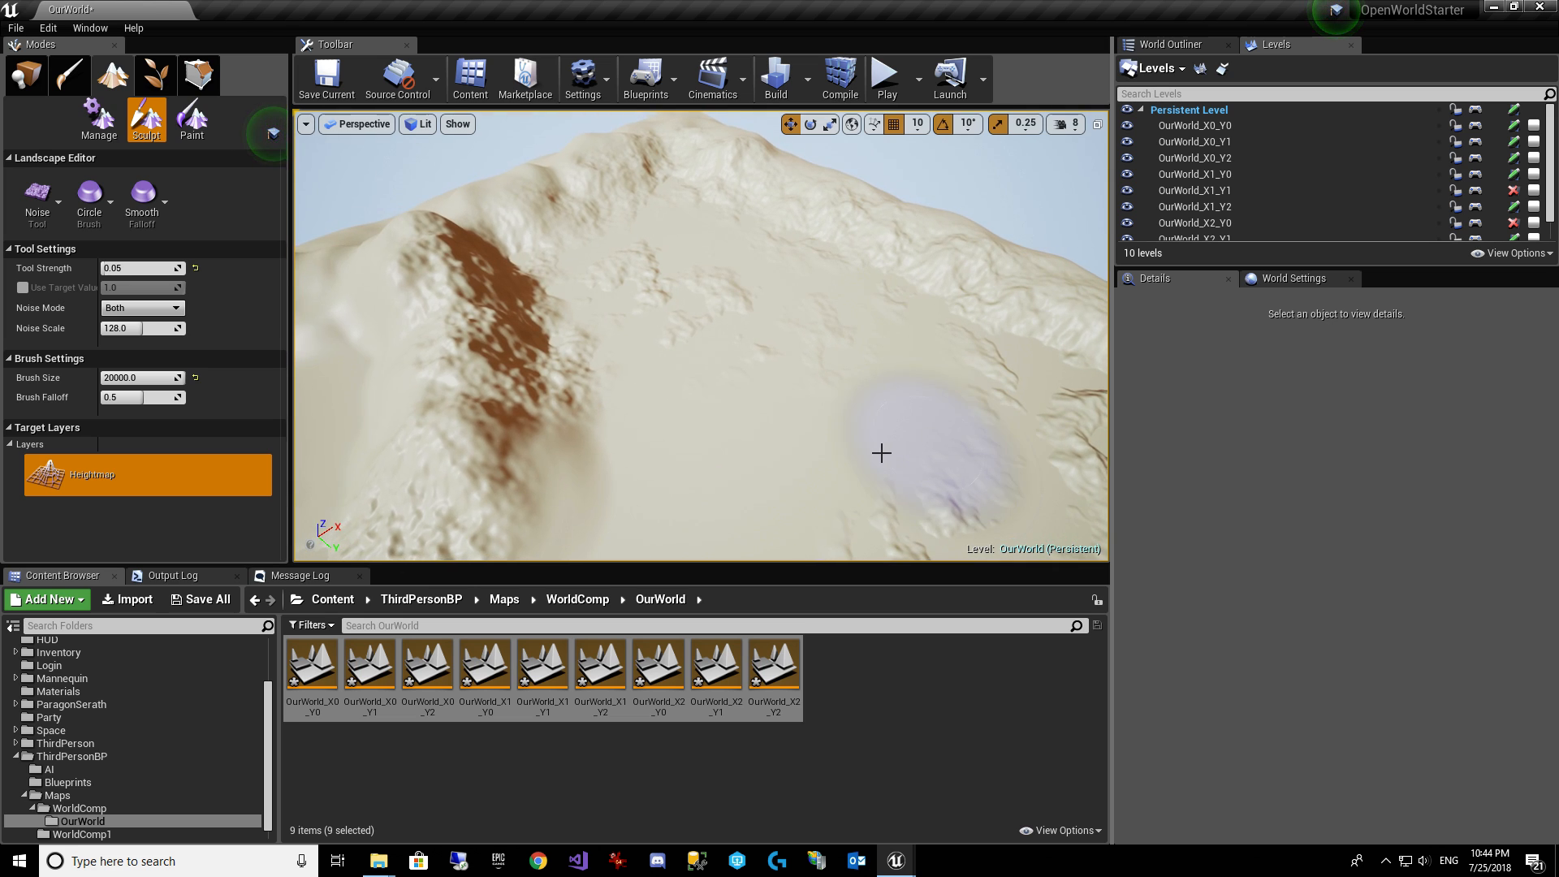
right_drag(615, 435, 497, 393)
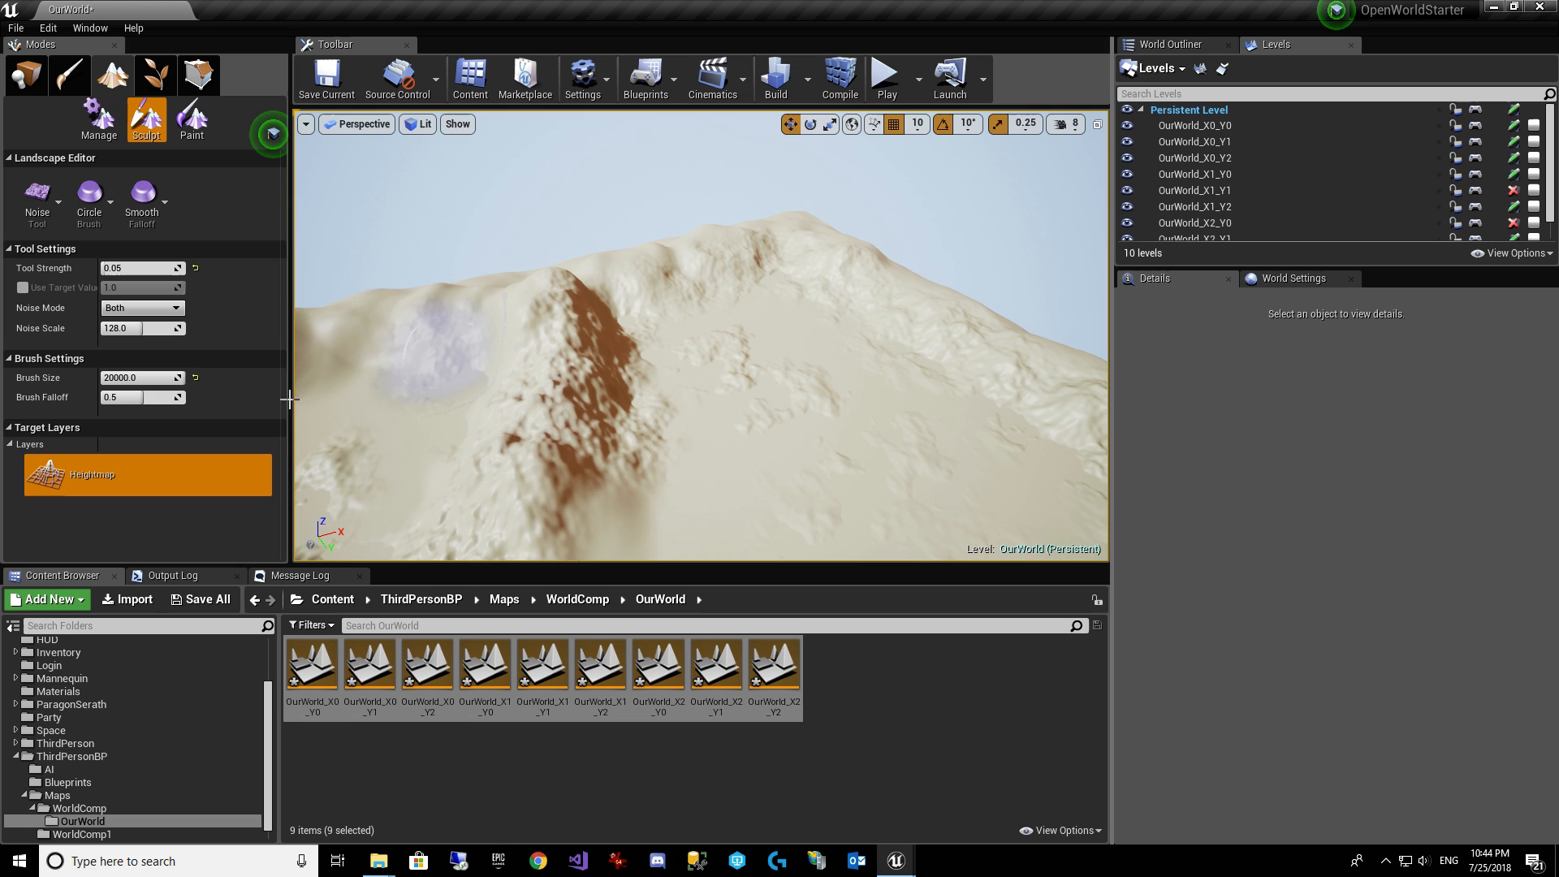
Continue the noise over the other half of the landscape, covering its border hills, floor and the back slopes of the ridges.
mouse_move(289, 399)
right_down()
mouse_move(499, 385)
mouse_move(693, 285)
right_up()
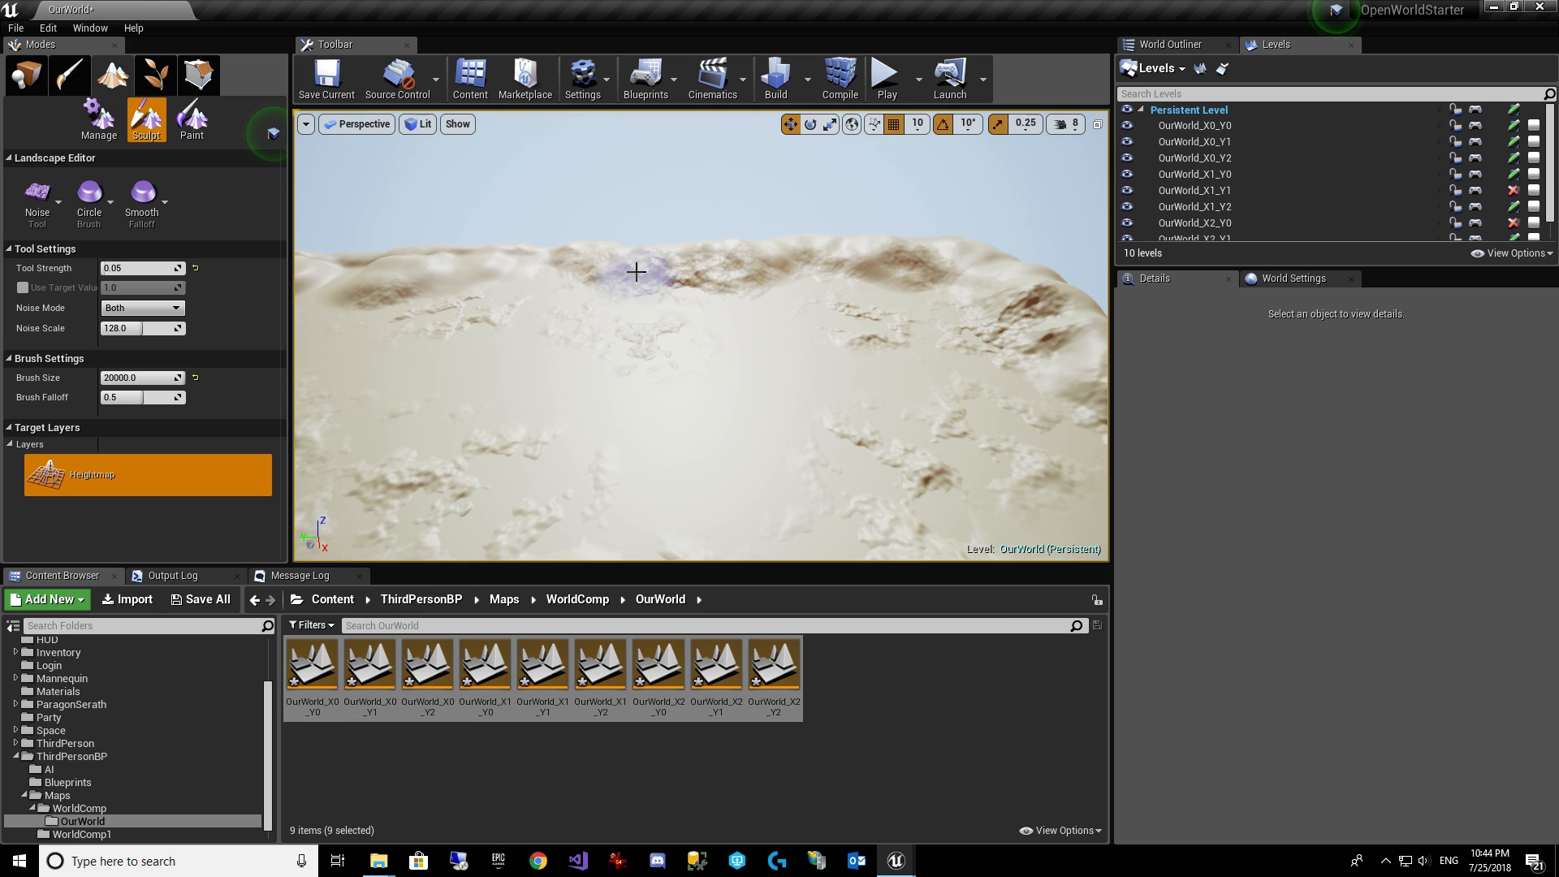
right_drag(475, 333, 605, 278)
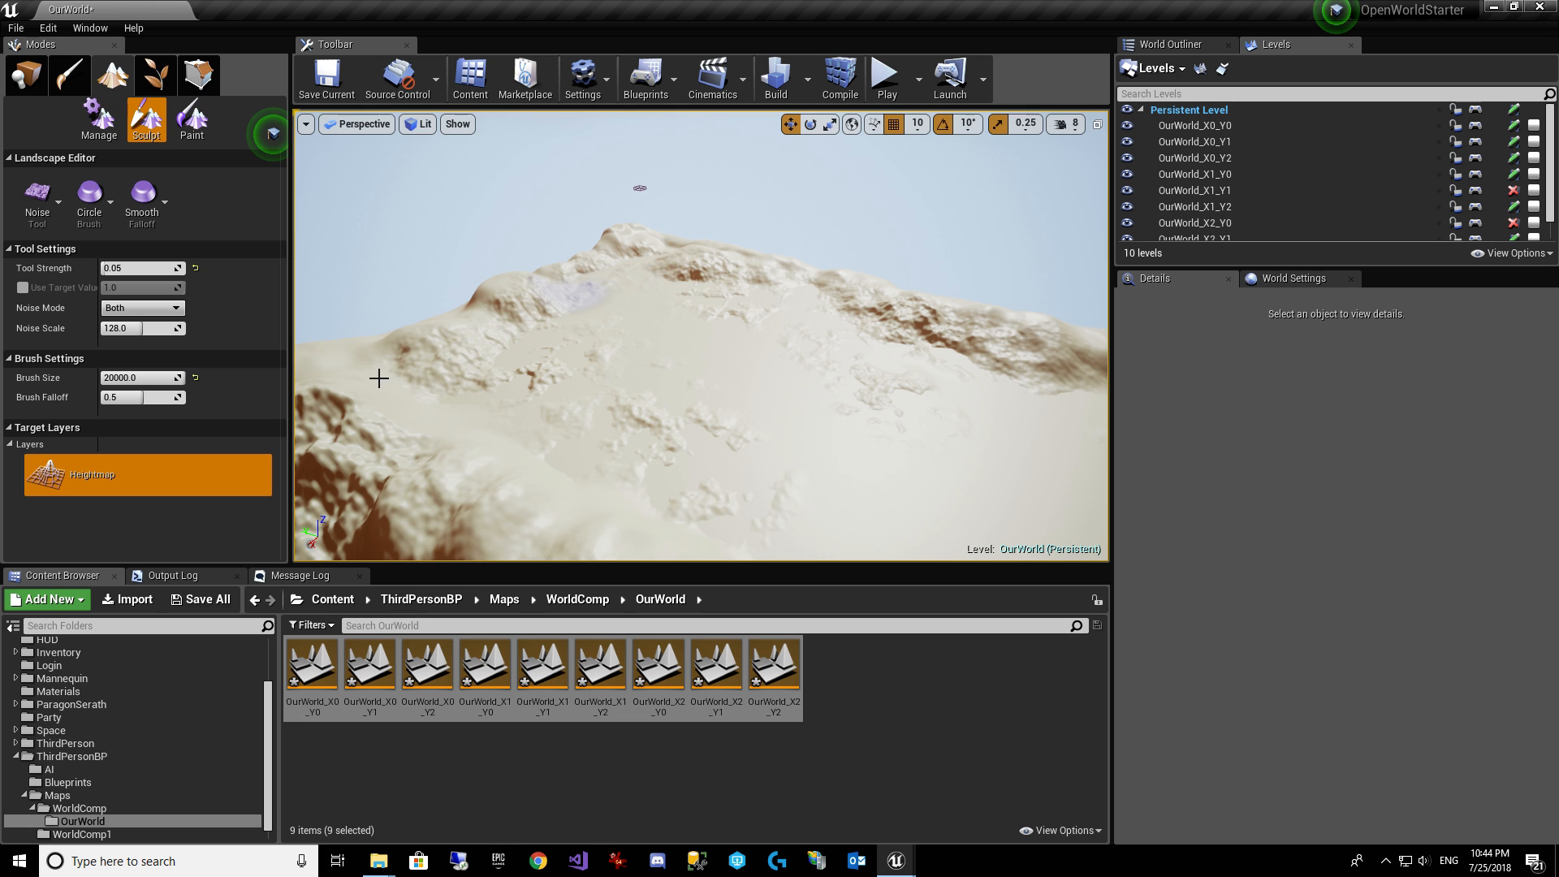
right_drag(342, 368, 583, 418)
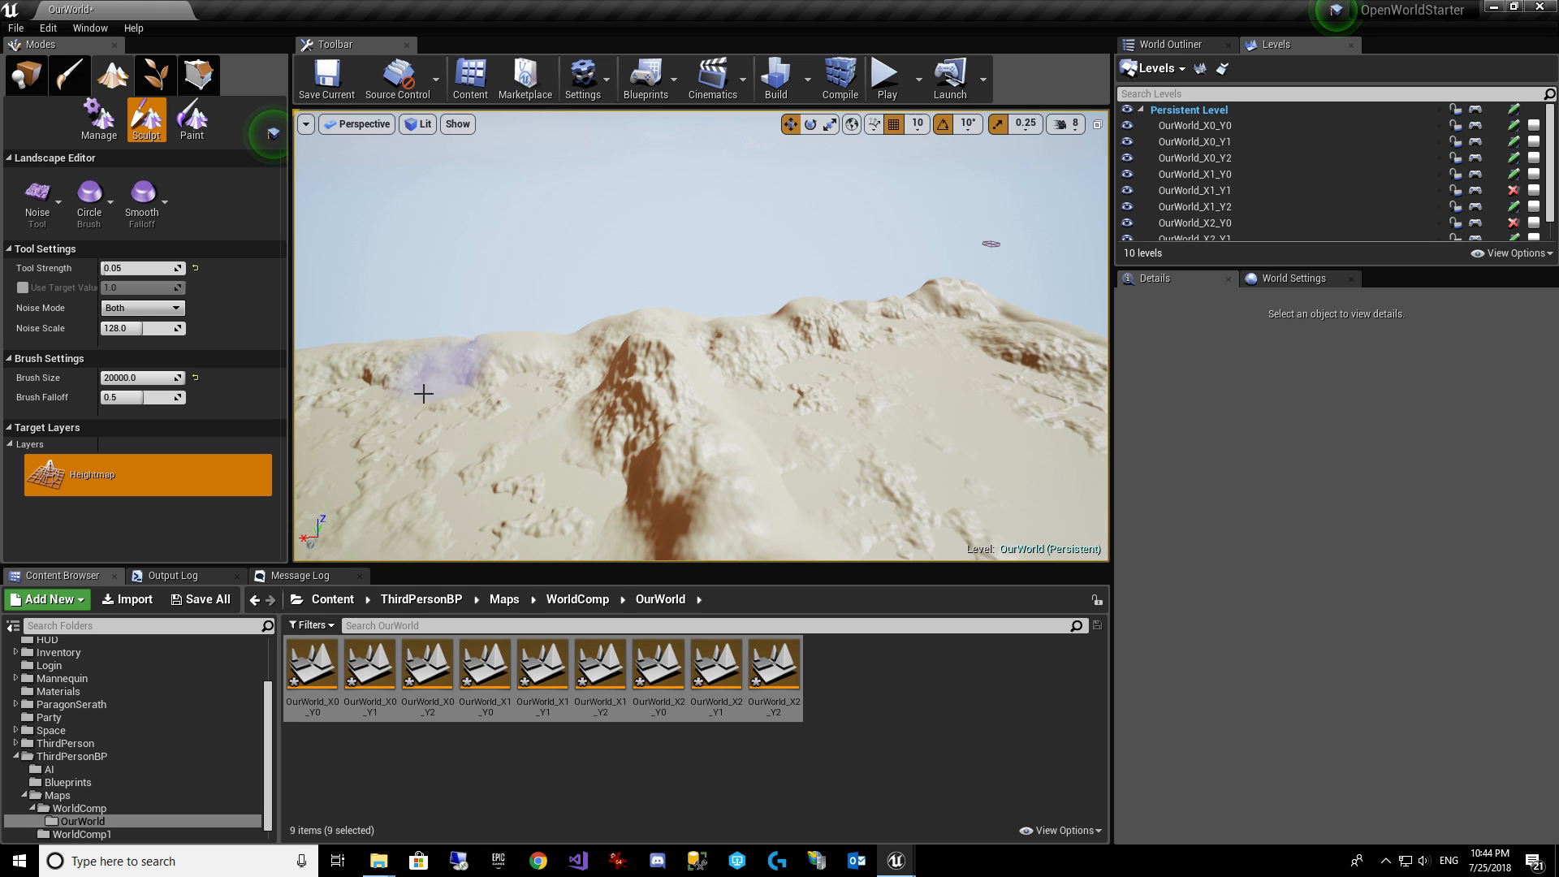
mouse_move(423, 393)
right_down()
mouse_move(569, 410)
mouse_move(617, 381)
mouse_move(626, 430)
mouse_move(568, 381)
right_up()
right_drag(665, 455, 584, 450)
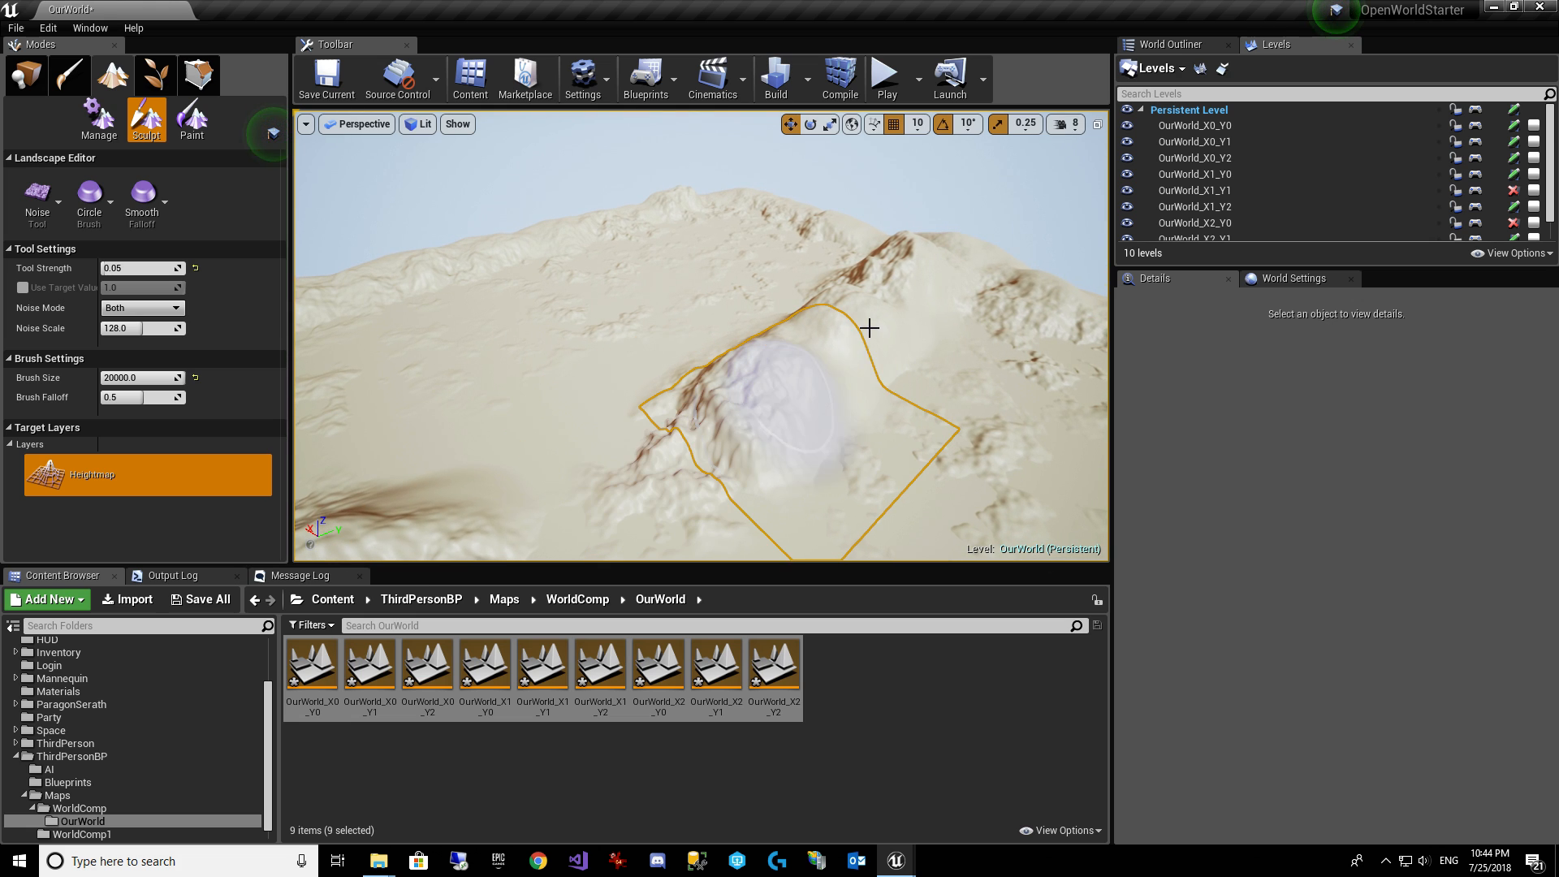
right_drag(839, 377, 420, 300)
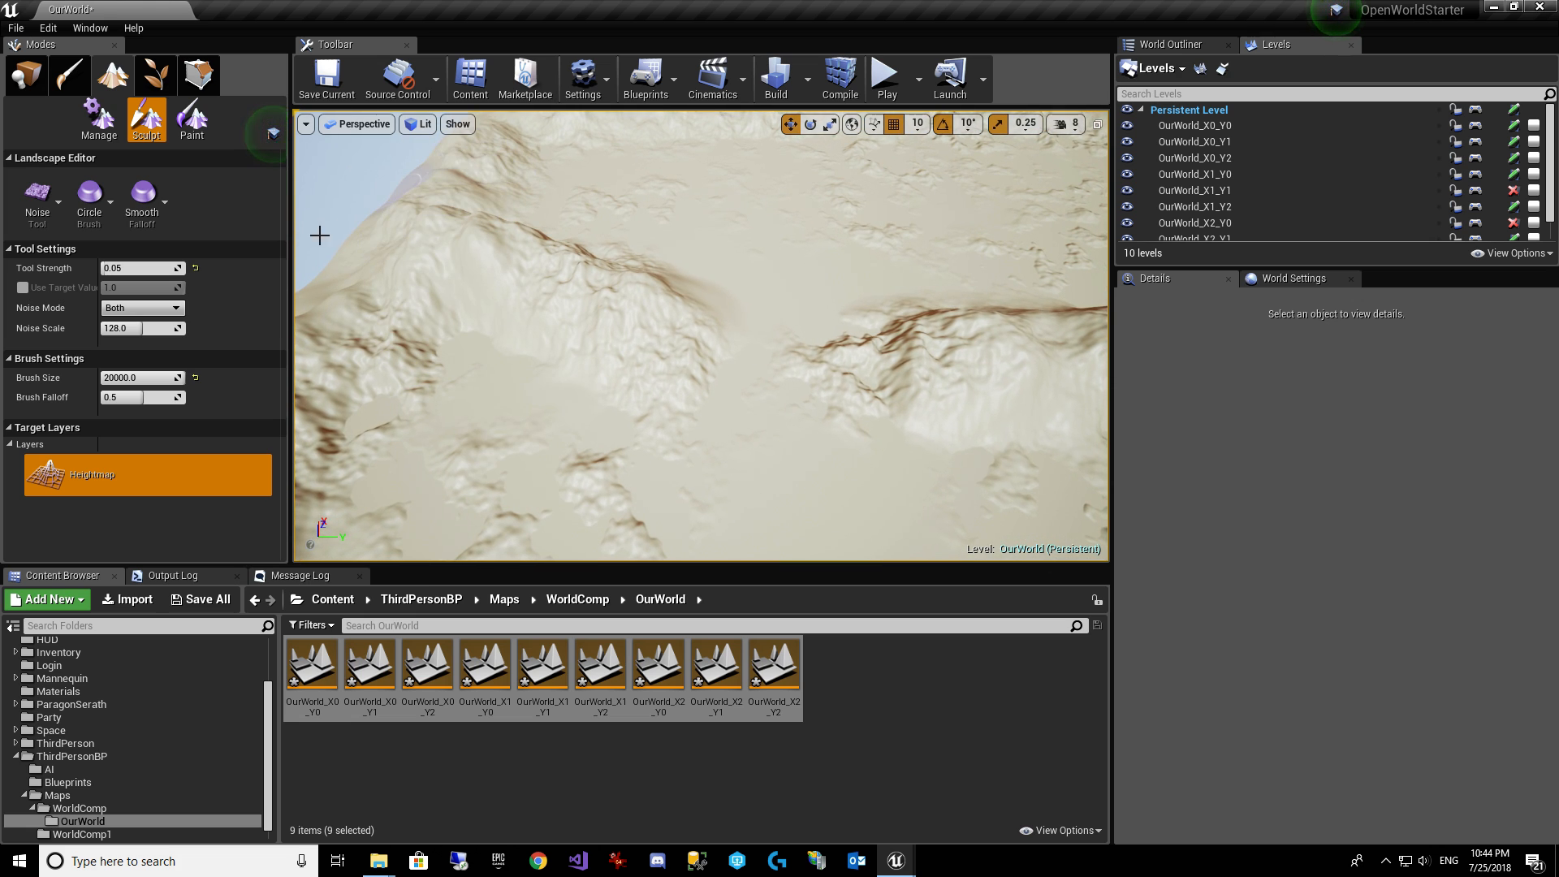
Switch to the Erosion tool, set the brush size to 1000 and move in close to the ridge slopes.
click(40, 199)
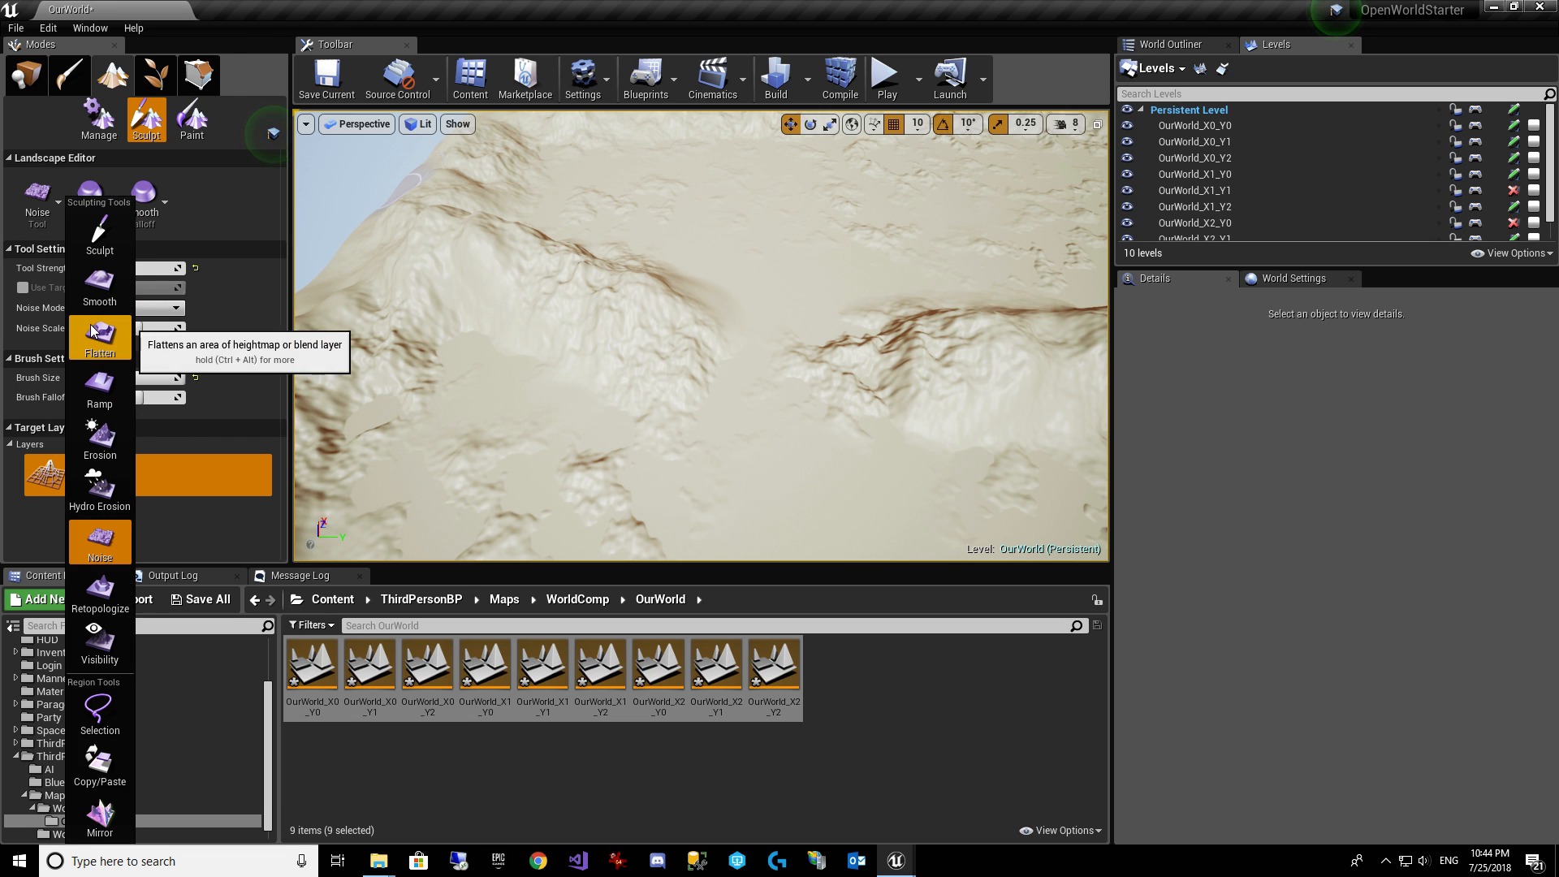
click(91, 439)
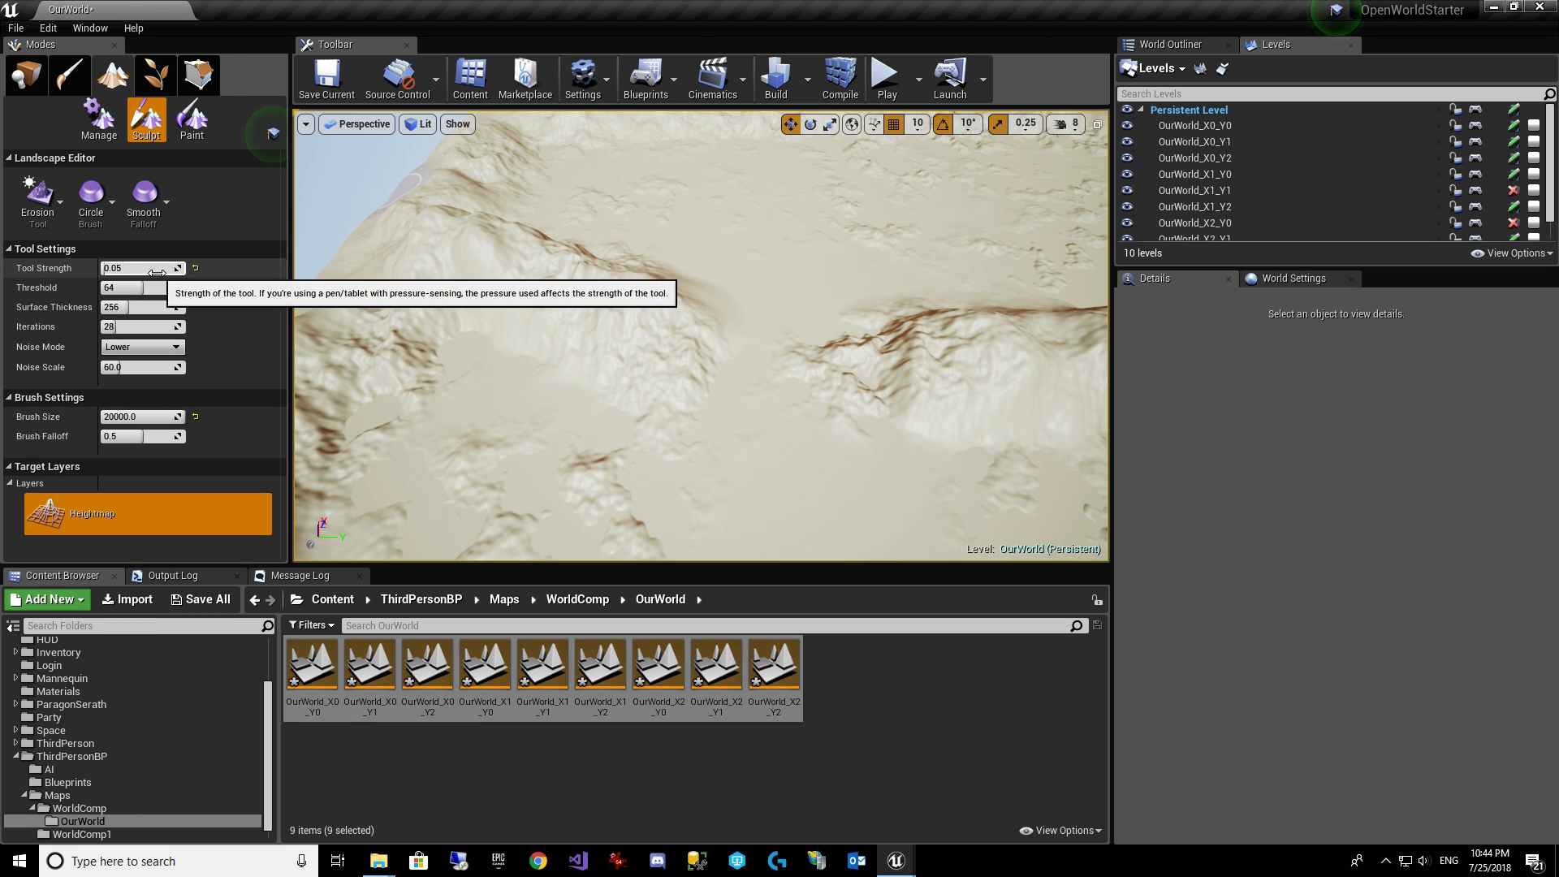
click(160, 417)
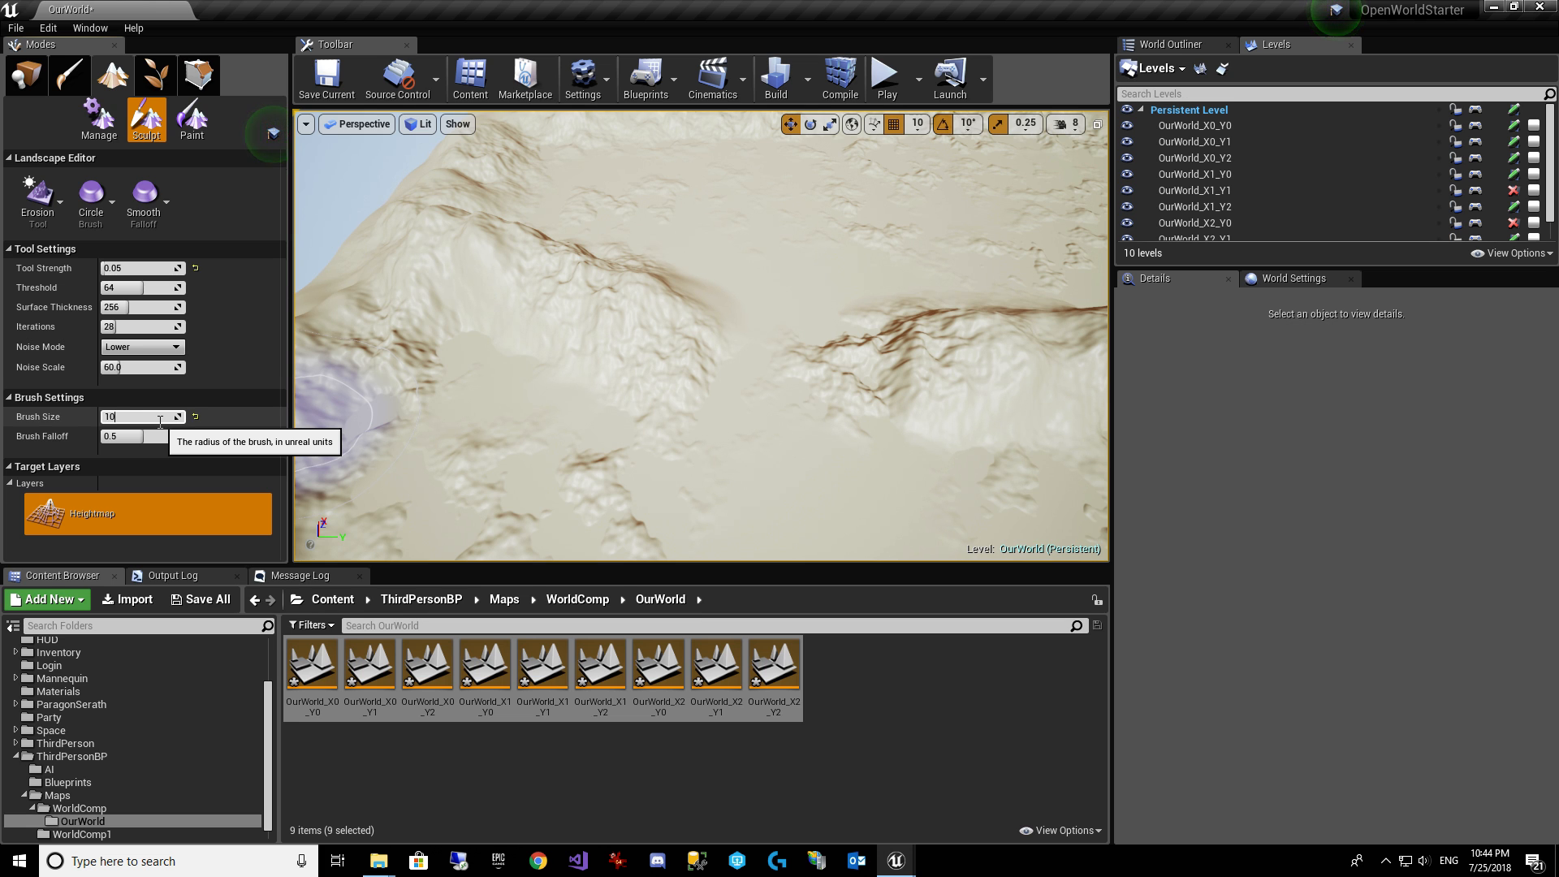
key(Return)
mouse_move(877, 466)
right_down()
mouse_move(910, 455)
mouse_move(885, 389)
mouse_move(730, 387)
right_up()
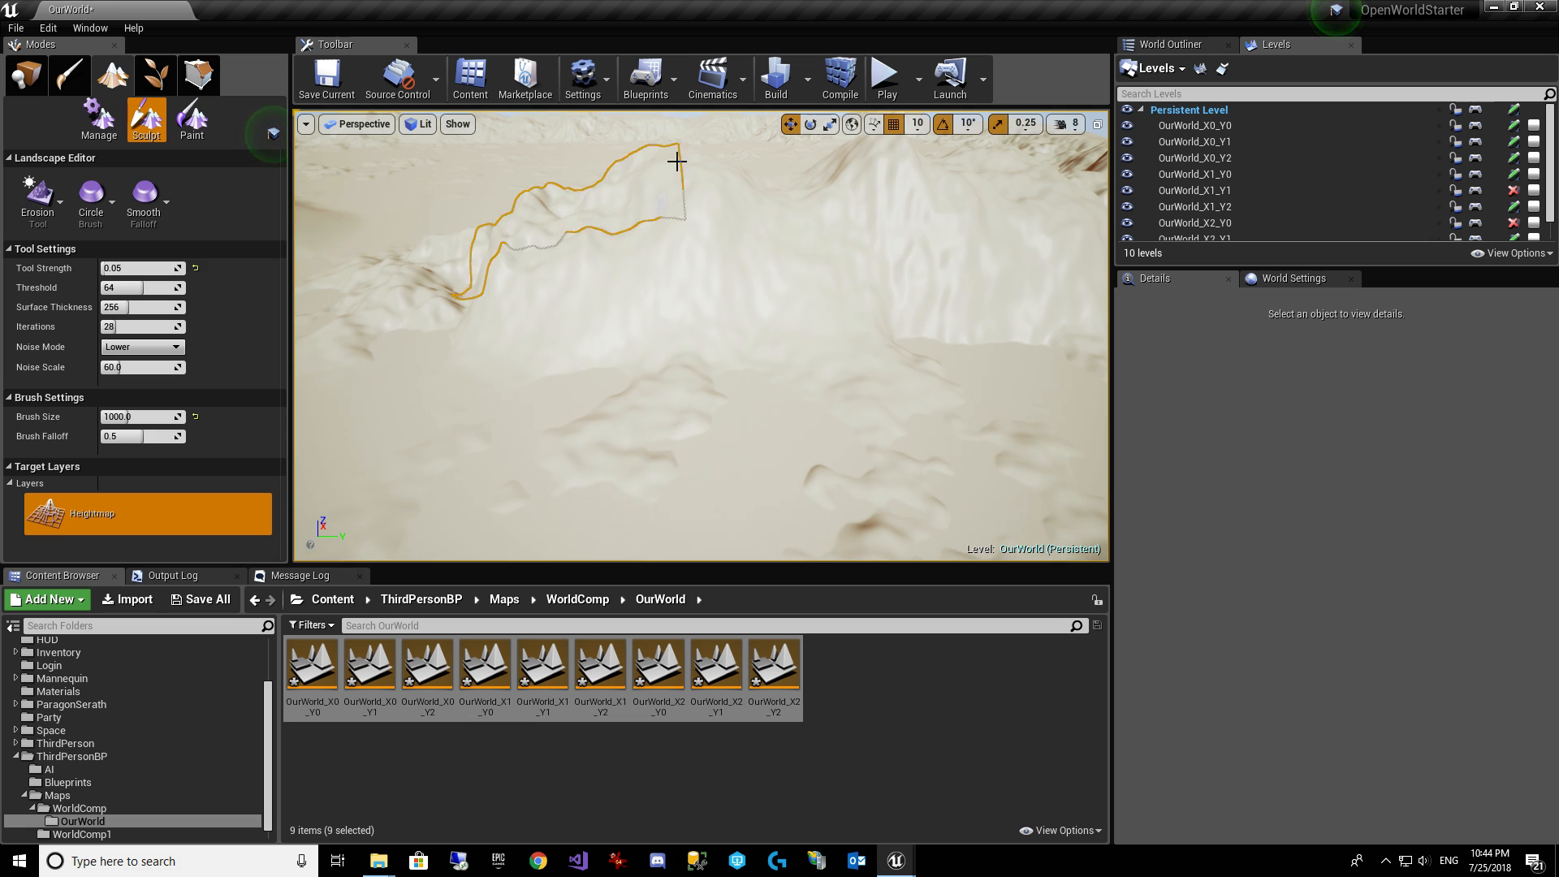
right_drag(679, 160, 698, 174)
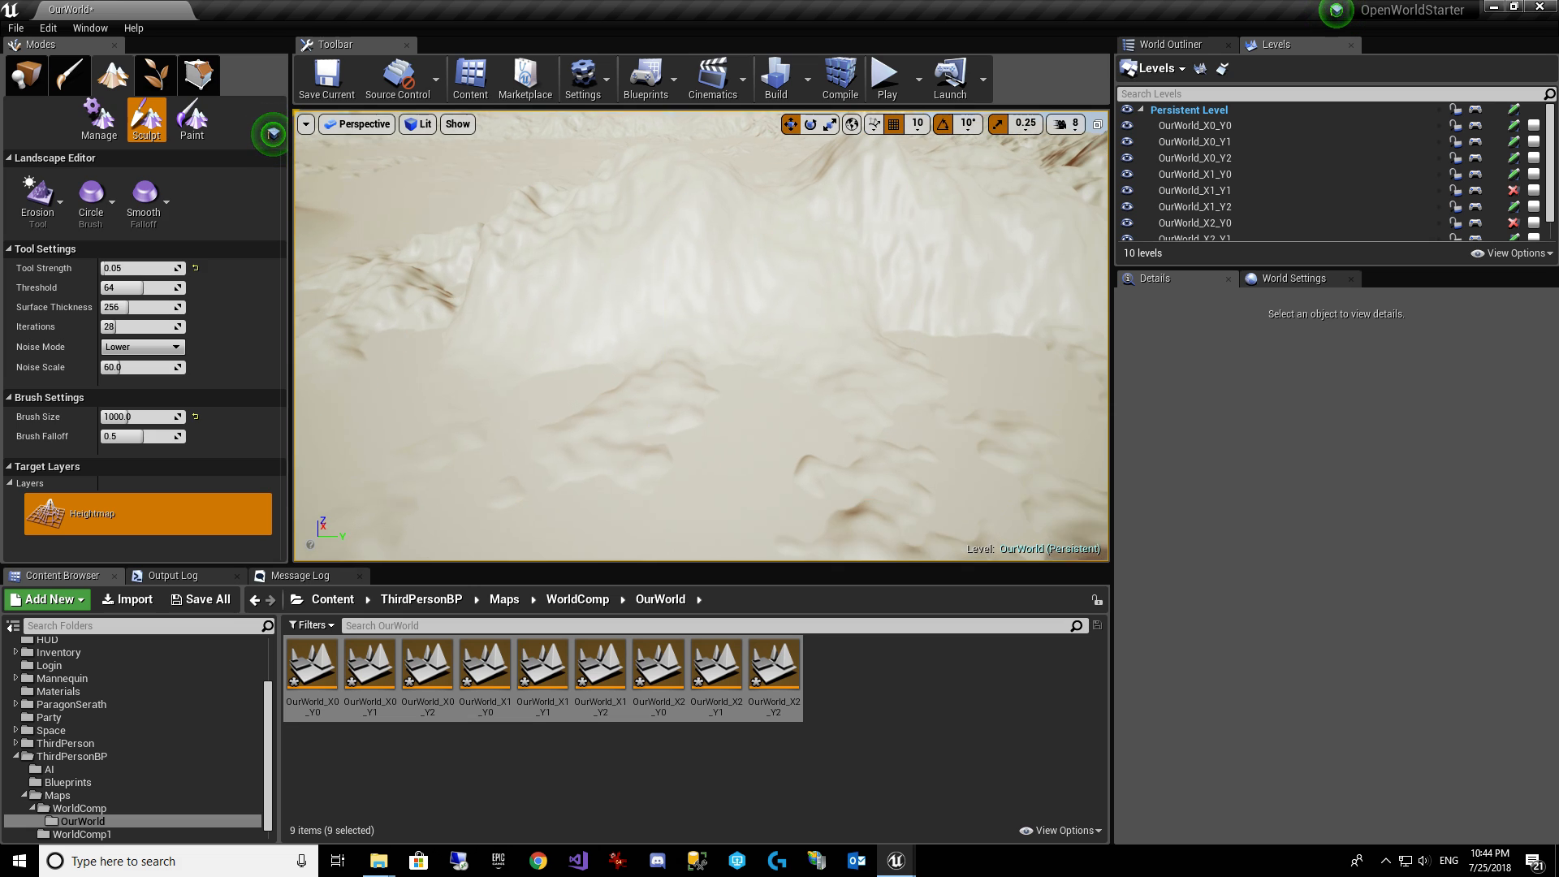
click(38, 204)
click(127, 440)
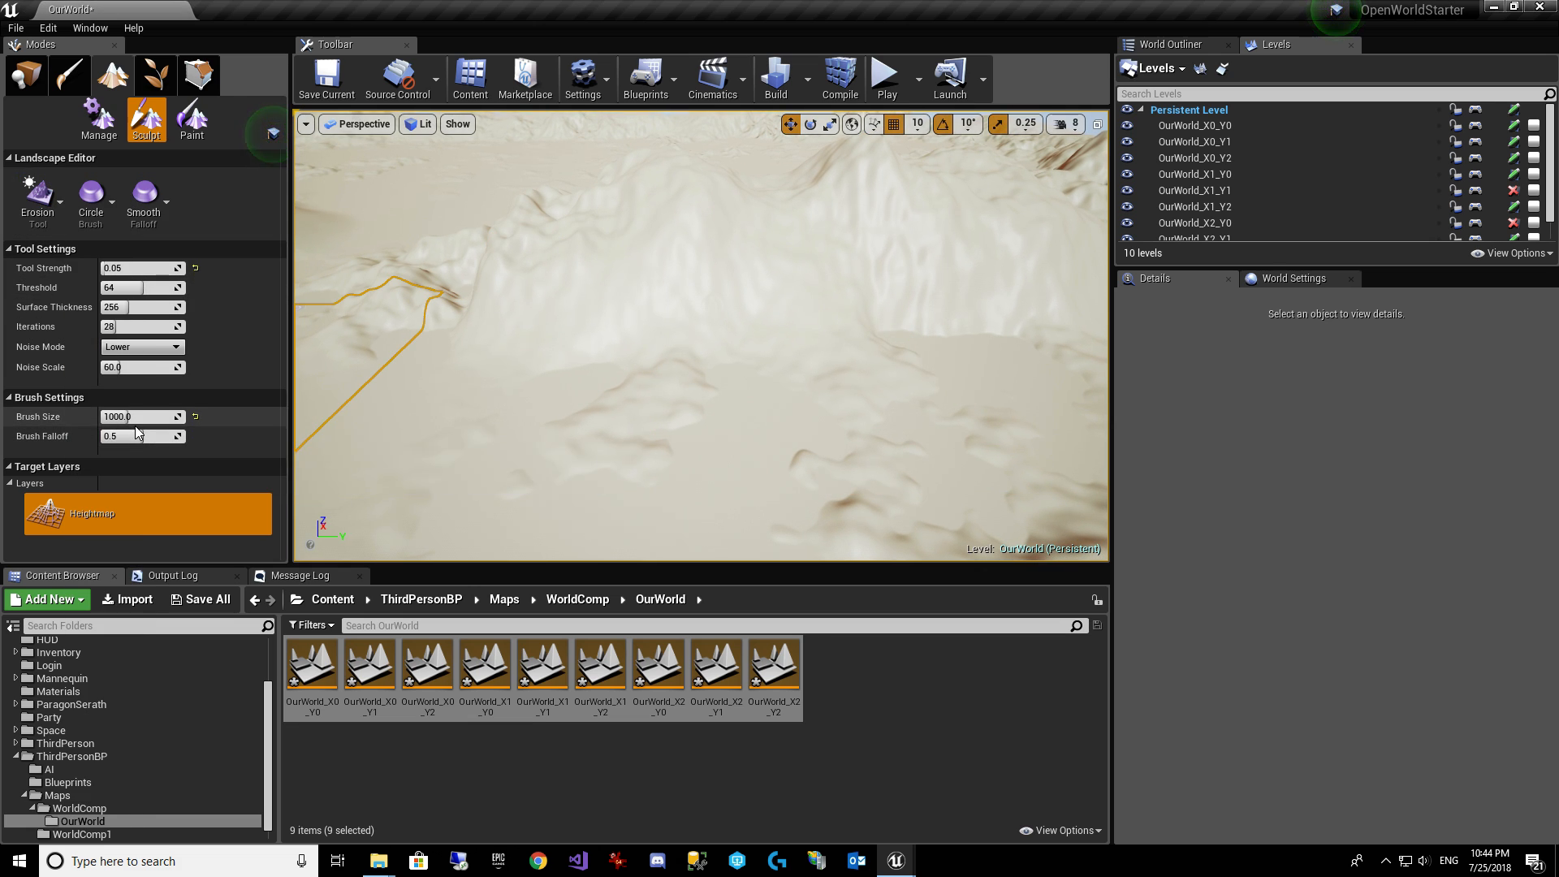
right_drag(610, 336, 598, 369)
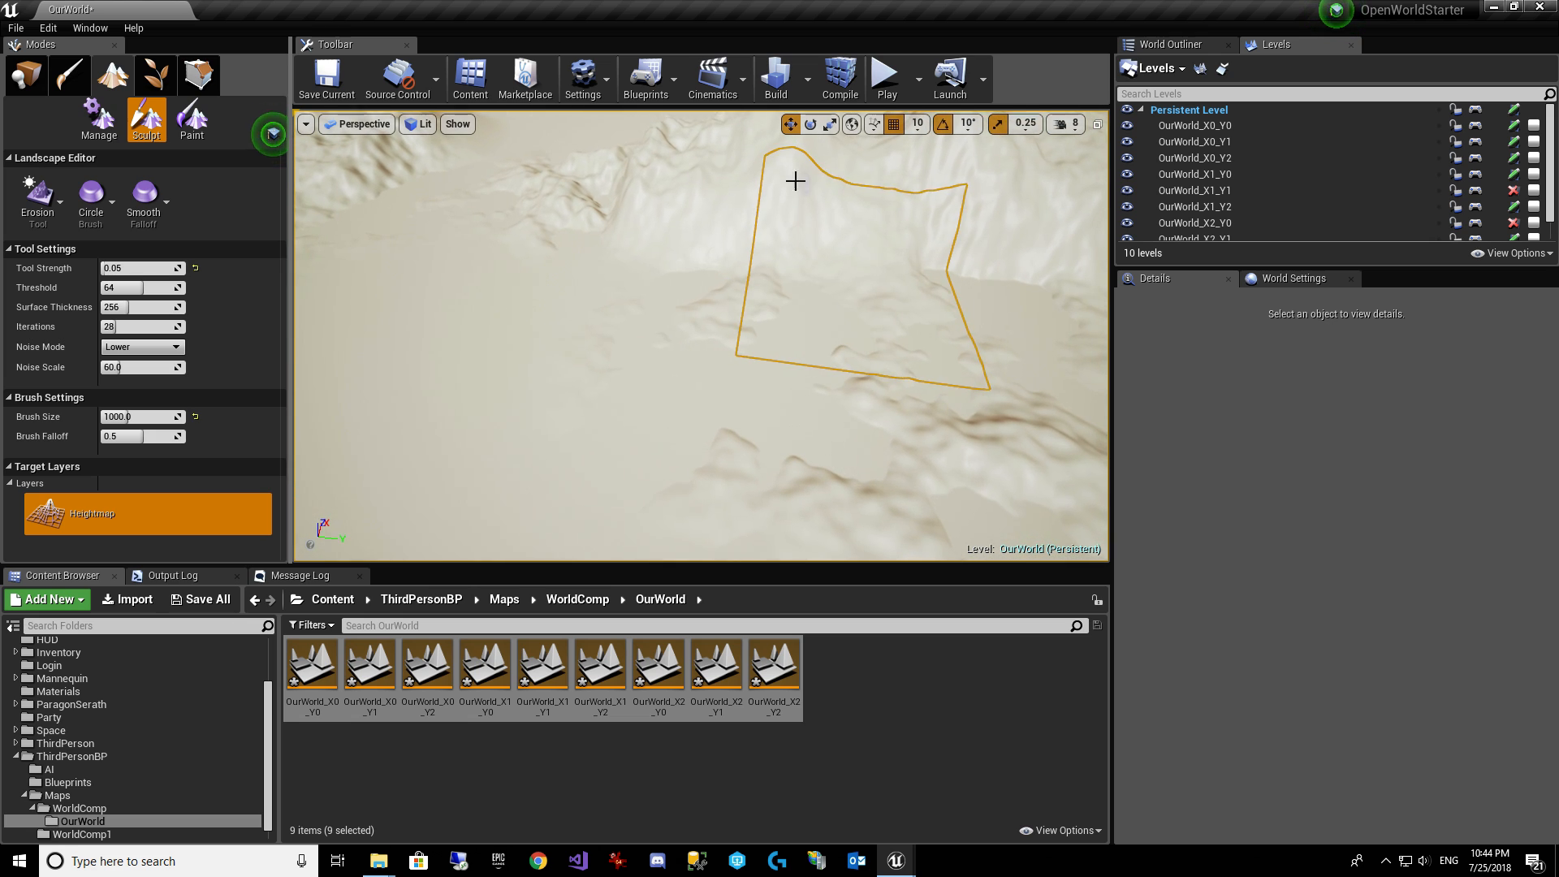
click(192, 117)
click(146, 118)
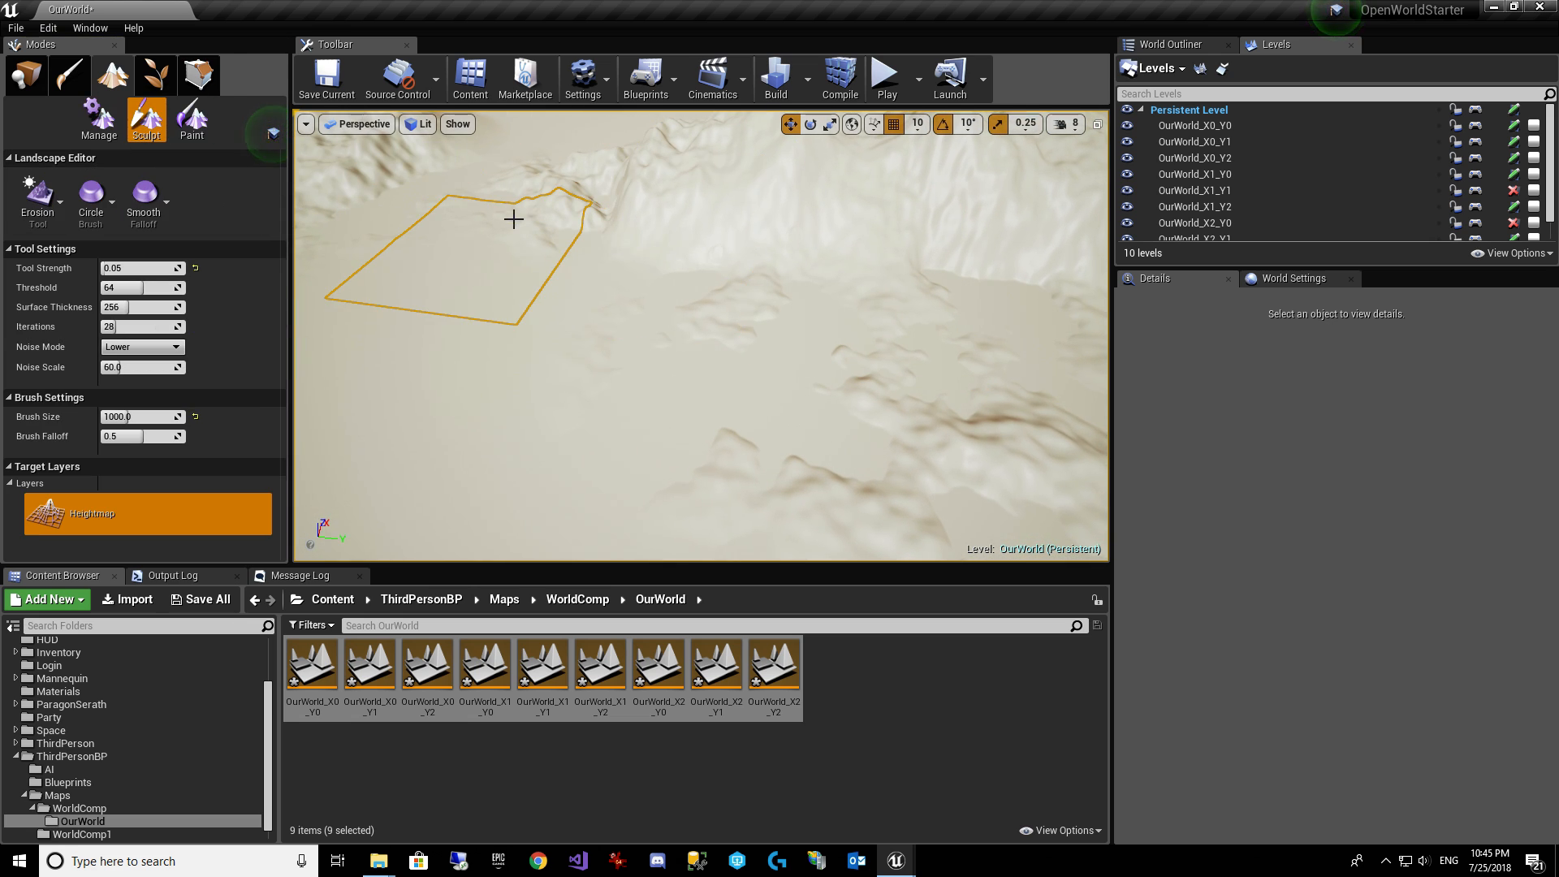
click(45, 209)
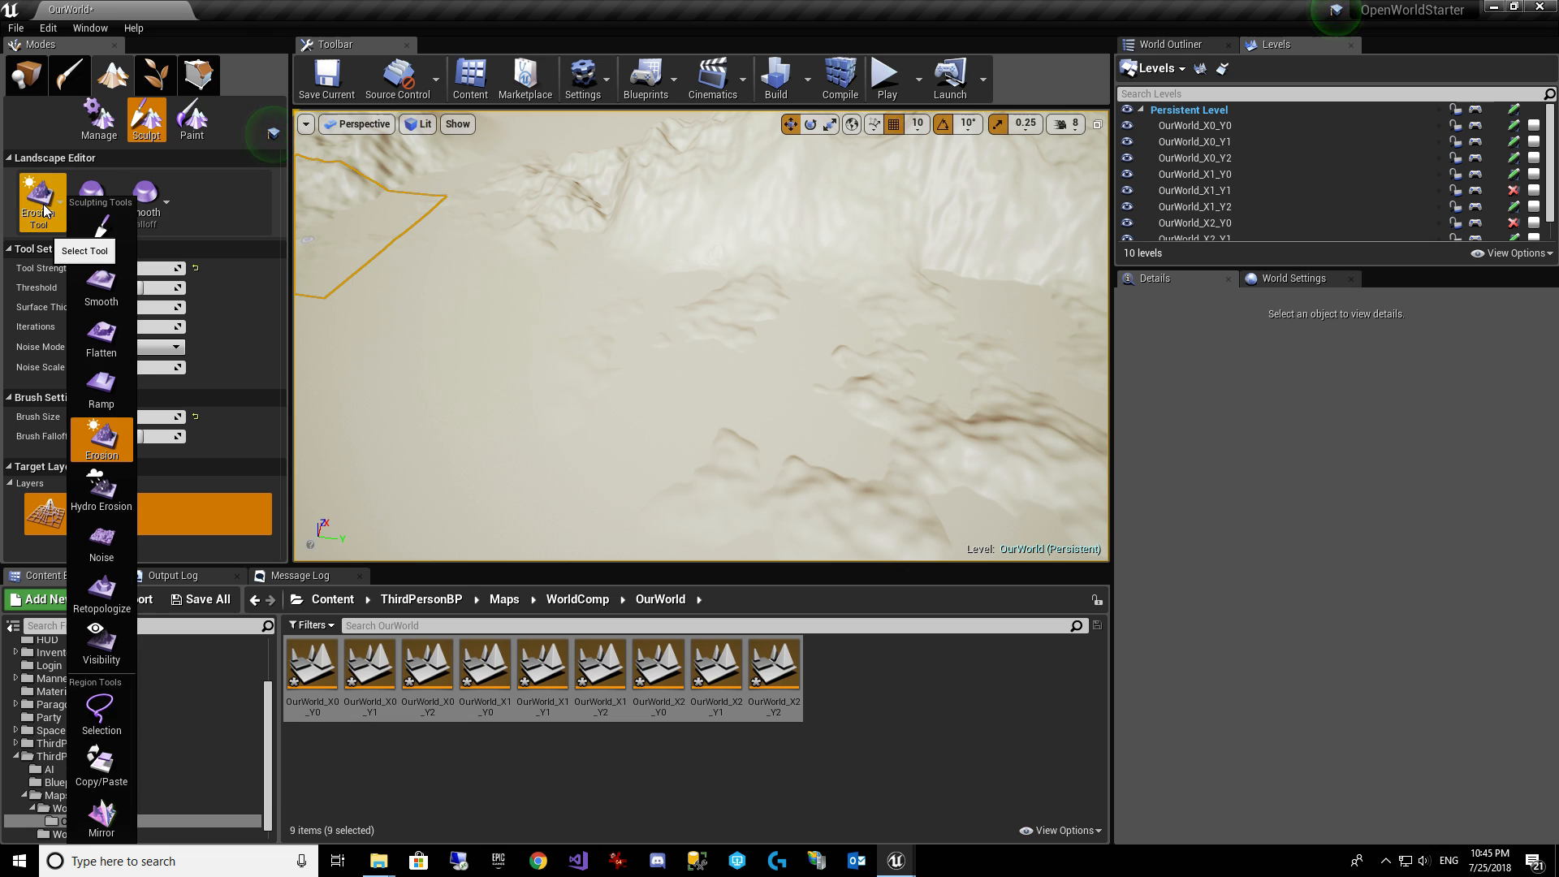
click(100, 352)
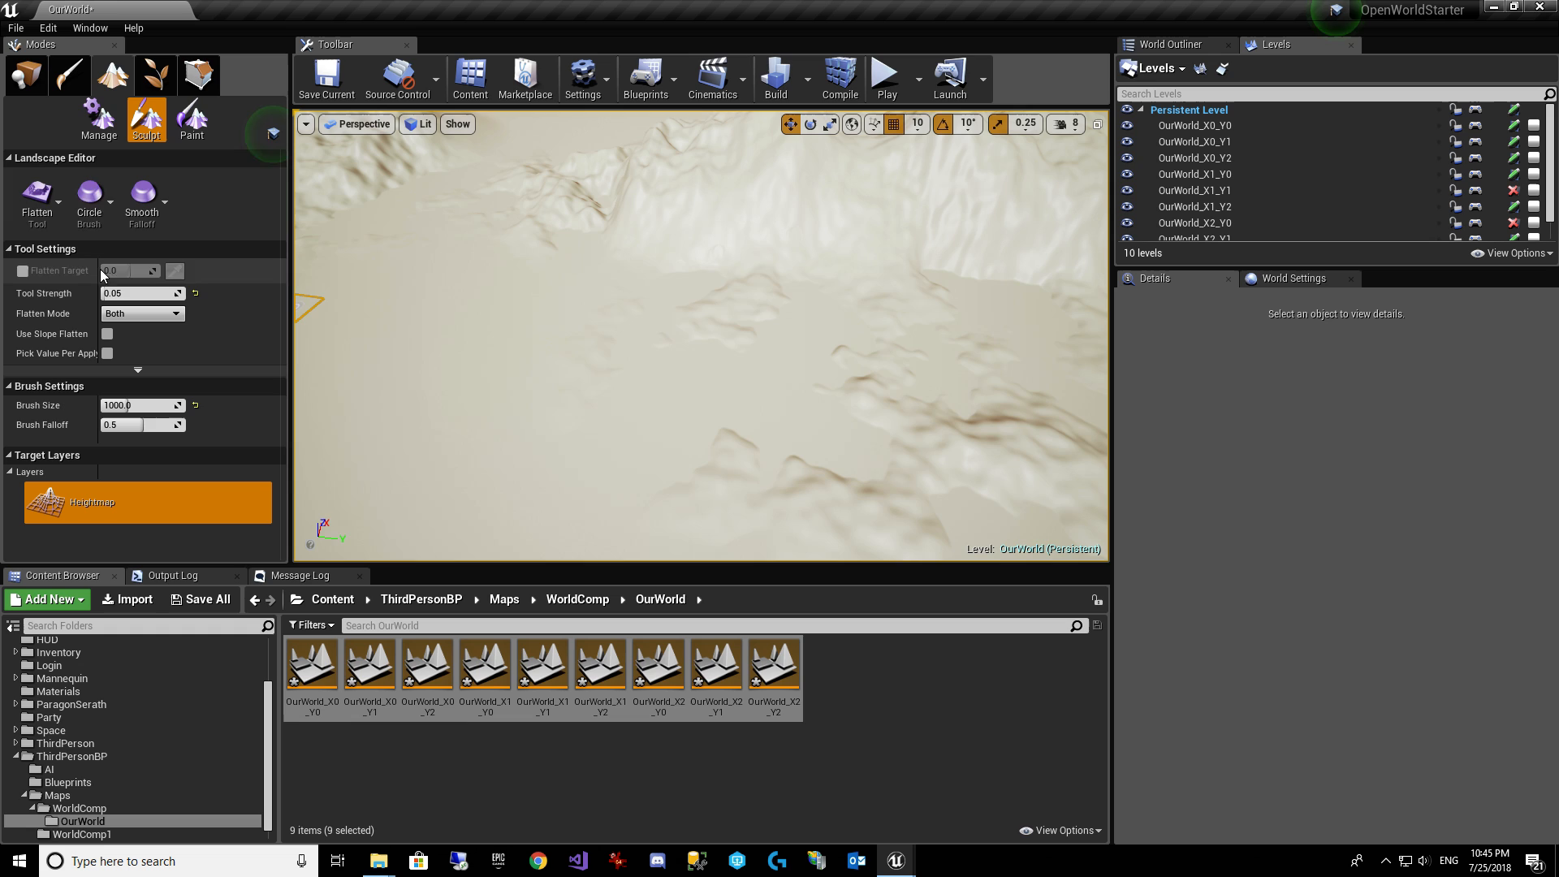
click(99, 118)
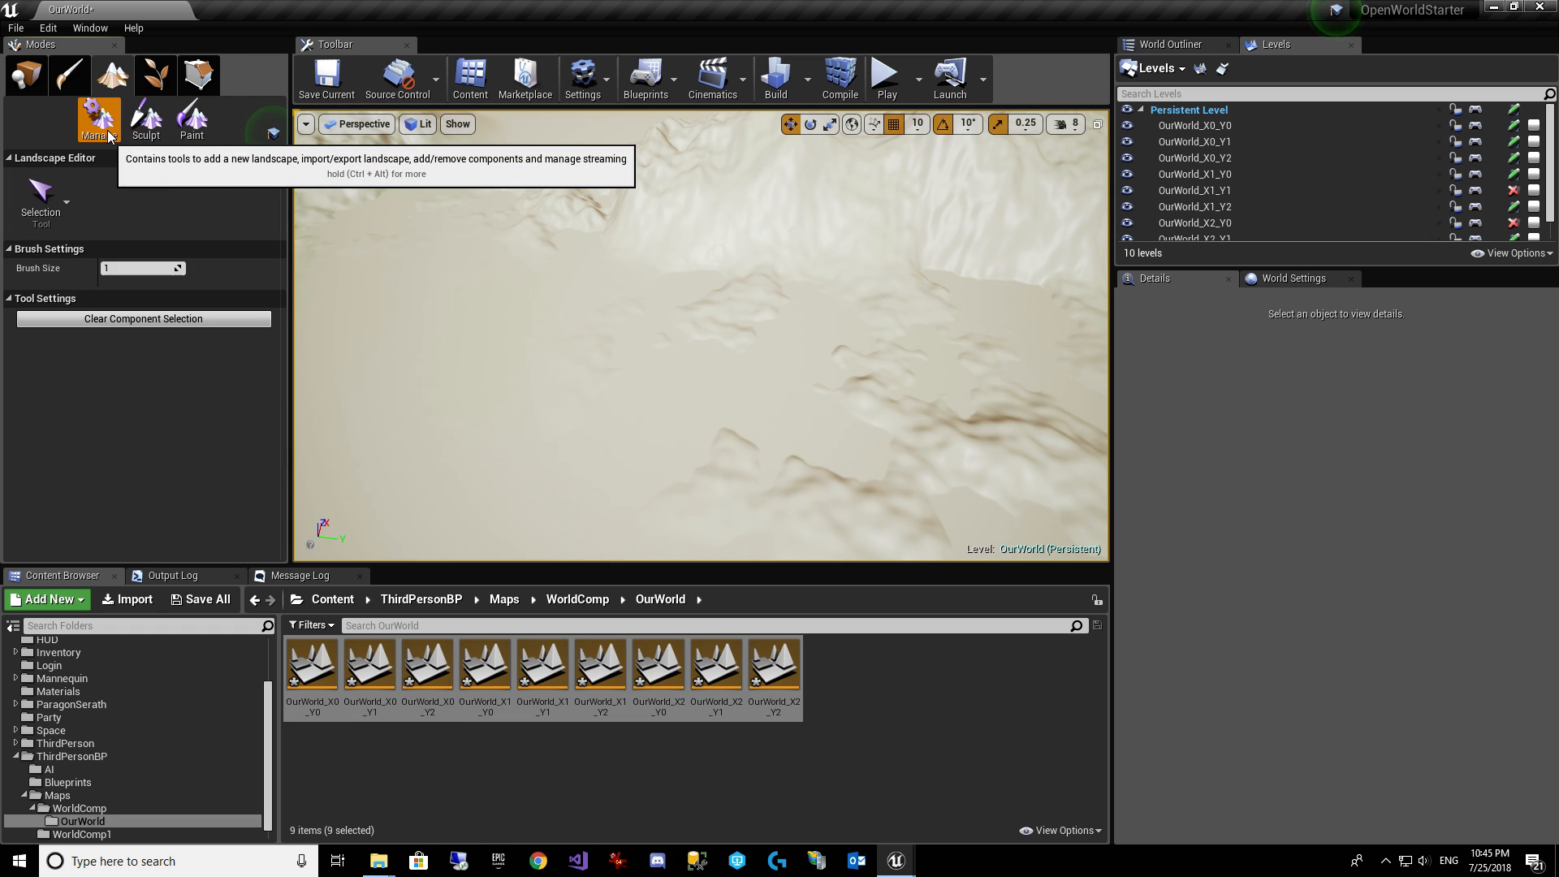
click(146, 118)
click(56, 206)
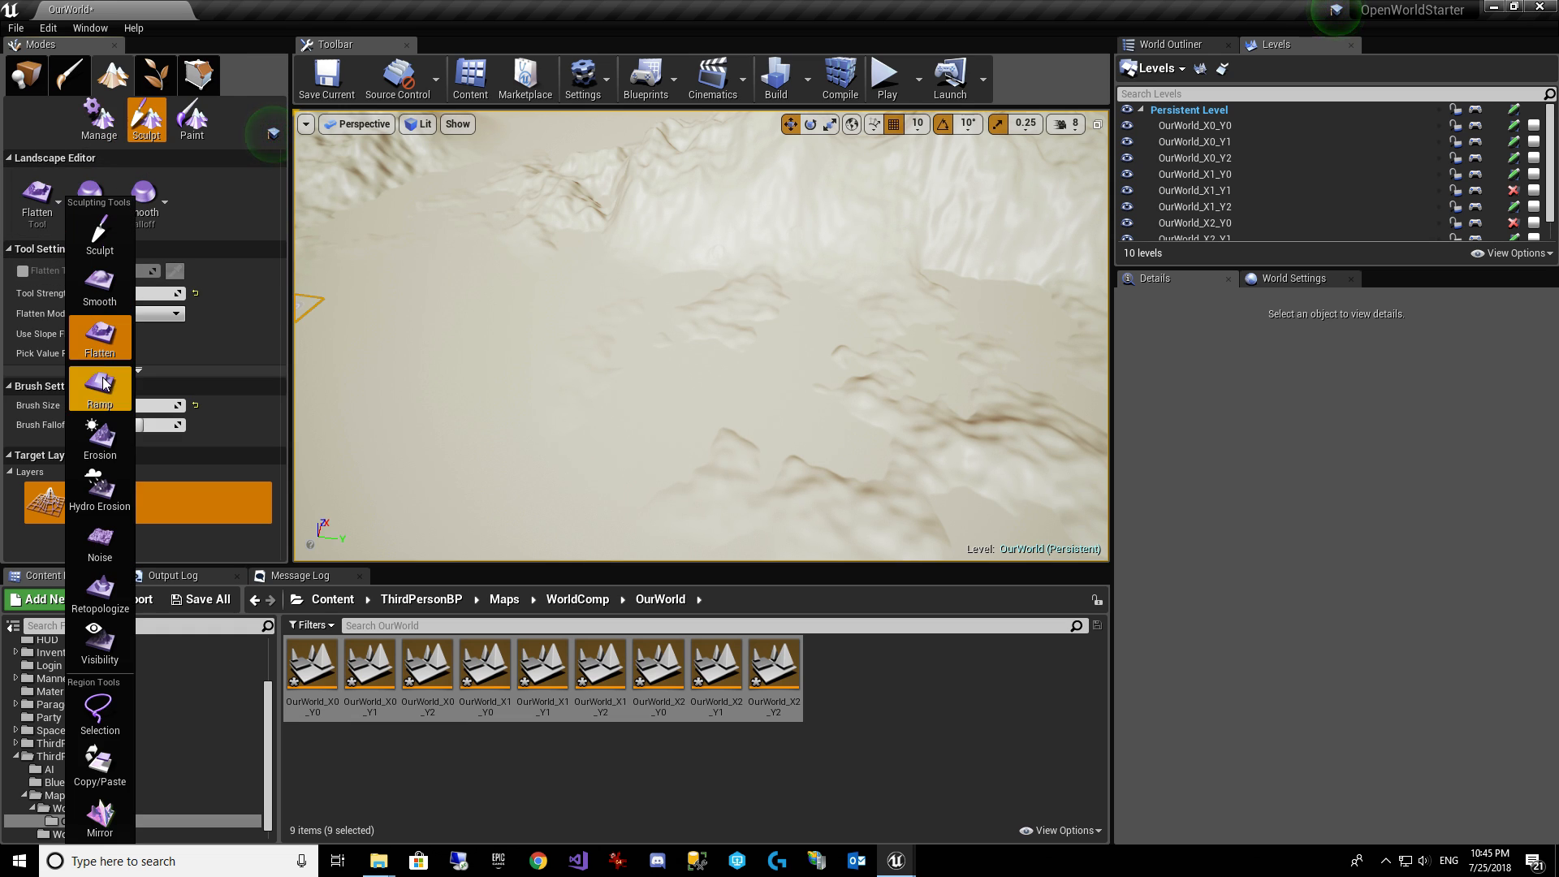
click(92, 440)
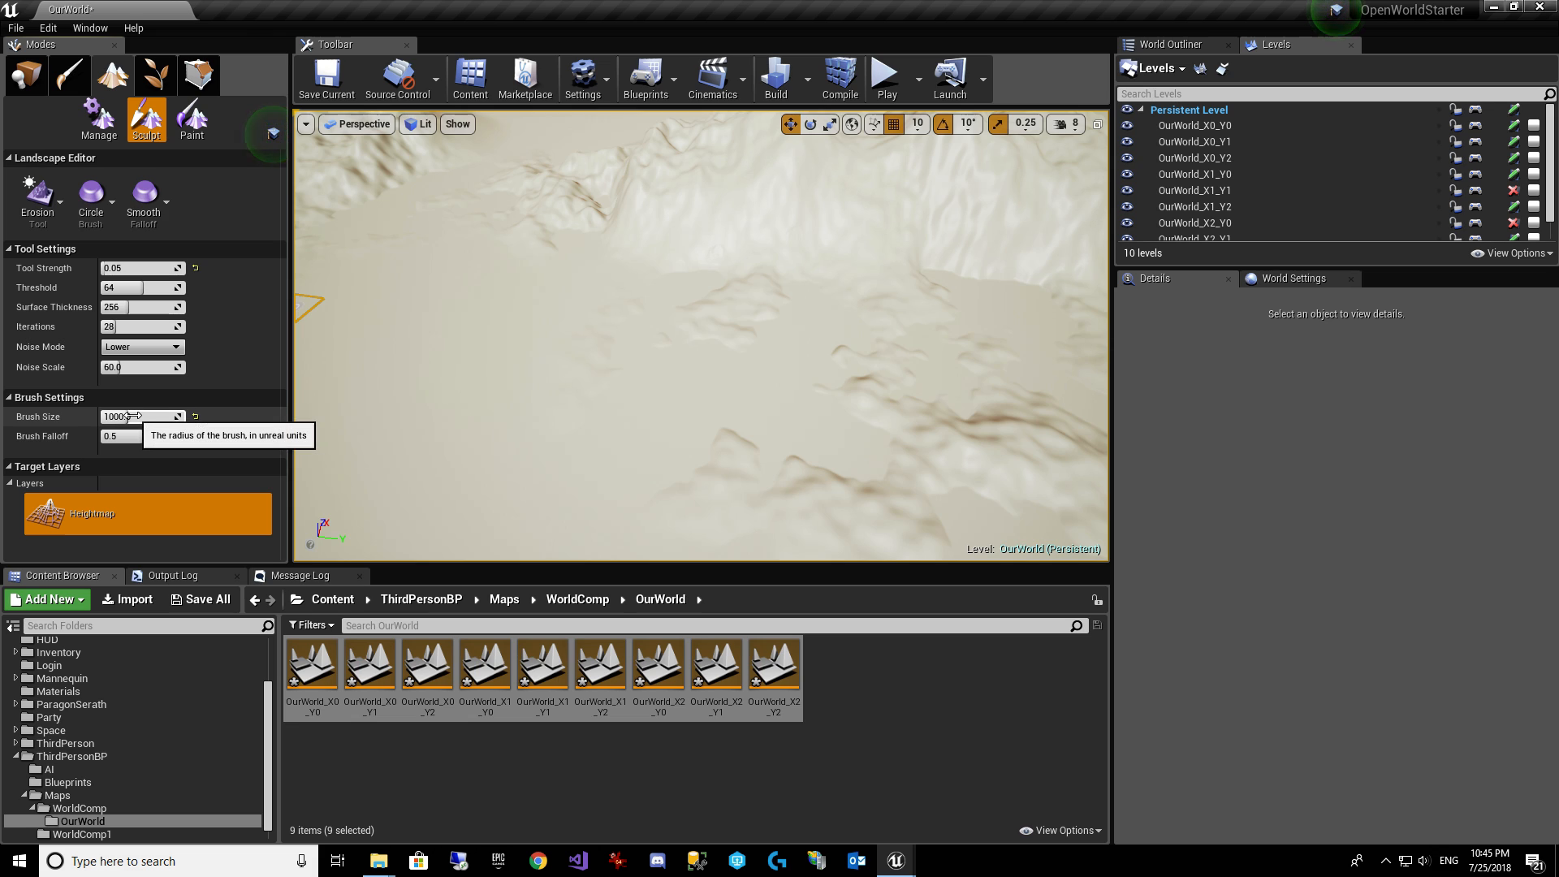
Set the Erosion tool strength to 0.3 and save all nine OurWorld tile levels.
click(135, 269)
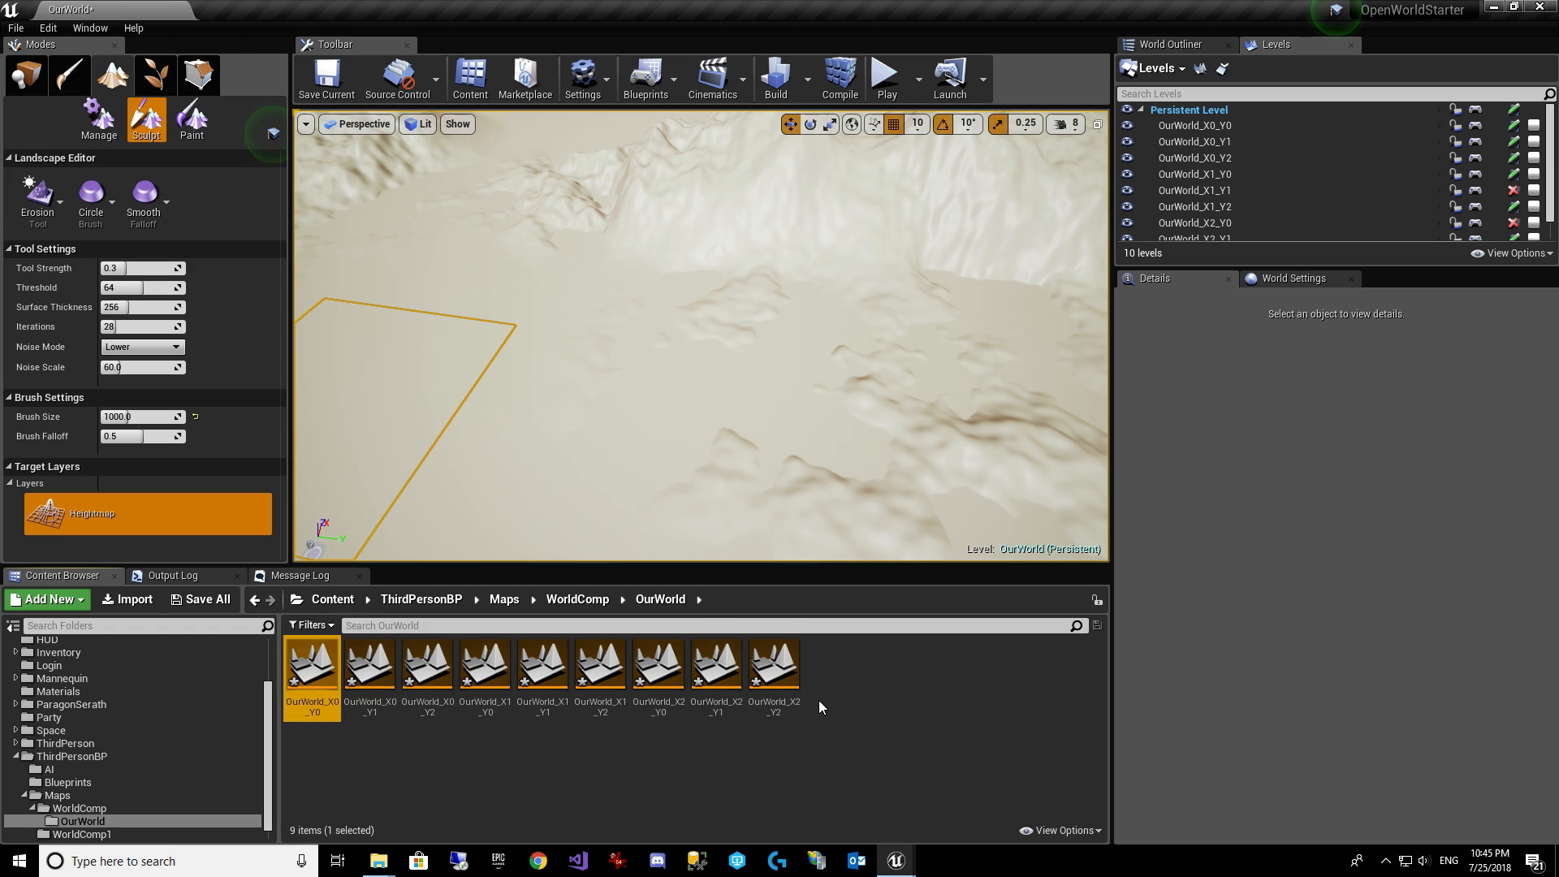
key(ctrl+s)
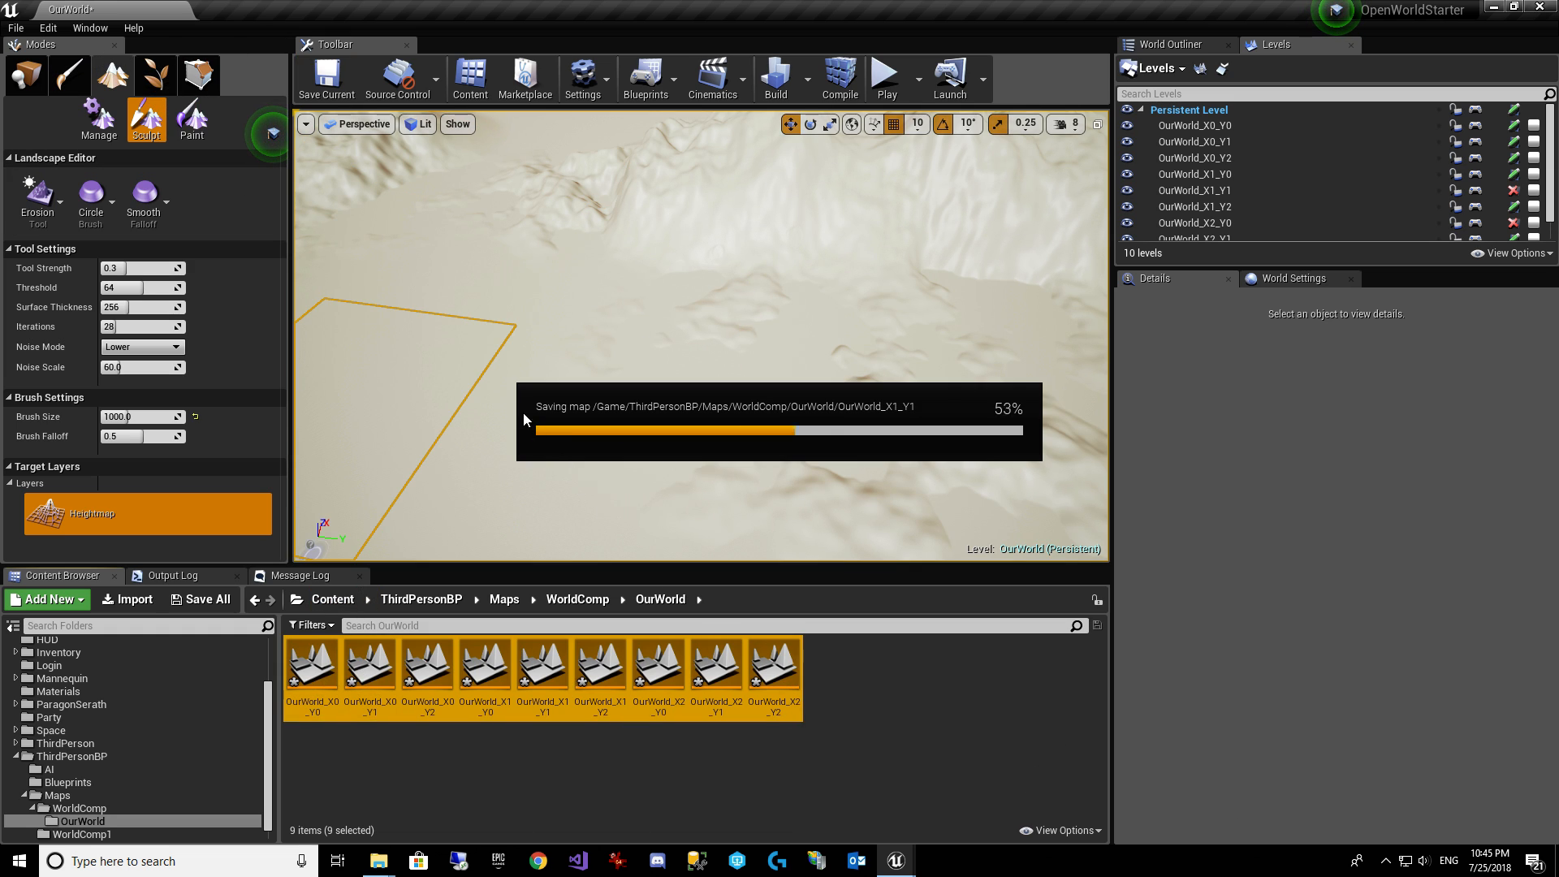
Select a landscape streaming proxy on the valley floor in Place mode, returning to landscape sculpting.
click(35, 78)
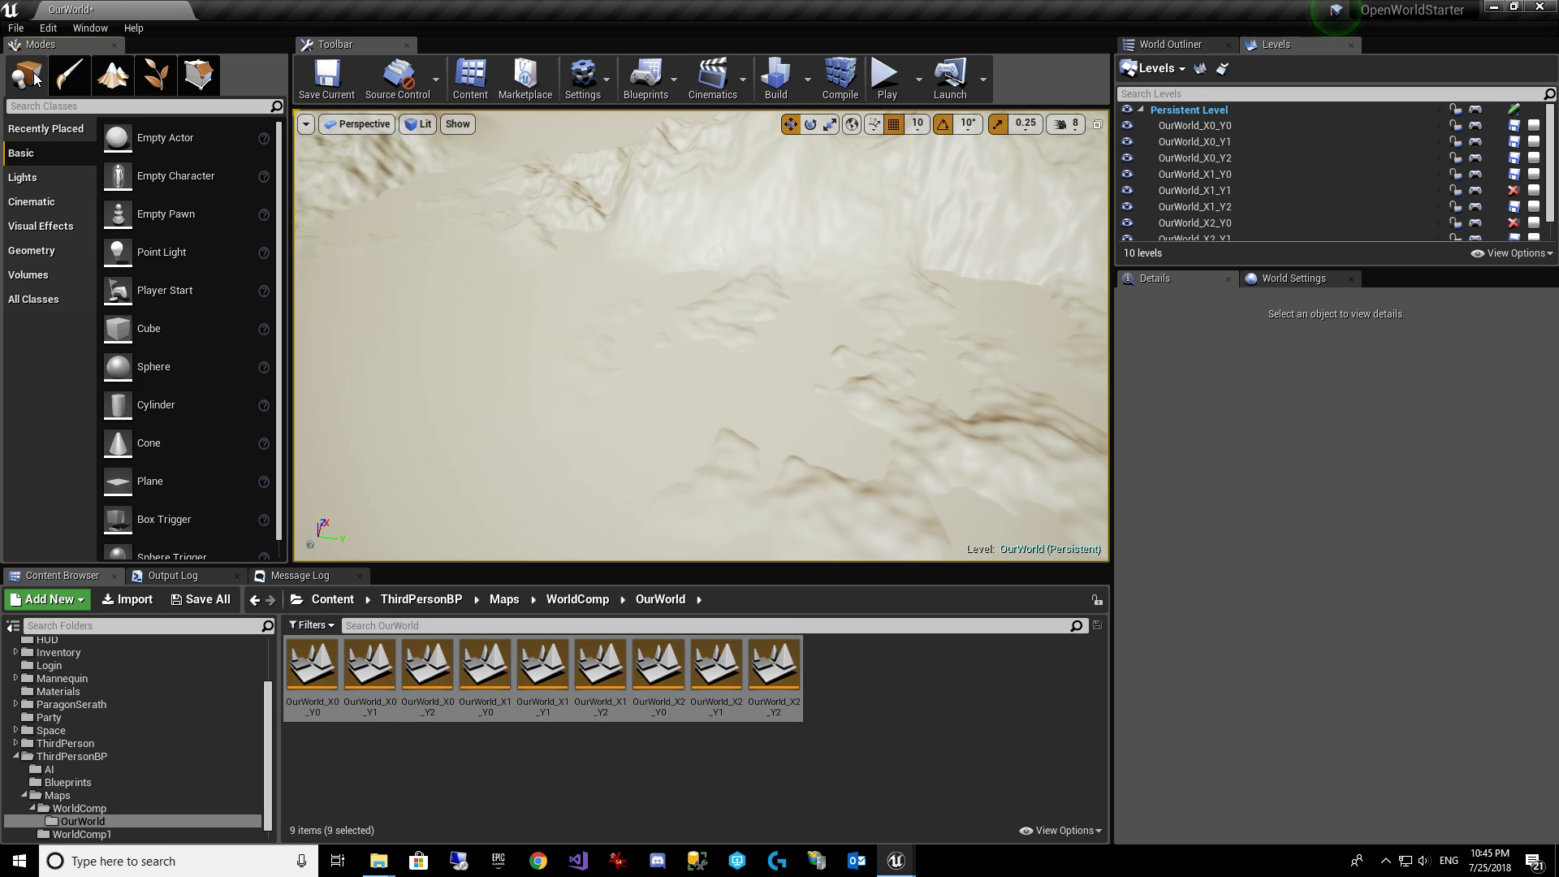
click(836, 198)
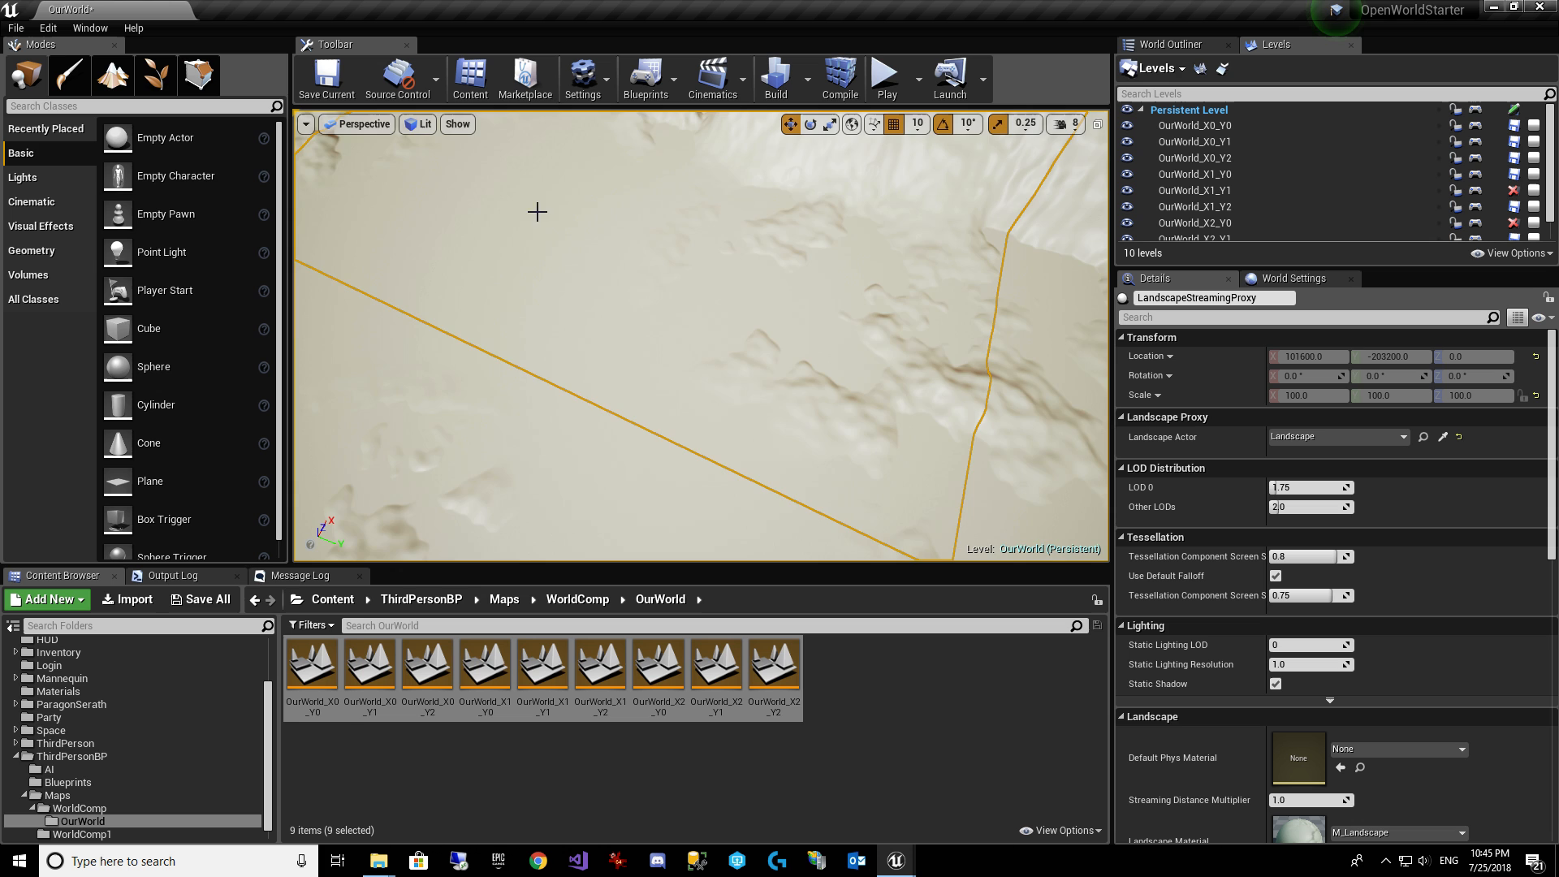
click(112, 86)
Erode a strip along the foot of the mountain slope with the 1000-unit brush.
right_drag(626, 249, 755, 236)
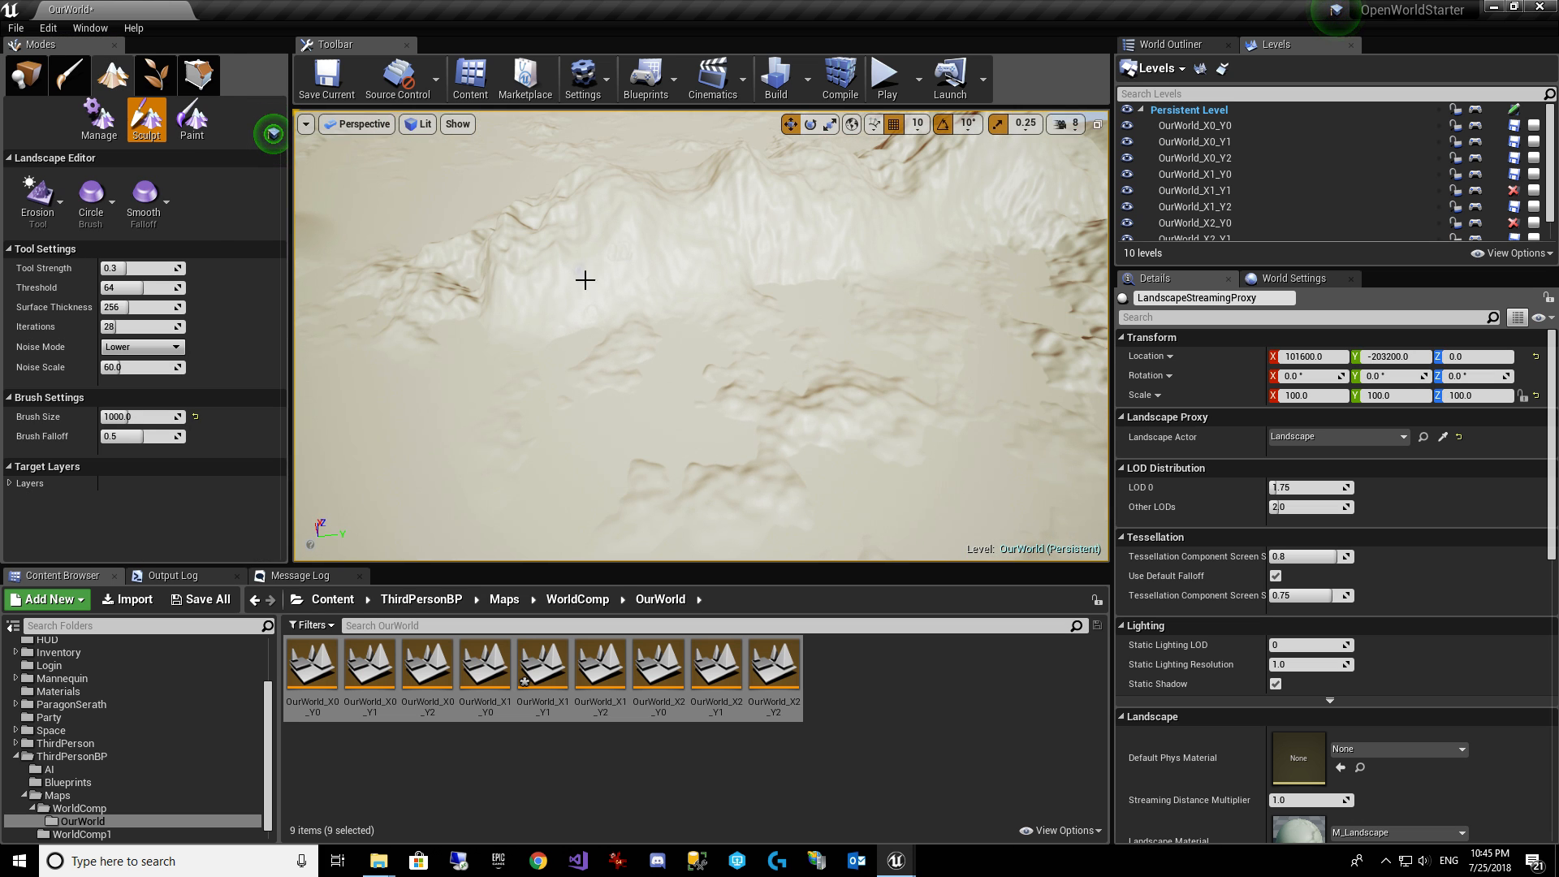
right_drag(586, 280, 698, 203)
right_drag(698, 325, 447, 259)
right_drag(922, 320, 861, 455)
click(687, 302)
right_drag(687, 302, 561, 203)
key(w)
mouse_move(696, 291)
right_down()
mouse_move(703, 272)
mouse_move(678, 243)
mouse_move(625, 243)
mouse_move(585, 268)
mouse_move(804, 333)
mouse_move(837, 317)
mouse_move(772, 294)
right_up()
key(s)
key(w)
drag(772, 294, 595, 294)
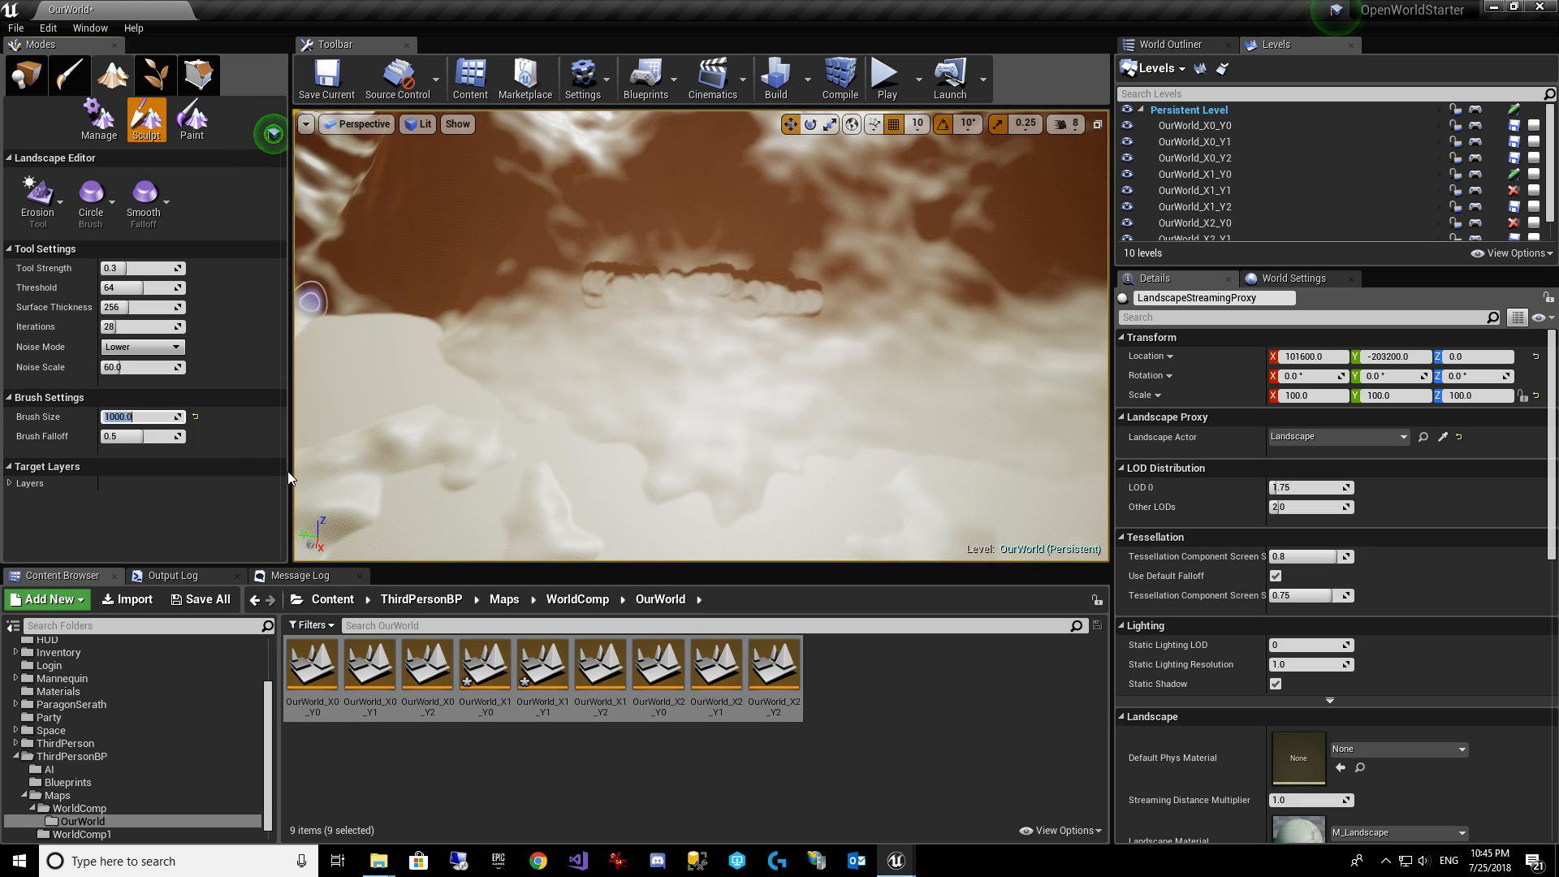
Set the erosion brush size to 2000 and erode the full length of the mountain's foot in several passes.
text(2000)
key(Return)
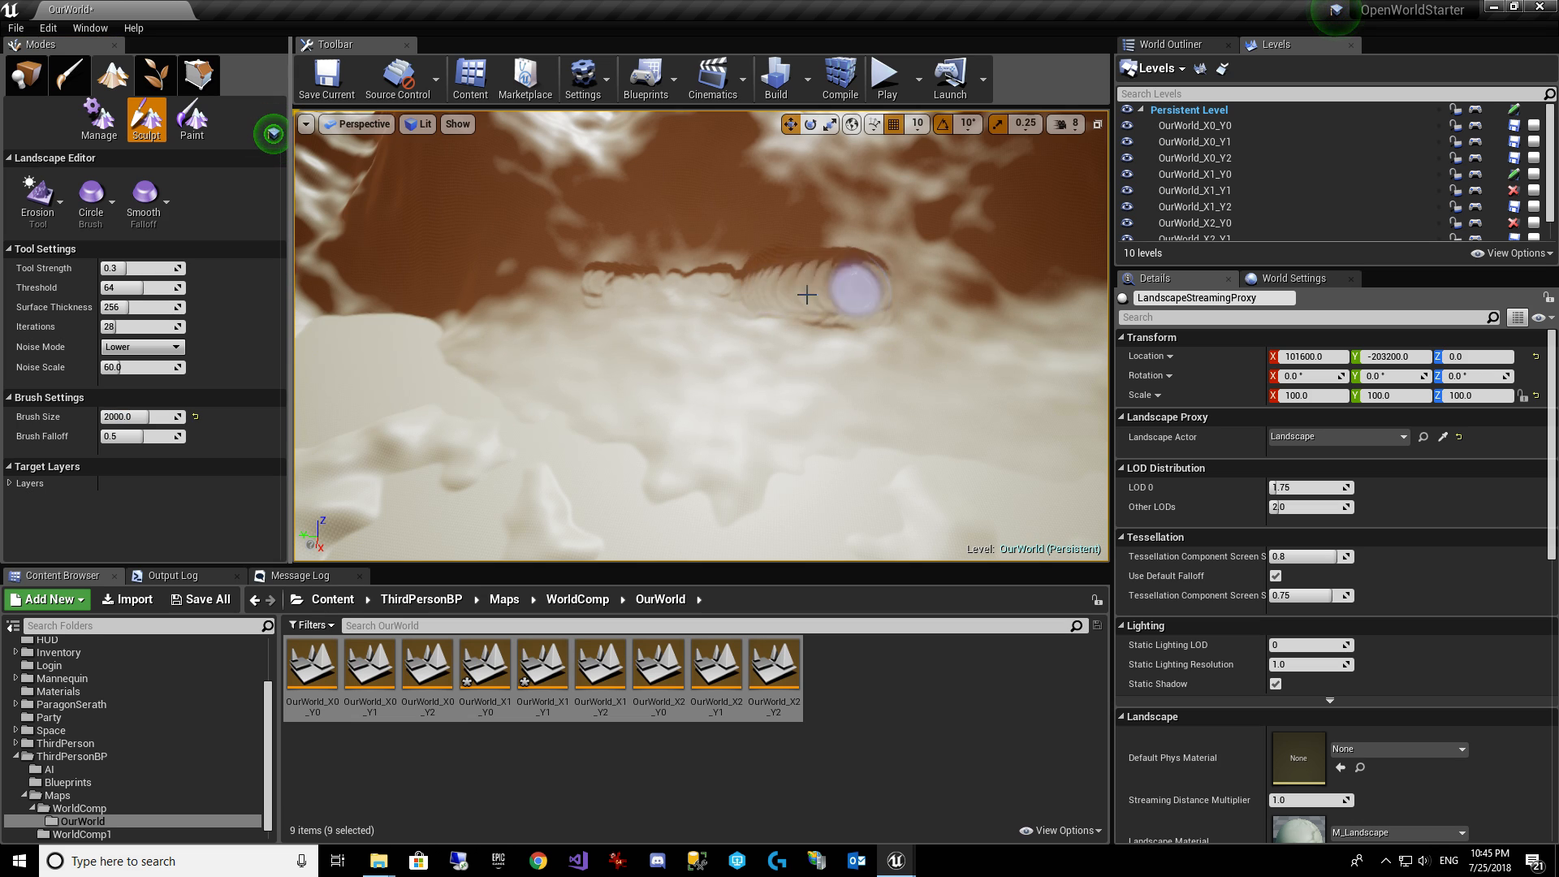
mouse_move(806, 294)
mouse_down()
mouse_move(876, 297)
mouse_move(463, 303)
mouse_up()
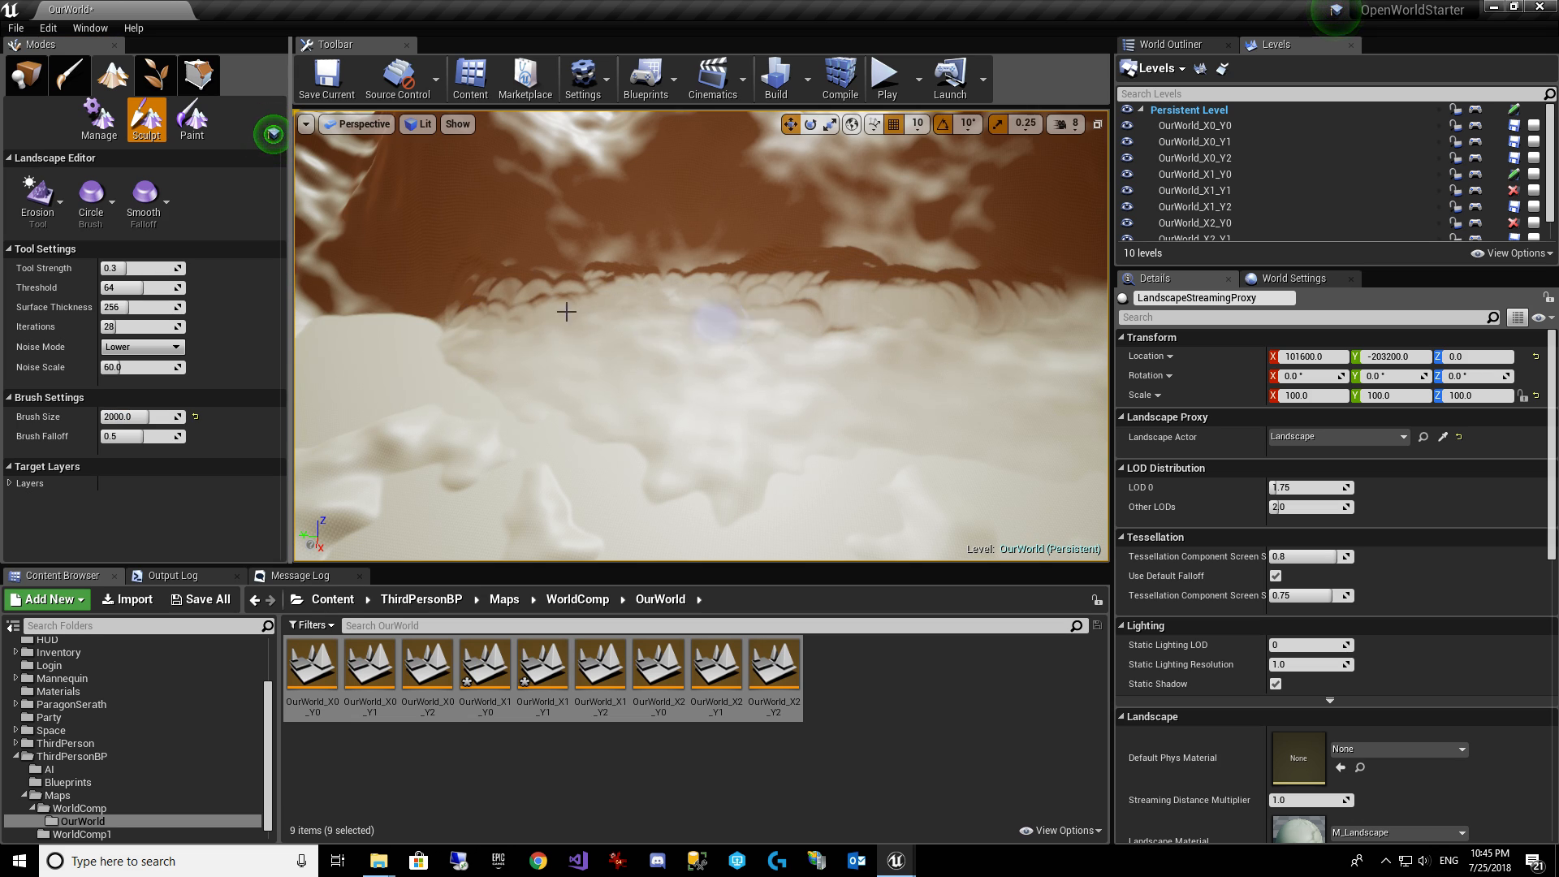
mouse_move(566, 311)
mouse_down()
mouse_move(487, 297)
mouse_move(932, 282)
mouse_move(1027, 306)
mouse_up()
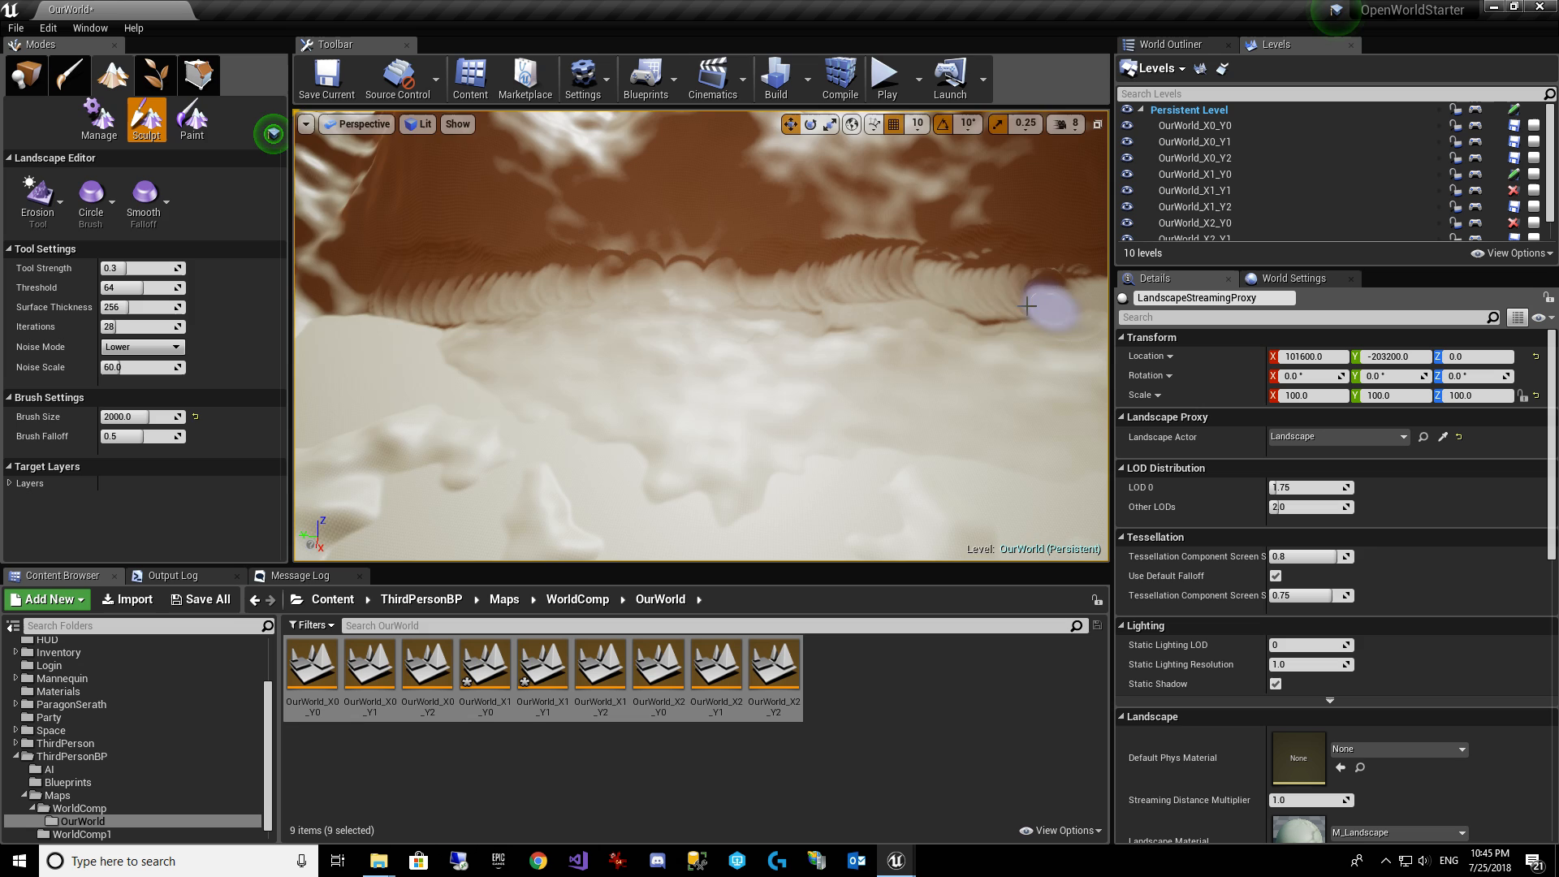
right_drag(1027, 306, 784, 289)
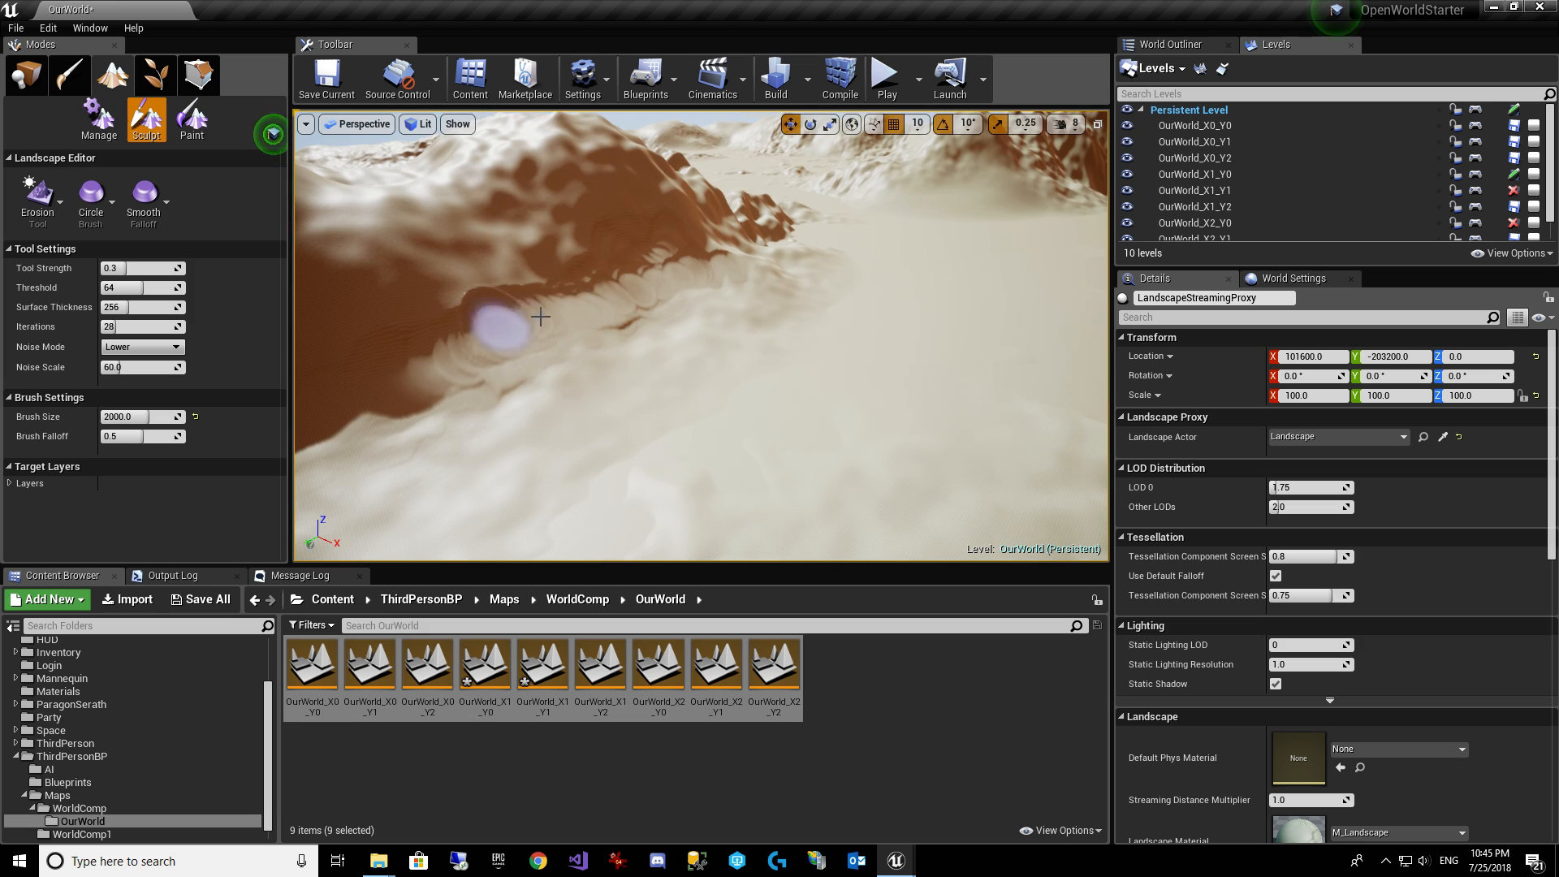
mouse_move(540, 316)
mouse_down()
mouse_move(467, 327)
mouse_move(699, 284)
mouse_up()
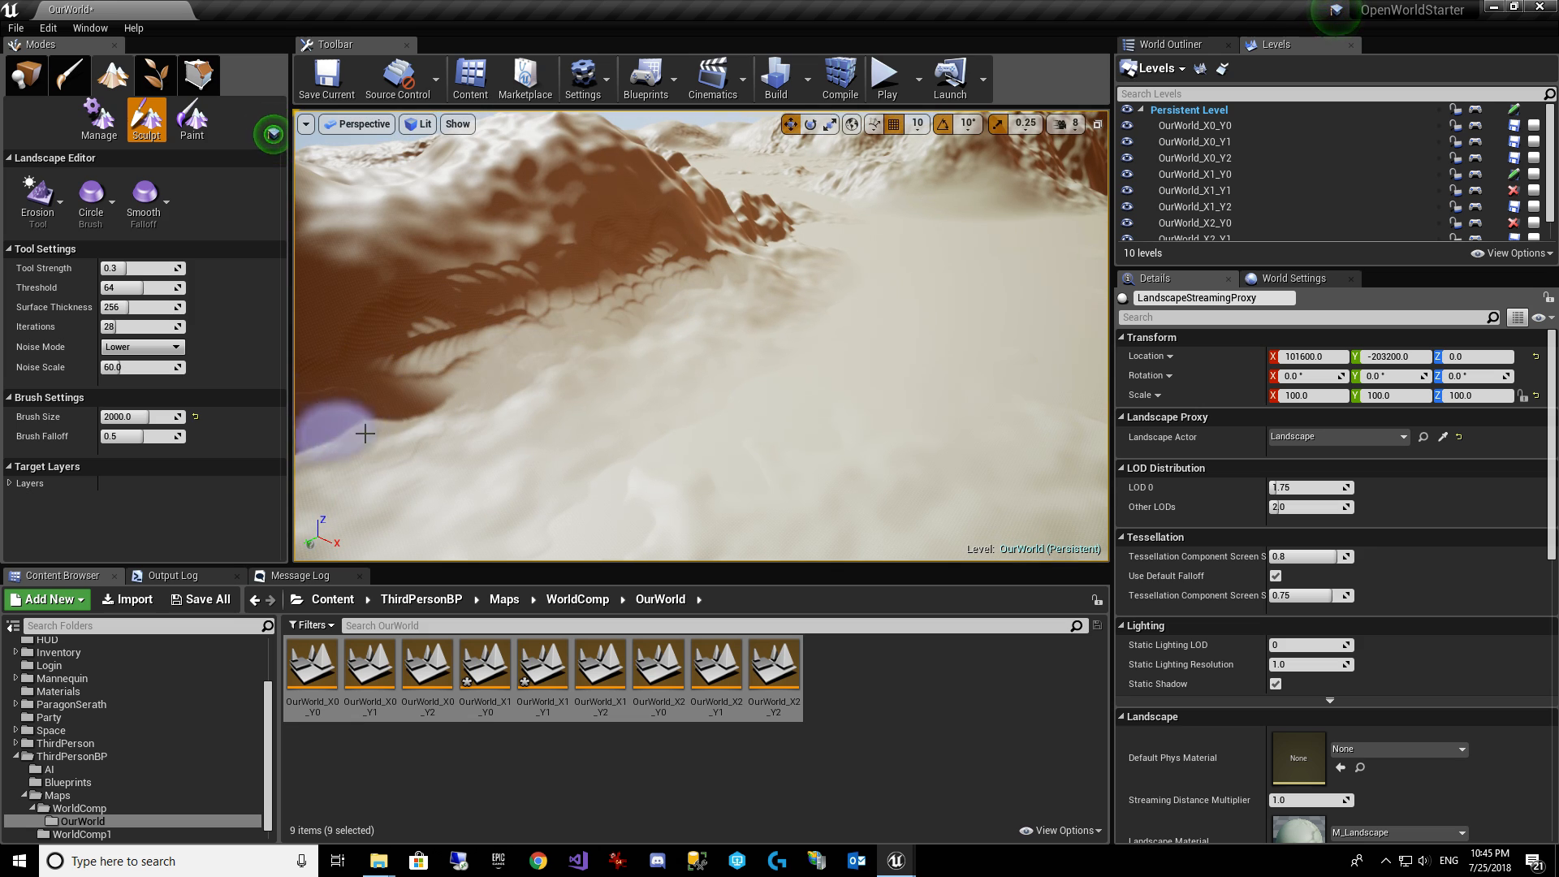
Switch to the Smooth tool and set its brush size to 3000.
click(37, 195)
click(104, 278)
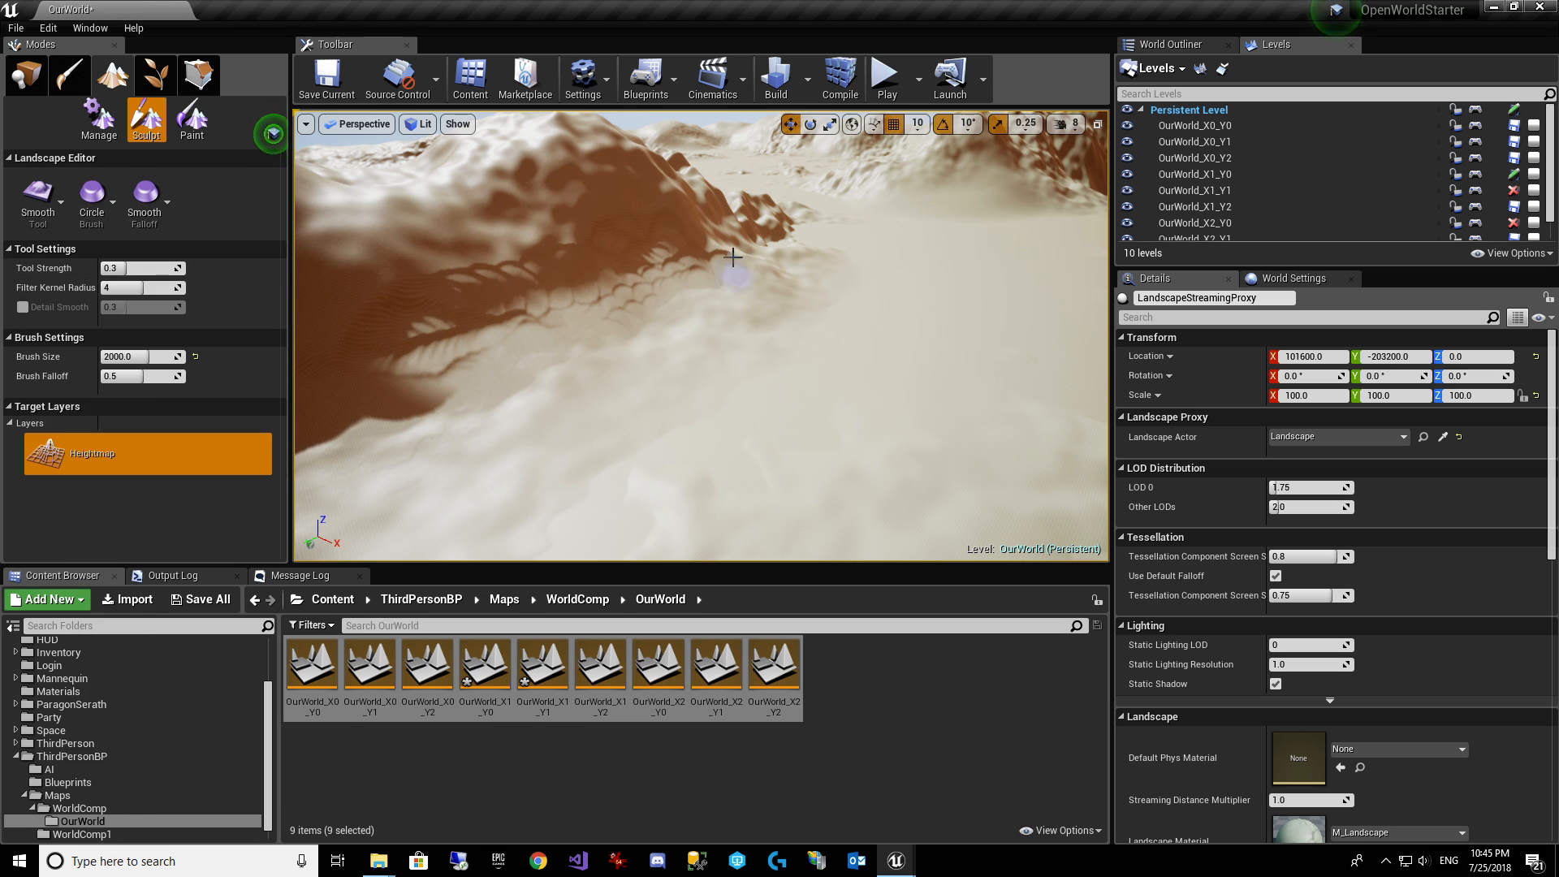
click(143, 354)
text(3000)
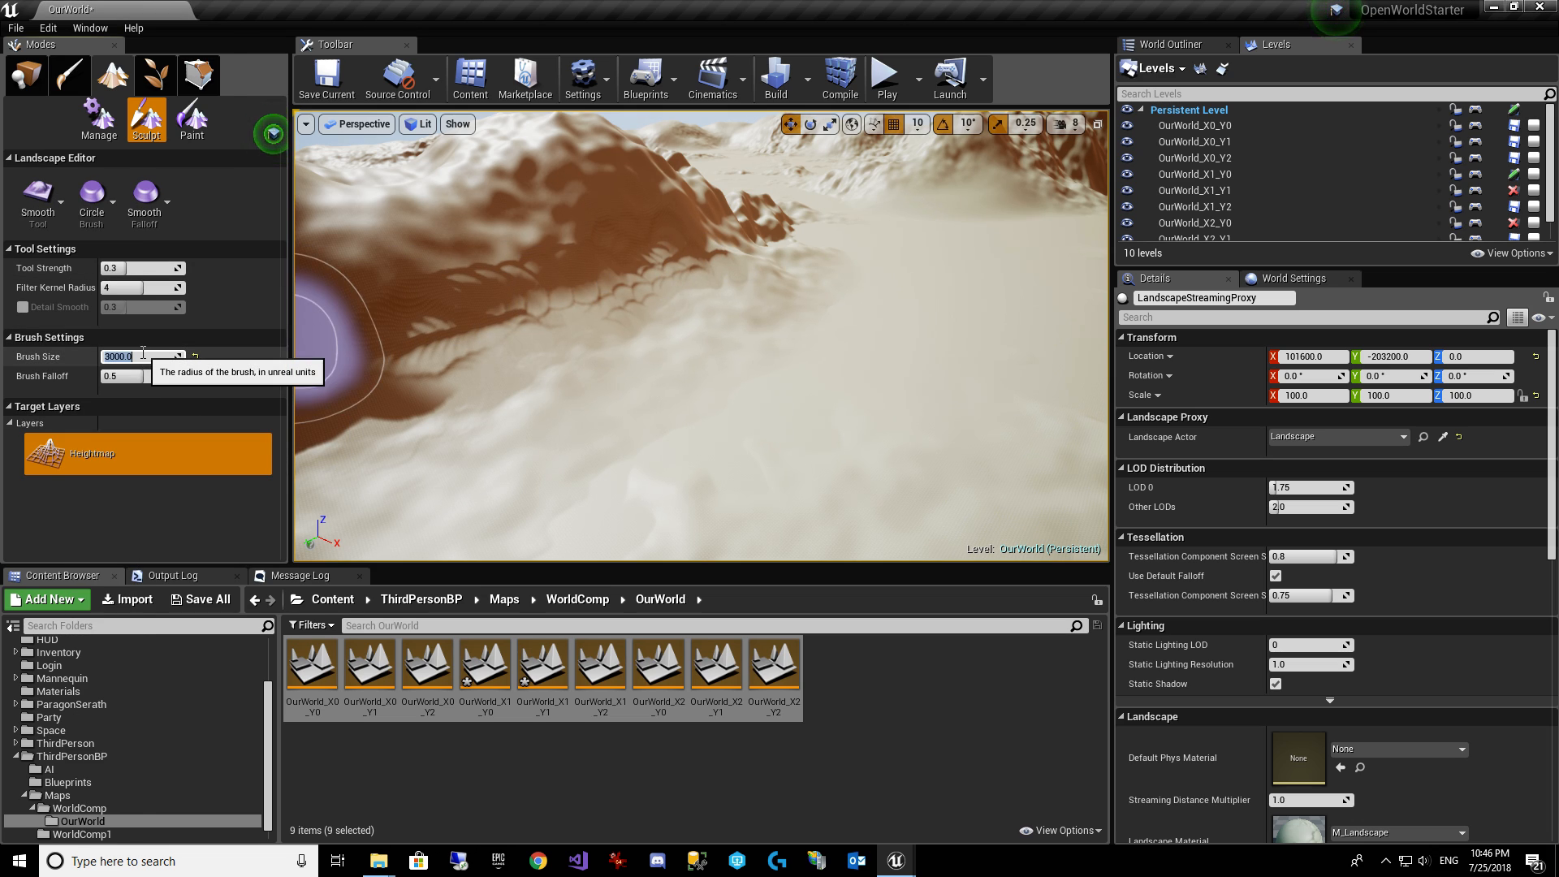
key(Return)
Leave landscape sculpting for Place mode and save the current OurWorld level.
right_drag(348, 378, 299, 378)
right_drag(771, 414, 759, 333)
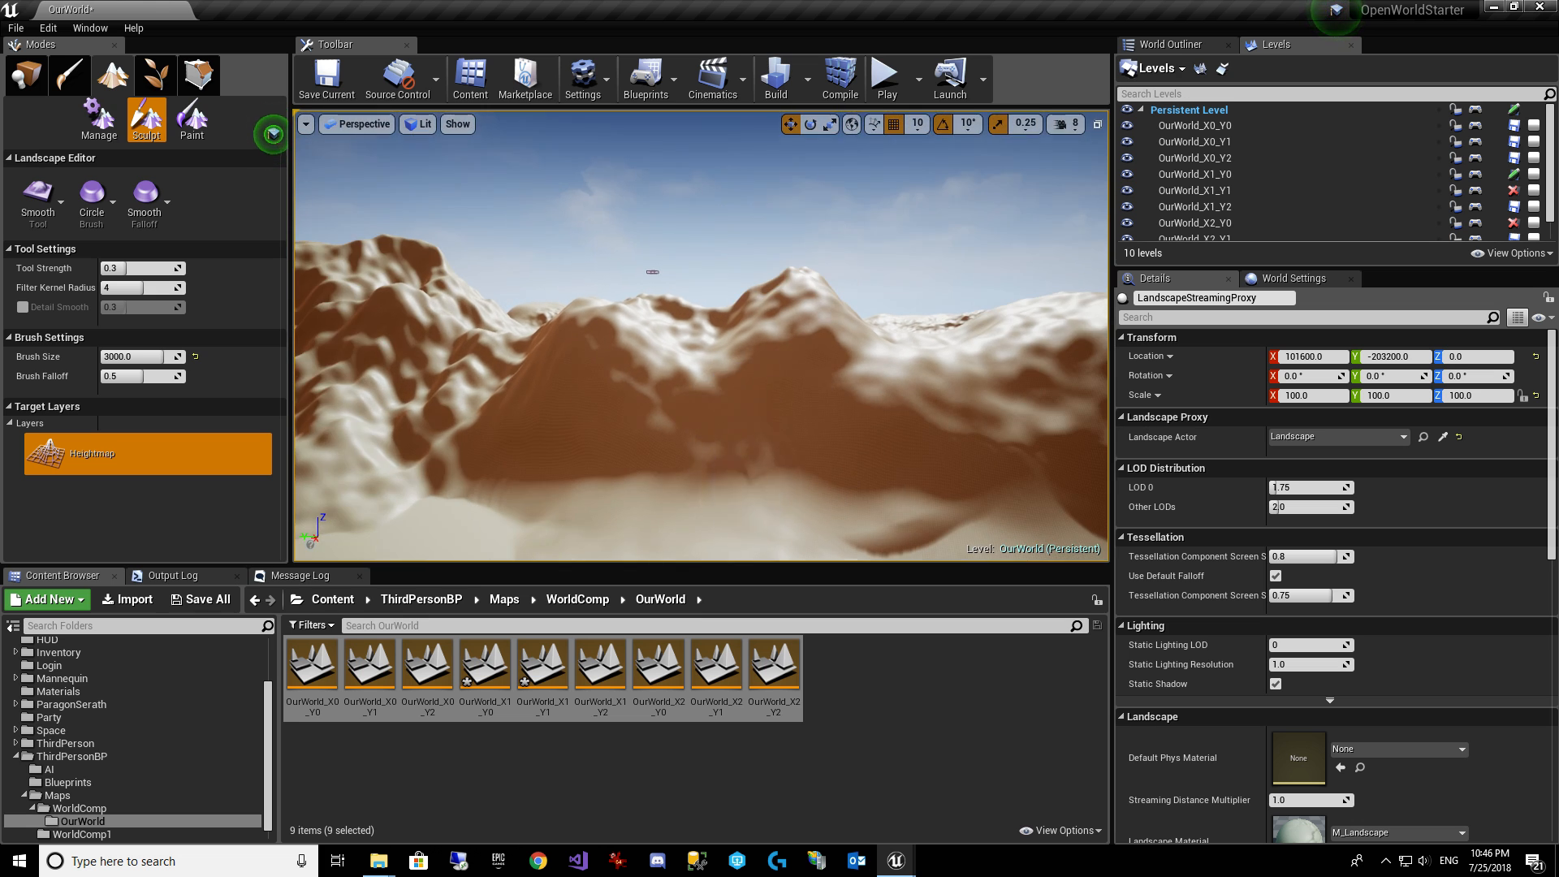
mouse_move(651, 271)
right_down()
mouse_move(779, 313)
mouse_move(617, 252)
mouse_move(626, 384)
mouse_move(751, 378)
mouse_move(831, 407)
right_up()
mouse_move(578, 398)
right_down()
mouse_move(755, 361)
mouse_move(820, 313)
mouse_move(771, 318)
mouse_move(702, 370)
mouse_move(641, 333)
mouse_move(568, 357)
mouse_move(520, 345)
mouse_move(735, 297)
mouse_move(836, 322)
right_up()
key(w)
key(w)
key(w)
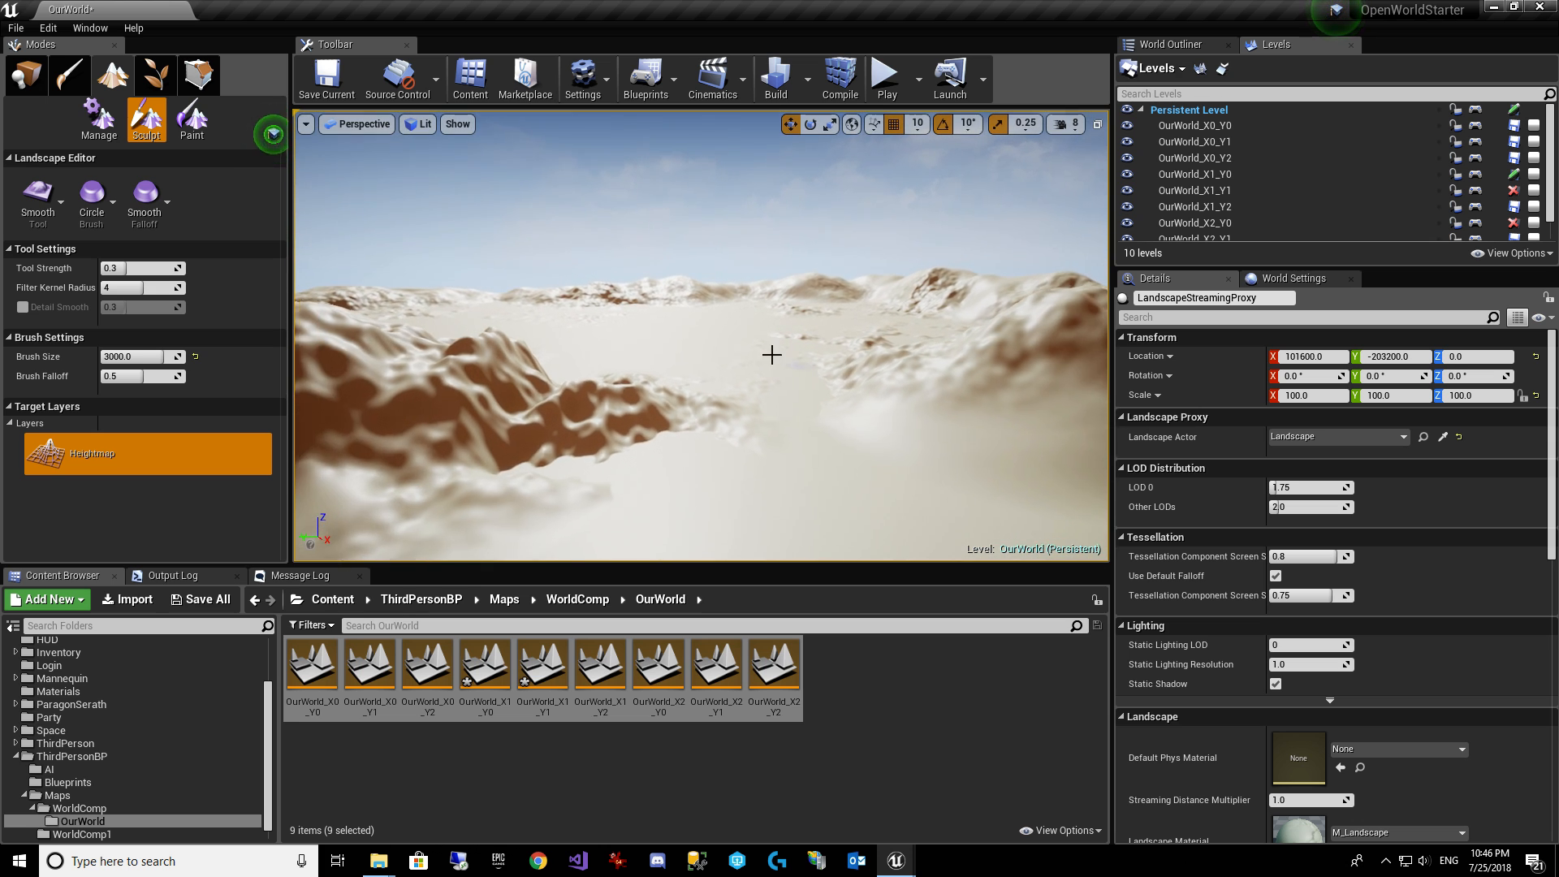
click(26, 81)
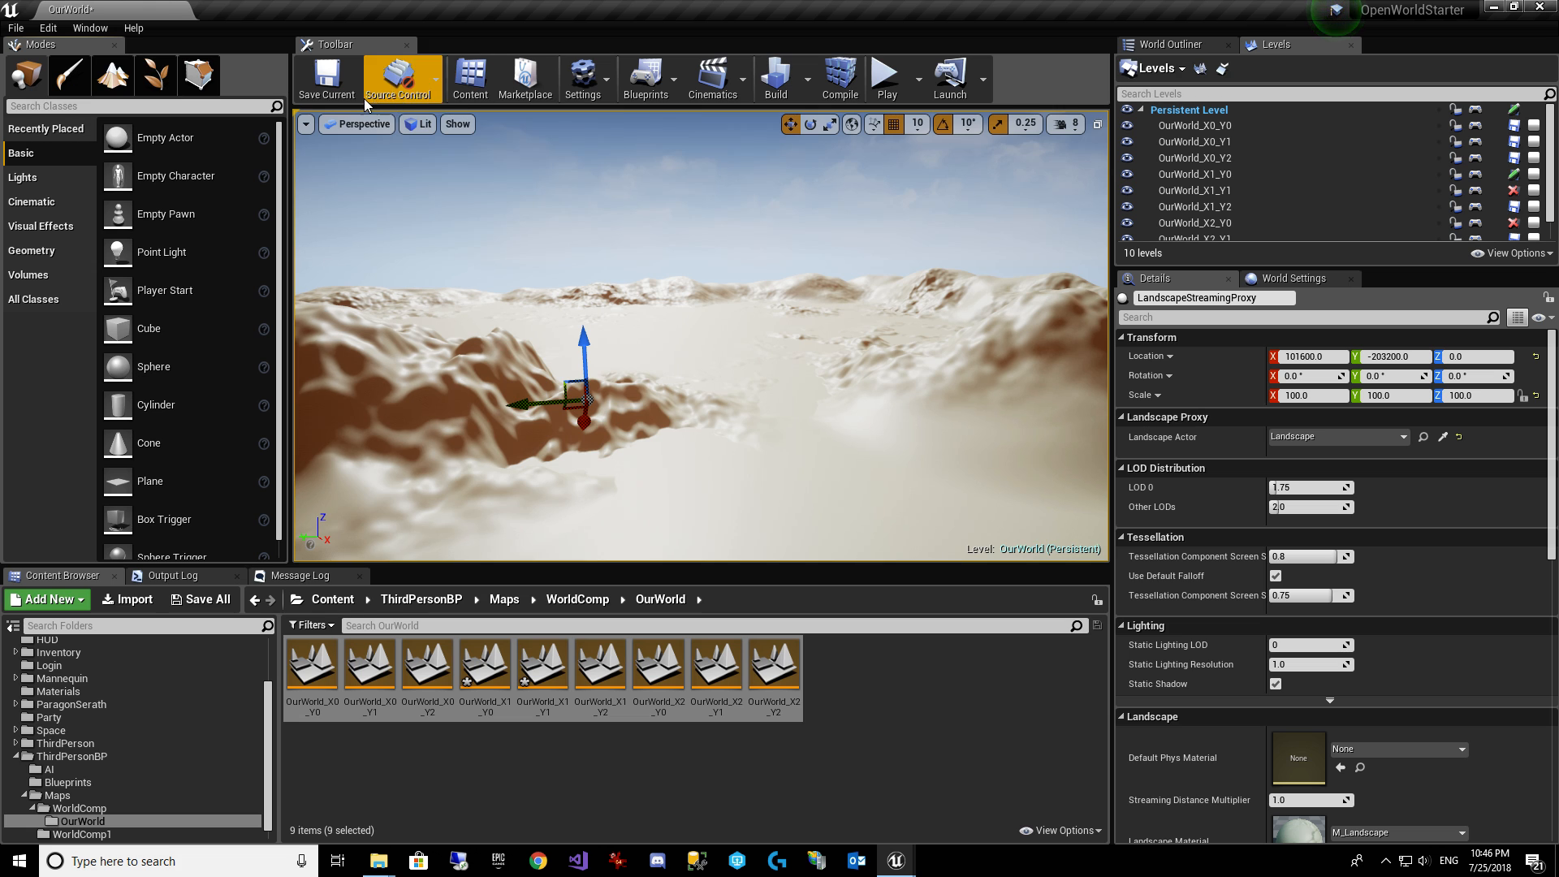
click(341, 86)
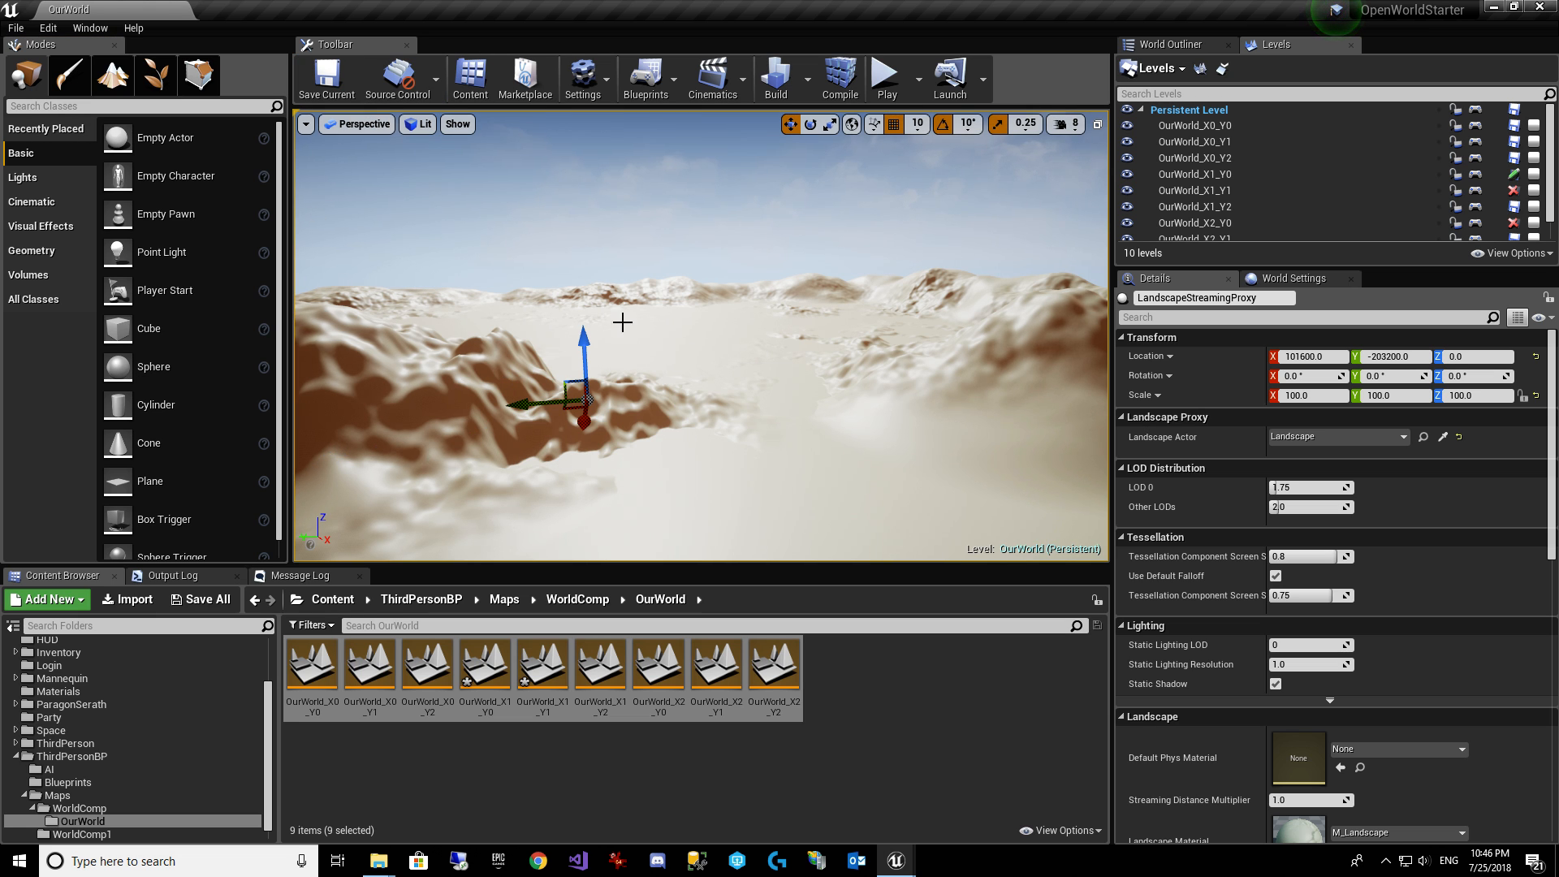
Place an Empty Actor on the valley floor near X 163220, Y -175830 and raise it to Z -25560.
key(w)
right_drag(623, 323, 706, 303)
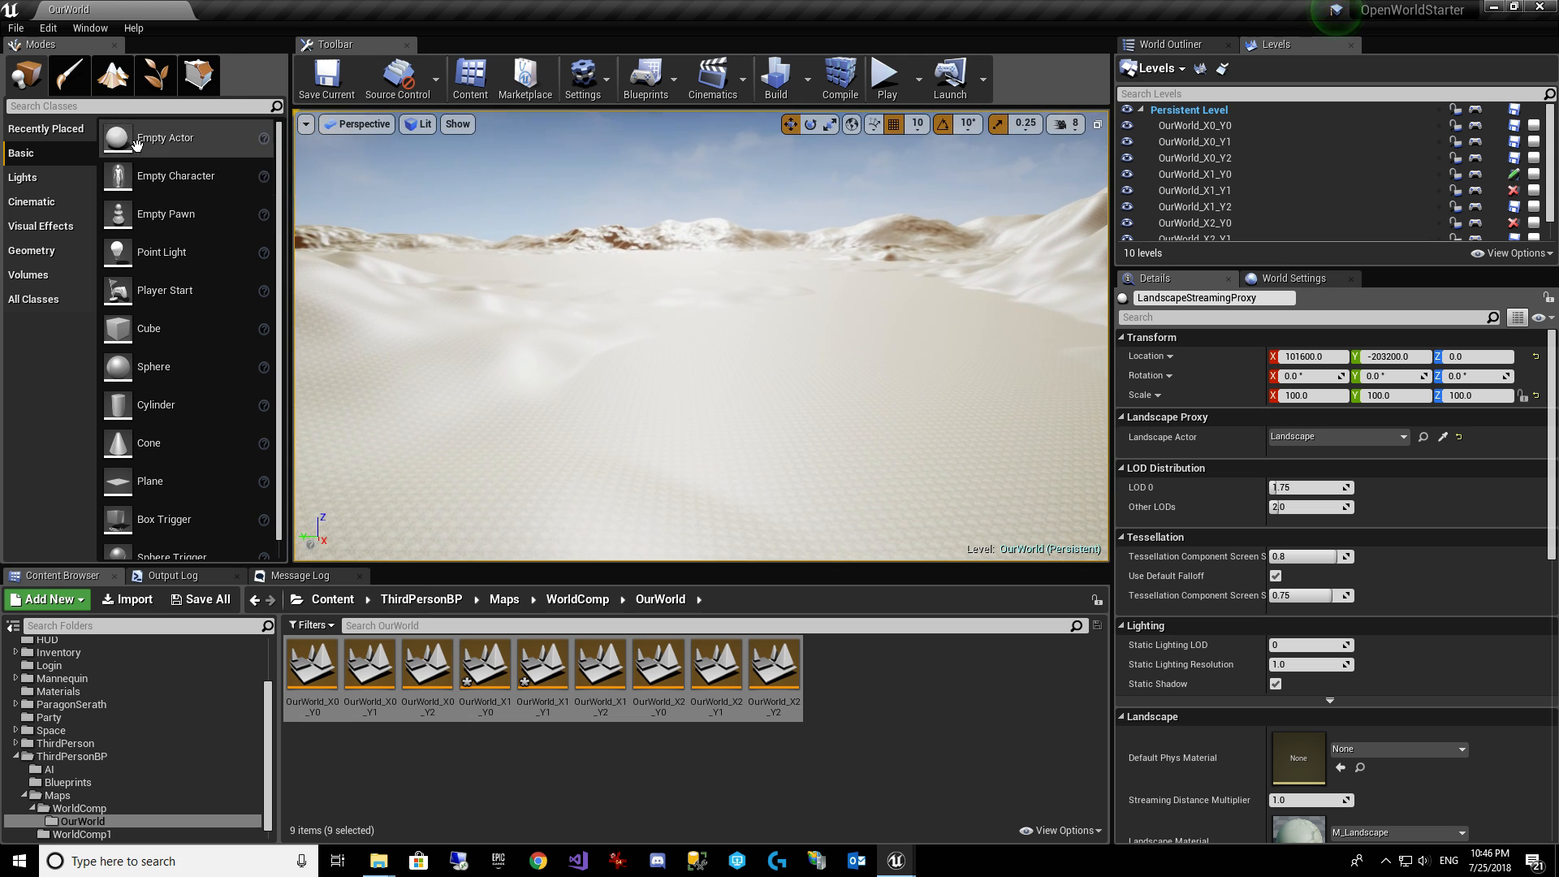
drag(136, 143, 668, 348)
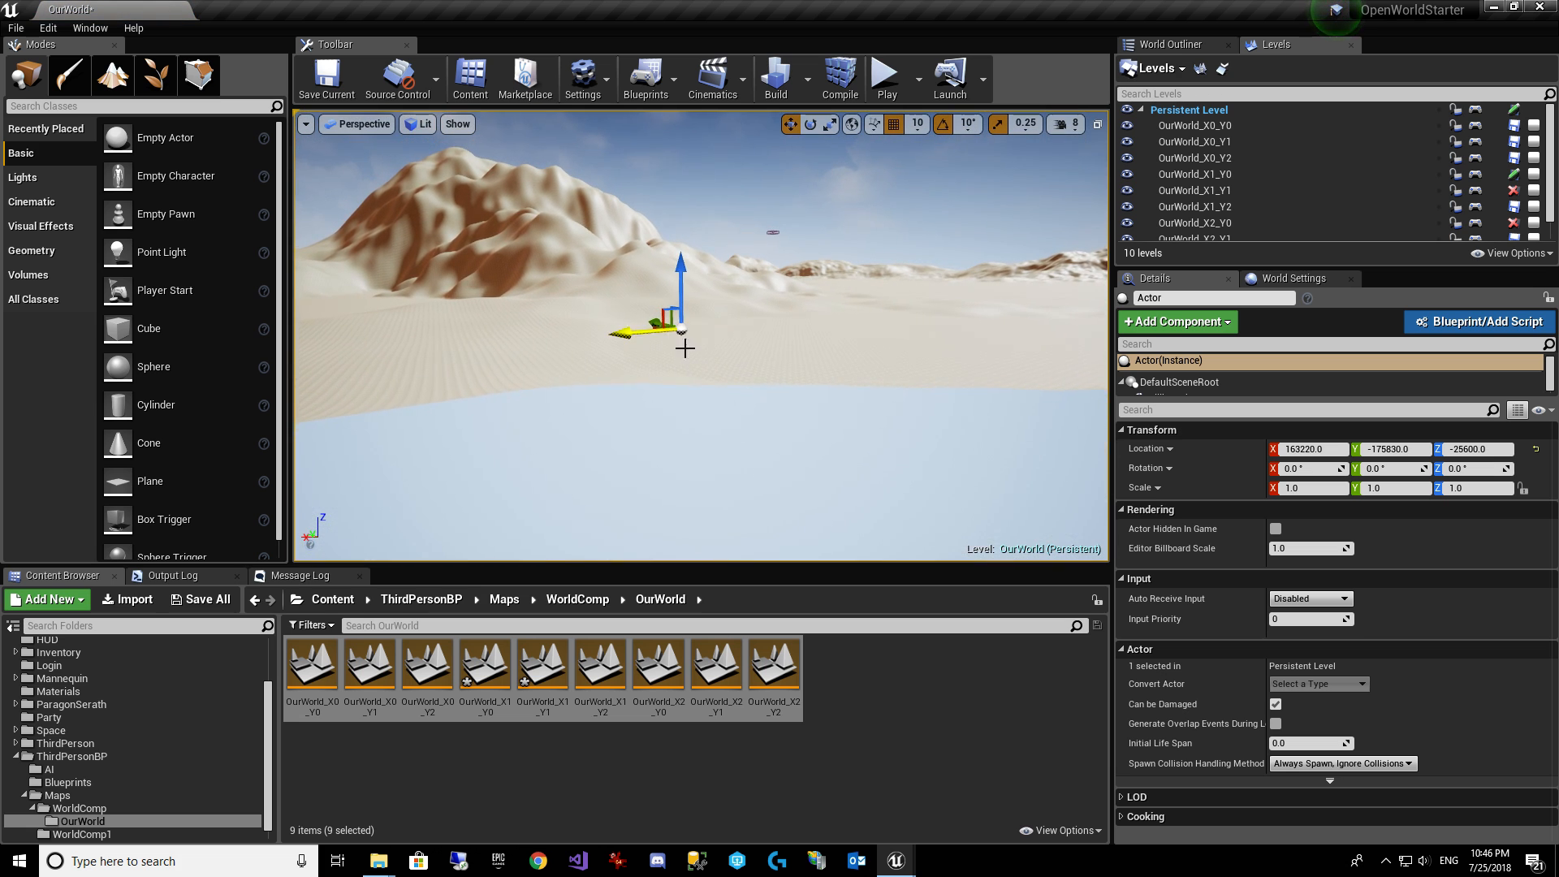
right_drag(701, 337, 650, 351)
key(w)
Save the modified tile levels OurWorld_X1_Y0 and OurWorld_X1_Y1.
click(485, 667)
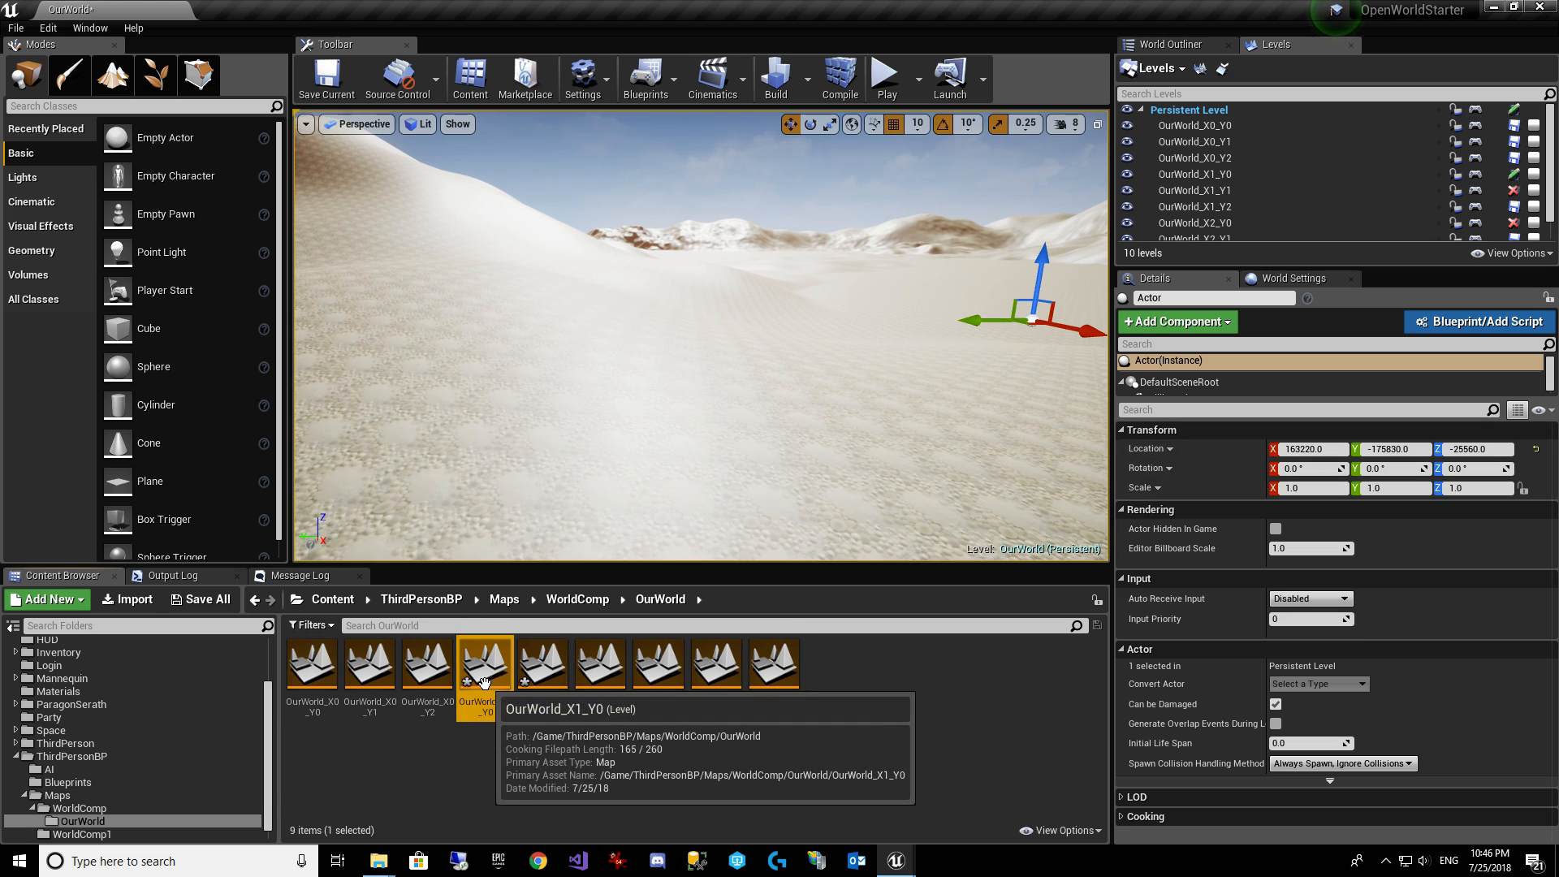
ctrl+click(542, 668)
key(ctrl+s)
Open the ThirdPersonGameMode blueprint from the Blueprints folder and arrange its window so the actor's location stays visible beside it.
scroll(97, 786, down, 1)
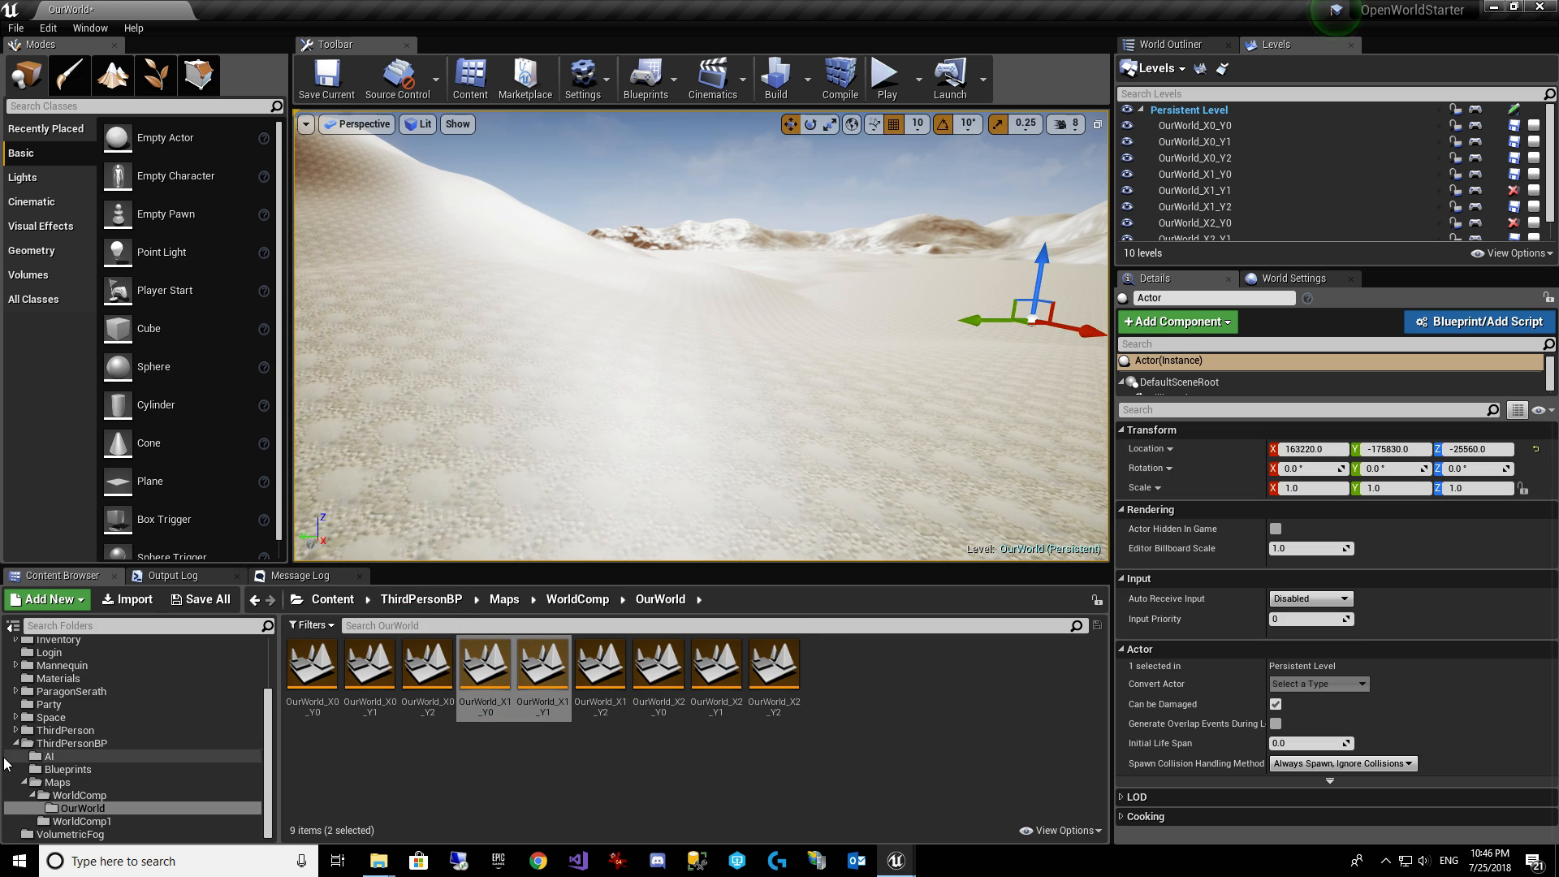
click(67, 769)
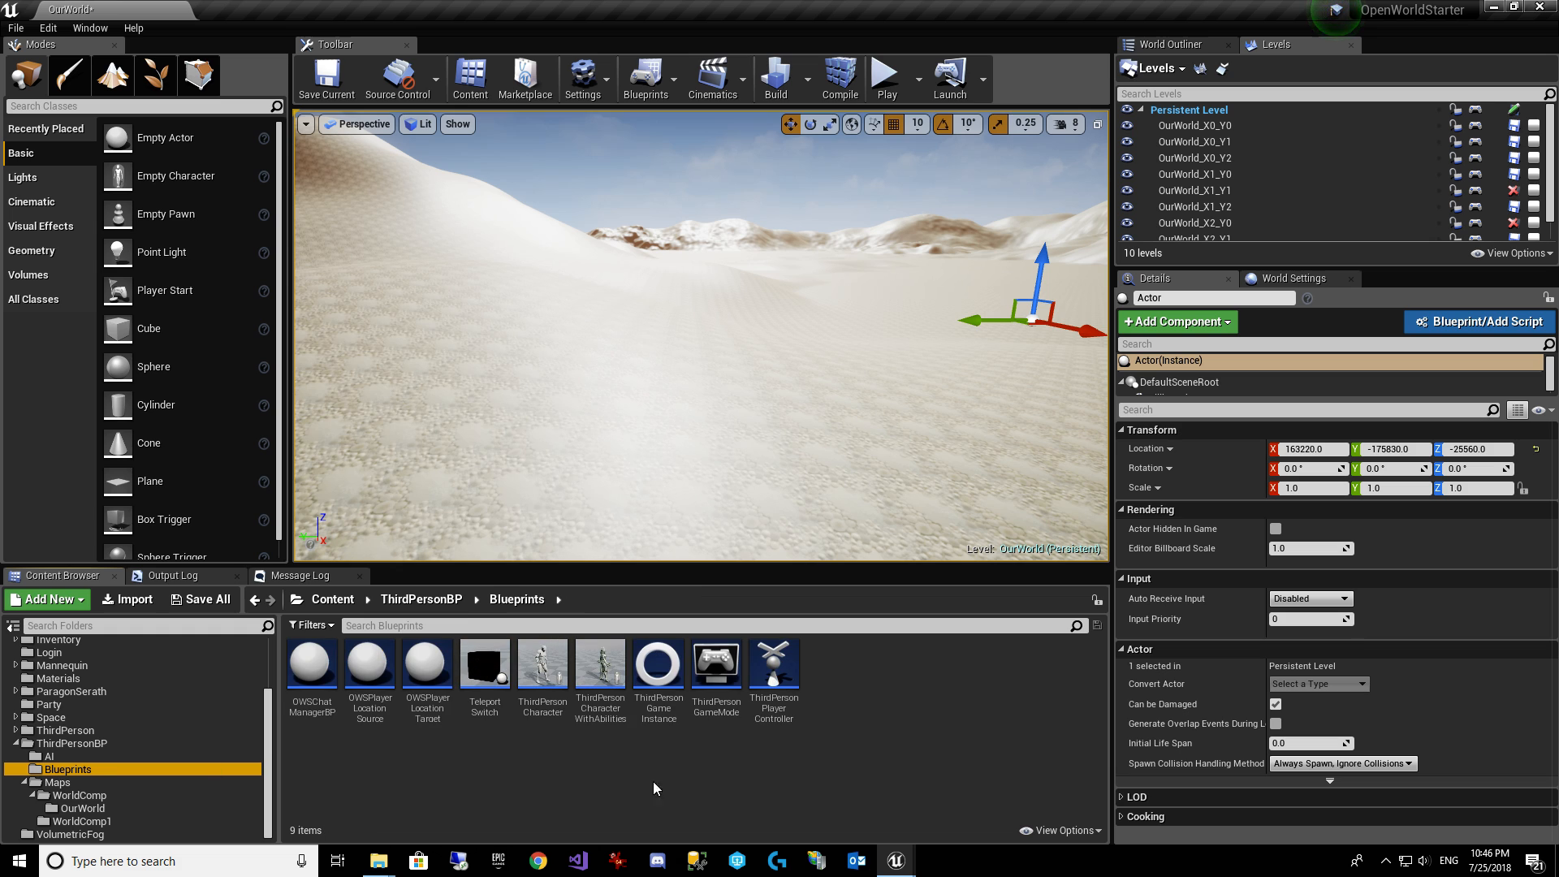
double_click(710, 681)
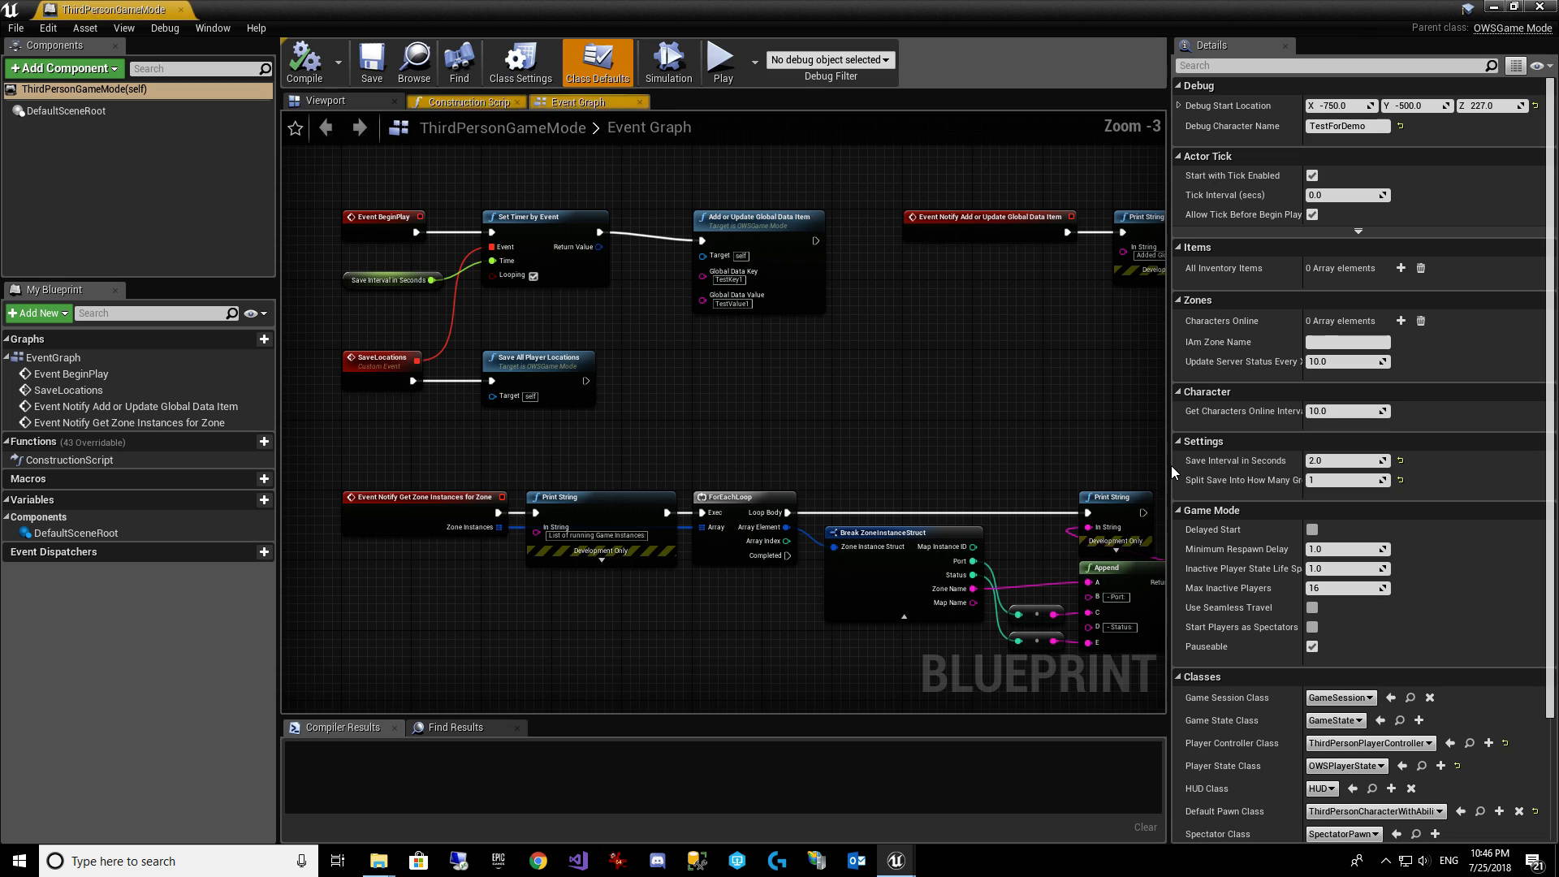
drag(1366, 13, 281, 21)
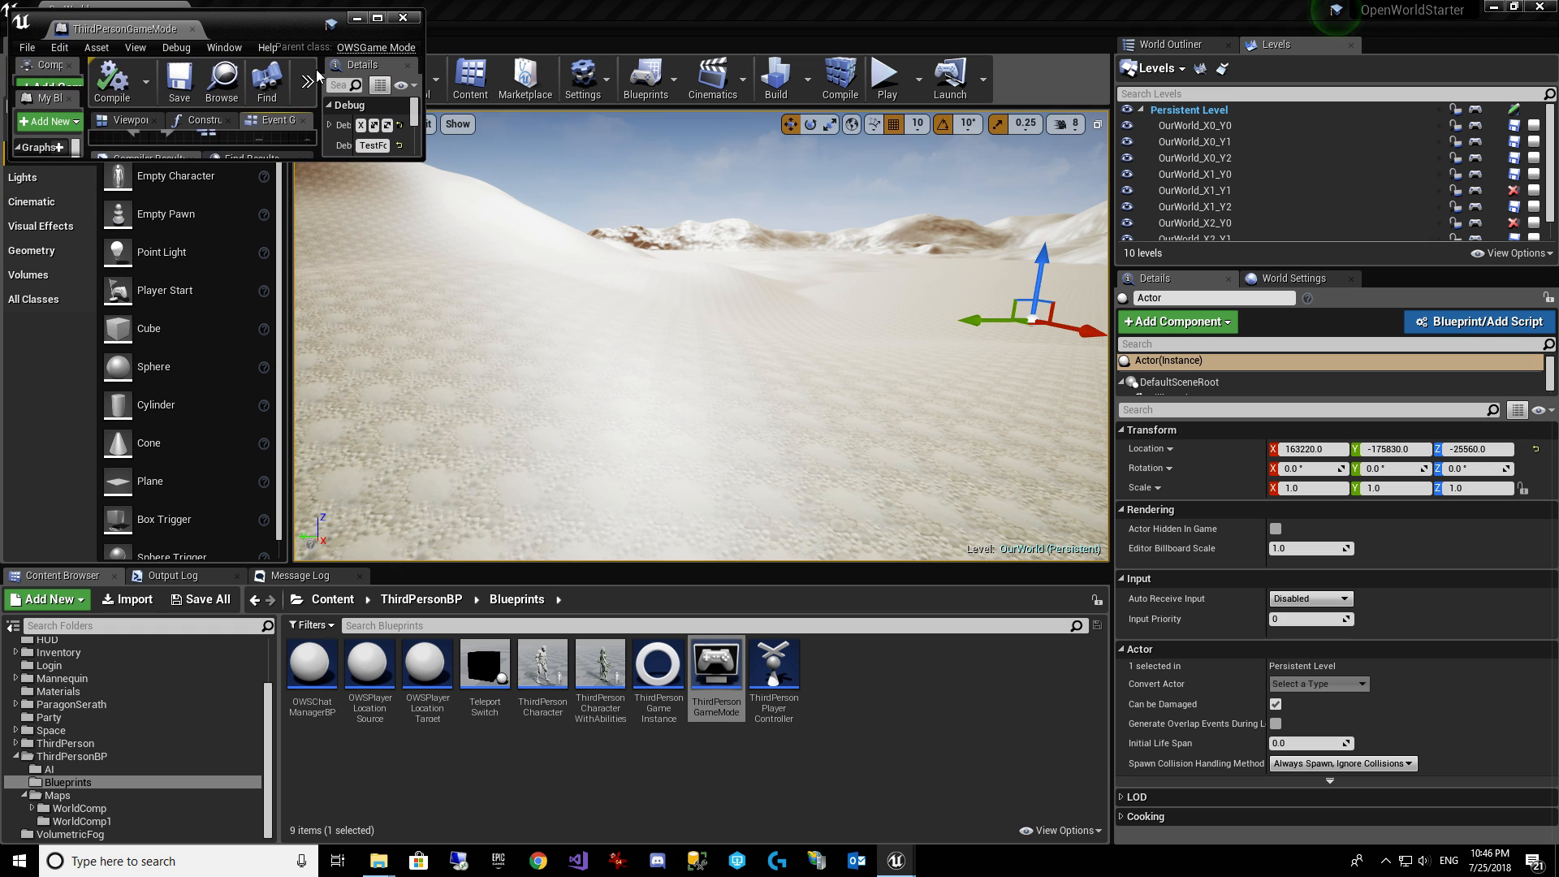
drag(423, 160, 1263, 853)
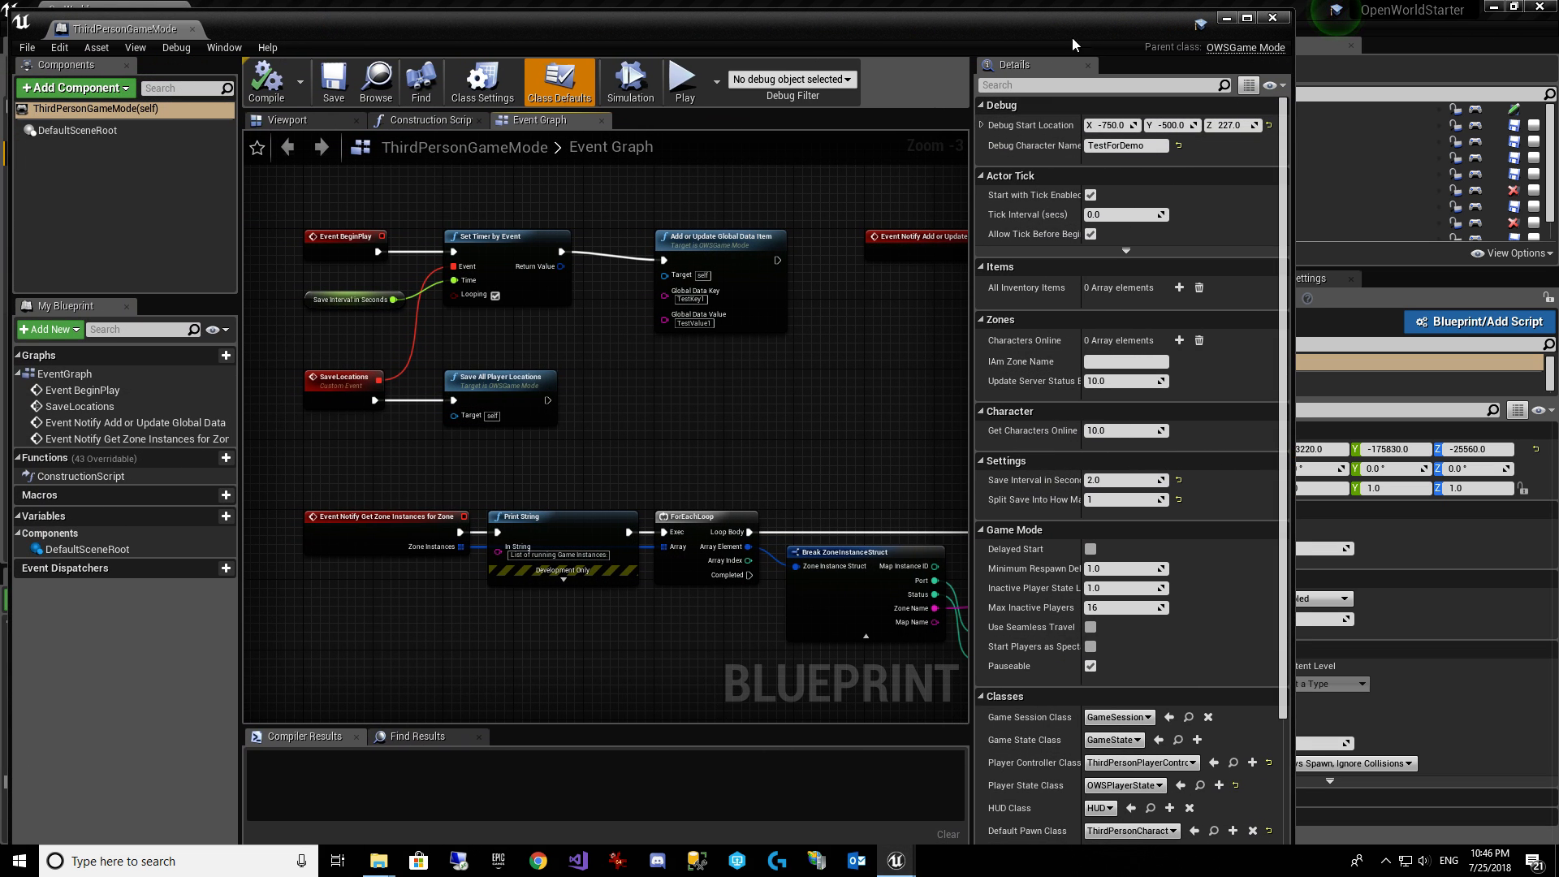
drag(1072, 38, 955, 97)
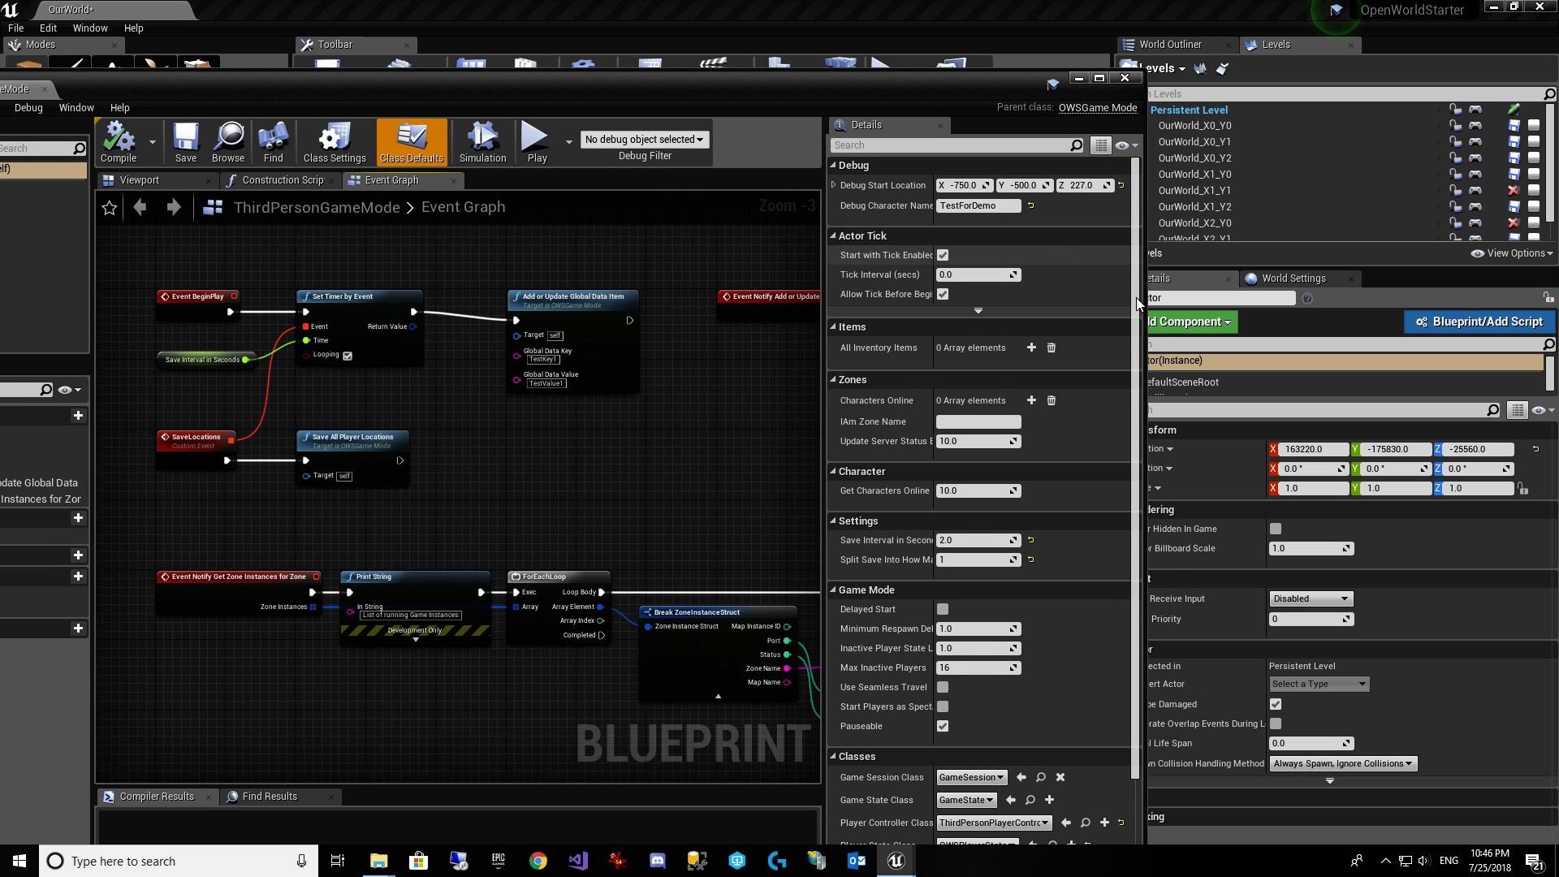
Copy the actor's X and Y location into the game mode's Debug Start Location, X 163220 and Y -175830.
click(1312, 448)
key(ctrl+c)
click(963, 187)
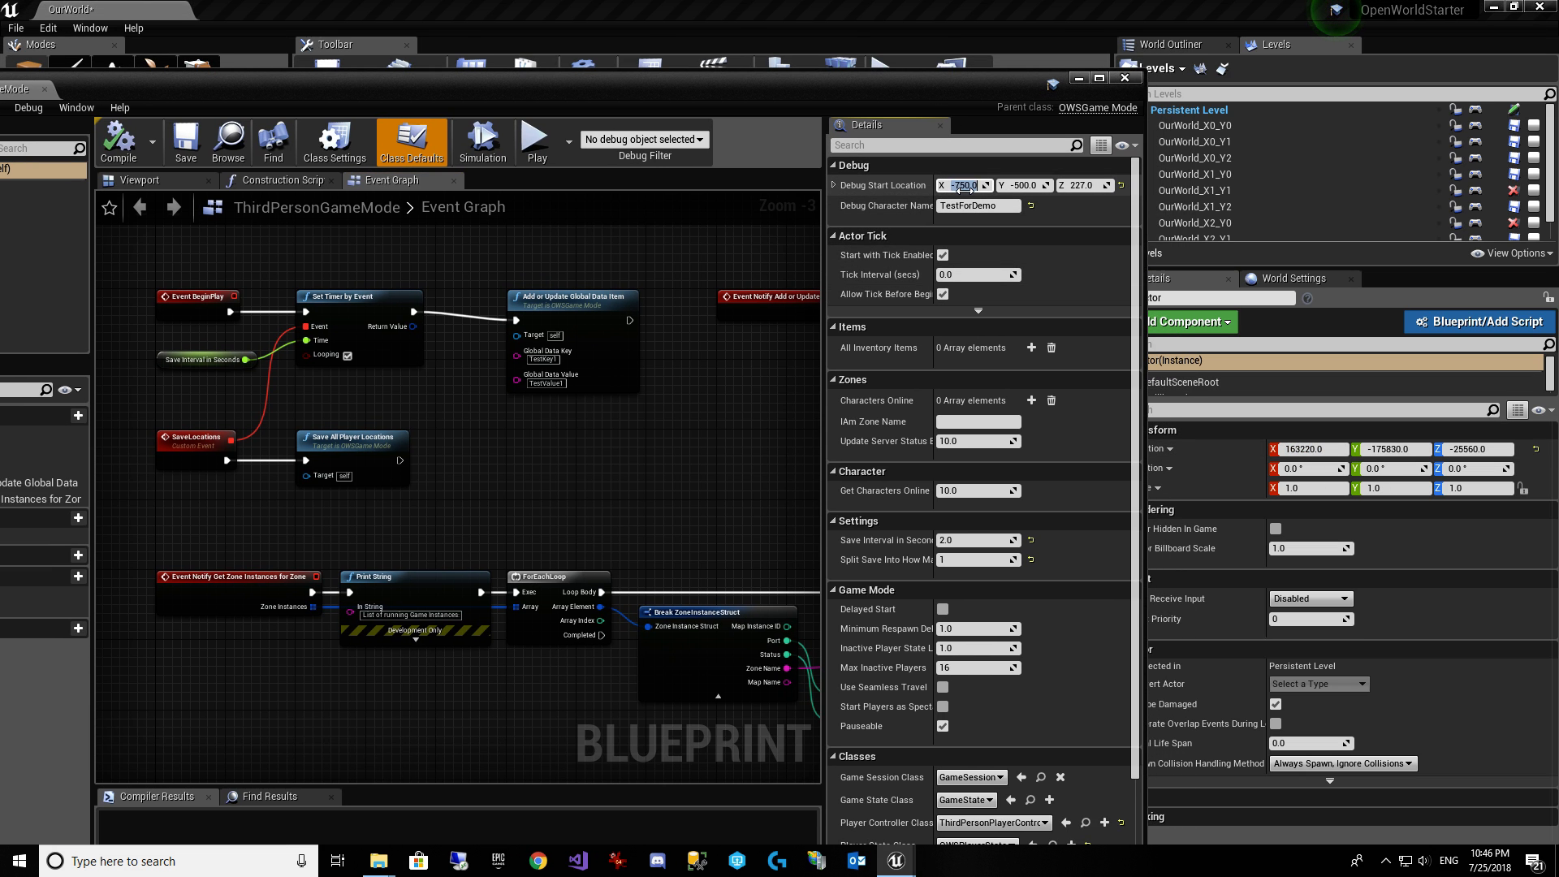
key(ctrl+v)
click(1390, 449)
key(ctrl+c)
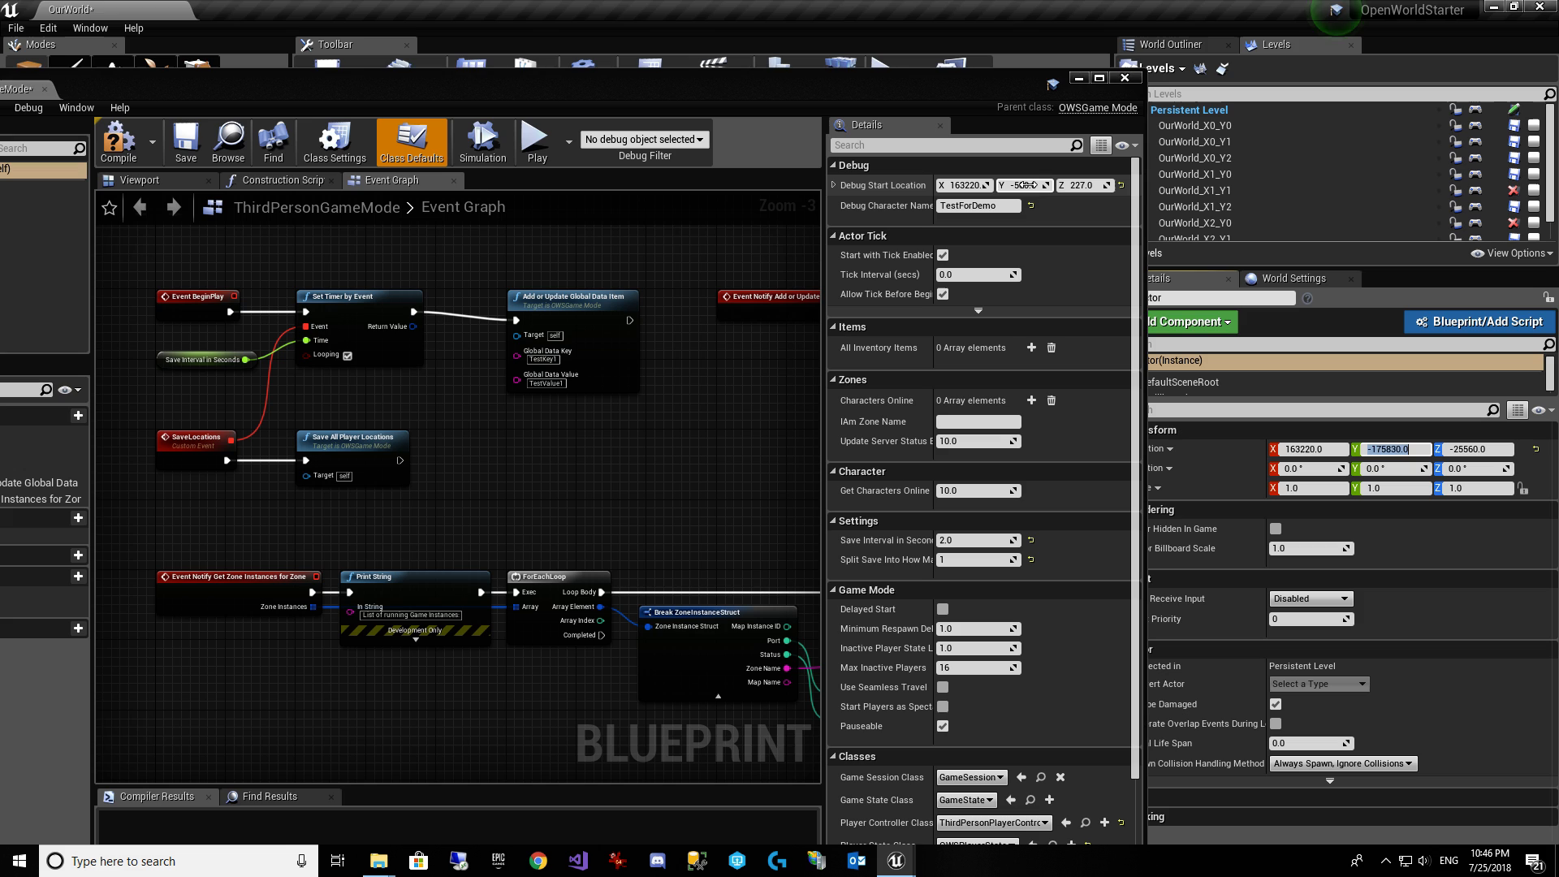
click(1020, 185)
key(ctrl+v)
Copy the actor's Z location of -25560 into the Debug Start Location, compile the ThirdPersonGameMode blueprint and close it.
click(1468, 449)
key(ctrl+c)
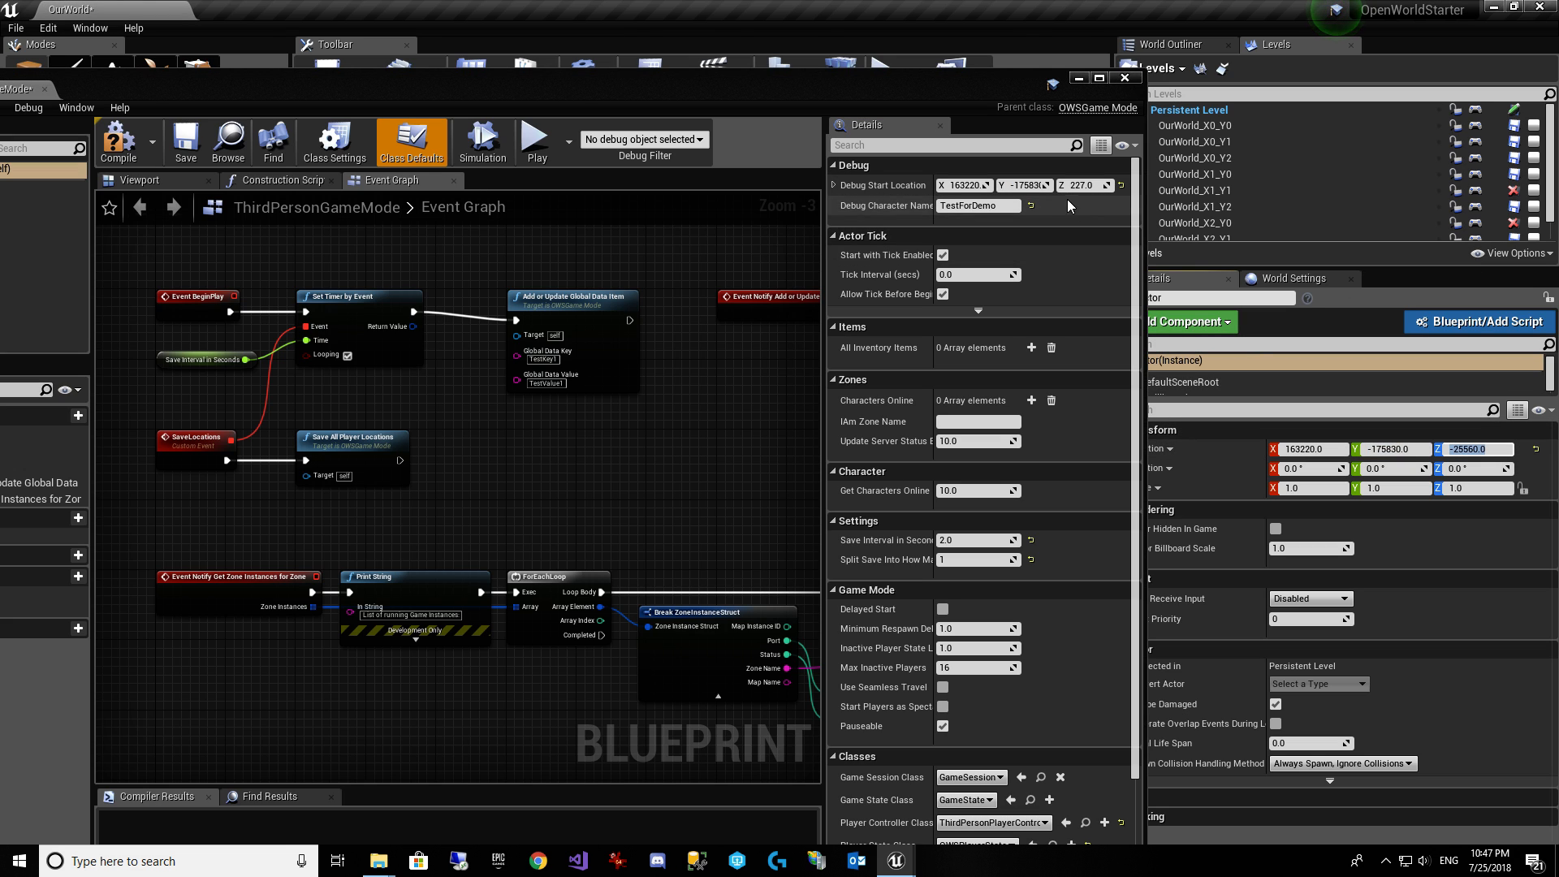
click(1085, 186)
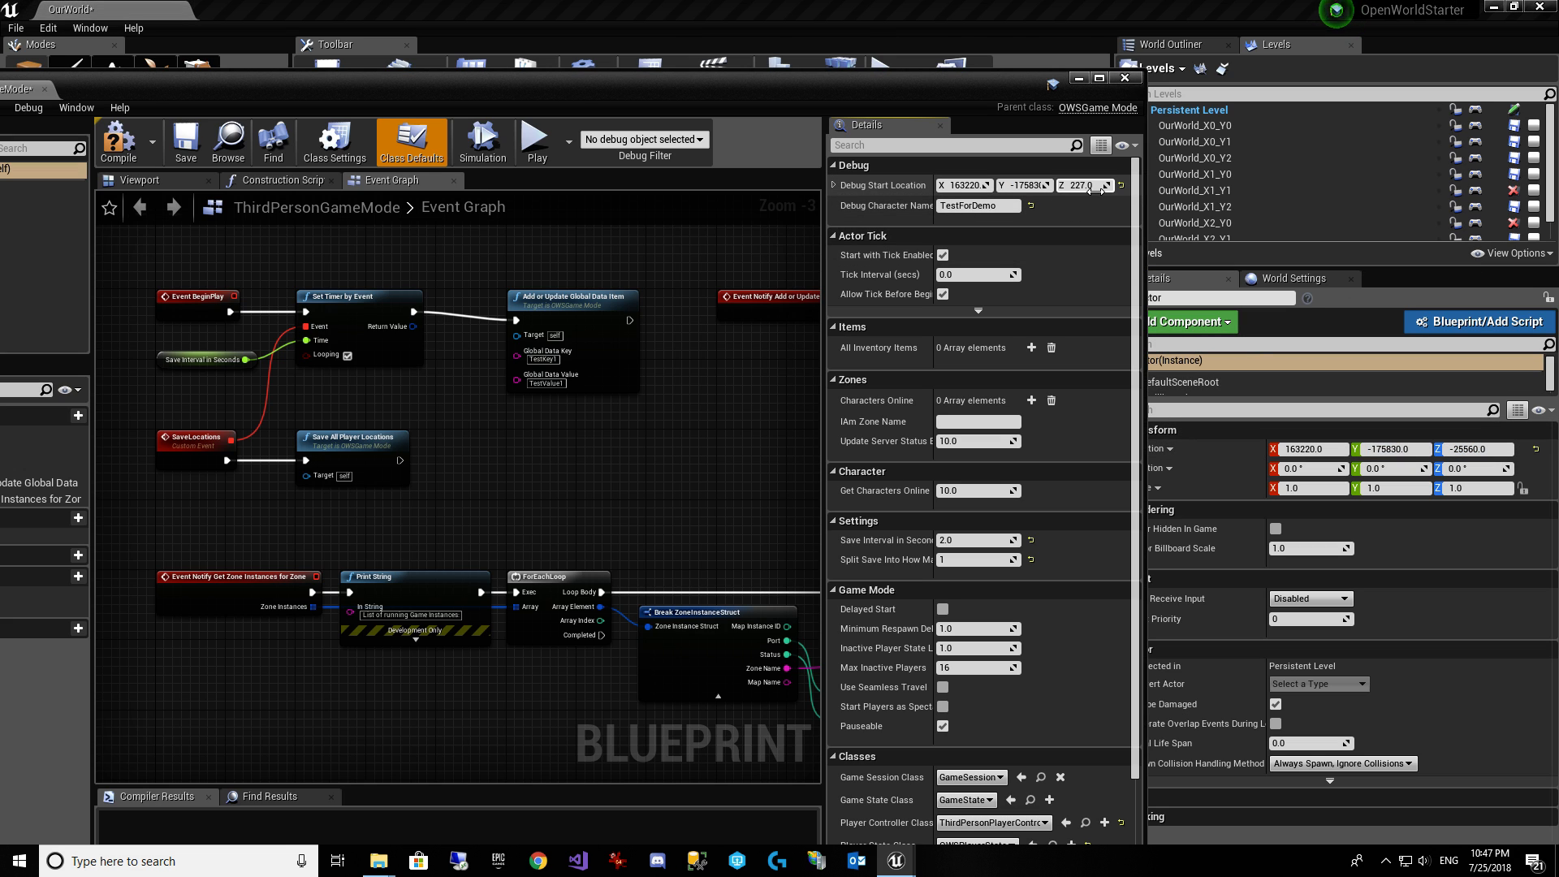
click(118, 139)
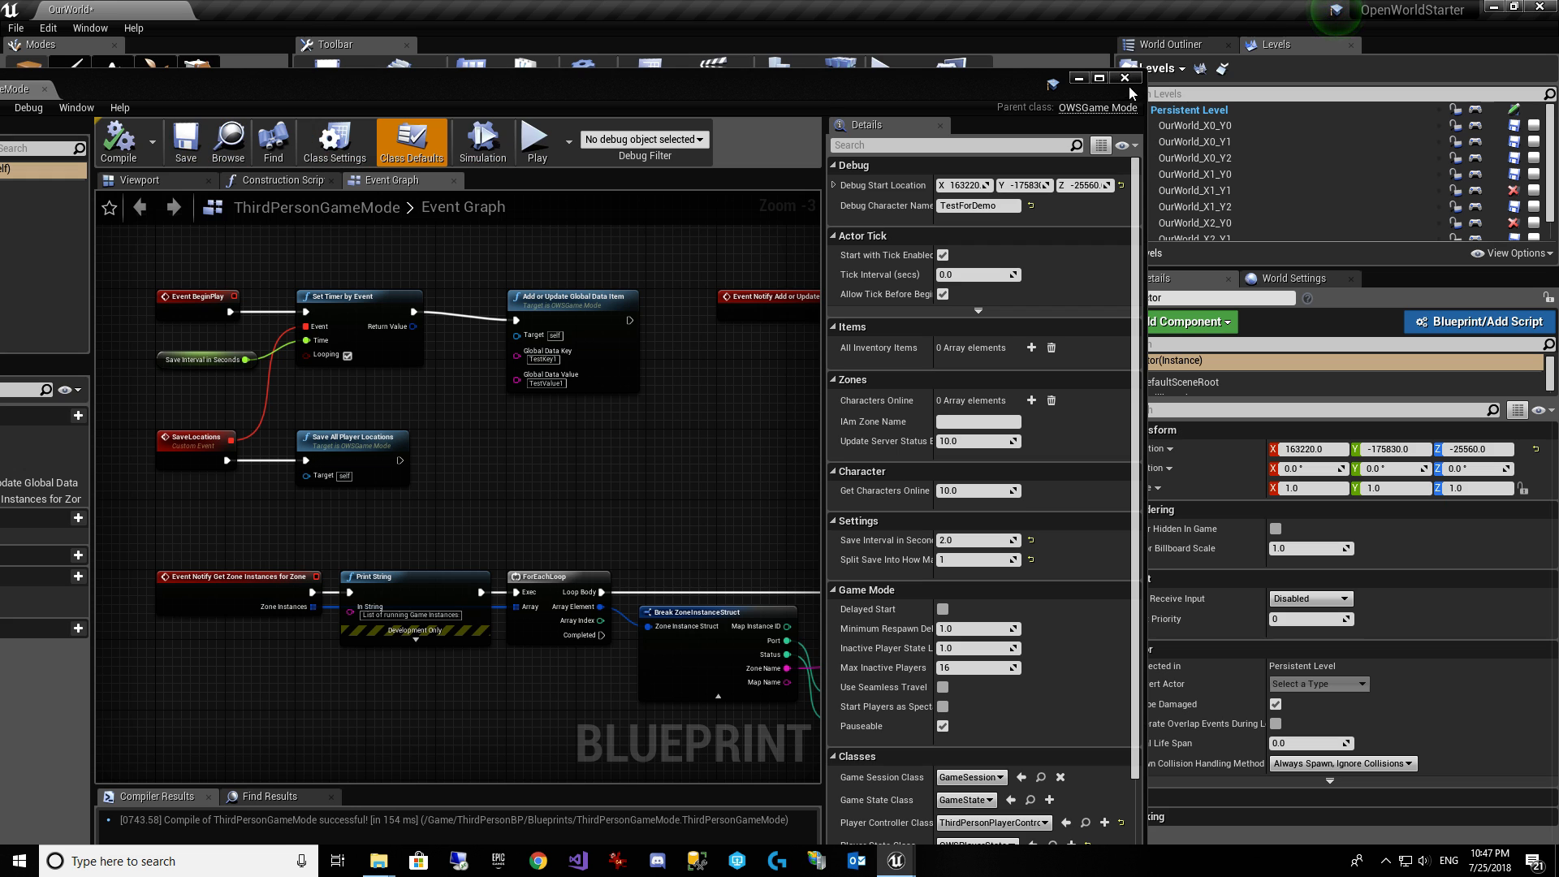
click(1125, 79)
Enable Run Dedicated Server for play sessions and save the modified OurWorld level.
click(918, 81)
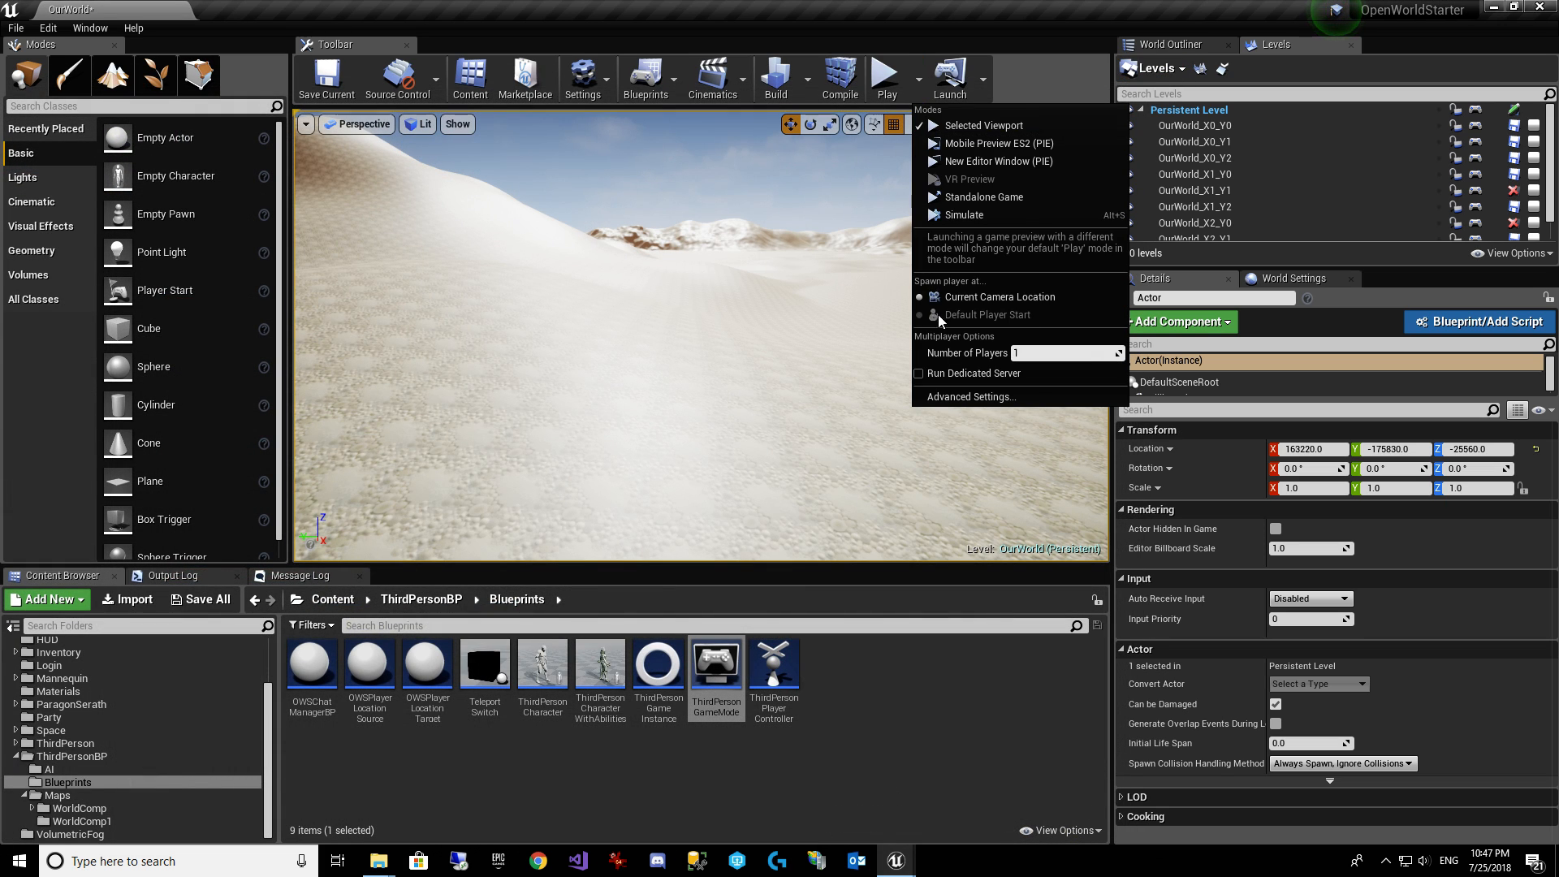
click(919, 373)
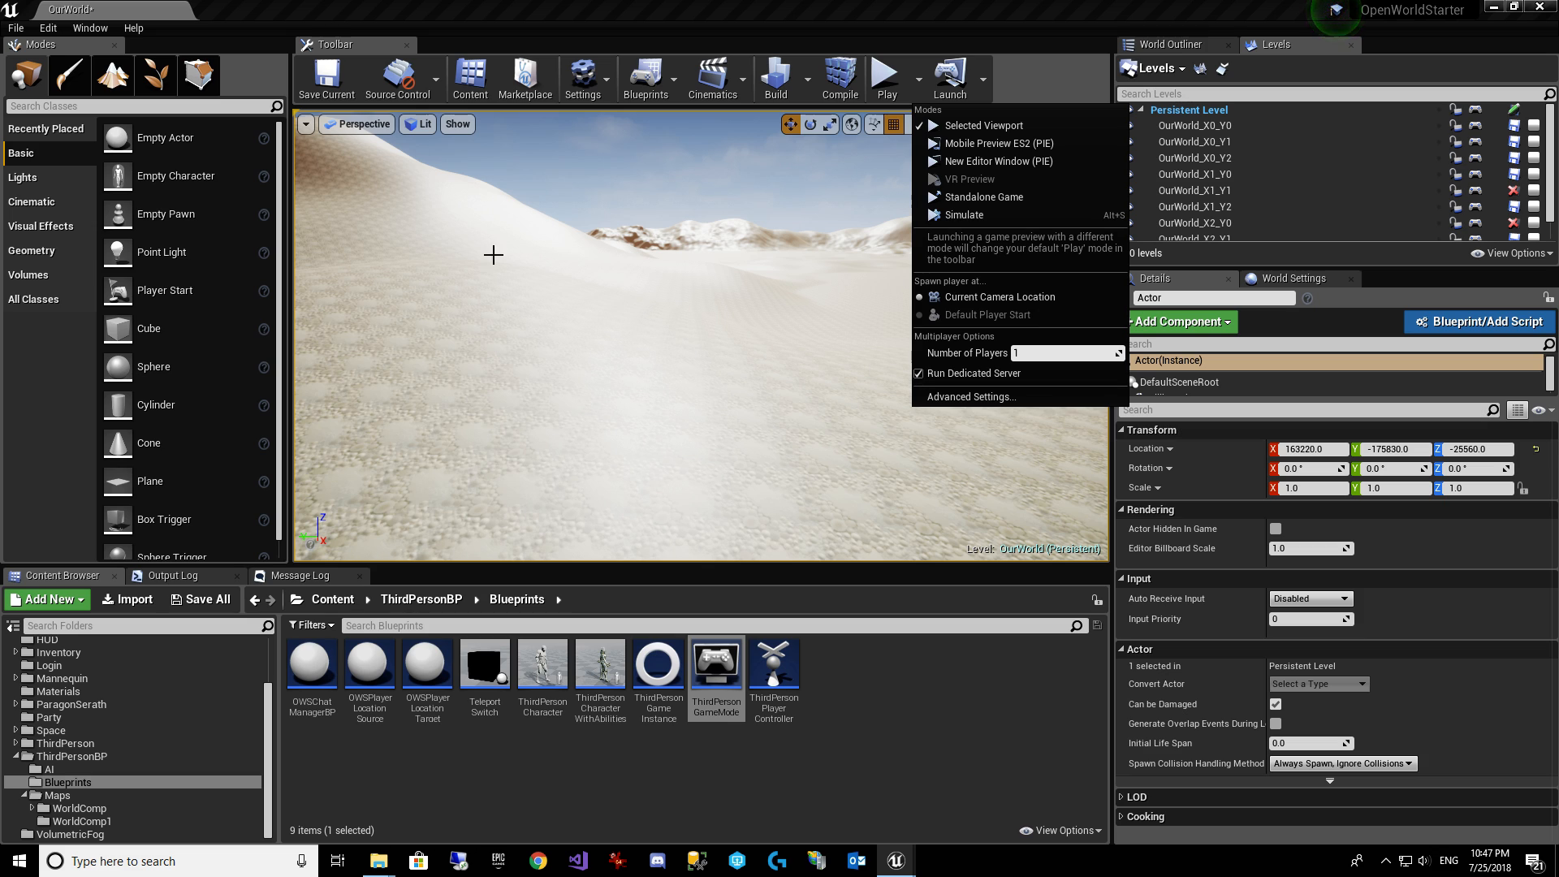
click(199, 599)
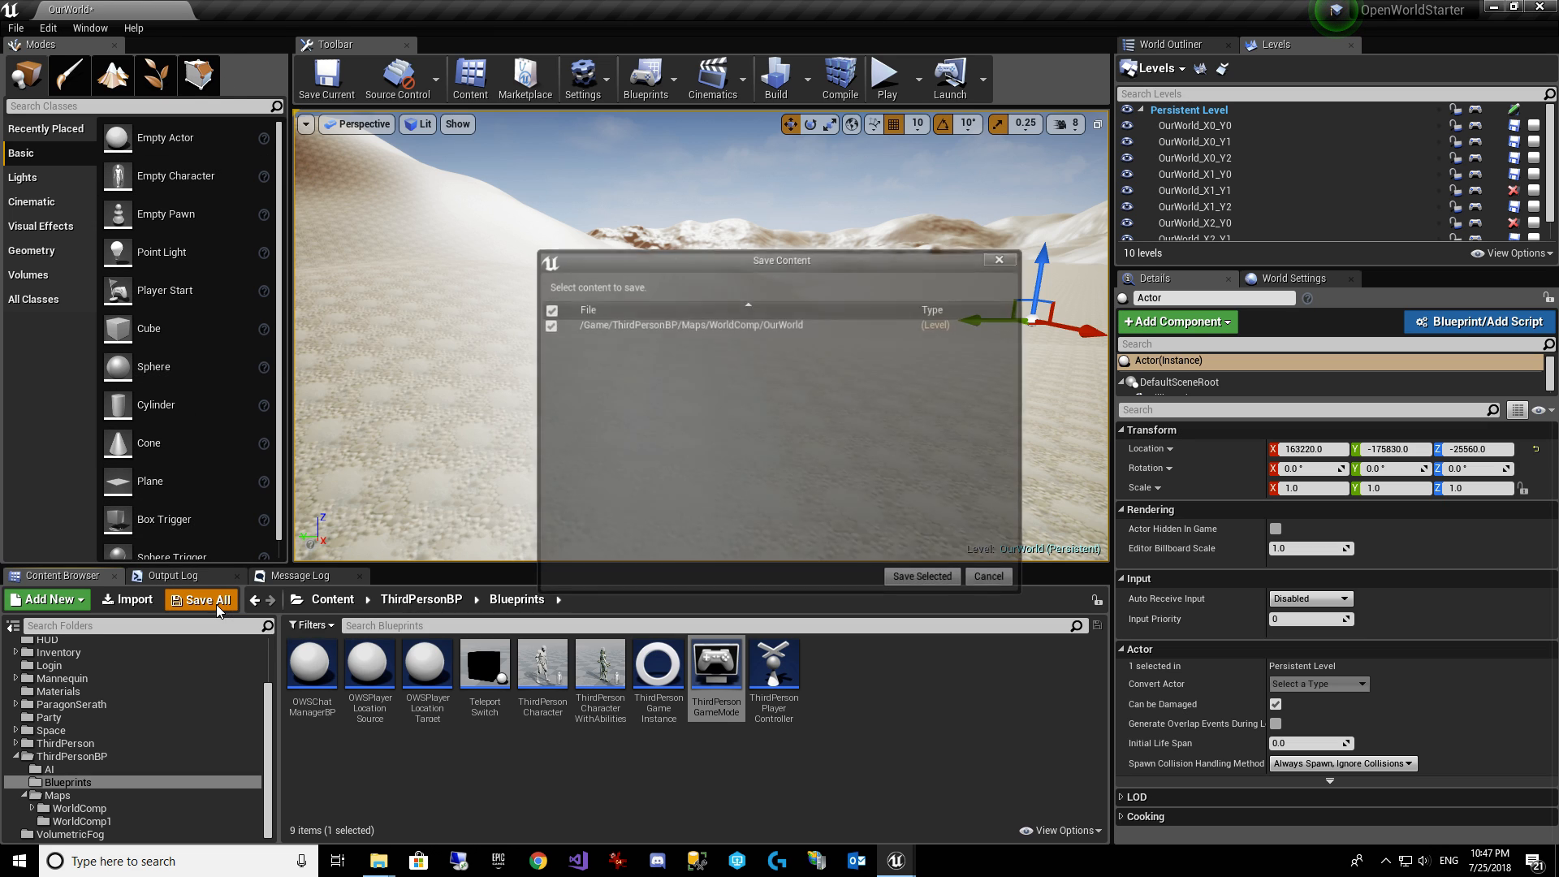
click(928, 581)
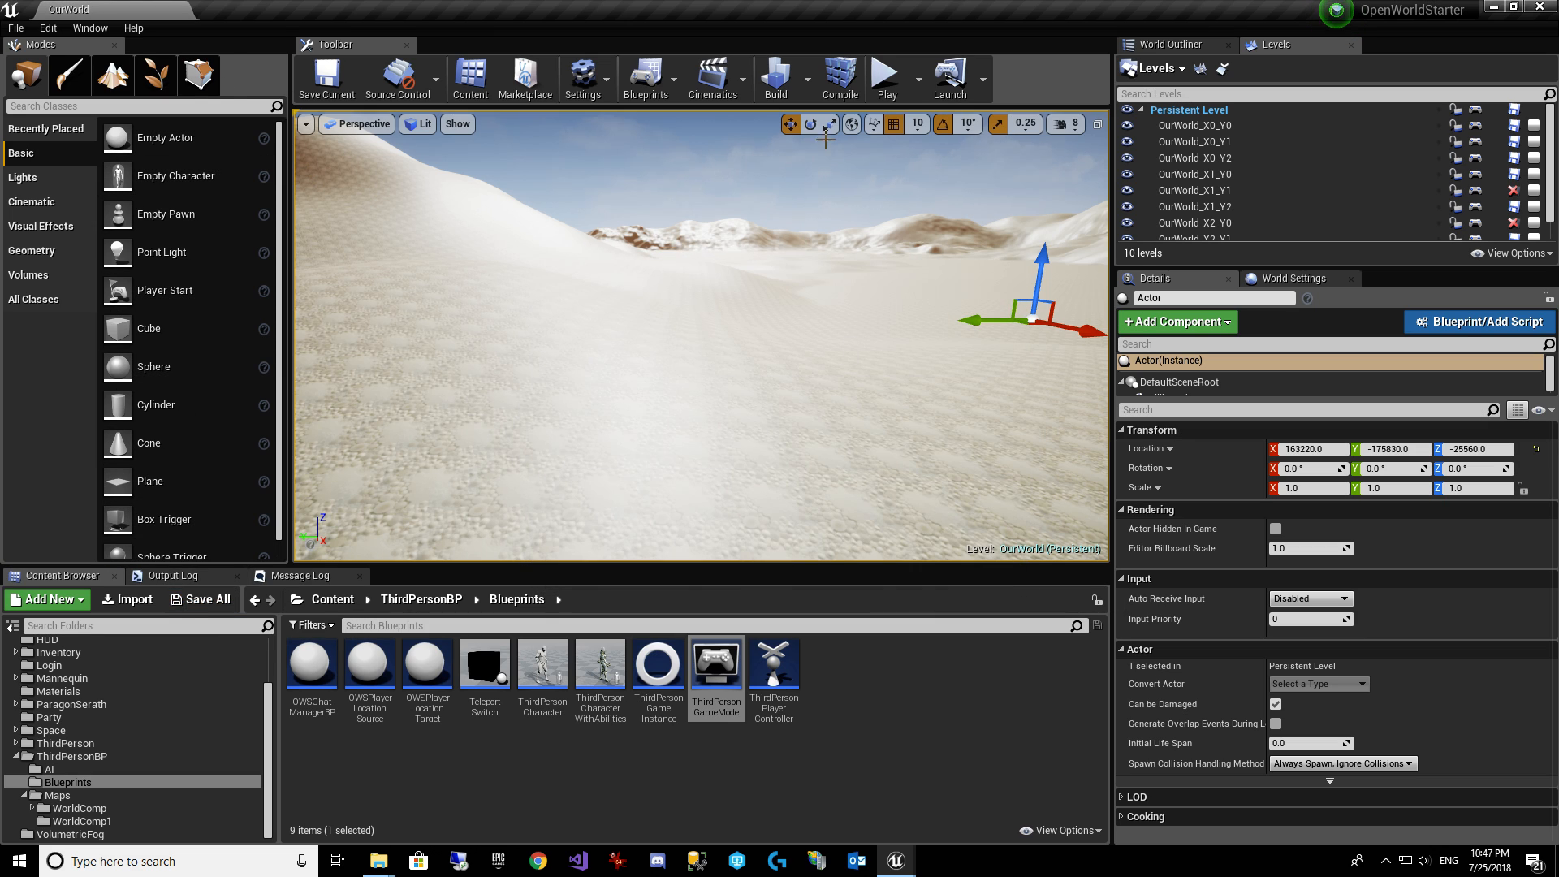
Play the level in the viewport, move forward over the terrain to check the spawn, and stop the session.
click(888, 91)
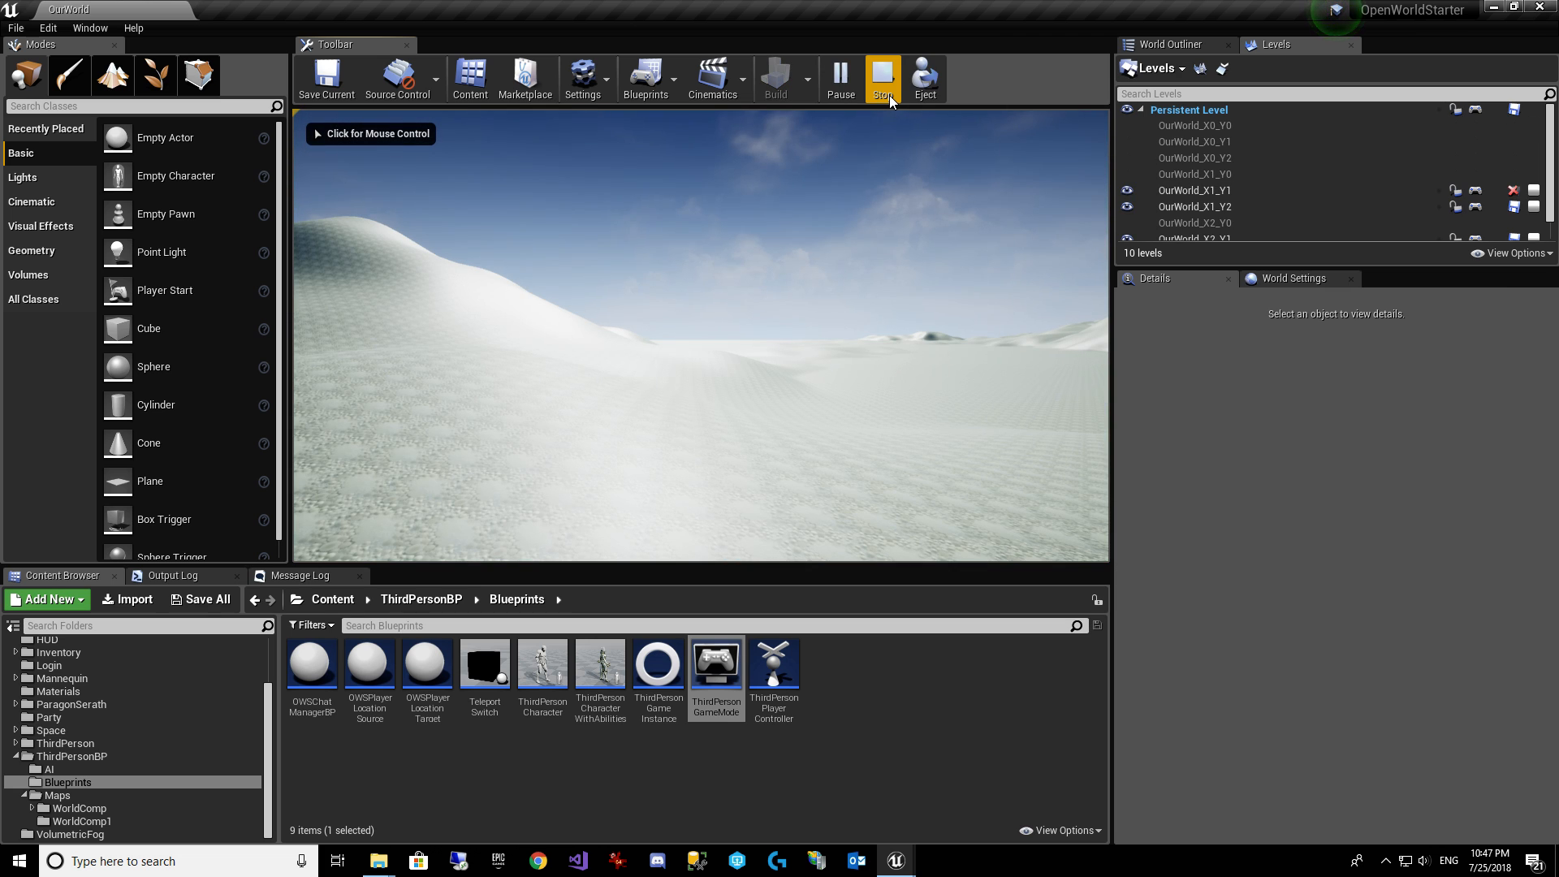
click(834, 324)
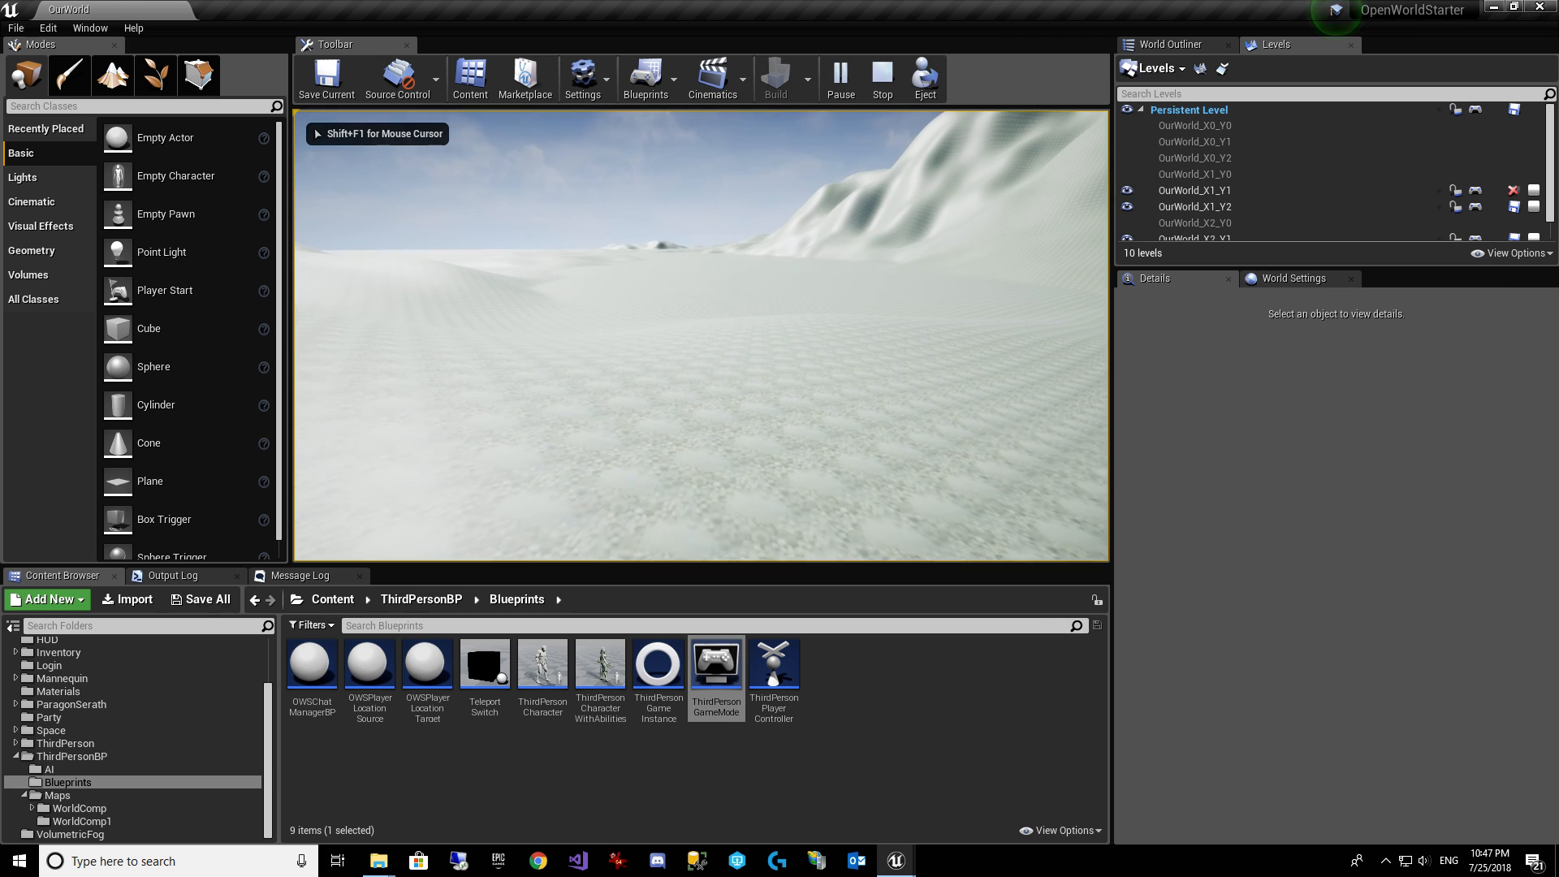
key(w)
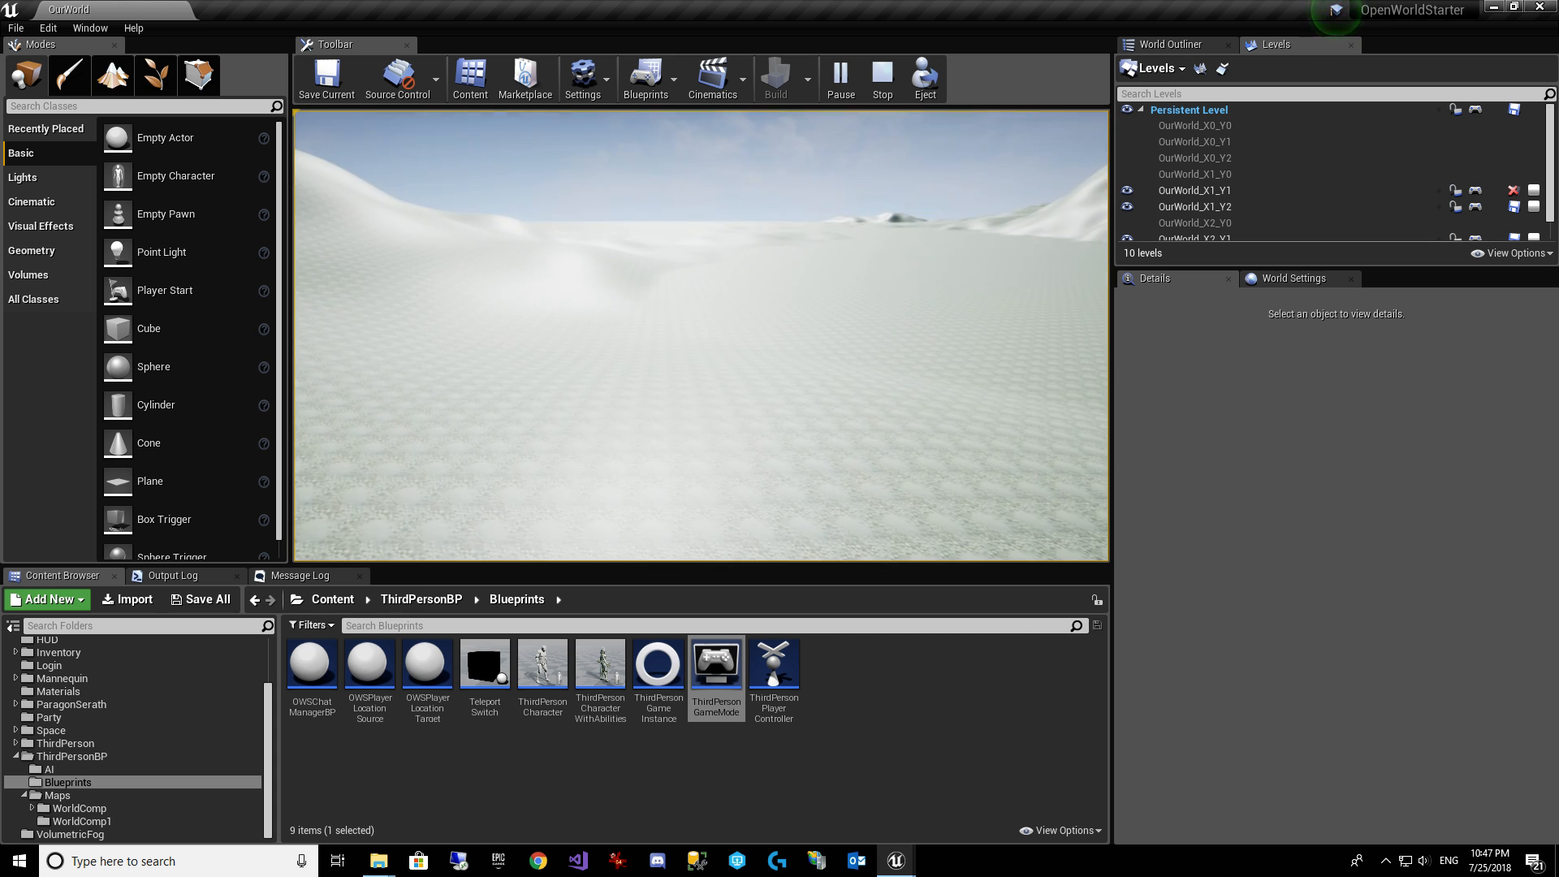
key(Escape)
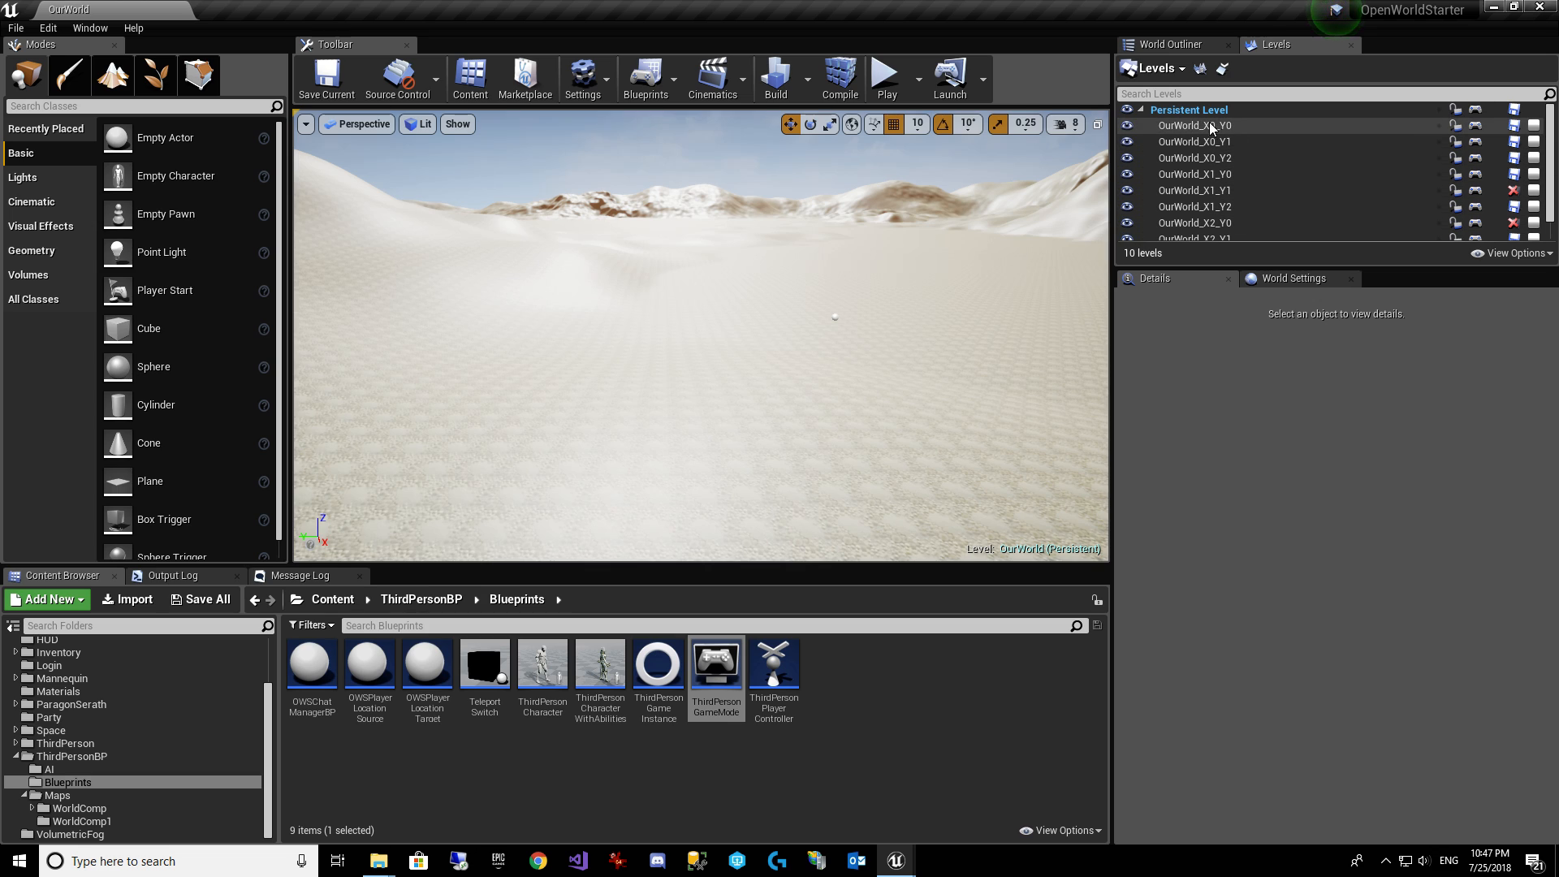
Check the level's actors in the World Outliner and delete the Empty Actor marking the start location from the valley floor.
click(1170, 44)
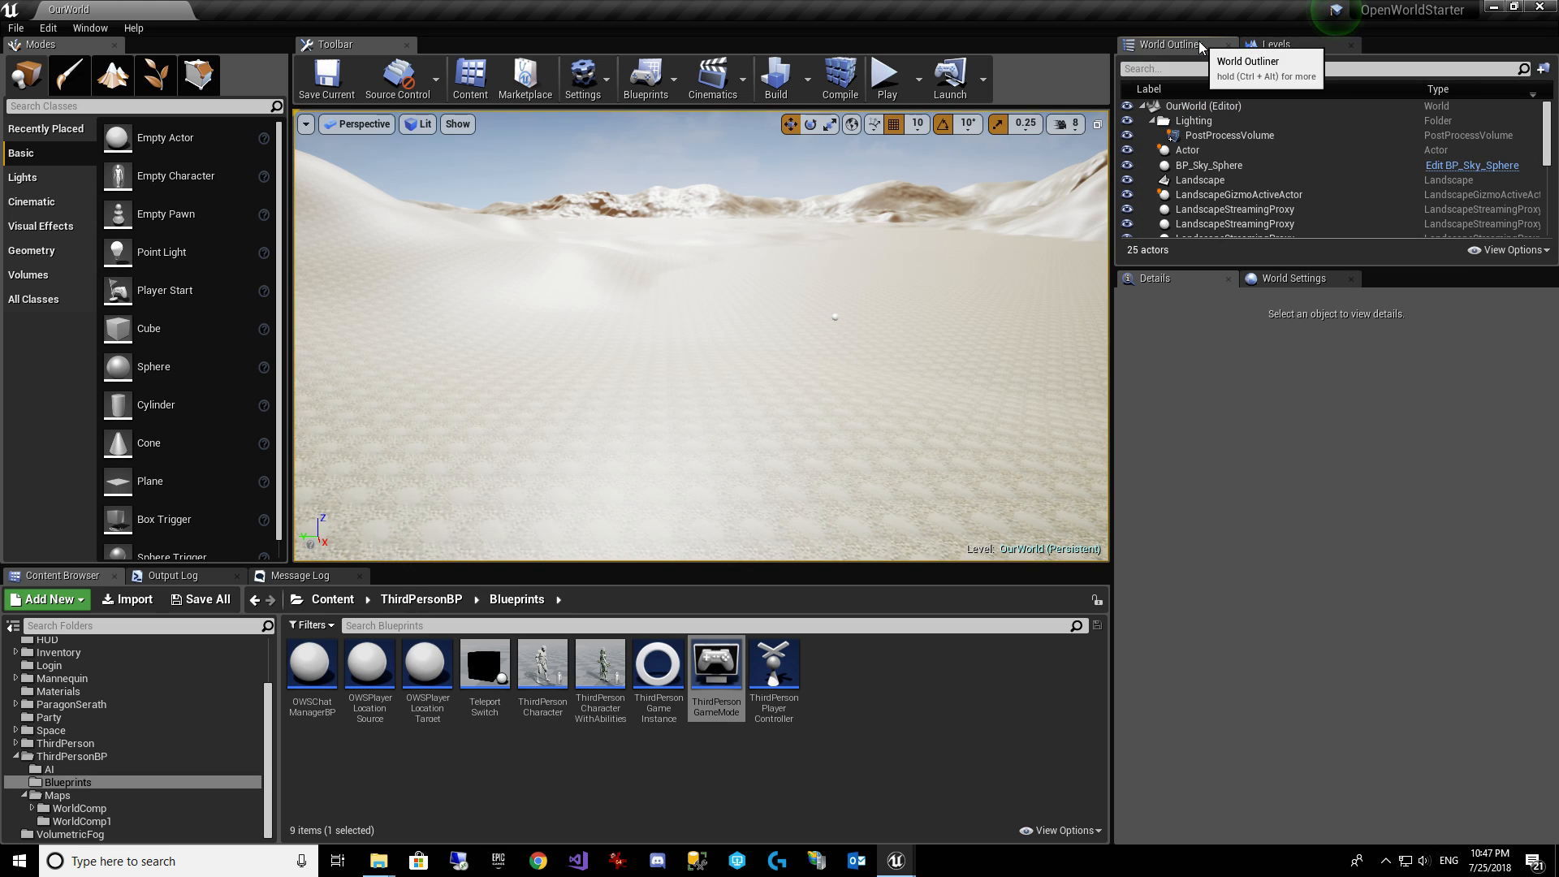
click(1332, 138)
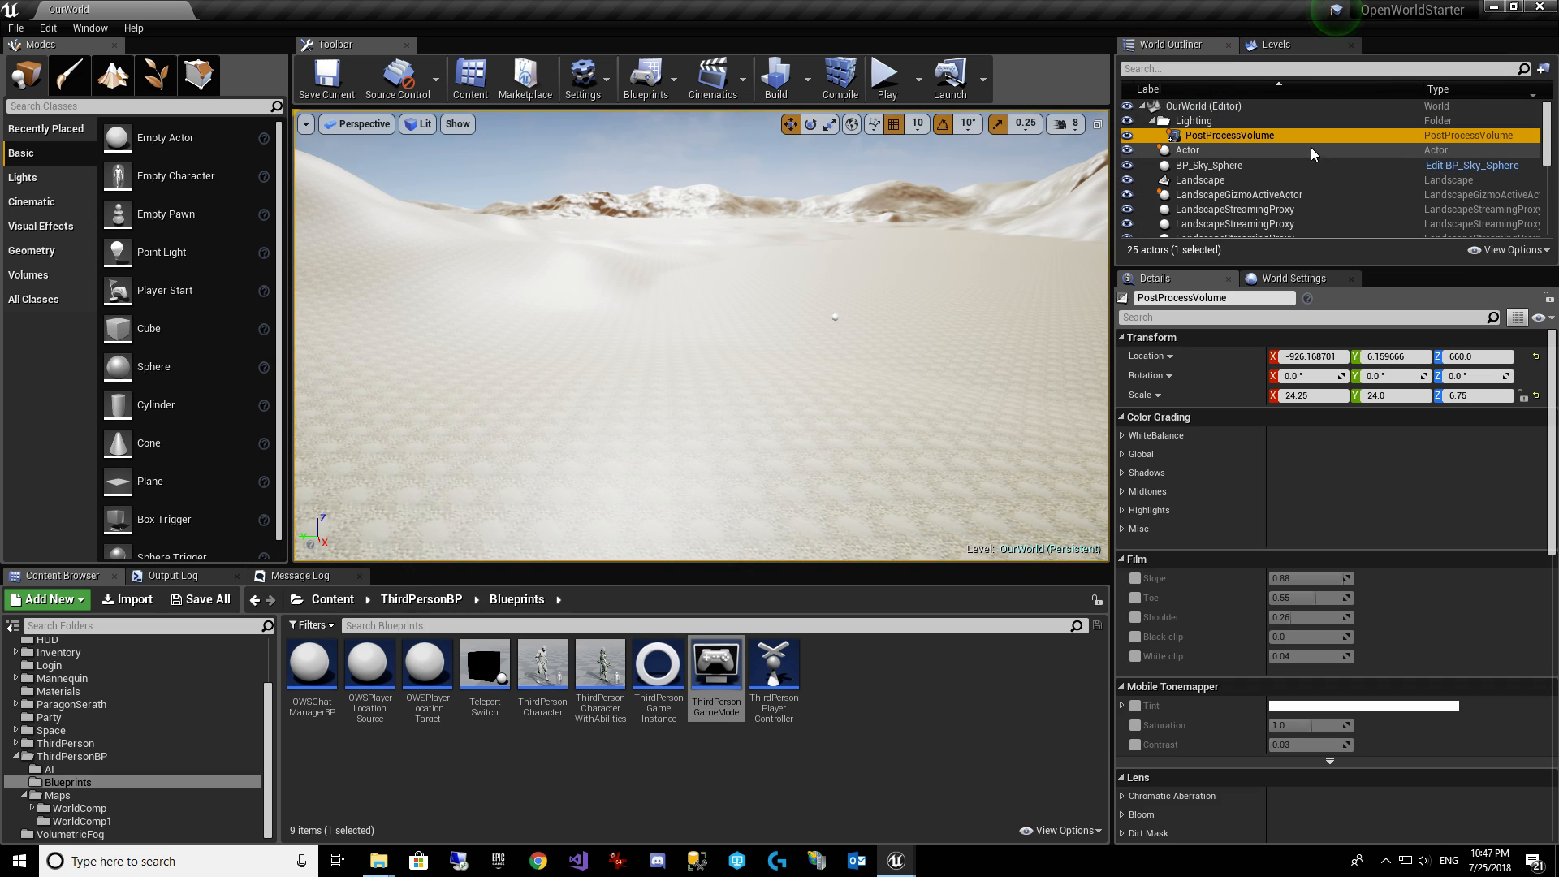
scroll(1357, 191, down, 5)
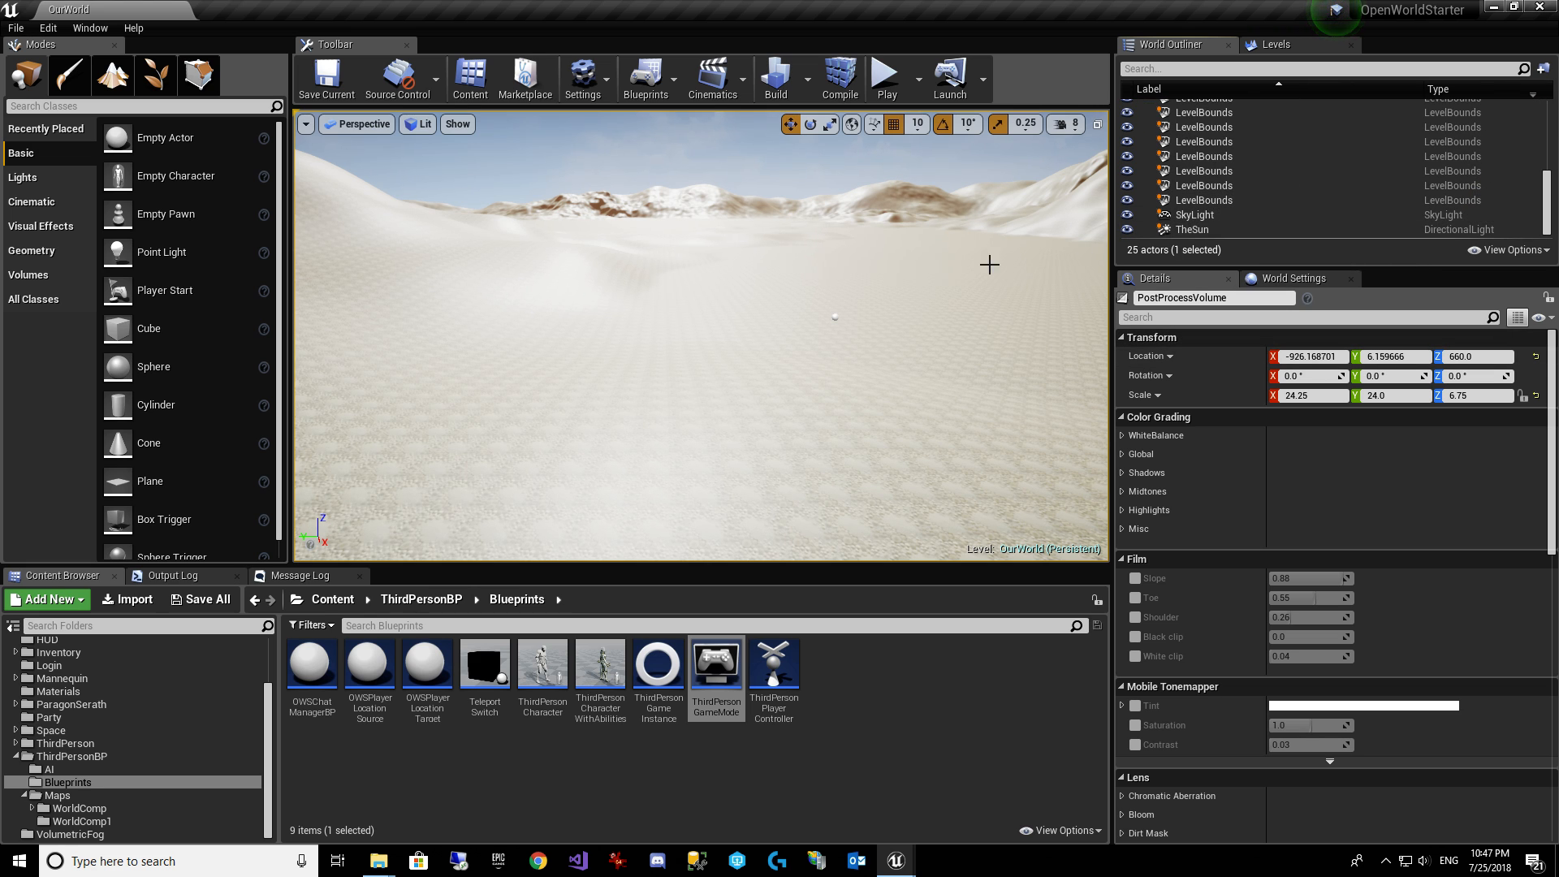
right_drag(988, 260, 735, 460)
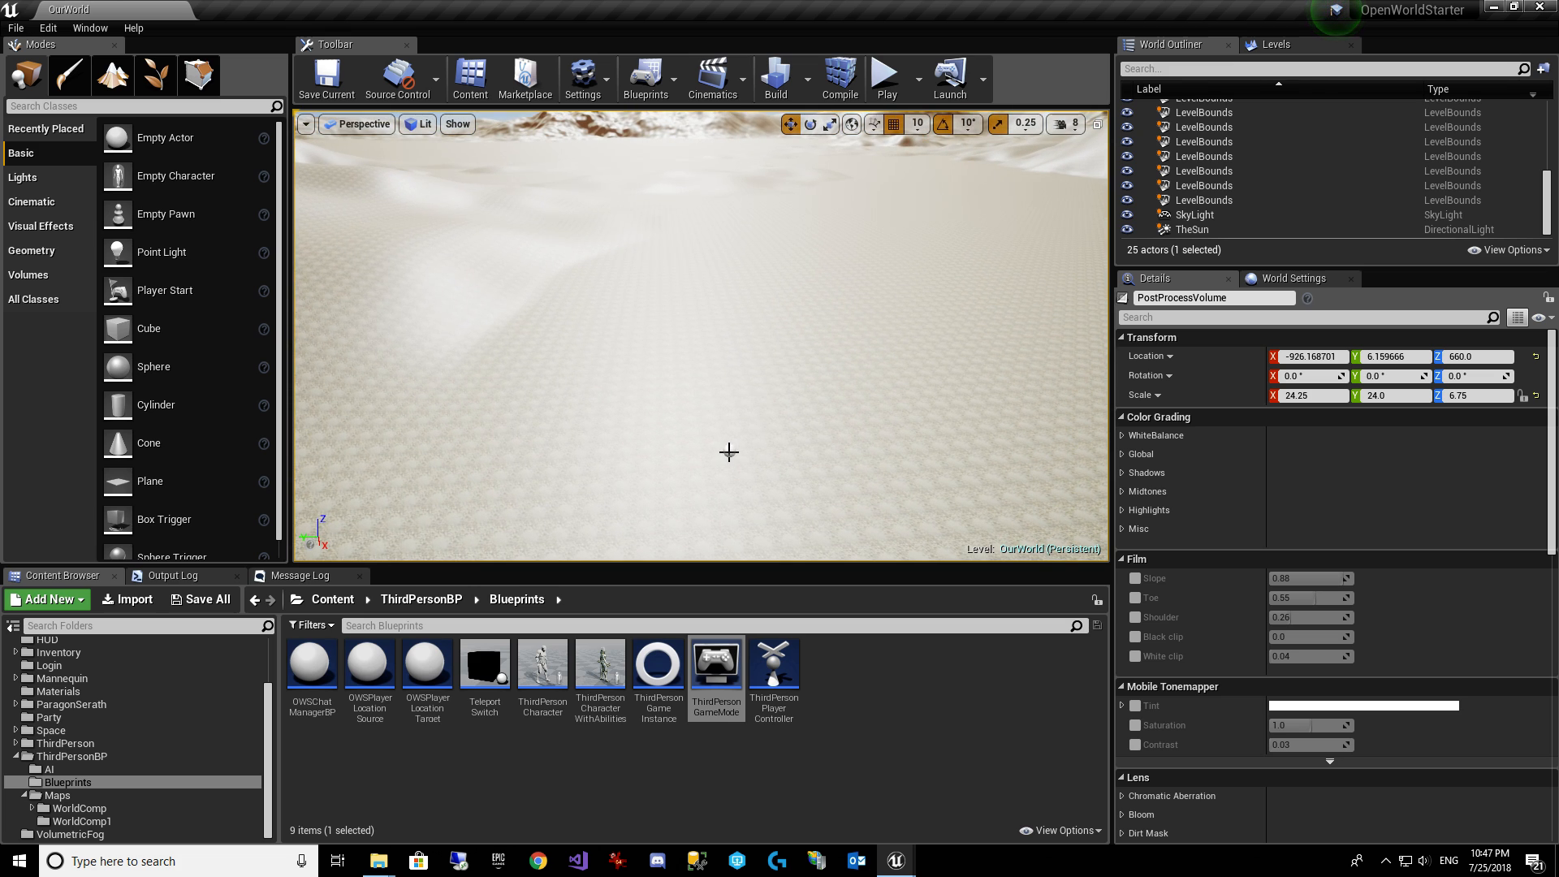
click(729, 452)
key(Delete)
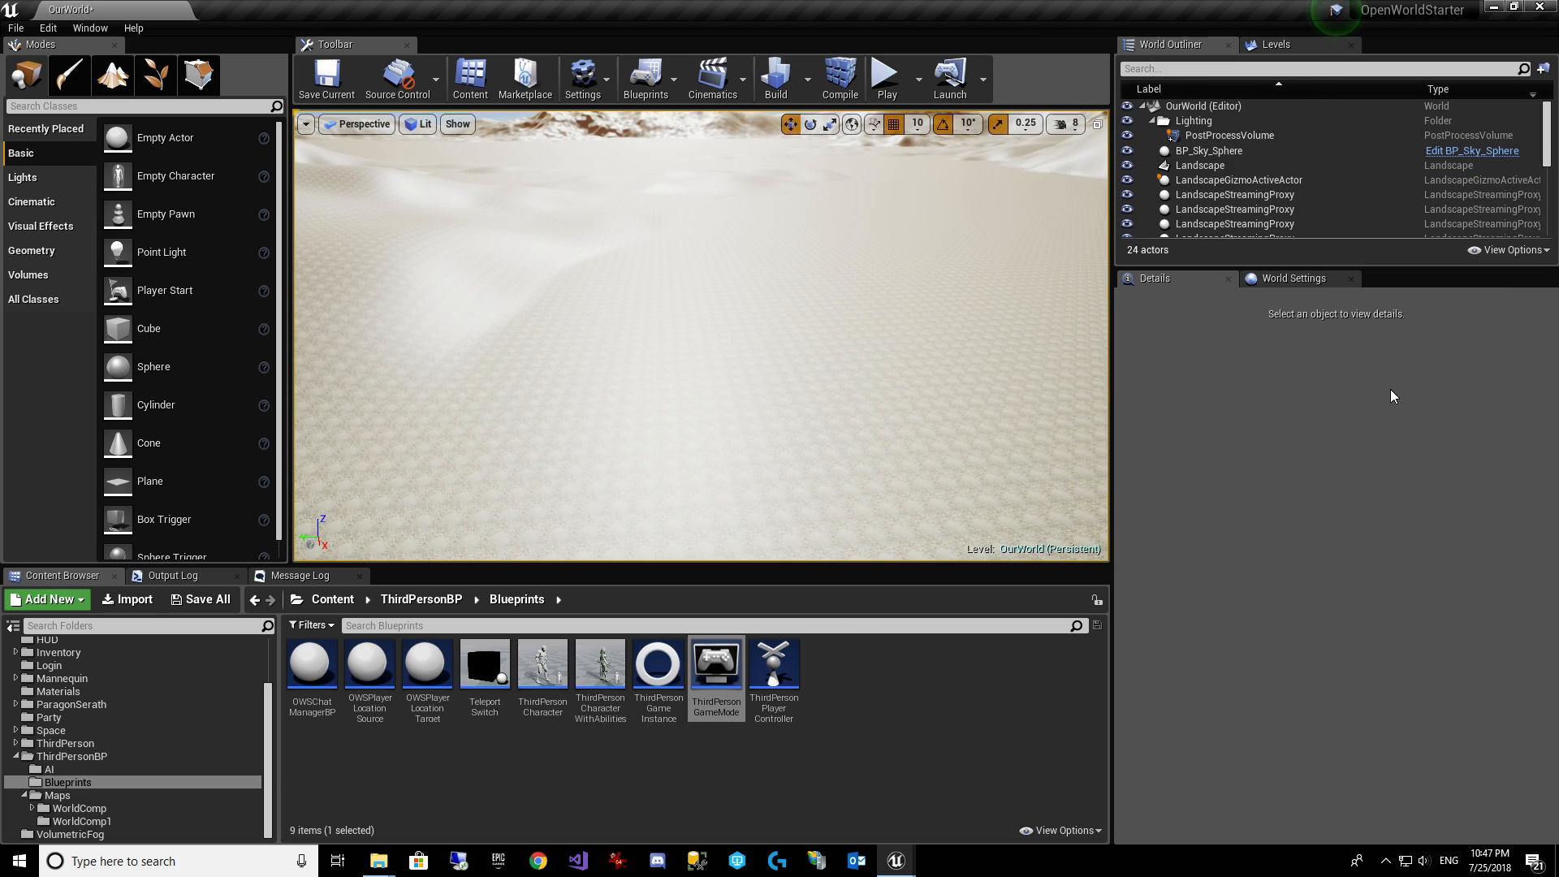
Set the world's GameMode Override to ThirdPersonGameMode and save the current level.
click(1281, 279)
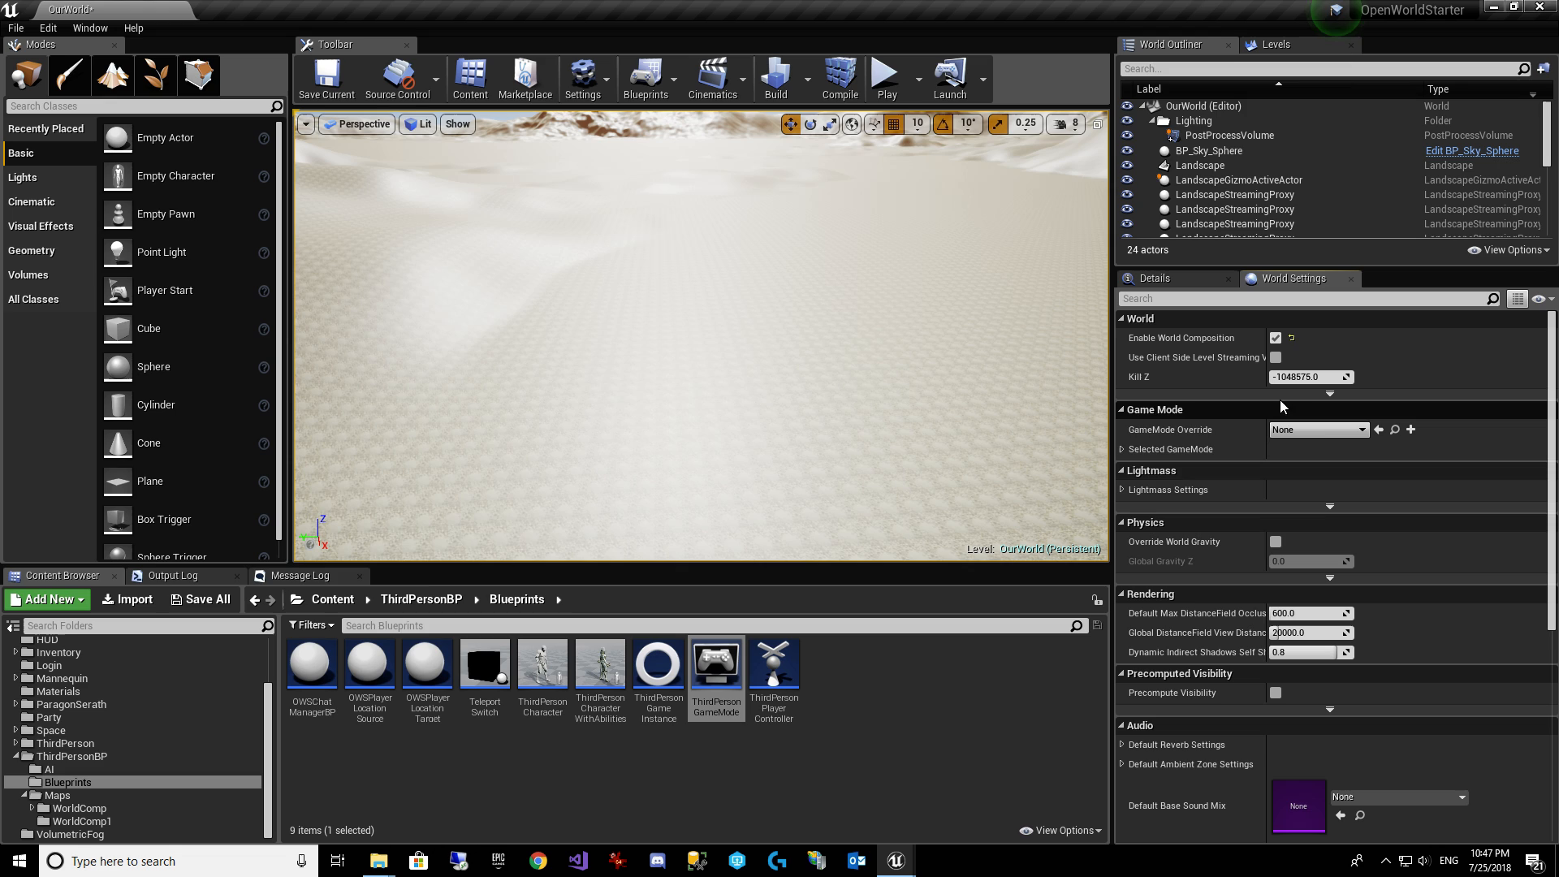
click(1321, 430)
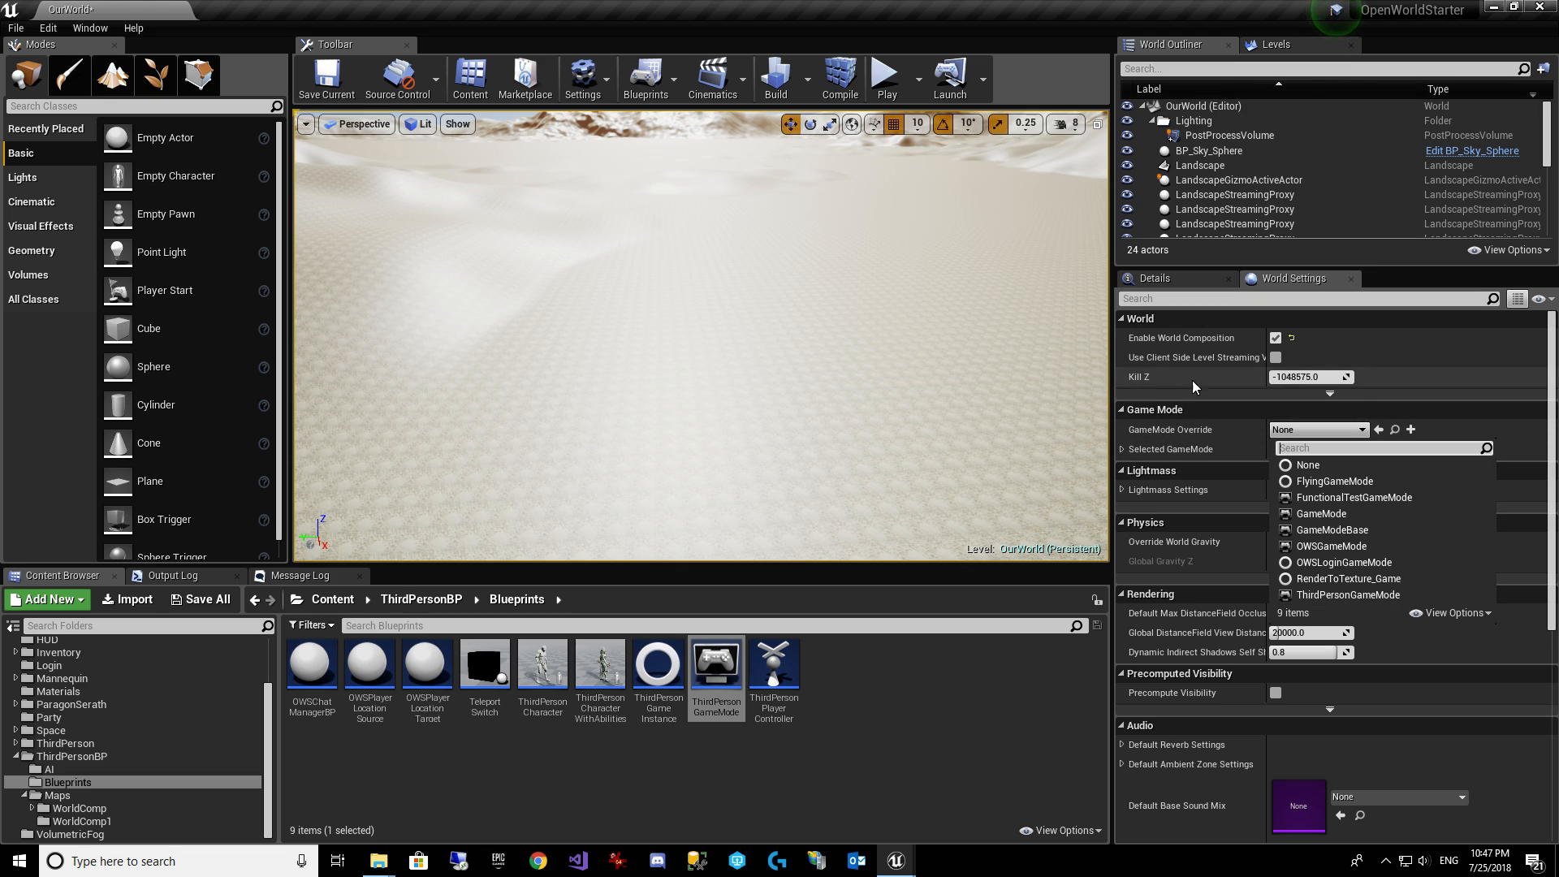
click(1376, 596)
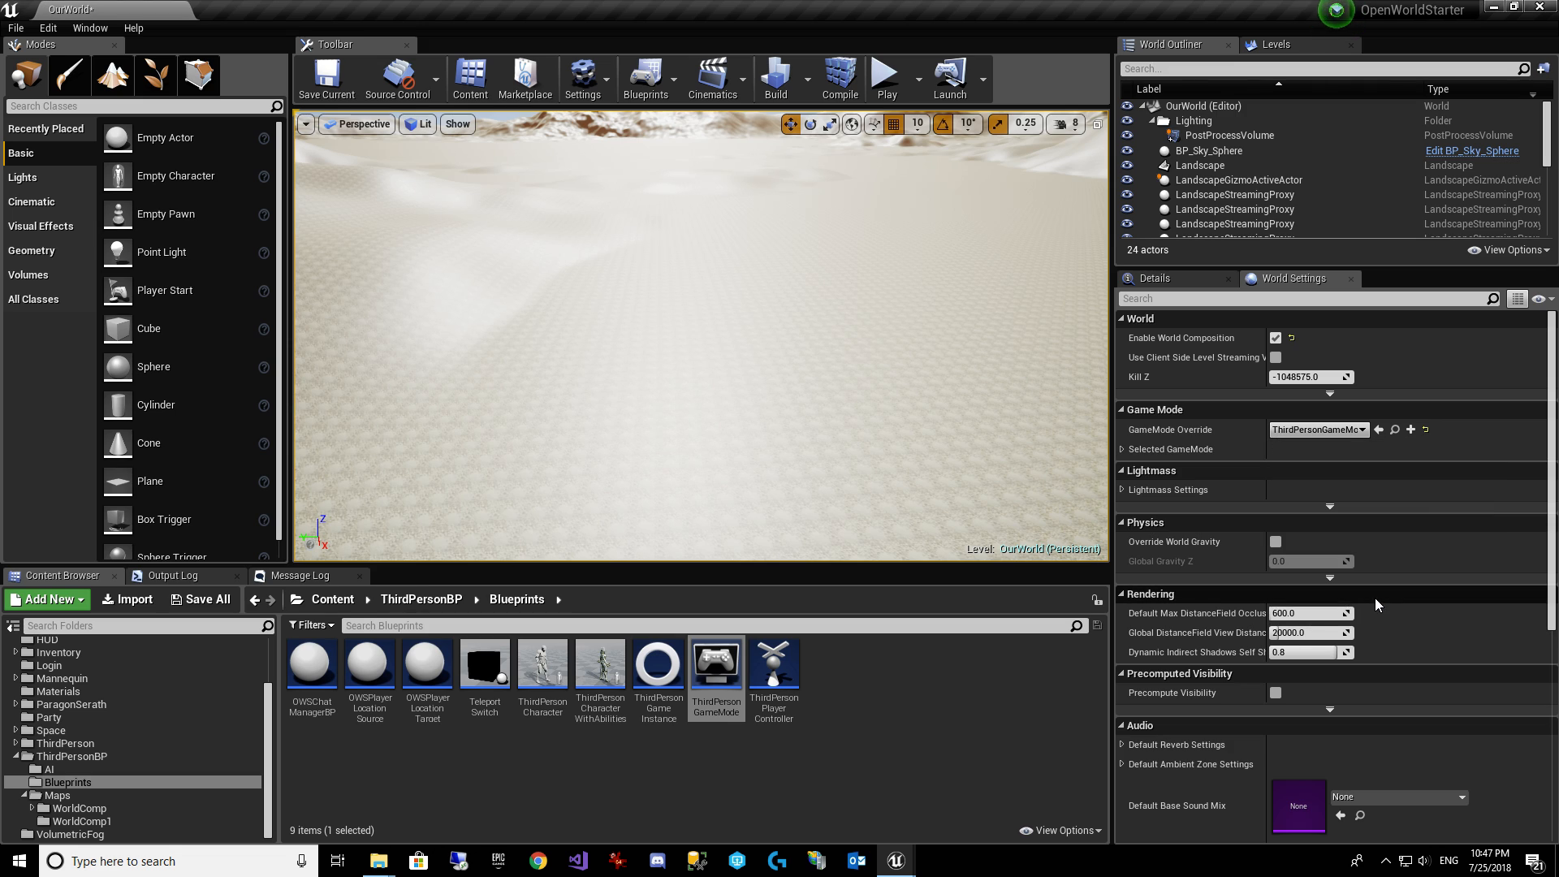
click(337, 85)
Play the level with the World Outliner shown and run the character across the valley to examine the terrain and tile streaming.
click(1307, 46)
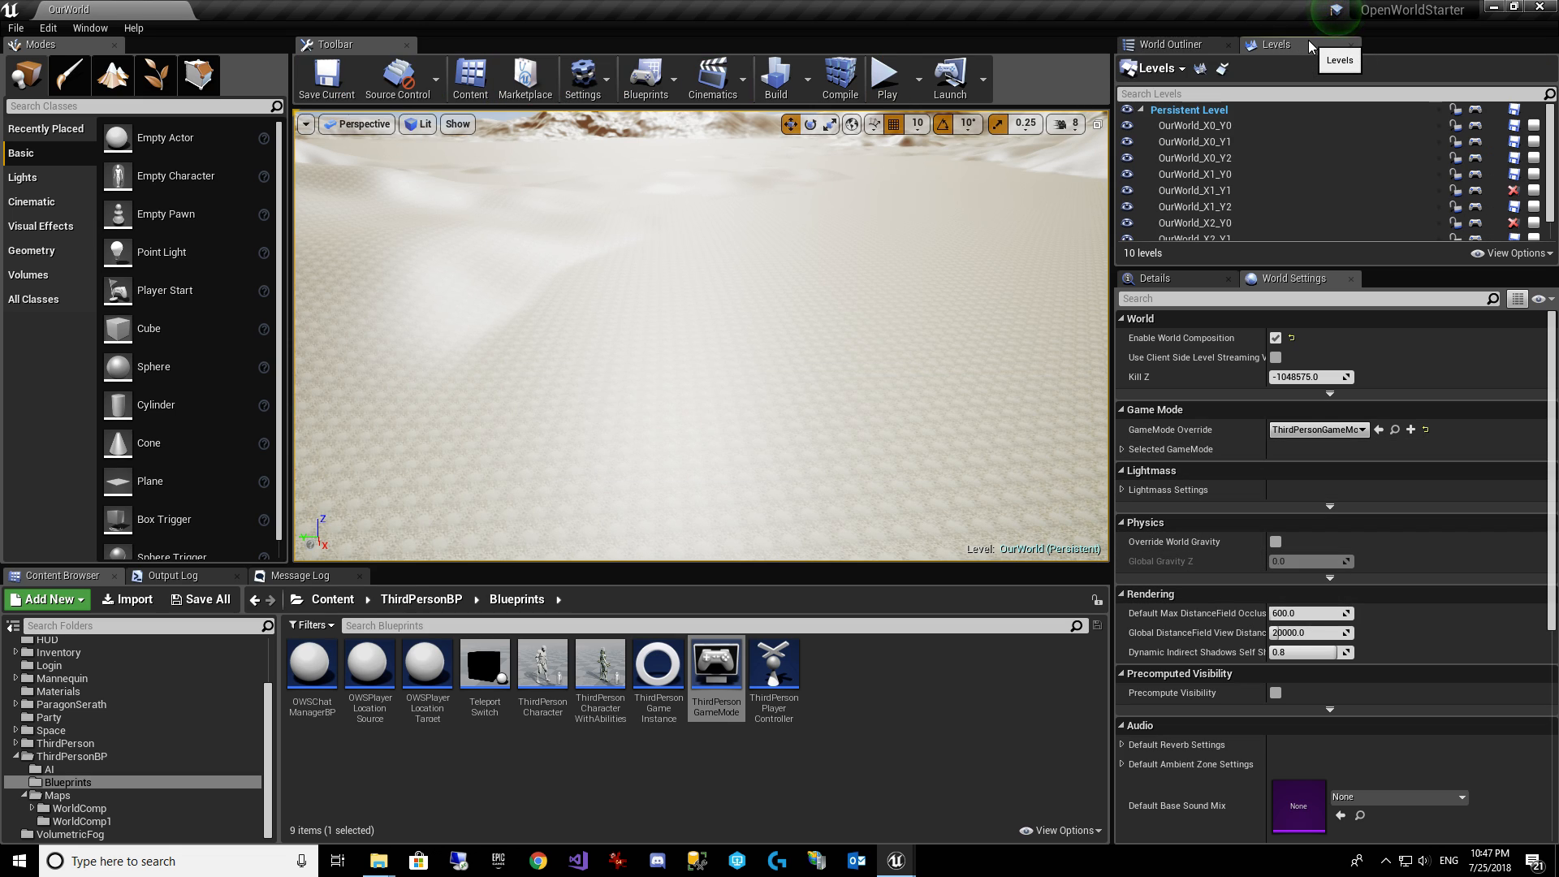
click(1188, 46)
click(903, 74)
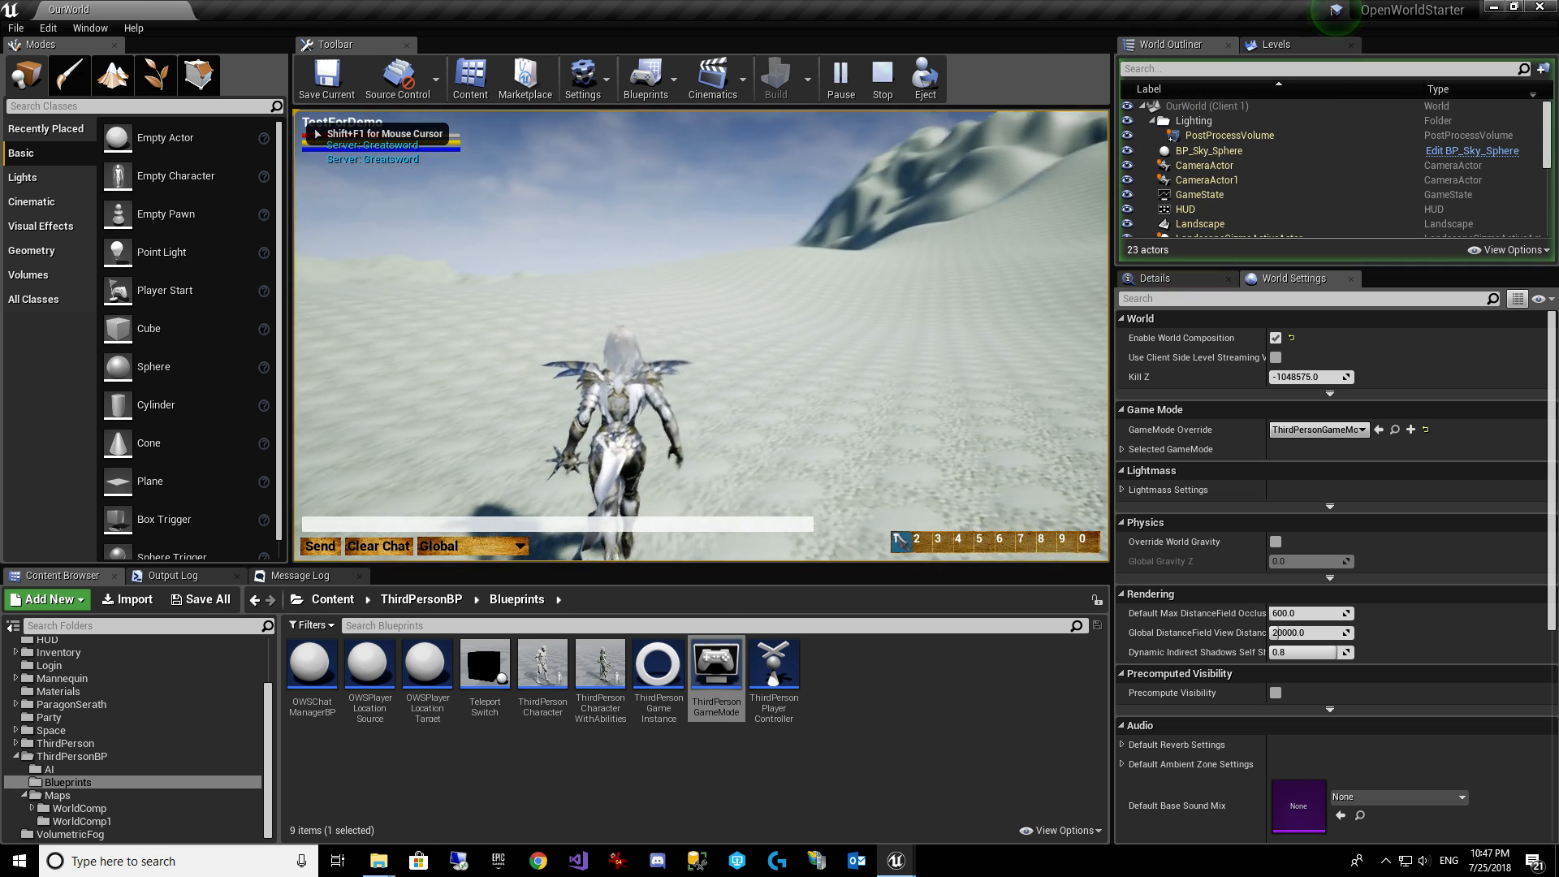
key(w)
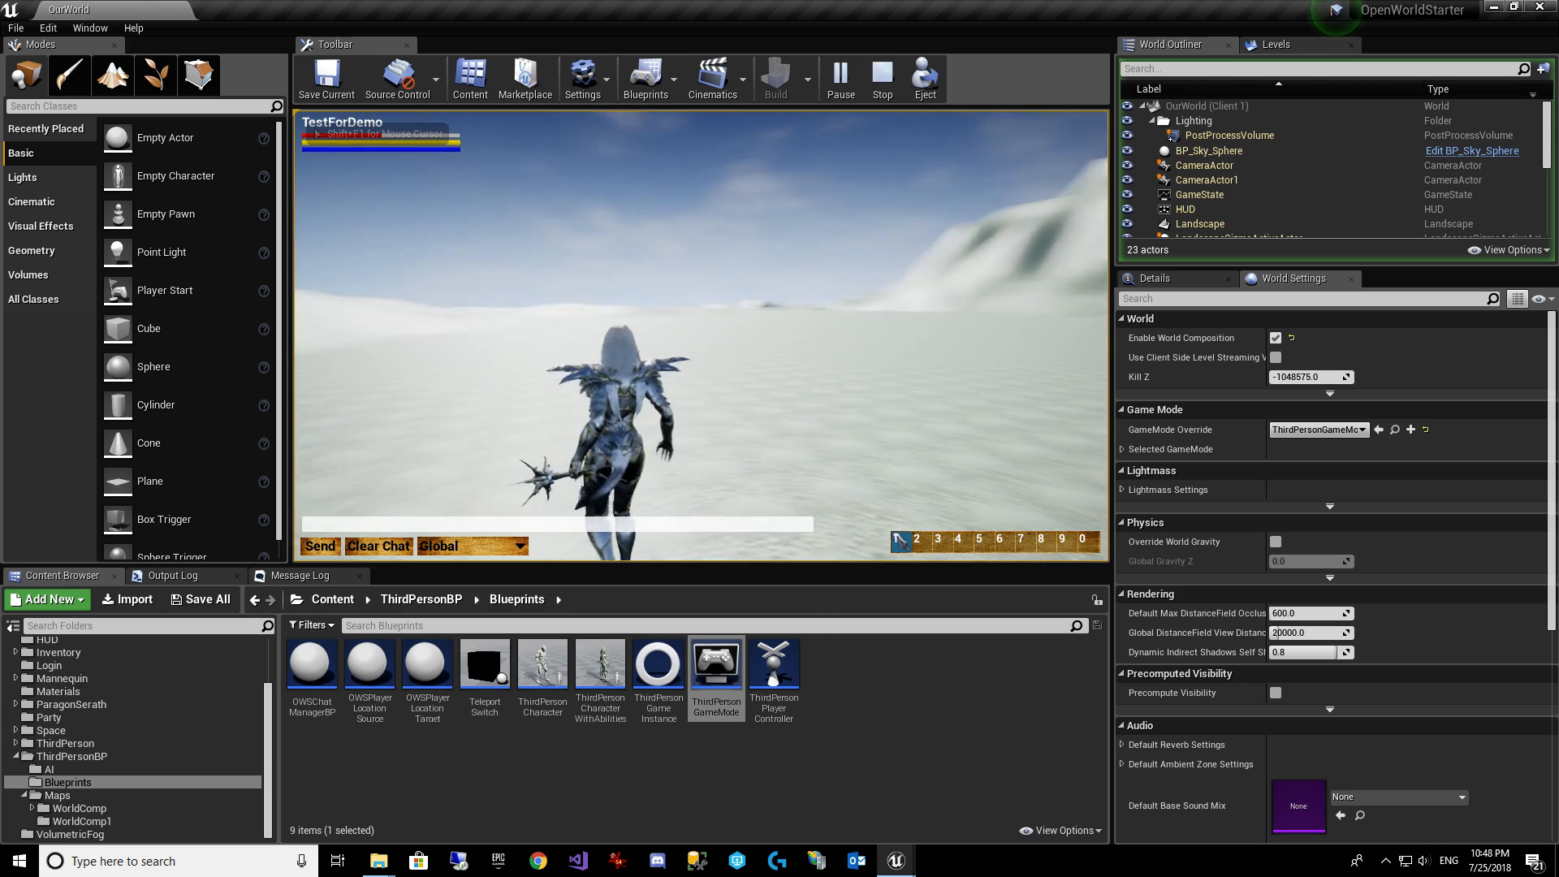
key(w)
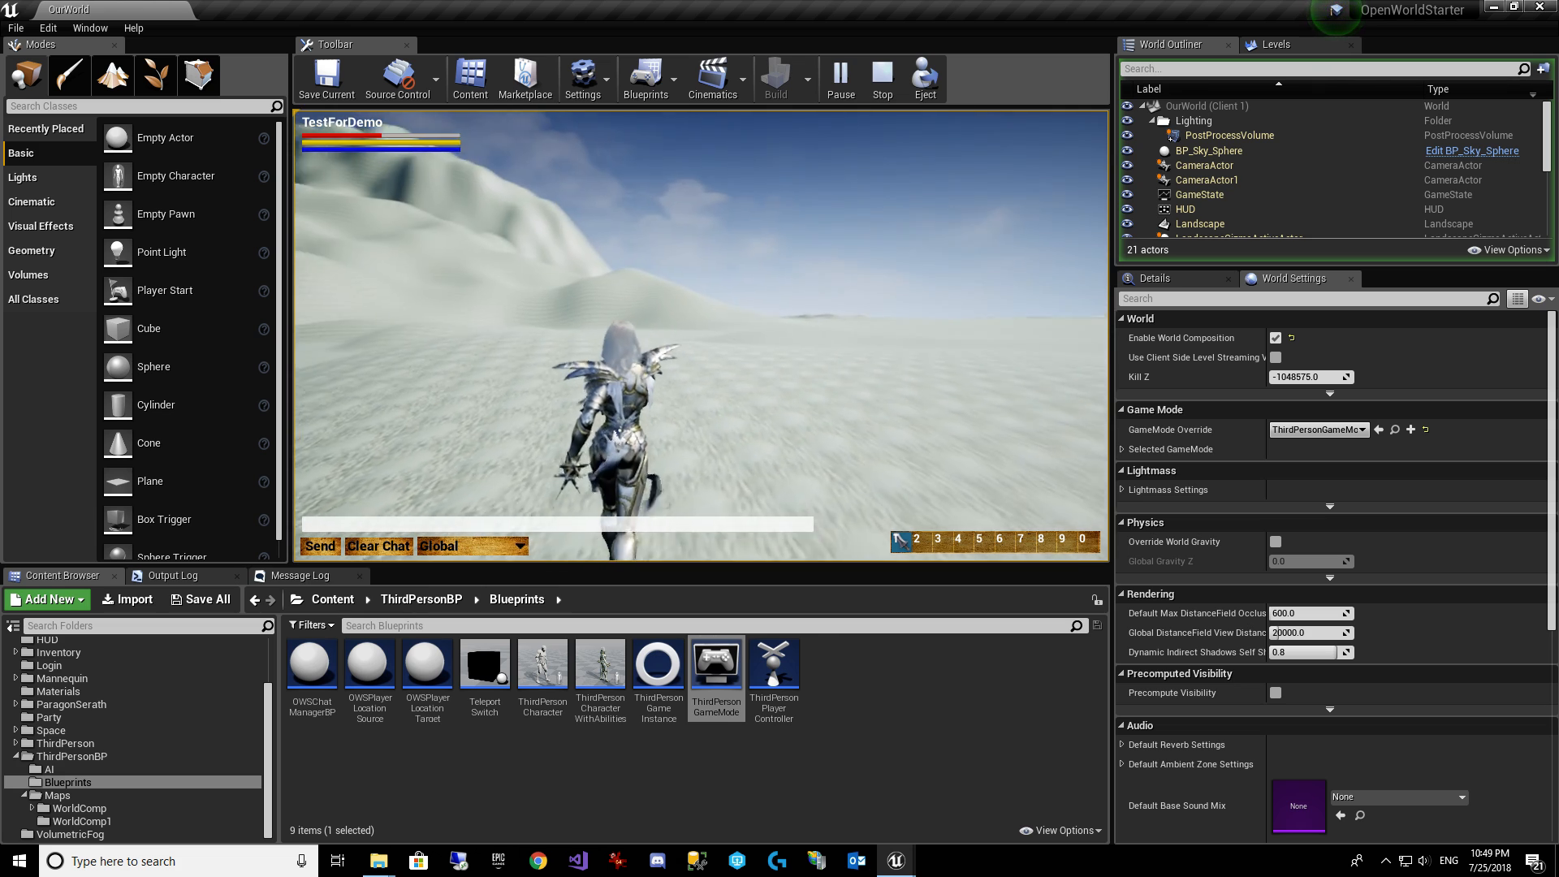
key(w)
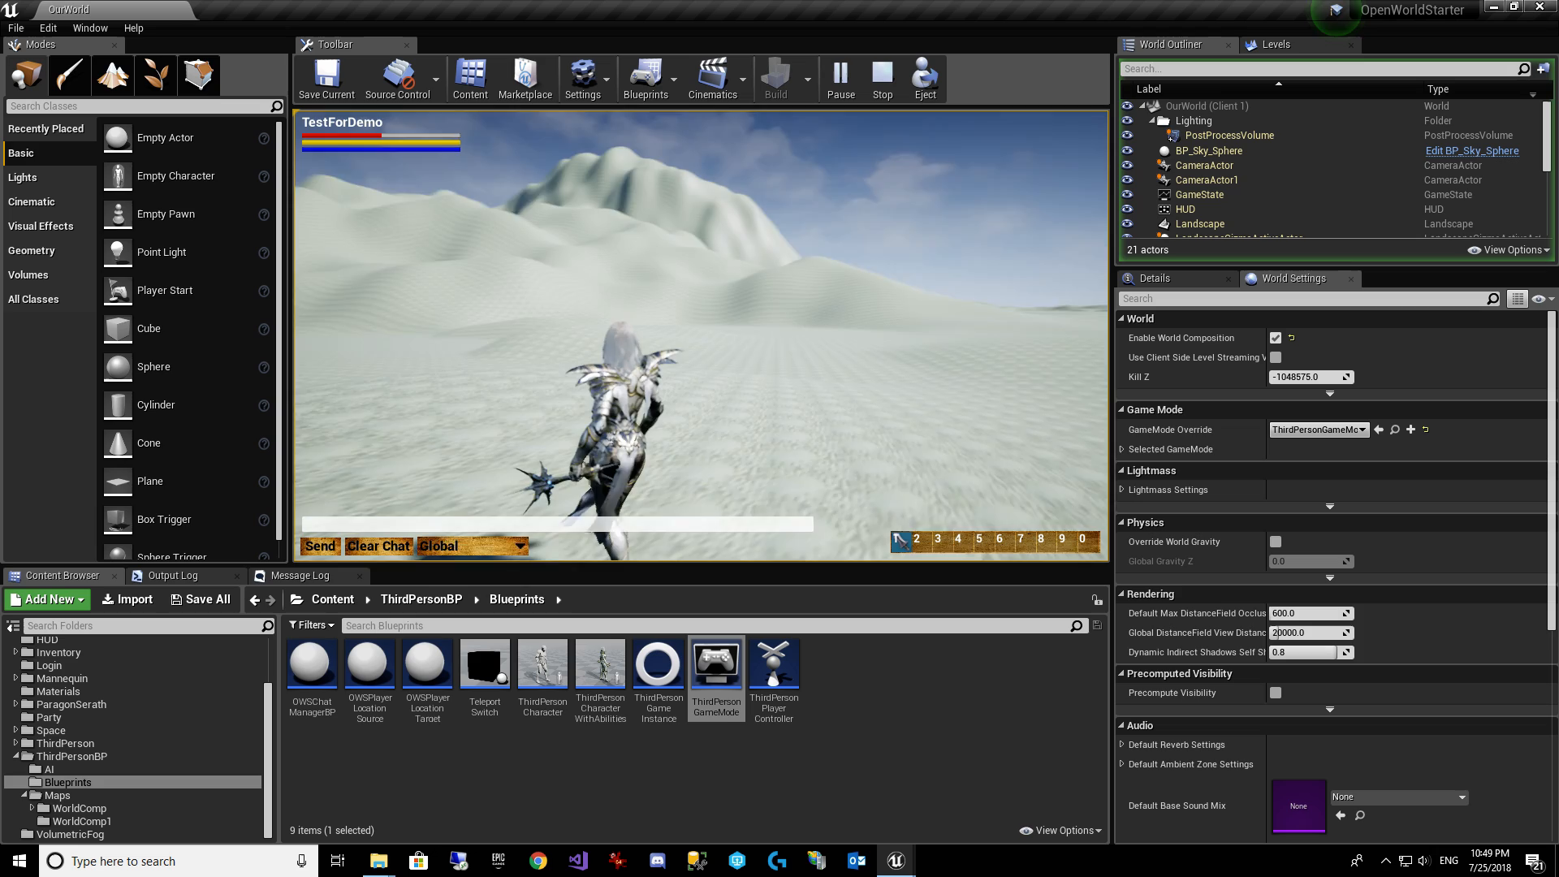
key(w)
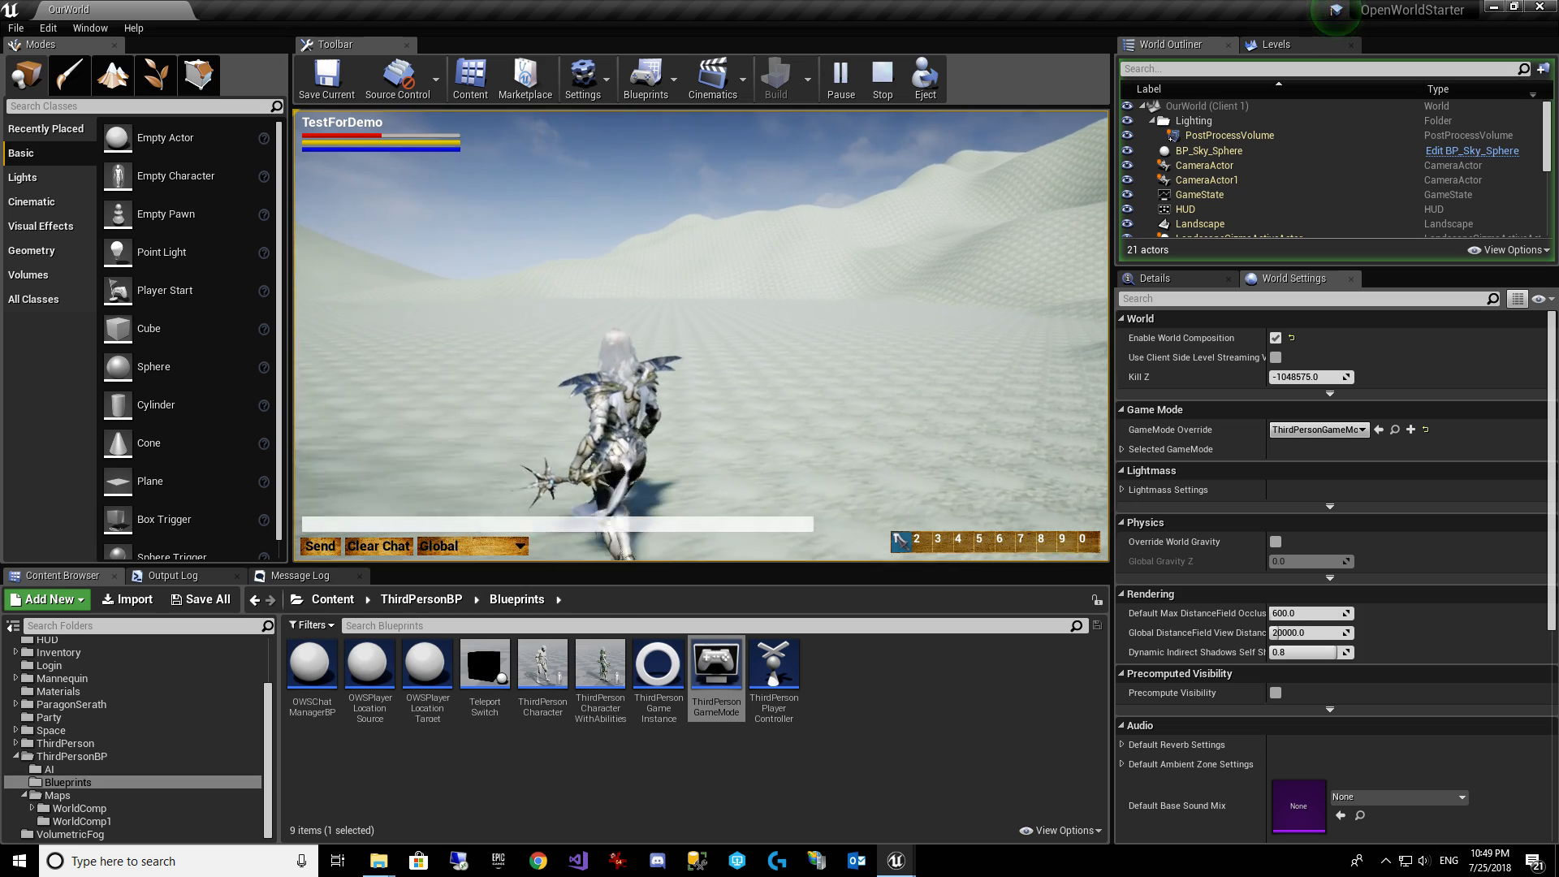
key(w)
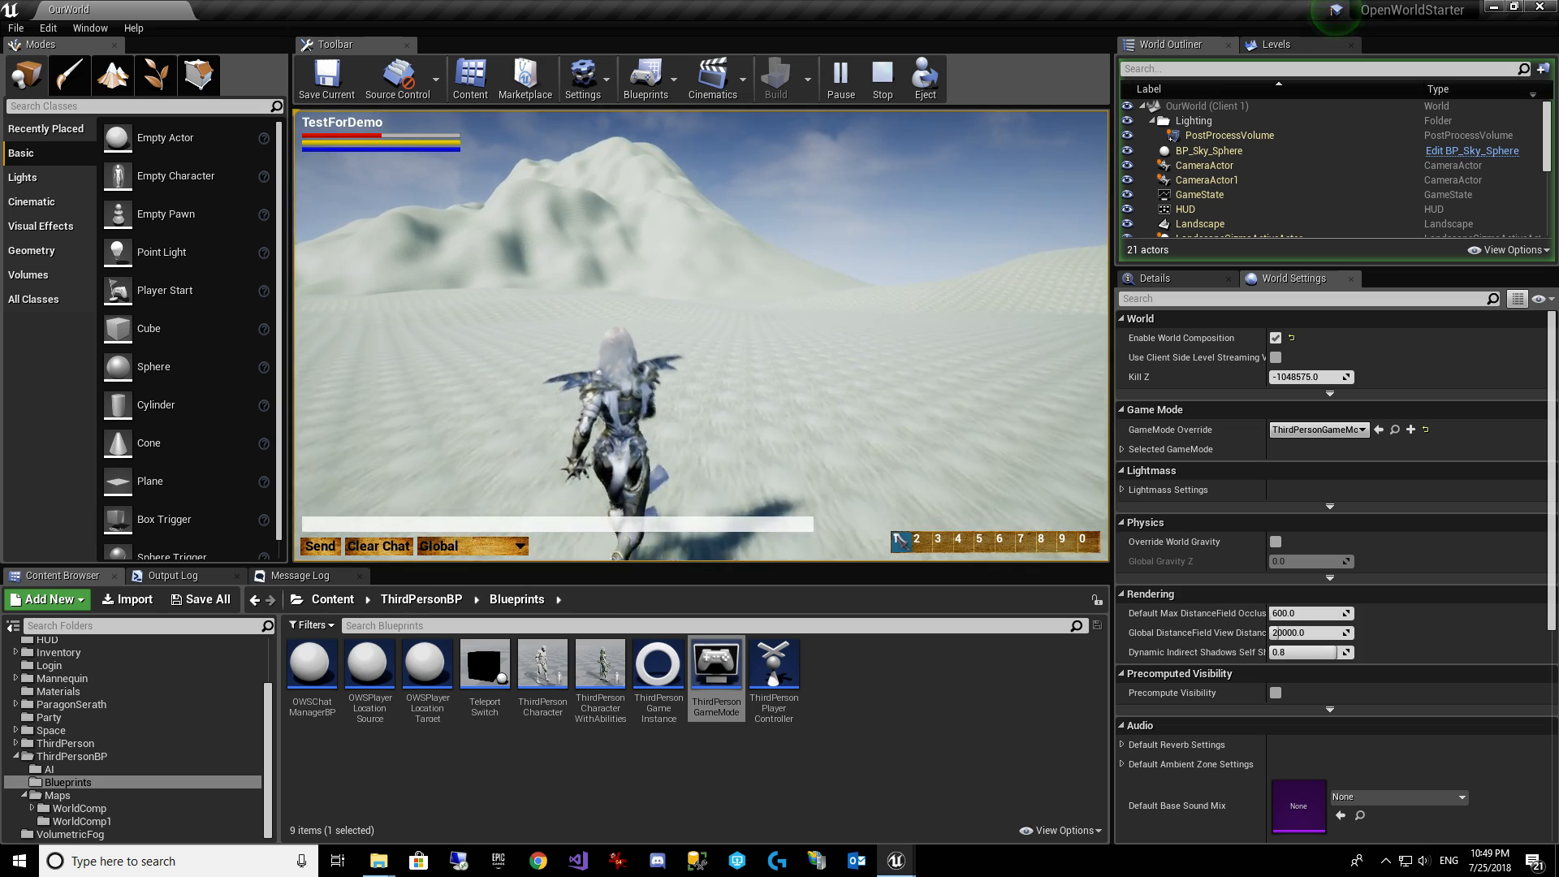
key(w)
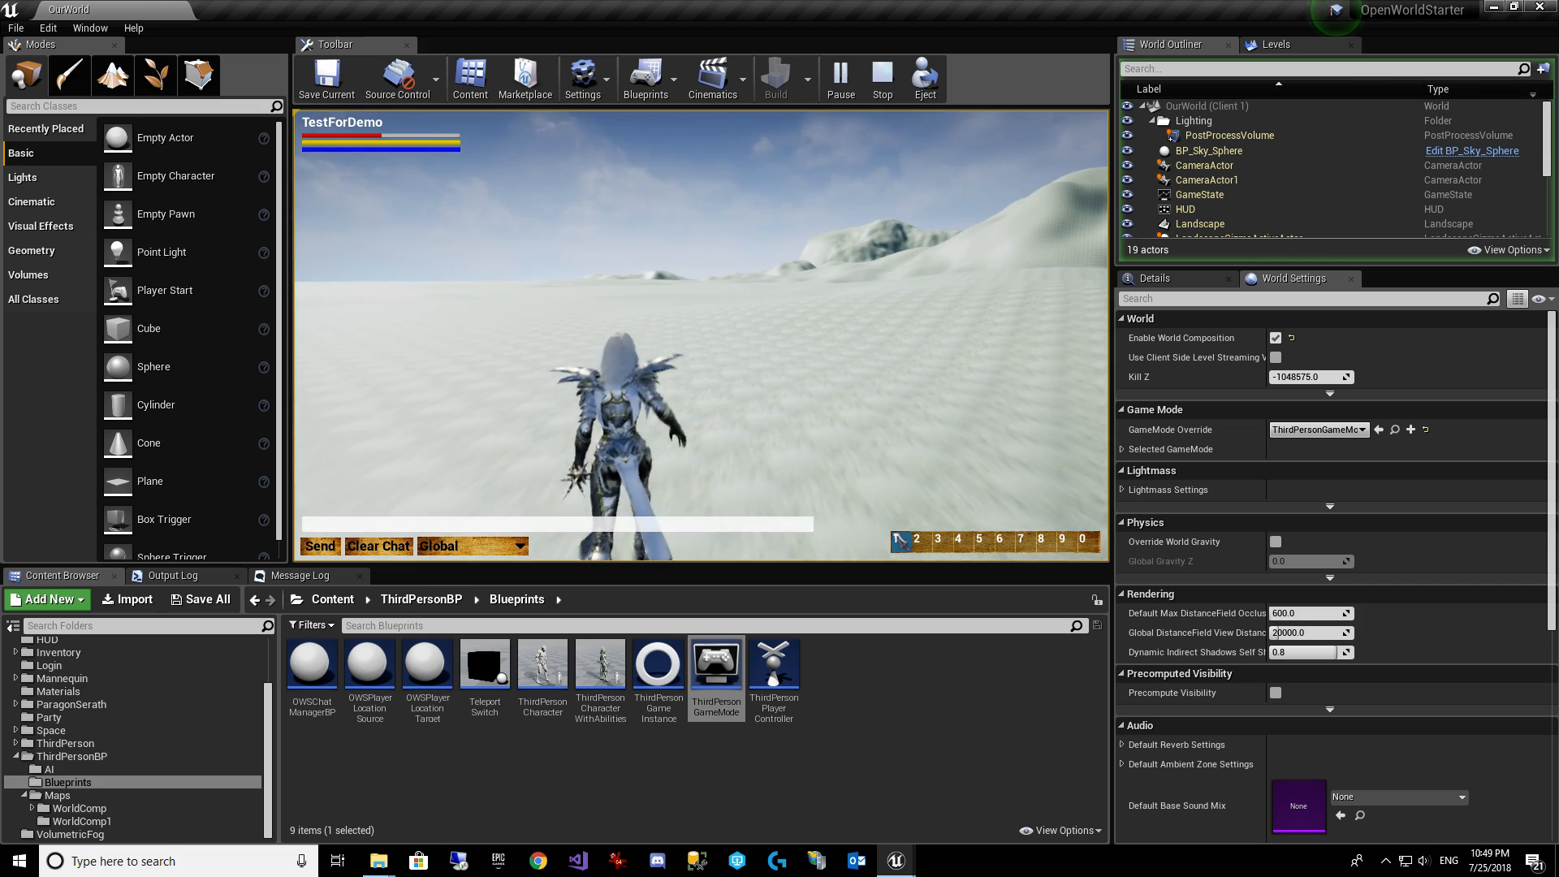
key(w)
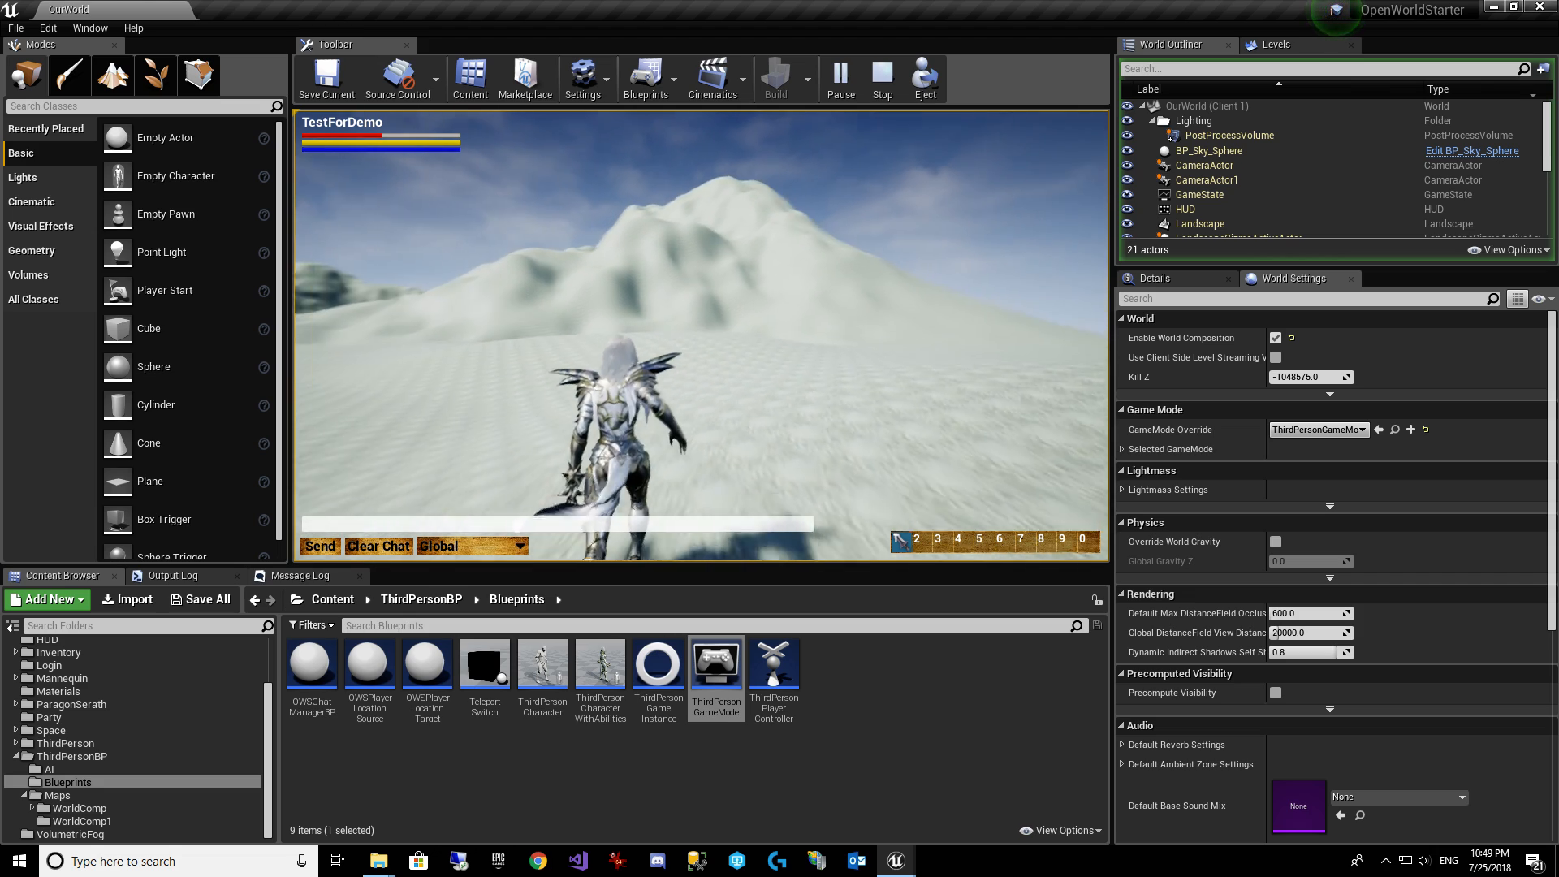
key(w)
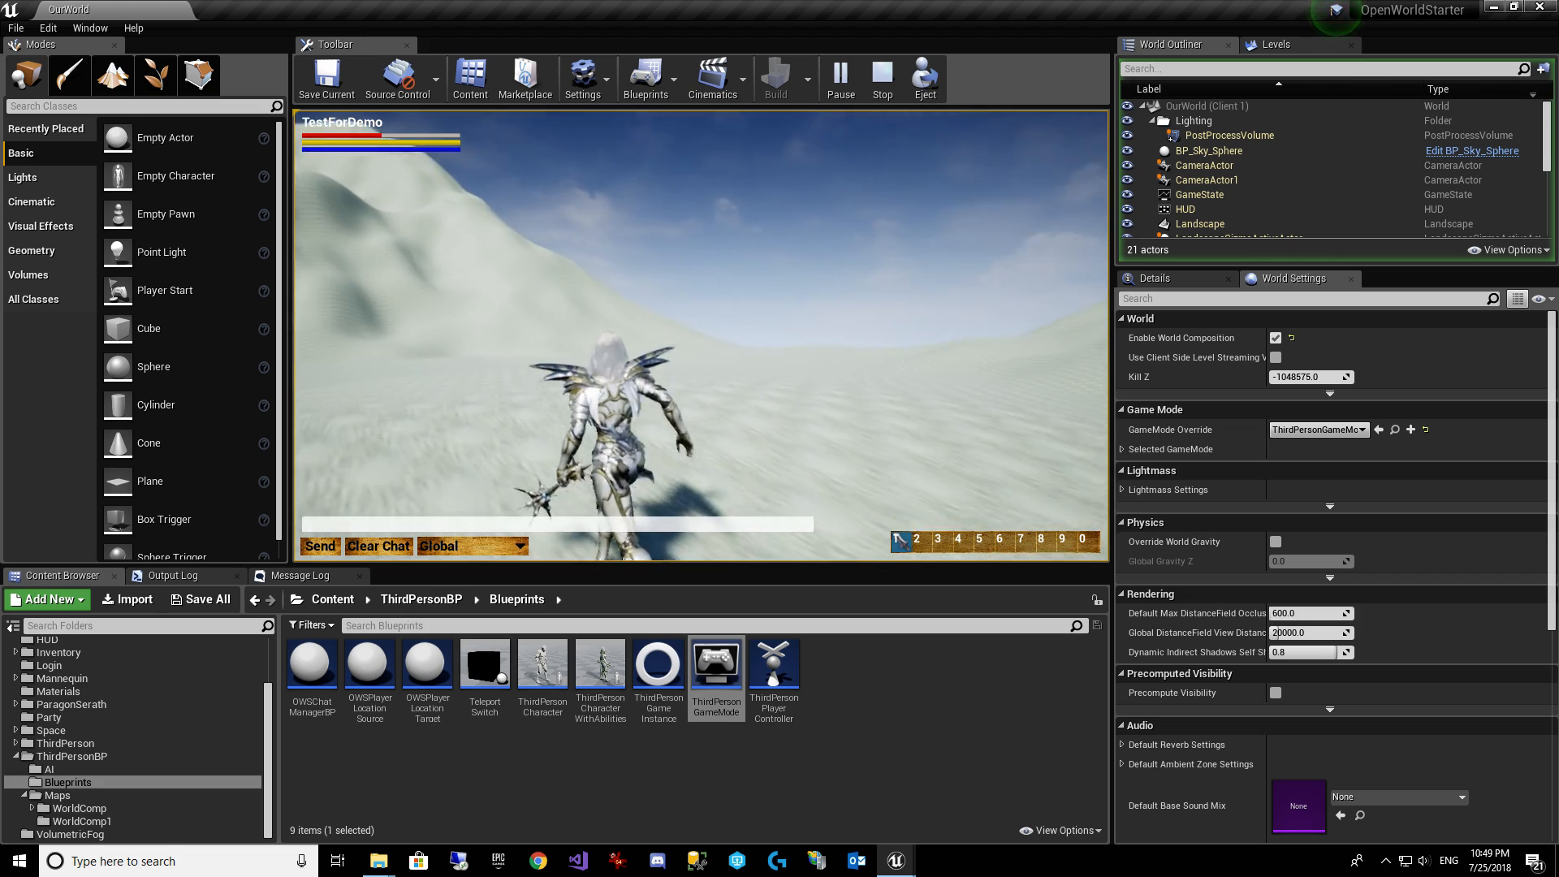
key(w)
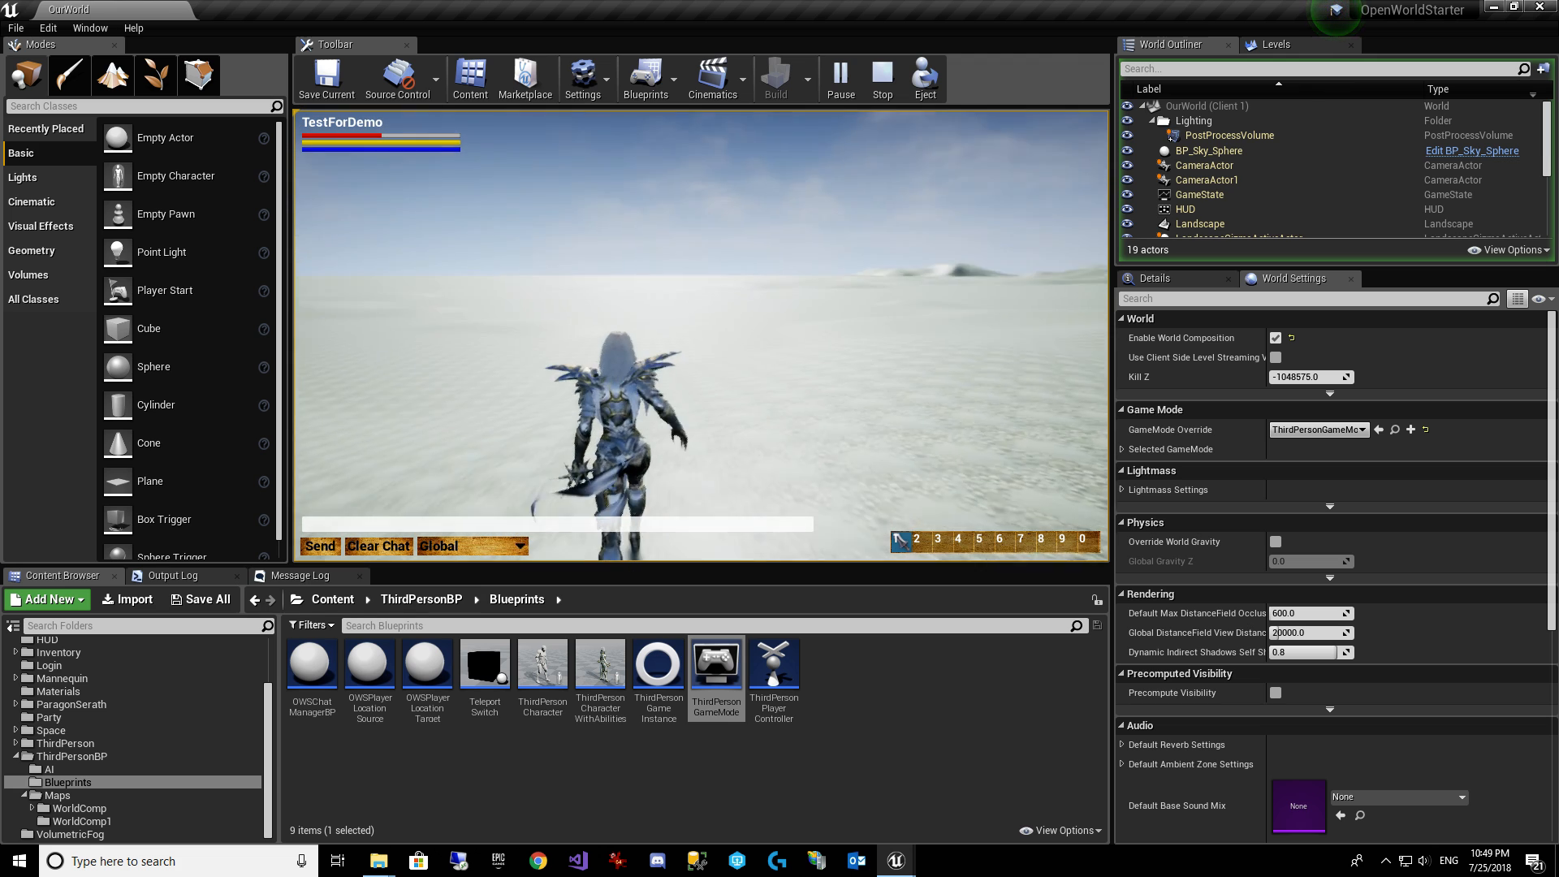